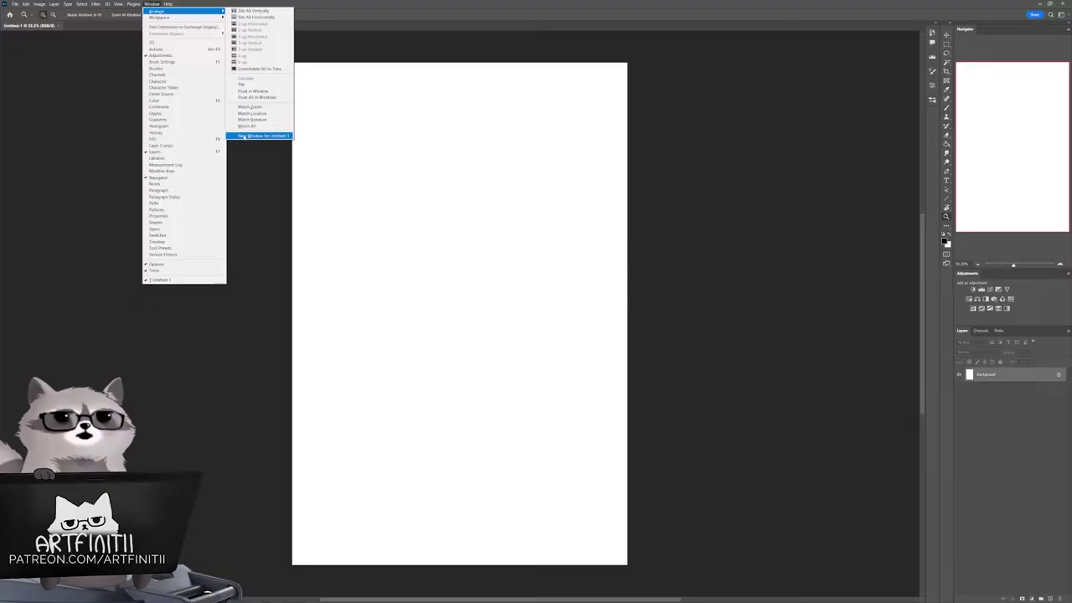
Step: Dismiss the Arrange submenu so the reference sketch appears over the blank canvas
{"action": "left_click", "coordinate": [242, 136]}
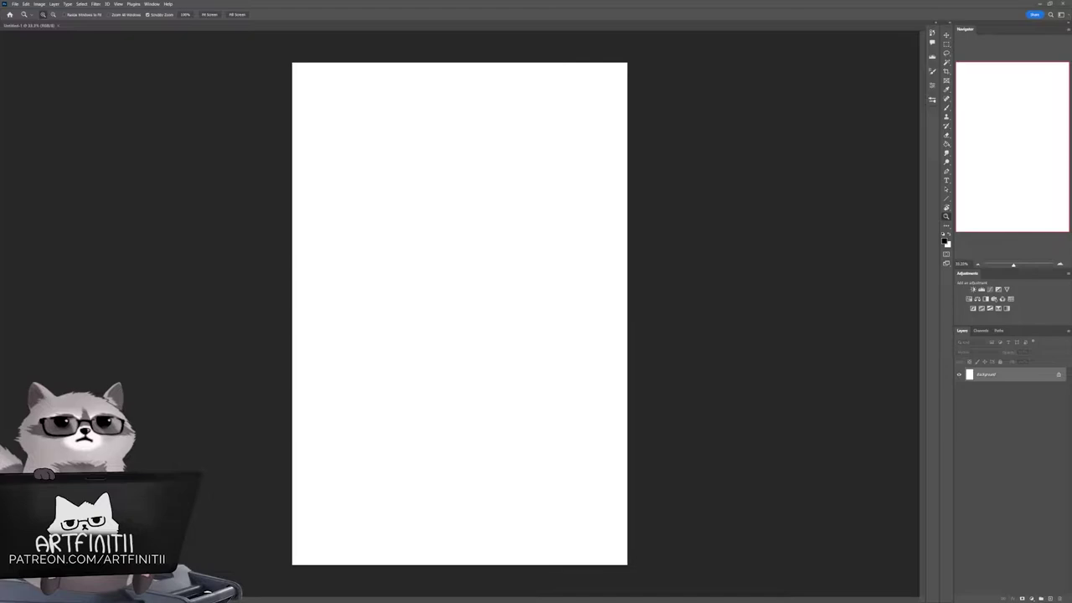
Step: On a new layer, brush in the oval head and hatch the neck below the chin
{"action": "key", "text": "ctrl+shift+alt+n"}
{"action": "key", "text": "b"}
{"action": "left_click_drag", "start_coordinate": [561, 371], "coordinate": [631, 364]}
{"action": "left_click_drag", "start_coordinate": [544, 84], "coordinate": [515, 185]}
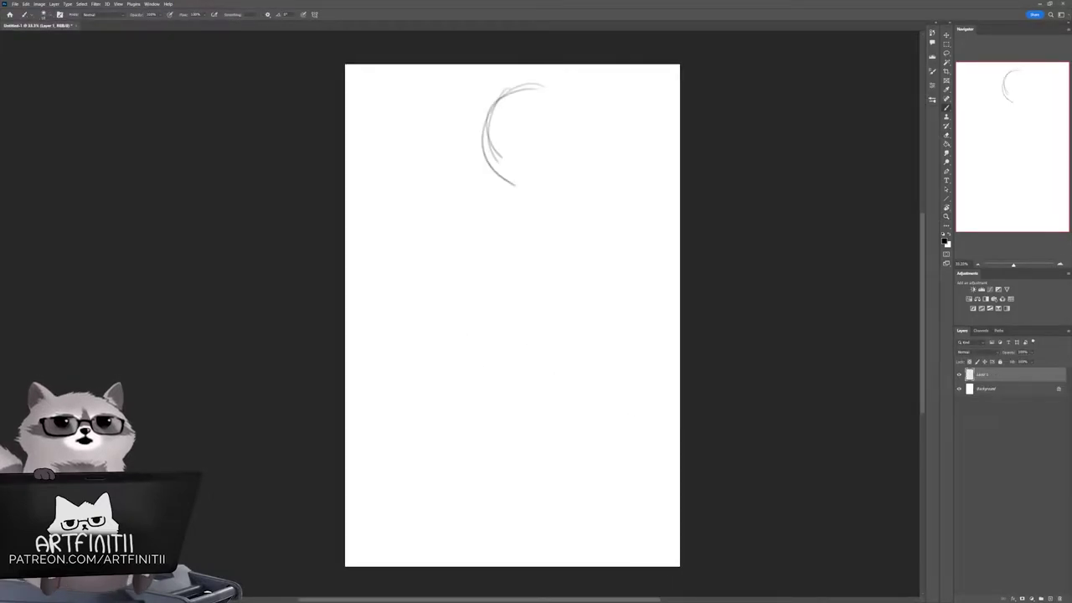
{"action": "left_click_drag", "start_coordinate": [490, 147], "coordinate": [578, 226]}
{"action": "left_click_drag", "start_coordinate": [527, 81], "coordinate": [586, 219]}
{"action": "left_click_drag", "start_coordinate": [498, 105], "coordinate": [560, 216]}
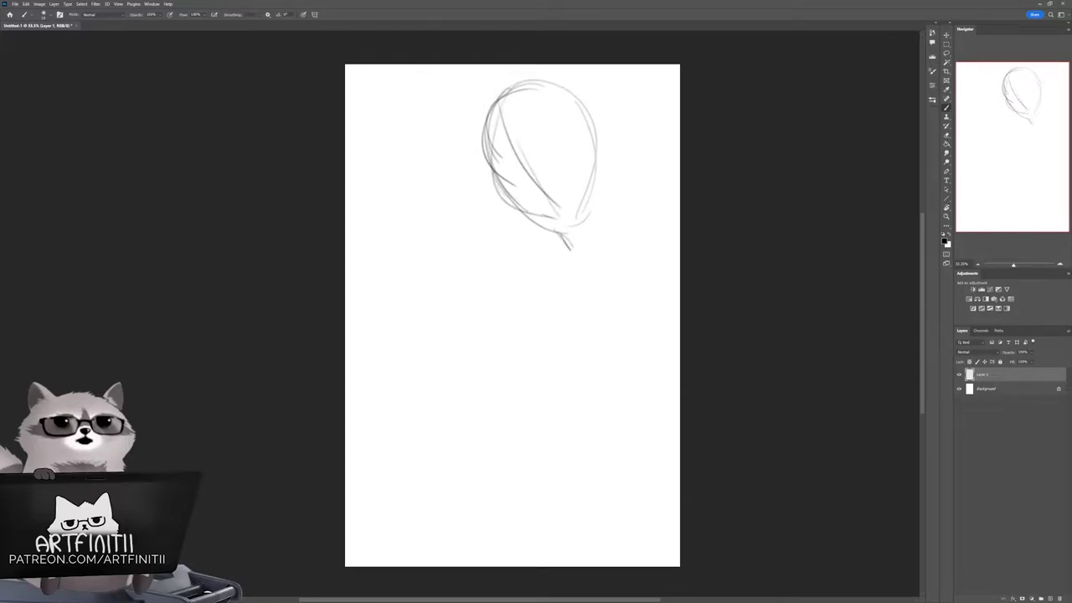
{"action": "mouse_move", "coordinate": [596, 149]}
{"action": "left_mouse_down"}
{"action": "mouse_move", "coordinate": [603, 239]}
{"action": "mouse_move", "coordinate": [578, 268]}
{"action": "mouse_move", "coordinate": [542, 255]}
{"action": "left_mouse_up"}
{"action": "mouse_move", "coordinate": [567, 238]}
{"action": "left_mouse_down"}
{"action": "mouse_move", "coordinate": [544, 251]}
{"action": "mouse_move", "coordinate": [488, 251]}
{"action": "left_mouse_up"}
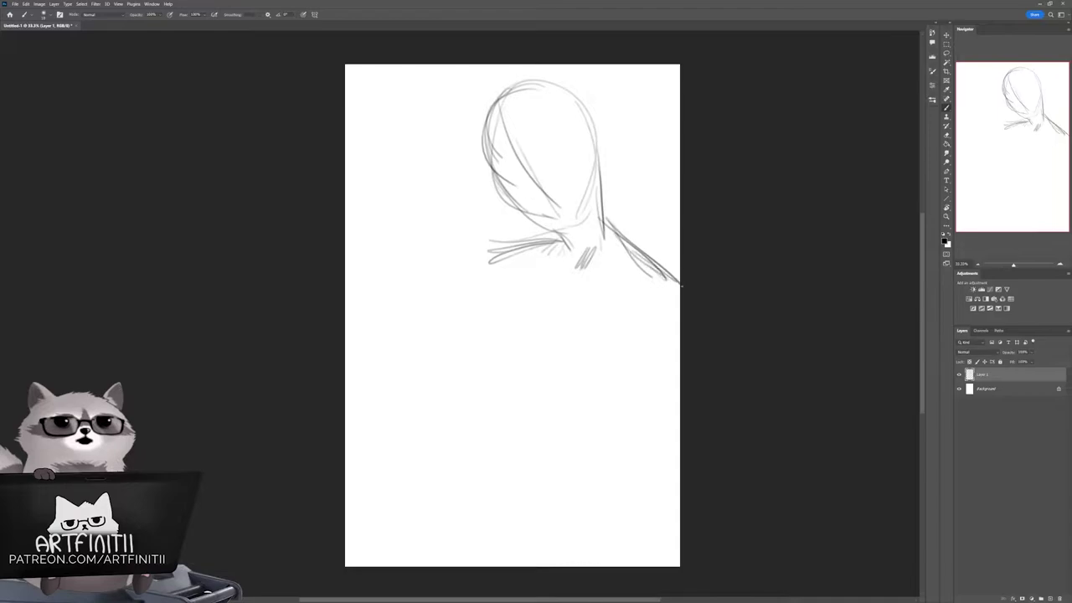
Step: Sketch the torso's left, right and bottom contours and the left arm curve
{"action": "mouse_move", "coordinate": [679, 285]}
{"action": "left_mouse_down"}
{"action": "mouse_move", "coordinate": [585, 459]}
{"action": "mouse_move", "coordinate": [528, 483]}
{"action": "left_mouse_up"}
{"action": "left_click_drag", "start_coordinate": [474, 252], "coordinate": [536, 488]}
{"action": "left_click_drag", "start_coordinate": [679, 352], "coordinate": [559, 475]}
{"action": "left_click_drag", "start_coordinate": [469, 253], "coordinate": [501, 468]}
{"action": "left_click_drag", "start_coordinate": [457, 519], "coordinate": [534, 528]}
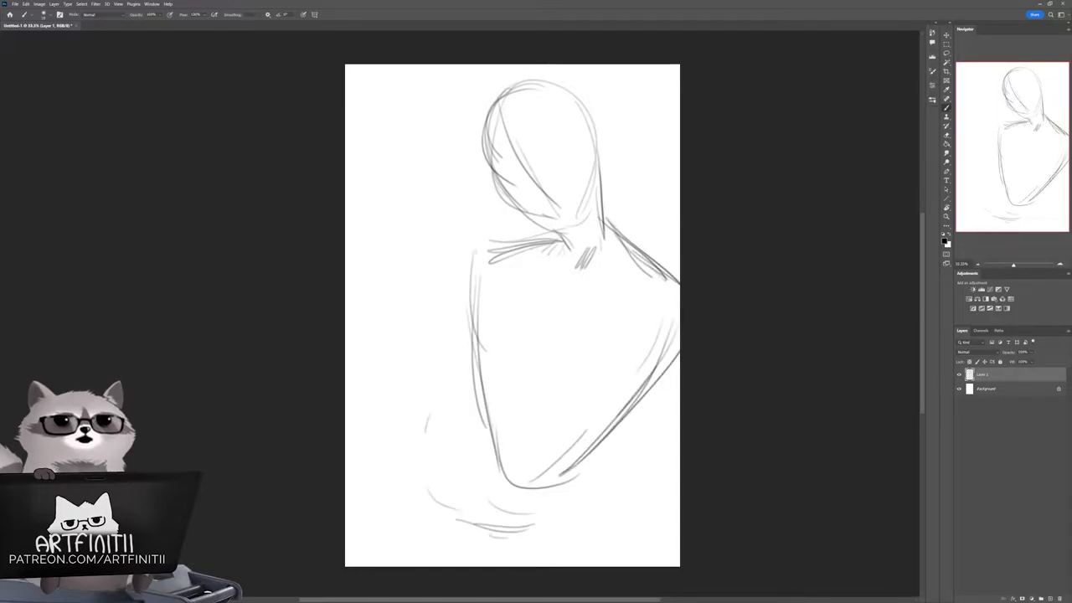
{"action": "left_click_drag", "start_coordinate": [429, 412], "coordinate": [452, 506]}
{"action": "mouse_move", "coordinate": [472, 384]}
{"action": "left_mouse_down"}
{"action": "mouse_move", "coordinate": [464, 437]}
{"action": "mouse_move", "coordinate": [407, 466]}
{"action": "mouse_move", "coordinate": [397, 449]}
{"action": "left_mouse_up"}
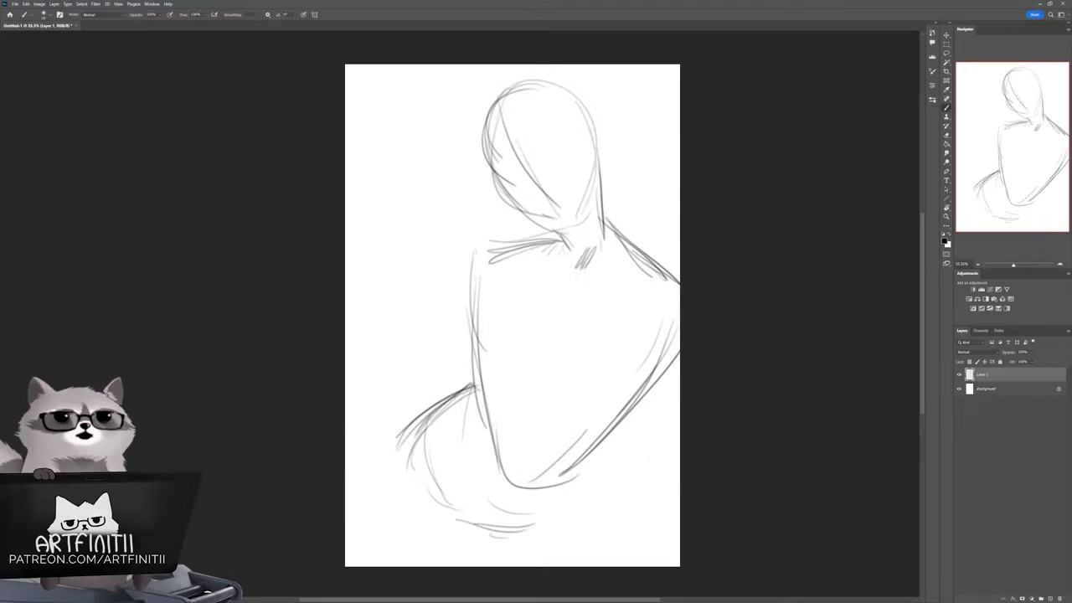
Step: Rough in the hips, the left thigh and the diagonal and vertical leg lines
{"action": "left_click_drag", "start_coordinate": [630, 437], "coordinate": [546, 519]}
{"action": "left_click_drag", "start_coordinate": [635, 403], "coordinate": [524, 525]}
{"action": "left_click_drag", "start_coordinate": [623, 447], "coordinate": [508, 544]}
{"action": "left_click_drag", "start_coordinate": [444, 503], "coordinate": [508, 566]}
{"action": "left_click_drag", "start_coordinate": [606, 442], "coordinate": [648, 538]}
{"action": "mouse_move", "coordinate": [601, 452]}
{"action": "left_mouse_down"}
{"action": "mouse_move", "coordinate": [641, 566]}
{"action": "mouse_move", "coordinate": [634, 557]}
{"action": "left_mouse_up"}
{"action": "left_click_drag", "start_coordinate": [618, 486], "coordinate": [641, 566]}
{"action": "left_click_drag", "start_coordinate": [479, 503], "coordinate": [388, 566]}
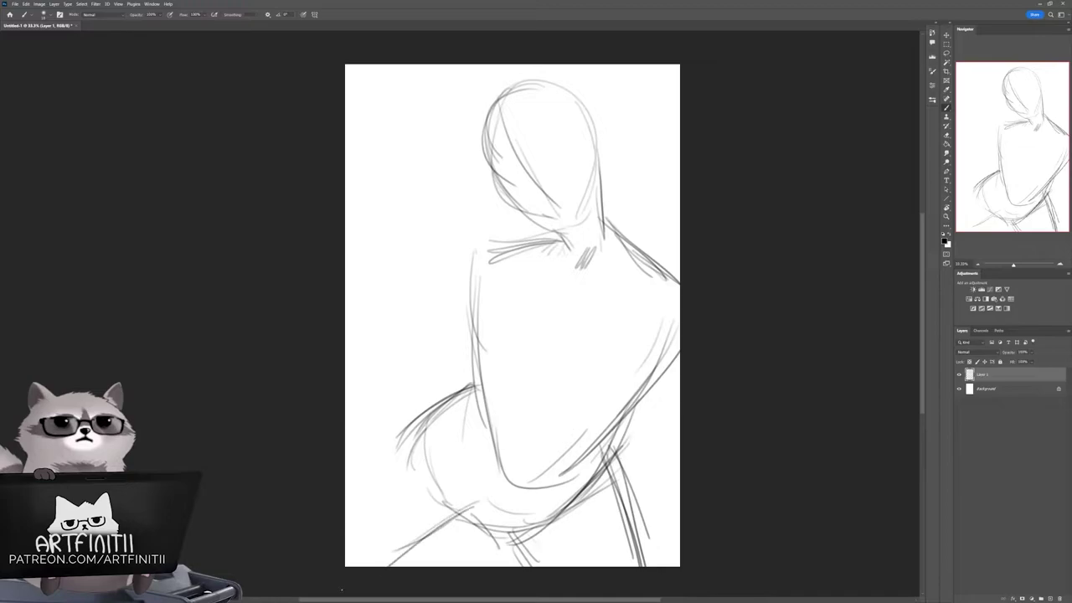
{"action": "left_click_drag", "start_coordinate": [471, 526], "coordinate": [392, 566]}
{"action": "left_click_drag", "start_coordinate": [420, 412], "coordinate": [346, 545]}
{"action": "left_click_drag", "start_coordinate": [475, 379], "coordinate": [348, 524]}
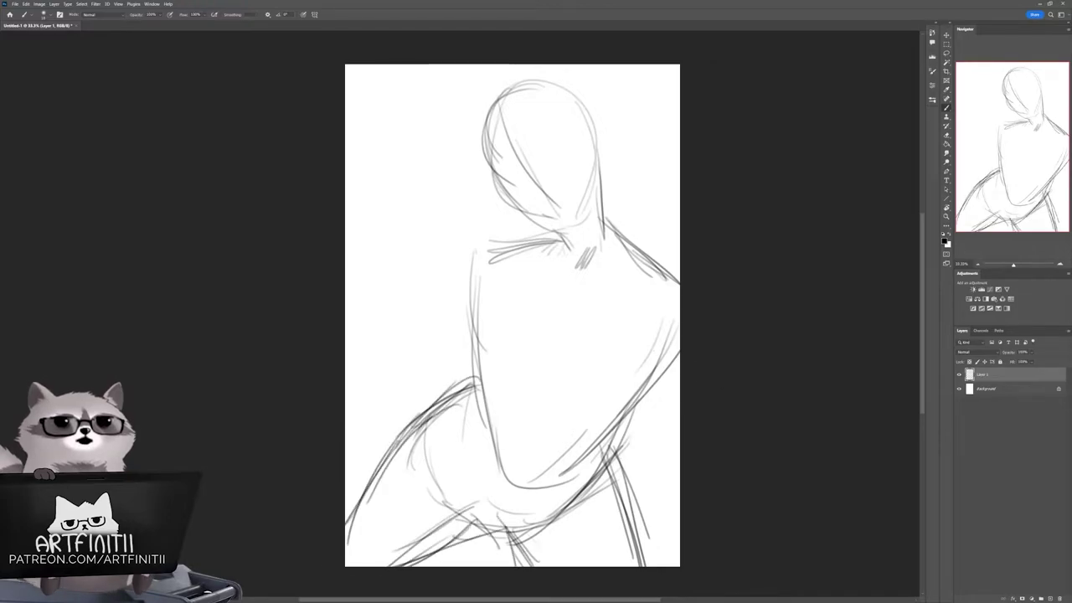
Step: Add the rounded right shoulder, an eye-line guide and a nose stroke on the face
{"action": "left_click_drag", "start_coordinate": [661, 248], "coordinate": [663, 333]}
{"action": "left_click_drag", "start_coordinate": [651, 256], "coordinate": [678, 352]}
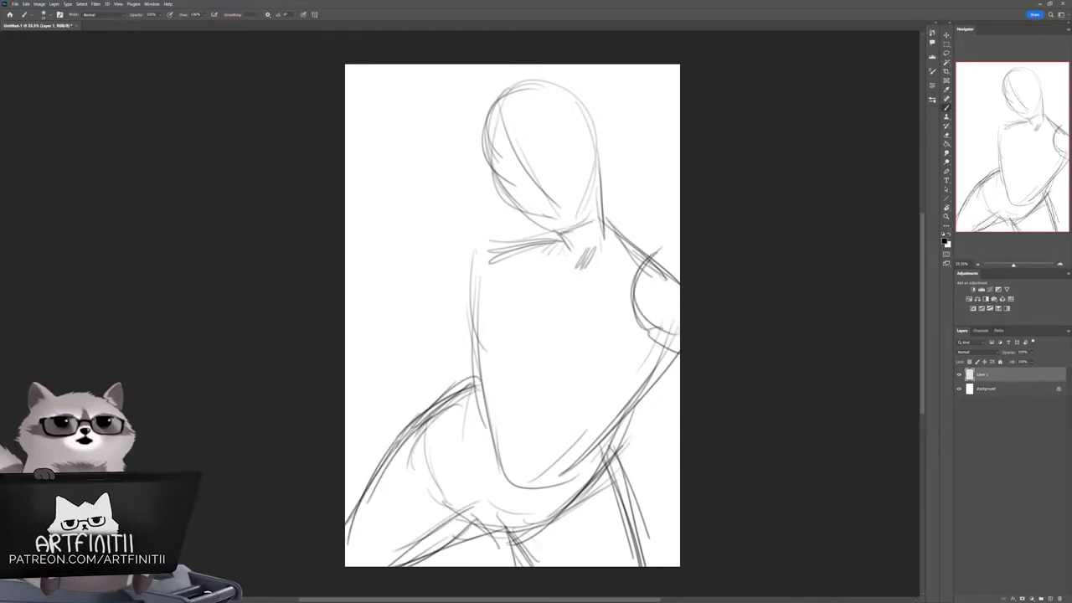
{"action": "left_click_drag", "start_coordinate": [479, 196], "coordinate": [598, 129]}
{"action": "left_click_drag", "start_coordinate": [528, 173], "coordinate": [534, 199]}
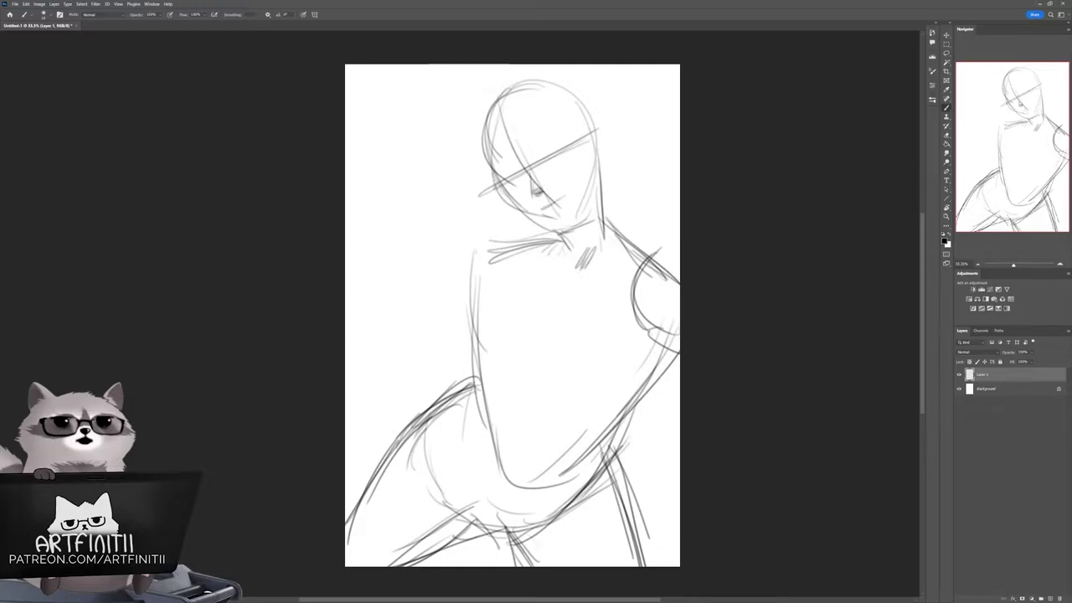
{"action": "mouse_move", "coordinate": [563, 235]}
{"action": "left_mouse_down"}
{"action": "mouse_move", "coordinate": [540, 83]}
{"action": "mouse_move", "coordinate": [577, 238]}
{"action": "left_mouse_up"}
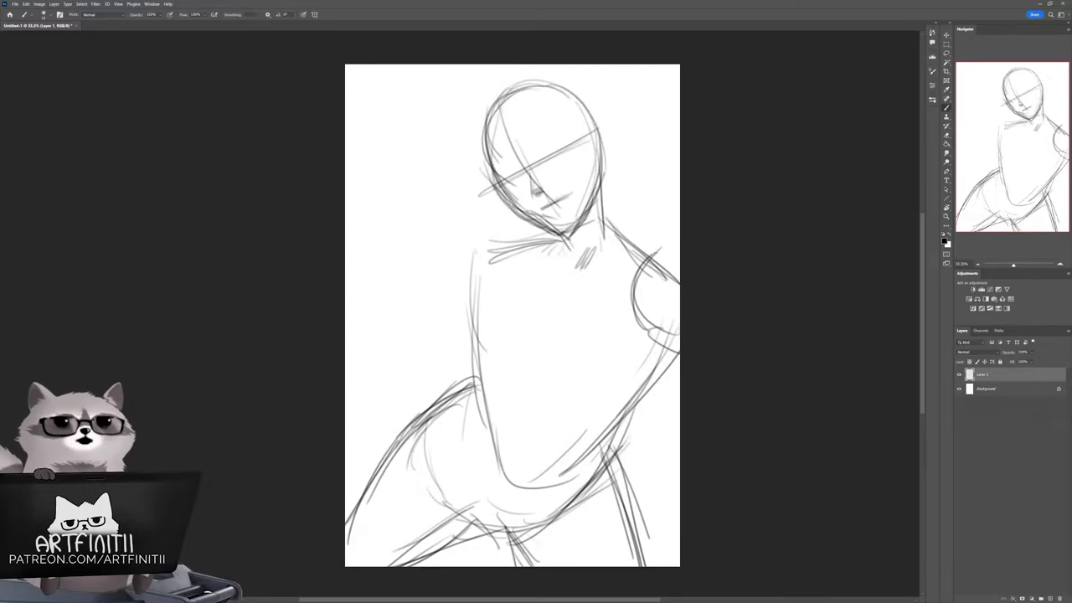
Step: Lasso and delete the face strokes, then undo to restore them
{"action": "key", "text": "l"}
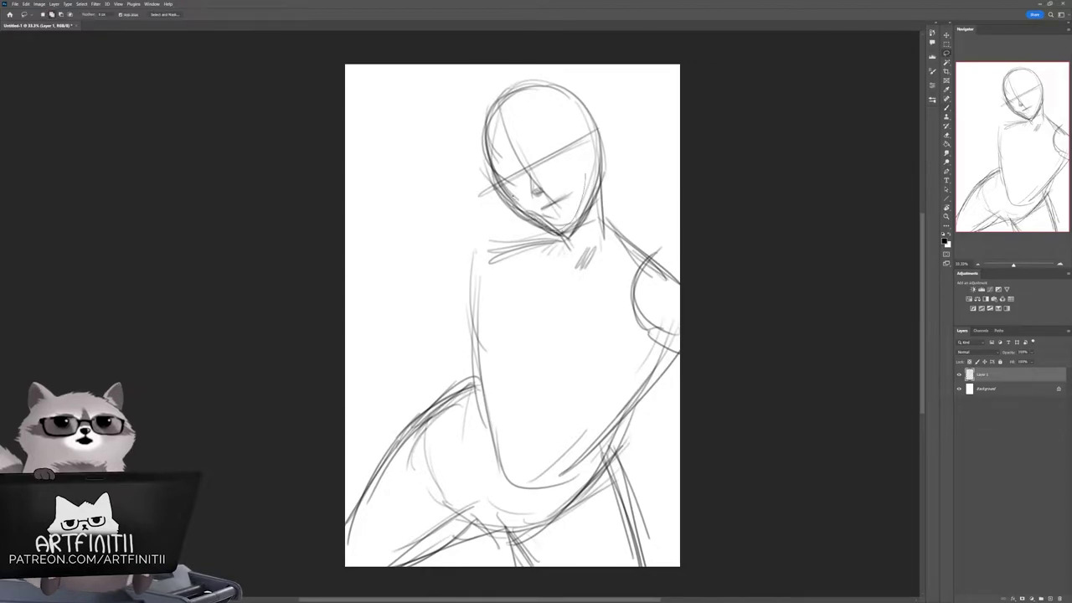
{"action": "key", "text": "Delete"}
{"action": "key", "text": "ctrl+d"}
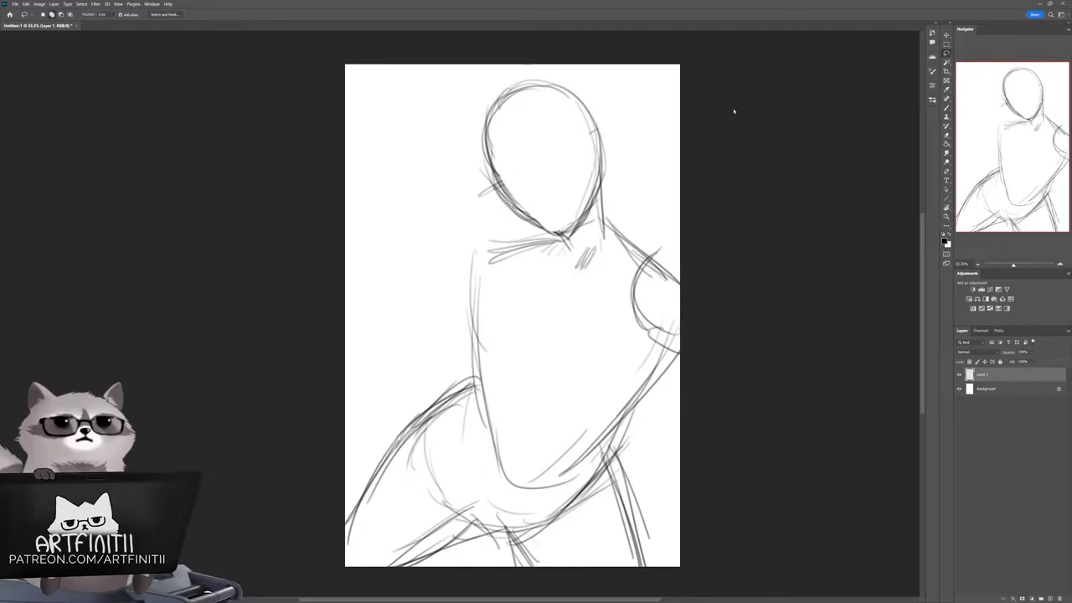
{"action": "key", "text": "ctrl+z"}
{"action": "key", "text": "ctrl+z"}
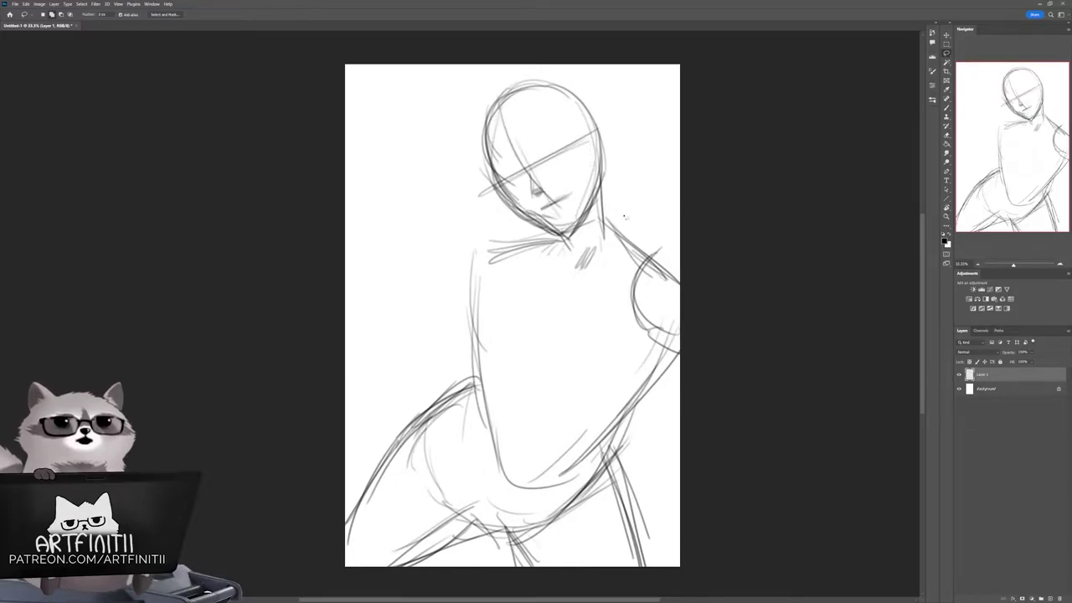
{"action": "key", "text": "b"}
Step: Redraw the inner thigh, right hip curve, left leg outline and bottom leg lines
{"action": "mouse_move", "coordinate": [680, 377]}
{"action": "left_mouse_down"}
{"action": "mouse_move", "coordinate": [645, 364]}
{"action": "mouse_move", "coordinate": [660, 345]}
{"action": "left_mouse_up"}
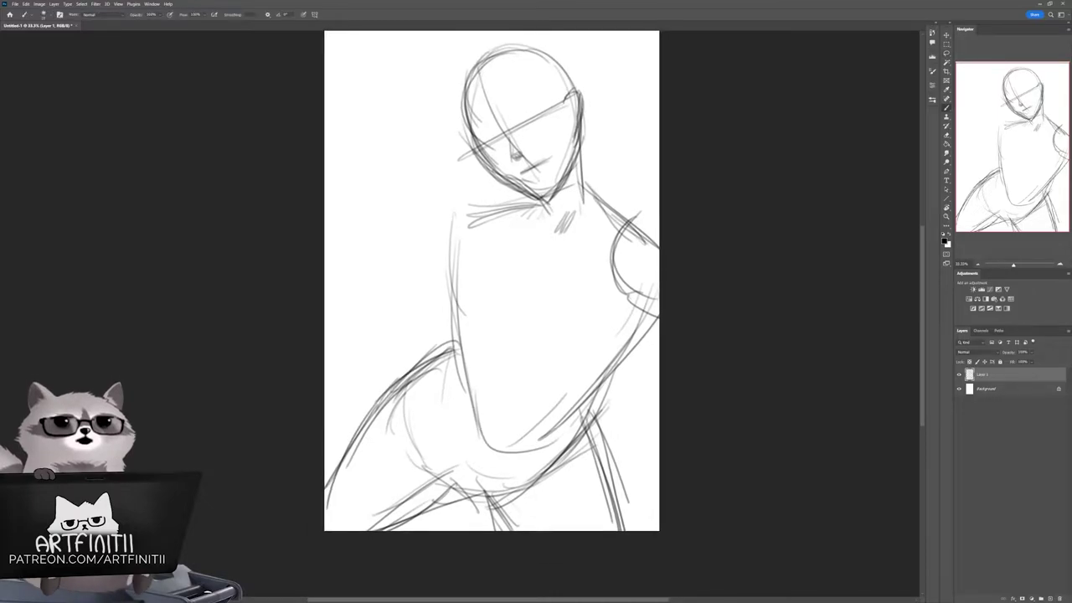
{"action": "left_click_drag", "start_coordinate": [449, 347], "coordinate": [477, 490]}
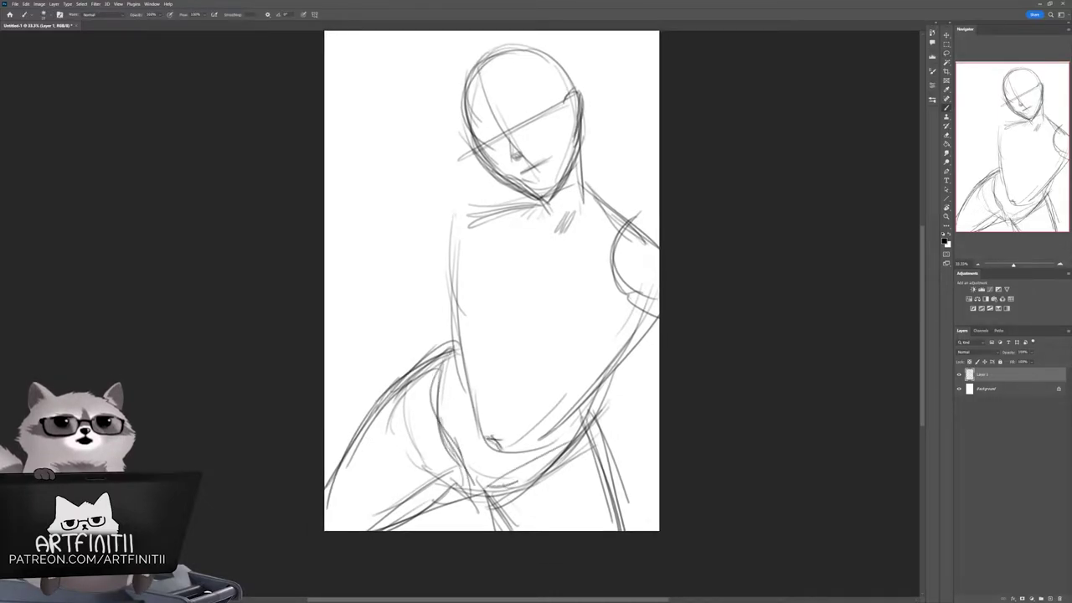
{"action": "left_click_drag", "start_coordinate": [605, 371], "coordinate": [485, 493]}
{"action": "left_click_drag", "start_coordinate": [453, 350], "coordinate": [331, 475]}
{"action": "left_click_drag", "start_coordinate": [394, 529], "coordinate": [469, 504]}
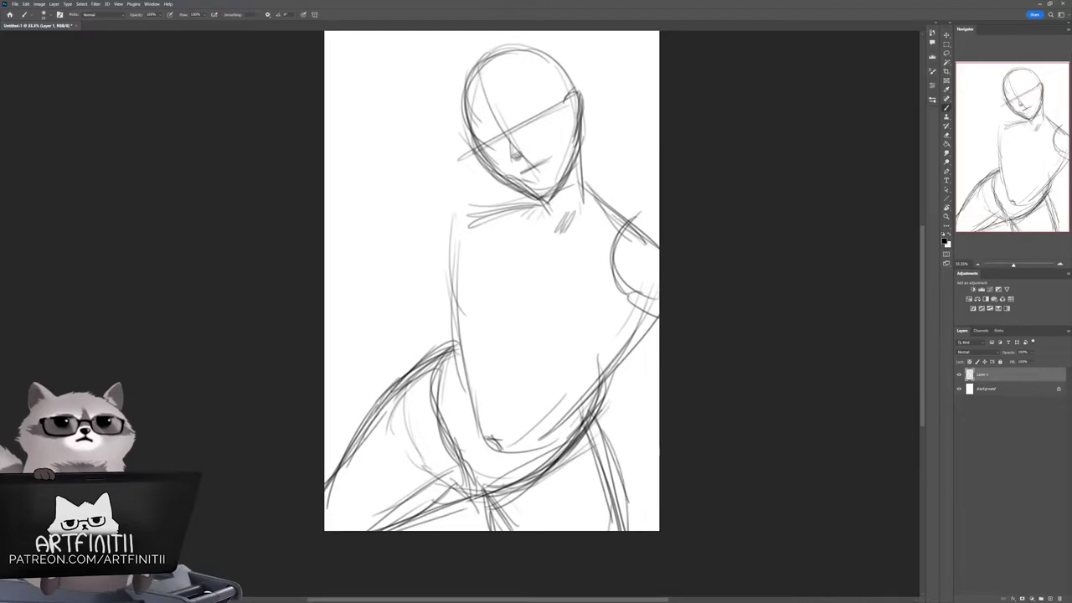
Step: Draw the waist line, collarbone and chest curves, and darken the torso's left edge
{"action": "left_click_drag", "start_coordinate": [452, 317], "coordinate": [627, 374]}
{"action": "left_click_drag", "start_coordinate": [508, 259], "coordinate": [521, 342]}
{"action": "left_click_drag", "start_coordinate": [471, 205], "coordinate": [636, 305]}
{"action": "left_click_drag", "start_coordinate": [457, 256], "coordinate": [515, 336]}
{"action": "left_click_drag", "start_coordinate": [459, 236], "coordinate": [443, 327]}
Step: Reinforce the hip and leg strokes at the bottom of the figure
{"action": "left_click_drag", "start_coordinate": [646, 323], "coordinate": [689, 340]}
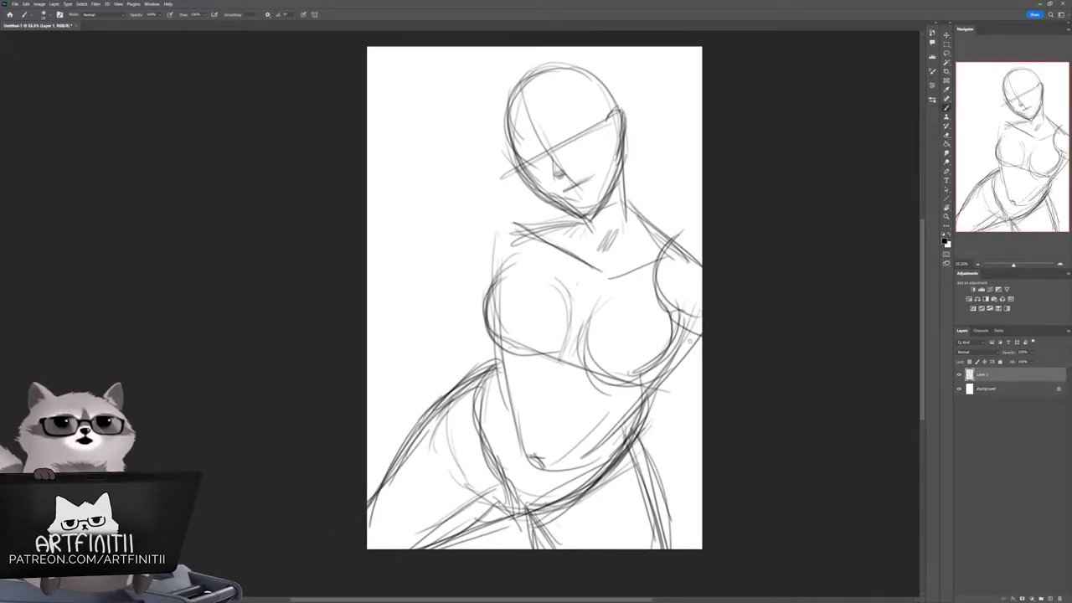
{"action": "mouse_move", "coordinate": [536, 301]}
{"action": "left_mouse_down"}
{"action": "mouse_move", "coordinate": [603, 301]}
{"action": "mouse_move", "coordinate": [585, 301]}
{"action": "mouse_move", "coordinate": [585, 285]}
{"action": "left_mouse_up"}
{"action": "left_click_drag", "start_coordinate": [563, 479], "coordinate": [529, 514]}
{"action": "left_click_drag", "start_coordinate": [625, 410], "coordinate": [677, 514]}
{"action": "left_click_drag", "start_coordinate": [510, 452], "coordinate": [423, 514]}
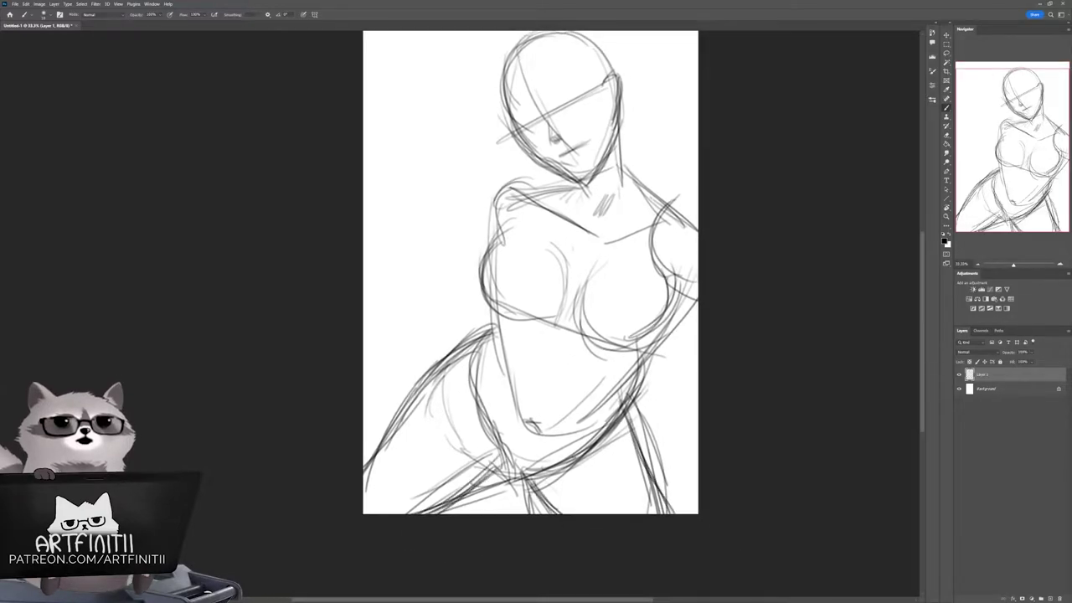
{"action": "left_click_drag", "start_coordinate": [586, 449], "coordinate": [452, 514]}
{"action": "left_click_drag", "start_coordinate": [611, 389], "coordinate": [657, 513]}
{"action": "key", "text": "ctrl+t"}
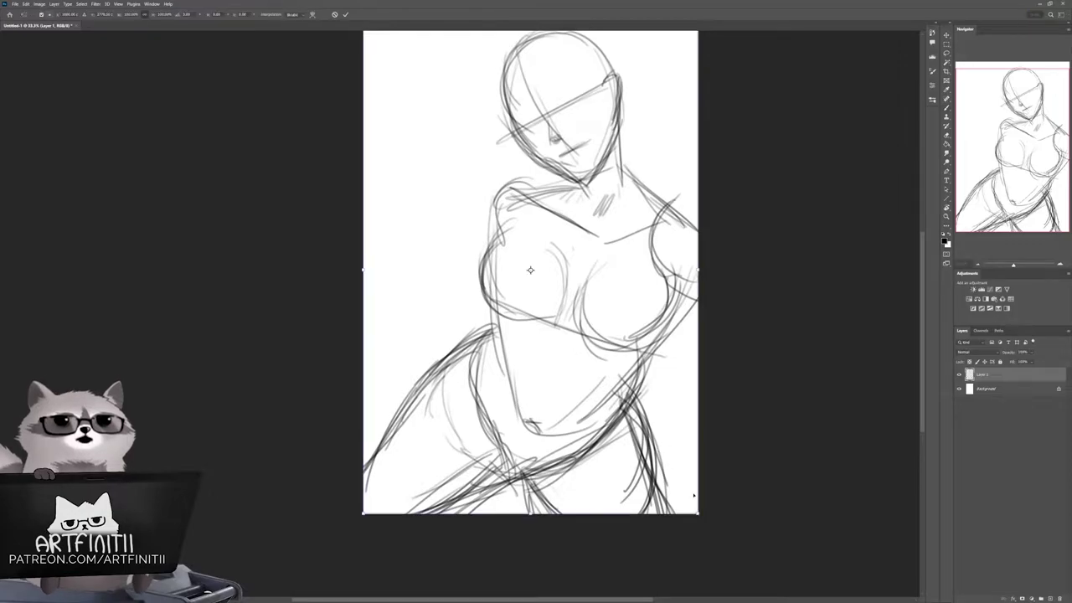
Step: Tilt the drawing about 1.2 degrees and rough in a hatched cup beside the figure
{"action": "mouse_move", "coordinate": [698, 479]}
{"action": "left_mouse_down"}
{"action": "mouse_move", "coordinate": [709, 440]}
{"action": "mouse_move", "coordinate": [756, 438]}
{"action": "mouse_move", "coordinate": [741, 438]}
{"action": "left_mouse_up"}
{"action": "key", "text": "Return"}
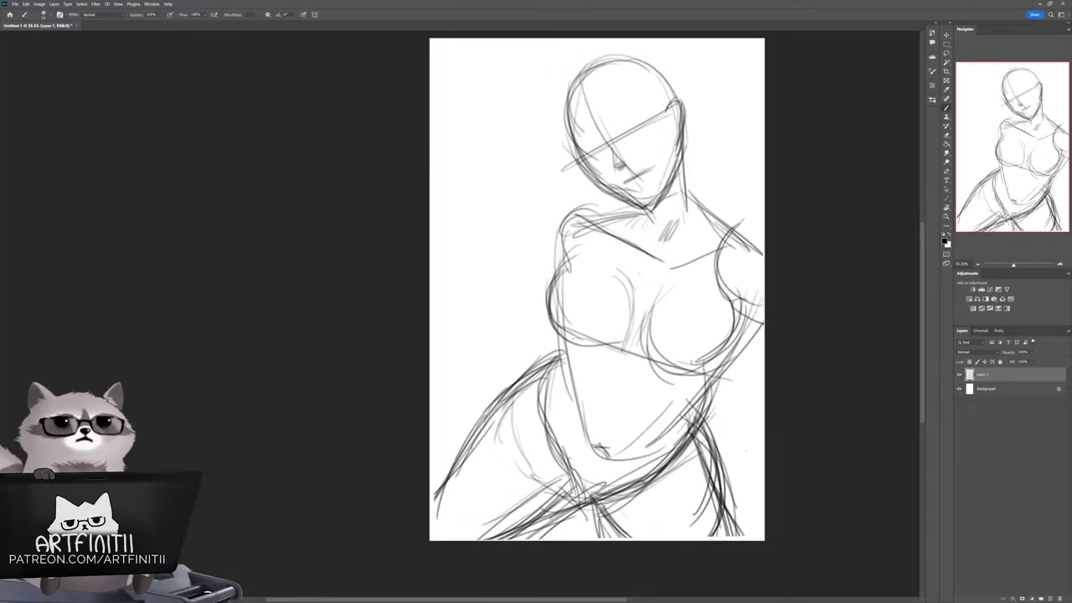
{"action": "mouse_move", "coordinate": [455, 289]}
{"action": "left_mouse_down"}
{"action": "mouse_move", "coordinate": [503, 335]}
{"action": "mouse_move", "coordinate": [505, 372]}
{"action": "left_mouse_up"}
{"action": "left_click_drag", "start_coordinate": [536, 337], "coordinate": [489, 379]}
{"action": "left_click_drag", "start_coordinate": [445, 306], "coordinate": [486, 377]}
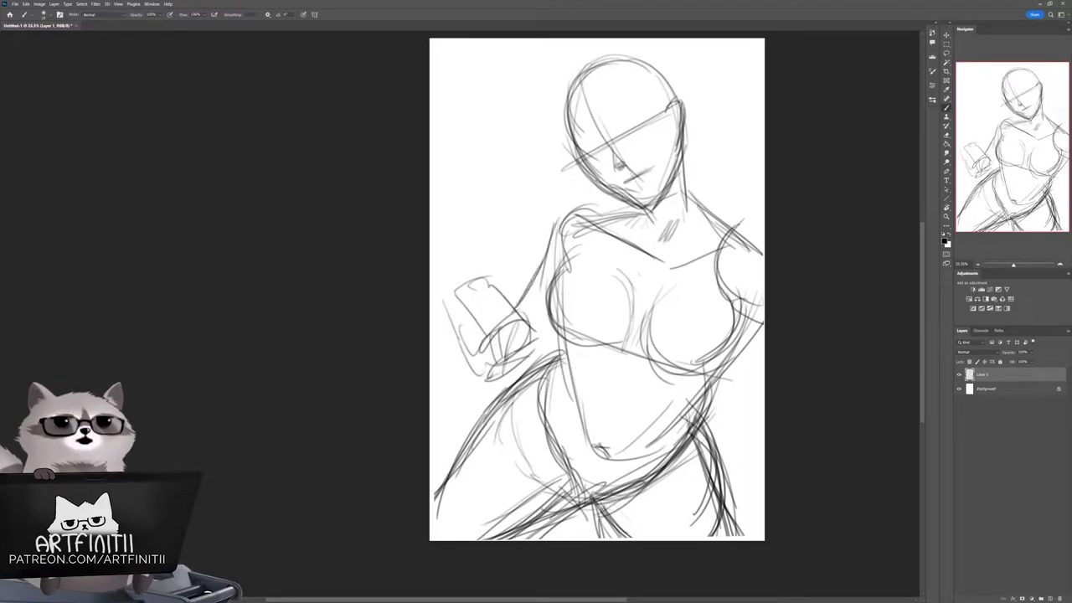
{"action": "left_click_drag", "start_coordinate": [485, 276], "coordinate": [549, 360]}
{"action": "left_click_drag", "start_coordinate": [457, 302], "coordinate": [523, 347]}
{"action": "mouse_move", "coordinate": [457, 335]}
{"action": "left_mouse_down"}
{"action": "mouse_move", "coordinate": [523, 381]}
{"action": "mouse_move", "coordinate": [469, 393]}
{"action": "left_mouse_up"}
{"action": "left_click_drag", "start_coordinate": [779, 398], "coordinate": [728, 394]}
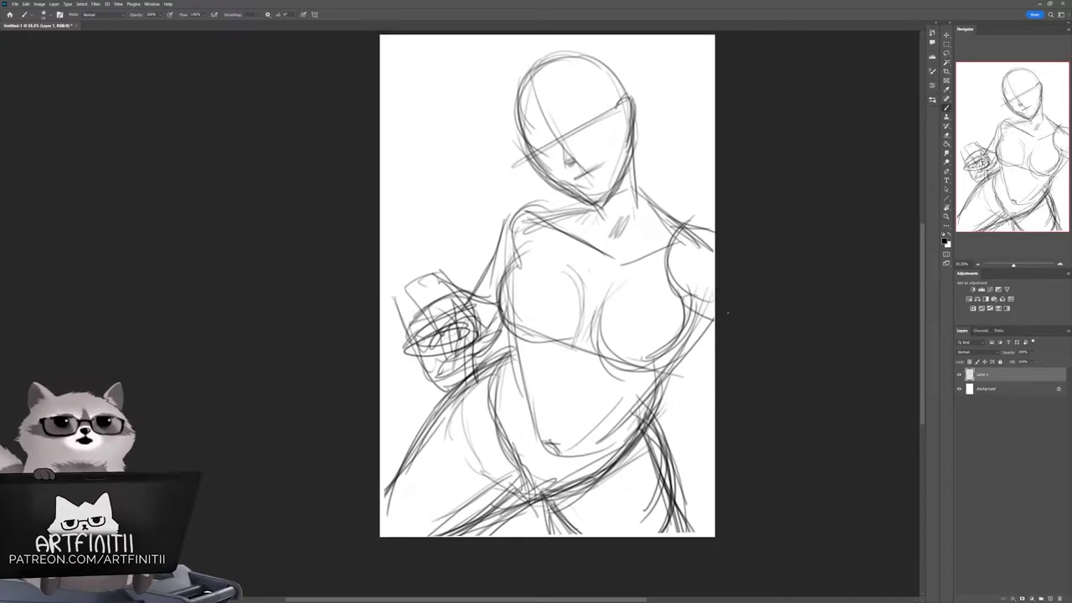
Step: Redraw the head outline and add a shoulder line and the neck
{"action": "left_click_drag", "start_coordinate": [742, 220], "coordinate": [804, 232]}
{"action": "left_click_drag", "start_coordinate": [771, 149], "coordinate": [708, 177]}
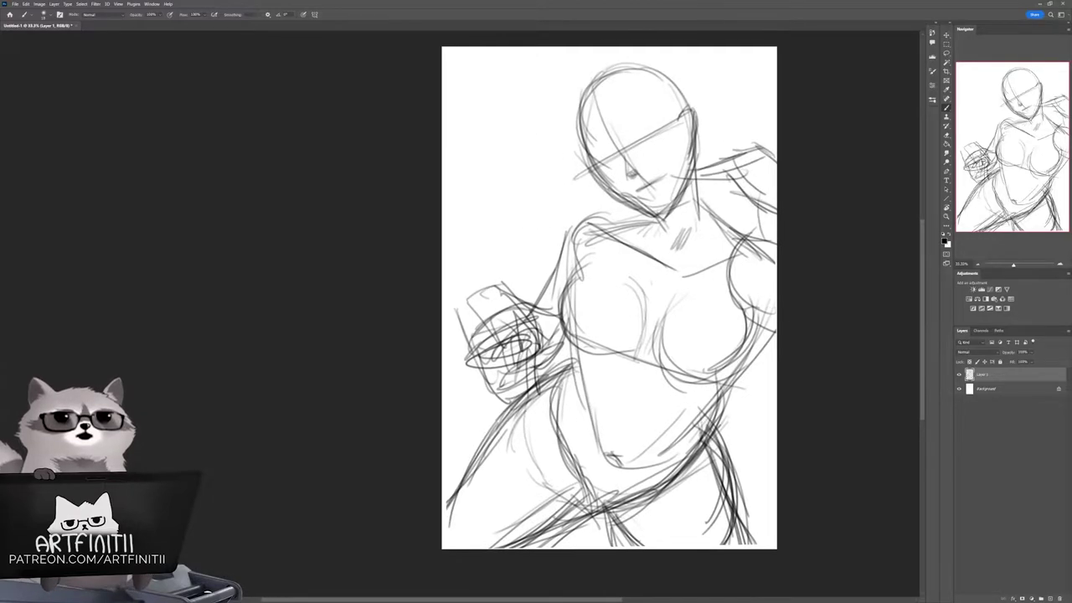
{"action": "left_click_drag", "start_coordinate": [590, 91], "coordinate": [637, 201]}
{"action": "left_click_drag", "start_coordinate": [578, 126], "coordinate": [687, 109]}
{"action": "left_click_drag", "start_coordinate": [644, 266], "coordinate": [767, 260]}
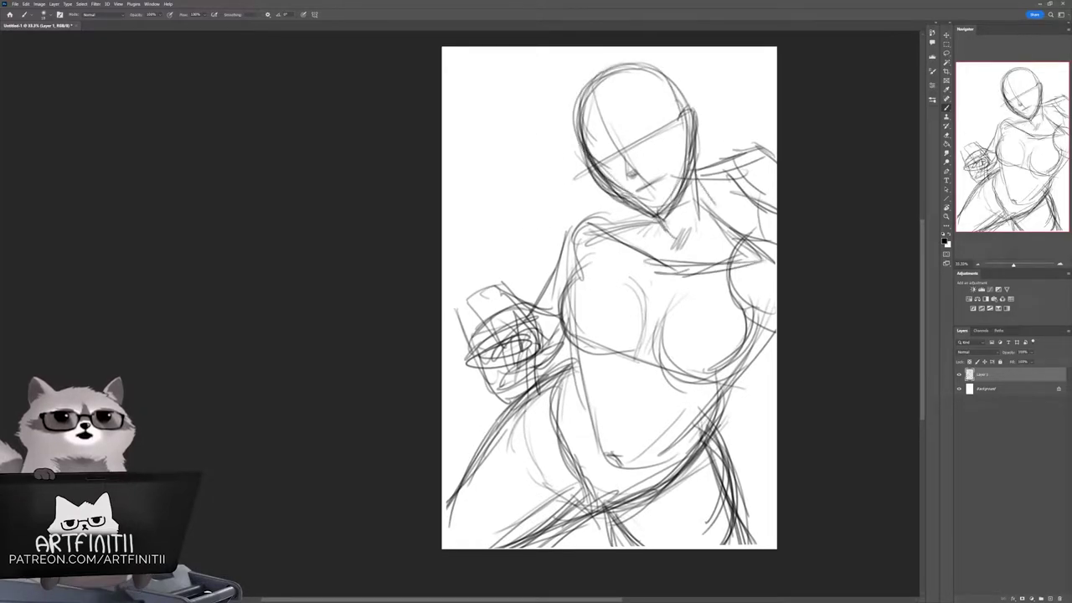
{"action": "left_click_drag", "start_coordinate": [727, 117], "coordinate": [645, 226]}
Step: Lasso the head and nudge it slightly right and down, then draw two long diagonals through it
{"action": "key", "text": "l"}
{"action": "key", "text": "ctrl+t"}
{"action": "left_click_drag", "start_coordinate": [716, 86], "coordinate": [719, 212]}
{"action": "key", "text": "Return"}
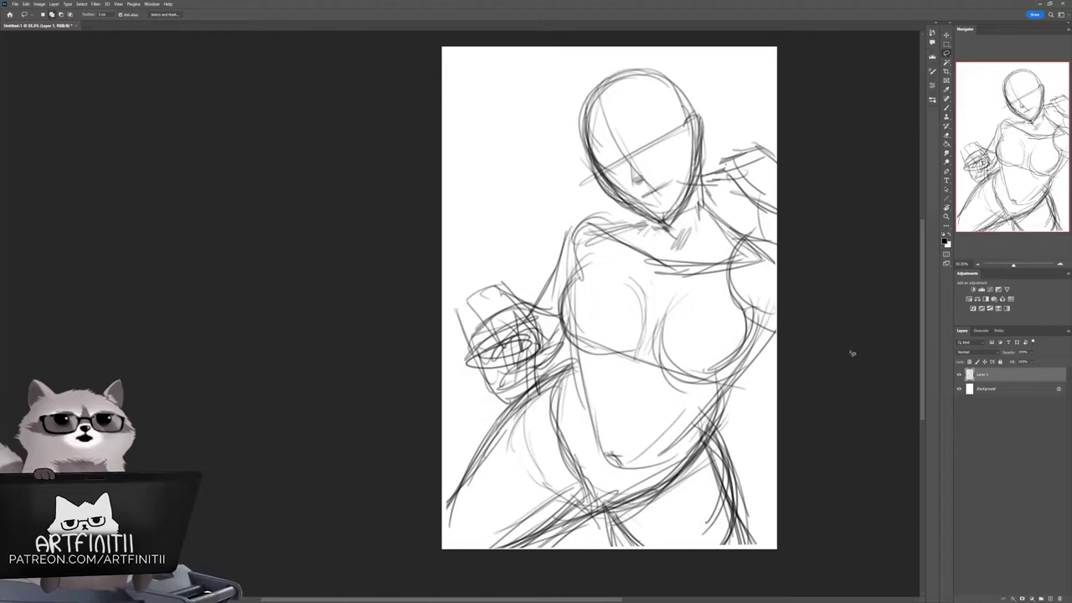
{"action": "key", "text": "b"}
{"action": "left_click_drag", "start_coordinate": [776, 63], "coordinate": [444, 237]}
{"action": "left_click_drag", "start_coordinate": [778, 112], "coordinate": [444, 225]}
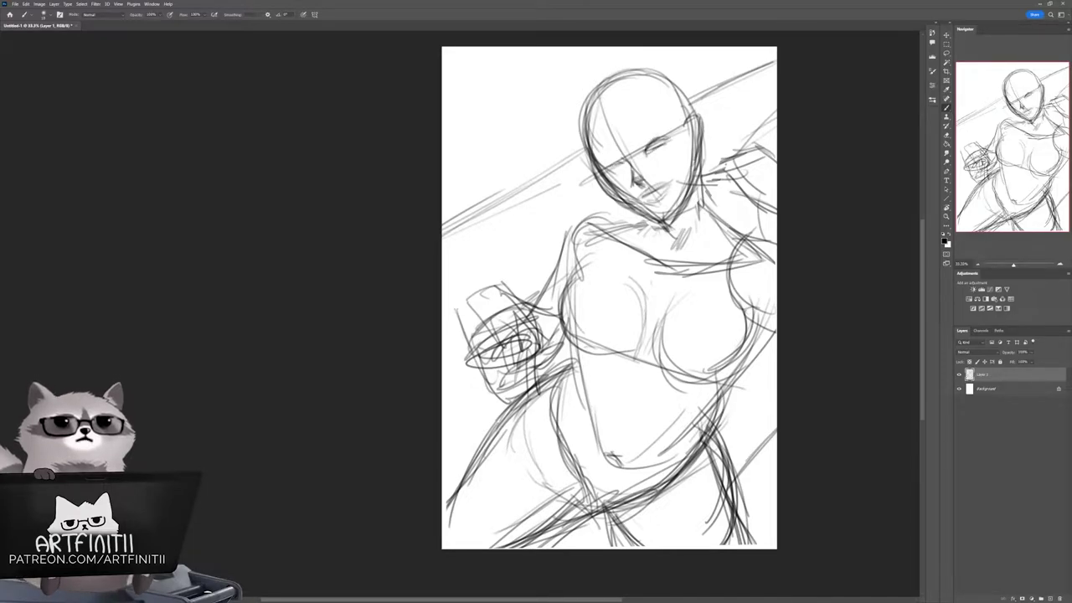
Step: Sketch the closed smiling eyes and the open laughing mouth with small refining strokes
{"action": "left_click_drag", "start_coordinate": [610, 298], "coordinate": [565, 303]}
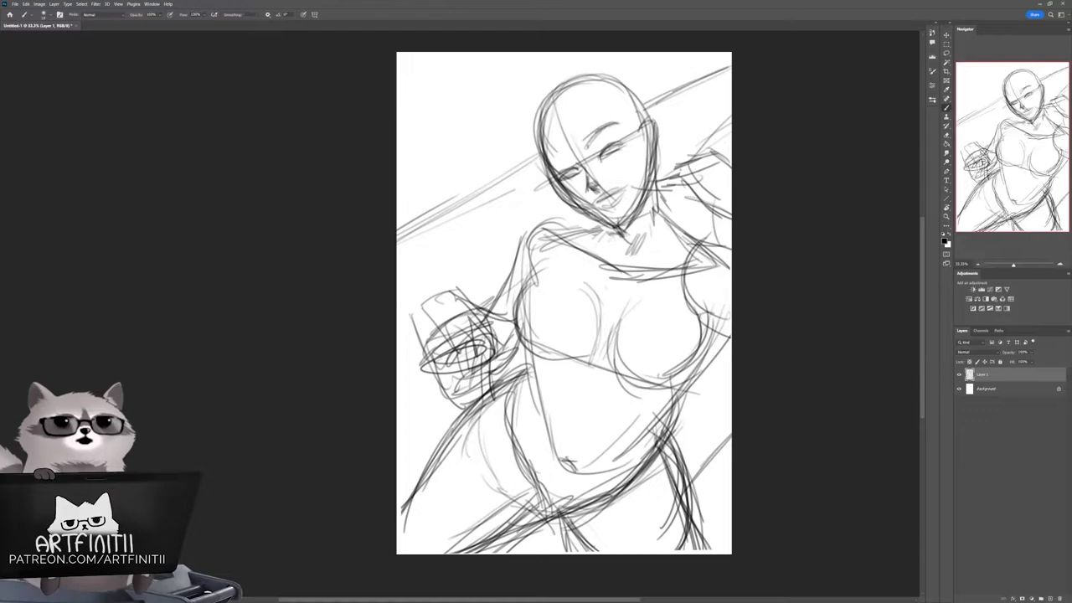
{"action": "left_click_drag", "start_coordinate": [551, 168], "coordinate": [570, 157]}
{"action": "mouse_move", "coordinate": [588, 194]}
{"action": "left_mouse_down"}
{"action": "mouse_move", "coordinate": [603, 189]}
{"action": "mouse_move", "coordinate": [613, 201]}
{"action": "left_mouse_up"}
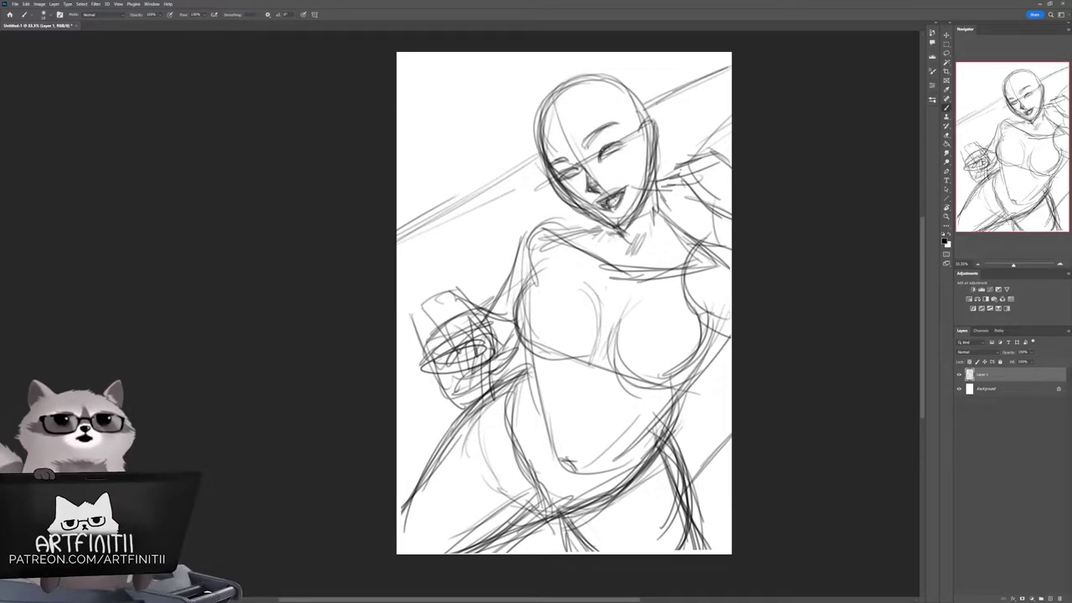
{"action": "left_click_drag", "start_coordinate": [600, 144], "coordinate": [620, 154]}
{"action": "left_click_drag", "start_coordinate": [559, 174], "coordinate": [578, 165]}
{"action": "mouse_move", "coordinate": [586, 301]}
{"action": "left_mouse_down"}
{"action": "mouse_move", "coordinate": [563, 307]}
{"action": "mouse_move", "coordinate": [607, 302]}
{"action": "left_mouse_up"}
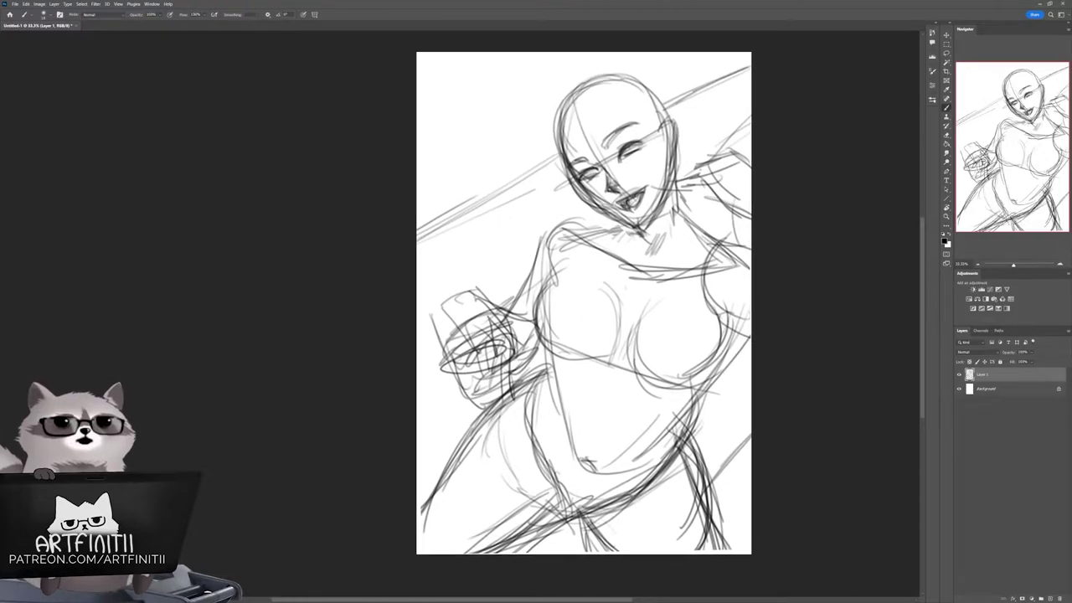
Step: Add strokes on the head, neck, collarbone, right hip and waist
{"action": "mouse_move", "coordinate": [569, 134]}
{"action": "left_mouse_down"}
{"action": "mouse_move", "coordinate": [624, 96]}
{"action": "mouse_move", "coordinate": [662, 99]}
{"action": "left_mouse_up"}
{"action": "mouse_move", "coordinate": [661, 172]}
{"action": "left_mouse_down"}
{"action": "mouse_move", "coordinate": [636, 235]}
{"action": "mouse_move", "coordinate": [750, 209]}
{"action": "left_mouse_up"}
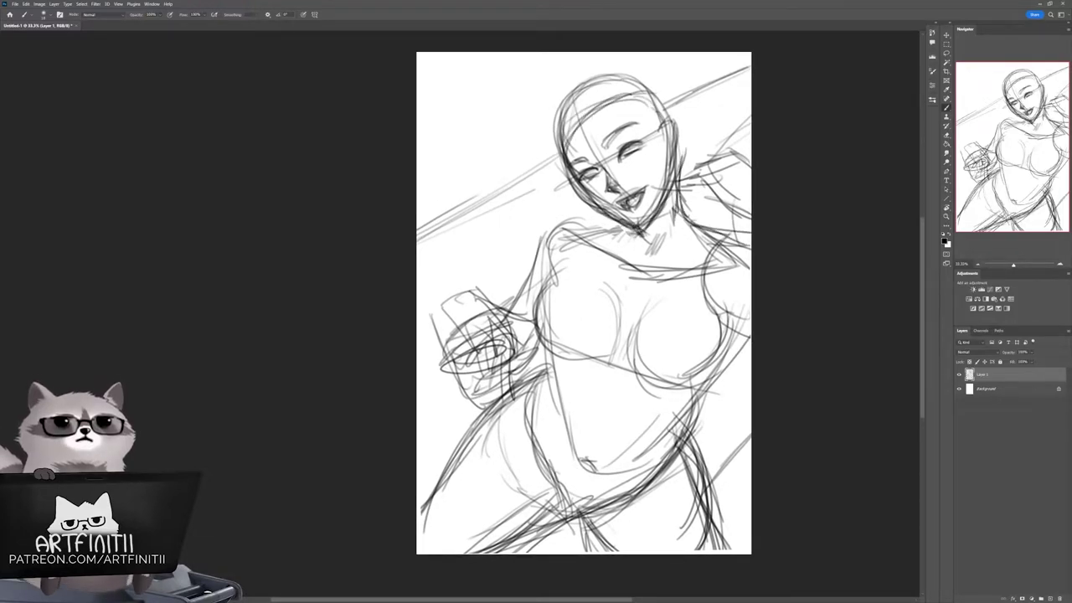
{"action": "left_click_drag", "start_coordinate": [645, 273], "coordinate": [750, 243]}
{"action": "left_click_drag", "start_coordinate": [683, 208], "coordinate": [650, 275]}
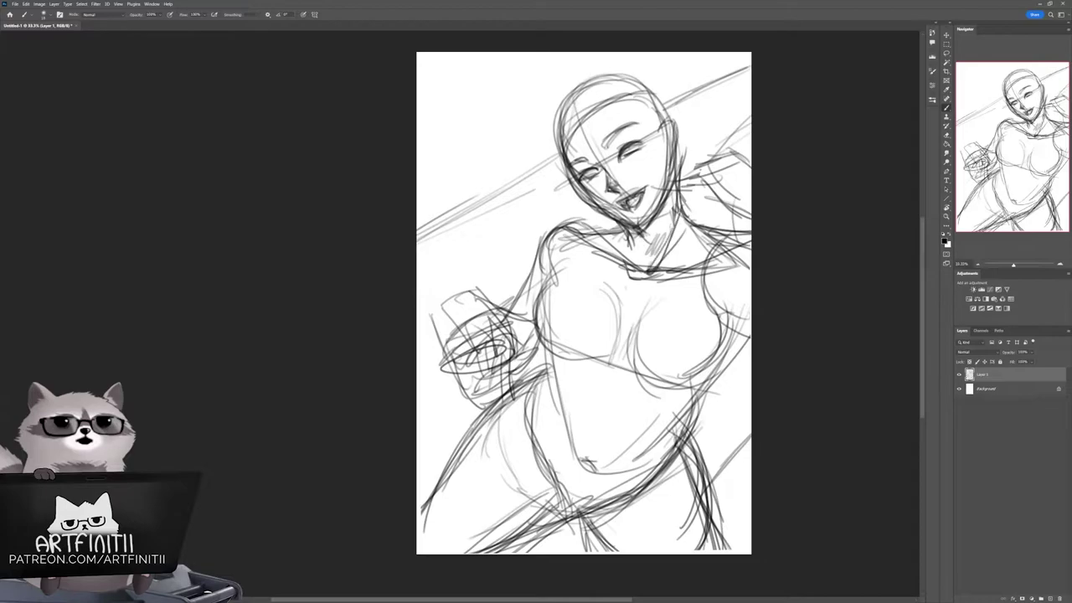
{"action": "left_click_drag", "start_coordinate": [748, 320], "coordinate": [688, 390]}
{"action": "left_click_drag", "start_coordinate": [732, 359], "coordinate": [664, 437]}
{"action": "mouse_move", "coordinate": [587, 335]}
{"action": "left_mouse_down"}
{"action": "mouse_move", "coordinate": [573, 297]}
{"action": "mouse_move", "coordinate": [395, 500]}
{"action": "mouse_move", "coordinate": [711, 430]}
{"action": "left_mouse_up"}
Step: Lasso and reshape the lower torso and hips, then sketch strokes around the lower hips
{"action": "key", "text": "l"}
{"action": "key", "text": "ctrl+t"}
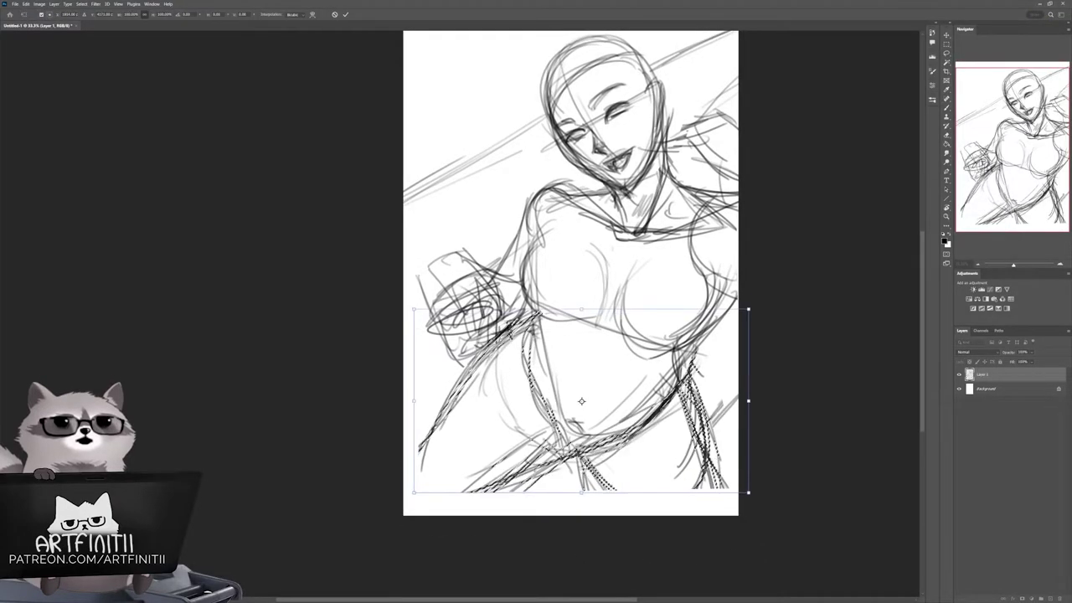
{"action": "key", "text": "Return"}
{"action": "key", "text": "b"}
{"action": "left_click_drag", "start_coordinate": [444, 394], "coordinate": [410, 507]}
{"action": "left_click_drag", "start_coordinate": [460, 513], "coordinate": [561, 448]}
Step: Sketch the leg outlines, right thigh and belly strokes, and the lower-left legs
{"action": "left_click_drag", "start_coordinate": [516, 327], "coordinate": [418, 473]}
{"action": "left_click_drag", "start_coordinate": [658, 499], "coordinate": [590, 457]}
{"action": "left_click_drag", "start_coordinate": [694, 431], "coordinate": [721, 515]}
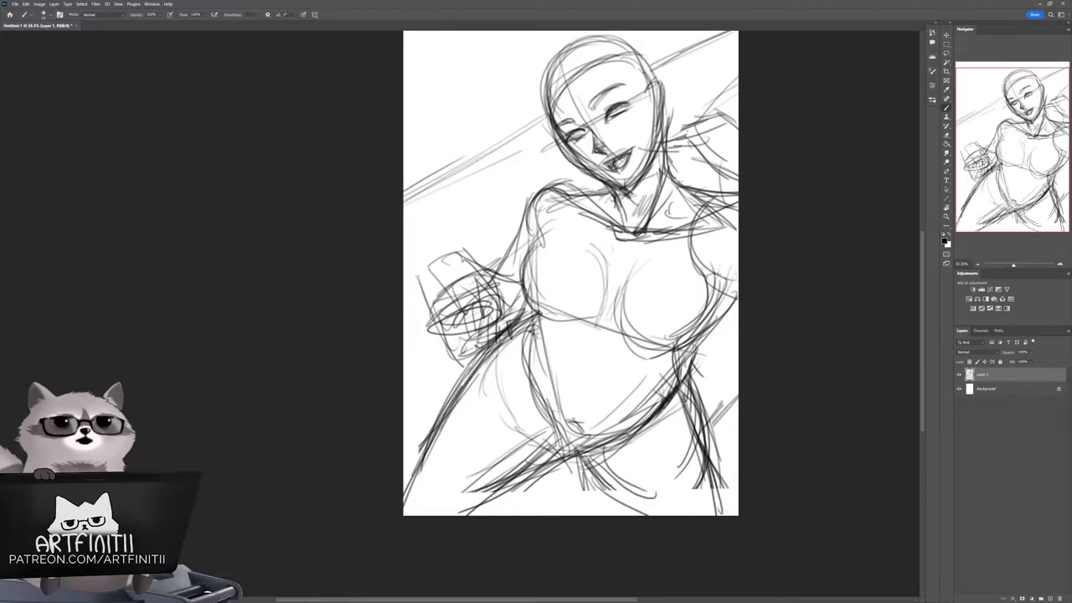
{"action": "left_click_drag", "start_coordinate": [640, 459], "coordinate": [596, 514]}
{"action": "left_click_drag", "start_coordinate": [720, 400], "coordinate": [689, 493]}
{"action": "mouse_move", "coordinate": [570, 294]}
{"action": "left_mouse_down"}
{"action": "mouse_move", "coordinate": [610, 308]}
{"action": "mouse_move", "coordinate": [588, 394]}
{"action": "mouse_move", "coordinate": [590, 459]}
{"action": "left_mouse_up"}
{"action": "left_click_drag", "start_coordinate": [695, 419], "coordinate": [621, 437]}
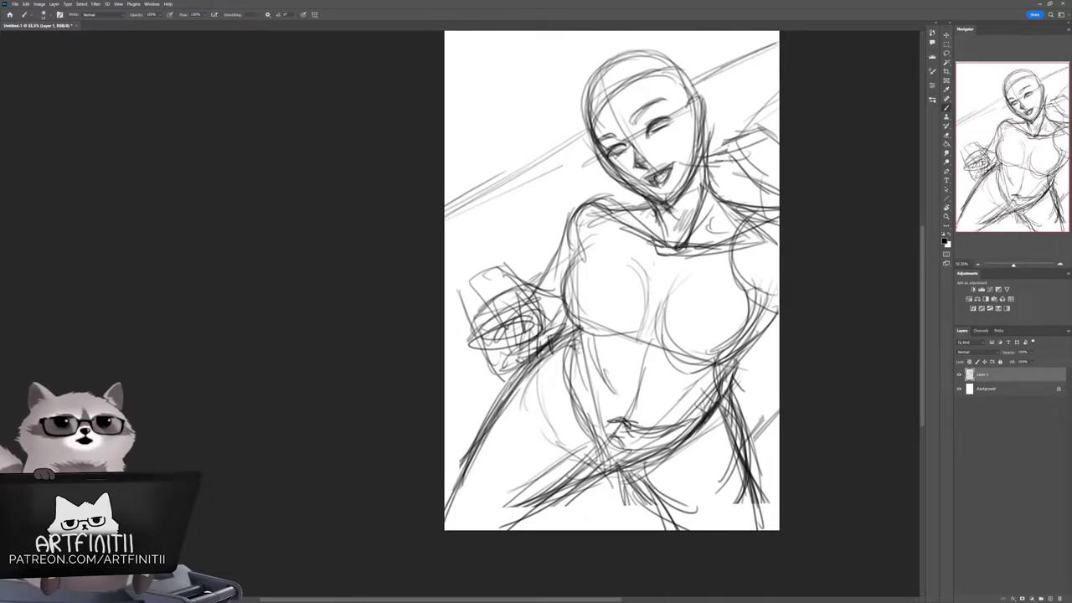
{"action": "left_click_drag", "start_coordinate": [742, 466], "coordinate": [756, 529]}
{"action": "left_click_drag", "start_coordinate": [674, 481], "coordinate": [508, 529]}
{"action": "left_click_drag", "start_coordinate": [574, 483], "coordinate": [499, 531]}
Step: Fade the rough sketch layer to light grey and add an empty layer above it
{"action": "key", "text": "ctrl+t"}
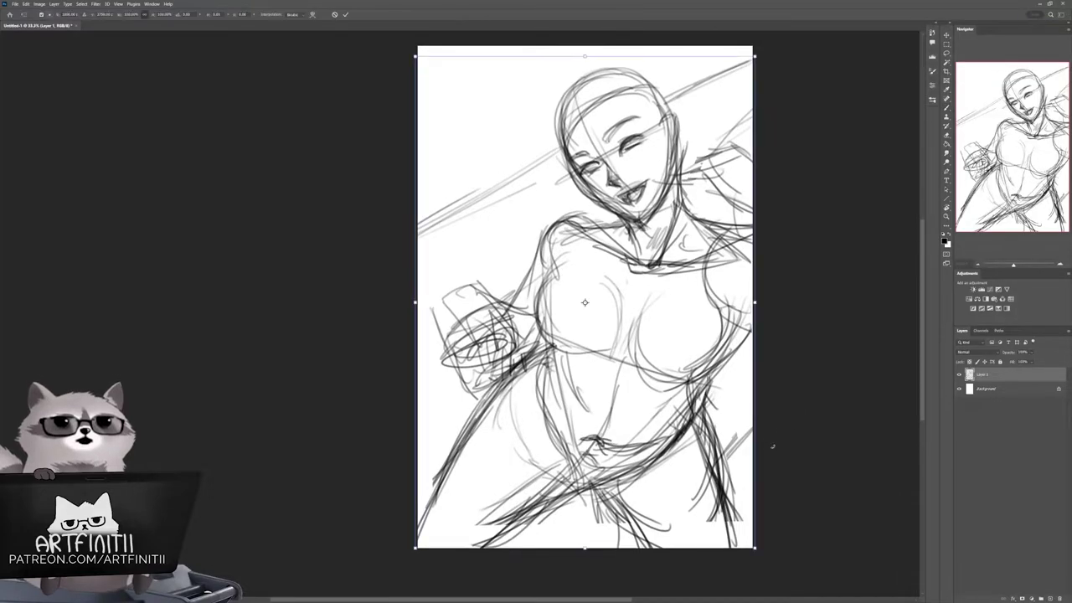
{"action": "key", "text": "Return"}
{"action": "left_click_drag", "start_coordinate": [1032, 361], "coordinate": [1019, 361]}
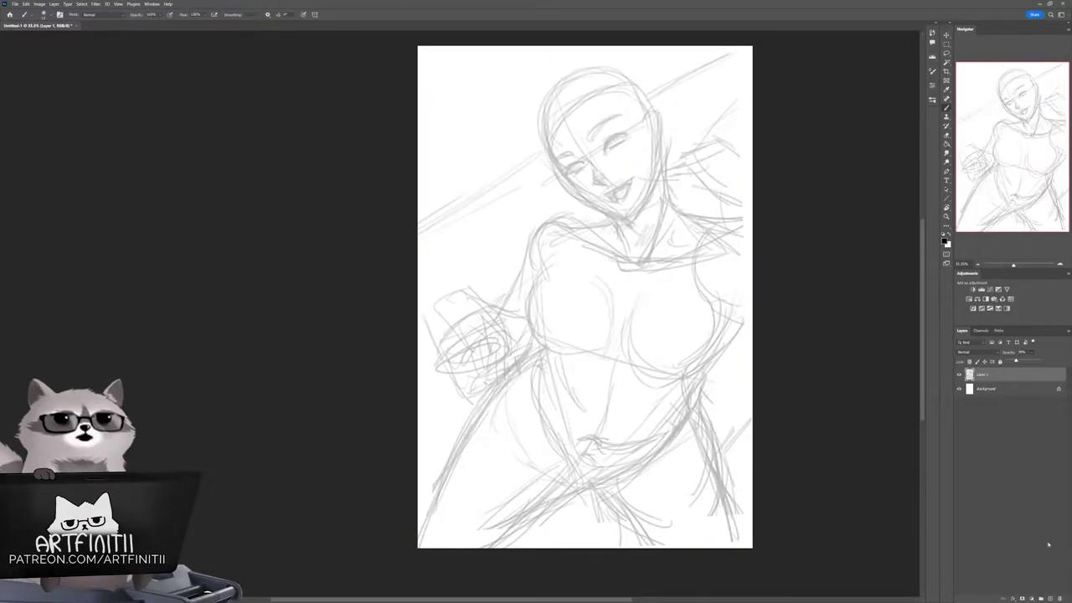
{"action": "key", "text": "ctrl+shift+alt+n"}
Step: Zoom in and ink the lip lines and the stroke from mouth corner to chin
{"action": "scroll", "coordinate": [586, 193], "scroll_direction": "up", "scroll_amount": 5}
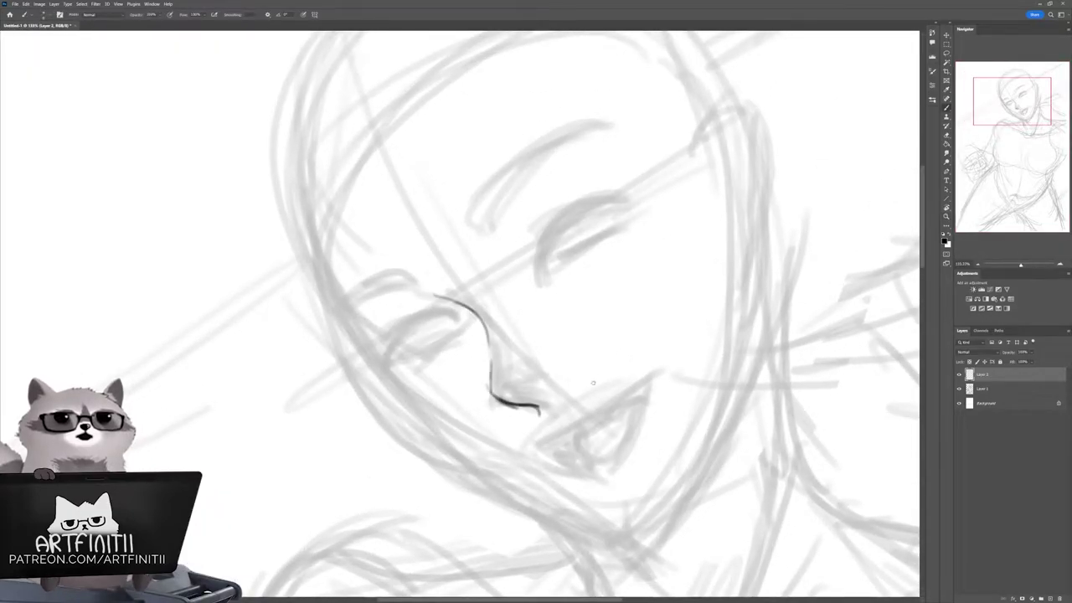
{"action": "scroll", "coordinate": [593, 382], "scroll_direction": "down", "scroll_amount": 2}
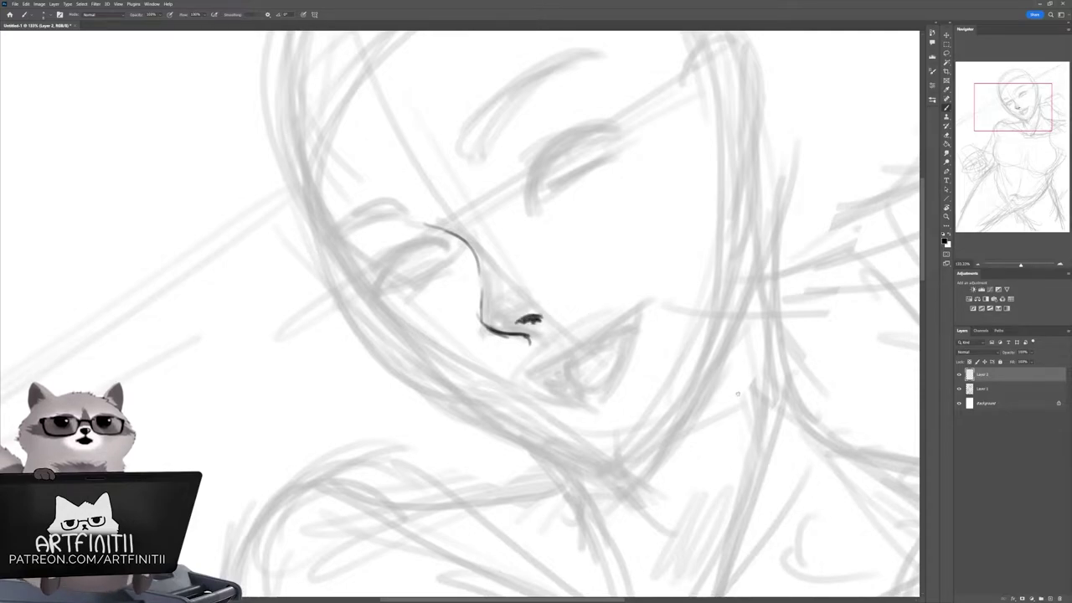
{"action": "scroll", "coordinate": [737, 394], "scroll_direction": "down", "scroll_amount": 1}
{"action": "left_click_drag", "start_coordinate": [514, 345], "coordinate": [532, 341]}
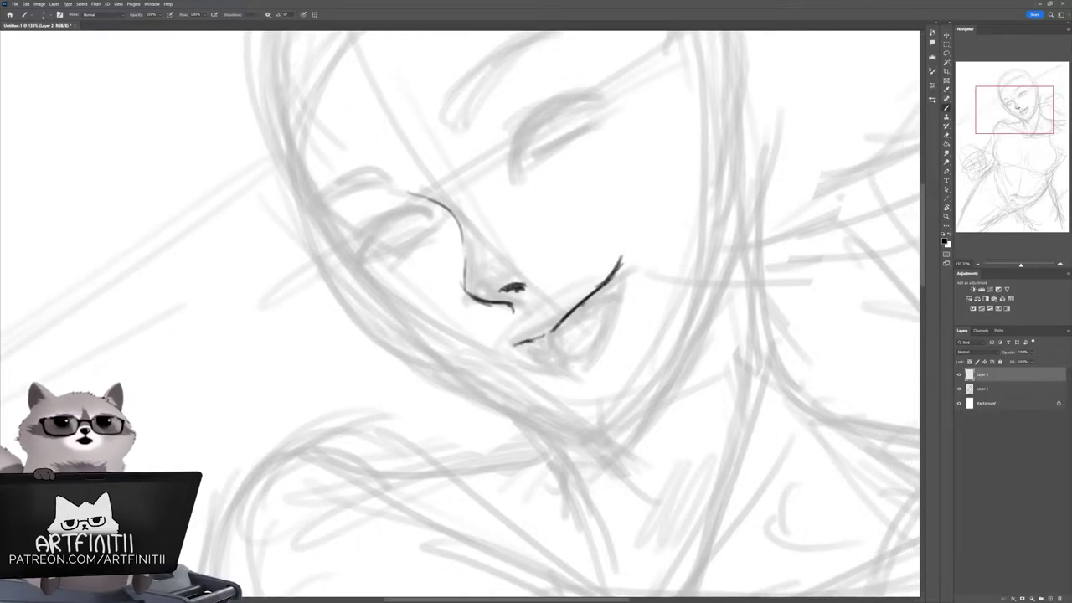
{"action": "left_click_drag", "start_coordinate": [613, 276], "coordinate": [591, 352]}
{"action": "left_click_drag", "start_coordinate": [509, 345], "coordinate": [560, 364]}
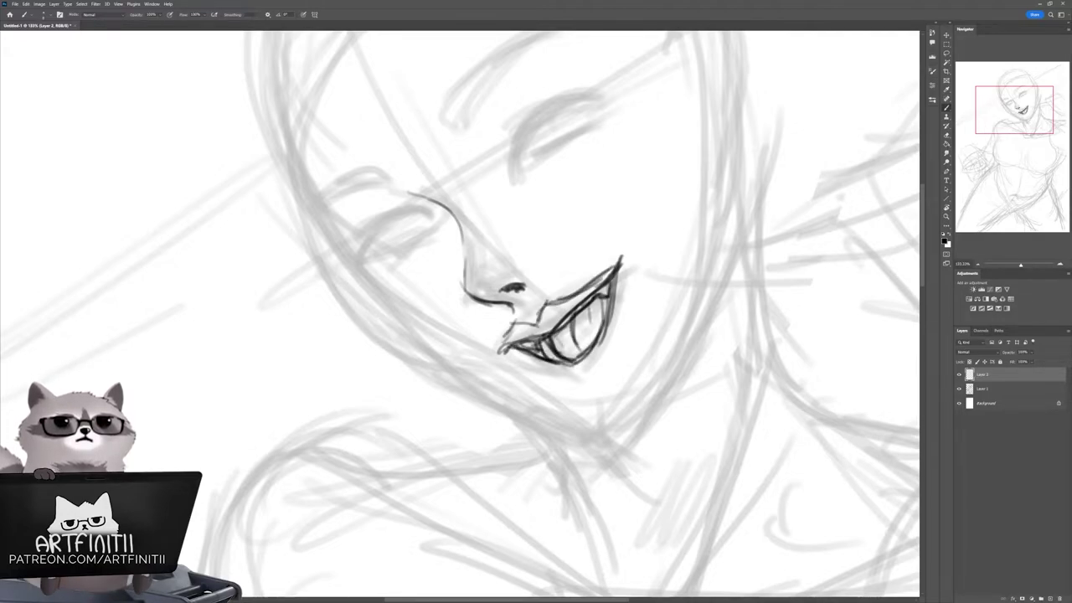
Step: Ink the closed eyelid curves of both eyes and the eyebrow above them
{"action": "mouse_move", "coordinate": [680, 333]}
{"action": "left_mouse_down"}
{"action": "mouse_move", "coordinate": [742, 322]}
{"action": "mouse_move", "coordinate": [722, 392]}
{"action": "left_mouse_up"}
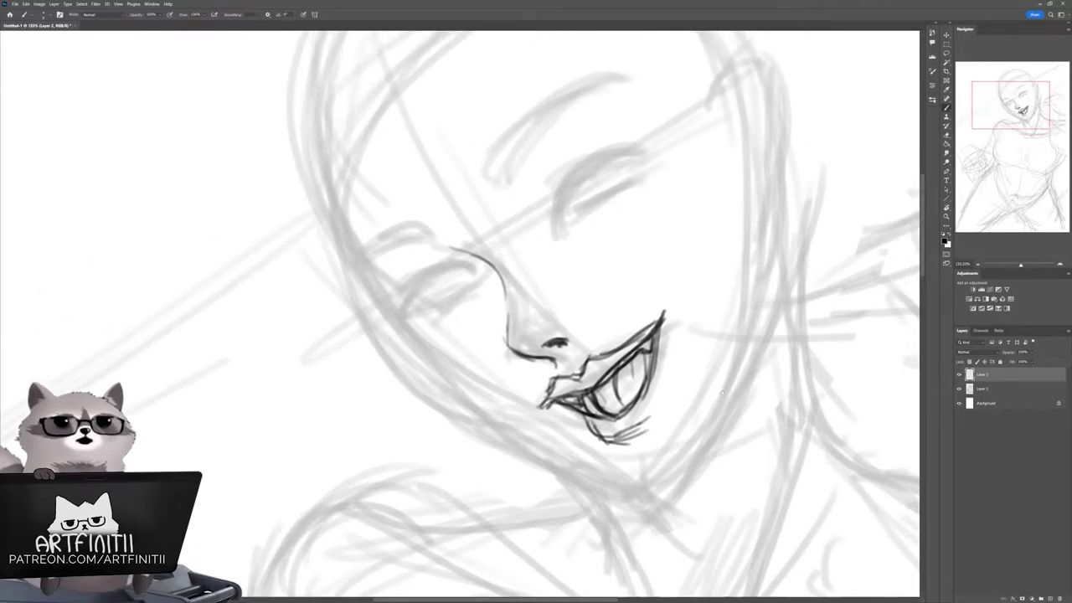
{"action": "mouse_move", "coordinate": [559, 231]}
{"action": "left_mouse_down"}
{"action": "mouse_move", "coordinate": [631, 153]}
{"action": "mouse_move", "coordinate": [588, 166]}
{"action": "mouse_move", "coordinate": [649, 143]}
{"action": "left_mouse_up"}
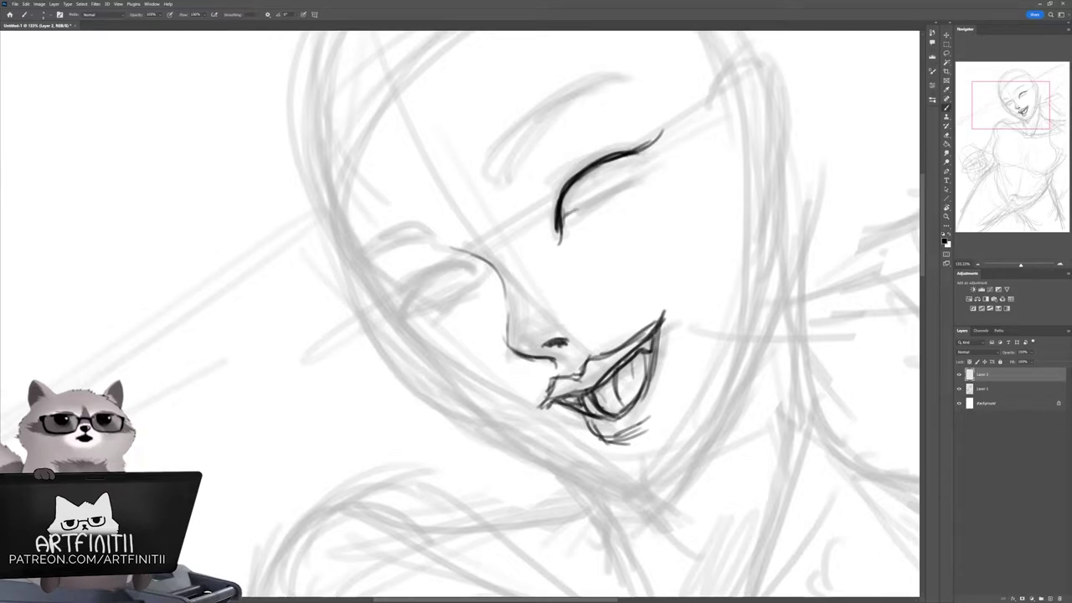
{"action": "mouse_move", "coordinate": [563, 222]}
{"action": "left_mouse_down"}
{"action": "mouse_move", "coordinate": [630, 159]}
{"action": "mouse_move", "coordinate": [560, 226]}
{"action": "mouse_move", "coordinate": [610, 196]}
{"action": "left_mouse_up"}
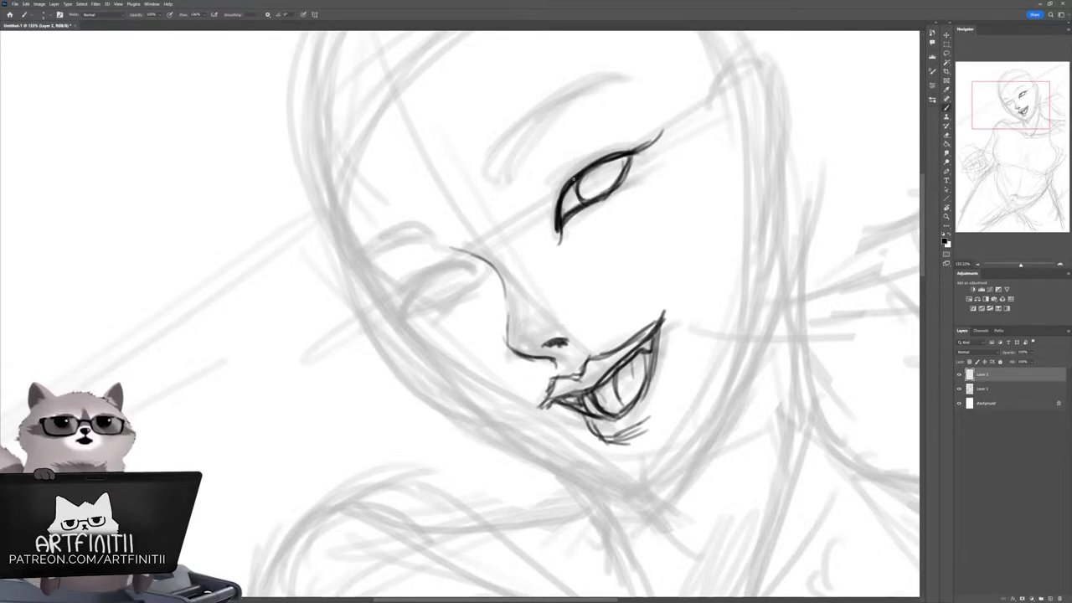
{"action": "left_click_drag", "start_coordinate": [587, 335], "coordinate": [561, 365]}
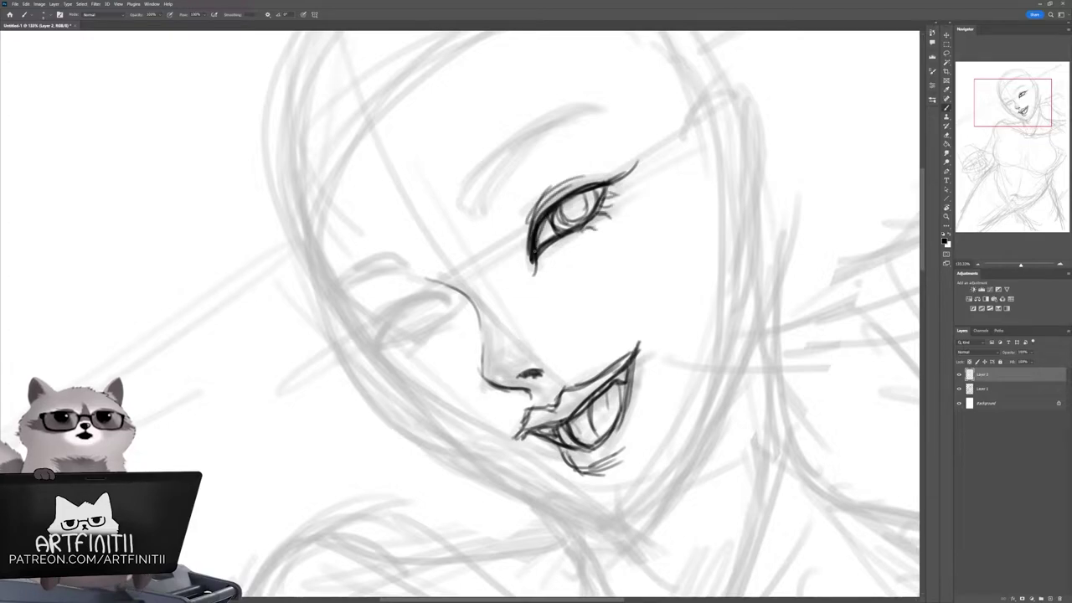
{"action": "mouse_move", "coordinate": [536, 335]}
{"action": "left_mouse_down"}
{"action": "mouse_move", "coordinate": [593, 306]}
{"action": "mouse_move", "coordinate": [549, 360]}
{"action": "left_mouse_up"}
{"action": "mouse_move", "coordinate": [476, 216]}
{"action": "left_mouse_down"}
{"action": "mouse_move", "coordinate": [614, 104]}
{"action": "mouse_move", "coordinate": [603, 114]}
{"action": "left_mouse_up"}
{"action": "left_click_drag", "start_coordinate": [553, 360], "coordinate": [532, 339]}
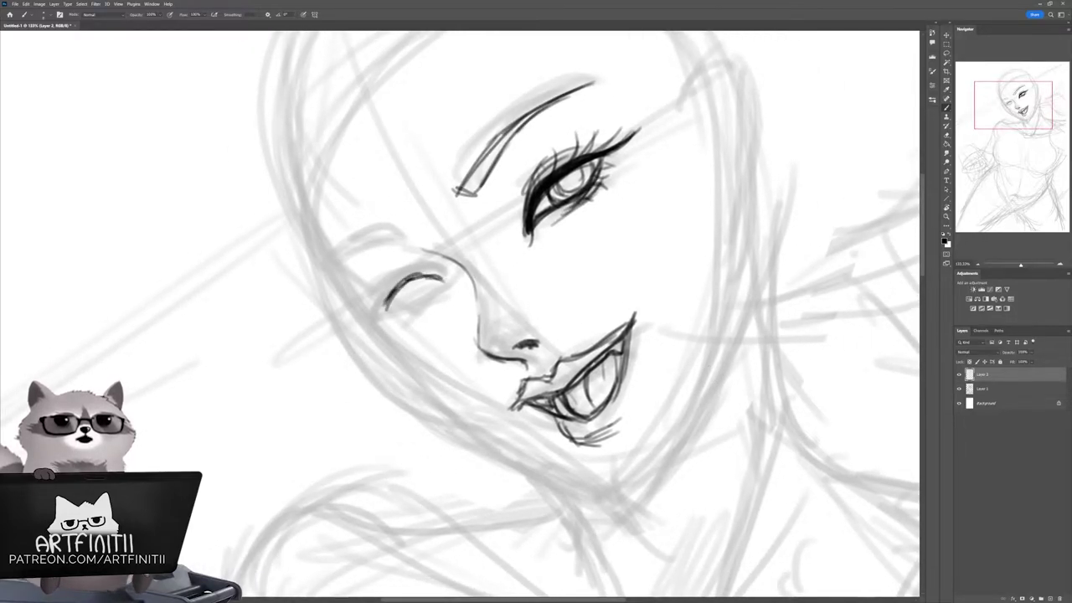
{"action": "left_click_drag", "start_coordinate": [385, 307], "coordinate": [448, 283]}
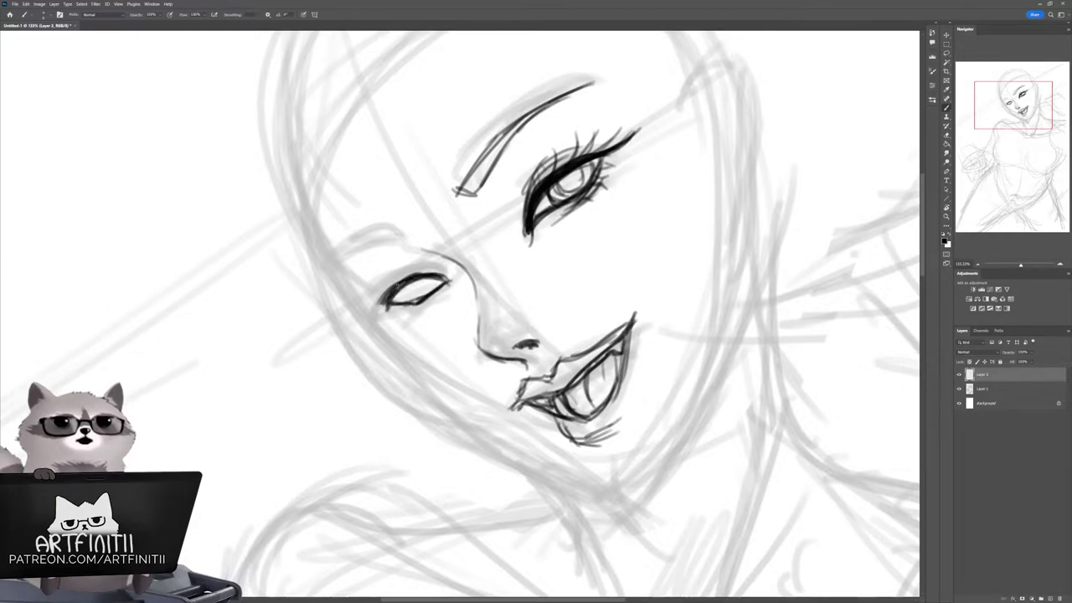
{"action": "left_click_drag", "start_coordinate": [553, 352], "coordinate": [533, 335]}
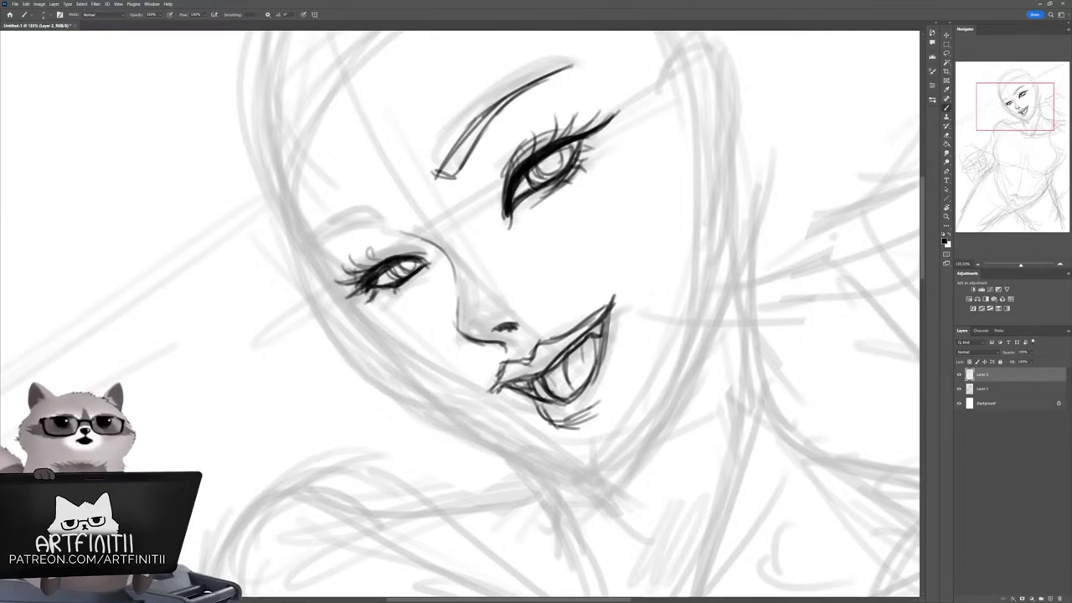
Step: Ink the jawline below the lips, the left cheek contour and the jaw down to the chin
{"action": "left_click_drag", "start_coordinate": [587, 335], "coordinate": [494, 330]}
{"action": "mouse_move", "coordinate": [389, 408]}
{"action": "left_mouse_down"}
{"action": "mouse_move", "coordinate": [501, 478]}
{"action": "mouse_move", "coordinate": [595, 369]}
{"action": "left_mouse_up"}
{"action": "left_click_drag", "start_coordinate": [411, 427], "coordinate": [531, 474]}
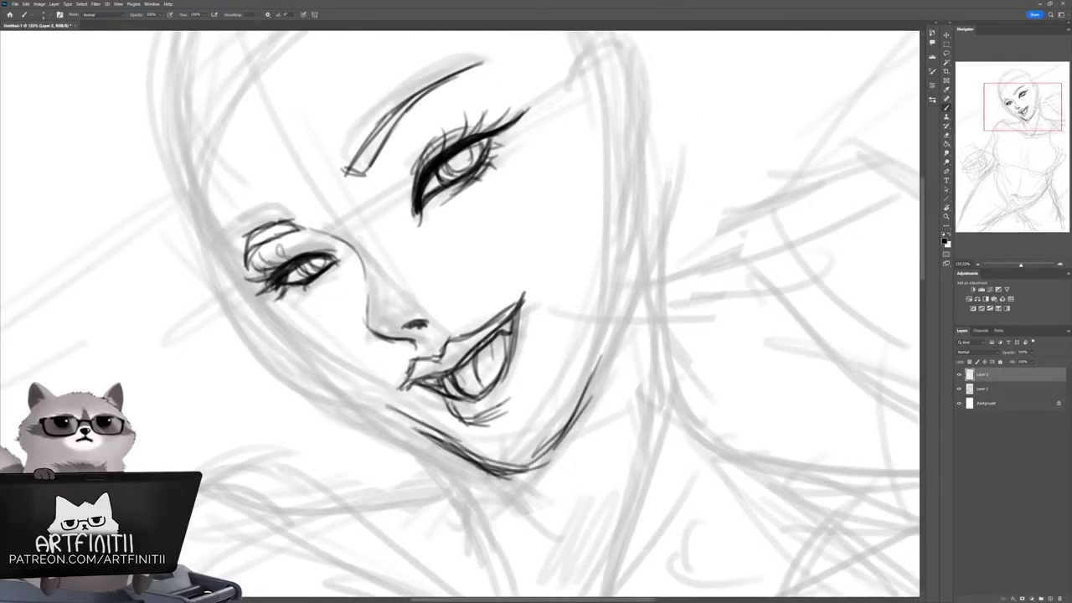
{"action": "mouse_move", "coordinate": [284, 302]}
{"action": "left_mouse_down"}
{"action": "mouse_move", "coordinate": [418, 436]}
{"action": "mouse_move", "coordinate": [531, 474]}
{"action": "left_mouse_up"}
Step: Add inked strokes around the lips and chin and along the face's left and jaw contours
{"action": "left_click_drag", "start_coordinate": [503, 393], "coordinate": [586, 461]}
{"action": "left_click_drag", "start_coordinate": [419, 335], "coordinate": [498, 335]}
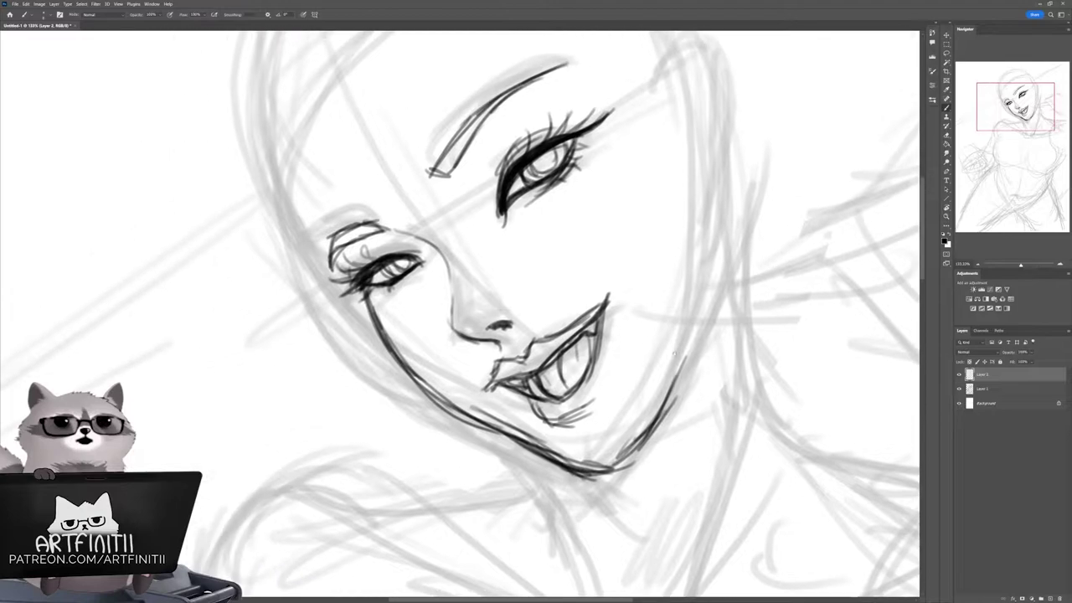
{"action": "left_click_drag", "start_coordinate": [402, 368], "coordinate": [536, 452]}
{"action": "left_click_drag", "start_coordinate": [385, 335], "coordinate": [578, 466]}
{"action": "left_click_drag", "start_coordinate": [503, 335], "coordinate": [482, 381]}
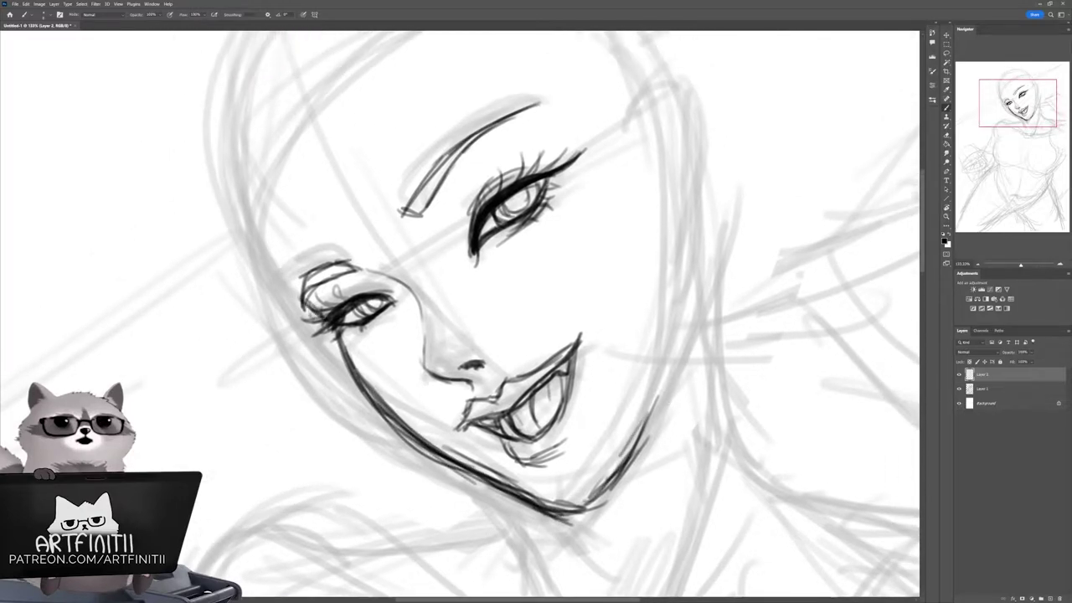
{"action": "mouse_move", "coordinate": [268, 172]}
{"action": "left_mouse_down"}
{"action": "mouse_move", "coordinate": [310, 312]}
{"action": "mouse_move", "coordinate": [326, 325]}
{"action": "left_mouse_up"}
{"action": "left_click_drag", "start_coordinate": [323, 323], "coordinate": [437, 474]}
{"action": "scroll", "coordinate": [615, 201], "scroll_direction": "down", "scroll_amount": 3}
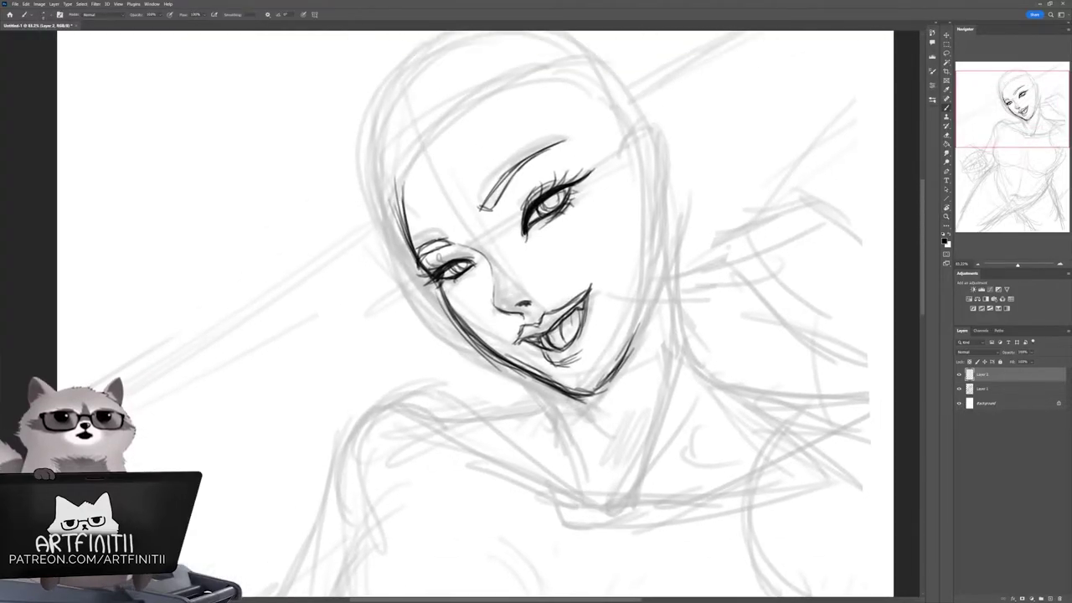
Step: Lasso the inked mouth and jaw, rescale them slightly, and deselect
{"action": "left_click_drag", "start_coordinate": [751, 346], "coordinate": [710, 366]}
{"action": "key", "text": "l"}
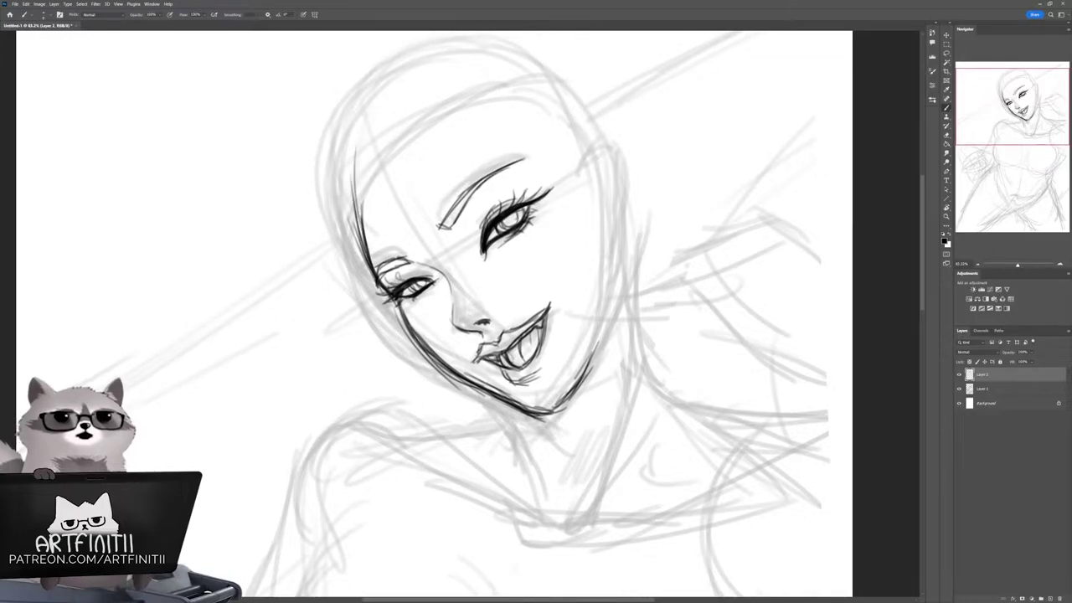
{"action": "left_click_drag", "start_coordinate": [603, 306], "coordinate": [624, 454]}
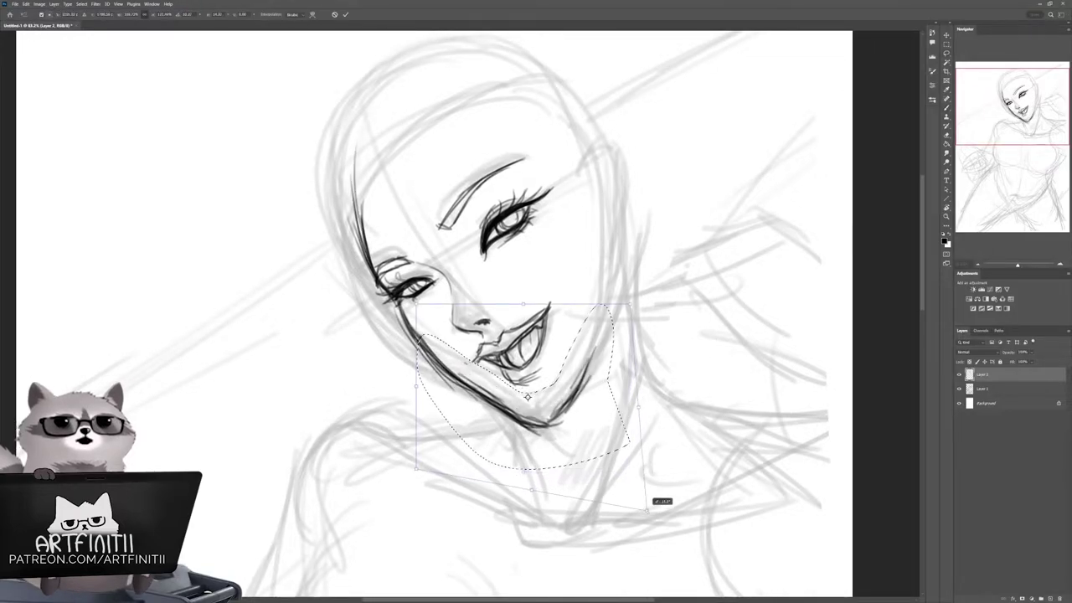
{"action": "key", "text": "ctrl+t"}
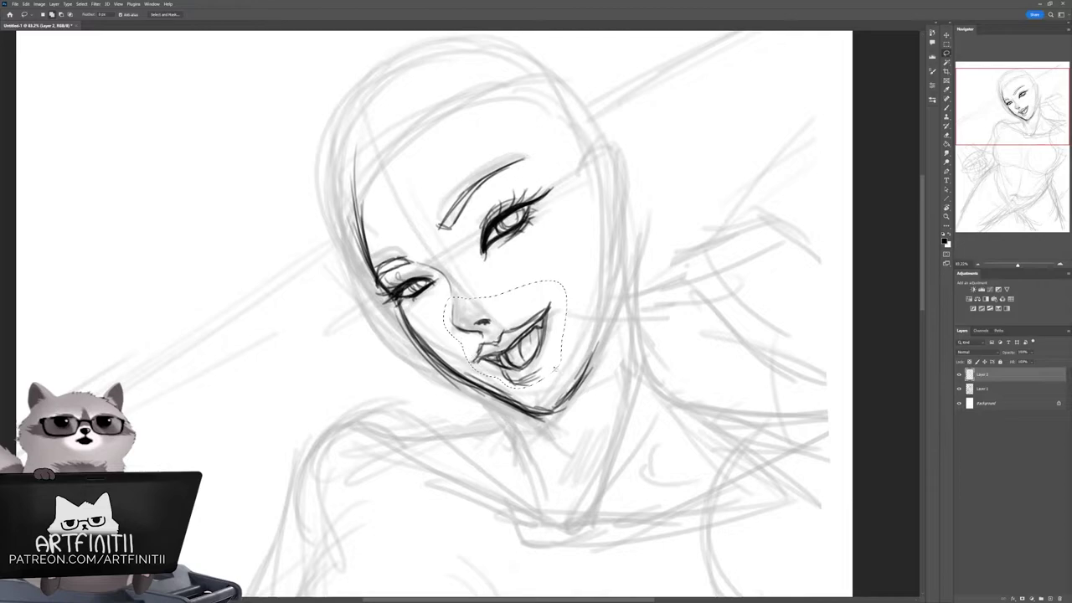
{"action": "mouse_move", "coordinate": [562, 283]}
{"action": "left_mouse_down"}
{"action": "mouse_move", "coordinate": [552, 356]}
{"action": "mouse_move", "coordinate": [561, 279]}
{"action": "left_mouse_up"}
{"action": "key", "text": "Return"}
{"action": "key", "text": "ctrl+d"}
{"action": "key", "text": "b"}
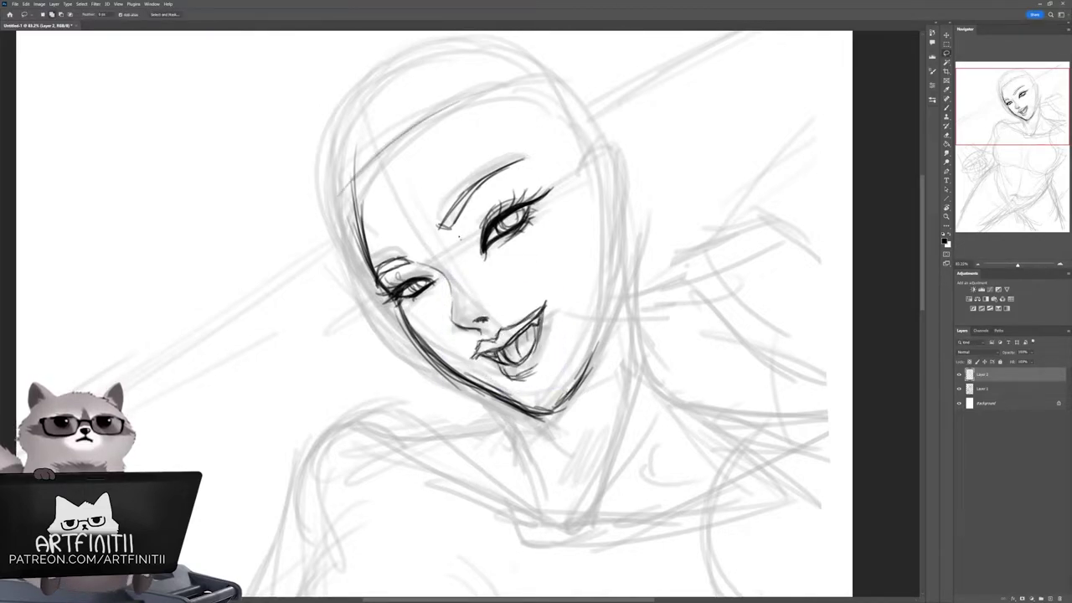
Step: Rotate the brow-and-eye strokes and the mouth strokes into better angles
{"action": "key", "text": "ctrl+t"}
{"action": "left_click_drag", "start_coordinate": [576, 128], "coordinate": [583, 118]}
{"action": "key", "text": "Return"}
{"action": "mouse_move", "coordinate": [502, 340]}
{"action": "left_mouse_down"}
{"action": "mouse_move", "coordinate": [563, 278]}
{"action": "mouse_move", "coordinate": [466, 360]}
{"action": "left_mouse_up"}
{"action": "key", "text": "ctrl+t"}
{"action": "left_click_drag", "start_coordinate": [536, 335], "coordinate": [556, 311]}
{"action": "key", "text": "Return"}
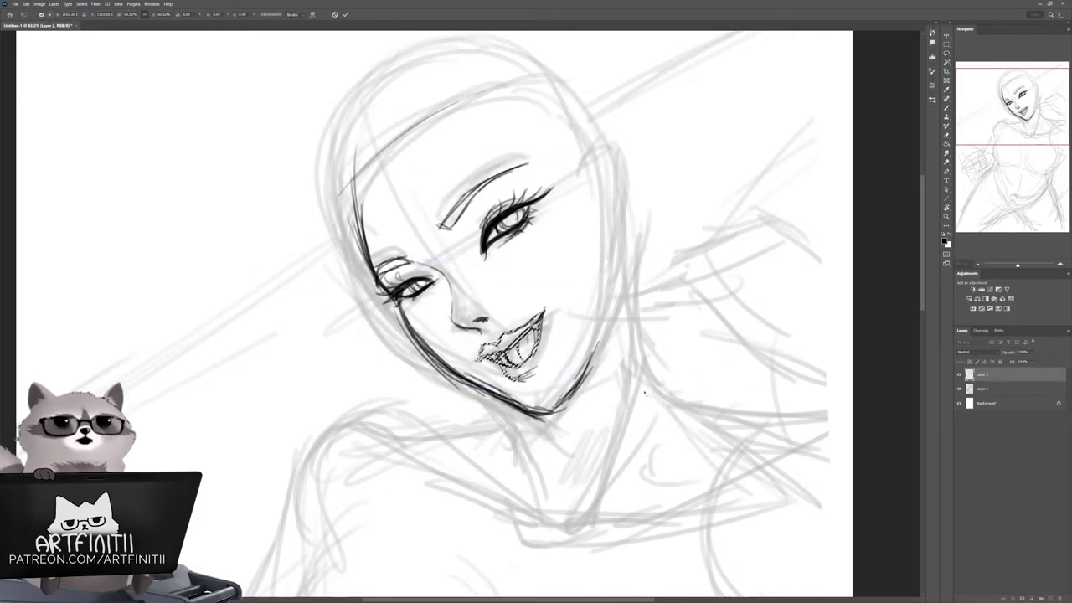
{"action": "left_click_drag", "start_coordinate": [571, 174], "coordinate": [575, 173]}
{"action": "key", "text": "ctrl+t"}
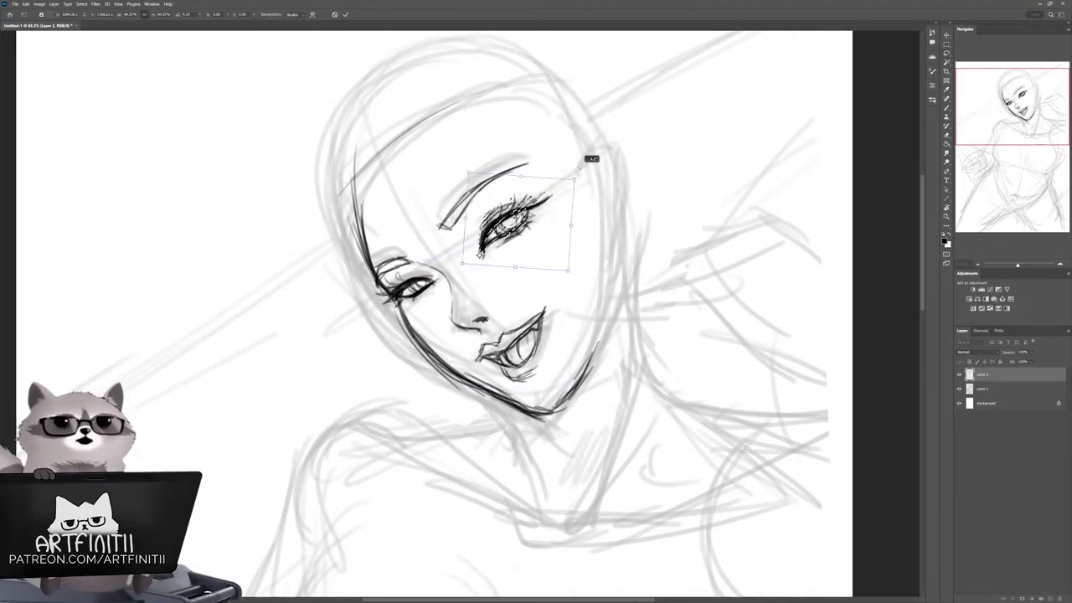
{"action": "key", "text": "Return"}
Step: Lasso both eyes together and tilt them slightly counter-clockwise
{"action": "scroll", "coordinate": [674, 375], "scroll_direction": "up", "scroll_amount": 2}
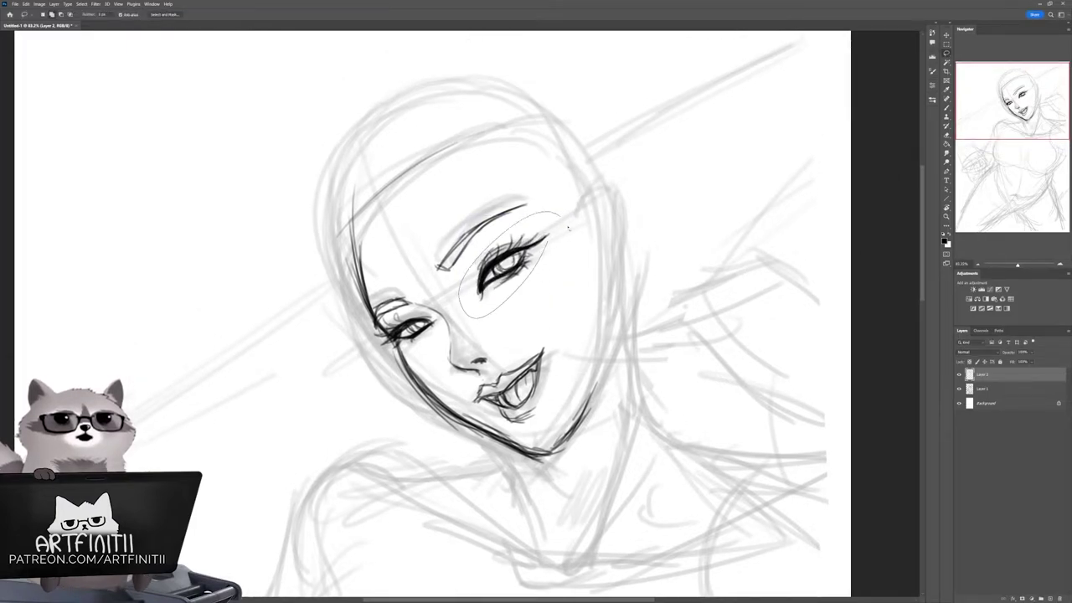
{"action": "left_click_drag", "start_coordinate": [373, 322], "coordinate": [372, 337]}
{"action": "left_click_drag", "start_coordinate": [462, 276], "coordinate": [468, 283]}
{"action": "key", "text": "ctrl+t"}
{"action": "left_click_drag", "start_coordinate": [578, 202], "coordinate": [586, 189]}
{"action": "key", "text": "Return"}
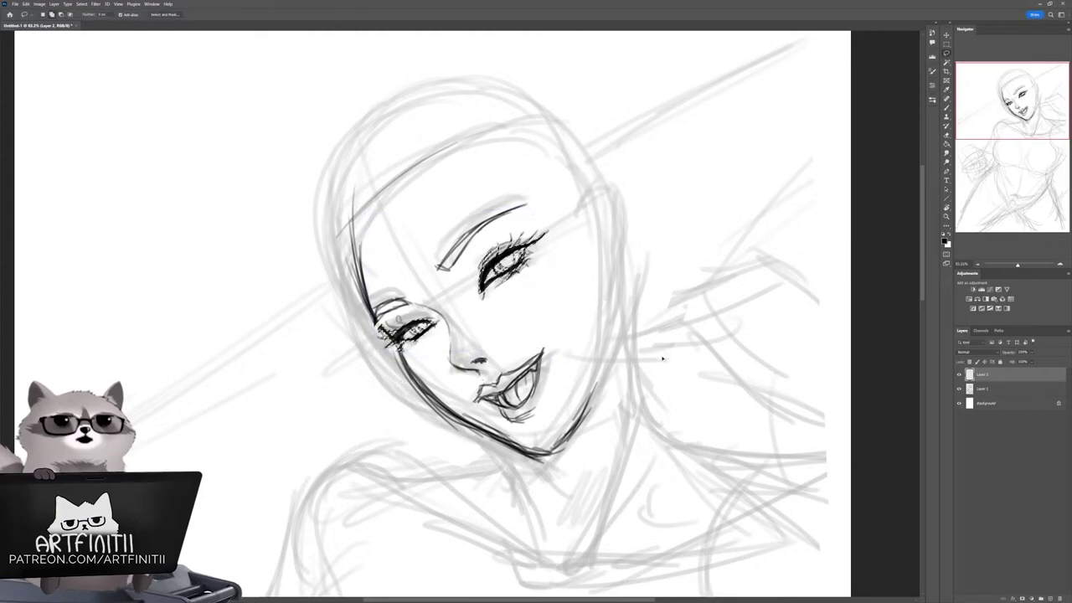
Step: Darken the right jawline with several dark ink passes
{"action": "left_click_drag", "start_coordinate": [655, 395], "coordinate": [645, 390]}
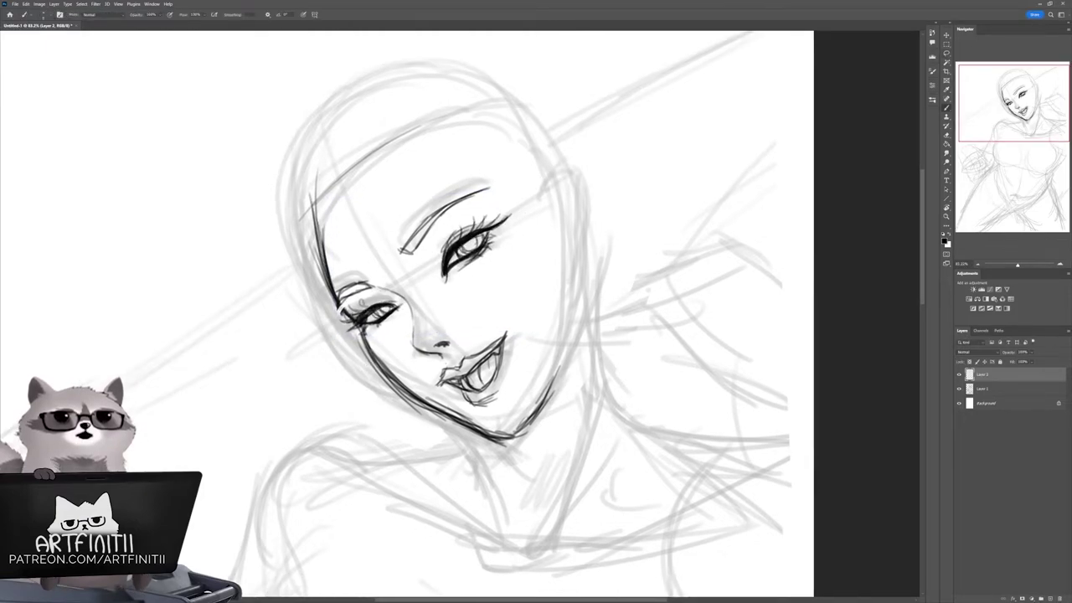
{"action": "left_click_drag", "start_coordinate": [573, 249], "coordinate": [551, 407]}
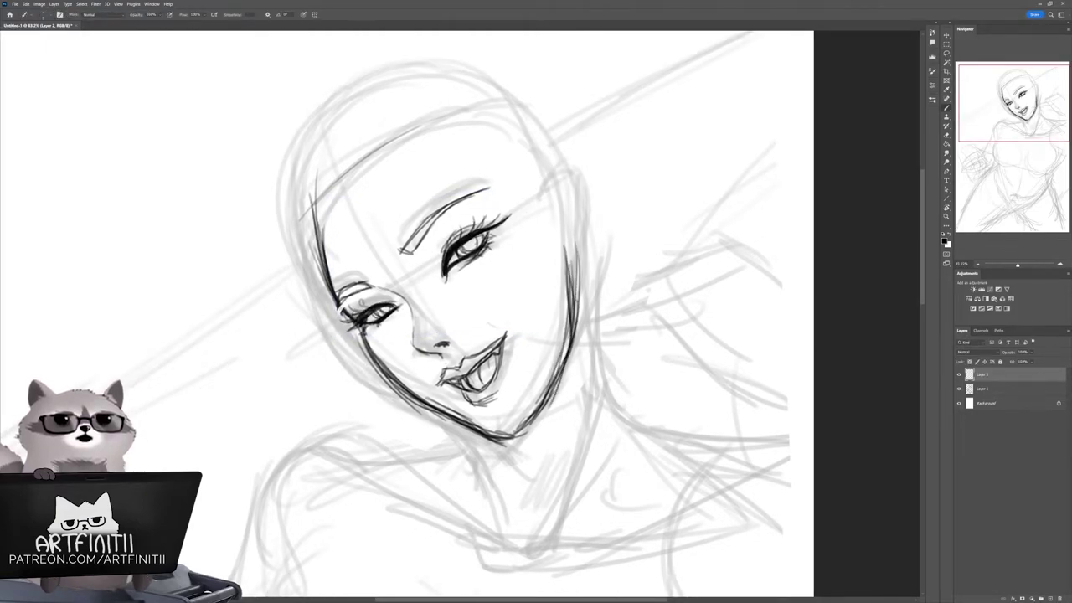
{"action": "left_click_drag", "start_coordinate": [568, 326], "coordinate": [522, 441]}
Step: Nudge the mouth into place and redraw the lower lip and right corner
{"action": "key", "text": "l"}
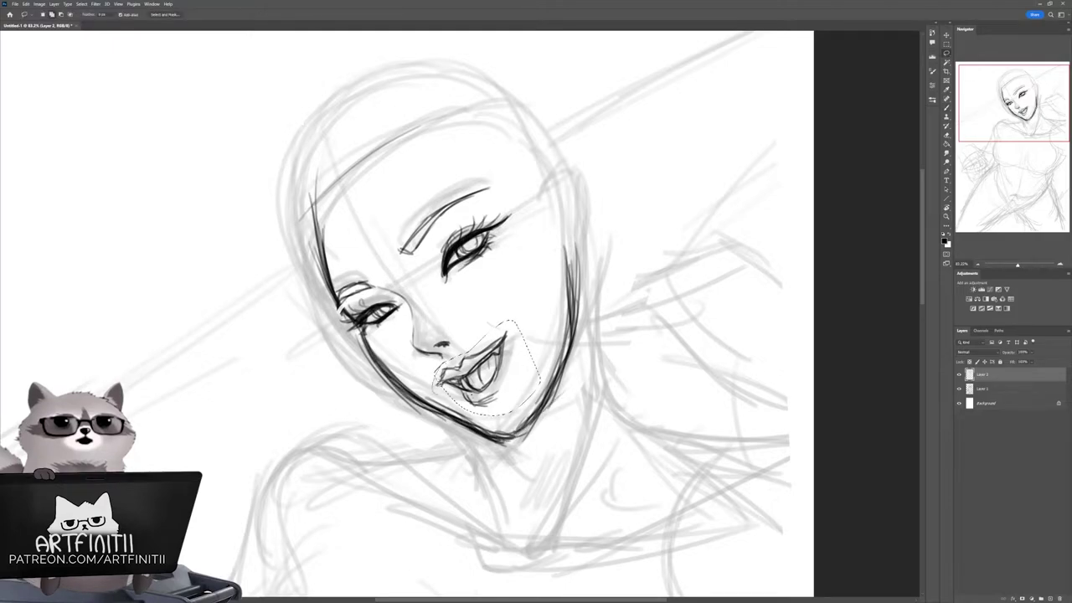
{"action": "left_click_drag", "start_coordinate": [550, 301], "coordinate": [545, 308]}
{"action": "key", "text": "ctrl+d"}
{"action": "key", "text": "b"}
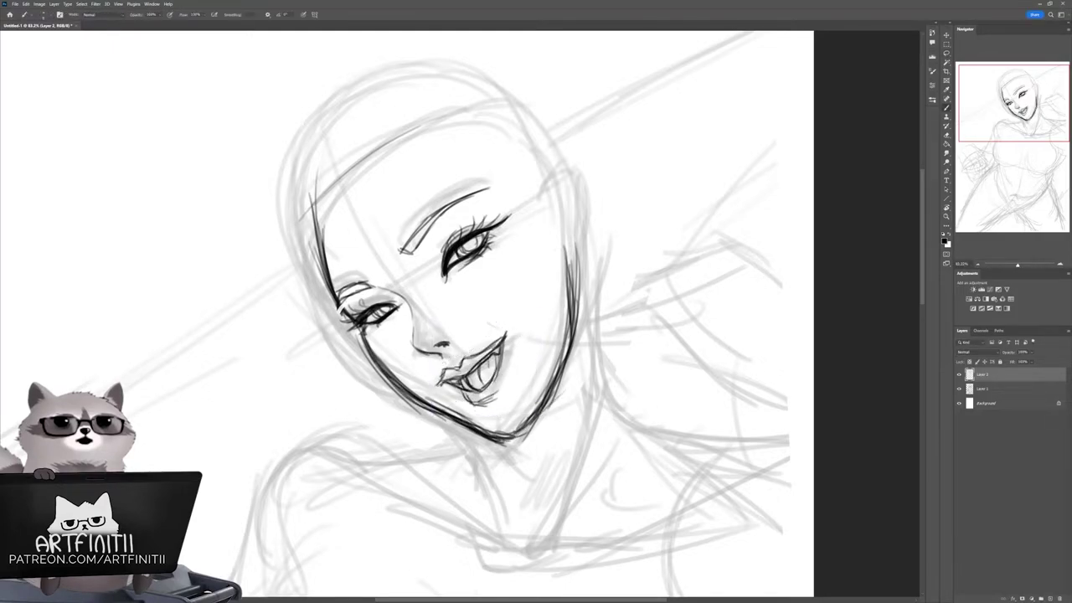
{"action": "mouse_move", "coordinate": [457, 363]}
{"action": "left_mouse_down"}
{"action": "mouse_move", "coordinate": [486, 392]}
{"action": "mouse_move", "coordinate": [508, 390]}
{"action": "left_mouse_up"}
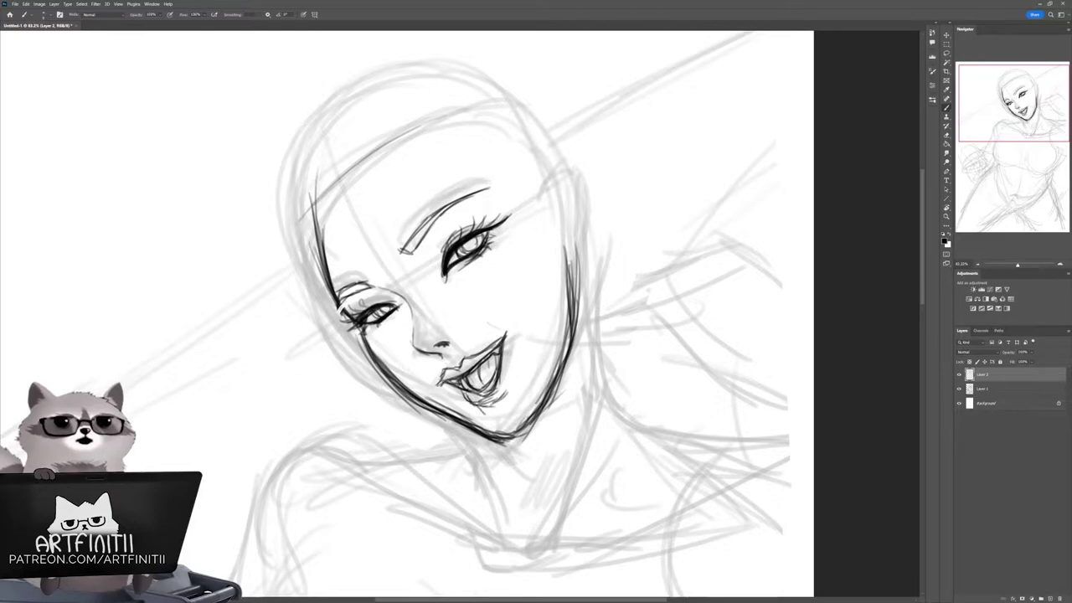
{"action": "left_click_drag", "start_coordinate": [506, 323], "coordinate": [501, 374]}
Step: Draw an ear with inner ear and earlobe details on the head's right side
{"action": "scroll", "coordinate": [407, 313], "scroll_direction": "up", "scroll_amount": 1}
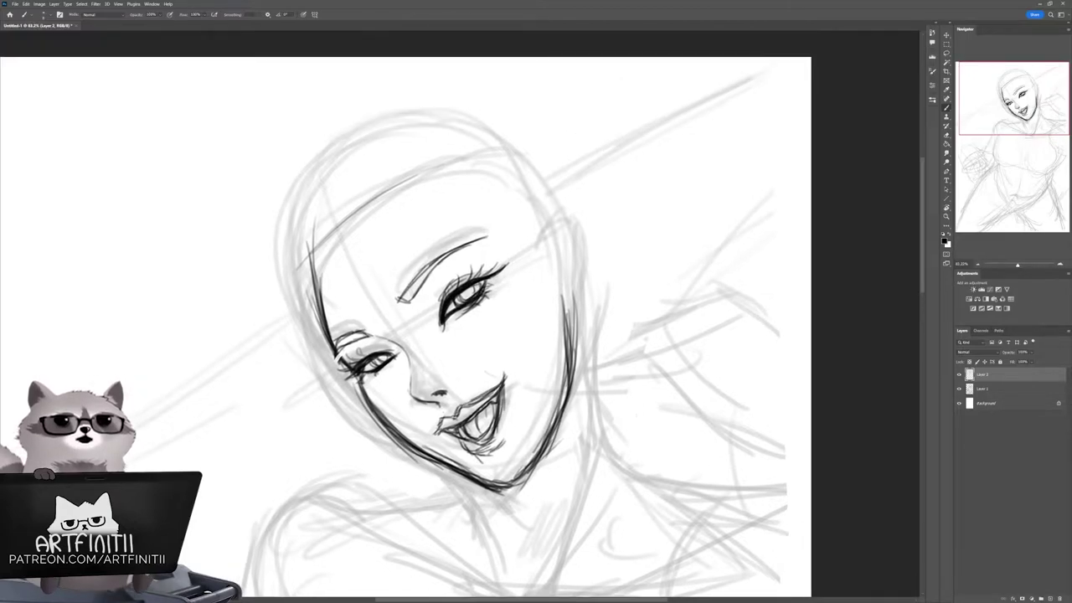
{"action": "scroll", "coordinate": [589, 428], "scroll_direction": "down", "scroll_amount": 1}
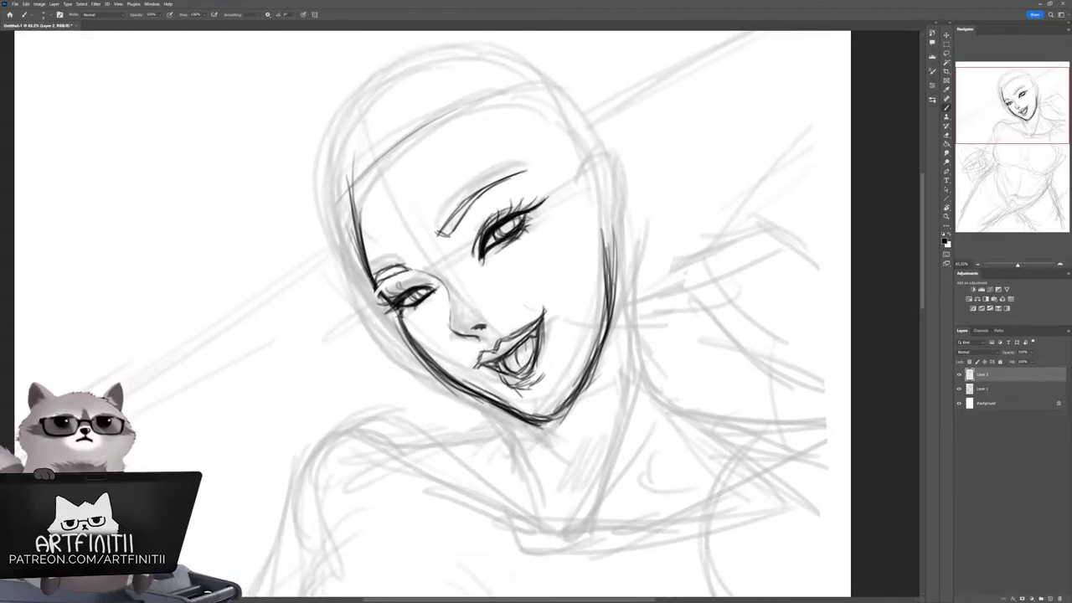
{"action": "scroll", "coordinate": [589, 428], "scroll_direction": "left", "scroll_amount": 1}
{"action": "key", "text": "ctrl+t"}
{"action": "key", "text": "Return"}
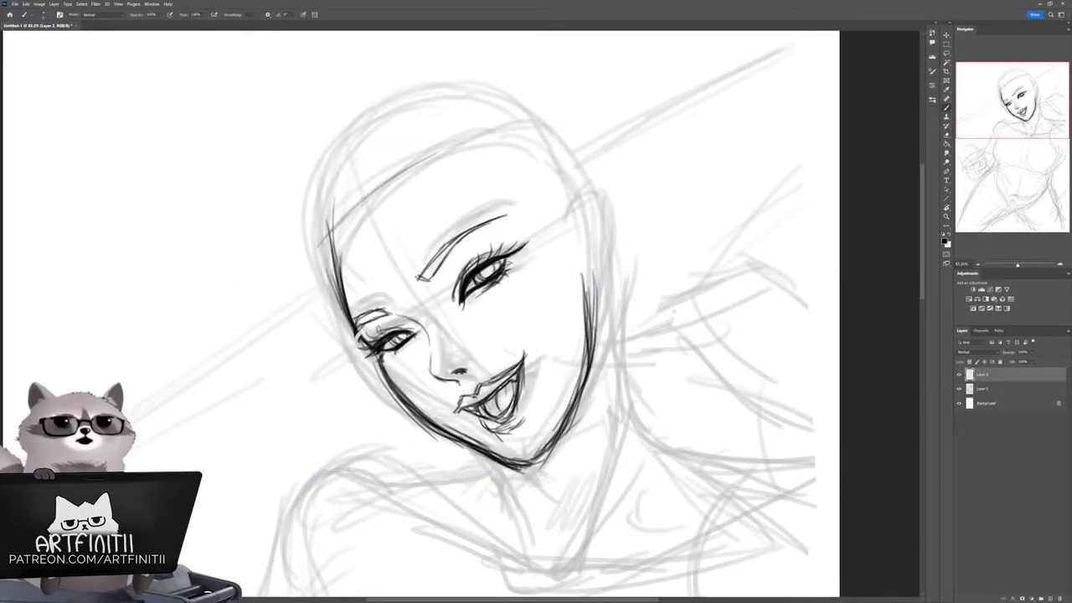
{"action": "mouse_move", "coordinate": [571, 221]}
{"action": "left_mouse_down"}
{"action": "mouse_move", "coordinate": [590, 198]}
{"action": "mouse_move", "coordinate": [600, 289]}
{"action": "mouse_move", "coordinate": [590, 295]}
{"action": "left_mouse_up"}
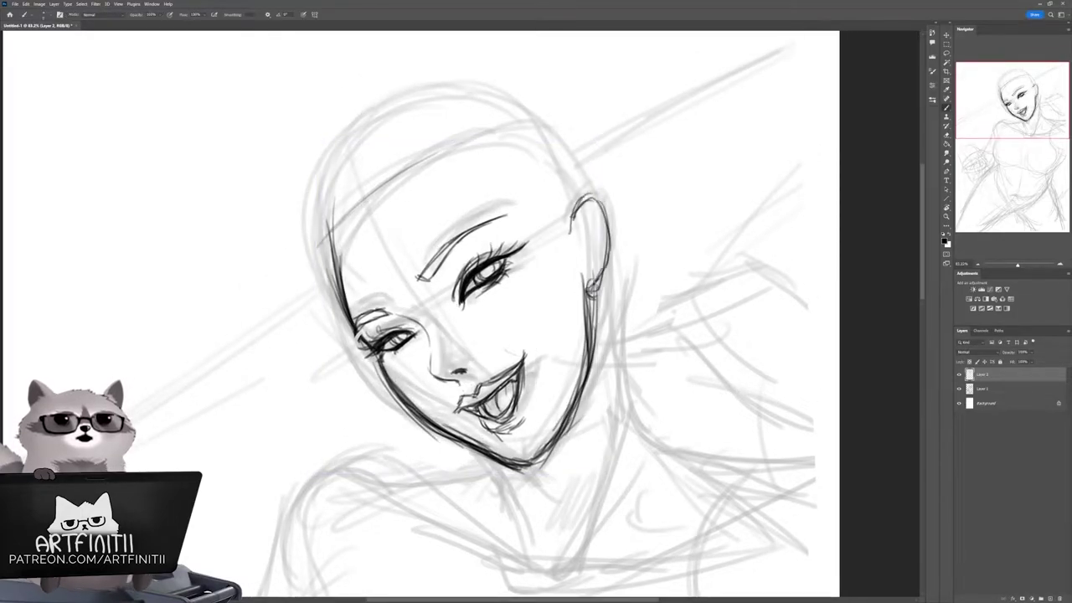
{"action": "mouse_move", "coordinate": [598, 209]}
{"action": "left_mouse_down"}
{"action": "mouse_move", "coordinate": [584, 245]}
{"action": "mouse_move", "coordinate": [596, 266]}
{"action": "left_mouse_up"}
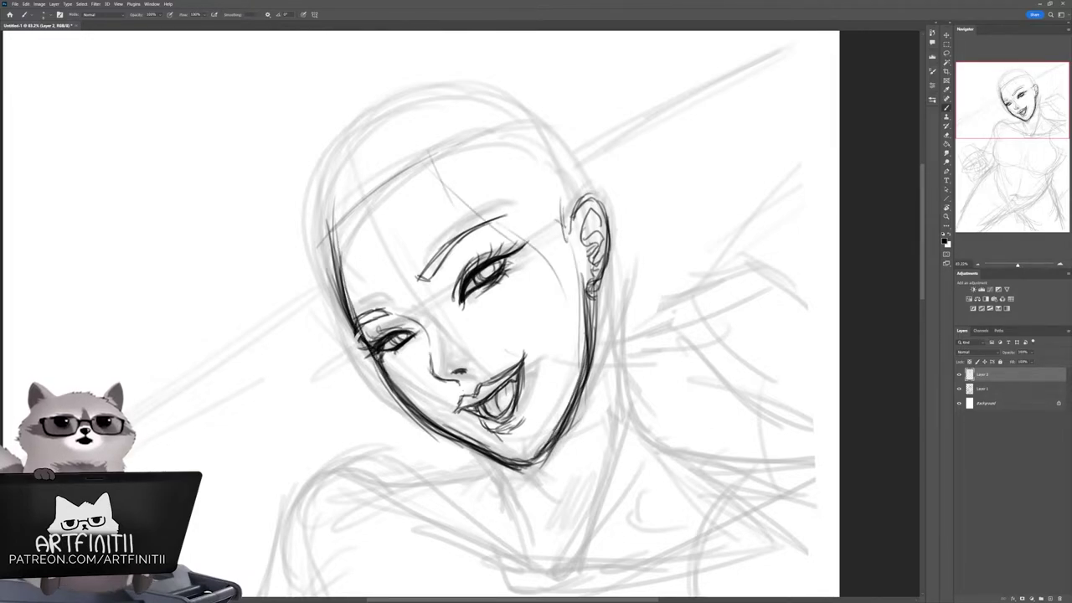
Step: Rotate and shift the head linework, then ink the dark skull outline
{"action": "key", "text": "ctrl+t"}
{"action": "left_click_drag", "start_coordinate": [624, 146], "coordinate": [607, 163]}
{"action": "key", "text": "Return"}
{"action": "mouse_move", "coordinate": [369, 134]}
{"action": "left_mouse_down"}
{"action": "mouse_move", "coordinate": [323, 238]}
{"action": "mouse_move", "coordinate": [616, 247]}
{"action": "left_mouse_up"}
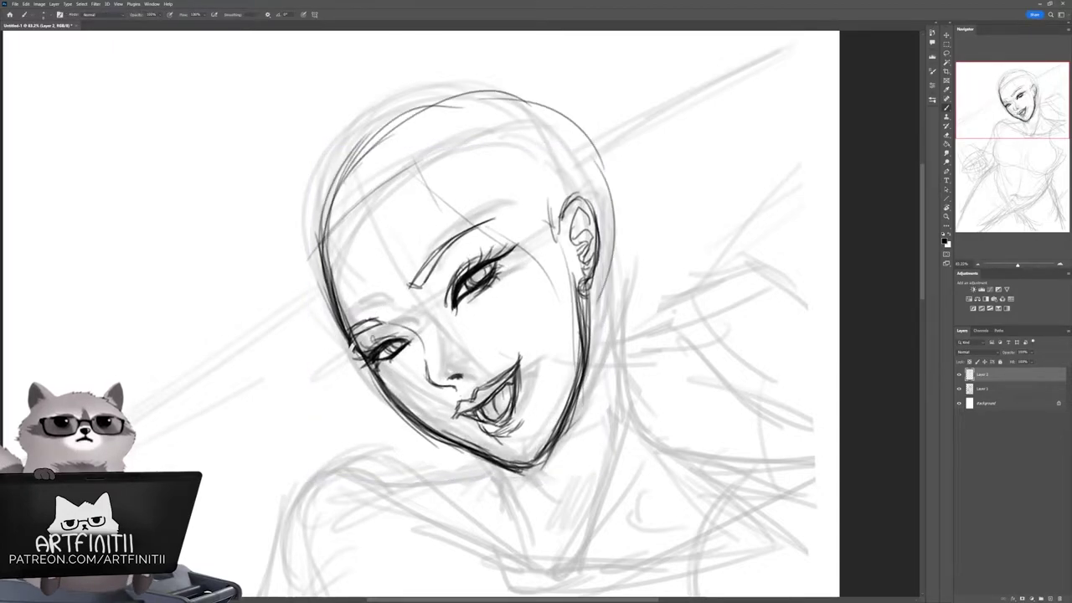
{"action": "left_click_drag", "start_coordinate": [322, 239], "coordinate": [591, 134]}
{"action": "left_click_drag", "start_coordinate": [335, 201], "coordinate": [578, 118]}
{"action": "left_click_drag", "start_coordinate": [386, 109], "coordinate": [608, 251]}
Step: Zoom out and reshape the head using a transform mode from the right-click menu
{"action": "key", "text": "z"}
{"action": "left_click_drag", "start_coordinate": [502, 251], "coordinate": [402, 251]}
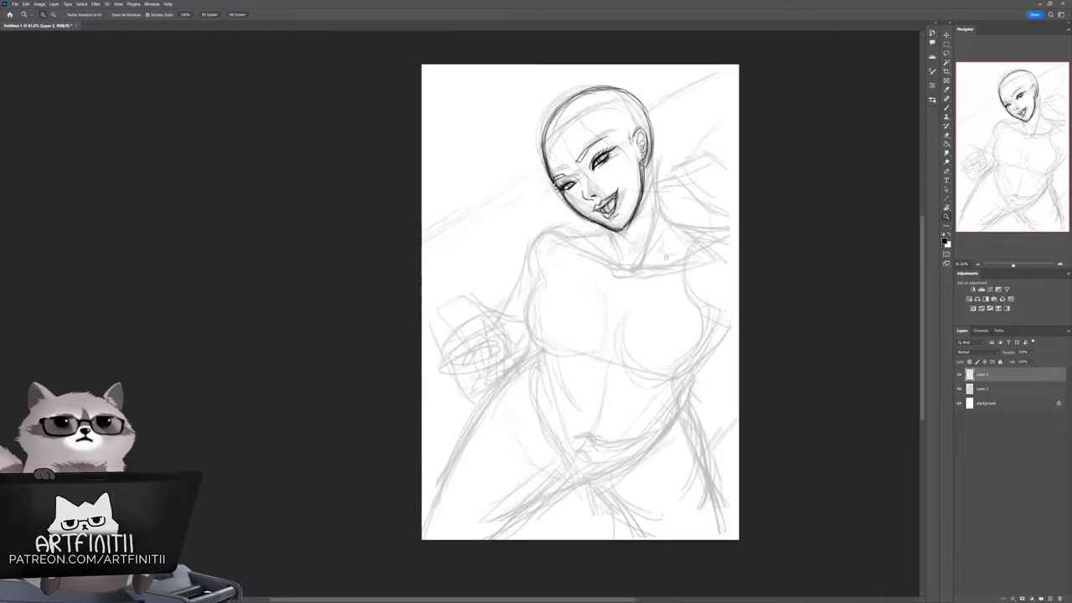
{"action": "key", "text": "ctrl+t"}
{"action": "right_click", "coordinate": [643, 226]}
{"action": "left_click", "coordinate": [670, 272]}
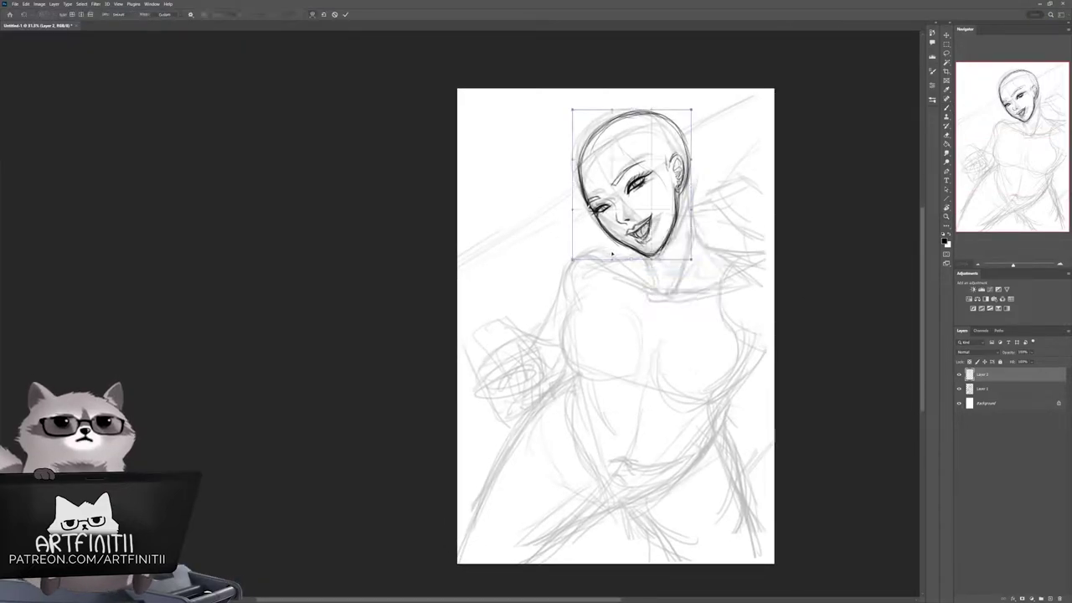
{"action": "key", "text": "Return"}
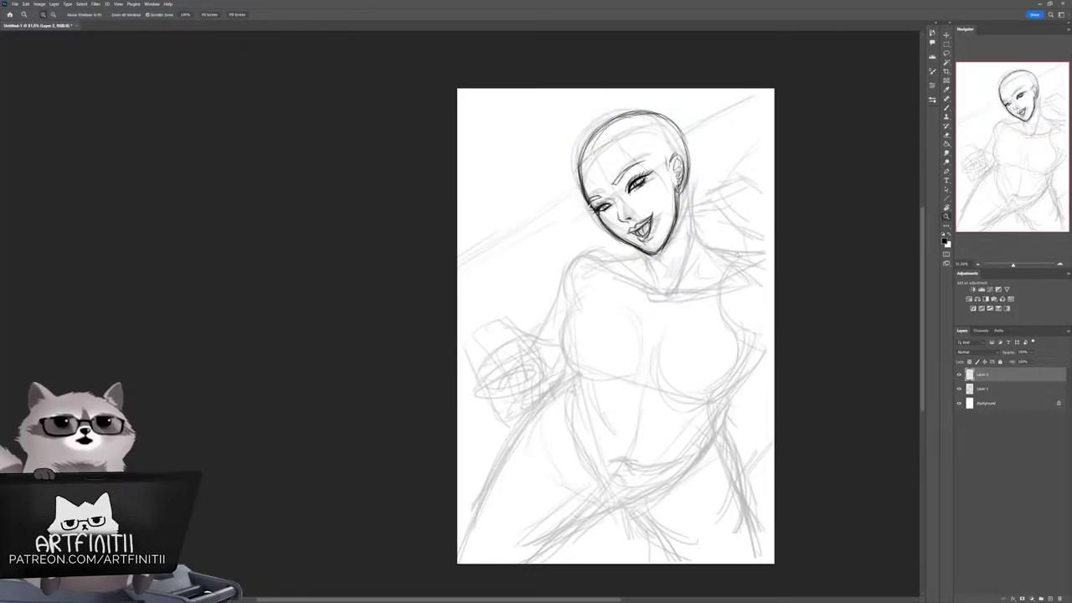
Step: Recolour the rough sketch on Layer 1 a pale lavender
{"action": "scroll", "coordinate": [710, 255], "scroll_direction": "right", "scroll_amount": 2}
{"action": "left_click", "coordinate": [982, 389]}
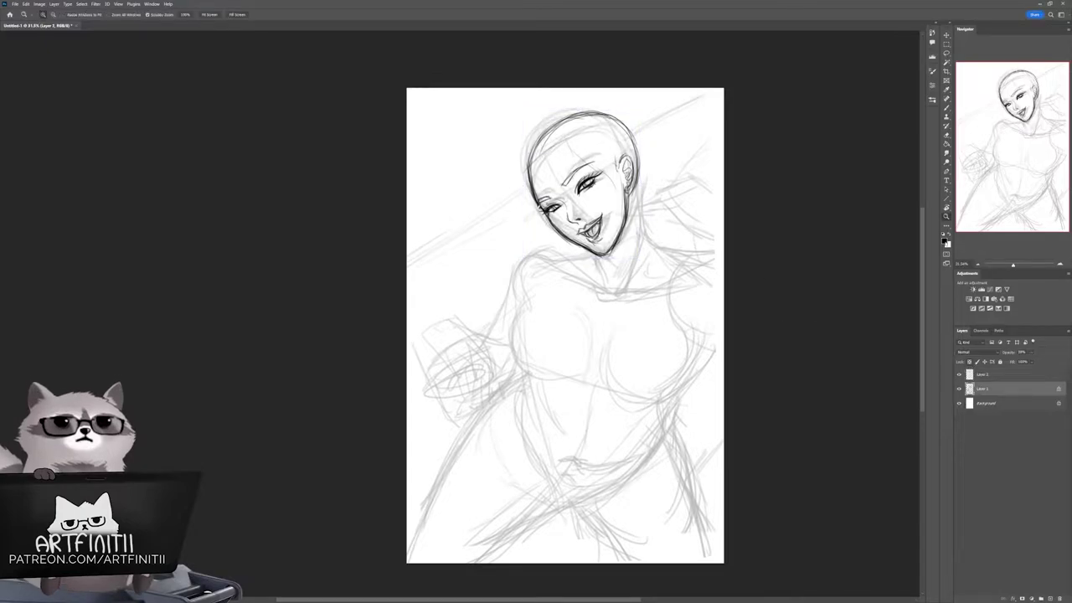
{"action": "left_click", "coordinate": [945, 240]}
{"action": "left_click", "coordinate": [787, 198]}
Step: Return to Layer 2 with the Brush and add a new empty layer for inking
{"action": "key", "text": "alt+bracketright"}
{"action": "key", "text": "b"}
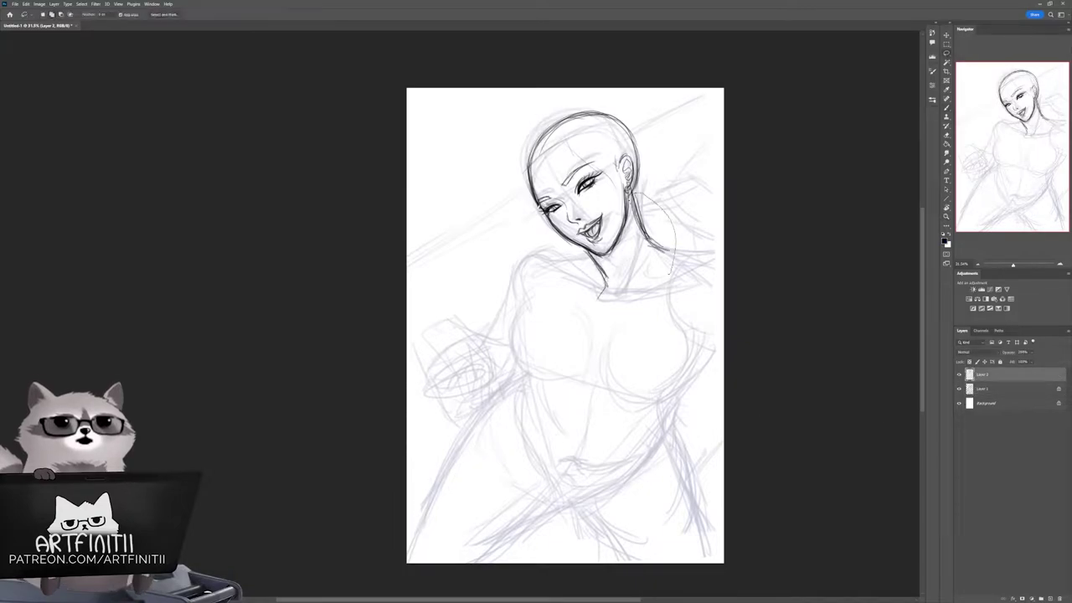
{"action": "key", "text": "ctrl+shift+alt+n"}
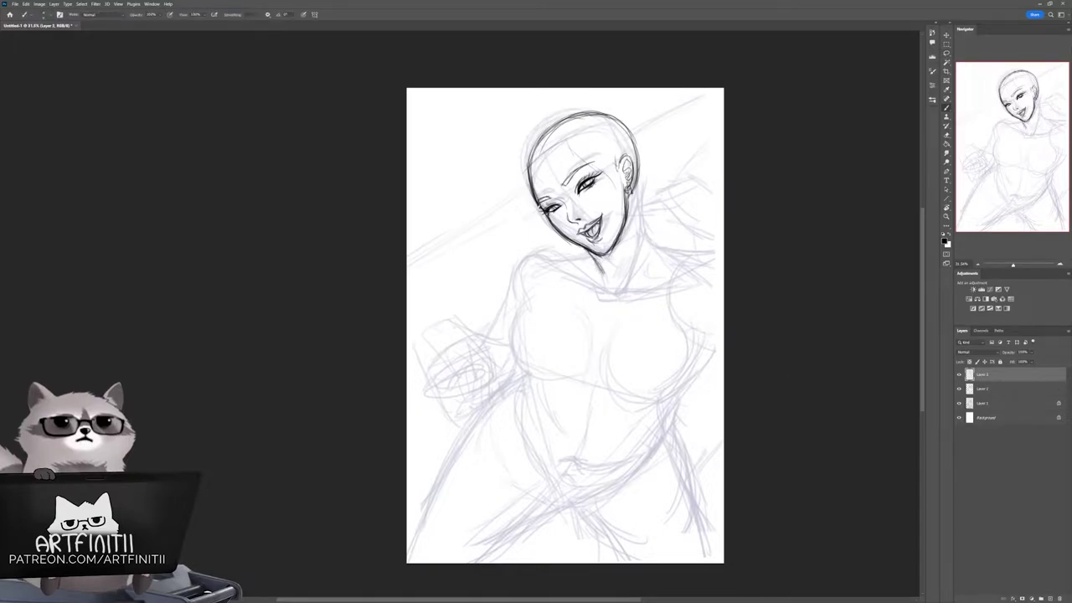
Step: Ink the neck and collarbone, then lower Layer 1's opacity and return to Layer 3
{"action": "mouse_move", "coordinate": [613, 267]}
{"action": "left_mouse_down"}
{"action": "mouse_move", "coordinate": [622, 286]}
{"action": "mouse_move", "coordinate": [704, 277]}
{"action": "mouse_move", "coordinate": [725, 260]}
{"action": "left_mouse_up"}
{"action": "left_click_drag", "start_coordinate": [570, 335], "coordinate": [597, 327]}
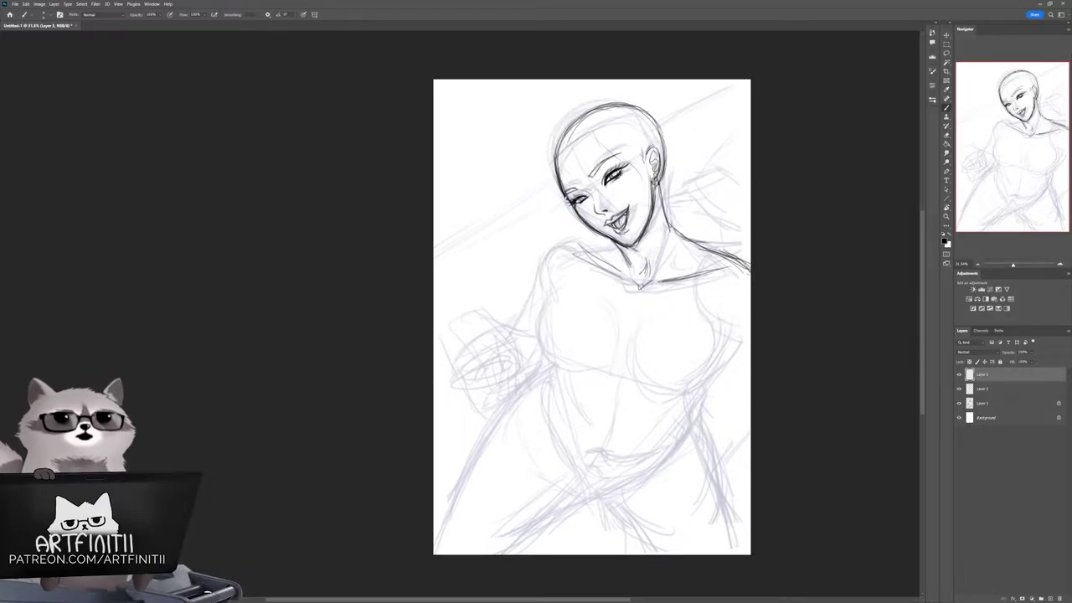
{"action": "left_click", "coordinate": [993, 402]}
{"action": "left_click", "coordinate": [1030, 352]}
{"action": "left_click", "coordinate": [1025, 374]}
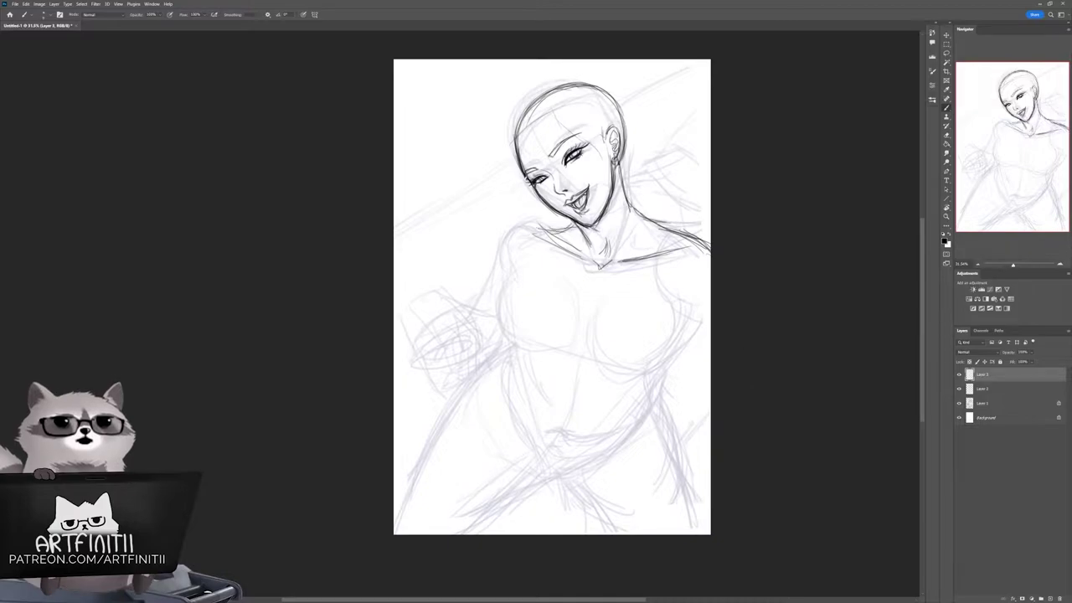
Step: Ink the torso outline, its left contour, bottom curve and right hip
{"action": "mouse_move", "coordinate": [507, 231]}
{"action": "left_mouse_down"}
{"action": "mouse_move", "coordinate": [574, 388]}
{"action": "mouse_move", "coordinate": [708, 251]}
{"action": "mouse_move", "coordinate": [494, 374]}
{"action": "left_mouse_up"}
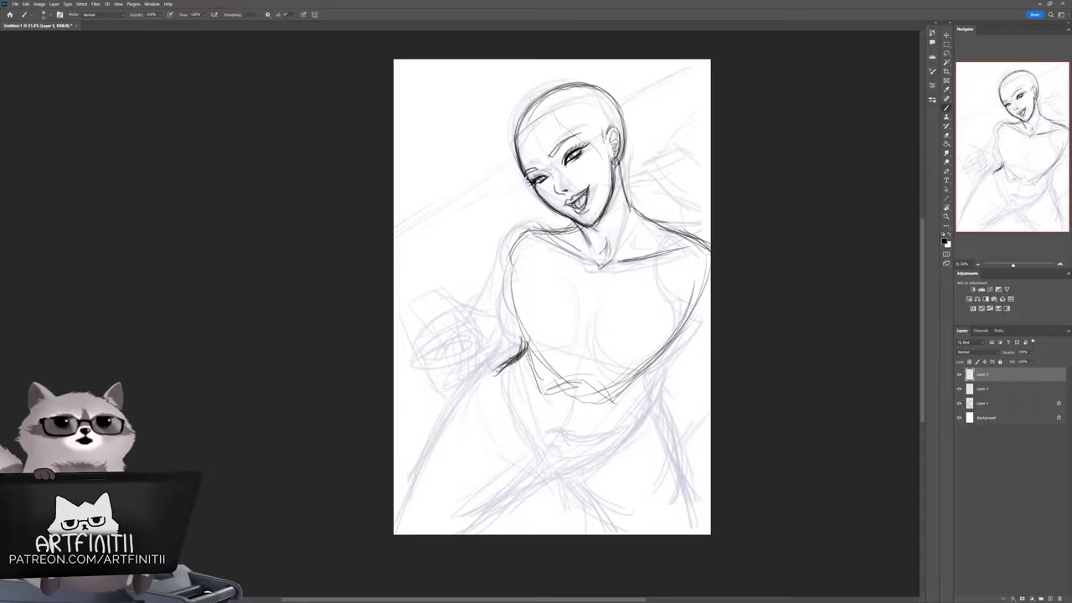
{"action": "mouse_move", "coordinate": [489, 421]}
{"action": "left_mouse_down"}
{"action": "mouse_move", "coordinate": [557, 476]}
{"action": "mouse_move", "coordinate": [661, 442]}
{"action": "left_mouse_up"}
{"action": "left_click_drag", "start_coordinate": [479, 385], "coordinate": [576, 482]}
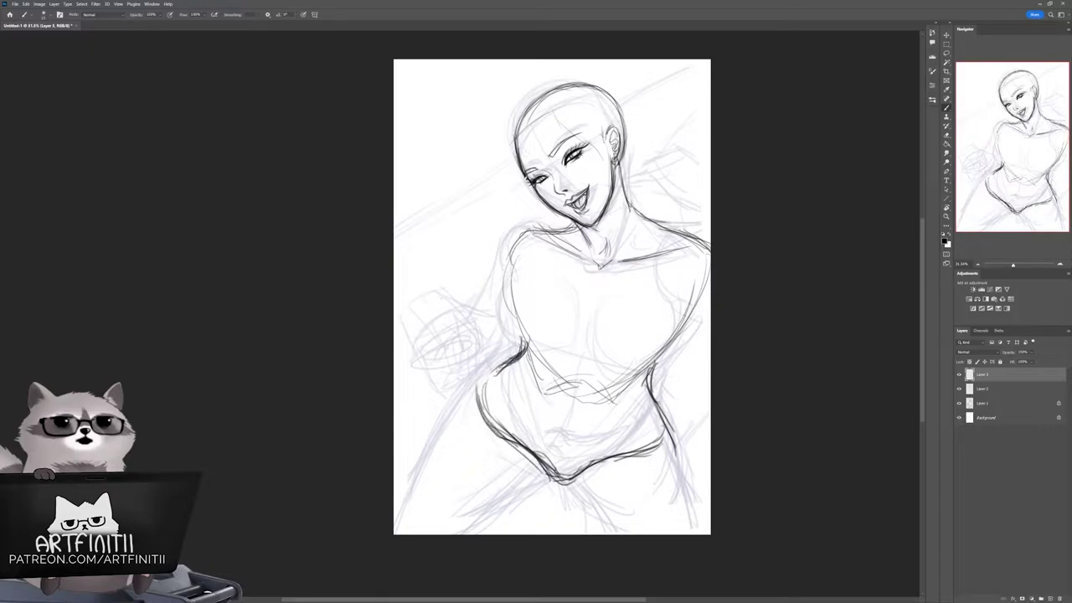
{"action": "left_click_drag", "start_coordinate": [499, 350], "coordinate": [479, 407]}
{"action": "left_click_drag", "start_coordinate": [652, 370], "coordinate": [670, 439]}
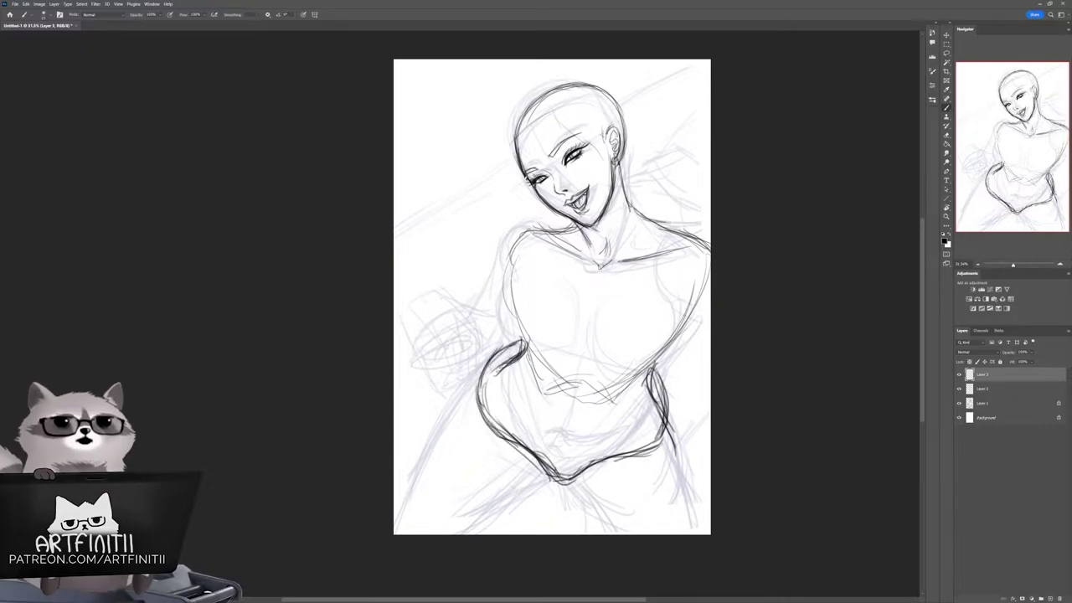
{"action": "left_click_drag", "start_coordinate": [525, 471], "coordinate": [548, 491]}
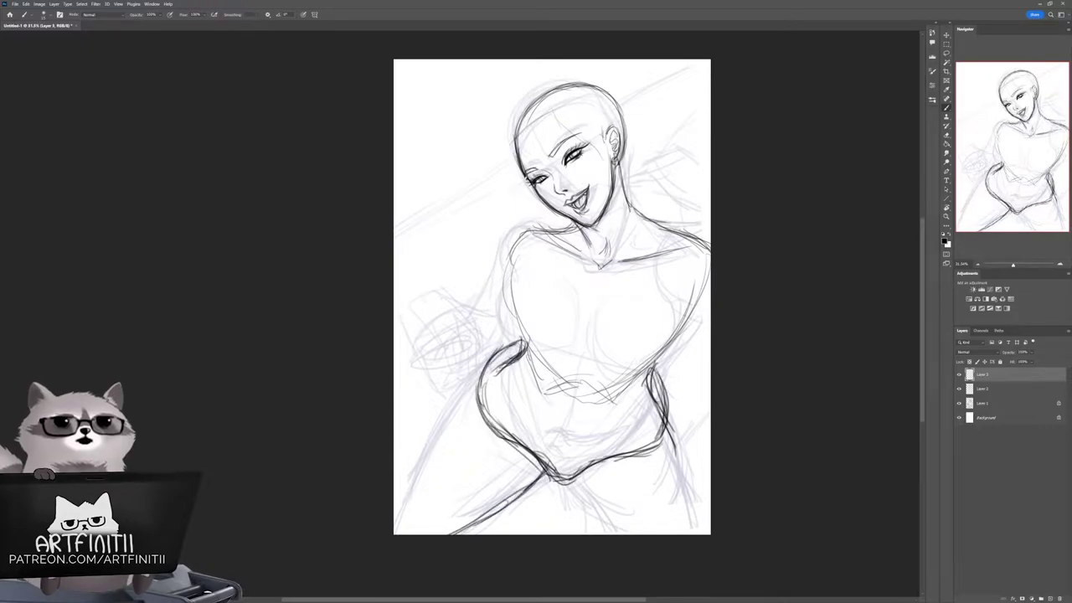
{"action": "left_click_drag", "start_coordinate": [499, 355], "coordinate": [396, 530]}
Step: Add a last left-torso stroke, then float a second window of the reference painting
{"action": "left_click_drag", "start_coordinate": [519, 340], "coordinate": [459, 392]}
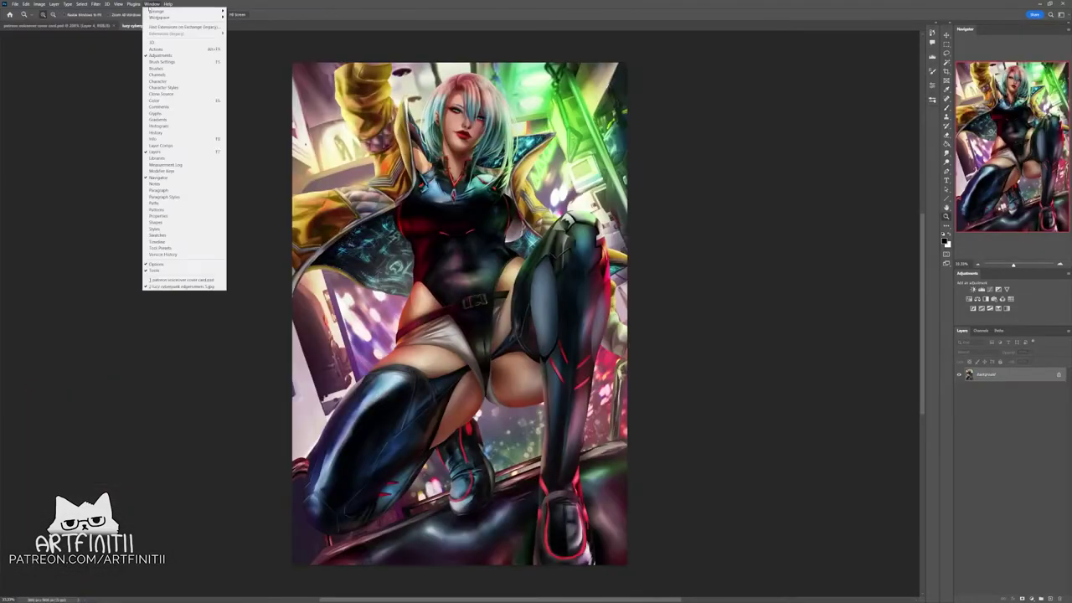
{"action": "mouse_move", "coordinate": [159, 10]}
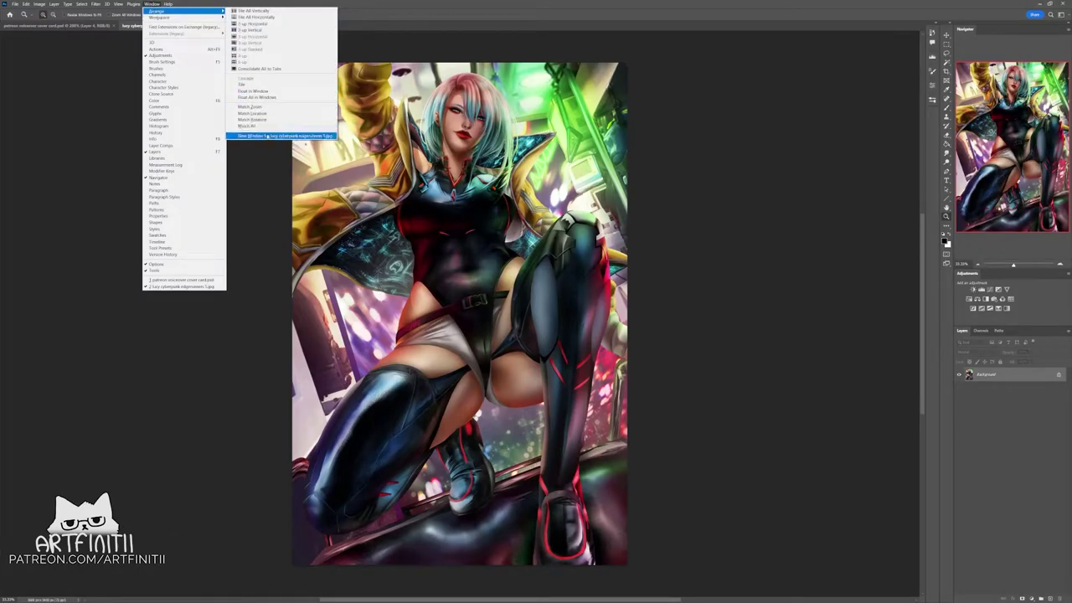
{"action": "left_click", "coordinate": [267, 136]}
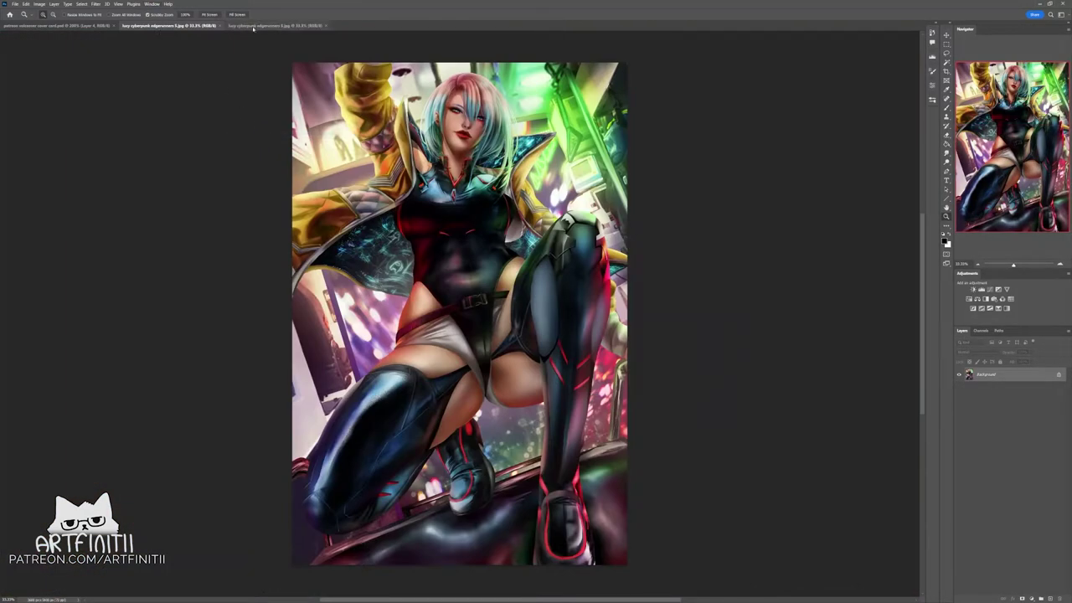
{"action": "mouse_move", "coordinate": [255, 26]}
{"action": "left_mouse_down"}
{"action": "mouse_move", "coordinate": [250, 62]}
{"action": "mouse_move", "coordinate": [188, 52]}
{"action": "mouse_move", "coordinate": [237, 38]}
{"action": "mouse_move", "coordinate": [156, 52]}
{"action": "mouse_move", "coordinate": [252, 74]}
{"action": "mouse_move", "coordinate": [616, 79]}
{"action": "mouse_move", "coordinate": [257, 81]}
{"action": "mouse_move", "coordinate": [315, 1]}
{"action": "left_mouse_up"}
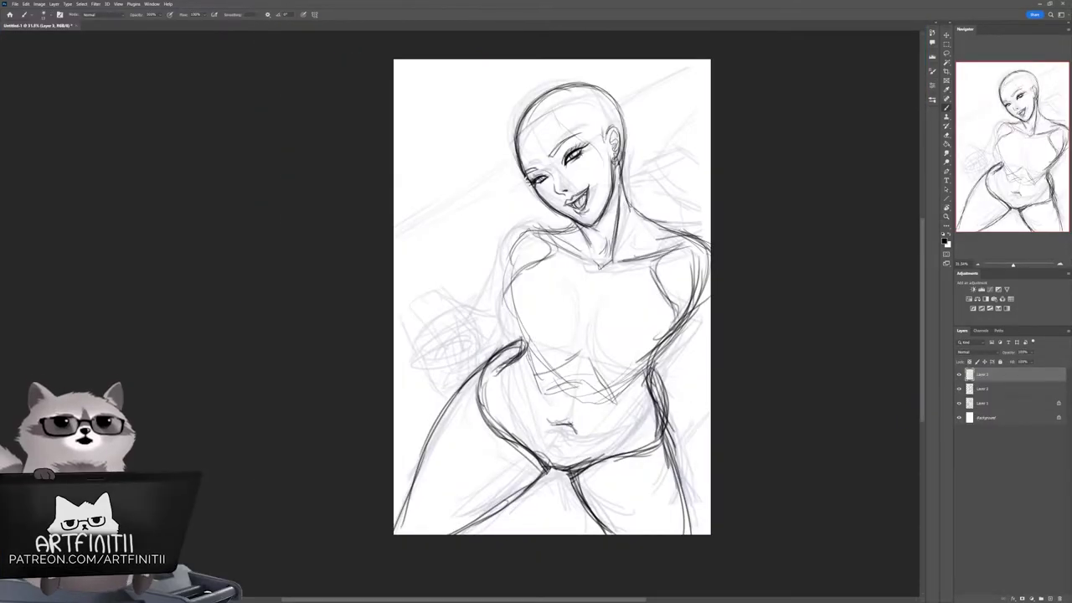
Step: On Layer 2, warp the lassoed face into a cleaner shape and deselect
{"action": "left_click", "coordinate": [997, 389]}
{"action": "key", "text": "l"}
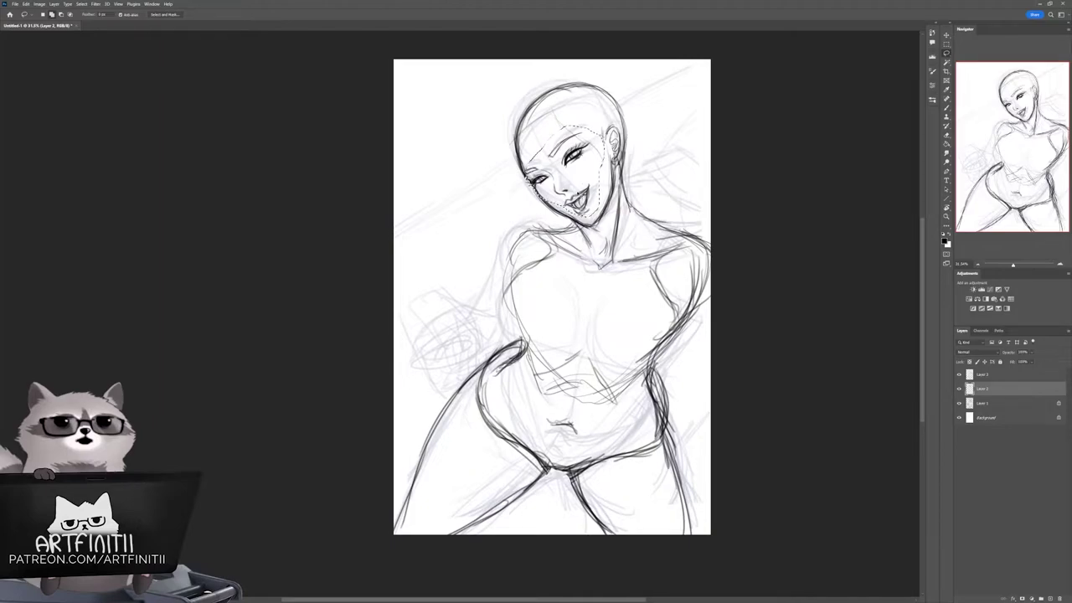
{"action": "right_click", "coordinate": [575, 196]}
{"action": "left_click", "coordinate": [610, 223]}
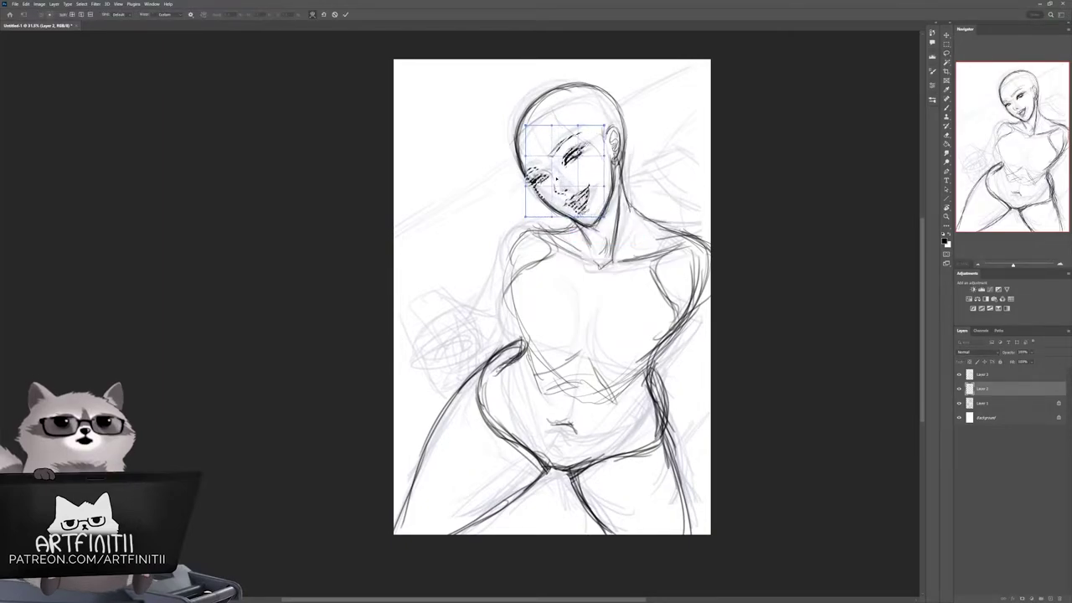
{"action": "left_click_drag", "start_coordinate": [555, 179], "coordinate": [618, 198]}
{"action": "key", "text": "Return"}
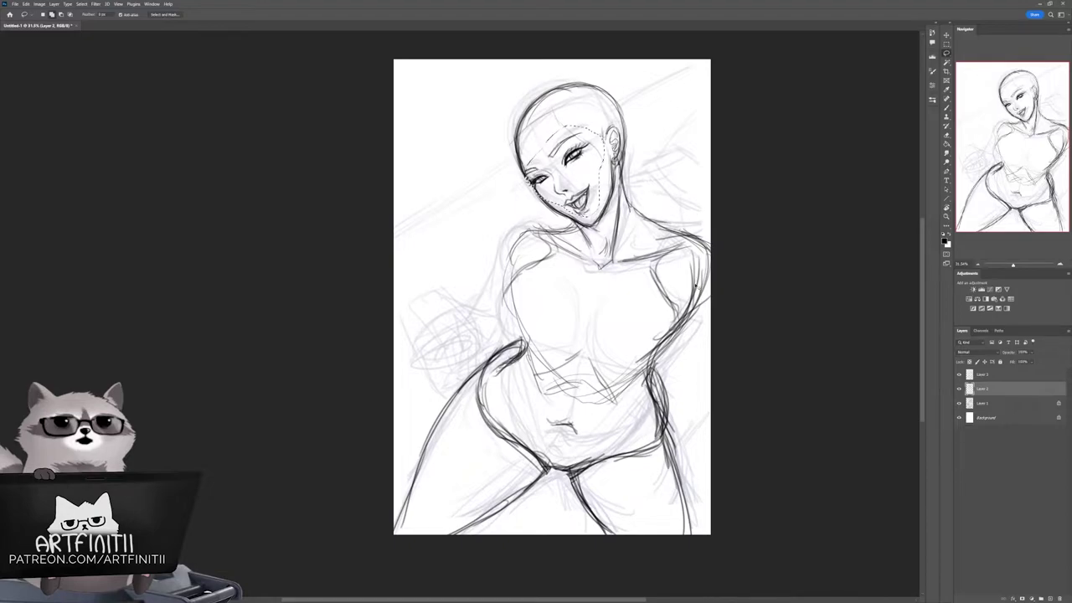
{"action": "key", "text": "ctrl+d"}
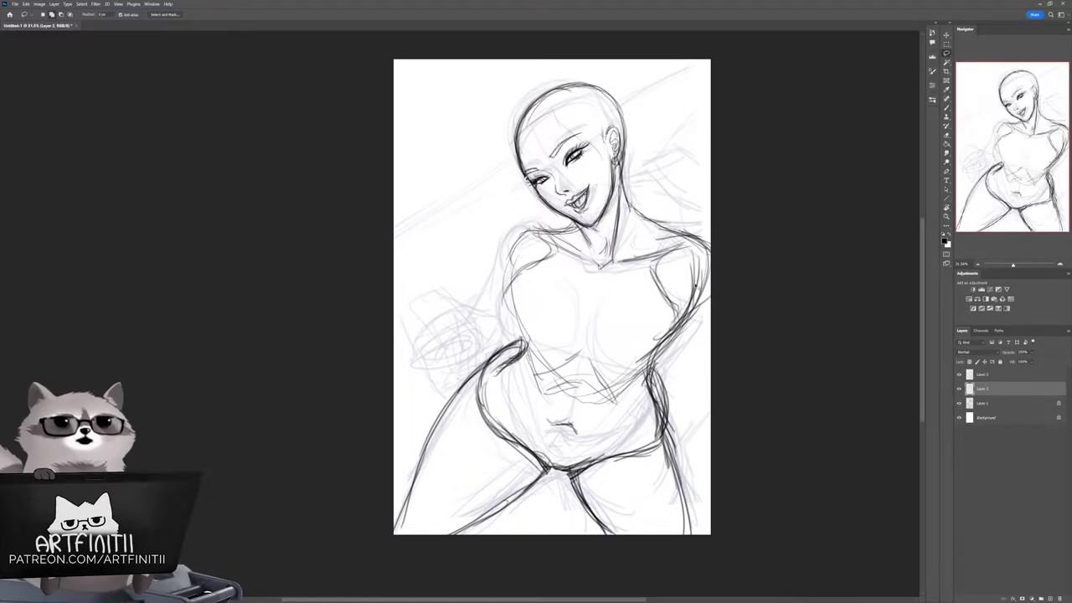
Step: Make the top layer active and add a new Layer 4 for refined lines
{"action": "key", "text": "b"}
{"action": "left_click_drag", "start_coordinate": [438, 318], "coordinate": [459, 306]}
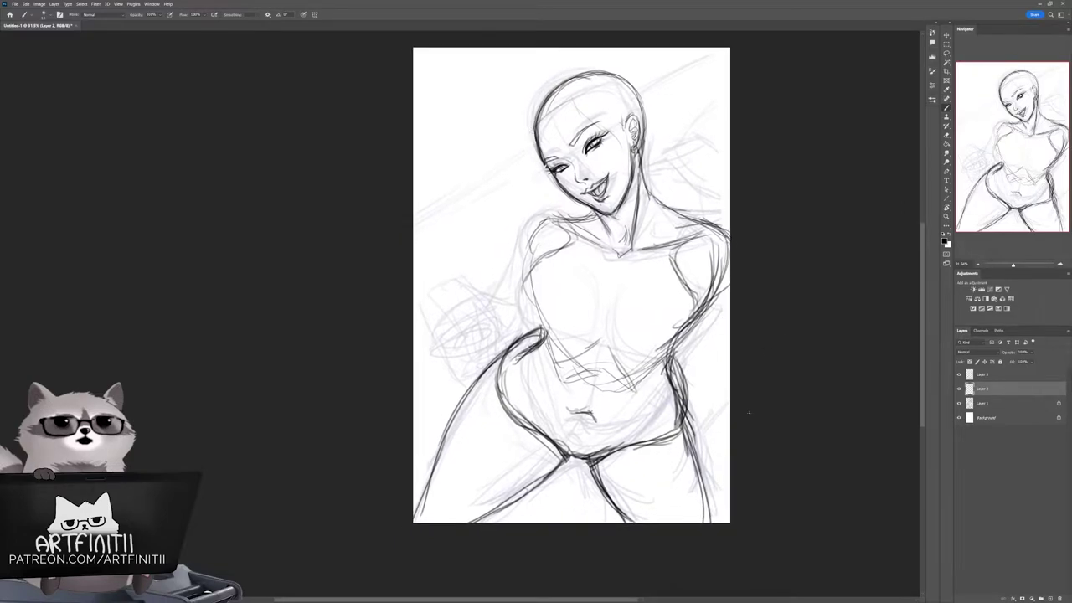
{"action": "key", "text": "alt+bracketright"}
{"action": "key", "text": "ctrl+comma"}
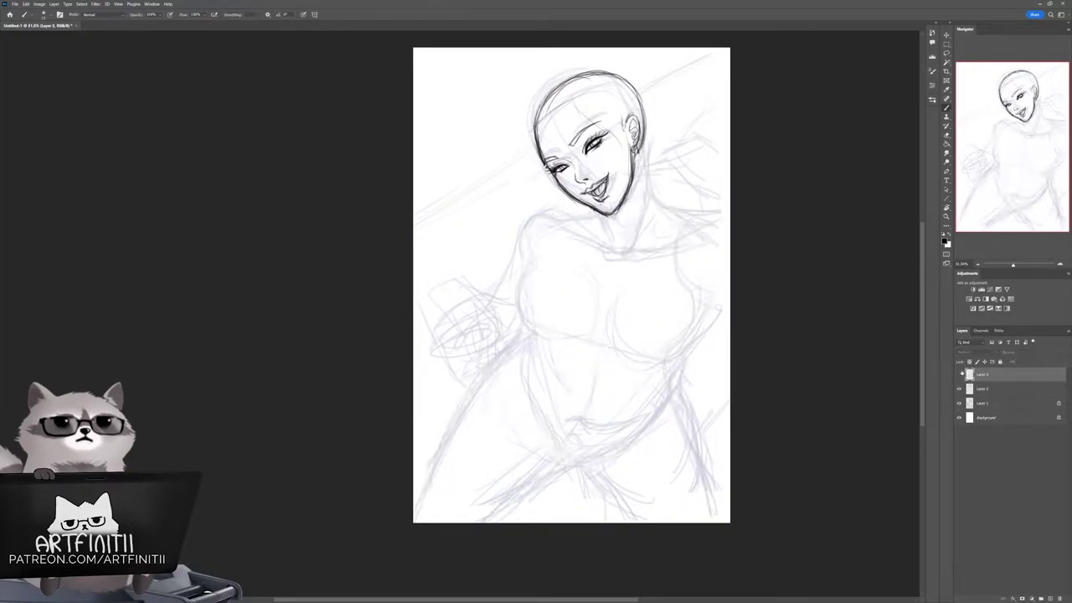
{"action": "key", "text": "ctrl+comma"}
{"action": "key", "text": "ctrl+shift+alt+n"}
{"action": "left_click_drag", "start_coordinate": [796, 313], "coordinate": [767, 369]}
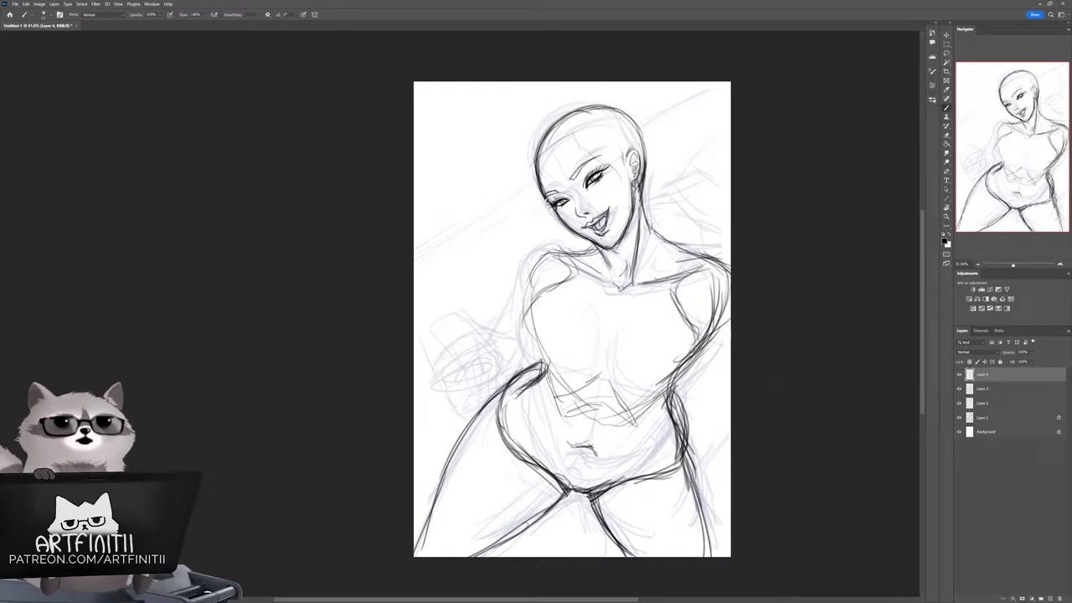
Step: Darken the right hip contour with four strokes, then select the whole canvas
{"action": "left_click_drag", "start_coordinate": [687, 384], "coordinate": [714, 455]}
{"action": "left_click_drag", "start_coordinate": [690, 381], "coordinate": [715, 458]}
{"action": "left_click_drag", "start_coordinate": [682, 347], "coordinate": [721, 444]}
{"action": "mouse_move", "coordinate": [695, 405]}
{"action": "left_mouse_down"}
{"action": "mouse_move", "coordinate": [726, 464]}
{"action": "mouse_move", "coordinate": [730, 513]}
{"action": "left_mouse_up"}
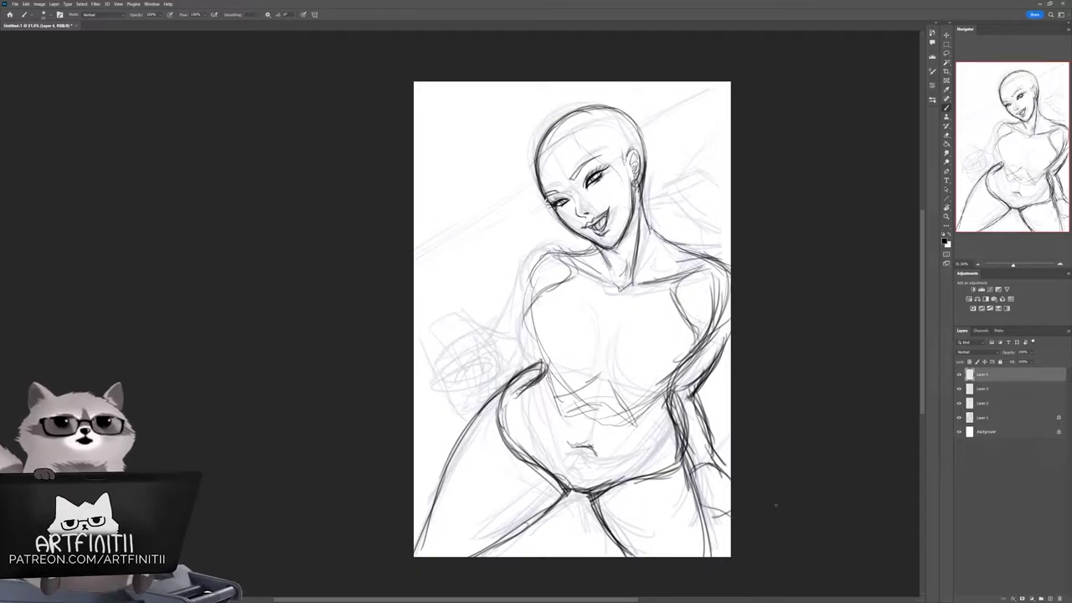
{"action": "key", "text": "ctrl+a"}
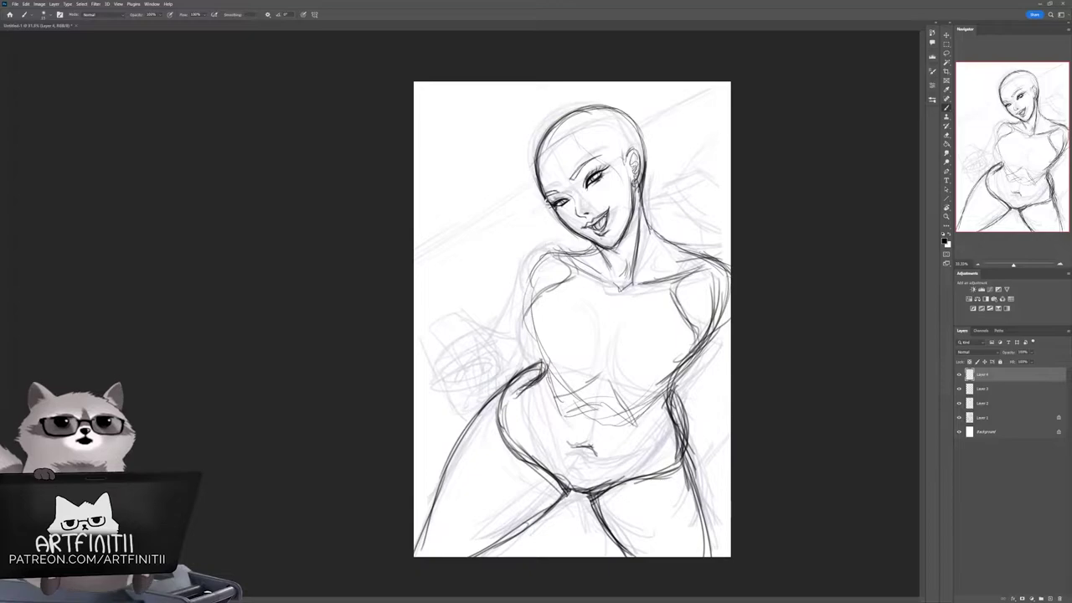
Step: Sketch the raised hand with its finger lines beside the figure's left hip
{"action": "left_click_drag", "start_coordinate": [573, 318], "coordinate": [604, 301]}
{"action": "scroll", "coordinate": [519, 319], "scroll_direction": "up", "scroll_amount": 3}
{"action": "left_click_drag", "start_coordinate": [457, 328], "coordinate": [524, 290]}
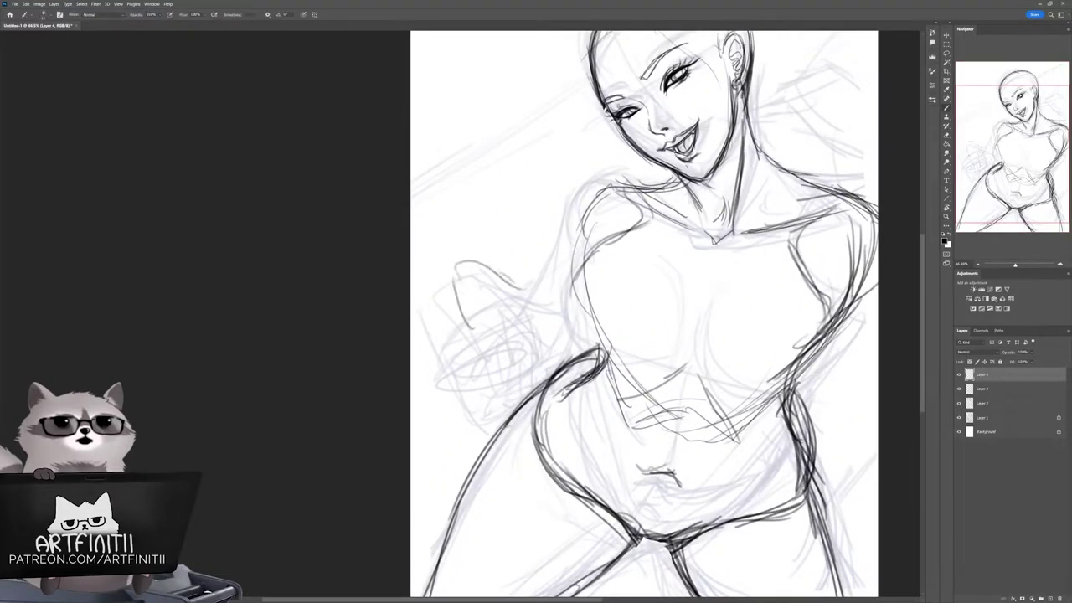
{"action": "left_click_drag", "start_coordinate": [450, 260], "coordinate": [454, 345]}
{"action": "mouse_move", "coordinate": [473, 360]}
{"action": "left_mouse_down"}
{"action": "mouse_move", "coordinate": [521, 302]}
{"action": "mouse_move", "coordinate": [467, 356]}
{"action": "mouse_move", "coordinate": [559, 332]}
{"action": "left_mouse_up"}
{"action": "mouse_move", "coordinate": [507, 318]}
{"action": "left_mouse_down"}
{"action": "mouse_move", "coordinate": [552, 337]}
{"action": "mouse_move", "coordinate": [564, 370]}
{"action": "left_mouse_up"}
{"action": "mouse_move", "coordinate": [531, 310]}
{"action": "left_mouse_down"}
{"action": "mouse_move", "coordinate": [511, 355]}
{"action": "mouse_move", "coordinate": [490, 360]}
{"action": "left_mouse_up"}
{"action": "left_click_drag", "start_coordinate": [510, 357], "coordinate": [537, 381]}
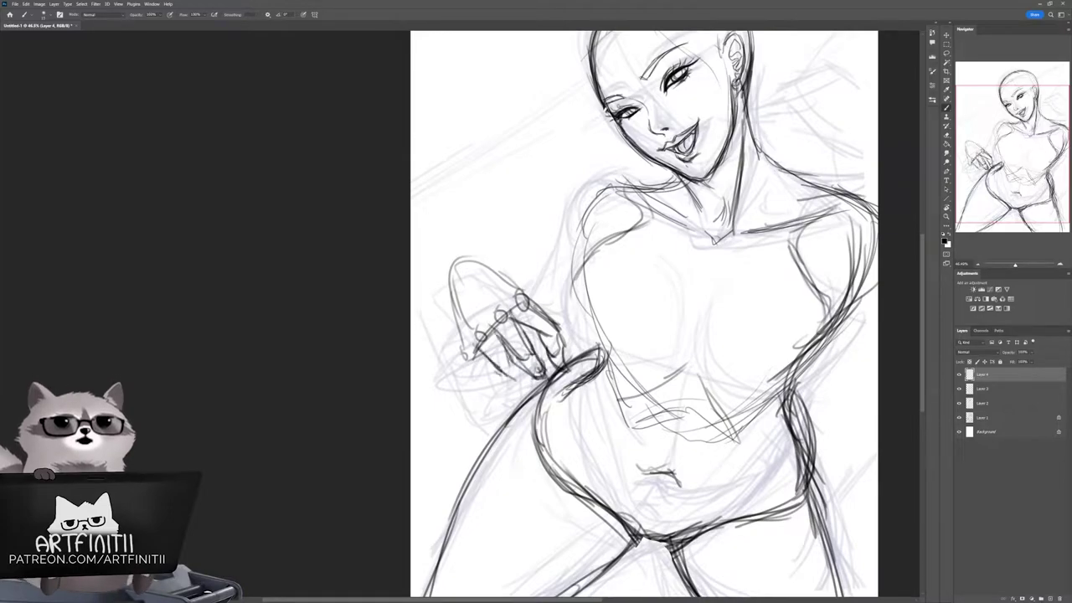
Step: Nudge the hand sketch down and right with Free Transform
{"action": "left_click_drag", "start_coordinate": [520, 385], "coordinate": [582, 372]}
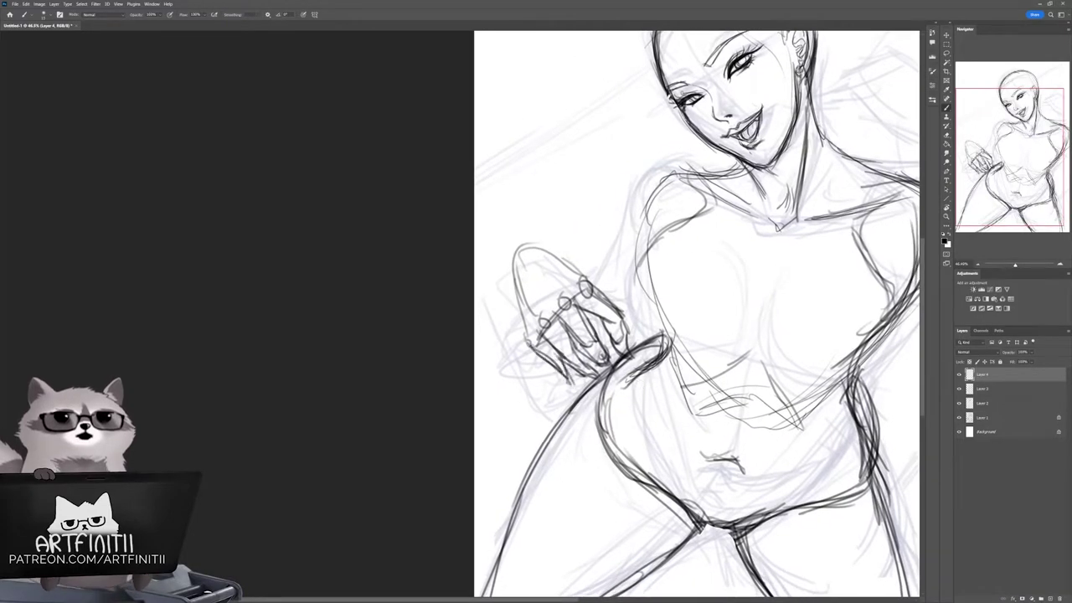
{"action": "mouse_move", "coordinate": [544, 319]}
{"action": "left_mouse_down"}
{"action": "mouse_move", "coordinate": [499, 311]}
{"action": "mouse_move", "coordinate": [495, 274]}
{"action": "mouse_move", "coordinate": [518, 290]}
{"action": "left_mouse_up"}
{"action": "key", "text": "ctrl+t"}
{"action": "key", "text": "Return"}
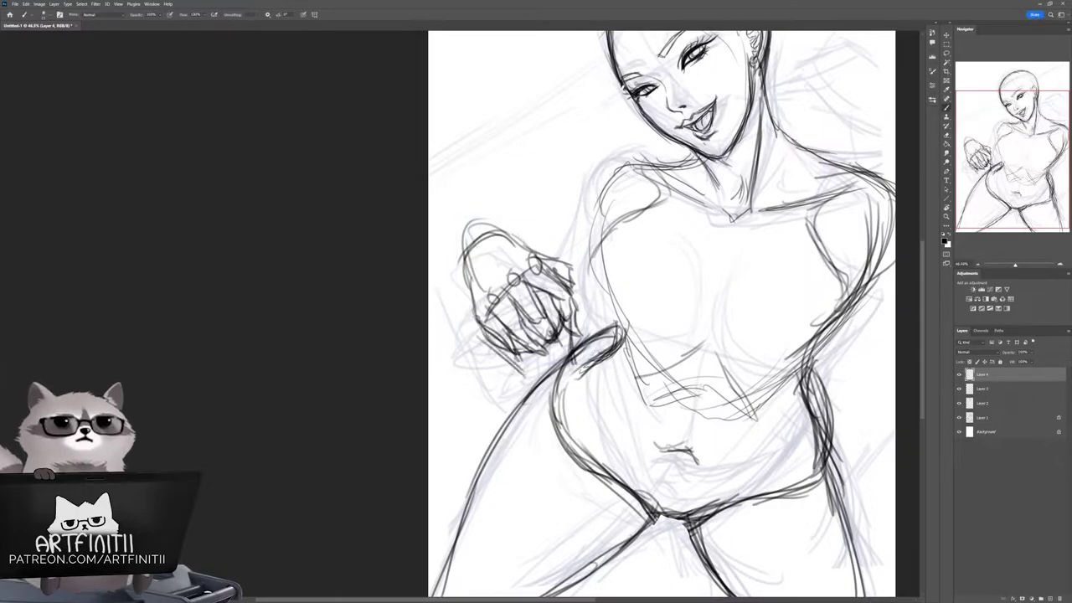
{"action": "left_click_drag", "start_coordinate": [536, 335], "coordinate": [499, 339]}
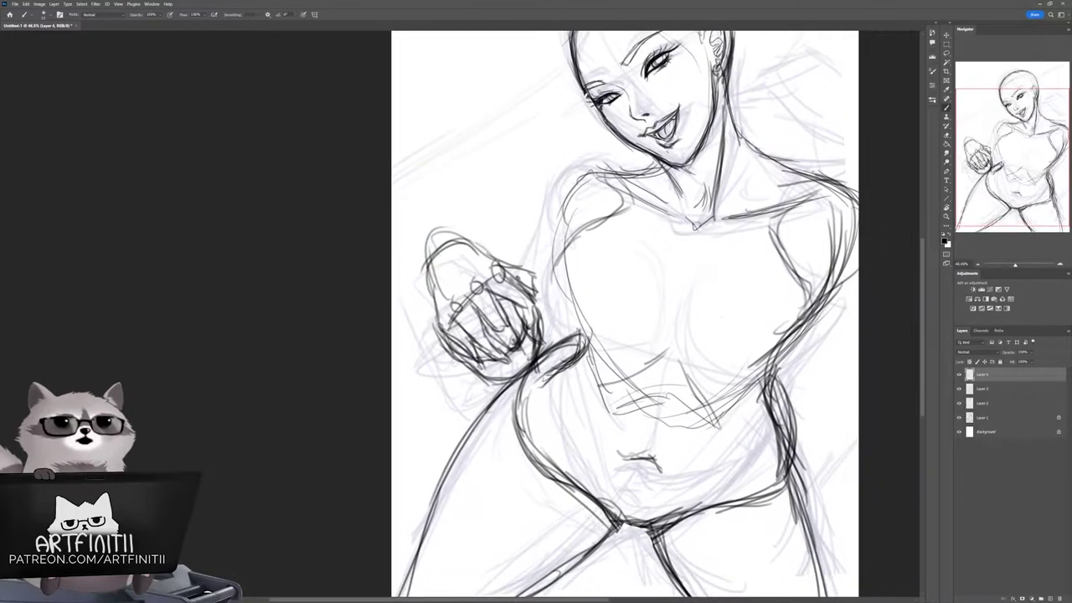
{"action": "mouse_move", "coordinate": [586, 335]}
{"action": "left_mouse_down"}
{"action": "mouse_move", "coordinate": [486, 356]}
{"action": "mouse_move", "coordinate": [596, 376]}
{"action": "left_mouse_up"}
Step: On Layer 4, strengthen the left torso edge and darken the top of the hand
{"action": "left_click", "coordinate": [985, 417]}
{"action": "left_click", "coordinate": [1027, 372]}
{"action": "left_click_drag", "start_coordinate": [587, 230], "coordinate": [549, 312]}
{"action": "mouse_move", "coordinate": [545, 260]}
{"action": "left_mouse_down"}
{"action": "mouse_move", "coordinate": [526, 352]}
{"action": "mouse_move", "coordinate": [583, 368]}
{"action": "left_mouse_up"}
{"action": "left_click_drag", "start_coordinate": [557, 343], "coordinate": [521, 401]}
{"action": "left_click_drag", "start_coordinate": [431, 328], "coordinate": [507, 298]}
{"action": "left_click_drag", "start_coordinate": [482, 329], "coordinate": [518, 308]}
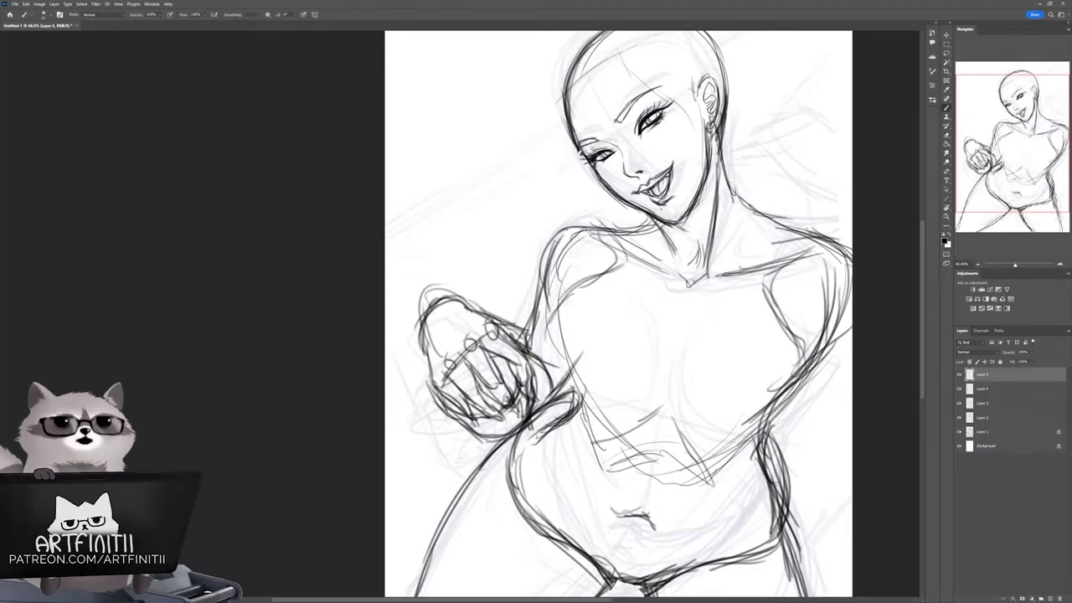
{"action": "mouse_move", "coordinate": [712, 397]}
{"action": "left_mouse_down"}
{"action": "mouse_move", "coordinate": [779, 397]}
{"action": "mouse_move", "coordinate": [703, 415]}
{"action": "left_mouse_up"}
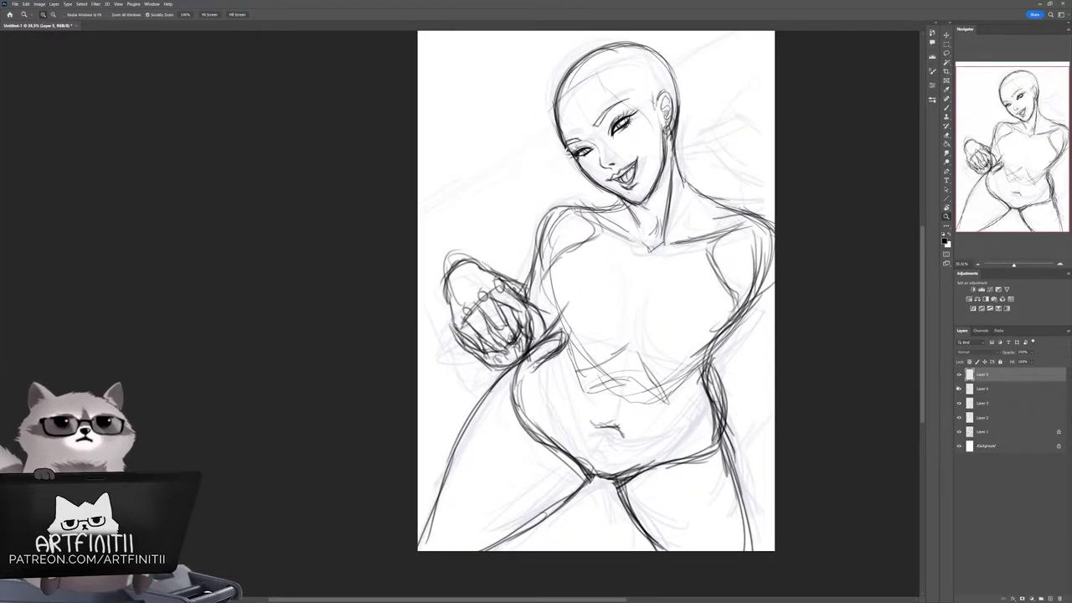
Step: On a new Layer 6, brush diagonal leg strokes at the figure's lower right
{"action": "key", "text": "ctrl+shift+alt+n"}
{"action": "key", "text": "b"}
{"action": "left_click_drag", "start_coordinate": [744, 318], "coordinate": [683, 427]}
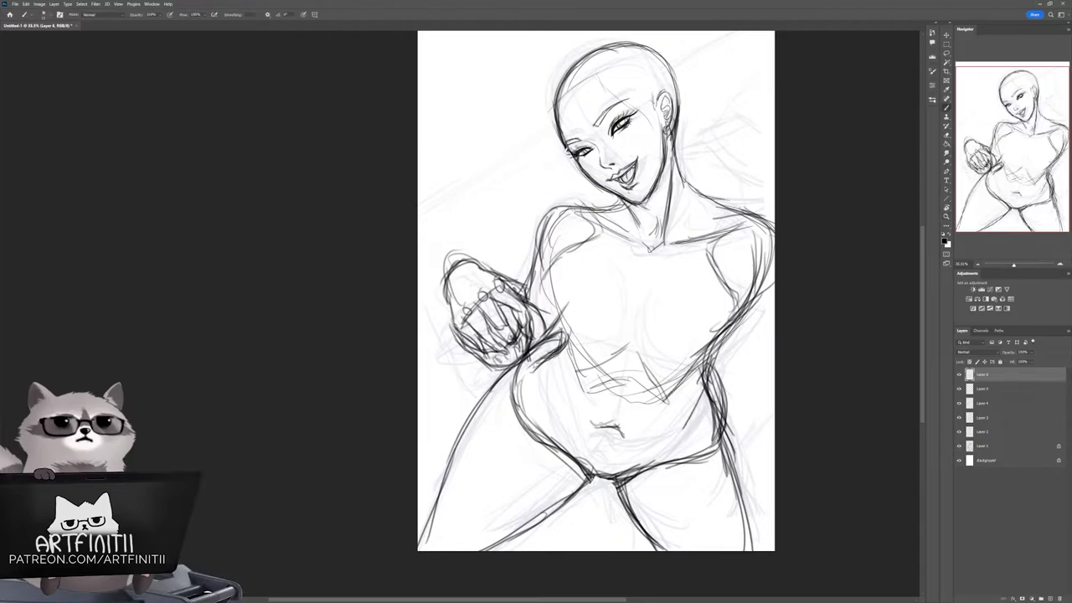
{"action": "left_click_drag", "start_coordinate": [728, 357], "coordinate": [611, 524]}
{"action": "left_click_drag", "start_coordinate": [774, 355], "coordinate": [637, 548]}
{"action": "left_click_drag", "start_coordinate": [738, 397], "coordinate": [665, 445]}
{"action": "left_click_drag", "start_coordinate": [715, 331], "coordinate": [672, 429]}
{"action": "mouse_move", "coordinate": [776, 365]}
{"action": "left_mouse_down"}
{"action": "mouse_move", "coordinate": [625, 495]}
{"action": "mouse_move", "coordinate": [618, 552]}
{"action": "left_mouse_up"}
{"action": "left_click_drag", "start_coordinate": [626, 493], "coordinate": [573, 551]}
{"action": "left_click_drag", "start_coordinate": [784, 462], "coordinate": [726, 462]}
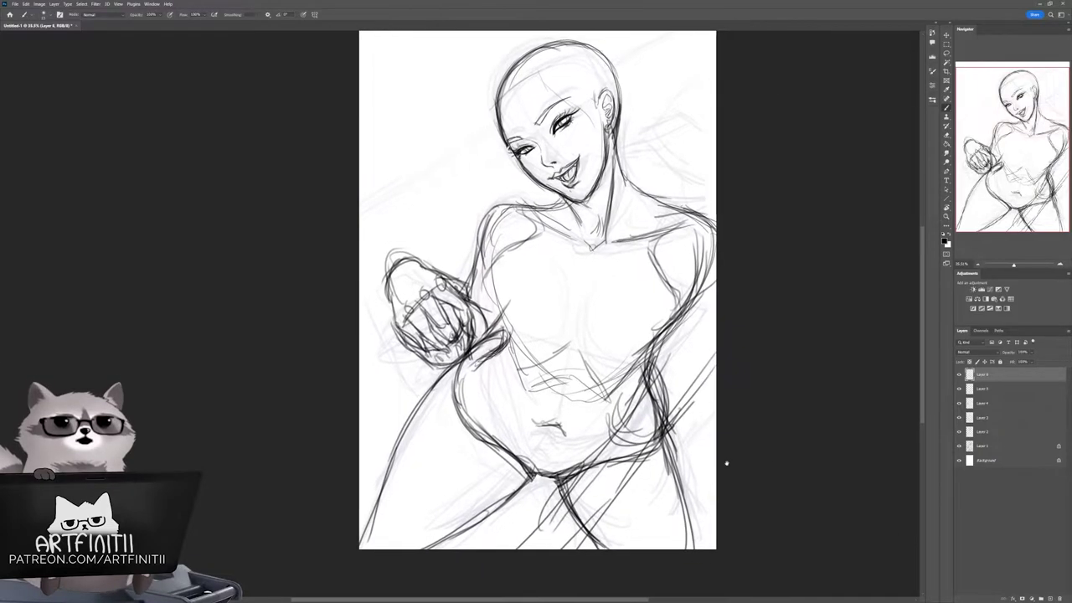
{"action": "left_click_drag", "start_coordinate": [758, 286], "coordinate": [738, 372]}
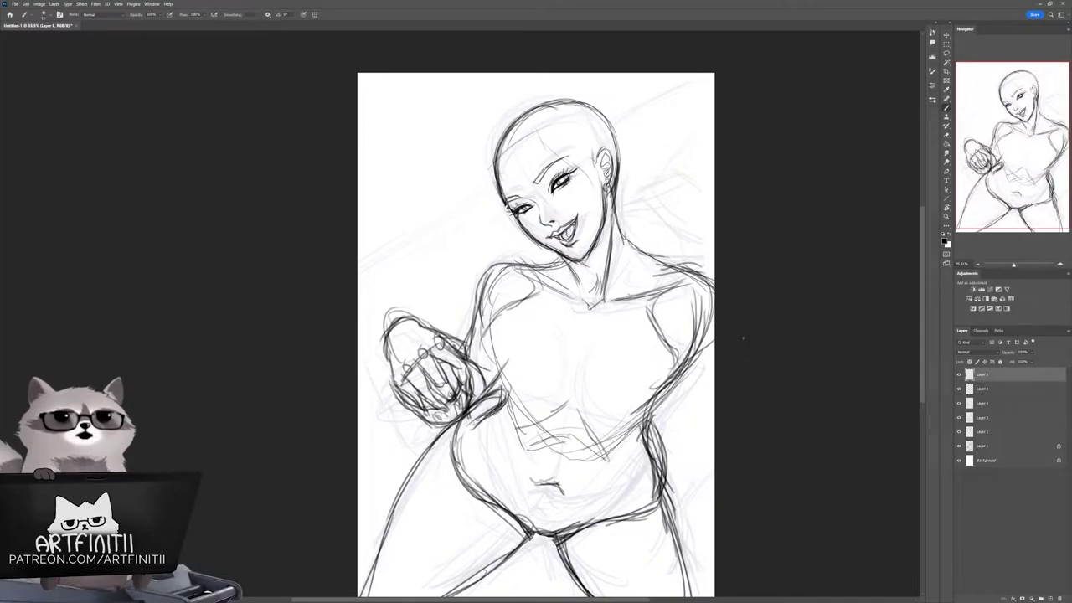
Step: Sketch the shoulder contour and right arm, undoing the unwanted dark strokes
{"action": "mouse_move", "coordinate": [616, 205]}
{"action": "left_mouse_down"}
{"action": "mouse_move", "coordinate": [638, 189]}
{"action": "mouse_move", "coordinate": [693, 204]}
{"action": "mouse_move", "coordinate": [663, 299]}
{"action": "left_mouse_up"}
{"action": "mouse_move", "coordinate": [714, 210]}
{"action": "left_mouse_down"}
{"action": "mouse_move", "coordinate": [675, 224]}
{"action": "mouse_move", "coordinate": [743, 214]}
{"action": "left_mouse_up"}
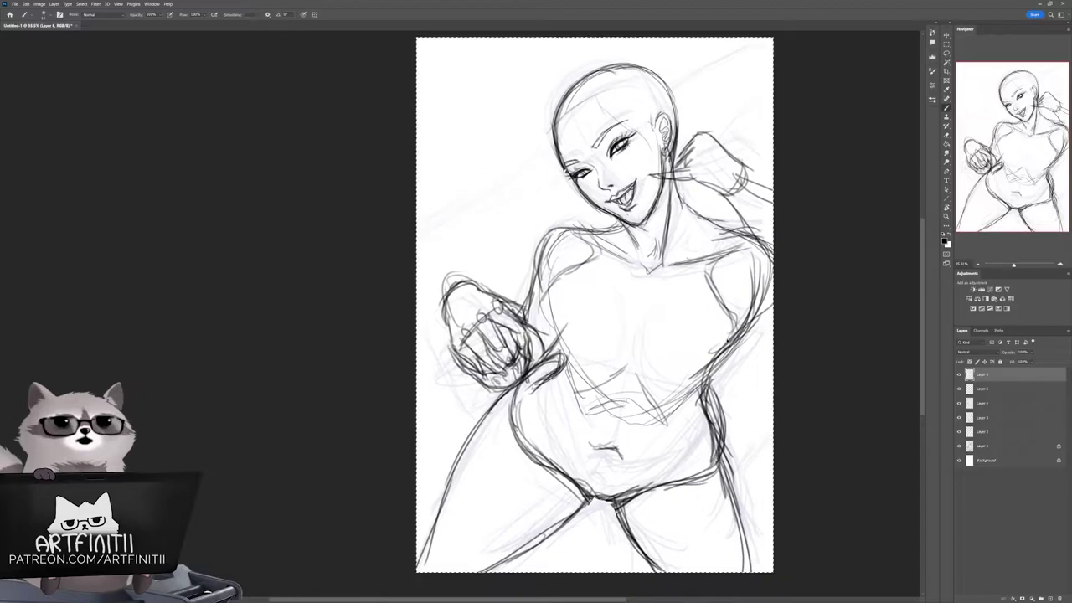
{"action": "key", "text": "ctrl+z"}
{"action": "key", "text": "ctrl+z"}
{"action": "key", "text": "ctrl+z"}
{"action": "key", "text": "ctrl+z"}
{"action": "left_click_drag", "start_coordinate": [768, 344], "coordinate": [790, 339]}
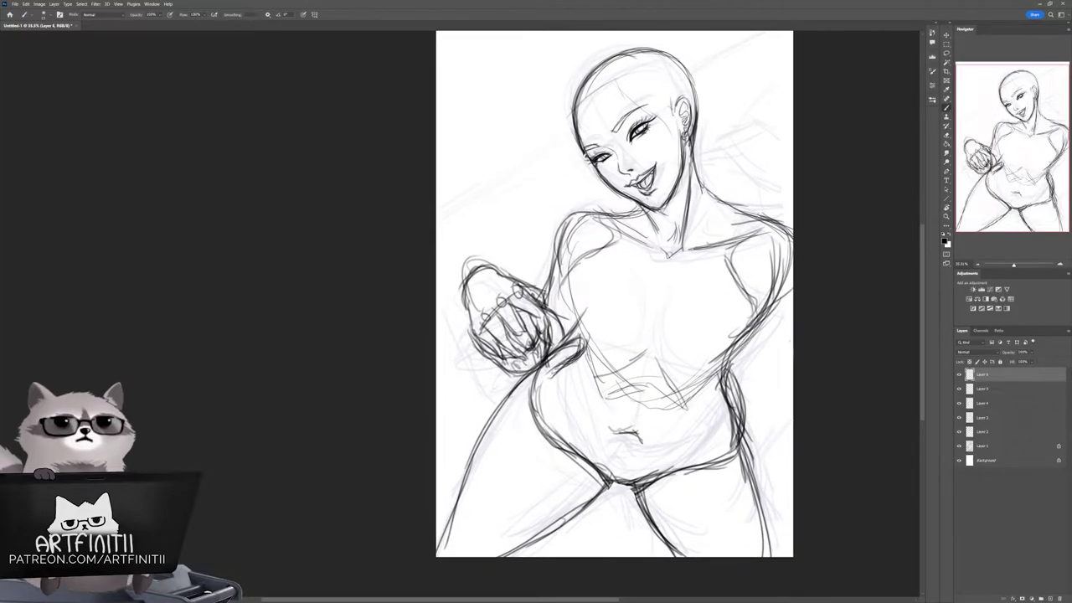
{"action": "left_click_drag", "start_coordinate": [756, 306], "coordinate": [787, 392]}
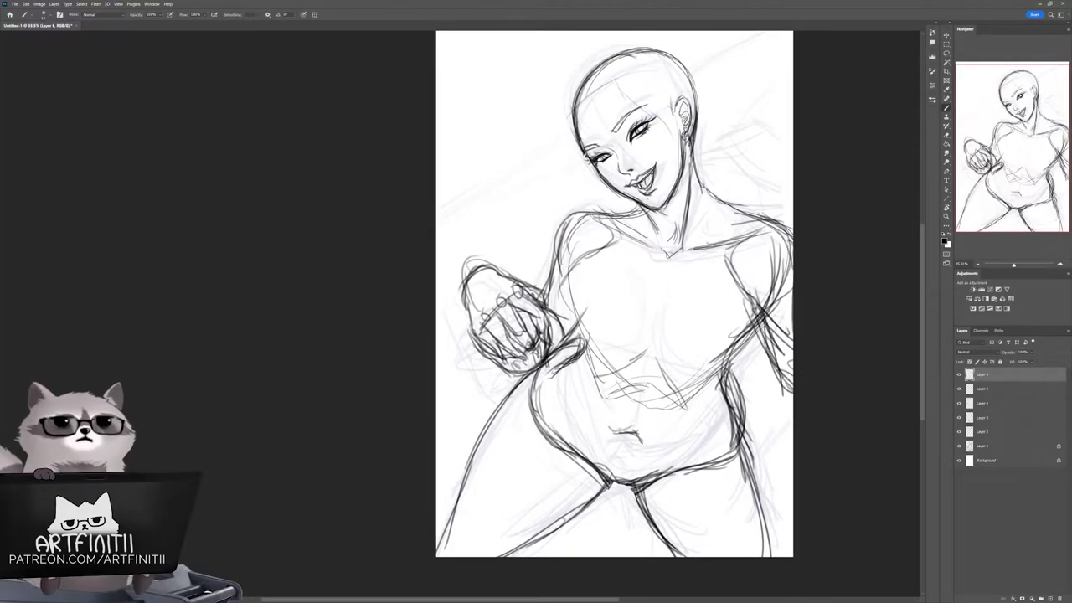
{"action": "left_click_drag", "start_coordinate": [759, 318], "coordinate": [791, 390]}
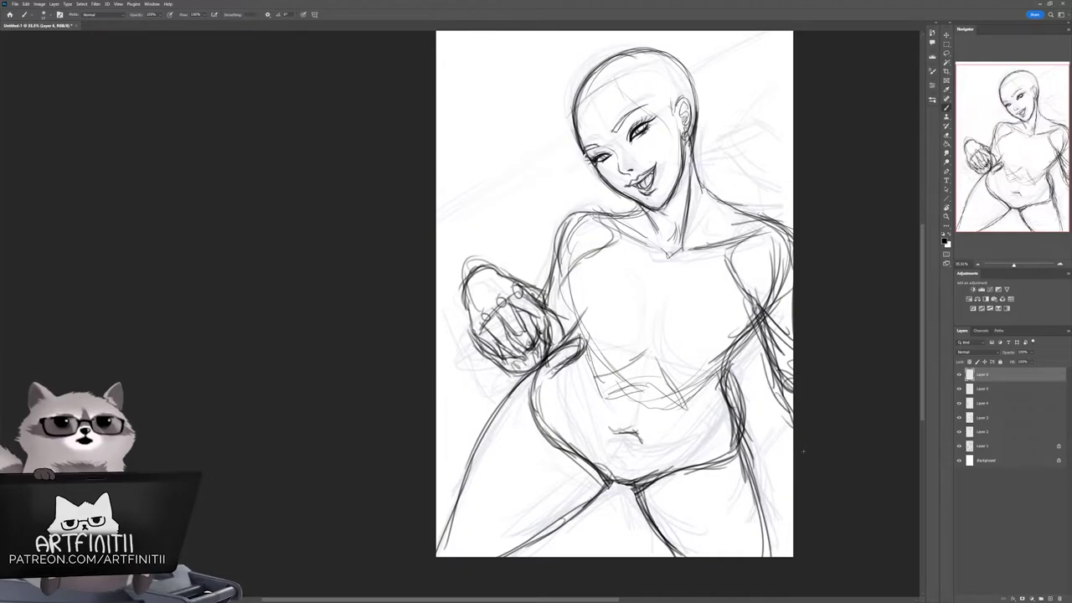
{"action": "key", "text": "ctrl+z"}
{"action": "mouse_move", "coordinate": [798, 354]}
{"action": "left_mouse_down"}
{"action": "mouse_move", "coordinate": [711, 397]}
{"action": "mouse_move", "coordinate": [809, 370]}
{"action": "mouse_move", "coordinate": [721, 419]}
{"action": "mouse_move", "coordinate": [735, 411]}
{"action": "mouse_move", "coordinate": [818, 492]}
{"action": "left_mouse_up"}
Step: Select all sketch layers, rotate them together slightly, apply it, and return to Layer 6
{"action": "key", "text": "ctrl+alt+a"}
{"action": "key", "text": "ctrl+t"}
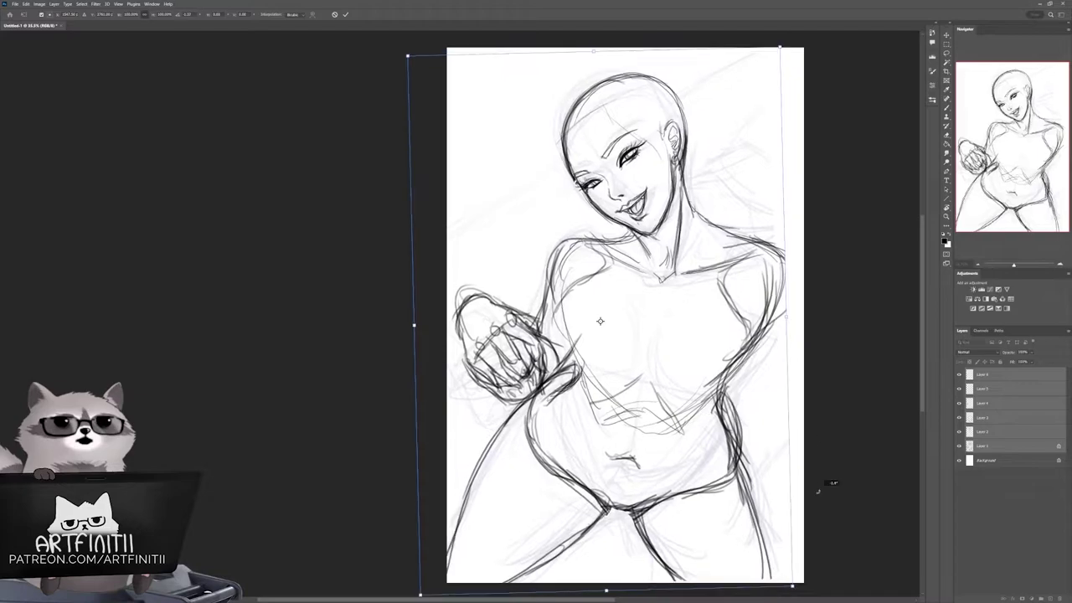
{"action": "scroll", "coordinate": [819, 442], "scroll_direction": "down", "scroll_amount": 1}
{"action": "mouse_move", "coordinate": [788, 339]}
{"action": "left_mouse_down"}
{"action": "mouse_move", "coordinate": [741, 315]}
{"action": "mouse_move", "coordinate": [792, 345]}
{"action": "left_mouse_up"}
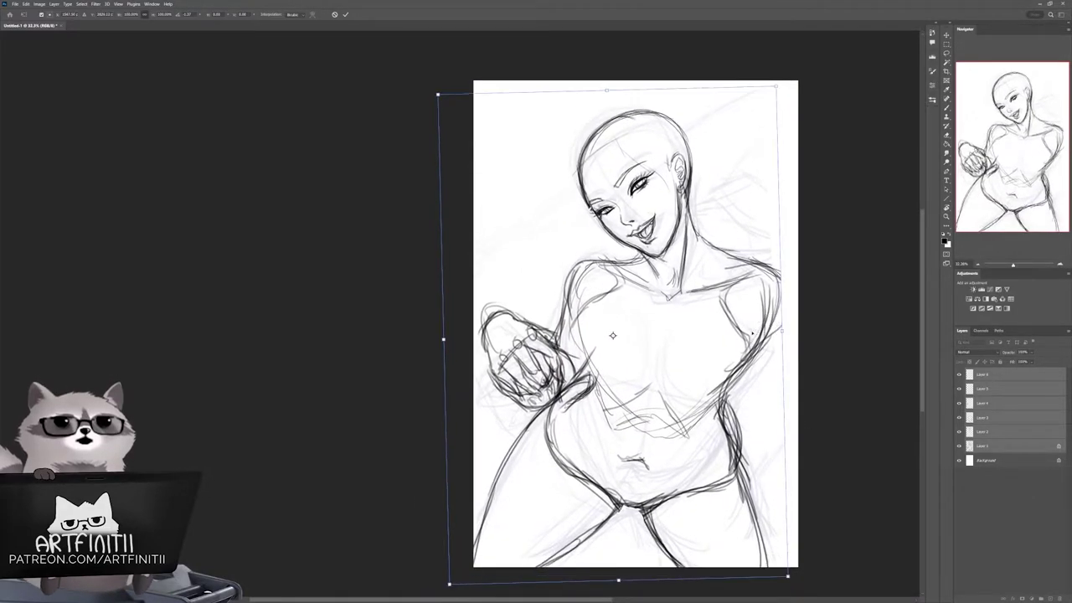
{"action": "key", "text": "Return"}
{"action": "left_click", "coordinate": [998, 376]}
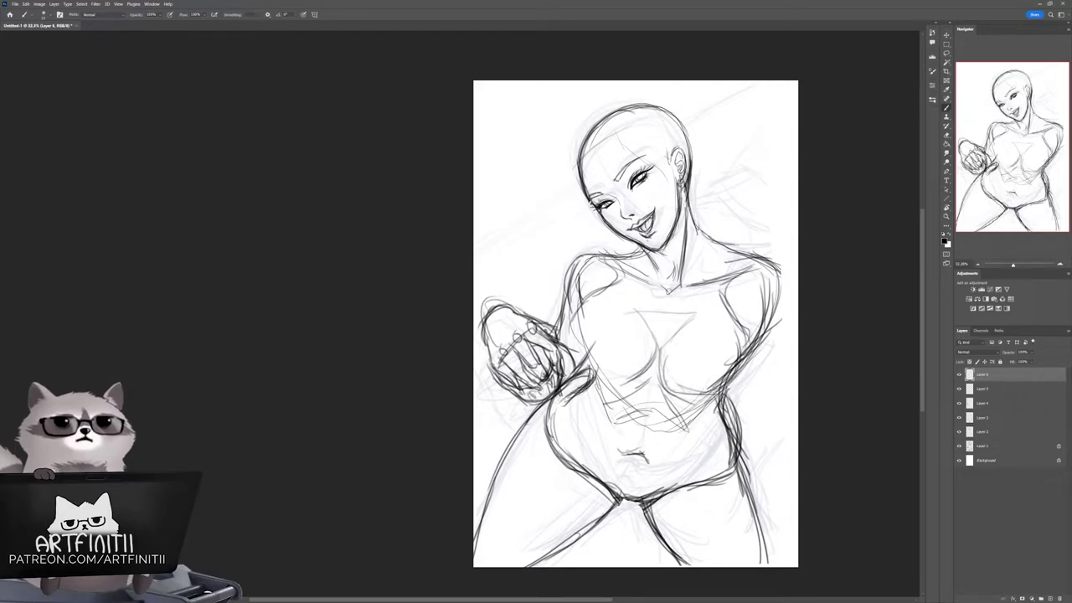
Step: Trace the left and right chest contours more darkly
{"action": "left_click_drag", "start_coordinate": [743, 328], "coordinate": [666, 394]}
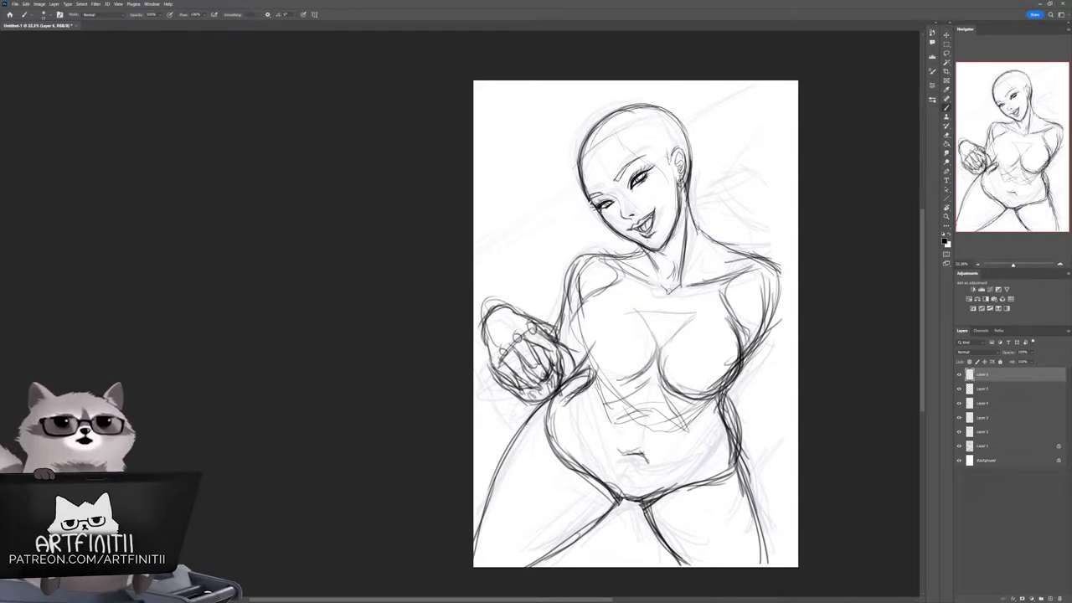
{"action": "left_click_drag", "start_coordinate": [606, 294], "coordinate": [593, 380]}
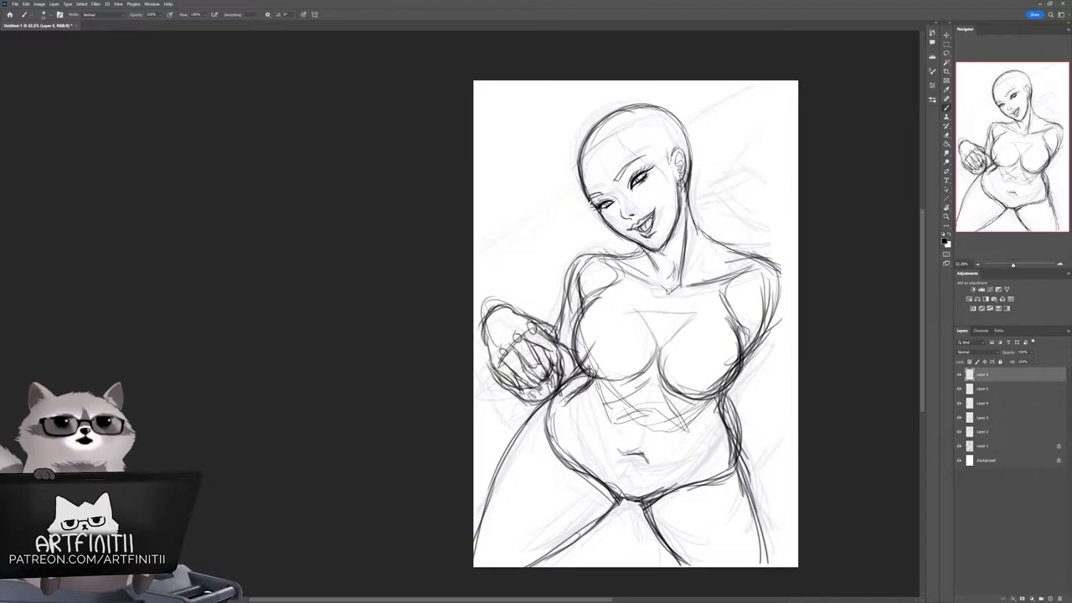
{"action": "scroll", "coordinate": [809, 356], "scroll_direction": "down", "scroll_amount": 2}
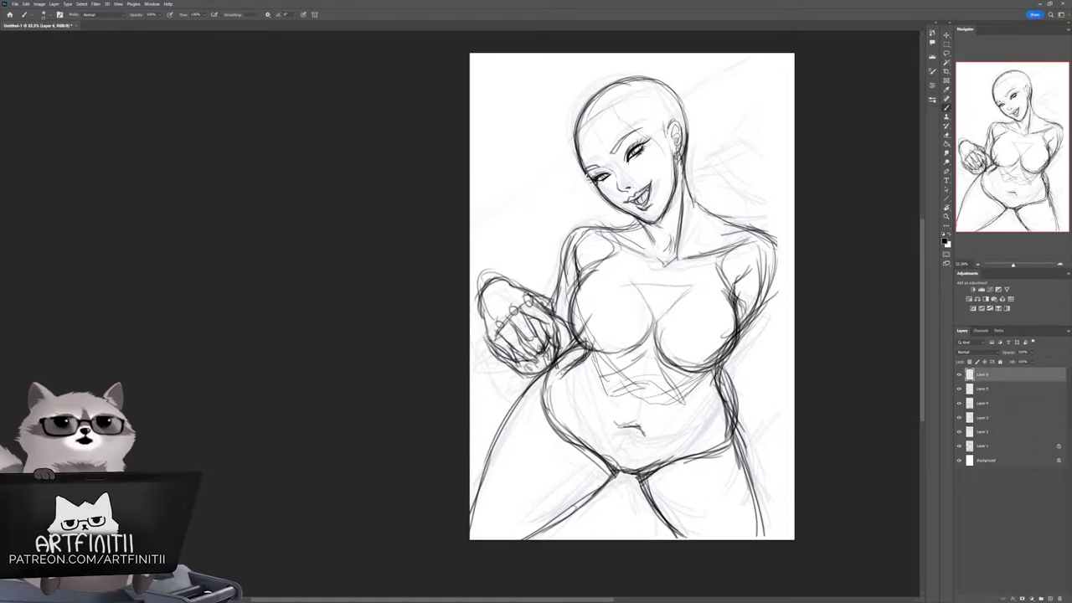
Step: On Layer 2, lasso the face and transform it to shift the eyes and smile, then zoom in
{"action": "left_click", "coordinate": [982, 431]}
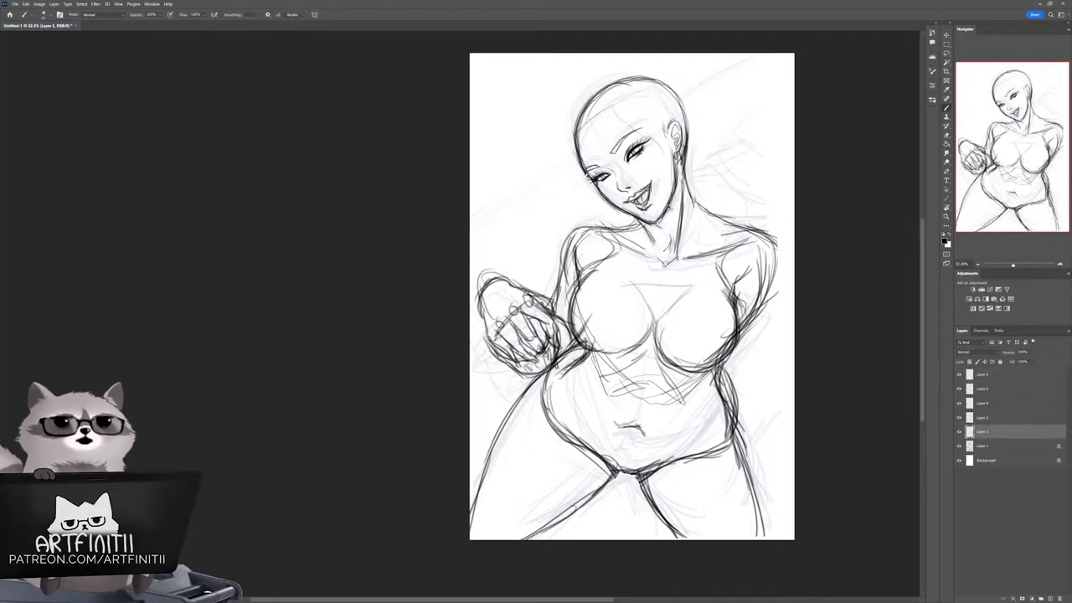
{"action": "key", "text": "ctrl+t"}
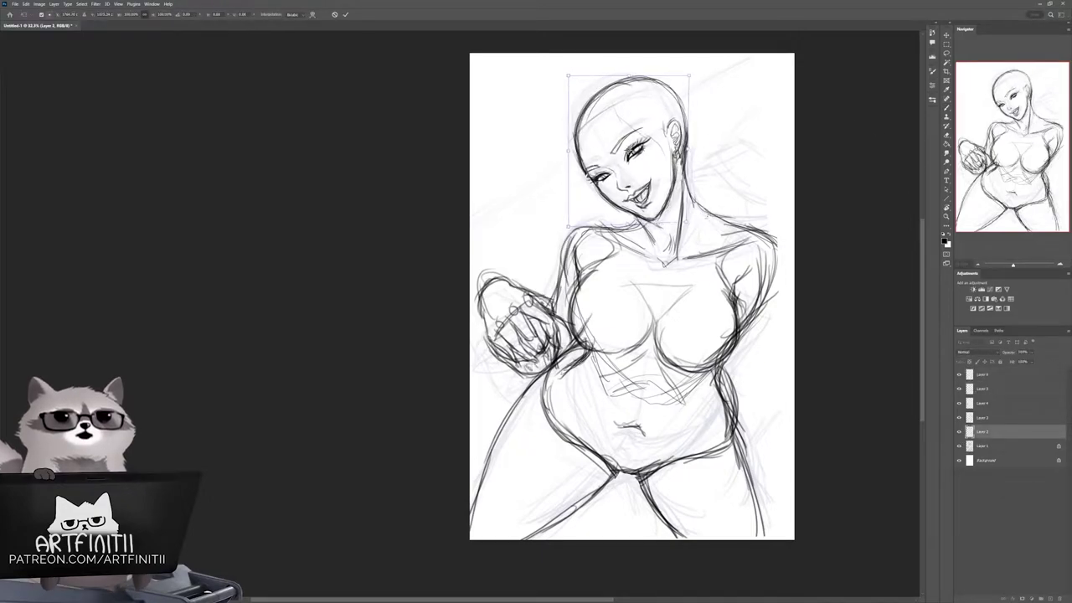
{"action": "key", "text": "Return"}
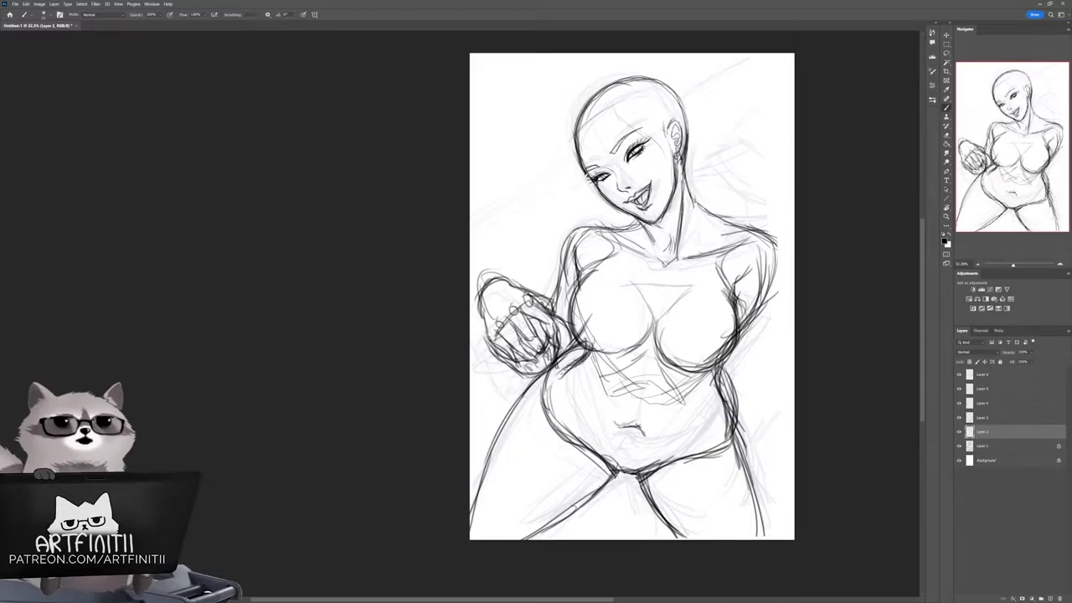
{"action": "key", "text": "l"}
{"action": "scroll", "coordinate": [637, 151], "scroll_direction": "up", "scroll_amount": 4}
{"action": "left_click_drag", "start_coordinate": [586, 155], "coordinate": [536, 205]}
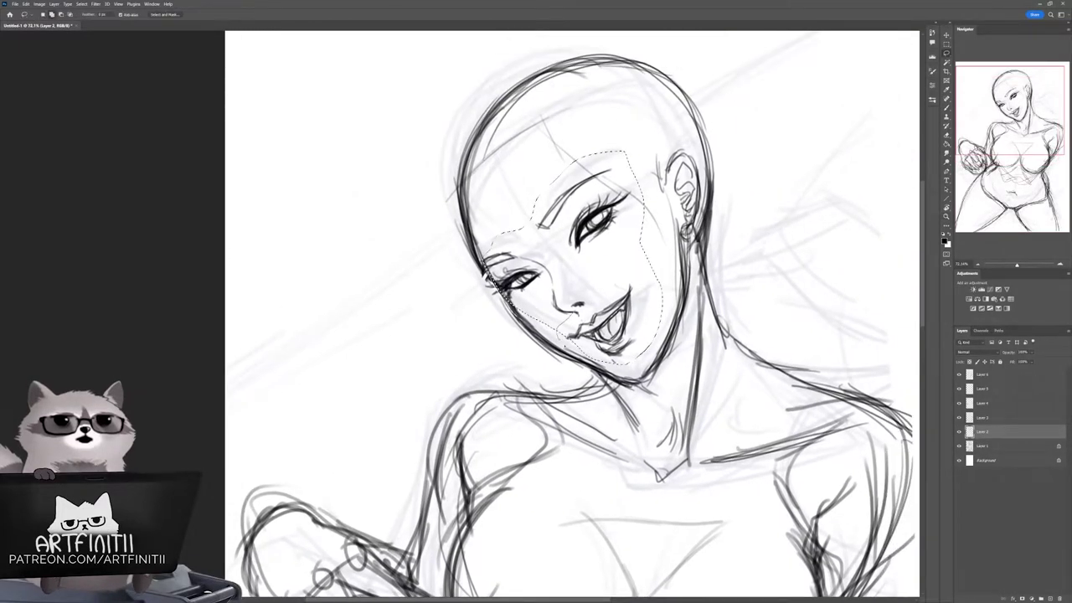
{"action": "key", "text": "ctrl+t"}
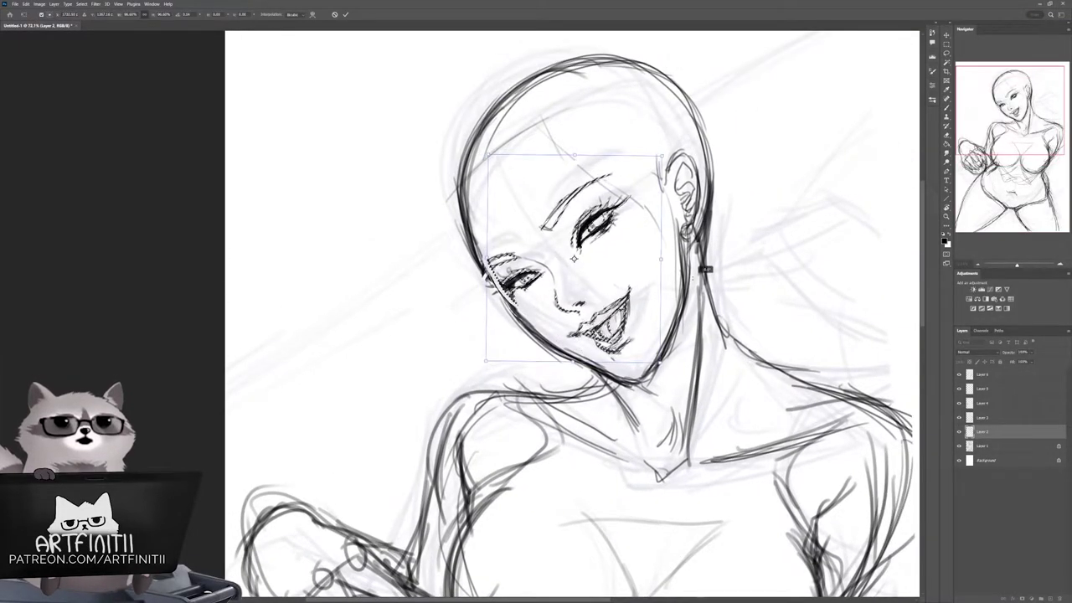
{"action": "key", "text": "Return"}
{"action": "key", "text": "z"}
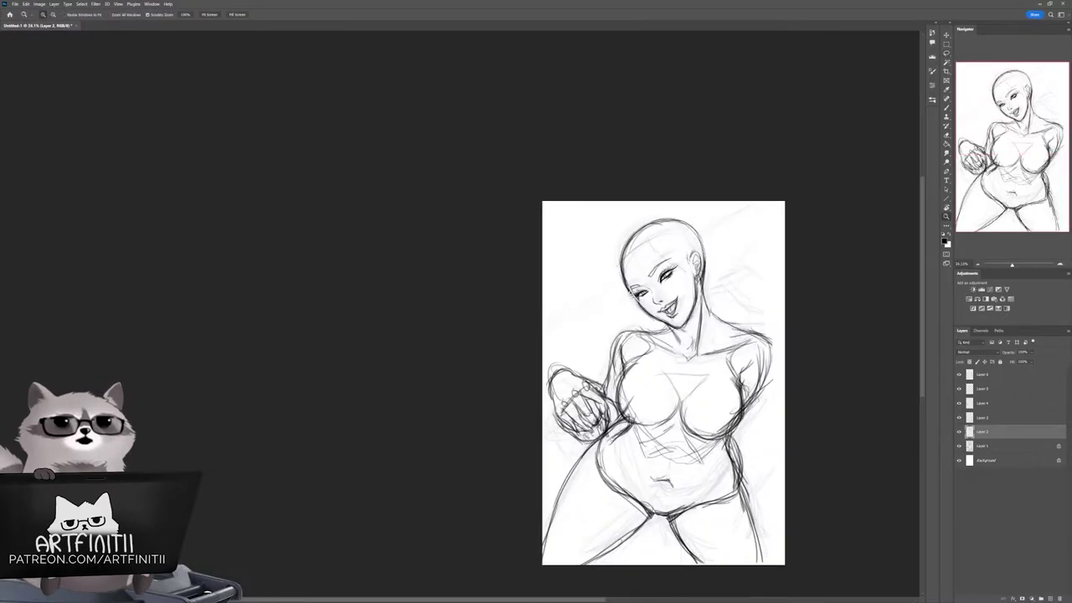
{"action": "left_click", "coordinate": [764, 343]}
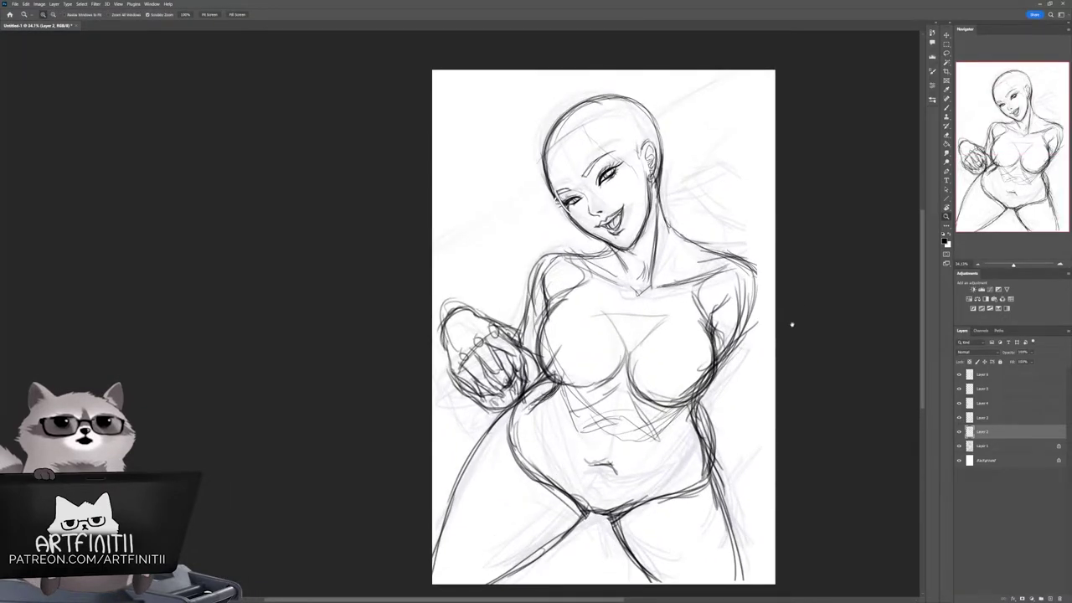
Step: On a new layer, brush rough strokes beside the head and along the right shoulder
{"action": "left_click_drag", "start_coordinate": [792, 324], "coordinate": [732, 308]}
{"action": "key", "text": "ctrl+shift+alt+n"}
{"action": "key", "text": "b"}
{"action": "left_click_drag", "start_coordinate": [704, 97], "coordinate": [608, 163]}
{"action": "left_click_drag", "start_coordinate": [628, 117], "coordinate": [711, 134]}
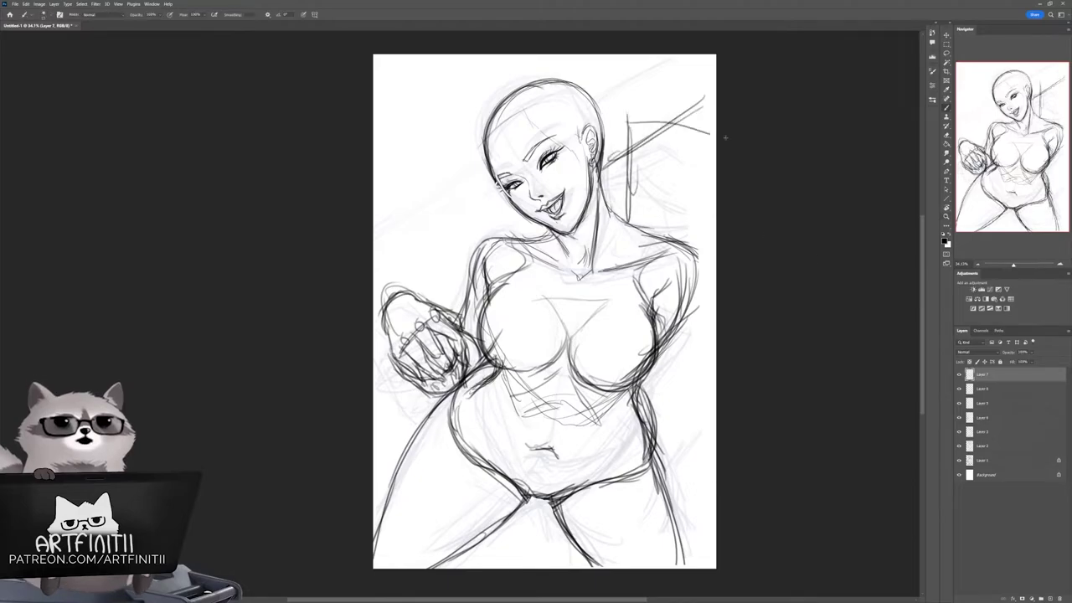
{"action": "left_click_drag", "start_coordinate": [629, 166], "coordinate": [629, 194]}
{"action": "mouse_move", "coordinate": [670, 202]}
{"action": "left_mouse_down"}
{"action": "mouse_move", "coordinate": [697, 202]}
{"action": "mouse_move", "coordinate": [707, 289]}
{"action": "mouse_move", "coordinate": [716, 285]}
{"action": "left_mouse_up"}
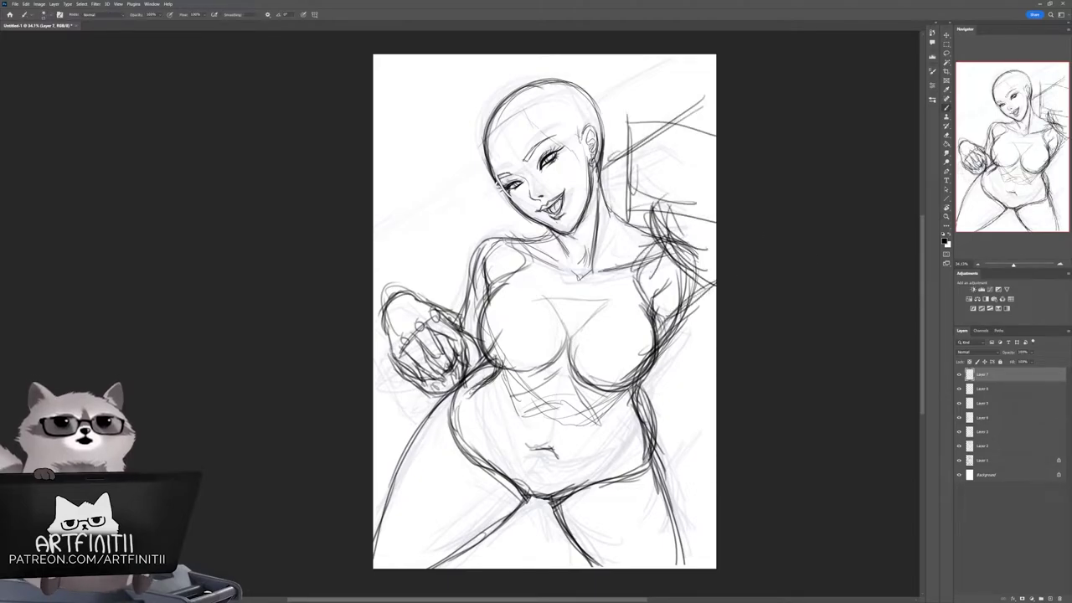
Step: Scribble loose looping hair strokes at the upper right and down the right side
{"action": "left_click_drag", "start_coordinate": [712, 66], "coordinate": [569, 92]}
{"action": "left_click_drag", "start_coordinate": [712, 59], "coordinate": [620, 142]}
{"action": "left_click_drag", "start_coordinate": [654, 252], "coordinate": [682, 256]}
{"action": "left_click_drag", "start_coordinate": [720, 92], "coordinate": [603, 268]}
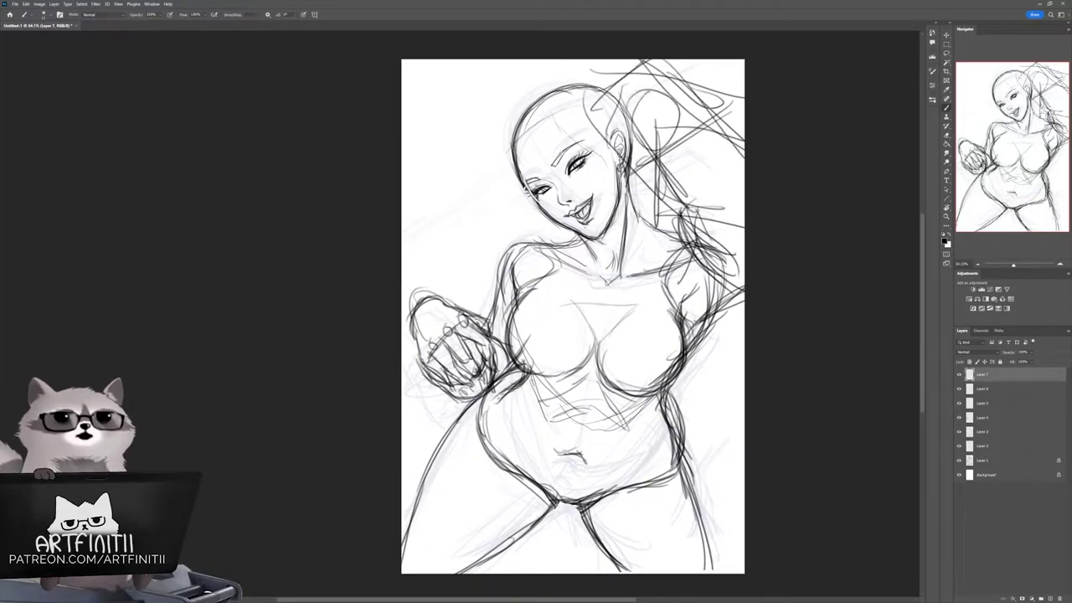
{"action": "left_click_drag", "start_coordinate": [703, 139], "coordinate": [702, 144]}
{"action": "left_click_drag", "start_coordinate": [809, 332], "coordinate": [742, 357]}
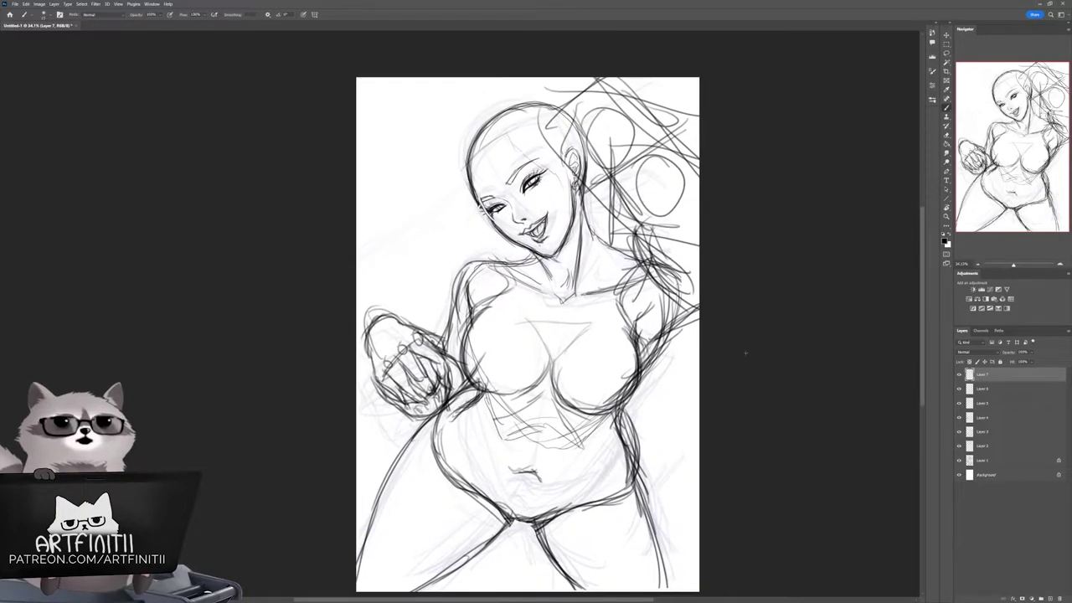
{"action": "left_click_drag", "start_coordinate": [699, 247], "coordinate": [664, 275]}
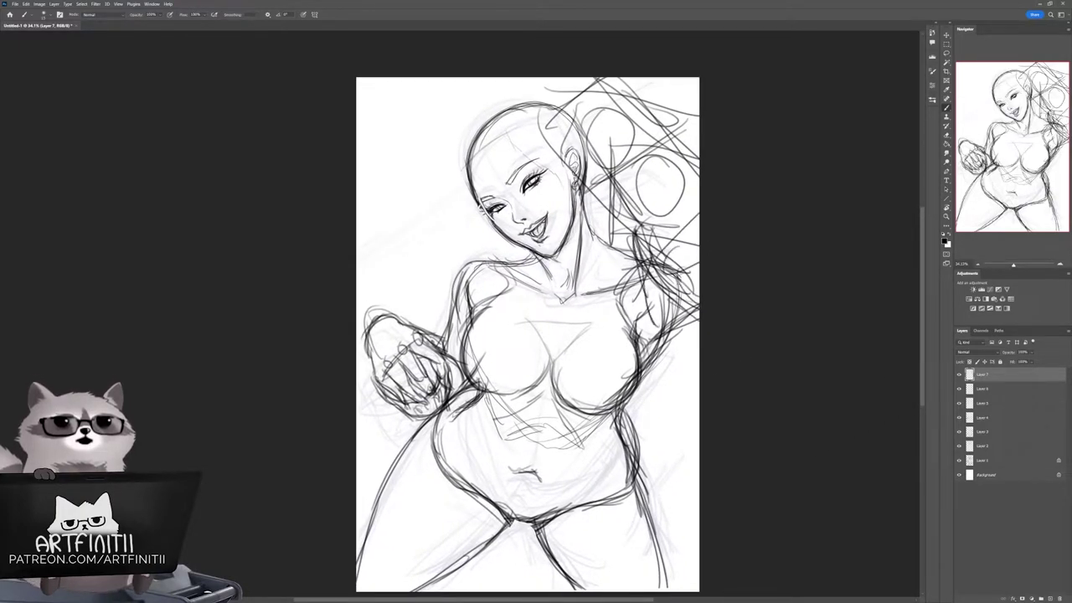
{"action": "mouse_move", "coordinate": [536, 335]}
{"action": "left_mouse_down"}
{"action": "mouse_move", "coordinate": [605, 275]}
{"action": "mouse_move", "coordinate": [635, 269]}
{"action": "mouse_move", "coordinate": [529, 292]}
{"action": "left_mouse_up"}
Step: Rotate and move the hair scribbles lower, commit, then hide Layer 7
{"action": "key", "text": "ctrl+t"}
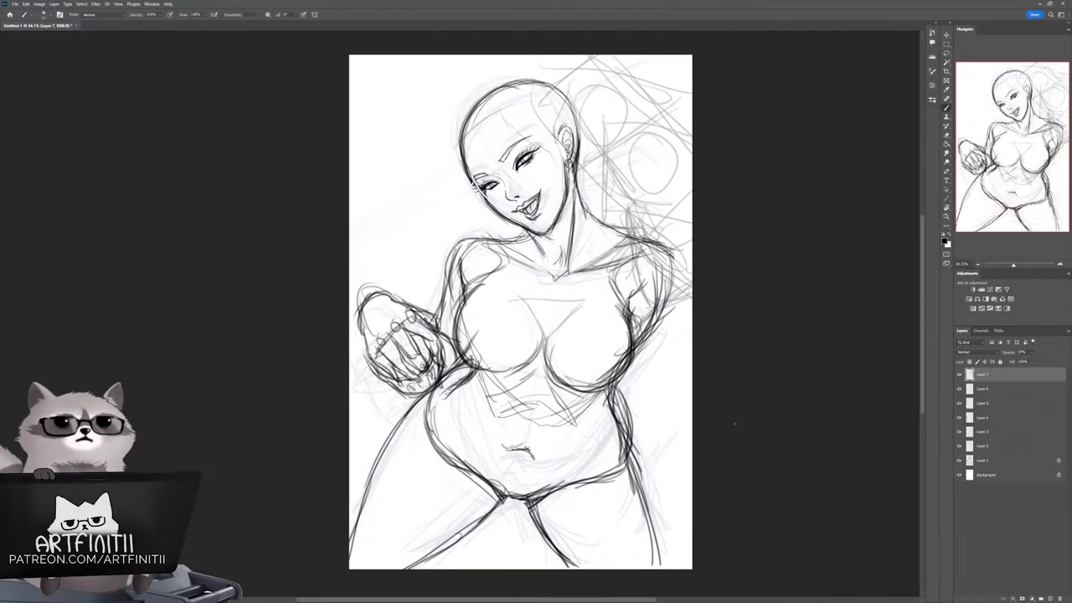
{"action": "left_click_drag", "start_coordinate": [460, 277], "coordinate": [485, 317]}
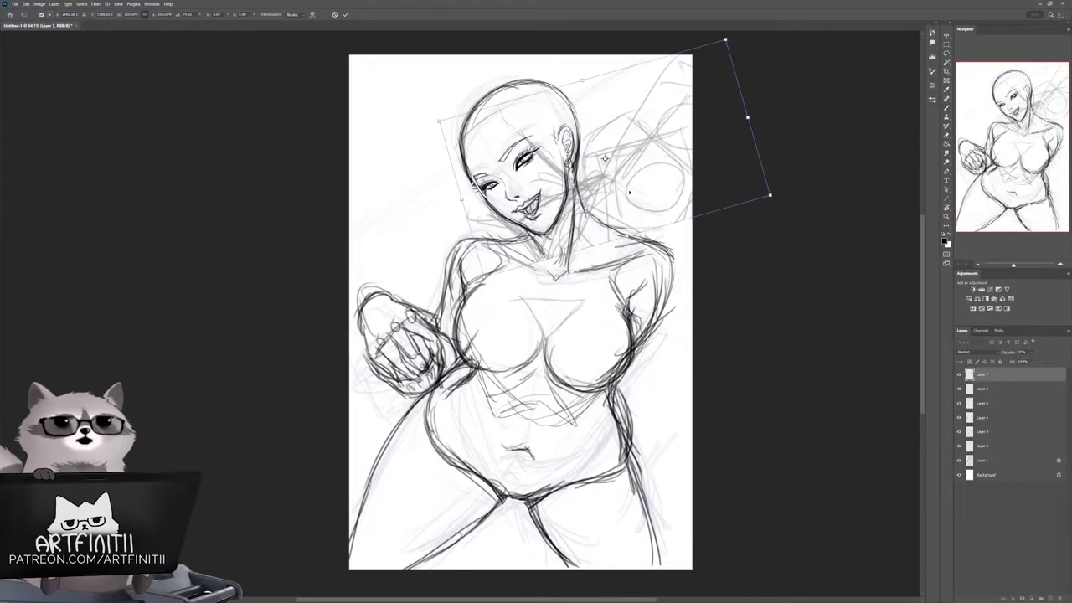
{"action": "mouse_move", "coordinate": [692, 157]}
{"action": "left_mouse_down"}
{"action": "mouse_move", "coordinate": [712, 375]}
{"action": "mouse_move", "coordinate": [459, 175]}
{"action": "mouse_move", "coordinate": [658, 163]}
{"action": "mouse_move", "coordinate": [712, 179]}
{"action": "left_mouse_up"}
{"action": "key", "text": "Return"}
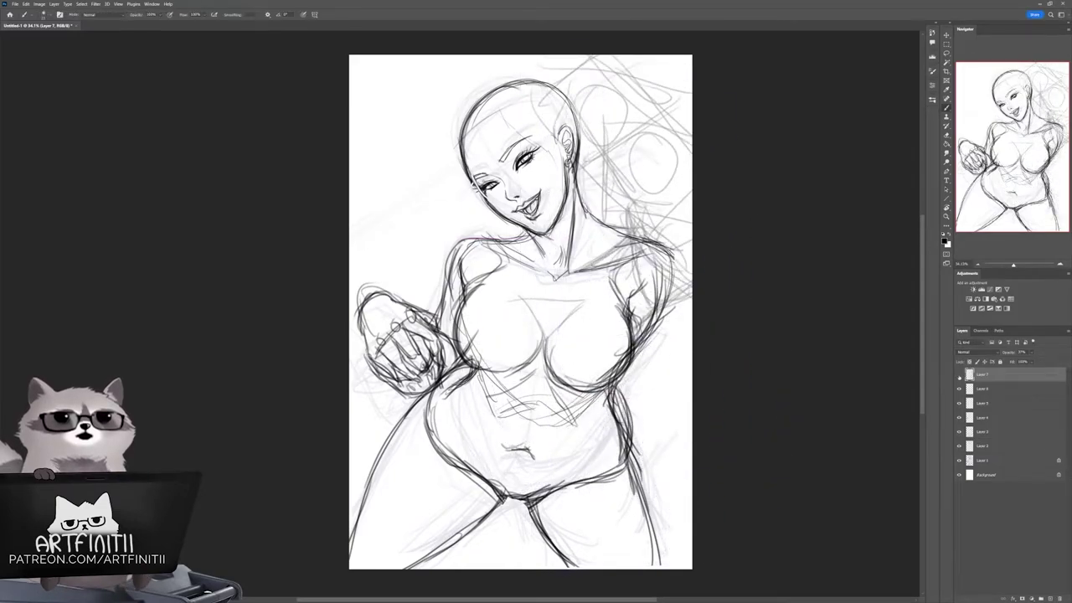
{"action": "key", "text": "ctrl+comma"}
{"action": "left_click_drag", "start_coordinate": [583, 306], "coordinate": [625, 282]}
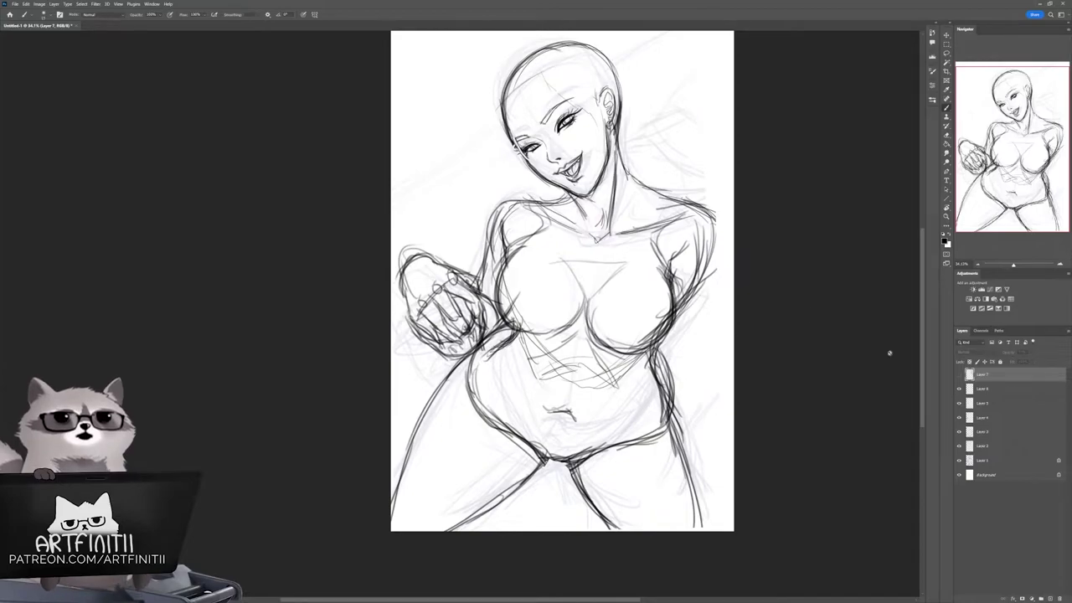
Step: On Layer 6, sketch zigzag strokes at the figure's right hip
{"action": "key", "text": "alt+bracketleft"}
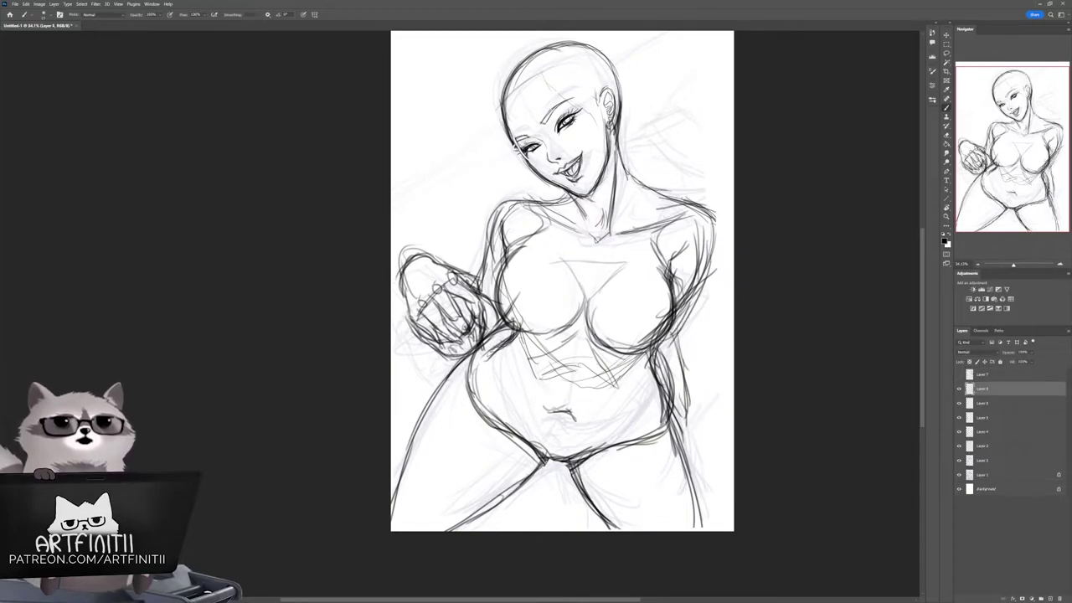
{"action": "mouse_move", "coordinate": [728, 382]}
{"action": "left_mouse_down"}
{"action": "mouse_move", "coordinate": [680, 429]}
{"action": "mouse_move", "coordinate": [701, 397]}
{"action": "left_mouse_up"}
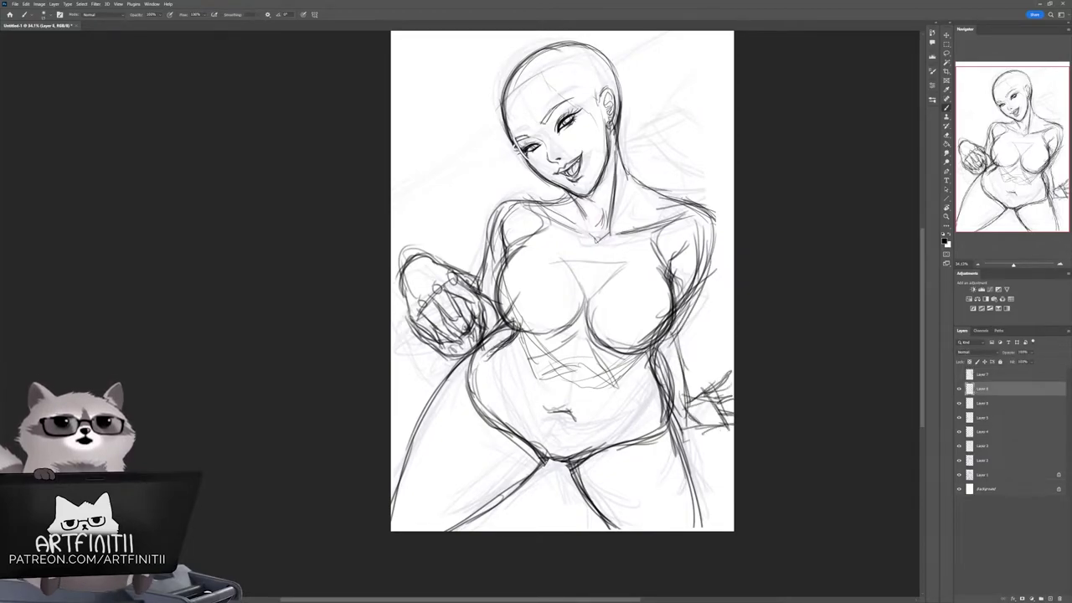
{"action": "left_click_drag", "start_coordinate": [785, 442], "coordinate": [802, 459]}
{"action": "key", "text": "l"}
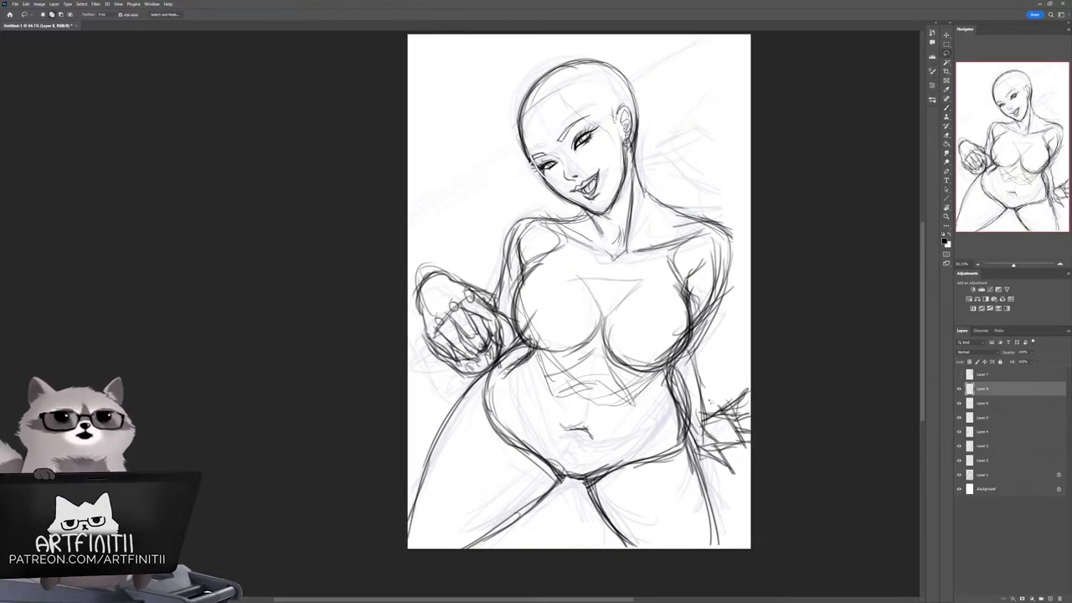
{"action": "left_click_drag", "start_coordinate": [725, 478], "coordinate": [731, 481]}
{"action": "key", "text": "ctrl+d"}
{"action": "key", "text": "b"}
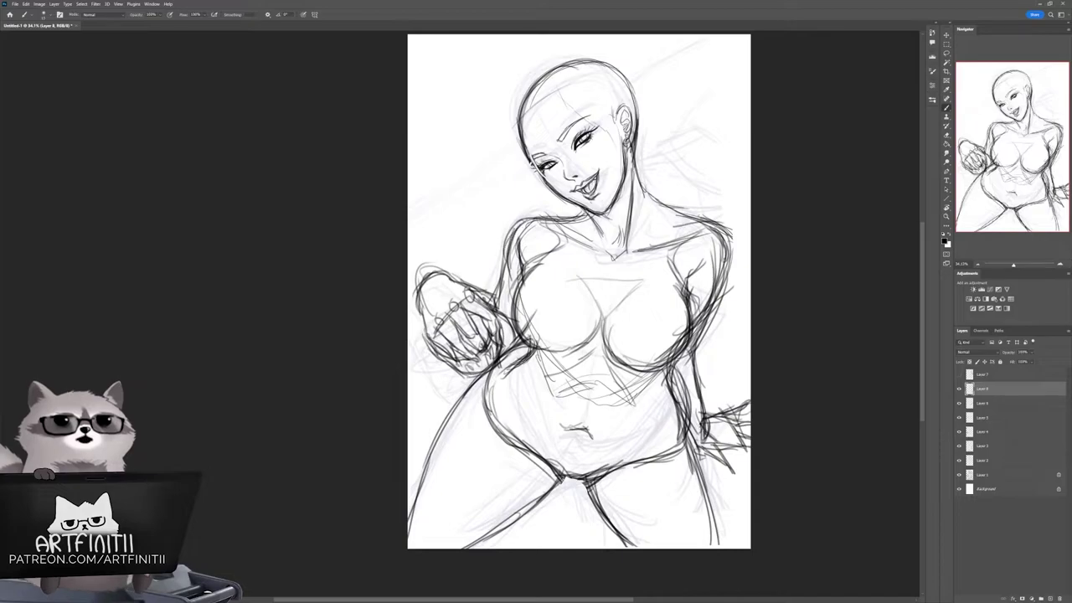
{"action": "left_click_drag", "start_coordinate": [771, 343], "coordinate": [789, 371]}
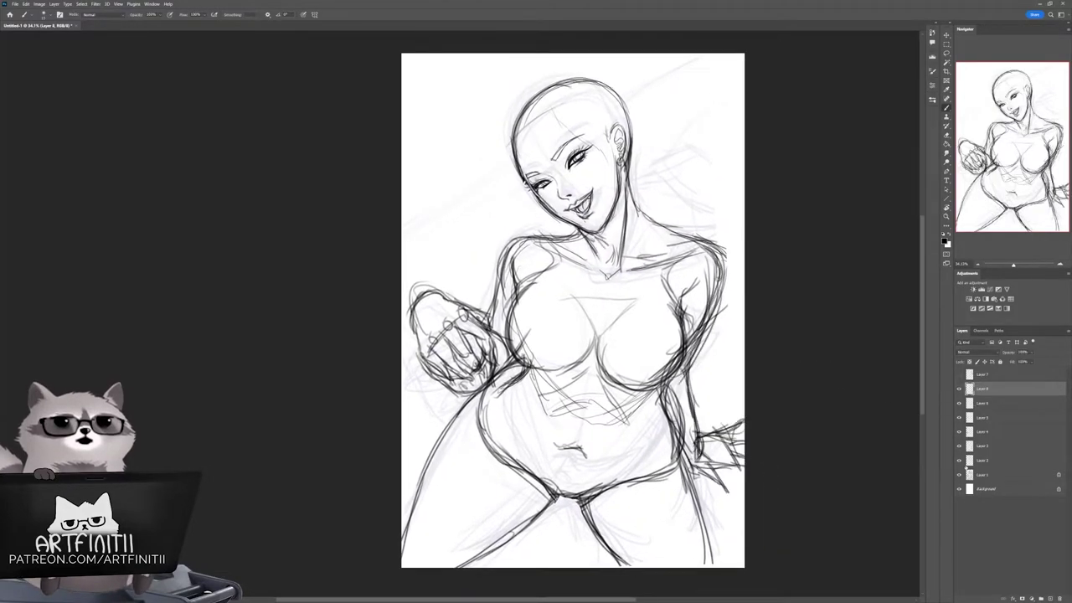
Step: Merge Layers 3, 4, 5 and 6 into a single layer
{"action": "left_click", "coordinate": [964, 446]}
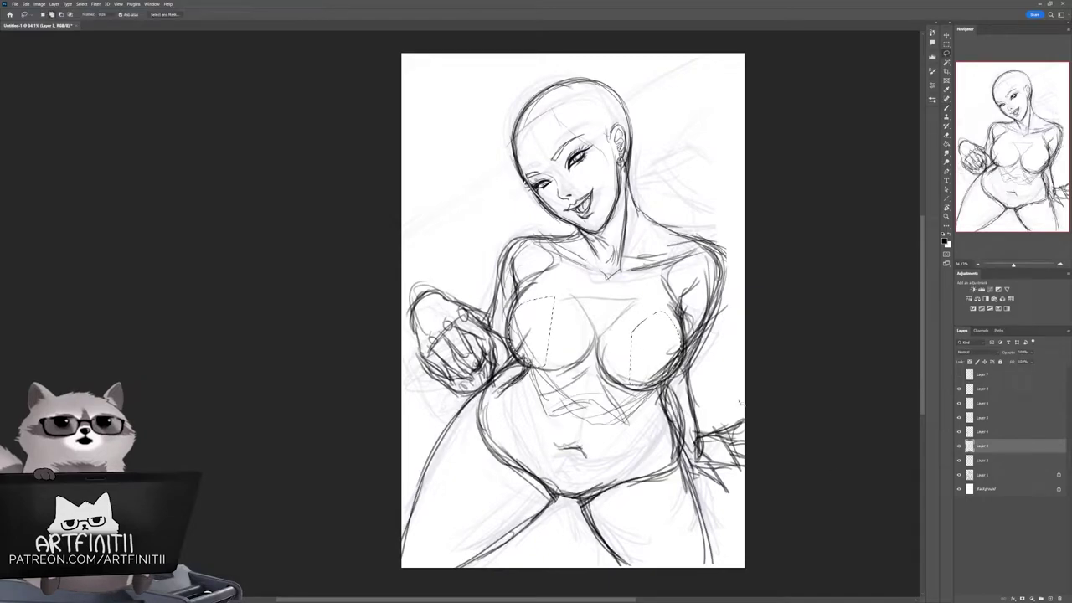
{"action": "left_click", "coordinate": [963, 431]}
{"action": "left_click", "coordinate": [963, 417]}
{"action": "left_click", "coordinate": [959, 404]}
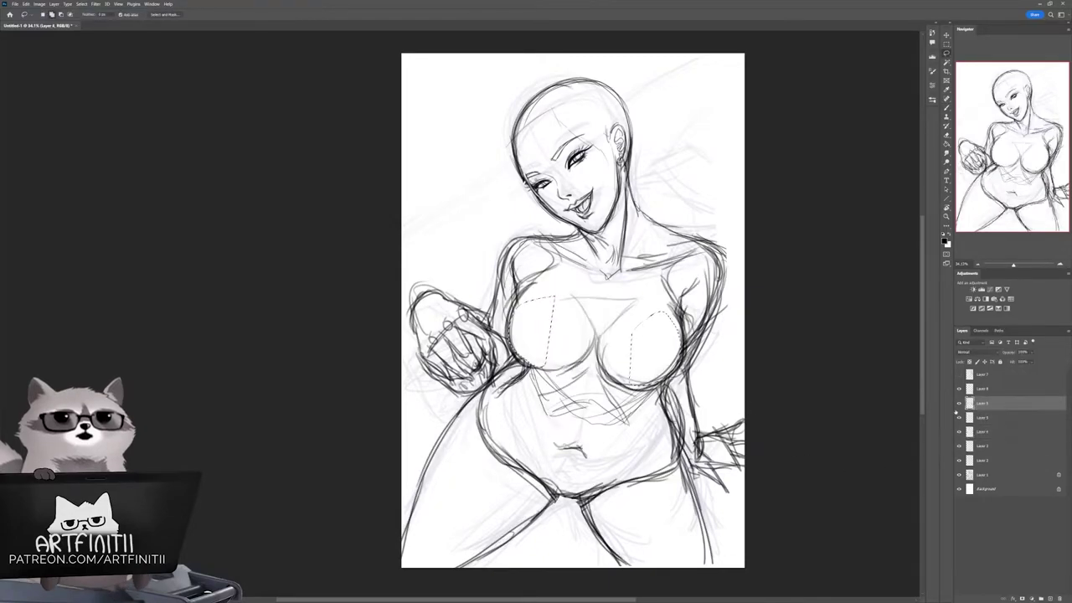
{"action": "key", "text": "ctrl+e"}
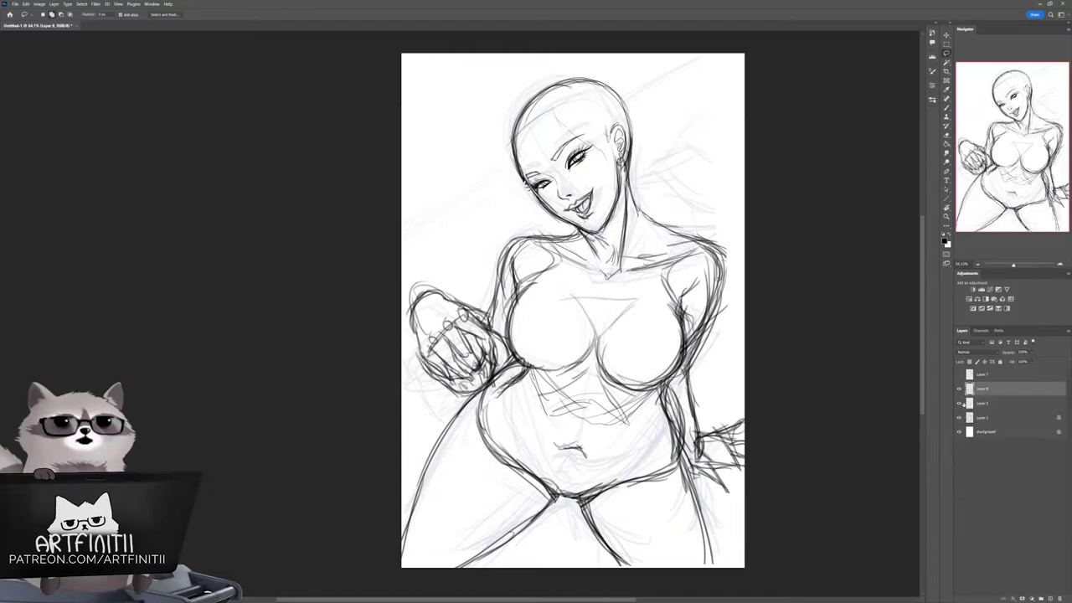
Step: Merge Layer 2 into Layer 8, then start Save As to this computer
{"action": "left_click_drag", "start_coordinate": [687, 306], "coordinate": [702, 295]}
{"action": "key", "text": "ctrl+d"}
{"action": "mouse_move", "coordinate": [502, 322]}
{"action": "left_mouse_down"}
{"action": "mouse_move", "coordinate": [406, 322]}
{"action": "mouse_move", "coordinate": [502, 321]}
{"action": "left_mouse_up"}
{"action": "key", "text": "ctrl+d"}
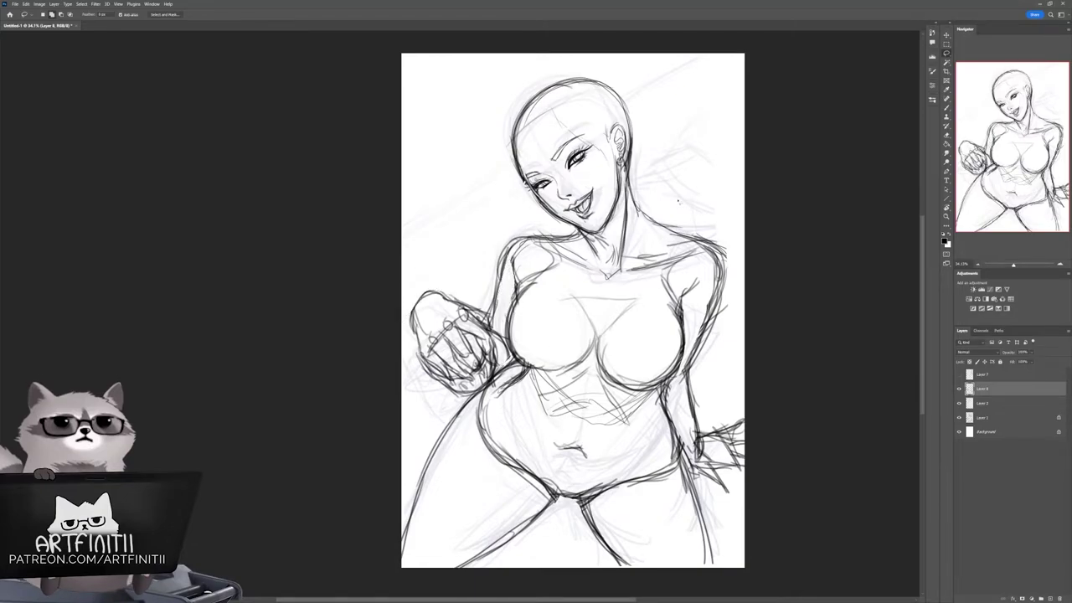
{"action": "left_click", "coordinate": [982, 404], "text": "ctrl"}
{"action": "key", "text": "ctrl+e"}
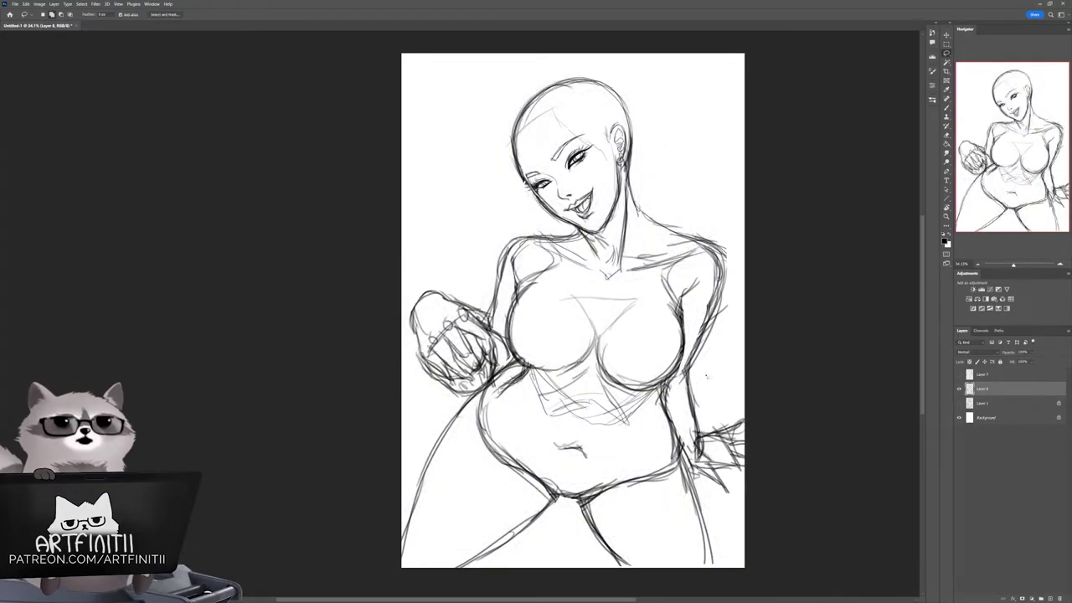
{"action": "key", "text": "ctrl+s"}
{"action": "left_click", "coordinate": [382, 409]}
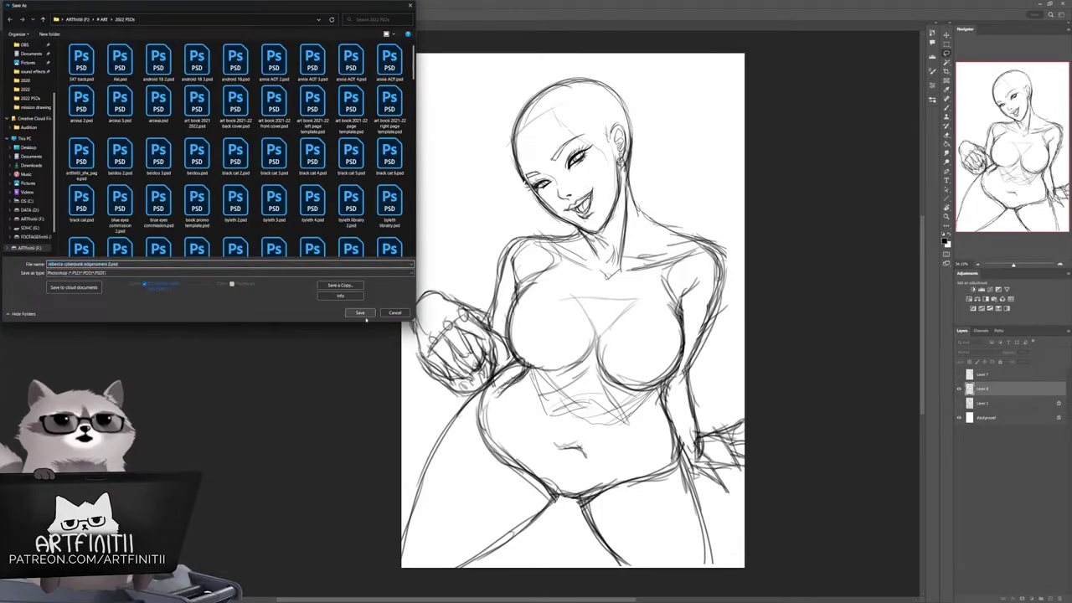
Step: Save the PSD accepting the compatibility prompt, then open the Liquify filter
{"action": "left_click", "coordinate": [364, 315]}
{"action": "key", "text": "Return"}
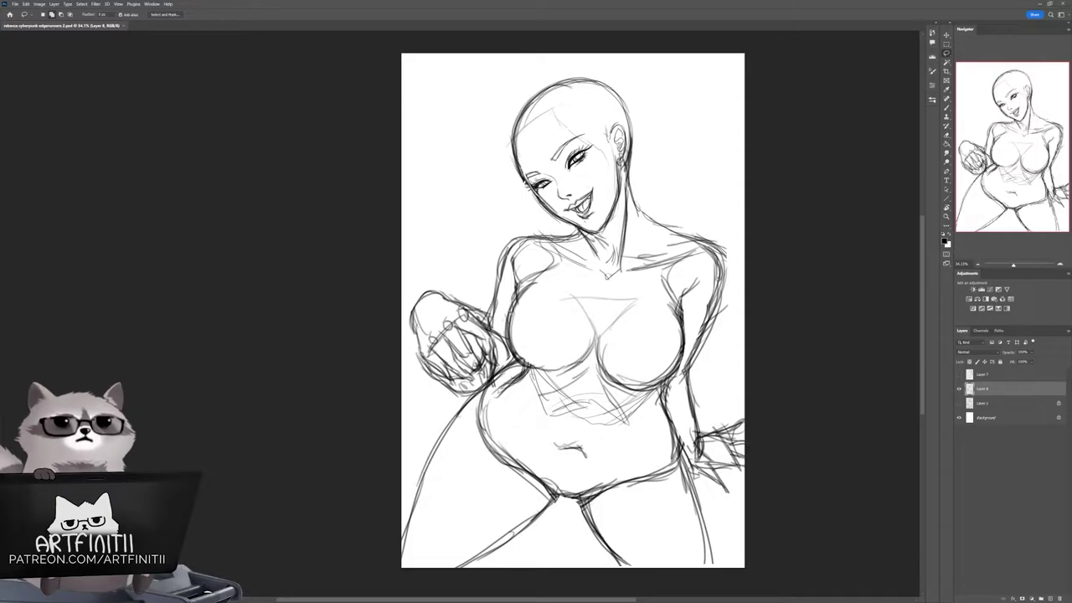
{"action": "key", "text": "ctrl+shift+x"}
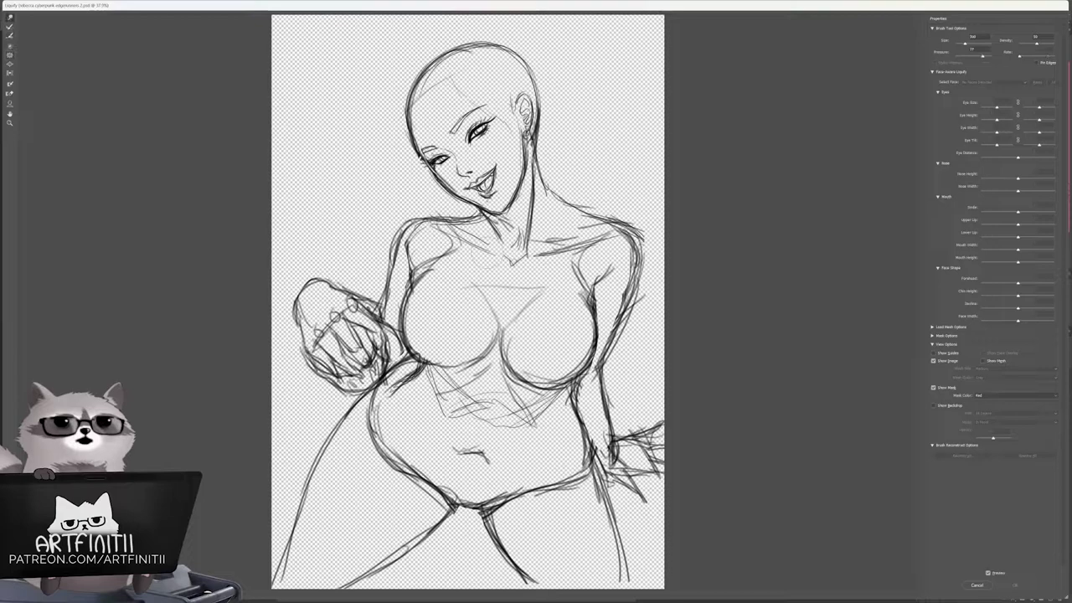
Step: Warp the sketch near the left shoulder and neck in Liquify, apply it, and save
{"action": "left_click_drag", "start_coordinate": [419, 201], "coordinate": [431, 231]}
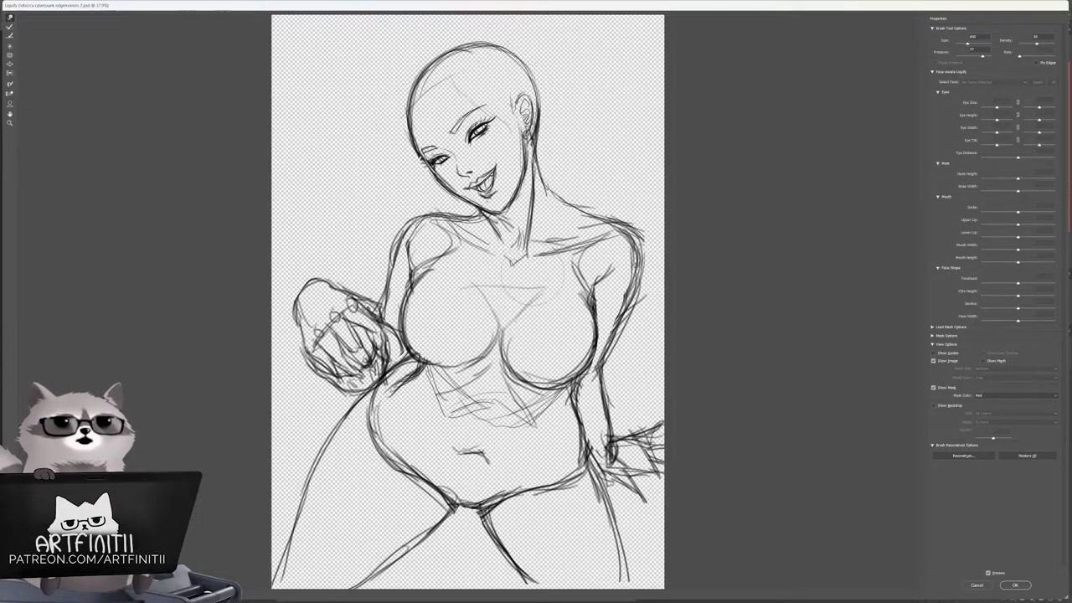
{"action": "key", "text": "Return"}
{"action": "key", "text": "ctrl+s"}
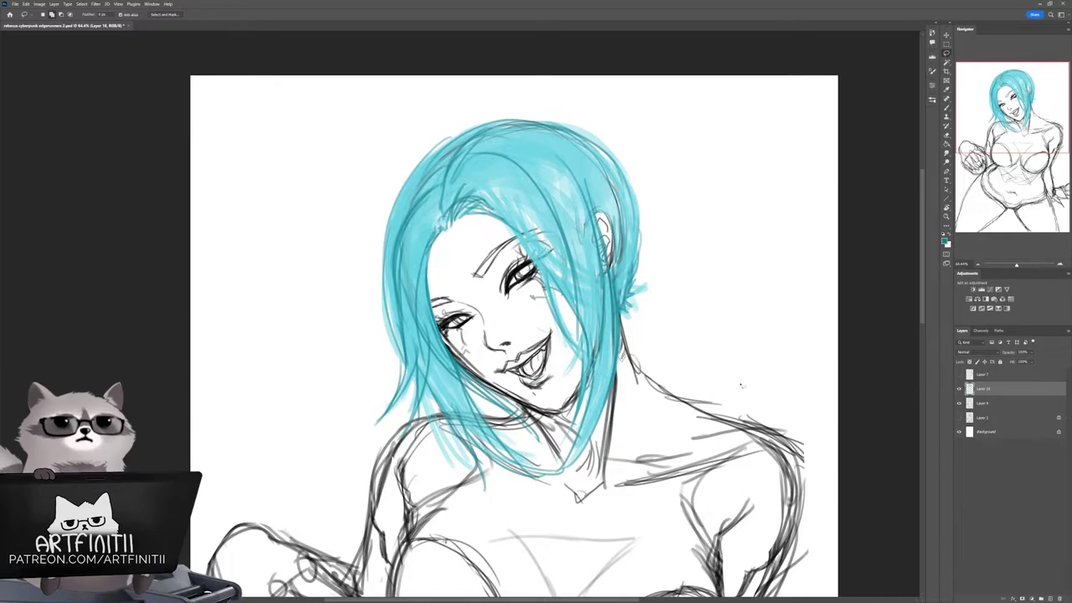
Step: Clear the bangs selection, make Layer 9 active, and ready the Brush for more hair
{"action": "scroll", "coordinate": [741, 385], "scroll_direction": "down", "scroll_amount": 5}
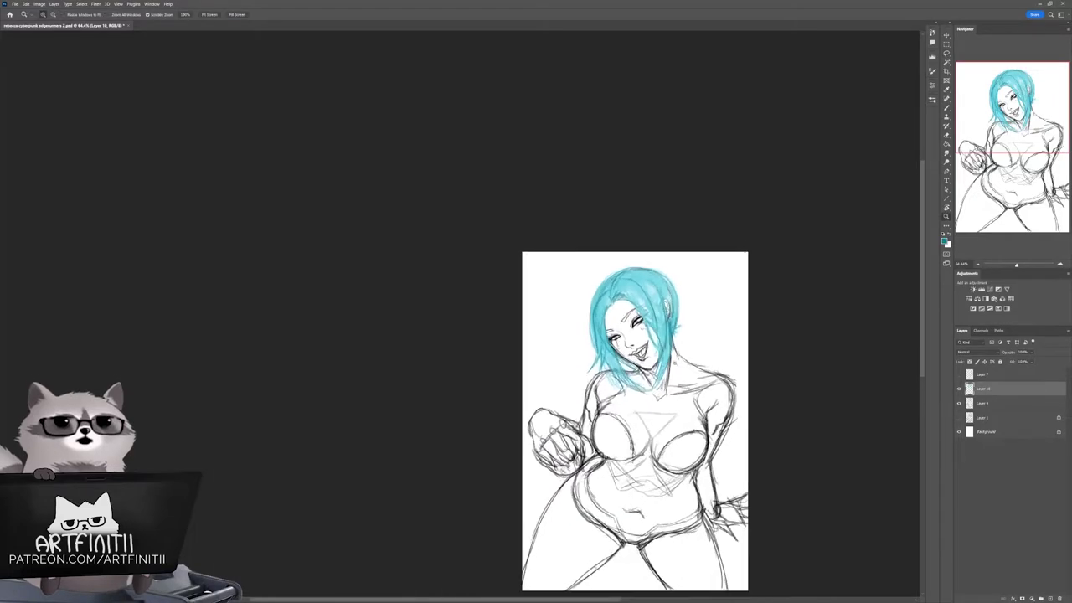
{"action": "scroll", "coordinate": [506, 136], "scroll_direction": "up", "scroll_amount": 6}
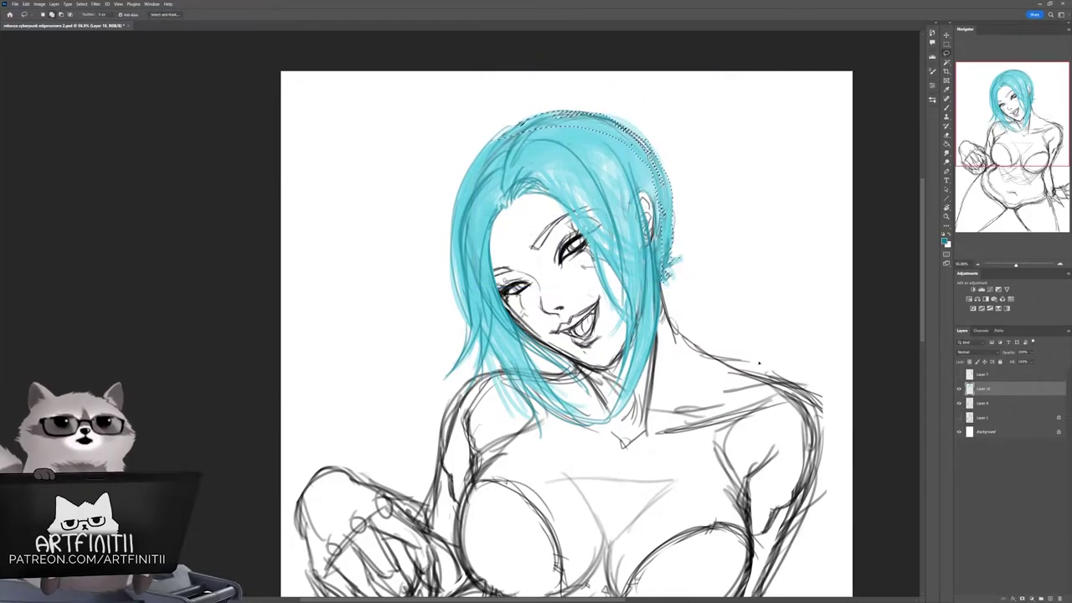
{"action": "key", "text": "ctrl+d"}
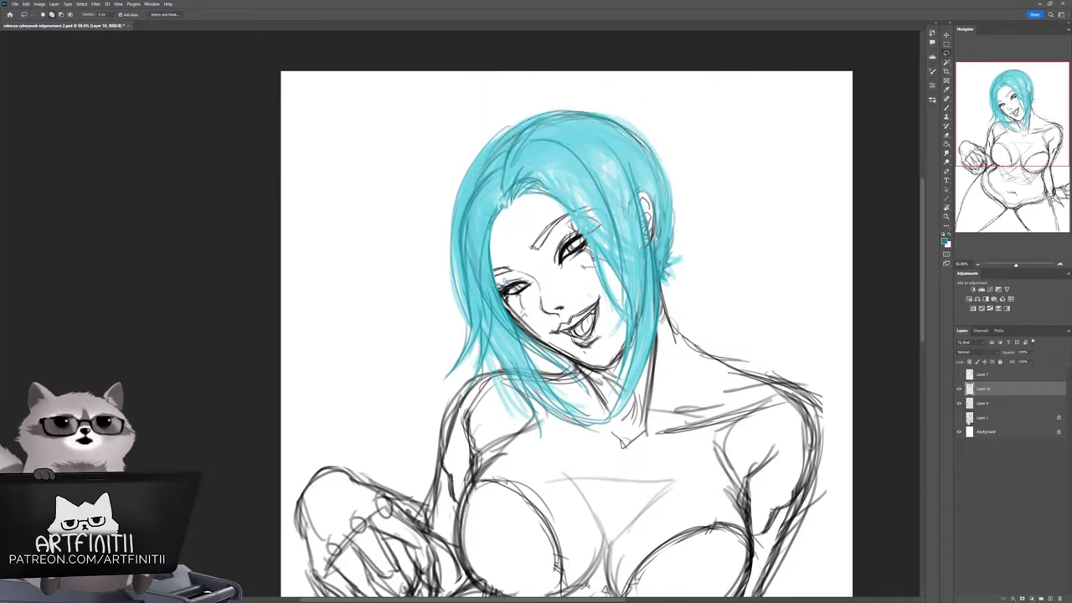
{"action": "key", "text": "alt+bracketleft"}
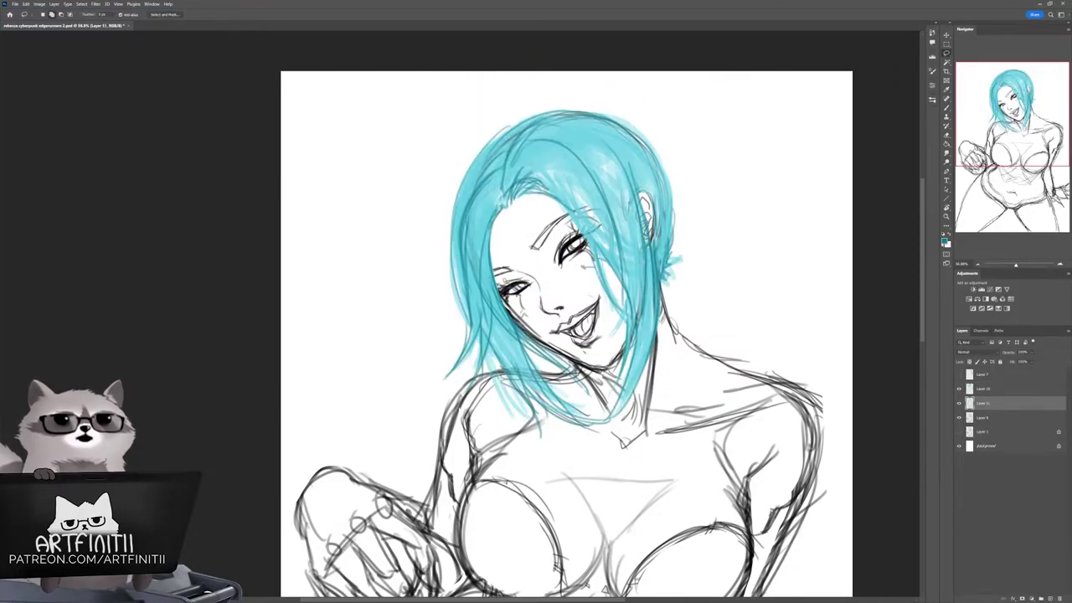
{"action": "key", "text": "b"}
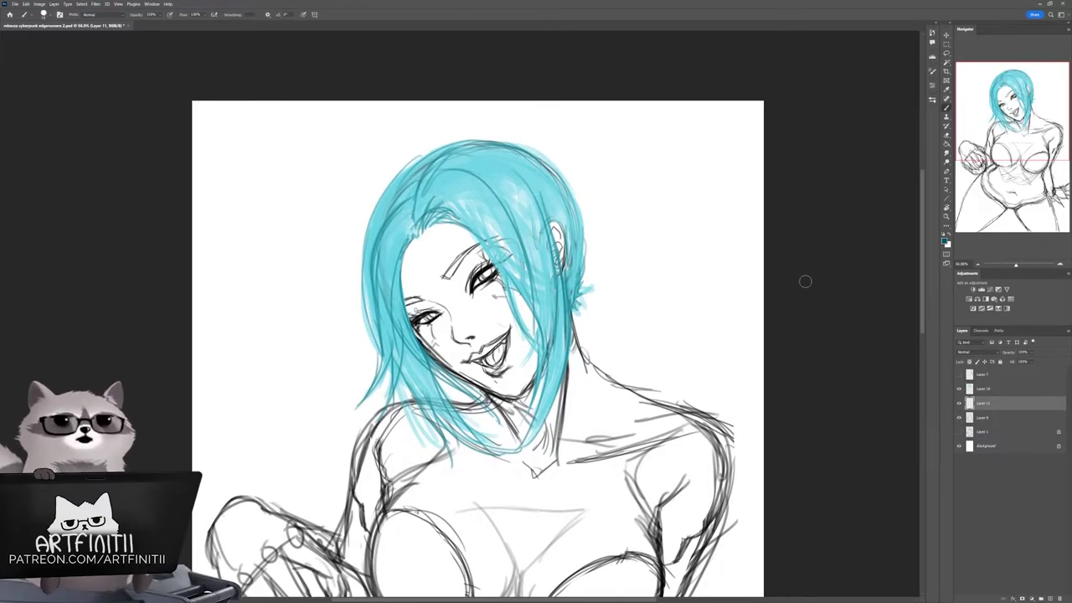
Step: Paint the right ponytail in dark teal from above the head down the side
{"action": "mouse_move", "coordinate": [485, 139]}
{"action": "left_mouse_down"}
{"action": "mouse_move", "coordinate": [536, 105]}
{"action": "mouse_move", "coordinate": [587, 167]}
{"action": "mouse_move", "coordinate": [694, 419]}
{"action": "left_mouse_up"}
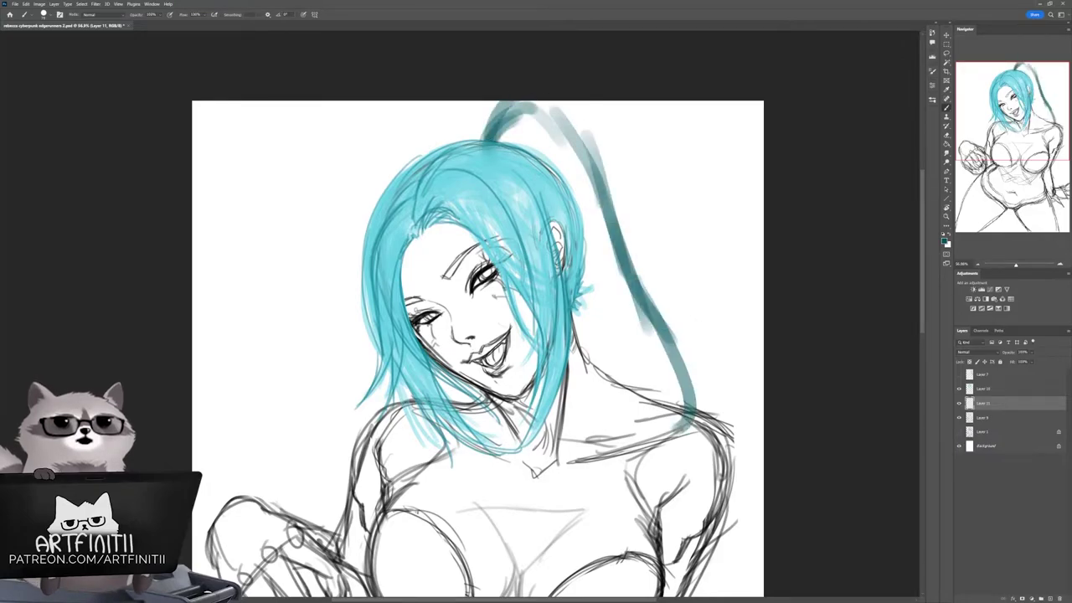
{"action": "left_click_drag", "start_coordinate": [586, 222], "coordinate": [615, 360]}
{"action": "left_click_drag", "start_coordinate": [586, 268], "coordinate": [670, 394]}
{"action": "mouse_move", "coordinate": [502, 118]}
{"action": "left_mouse_down"}
{"action": "mouse_move", "coordinate": [616, 281]}
{"action": "mouse_move", "coordinate": [619, 335]}
{"action": "left_mouse_up"}
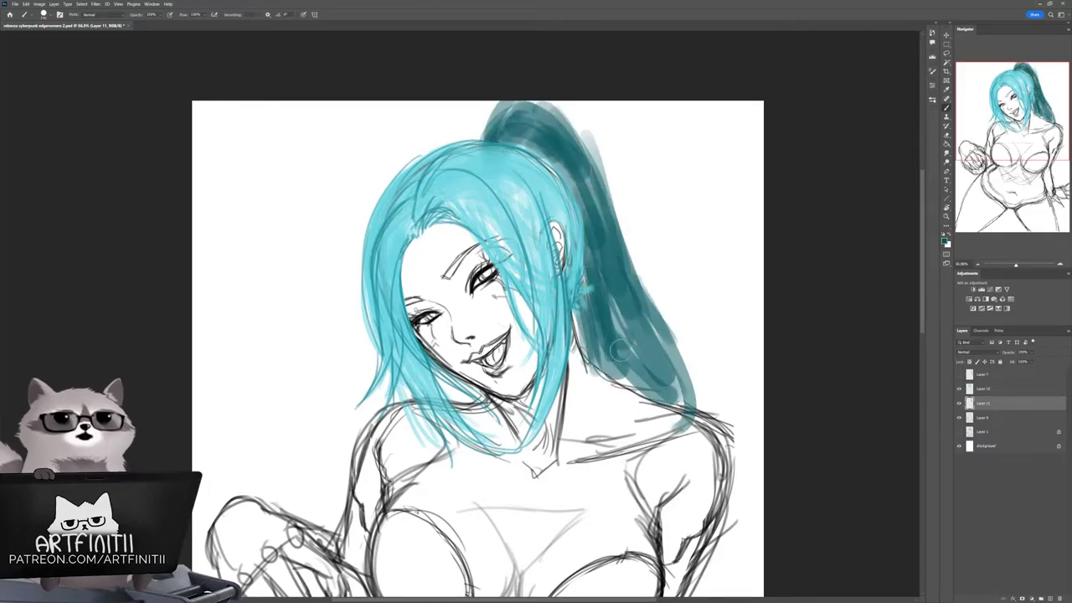
{"action": "left_click_drag", "start_coordinate": [586, 302], "coordinate": [662, 385]}
{"action": "left_click_drag", "start_coordinate": [503, 109], "coordinate": [620, 252]}
{"action": "left_click_drag", "start_coordinate": [599, 189], "coordinate": [712, 414]}
{"action": "left_click_drag", "start_coordinate": [670, 419], "coordinate": [646, 253]}
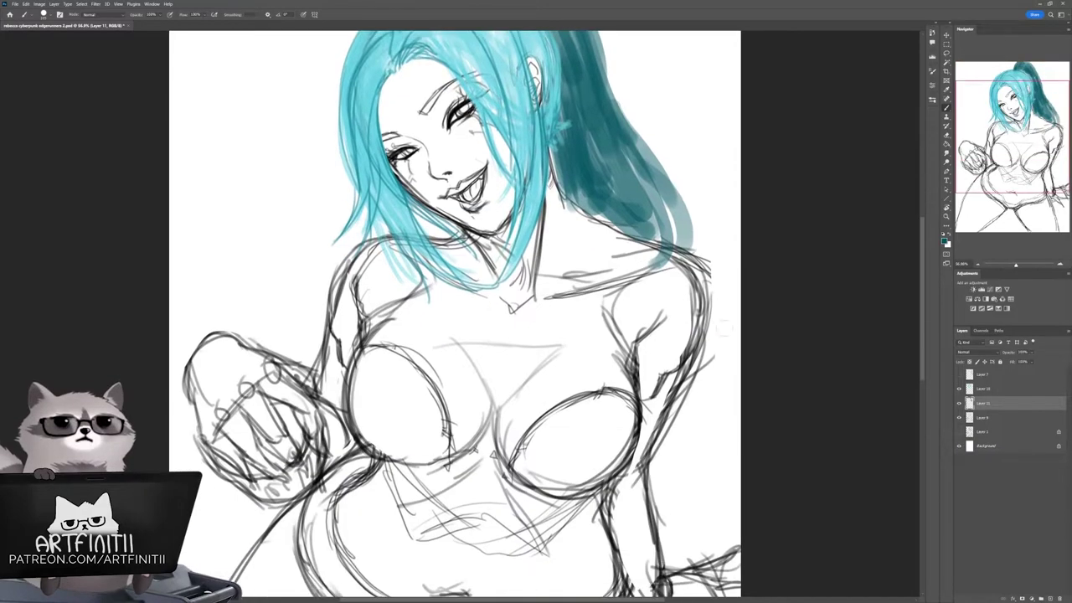
{"action": "left_click_drag", "start_coordinate": [737, 259], "coordinate": [704, 469]}
{"action": "left_click_drag", "start_coordinate": [707, 322], "coordinate": [632, 502]}
Step: Zoom out and build up more dark teal on the right ponytail
{"action": "key", "text": "ctrl+minus"}
{"action": "left_click_drag", "start_coordinate": [670, 218], "coordinate": [720, 335]}
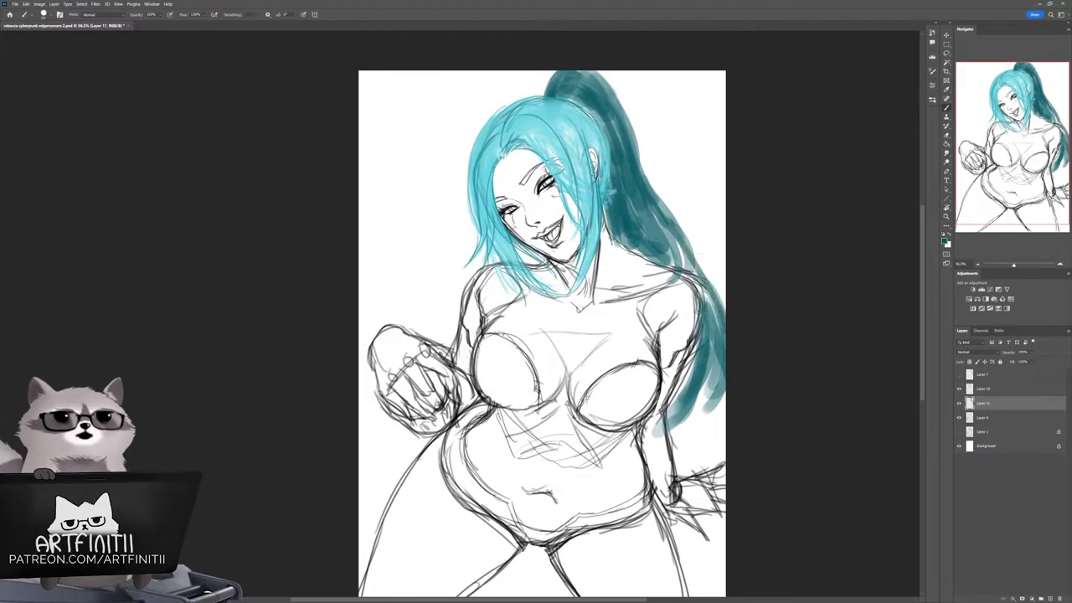
{"action": "left_click_drag", "start_coordinate": [628, 125], "coordinate": [720, 318]}
{"action": "left_click_drag", "start_coordinate": [536, 335], "coordinate": [563, 318]}
{"action": "mouse_move", "coordinate": [704, 343]}
{"action": "left_mouse_down"}
{"action": "mouse_move", "coordinate": [736, 423]}
{"action": "mouse_move", "coordinate": [765, 446]}
{"action": "left_mouse_up"}
Step: Lasso along the right ponytail's outer edge, then try and undo a guide stroke beside the head
{"action": "key", "text": "l"}
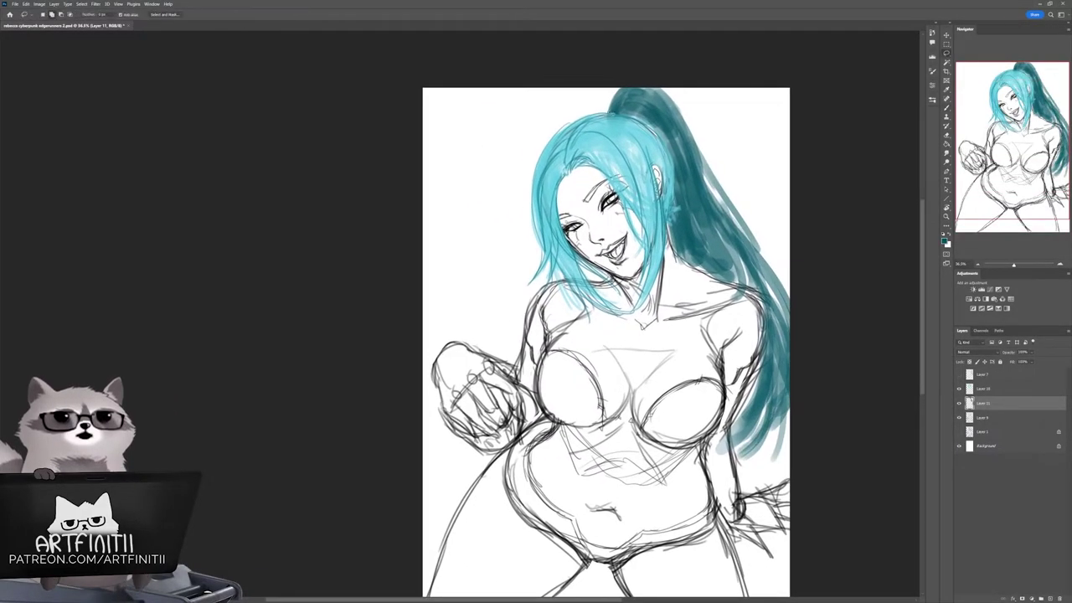
{"action": "mouse_move", "coordinate": [801, 346]}
{"action": "left_mouse_down"}
{"action": "mouse_move", "coordinate": [646, 43]}
{"action": "mouse_move", "coordinate": [604, 94]}
{"action": "mouse_move", "coordinate": [575, 80]}
{"action": "left_mouse_up"}
{"action": "key", "text": "ctrl+d"}
{"action": "key", "text": "b"}
{"action": "mouse_move", "coordinate": [512, 128]}
{"action": "left_mouse_down"}
{"action": "mouse_move", "coordinate": [483, 140]}
{"action": "mouse_move", "coordinate": [469, 277]}
{"action": "mouse_move", "coordinate": [480, 255]}
{"action": "left_mouse_up"}
{"action": "key", "text": "ctrl+z"}
Step: Paint and darken the left ponytail in teal down the side of the head
{"action": "mouse_move", "coordinate": [485, 211]}
{"action": "left_mouse_down"}
{"action": "mouse_move", "coordinate": [459, 348]}
{"action": "mouse_move", "coordinate": [471, 356]}
{"action": "left_mouse_up"}
{"action": "left_click_drag", "start_coordinate": [501, 113], "coordinate": [475, 339]}
{"action": "left_click_drag", "start_coordinate": [483, 270], "coordinate": [464, 353]}
{"action": "mouse_move", "coordinate": [506, 199]}
{"action": "left_mouse_down"}
{"action": "mouse_move", "coordinate": [467, 351]}
{"action": "mouse_move", "coordinate": [471, 290]}
{"action": "left_mouse_up"}
{"action": "left_click_drag", "start_coordinate": [533, 238], "coordinate": [501, 296]}
{"action": "left_click_drag", "start_coordinate": [494, 113], "coordinate": [477, 241]}
{"action": "left_click_drag", "start_coordinate": [519, 107], "coordinate": [482, 176]}
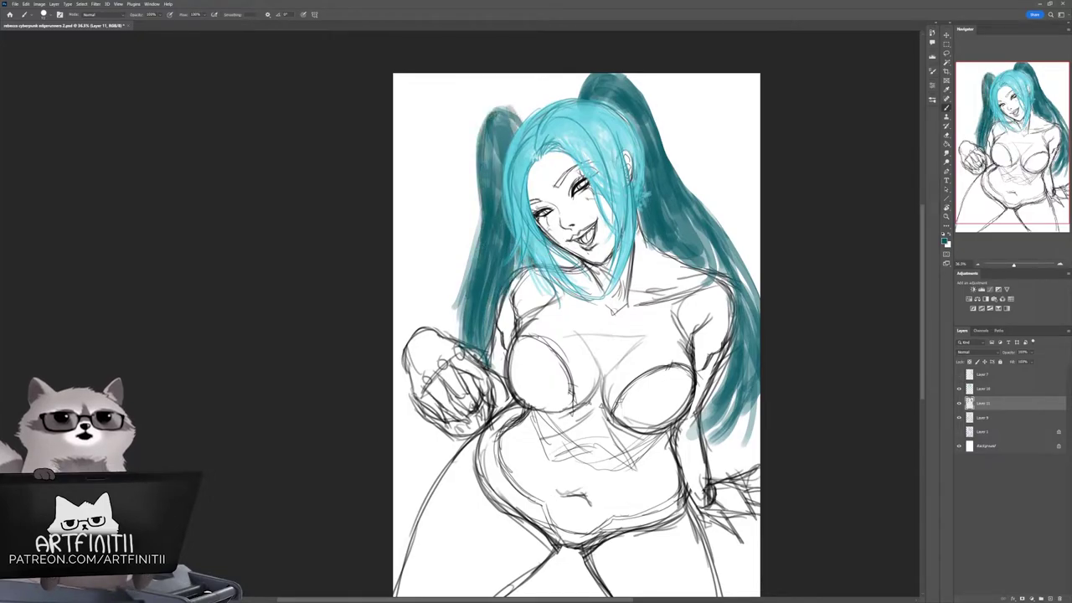
{"action": "mouse_move", "coordinate": [586, 335]}
{"action": "left_mouse_down"}
{"action": "mouse_move", "coordinate": [624, 315]}
{"action": "mouse_move", "coordinate": [603, 293]}
{"action": "mouse_move", "coordinate": [579, 296]}
{"action": "left_mouse_up"}
Step: Add more teal to the left ponytail and the crown of the head
{"action": "left_click_drag", "start_coordinate": [712, 138], "coordinate": [741, 247]}
{"action": "left_click_drag", "start_coordinate": [586, 335], "coordinate": [648, 344]}
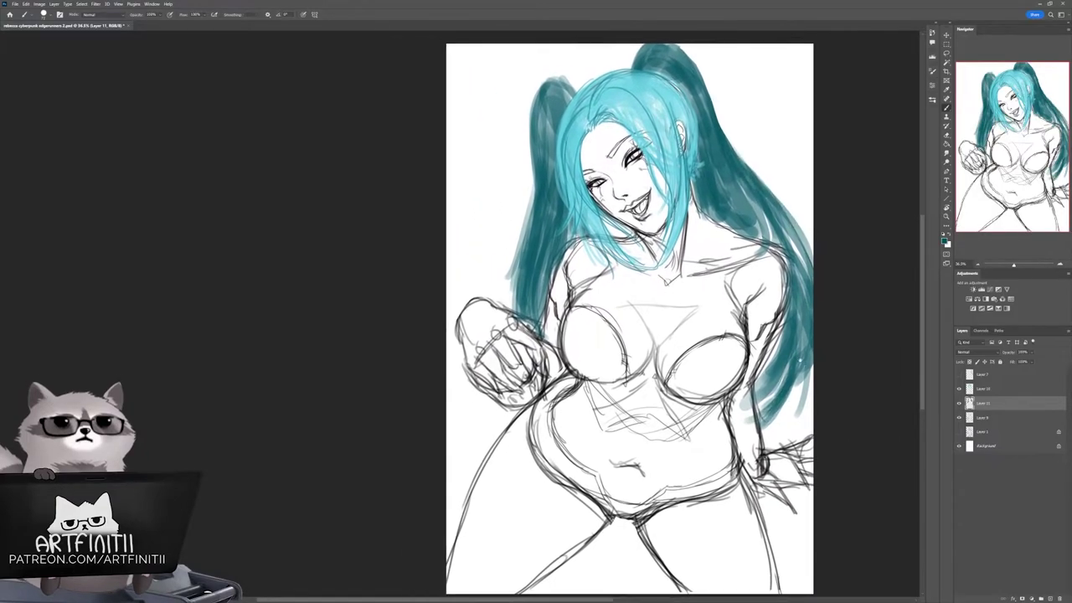
{"action": "left_click_drag", "start_coordinate": [536, 172], "coordinate": [489, 315]}
{"action": "left_click_drag", "start_coordinate": [536, 150], "coordinate": [494, 290]}
{"action": "left_click_drag", "start_coordinate": [542, 106], "coordinate": [530, 193]}
{"action": "left_click_drag", "start_coordinate": [582, 77], "coordinate": [561, 92]}
{"action": "left_click_drag", "start_coordinate": [649, 345], "coordinate": [604, 398]}
{"action": "left_click_drag", "start_coordinate": [586, 335], "coordinate": [566, 277]}
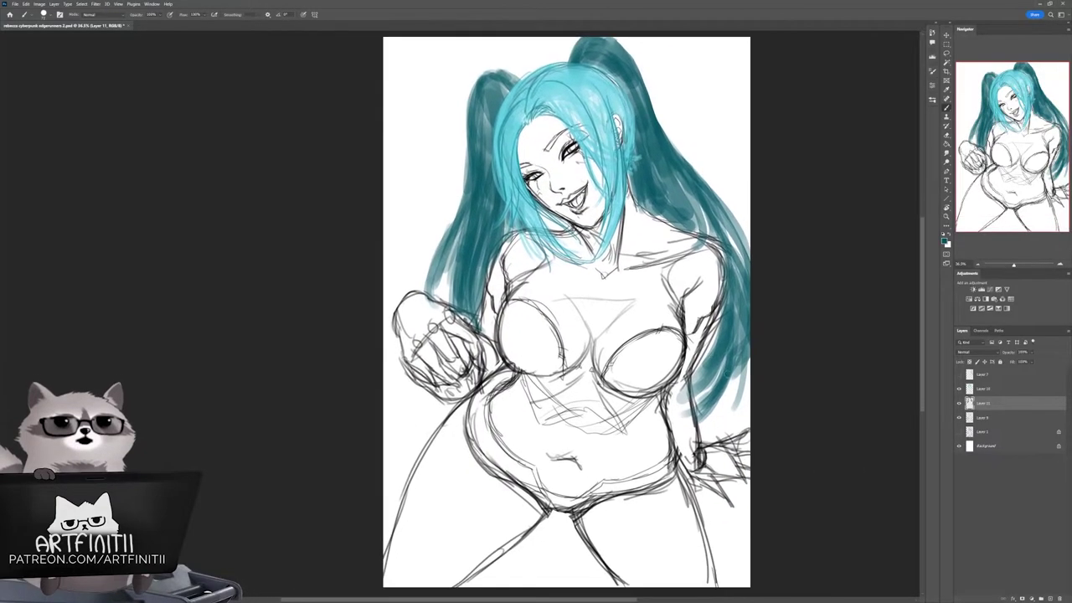
{"action": "mouse_move", "coordinate": [587, 335]}
{"action": "left_mouse_down"}
{"action": "mouse_move", "coordinate": [624, 352]}
{"action": "mouse_move", "coordinate": [641, 329]}
{"action": "mouse_move", "coordinate": [584, 312]}
{"action": "mouse_move", "coordinate": [572, 361]}
{"action": "left_mouse_up"}
{"action": "key", "text": "ctrl+d"}
{"action": "key", "text": "b"}
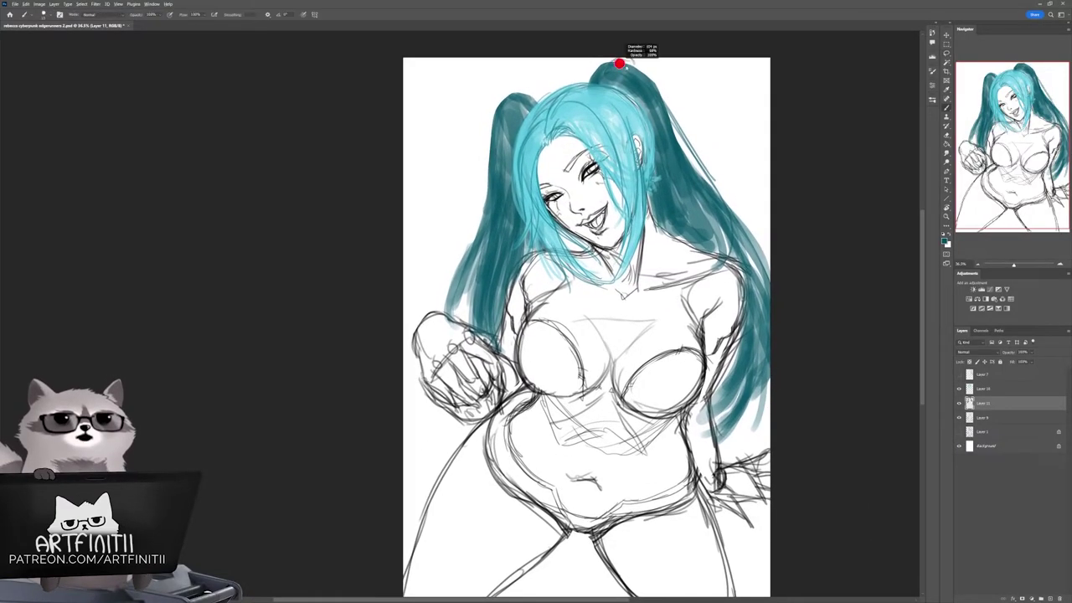
Step: Flip the canvas horizontally to check the ponytails, then make Layer 10 active
{"action": "left_click_drag", "start_coordinate": [796, 371], "coordinate": [879, 377]}
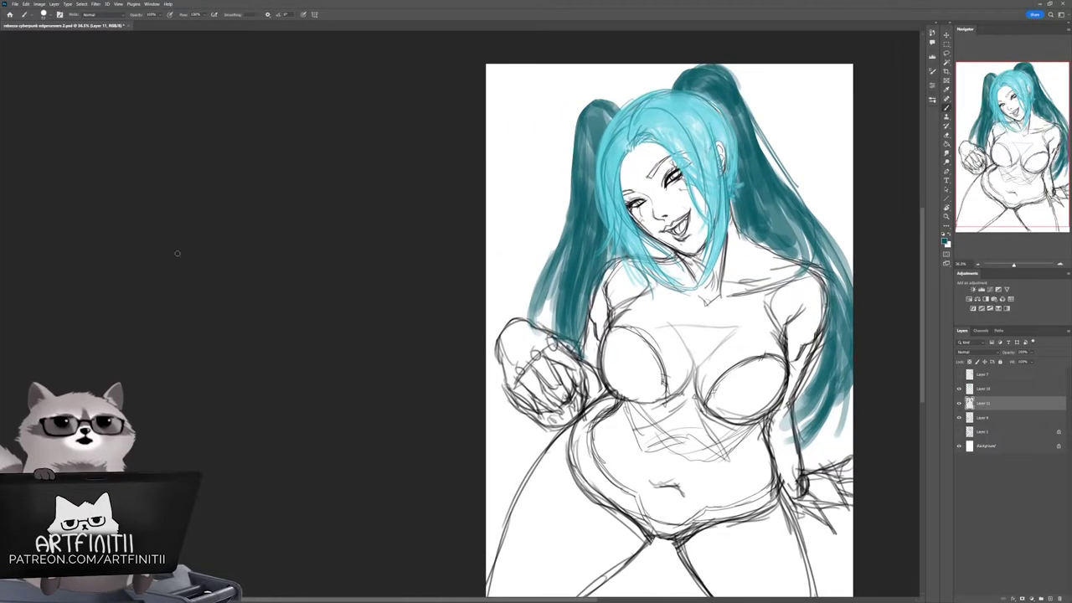
{"action": "left_click", "coordinate": [118, 3]}
{"action": "left_click", "coordinate": [138, 113]}
{"action": "left_click_drag", "start_coordinate": [557, 115], "coordinate": [657, 198]}
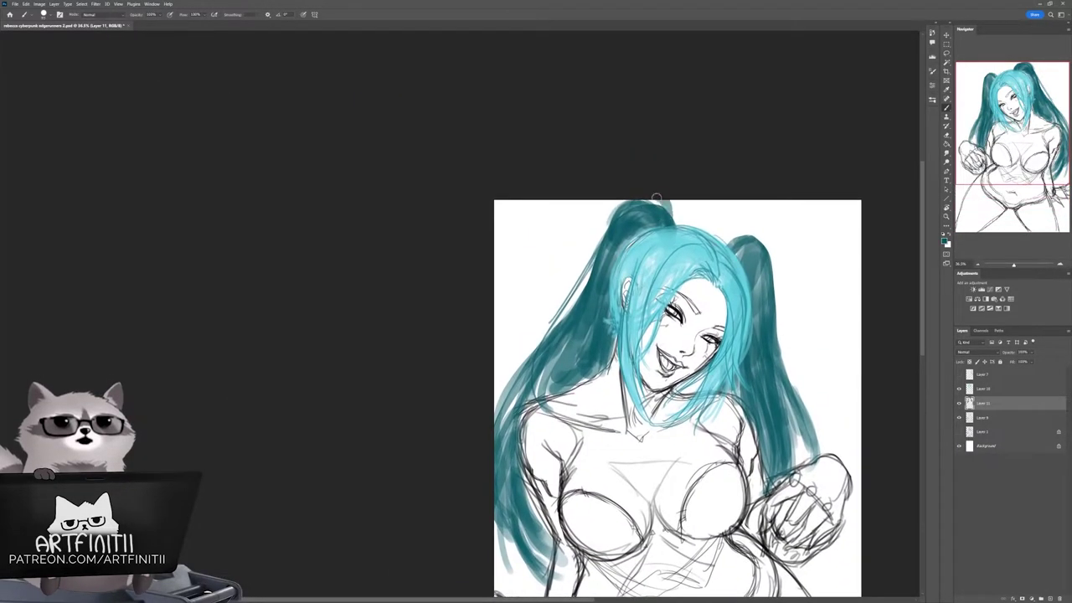
{"action": "mouse_move", "coordinate": [803, 368]}
{"action": "left_mouse_down"}
{"action": "mouse_move", "coordinate": [751, 371]}
{"action": "mouse_move", "coordinate": [803, 382]}
{"action": "mouse_move", "coordinate": [783, 372]}
{"action": "left_mouse_up"}
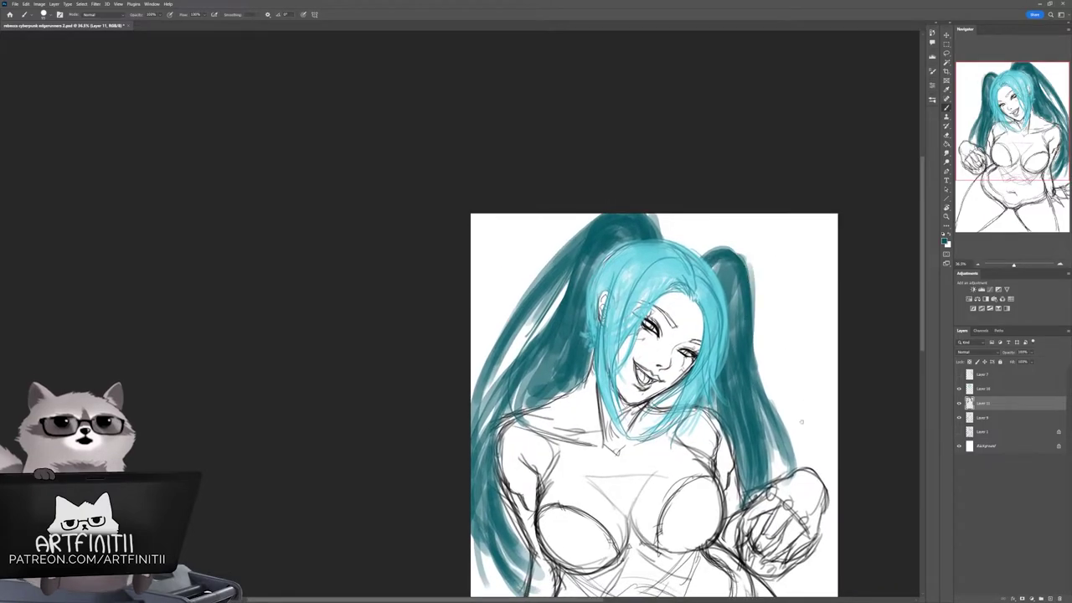
{"action": "left_click_drag", "start_coordinate": [802, 422], "coordinate": [784, 364]}
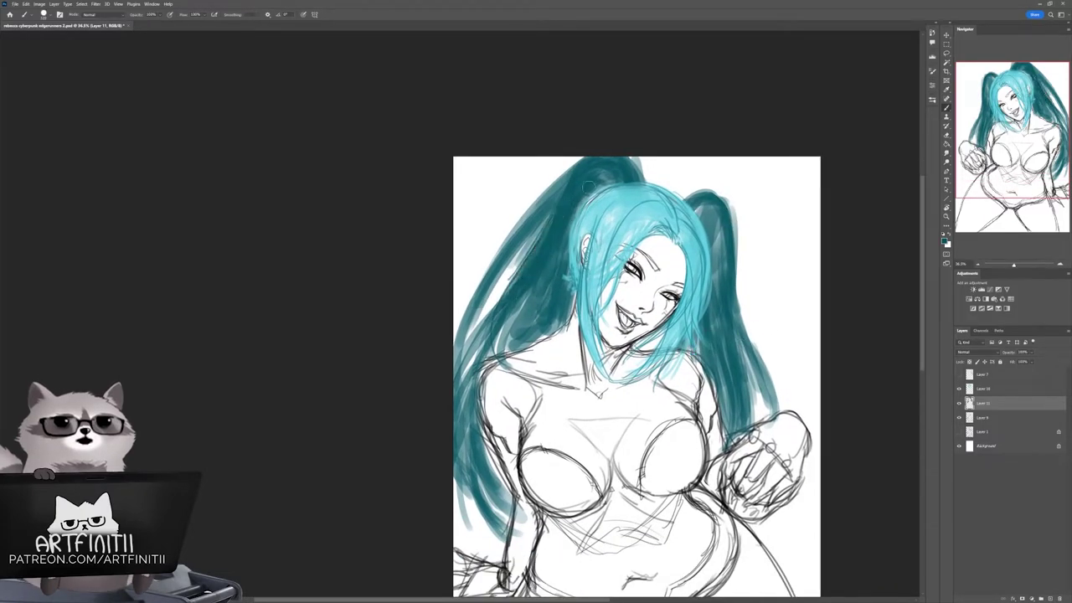
{"action": "mouse_move", "coordinate": [539, 265]}
{"action": "left_mouse_down"}
{"action": "mouse_move", "coordinate": [581, 229]}
{"action": "mouse_move", "coordinate": [545, 223]}
{"action": "mouse_move", "coordinate": [574, 170]}
{"action": "mouse_move", "coordinate": [594, 193]}
{"action": "mouse_move", "coordinate": [583, 202]}
{"action": "left_mouse_up"}
{"action": "key", "text": "alt+bracketright"}
{"action": "key", "text": "l"}
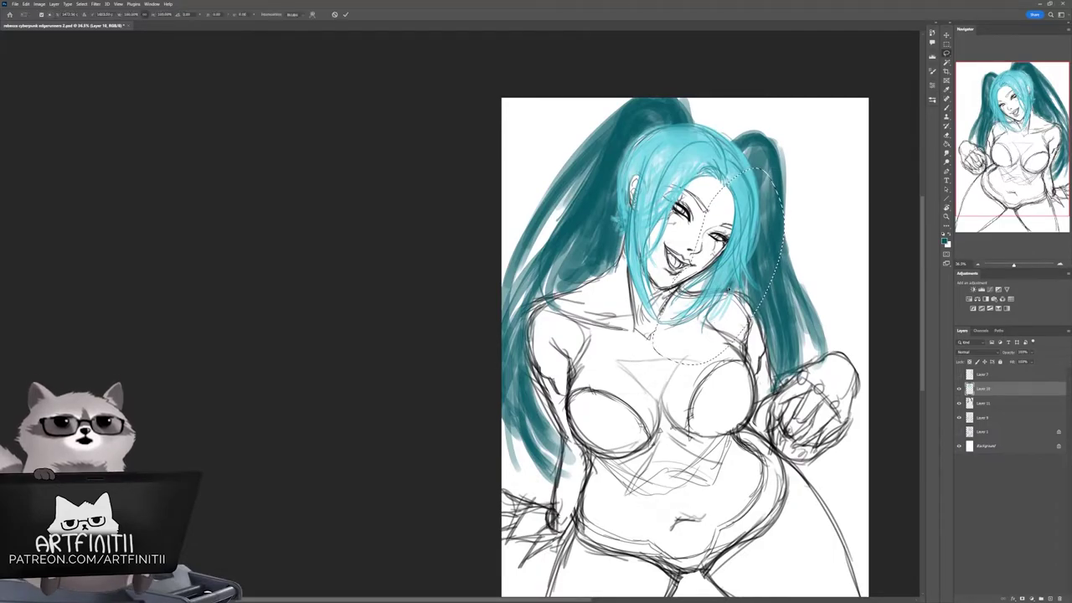
Step: Free-transform the selected cyan bangs, commit the change and deselect
{"action": "key", "text": "ctrl+t"}
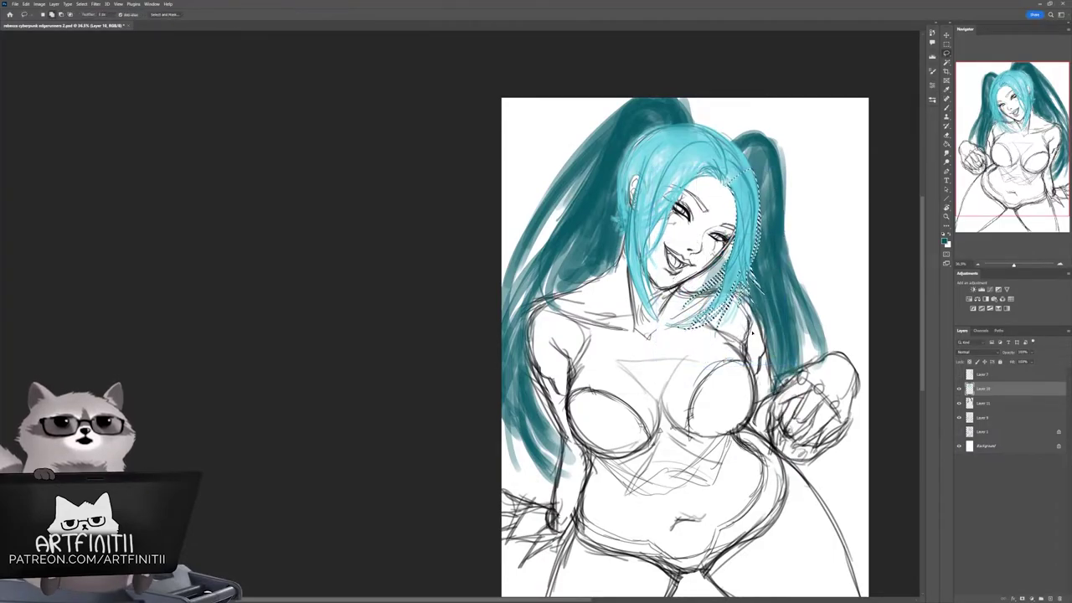
{"action": "scroll", "coordinate": [655, 215], "scroll_direction": "up", "scroll_amount": 3}
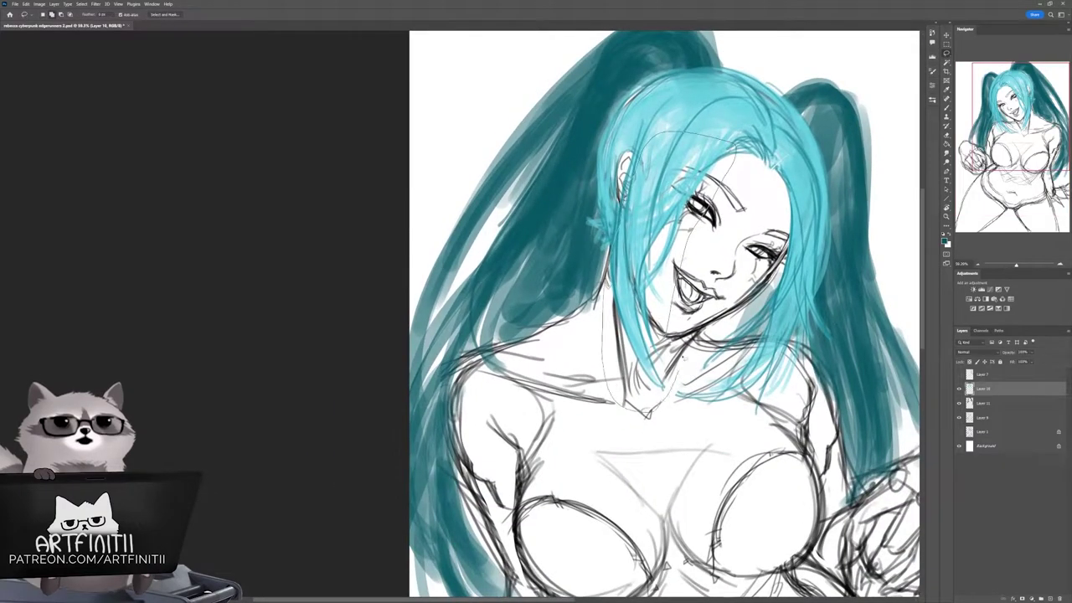
{"action": "right_click", "coordinate": [608, 394]}
{"action": "left_click", "coordinate": [636, 465]}
{"action": "key", "text": "Return"}
{"action": "key", "text": "ctrl+d"}
{"action": "scroll", "coordinate": [665, 314], "scroll_direction": "down", "scroll_amount": 2}
{"action": "scroll", "coordinate": [665, 314], "scroll_direction": "up", "scroll_amount": 1}
Step: Try a second hair transform, cancel it, and test a selection around the face and right bangs
{"action": "key", "text": "ctrl+t"}
{"action": "right_click", "coordinate": [734, 255]}
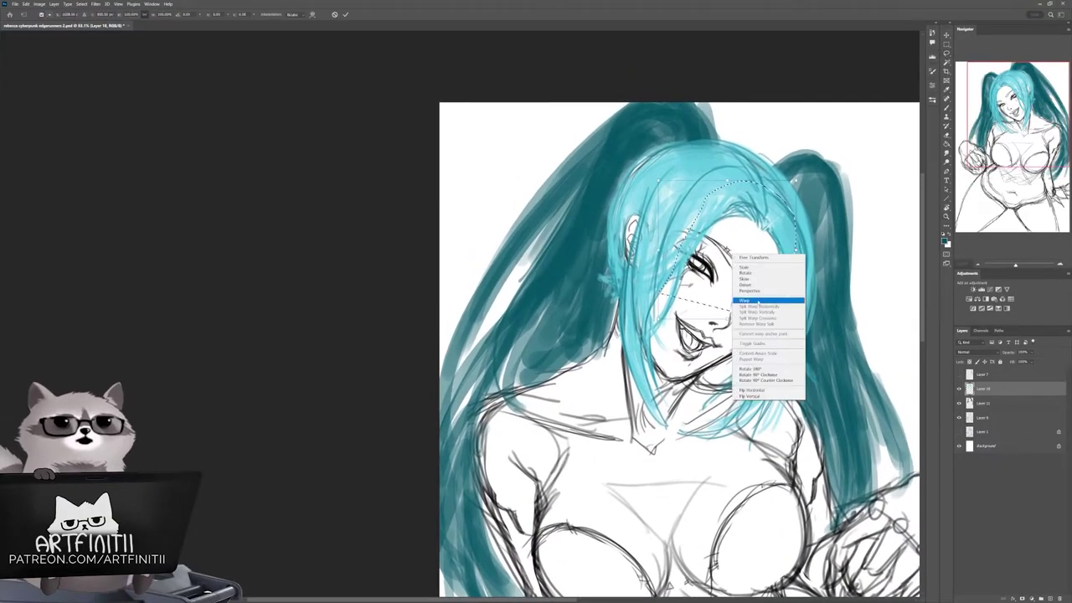
{"action": "key", "text": "Return"}
{"action": "key", "text": "ctrl+d"}
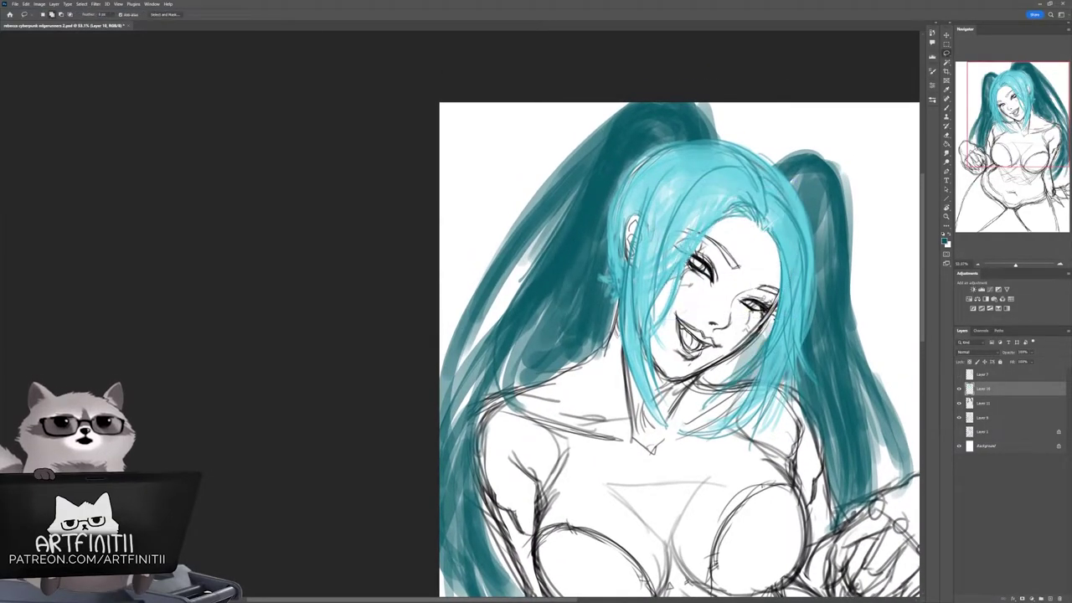
{"action": "left_click_drag", "start_coordinate": [766, 222], "coordinate": [737, 268]}
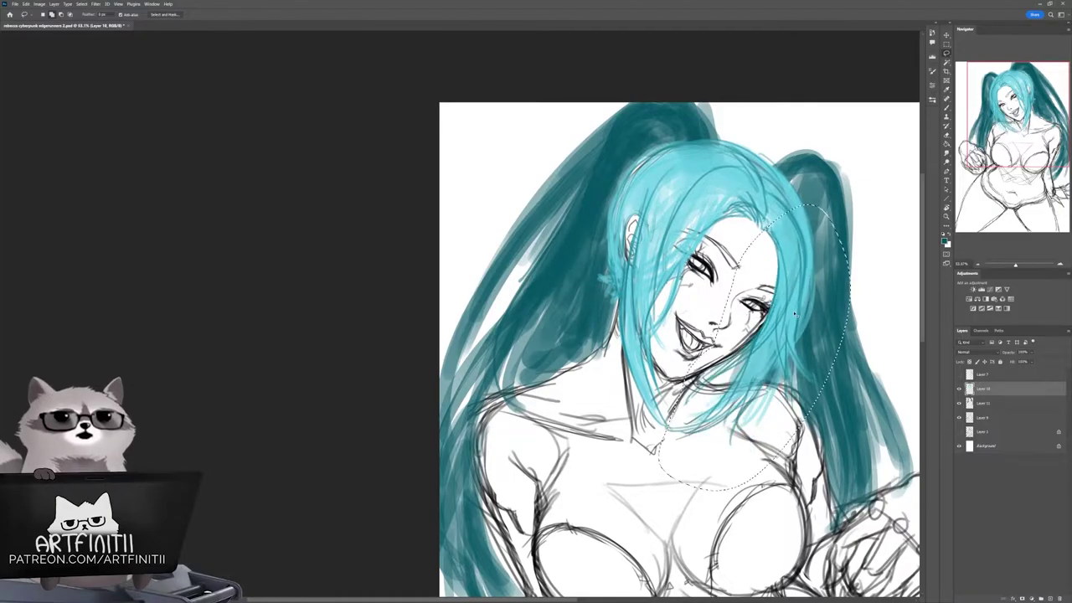
{"action": "key", "text": "ctrl+d"}
{"action": "scroll", "coordinate": [679, 348], "scroll_direction": "down", "scroll_amount": 3}
{"action": "scroll", "coordinate": [679, 348], "scroll_direction": "up", "scroll_amount": 3}
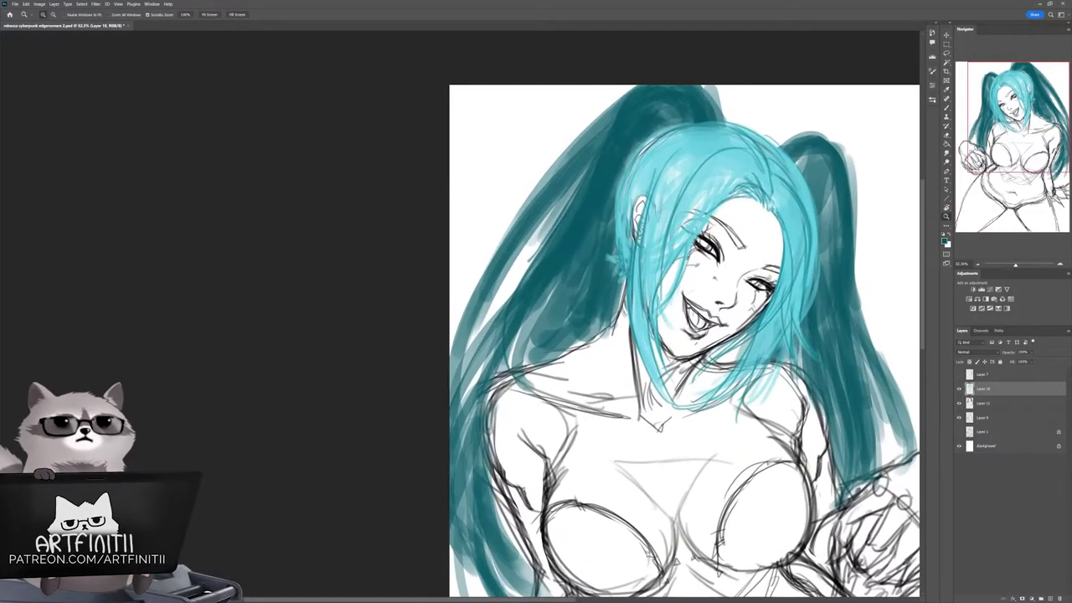
Step: Select the front hair around the face and nudge it slightly right with Free Transform
{"action": "left_click_drag", "start_coordinate": [589, 359], "coordinate": [592, 373]}
{"action": "right_click", "coordinate": [672, 159]}
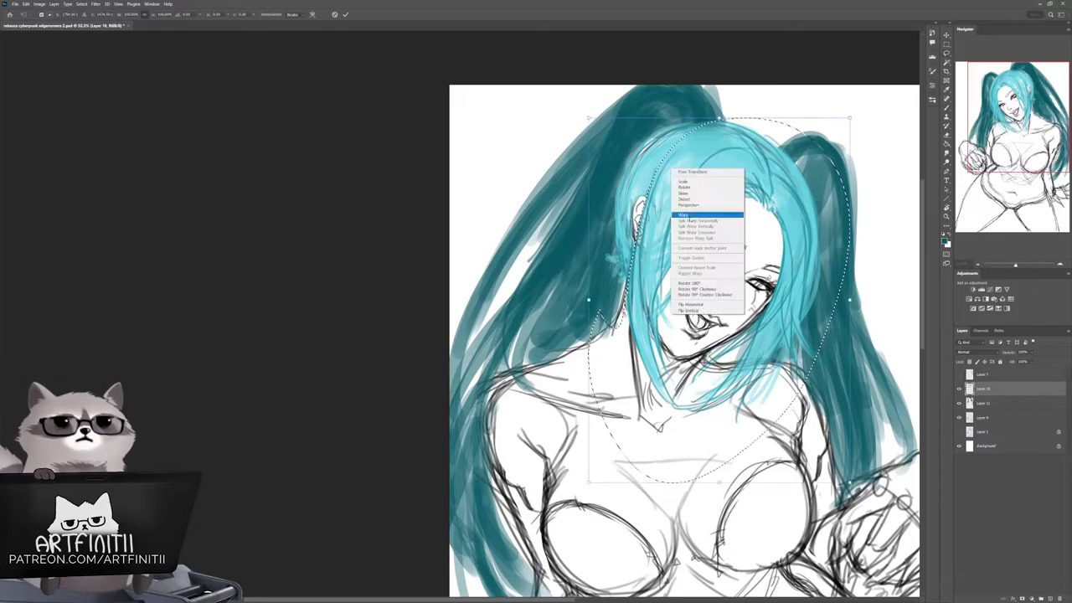
{"action": "left_click", "coordinate": [700, 245]}
{"action": "left_click_drag", "start_coordinate": [748, 218], "coordinate": [751, 217]}
{"action": "key", "text": "Return"}
Step: Lasso the front hair, deselect it, and return to the Brush with the view shifted right
{"action": "key", "text": "l"}
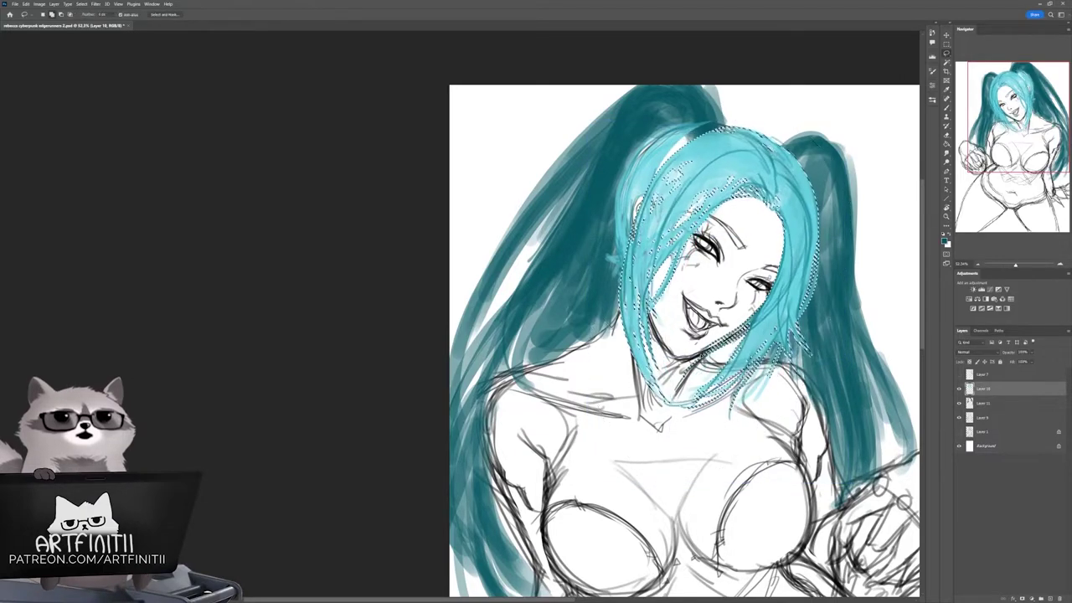
{"action": "left_click_drag", "start_coordinate": [712, 121], "coordinate": [603, 335]}
{"action": "key", "text": "ctrl+d"}
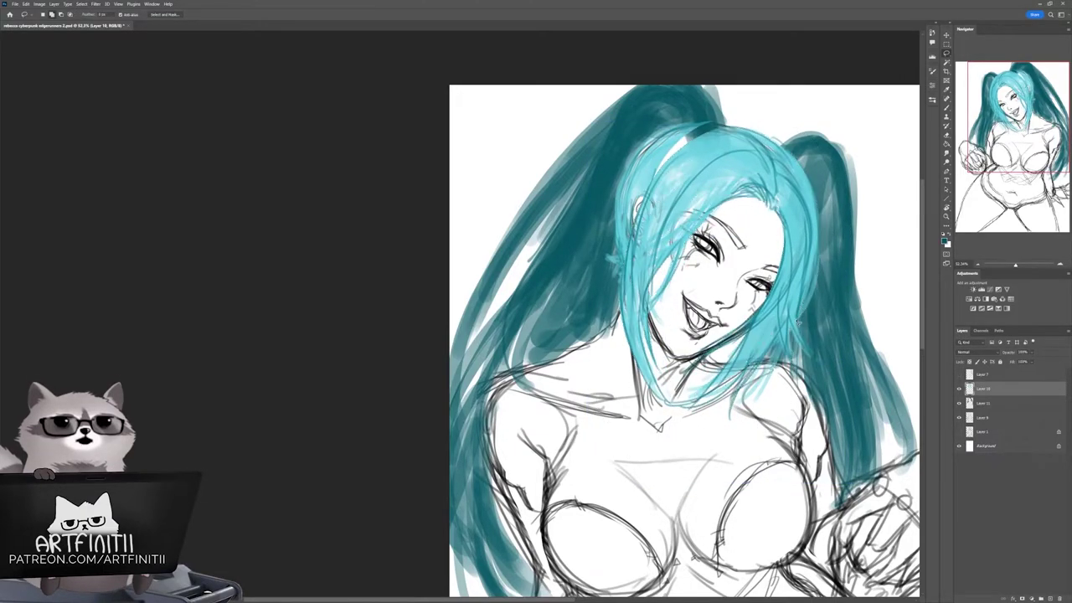
{"action": "key", "text": "b"}
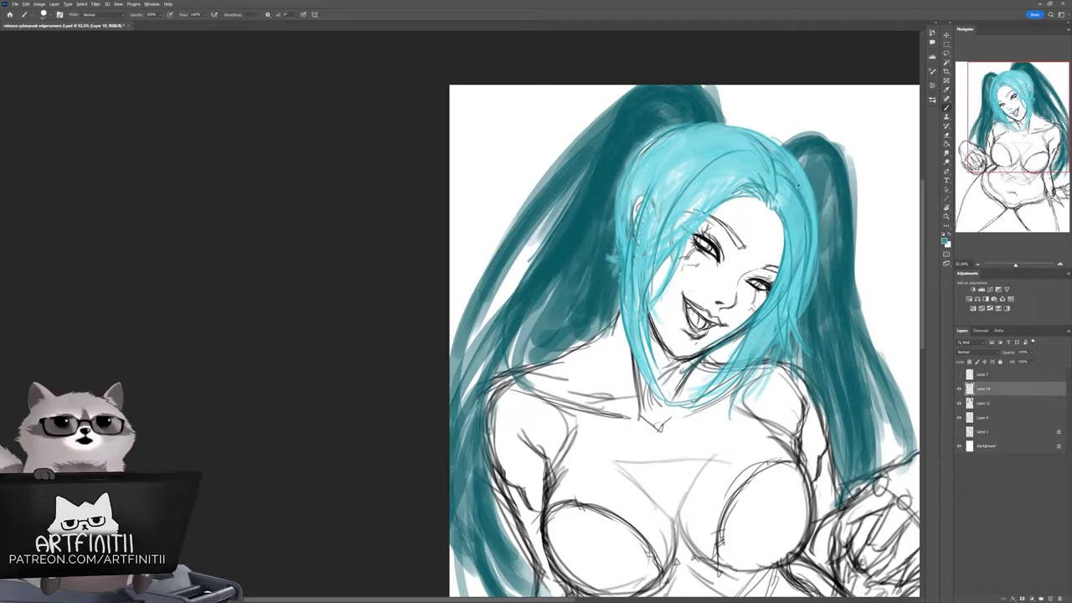
{"action": "scroll", "coordinate": [684, 342], "scroll_direction": "up", "scroll_amount": 2}
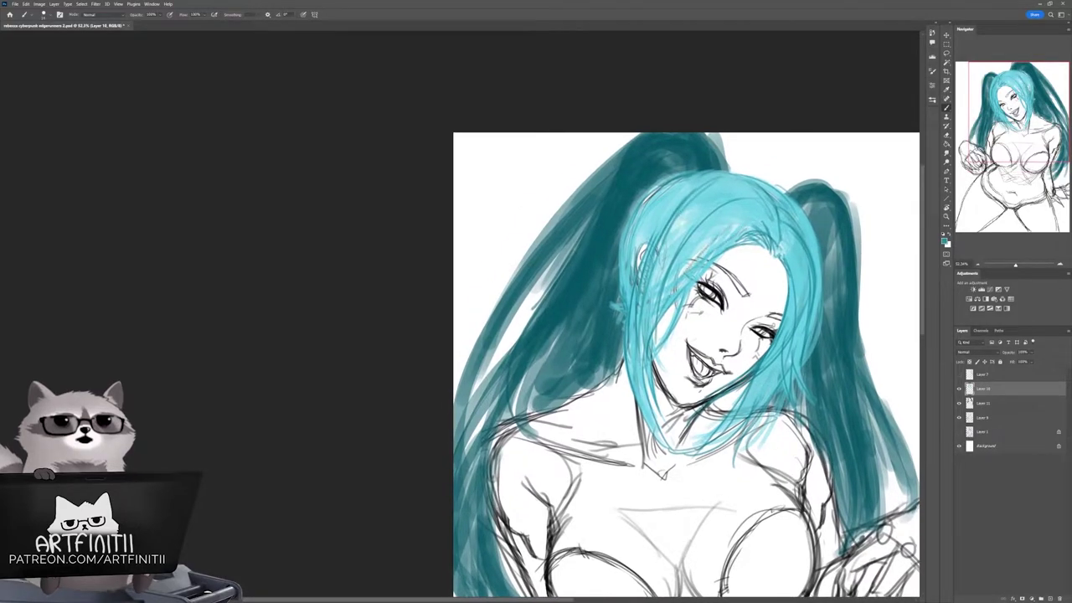
{"action": "scroll", "coordinate": [685, 342], "scroll_direction": "down", "scroll_amount": 2}
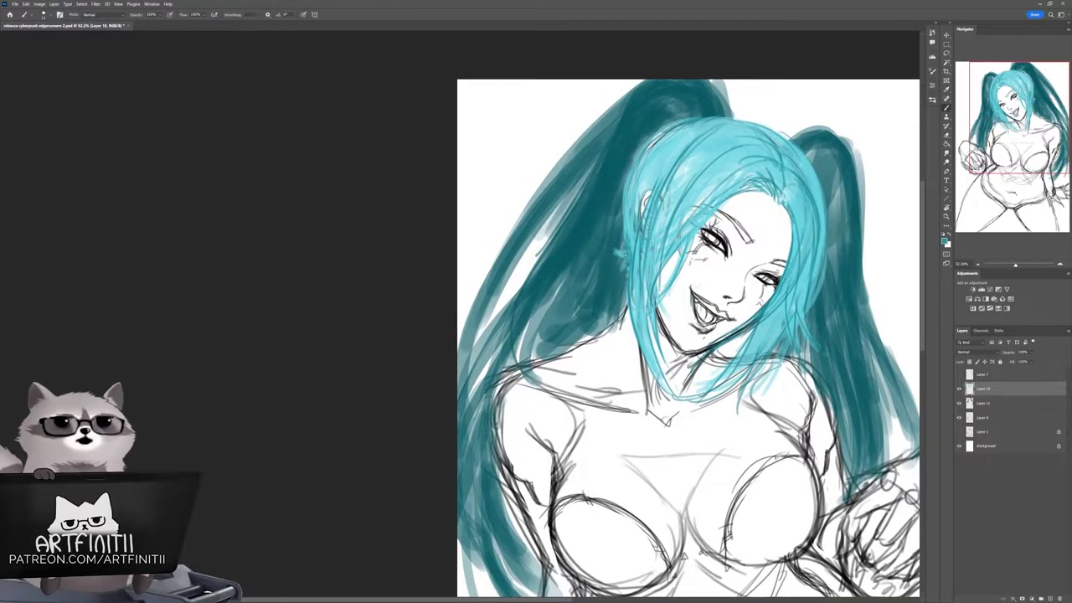
{"action": "left_click_drag", "start_coordinate": [685, 342], "coordinate": [714, 351]}
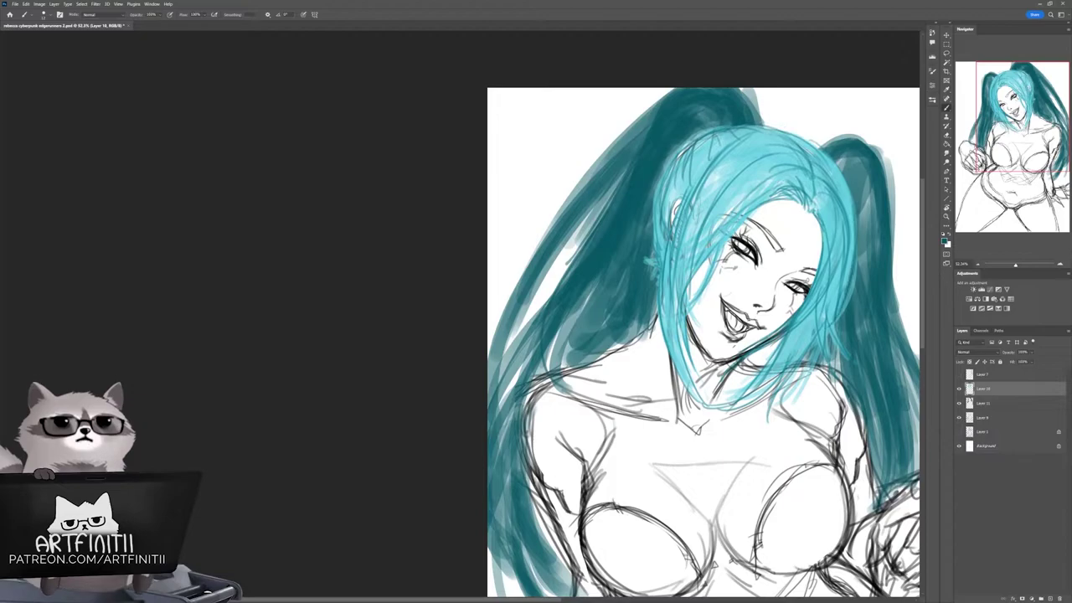
Step: Zoom out to the whole figure and lasso the left ponytail on Layer 11
{"action": "scroll", "coordinate": [701, 329], "scroll_direction": "down", "scroll_amount": 1}
{"action": "key", "text": "z"}
{"action": "left_click_drag", "start_coordinate": [676, 109], "coordinate": [603, 109]}
{"action": "left_click", "coordinate": [969, 402]}
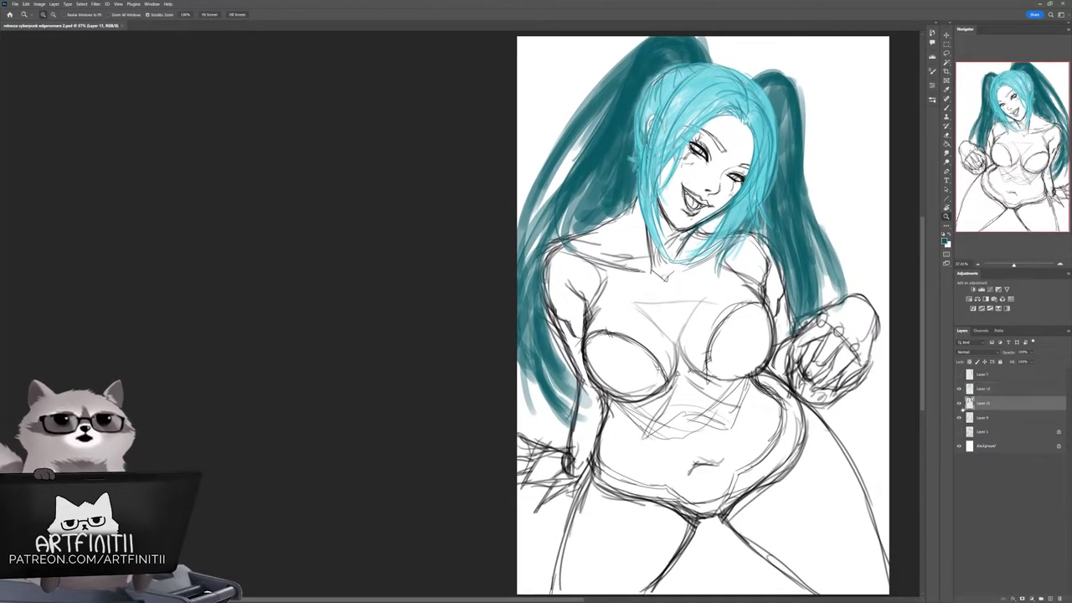
{"action": "key", "text": "l"}
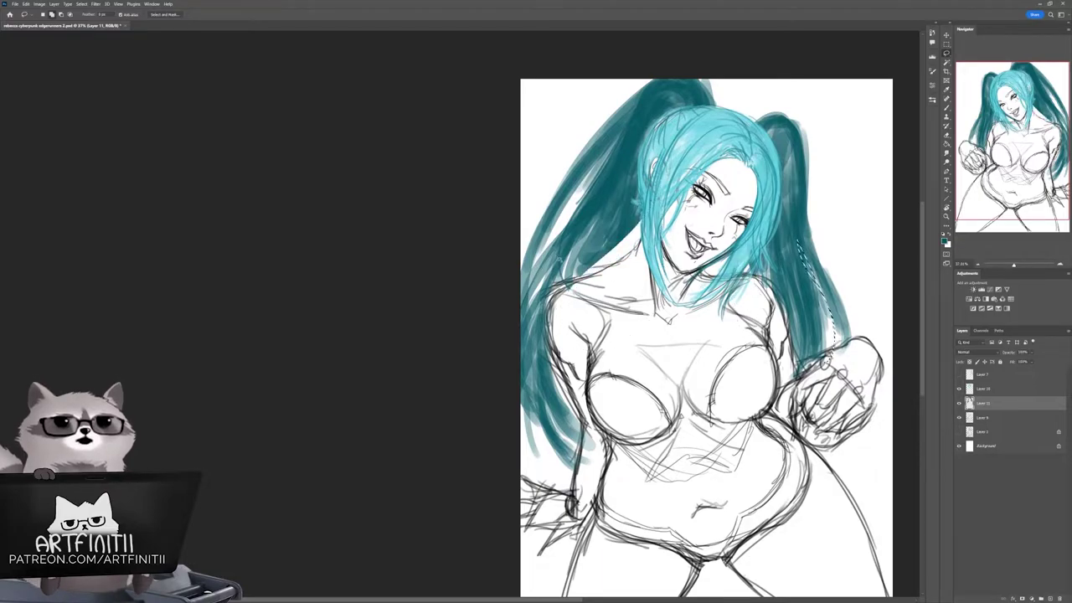
{"action": "key", "text": "b"}
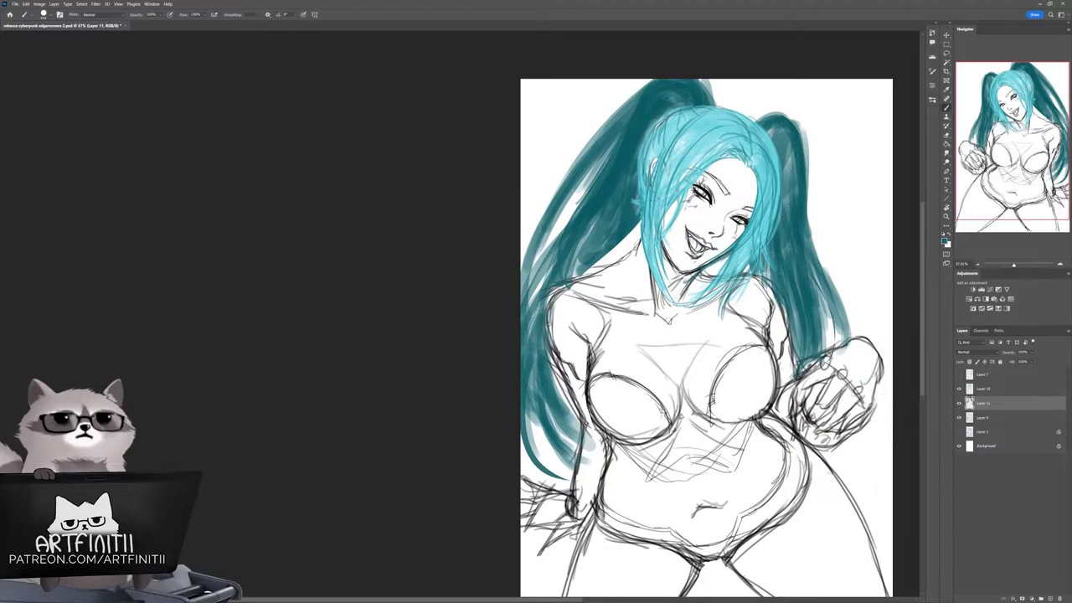
{"action": "scroll", "coordinate": [720, 335], "scroll_direction": "left", "scroll_amount": 1}
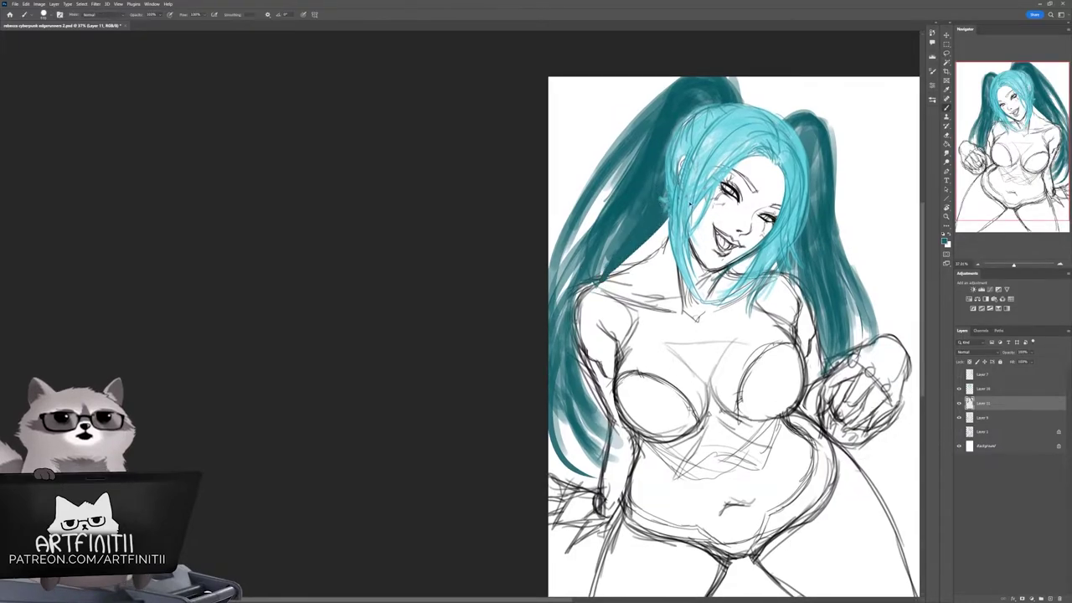
{"action": "scroll", "coordinate": [478, 156], "scroll_direction": "down", "scroll_amount": 2}
Step: Rotate the left ponytail counterclockwise and the right one clockwise, then lower Layer 11's opacity
{"action": "key", "text": "ctrl+t"}
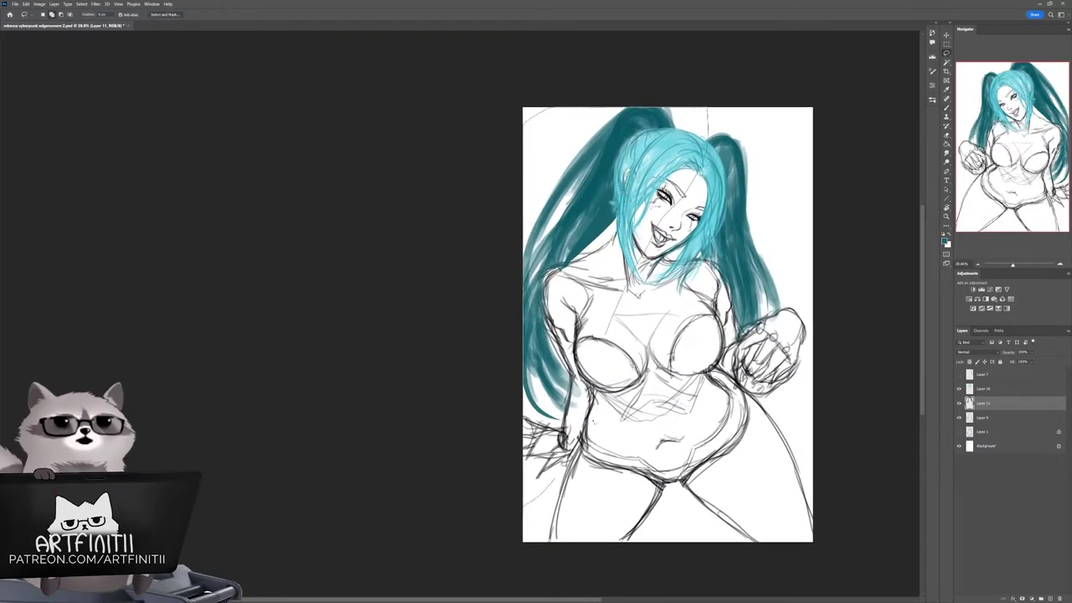
{"action": "left_click_drag", "start_coordinate": [516, 83], "coordinate": [488, 98]}
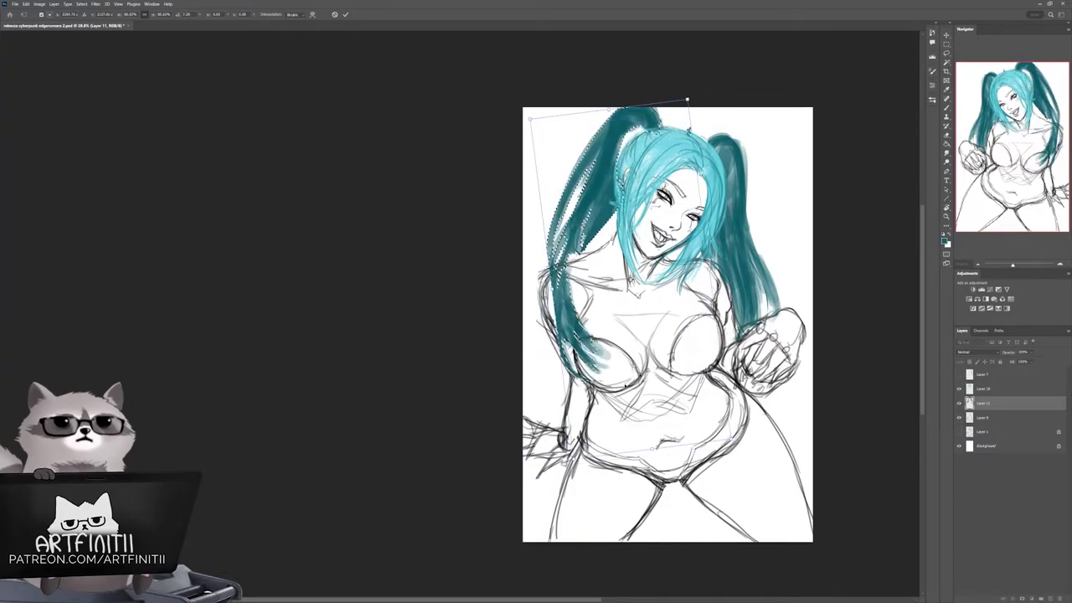
{"action": "key", "text": "Return"}
{"action": "left_click_drag", "start_coordinate": [787, 142], "coordinate": [754, 335]}
{"action": "key", "text": "ctrl+t"}
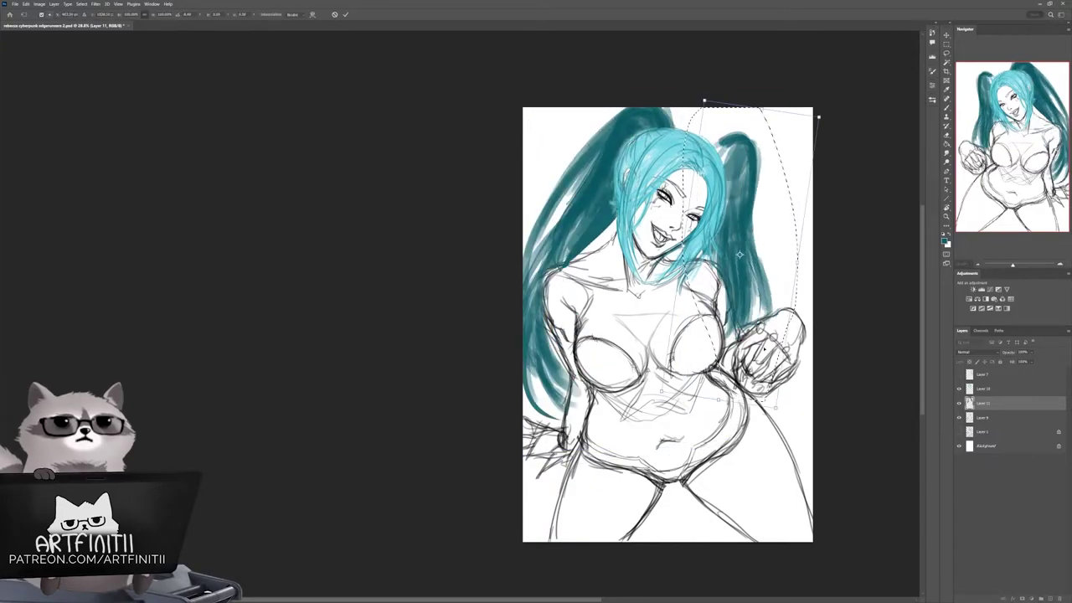
{"action": "left_click_drag", "start_coordinate": [701, 100], "coordinate": [691, 98]}
{"action": "key", "text": "Return"}
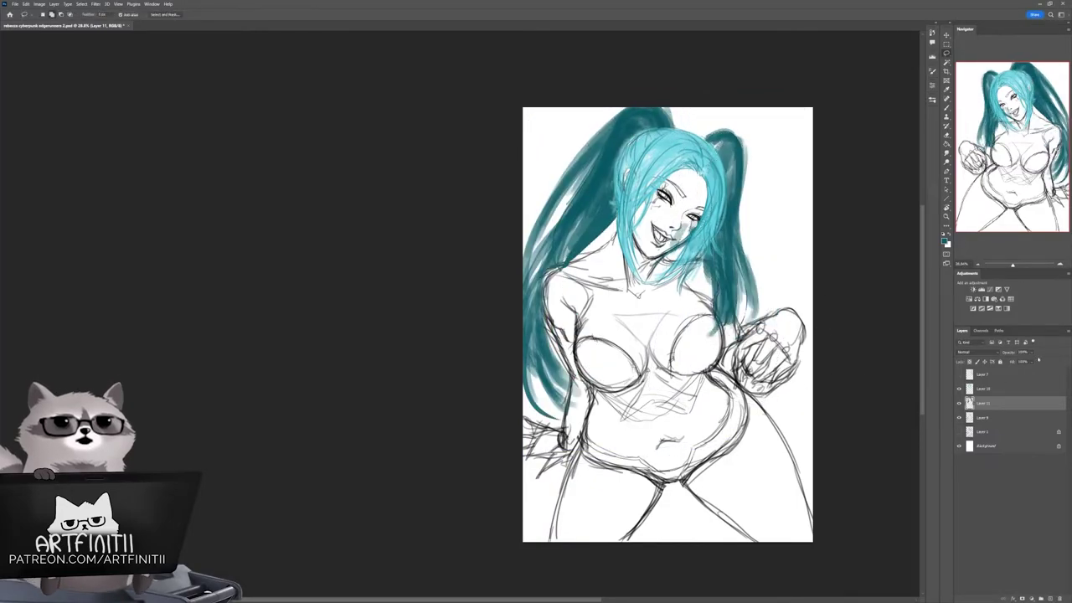
{"action": "key", "text": "ctrl+d"}
{"action": "left_click_drag", "start_coordinate": [1032, 352], "coordinate": [1019, 362]}
Step: On a new layer, paint the right ponytail in dark teal and extend it downward
{"action": "key", "text": "ctrl+shift+alt+n"}
{"action": "key", "text": "z"}
{"action": "left_click_drag", "start_coordinate": [573, 159], "coordinate": [603, 159]}
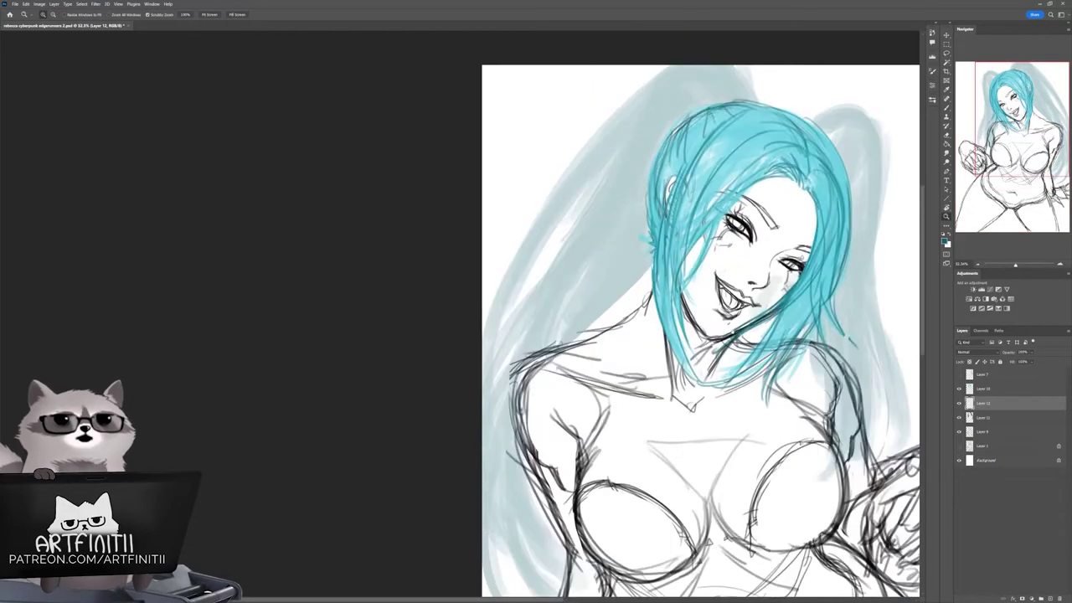
{"action": "key", "text": "b"}
{"action": "mouse_move", "coordinate": [838, 118]}
{"action": "left_mouse_down"}
{"action": "mouse_move", "coordinate": [687, 93]}
{"action": "mouse_move", "coordinate": [712, 268]}
{"action": "left_mouse_up"}
{"action": "left_click_drag", "start_coordinate": [704, 142], "coordinate": [695, 369]}
{"action": "mouse_move", "coordinate": [704, 101]}
{"action": "left_mouse_down"}
{"action": "mouse_move", "coordinate": [695, 117]}
{"action": "mouse_move", "coordinate": [708, 402]}
{"action": "left_mouse_up"}
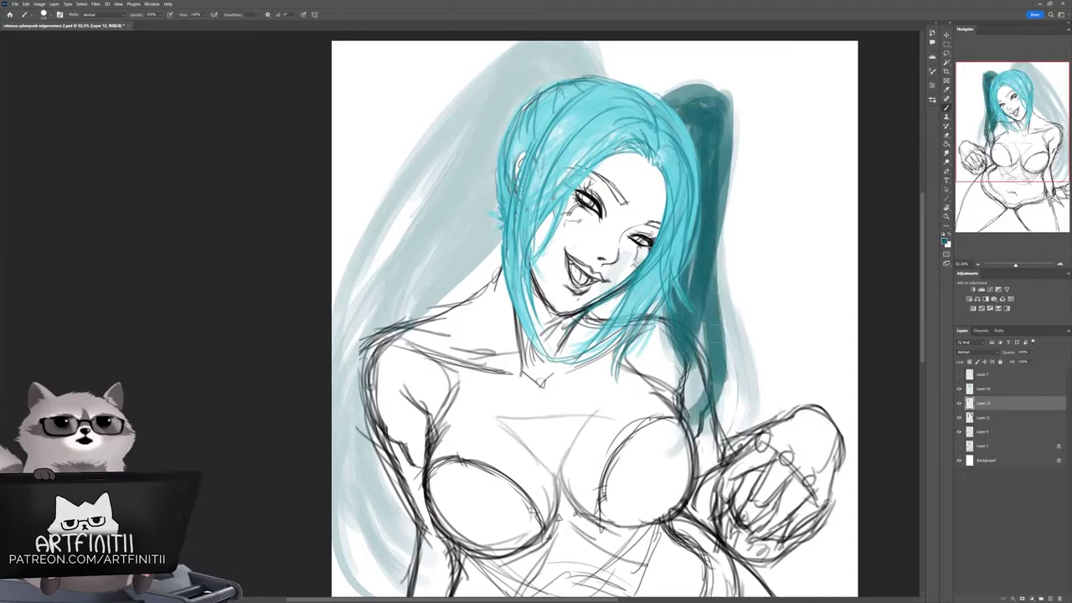
{"action": "left_click_drag", "start_coordinate": [722, 226], "coordinate": [722, 356]}
{"action": "left_click_drag", "start_coordinate": [722, 297], "coordinate": [705, 465]}
{"action": "left_click_drag", "start_coordinate": [728, 230], "coordinate": [720, 511]}
{"action": "left_click_drag", "start_coordinate": [725, 192], "coordinate": [722, 465]}
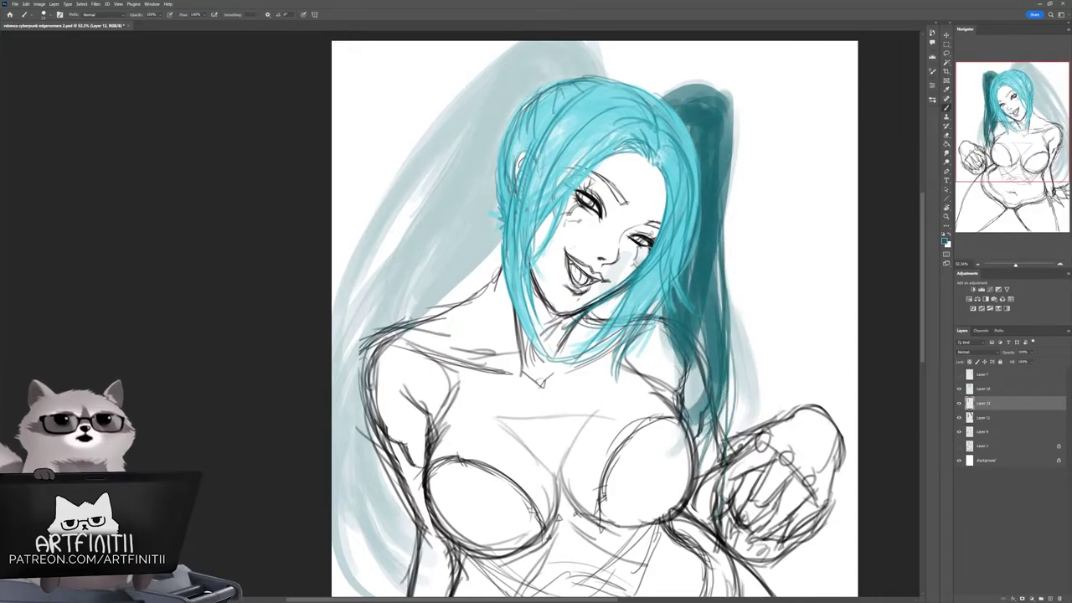
Step: Lasso and delete part of the lower right ponytail to lighten it
{"action": "key", "text": "l"}
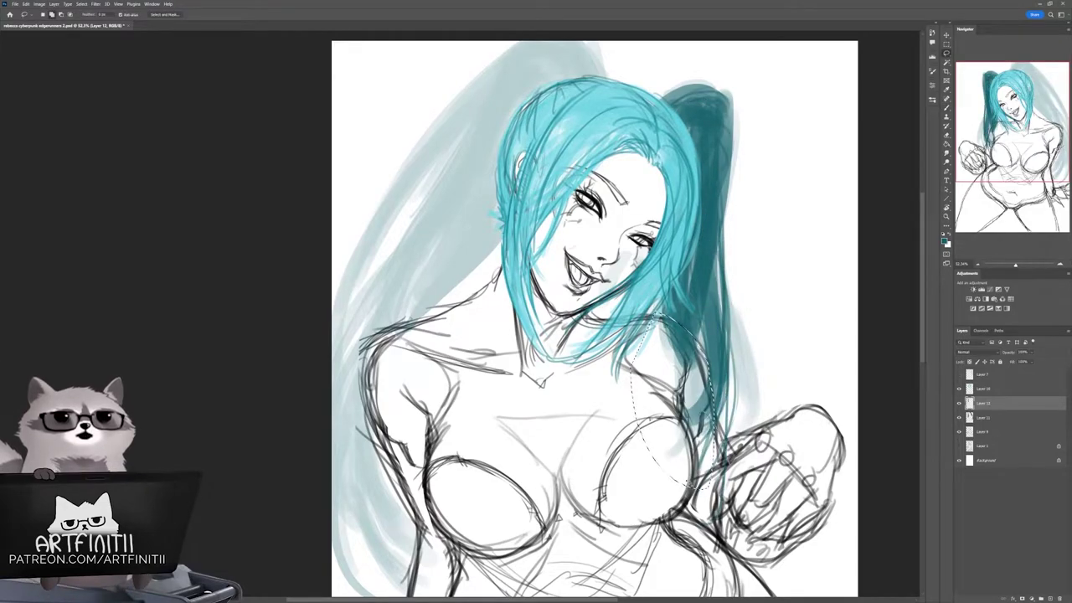
{"action": "key", "text": "Delete"}
{"action": "key", "text": "ctrl+d"}
{"action": "scroll", "coordinate": [752, 261], "scroll_direction": "down", "scroll_amount": 3}
{"action": "scroll", "coordinate": [776, 240], "scroll_direction": "up", "scroll_amount": 2}
{"action": "key", "text": "b"}
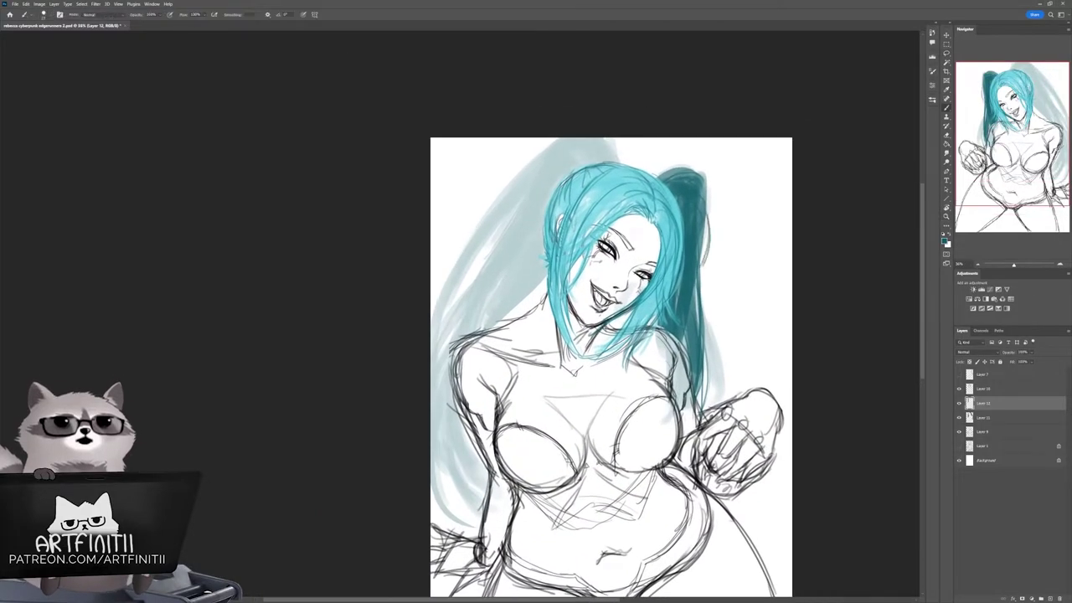
{"action": "left_click_drag", "start_coordinate": [611, 368], "coordinate": [730, 387]}
Step: Add a new layer above Layer 10 and paint the left ponytail in dark teal strokes
{"action": "left_click", "coordinate": [984, 389]}
{"action": "key", "text": "ctrl+shift+alt+n"}
{"action": "mouse_move", "coordinate": [726, 172]}
{"action": "left_mouse_down"}
{"action": "mouse_move", "coordinate": [557, 381]}
{"action": "mouse_move", "coordinate": [636, 243]}
{"action": "mouse_move", "coordinate": [722, 167]}
{"action": "mouse_move", "coordinate": [561, 377]}
{"action": "mouse_move", "coordinate": [653, 201]}
{"action": "mouse_move", "coordinate": [708, 168]}
{"action": "mouse_move", "coordinate": [649, 243]}
{"action": "mouse_move", "coordinate": [708, 163]}
{"action": "left_mouse_up"}
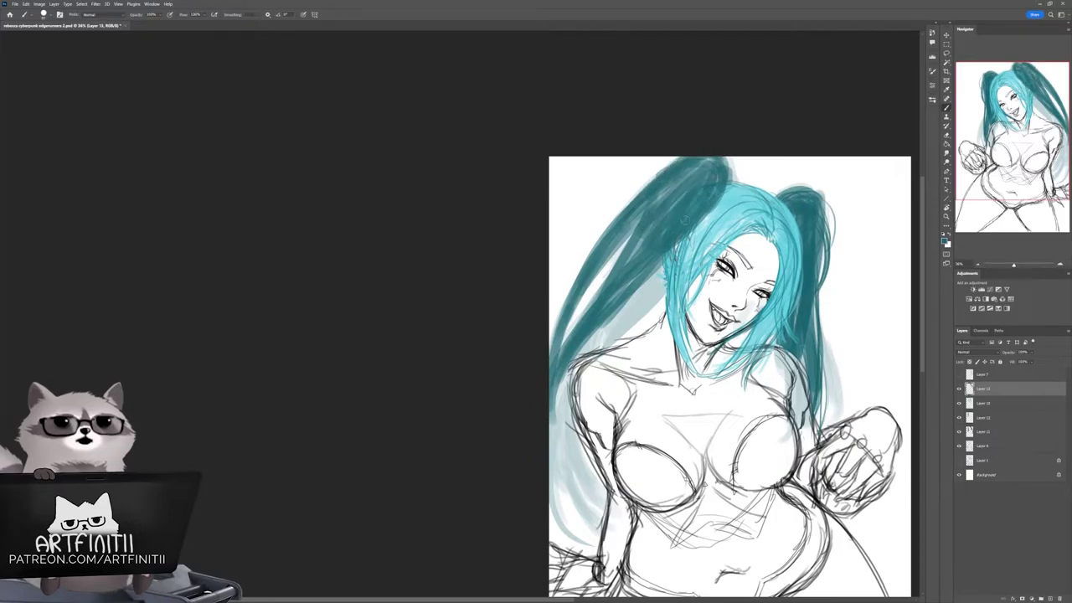
{"action": "left_click_drag", "start_coordinate": [712, 352], "coordinate": [724, 293]}
{"action": "mouse_move", "coordinate": [674, 197]}
{"action": "left_mouse_down"}
{"action": "mouse_move", "coordinate": [590, 306]}
{"action": "mouse_move", "coordinate": [578, 302]}
{"action": "mouse_move", "coordinate": [624, 327]}
{"action": "mouse_move", "coordinate": [595, 460]}
{"action": "mouse_move", "coordinate": [620, 289]}
{"action": "left_mouse_up"}
{"action": "left_click_drag", "start_coordinate": [662, 220], "coordinate": [636, 289]}
{"action": "mouse_move", "coordinate": [636, 289]}
{"action": "left_mouse_down"}
{"action": "mouse_move", "coordinate": [602, 229]}
{"action": "mouse_move", "coordinate": [597, 349]}
{"action": "left_mouse_up"}
Step: Hide the faded ponytail layer, Layer 11
{"action": "key", "text": "l"}
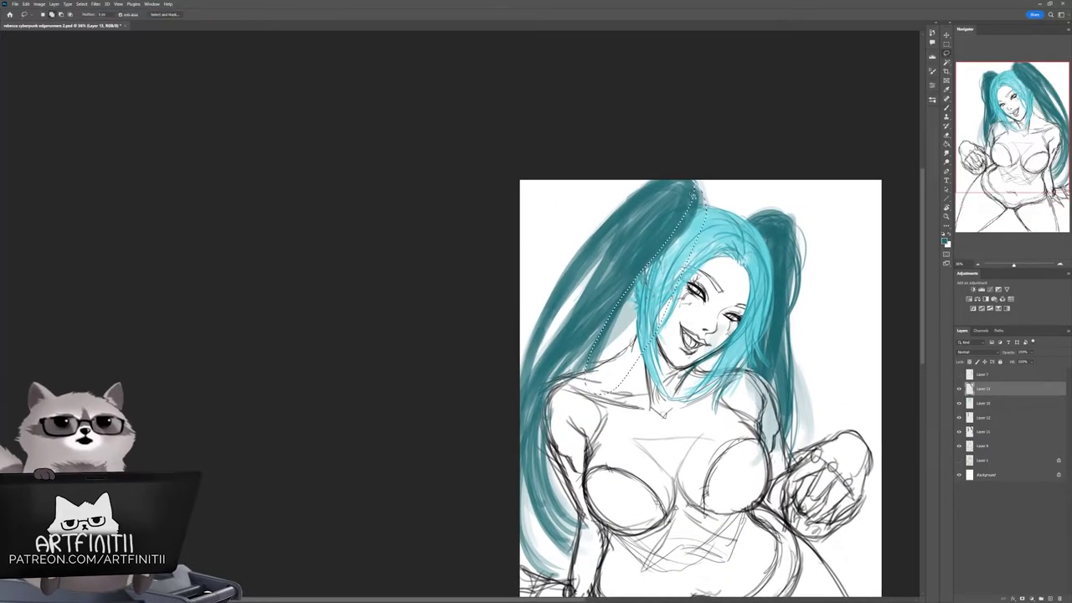
{"action": "key", "text": "b"}
{"action": "left_click_drag", "start_coordinate": [734, 377], "coordinate": [674, 280]}
{"action": "left_click", "coordinate": [959, 431]}
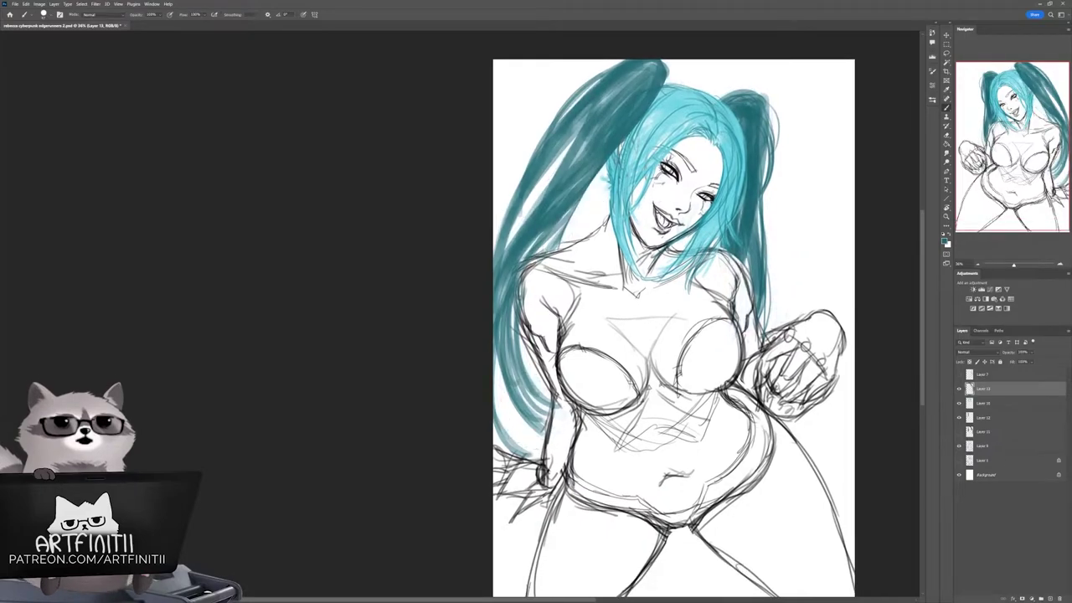
Step: Warp the left ponytail into a smoother curve, then flip the canvas view horizontally
{"action": "key", "text": "l"}
{"action": "left_click_drag", "start_coordinate": [390, 282], "coordinate": [393, 335]}
{"action": "key", "text": "ctrl+t"}
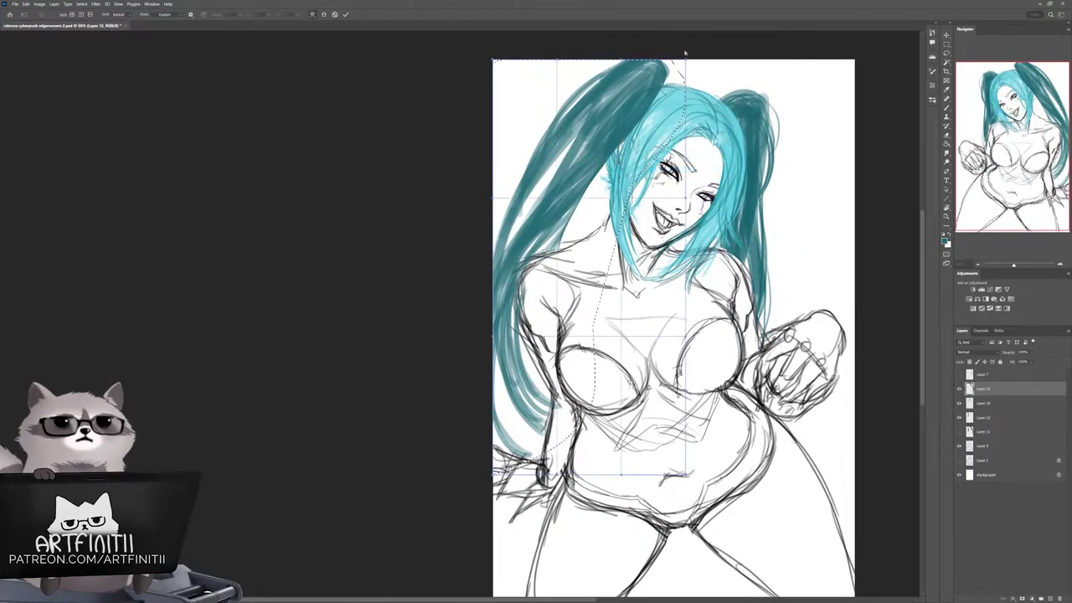
{"action": "left_click_drag", "start_coordinate": [557, 61], "coordinate": [562, 35]}
{"action": "mouse_move", "coordinate": [688, 65]}
{"action": "left_mouse_down"}
{"action": "mouse_move", "coordinate": [710, 51]}
{"action": "mouse_move", "coordinate": [695, 61]}
{"action": "left_mouse_up"}
{"action": "key", "text": "Return"}
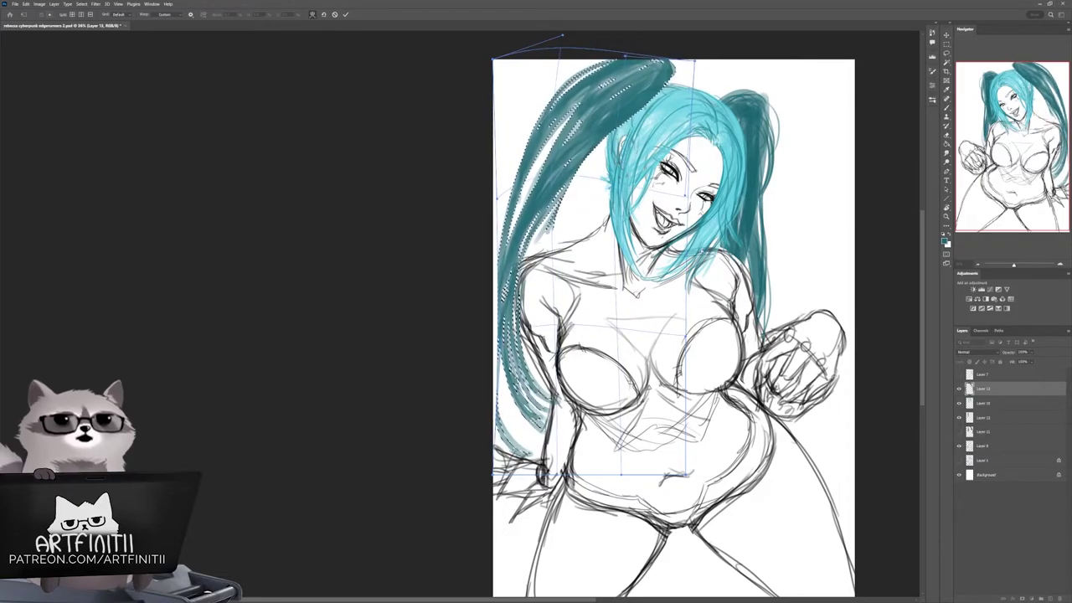
{"action": "key", "text": "ctrl+d"}
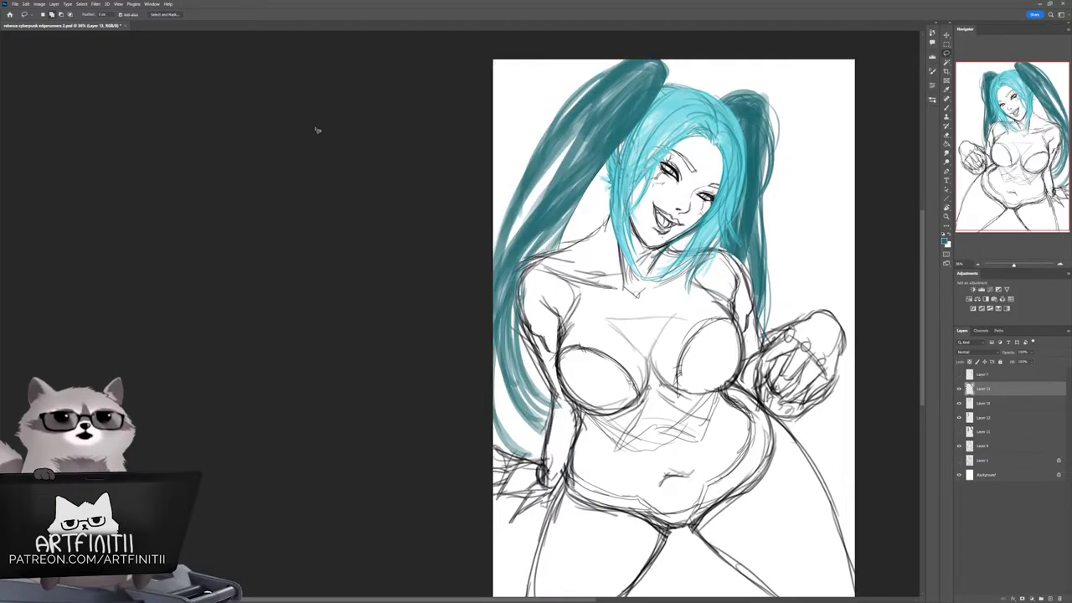
{"action": "left_click", "coordinate": [118, 3]}
{"action": "left_click", "coordinate": [131, 110]}
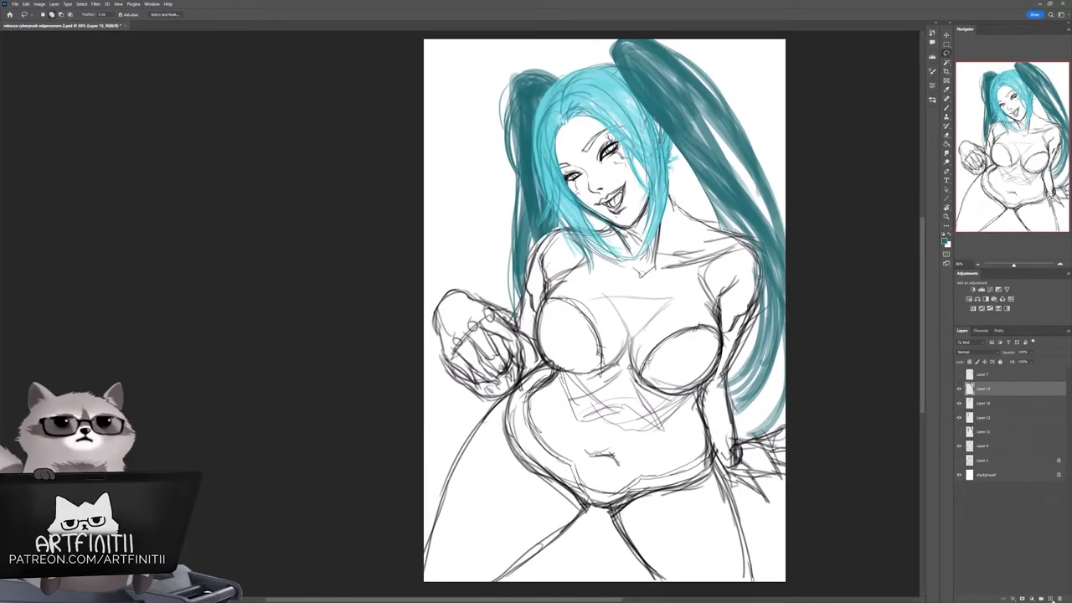
Step: On a new layer, outline the hair's left edge and fill the headband and ear cups black
{"action": "key", "text": "ctrl+shift+alt+n"}
{"action": "key", "text": "ctrl+plus"}
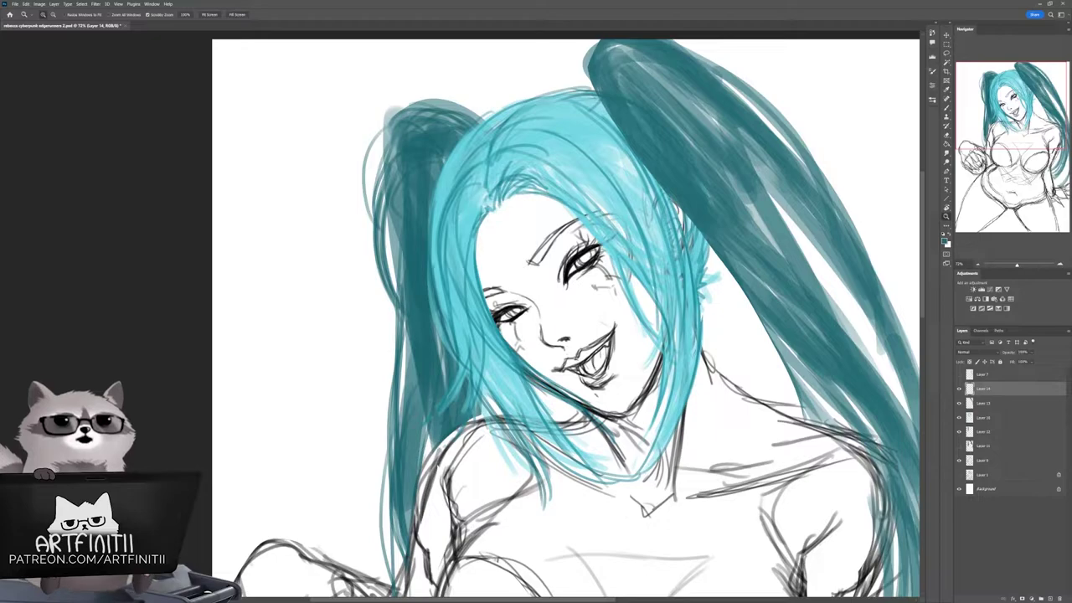
{"action": "key", "text": "ctrl+plus"}
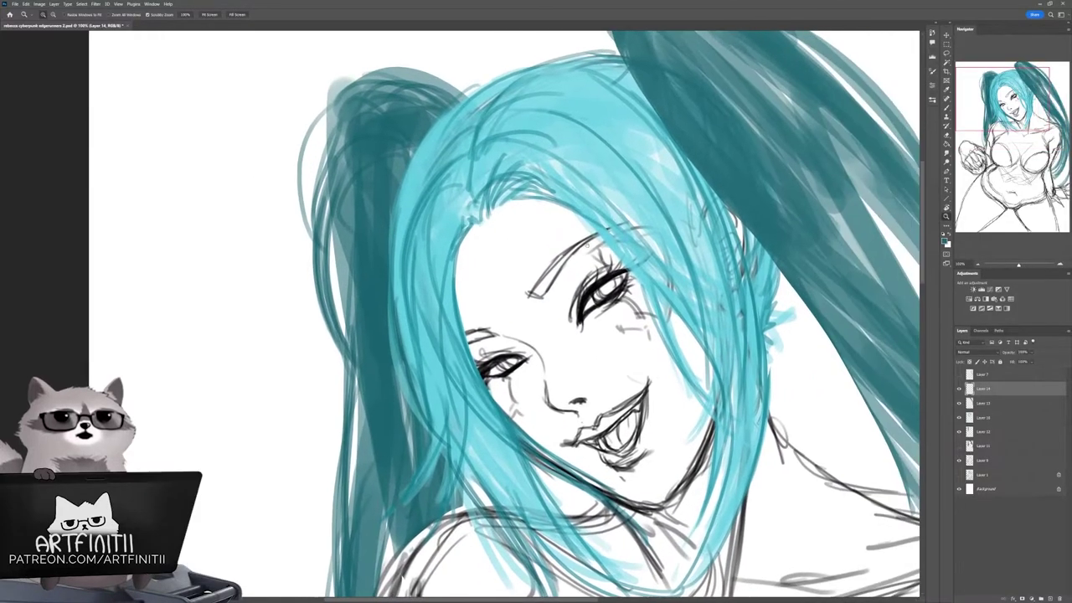
{"action": "key", "text": "b"}
{"action": "left_click_drag", "start_coordinate": [485, 162], "coordinate": [392, 289]}
{"action": "key", "text": "l"}
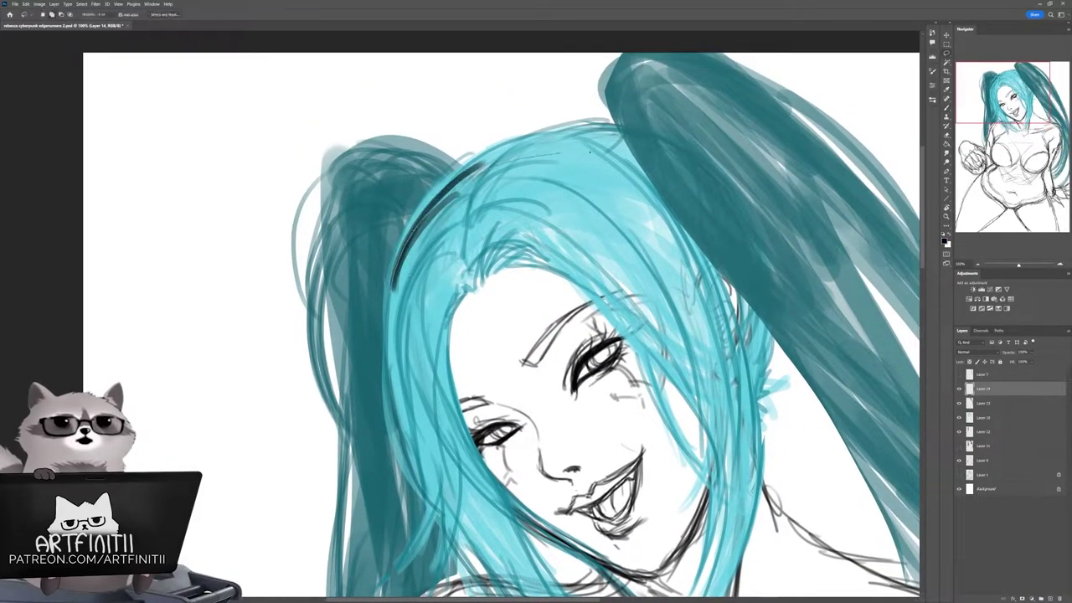
{"action": "key", "text": "alt+BackSpace"}
{"action": "scroll", "coordinate": [502, 318], "scroll_direction": "down", "scroll_amount": 1}
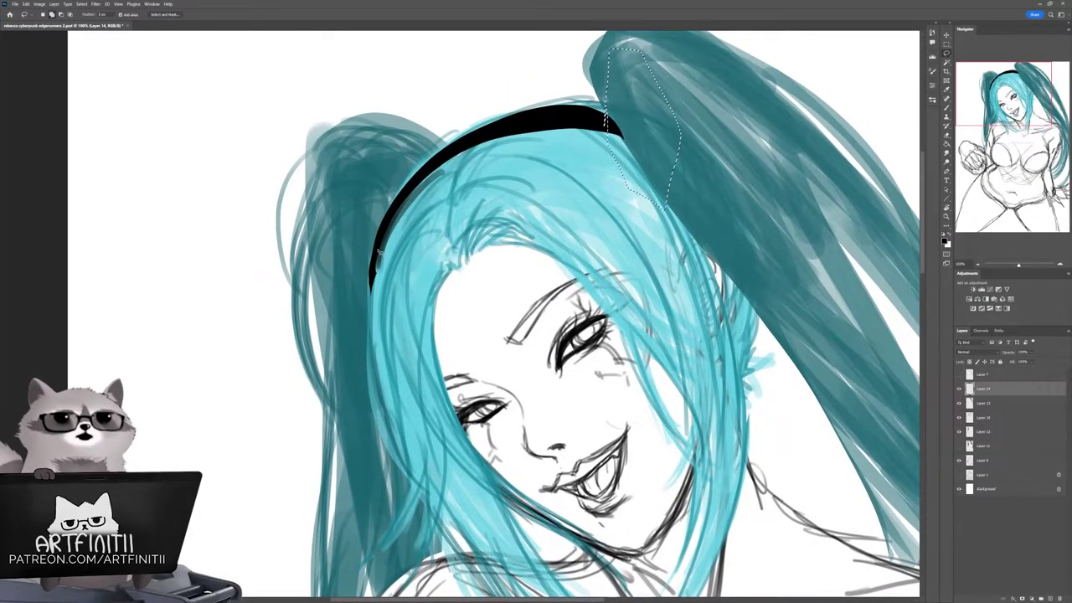
{"action": "key", "text": "alt+BackSpace"}
{"action": "key", "text": "ctrl+d"}
Step: Fill the left ear cup black and extend it with black brush strokes
{"action": "scroll", "coordinate": [494, 315], "scroll_direction": "left", "scroll_amount": 2}
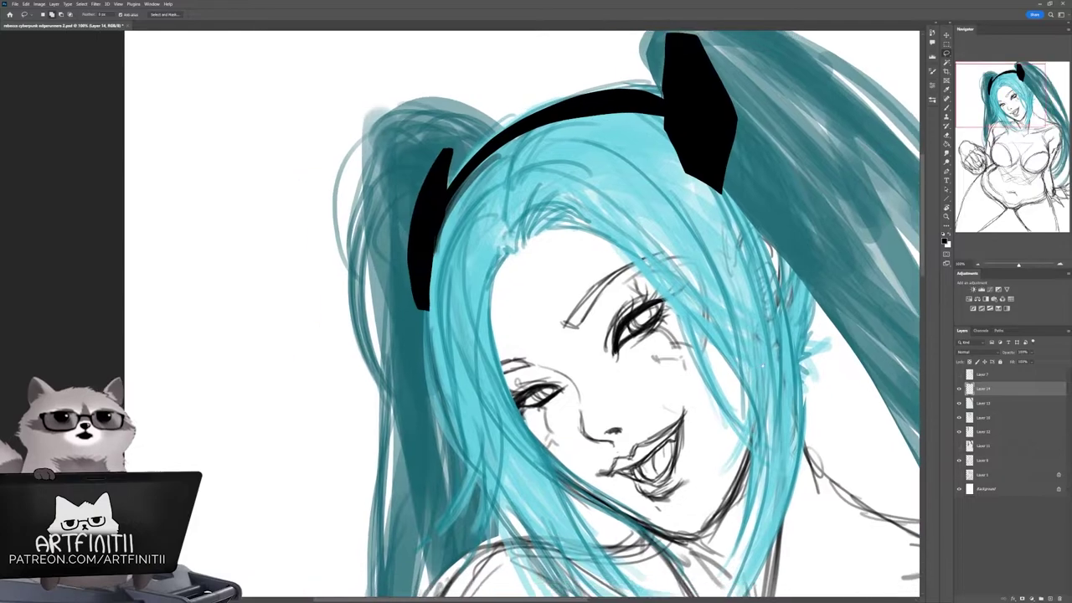
{"action": "key", "text": "alt+BackSpace"}
{"action": "key", "text": "ctrl+d"}
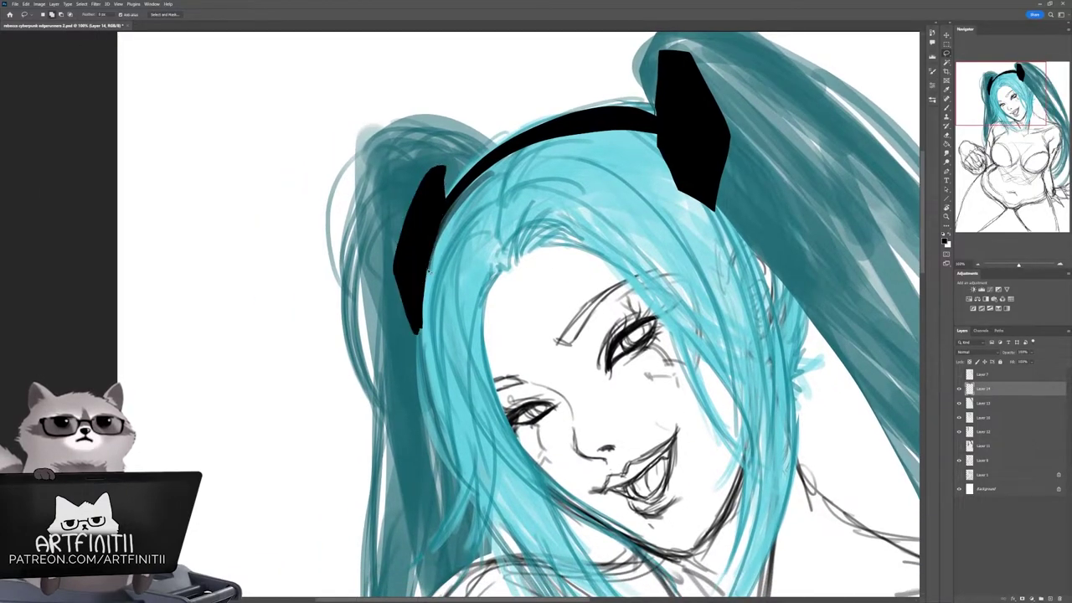
{"action": "left_click_drag", "start_coordinate": [800, 421], "coordinate": [722, 450]}
{"action": "key", "text": "b"}
{"action": "left_click_drag", "start_coordinate": [367, 186], "coordinate": [320, 310]}
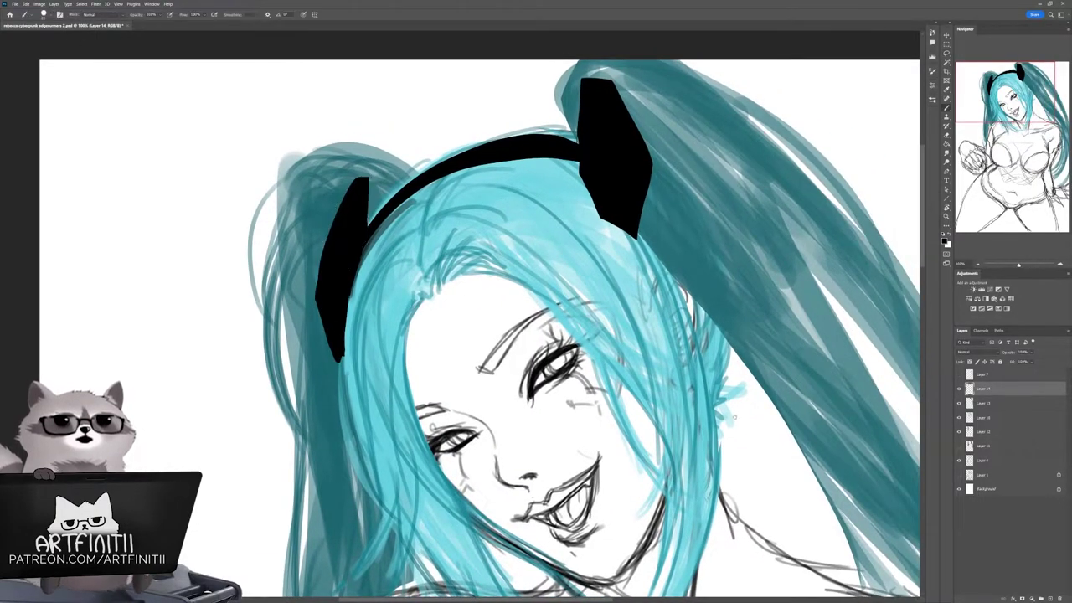
{"action": "mouse_move", "coordinate": [502, 335]}
{"action": "left_mouse_down"}
{"action": "mouse_move", "coordinate": [531, 300]}
{"action": "mouse_move", "coordinate": [544, 333]}
{"action": "left_mouse_up"}
Step: Fill both ear cup selections solid black
{"action": "scroll", "coordinate": [494, 327], "scroll_direction": "right", "scroll_amount": 2}
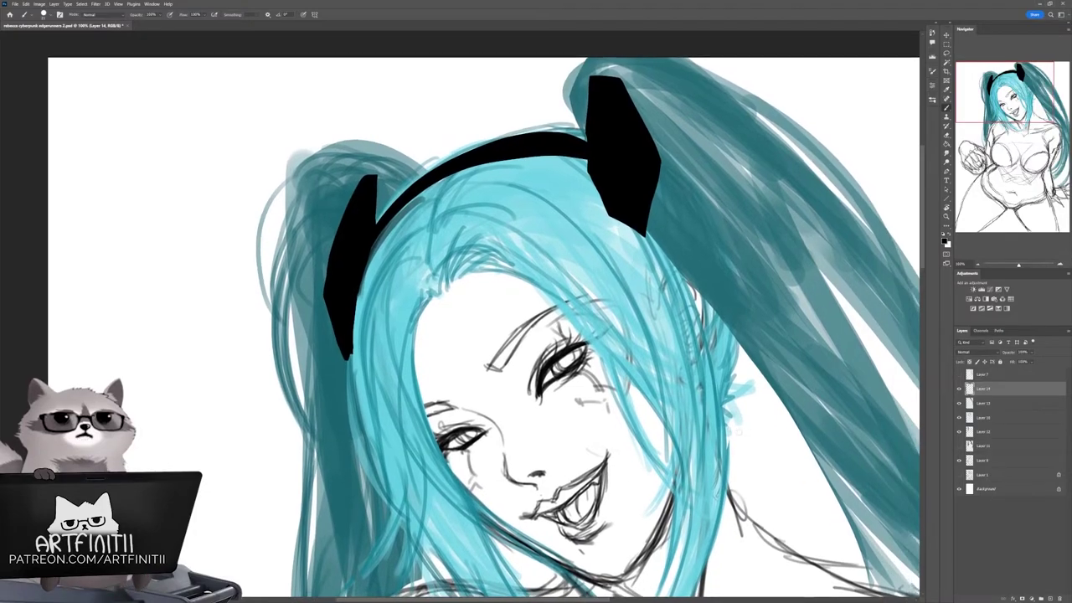
{"action": "left_click_drag", "start_coordinate": [785, 406], "coordinate": [748, 424]}
{"action": "key", "text": "l"}
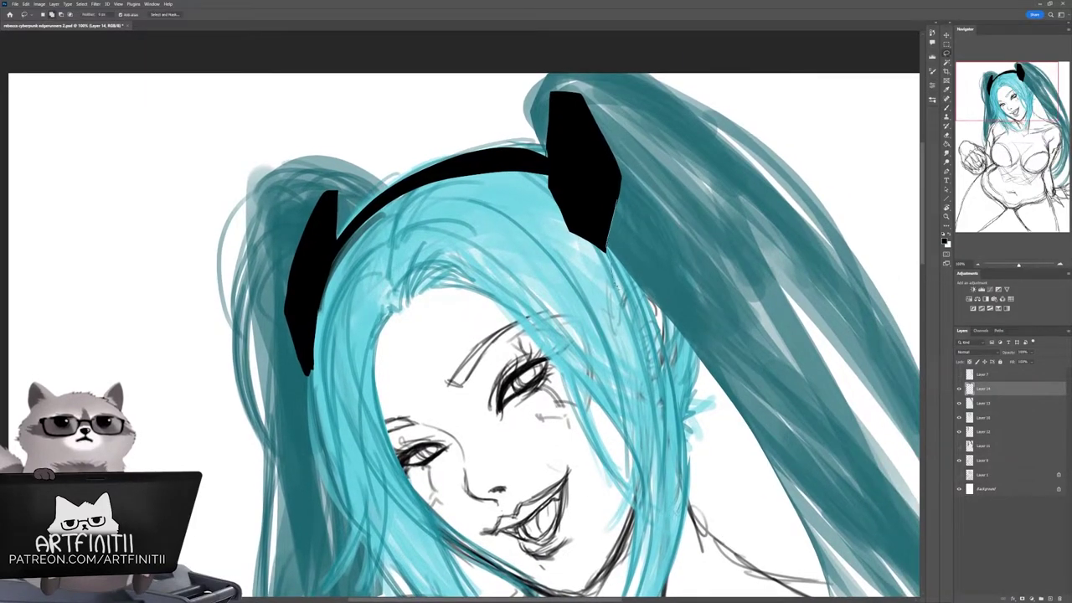
{"action": "key", "text": "alt+BackSpace"}
{"action": "key", "text": "ctrl+d"}
{"action": "key", "text": "b"}
{"action": "scroll", "coordinate": [494, 335], "scroll_direction": "left", "scroll_amount": 2}
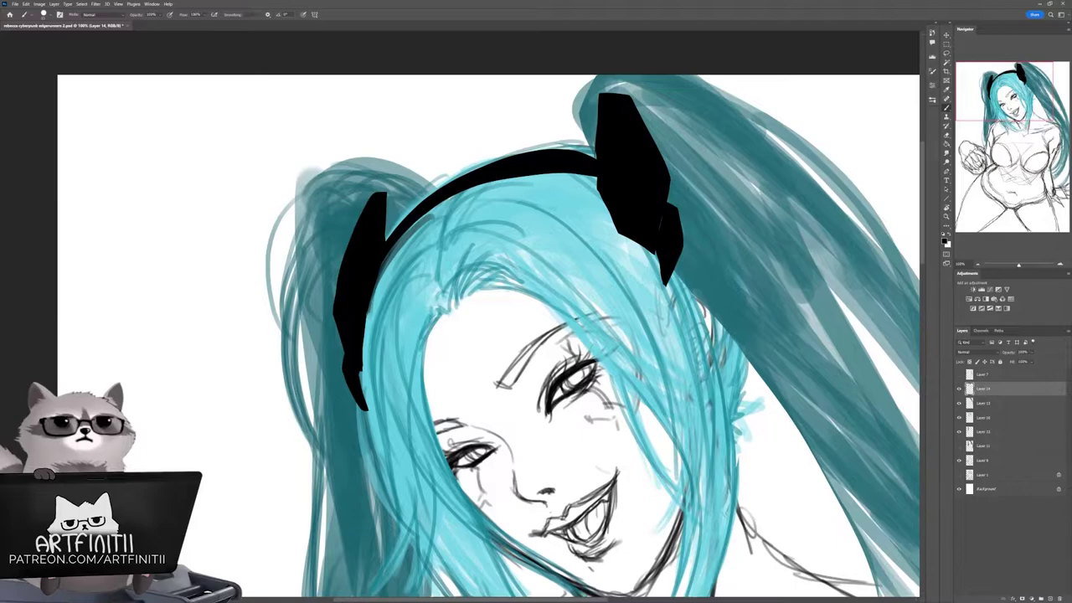
Step: Choose yellow as the foreground colour and fill a stripe across each ear cup
{"action": "left_click", "coordinate": [663, 192]}
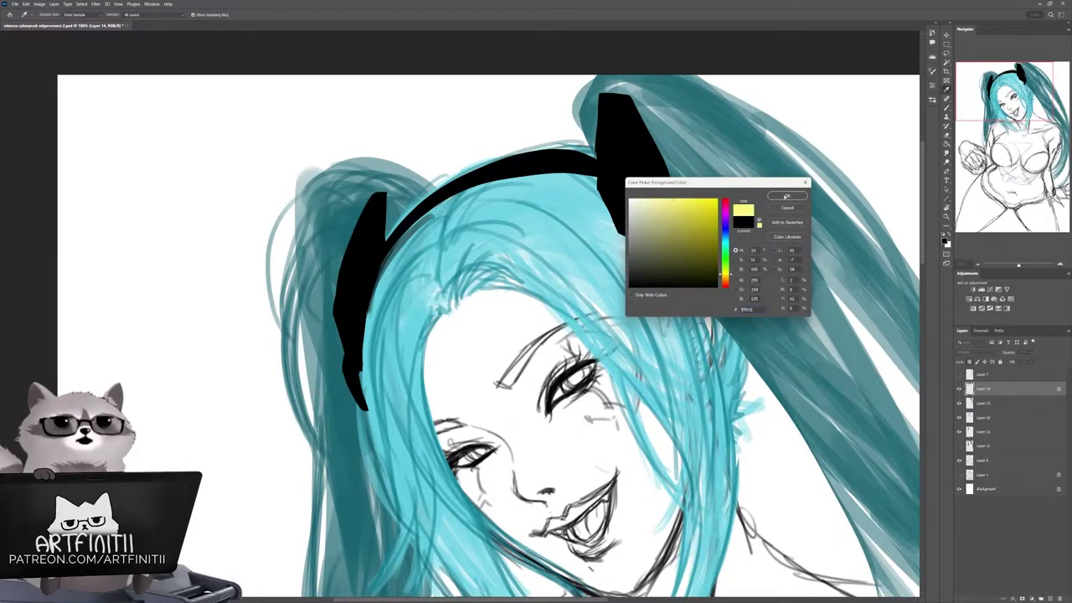
{"action": "key", "text": "Return"}
{"action": "key", "text": "l"}
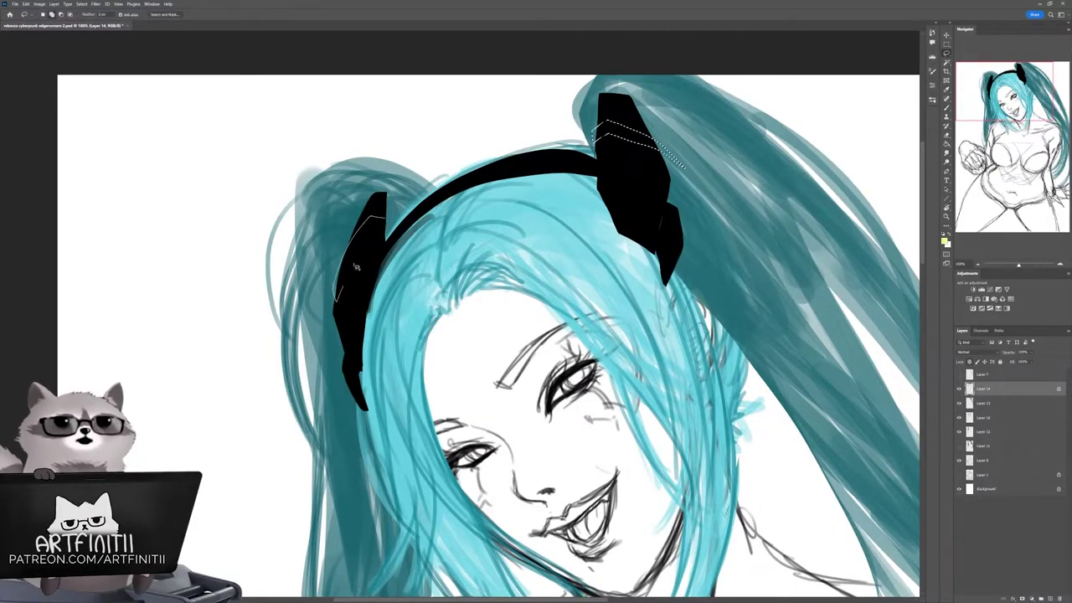
{"action": "key", "text": "alt+BackSpace"}
{"action": "key", "text": "b"}
{"action": "key", "text": "z"}
{"action": "key", "text": "ctrl+0"}
{"action": "scroll", "coordinate": [536, 318], "scroll_direction": "up", "scroll_amount": 3}
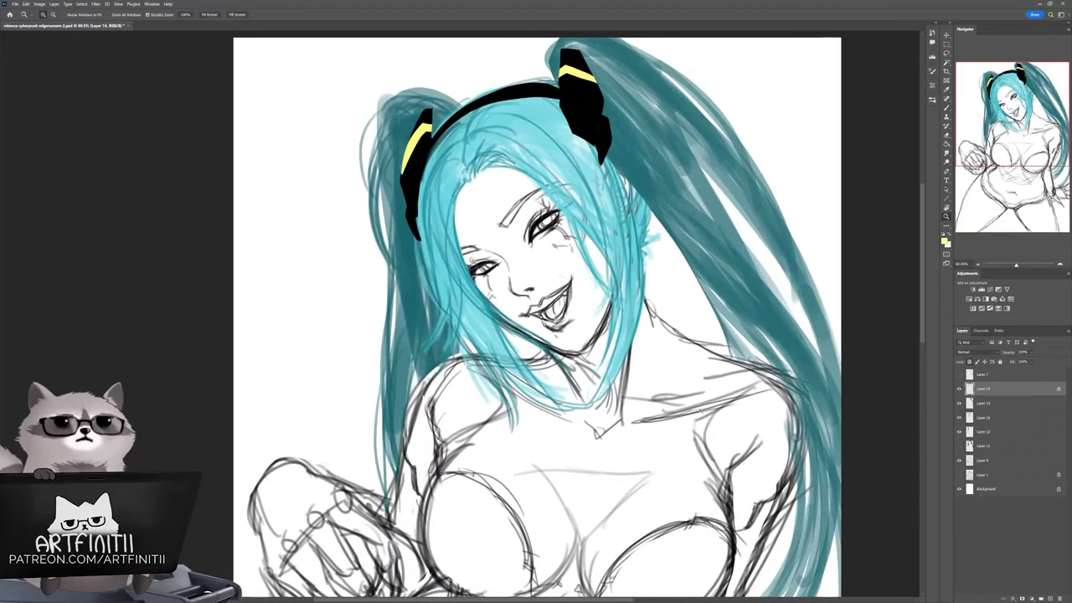
{"action": "left_click", "coordinate": [1005, 418]}
Step: Rotate and shift the front hair strands across the face and commit the transform
{"action": "key", "text": "ctrl+t"}
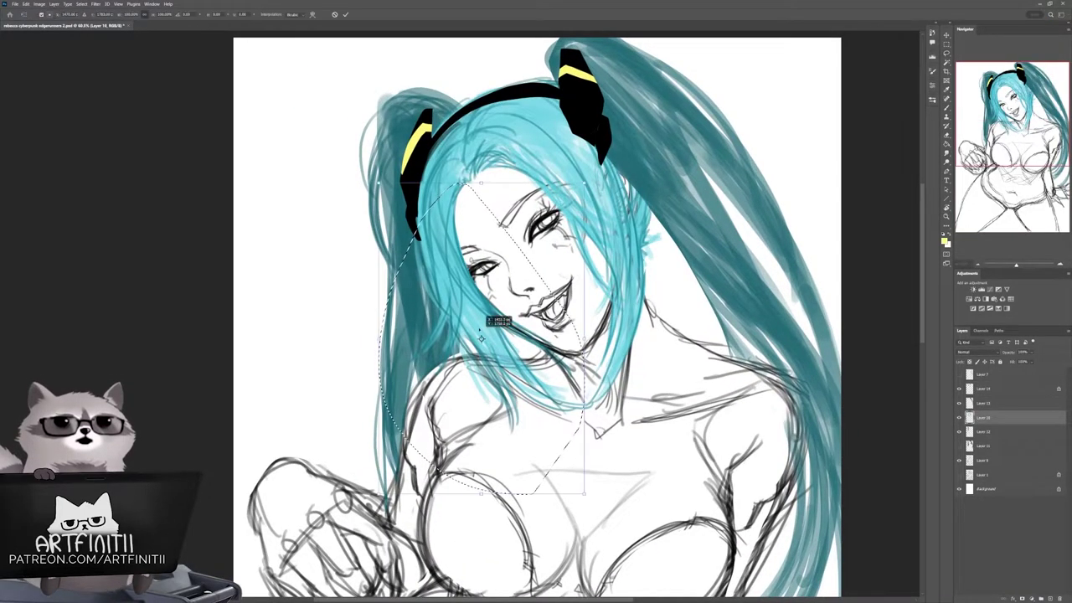
{"action": "left_click_drag", "start_coordinate": [494, 306], "coordinate": [423, 210]}
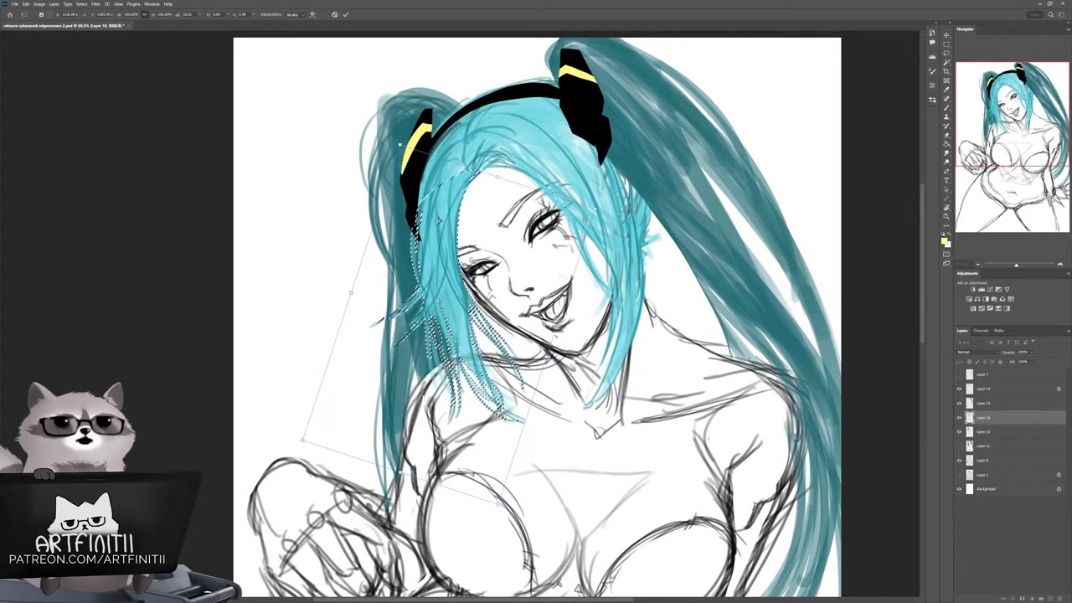
{"action": "key", "text": "Return"}
{"action": "key", "text": "ctrl+d"}
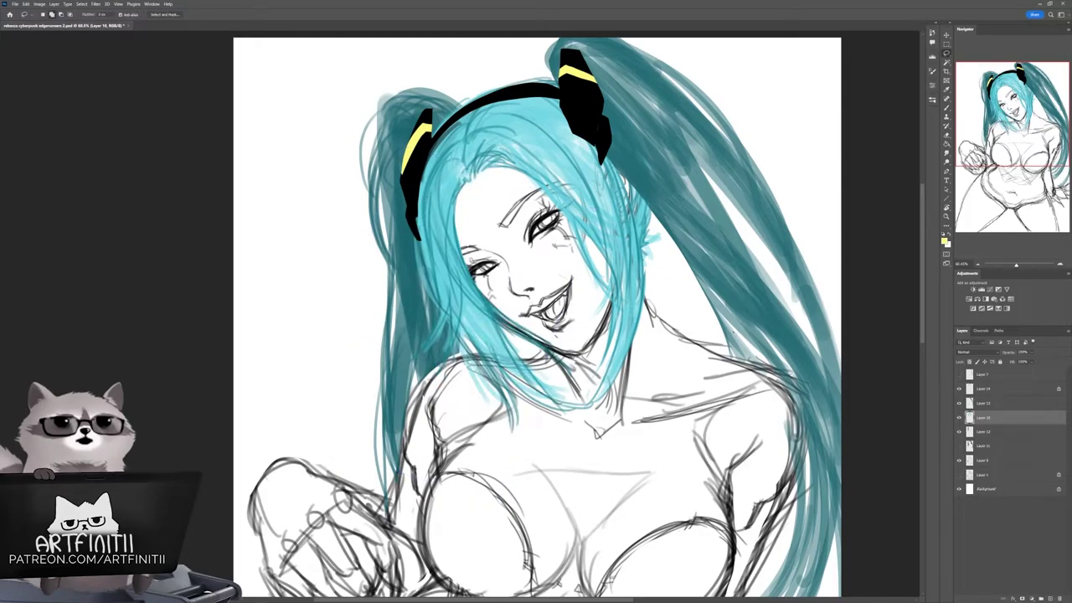
Step: Paint light-blue hair strands over the face with the brush
{"action": "scroll", "coordinate": [536, 318], "scroll_direction": "up", "scroll_amount": 2}
{"action": "key", "text": "b"}
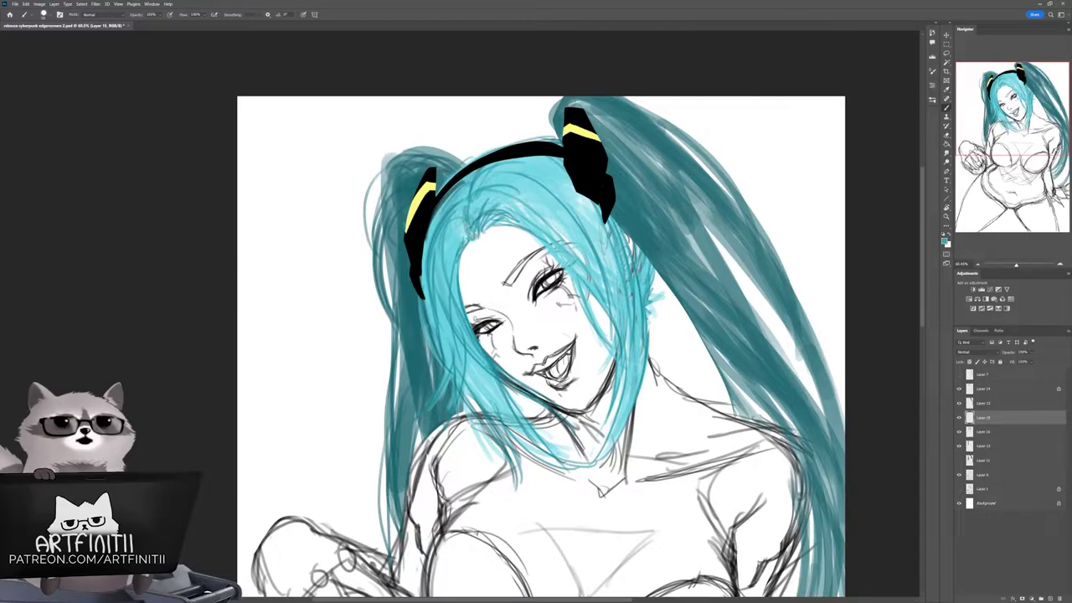
{"action": "left_click_drag", "start_coordinate": [502, 201], "coordinate": [545, 285]}
Step: Paint light-blue and darker teal hair strands across the forehead and face
{"action": "left_click_drag", "start_coordinate": [519, 217], "coordinate": [578, 327]}
{"action": "left_click_drag", "start_coordinate": [586, 335], "coordinate": [606, 346]}
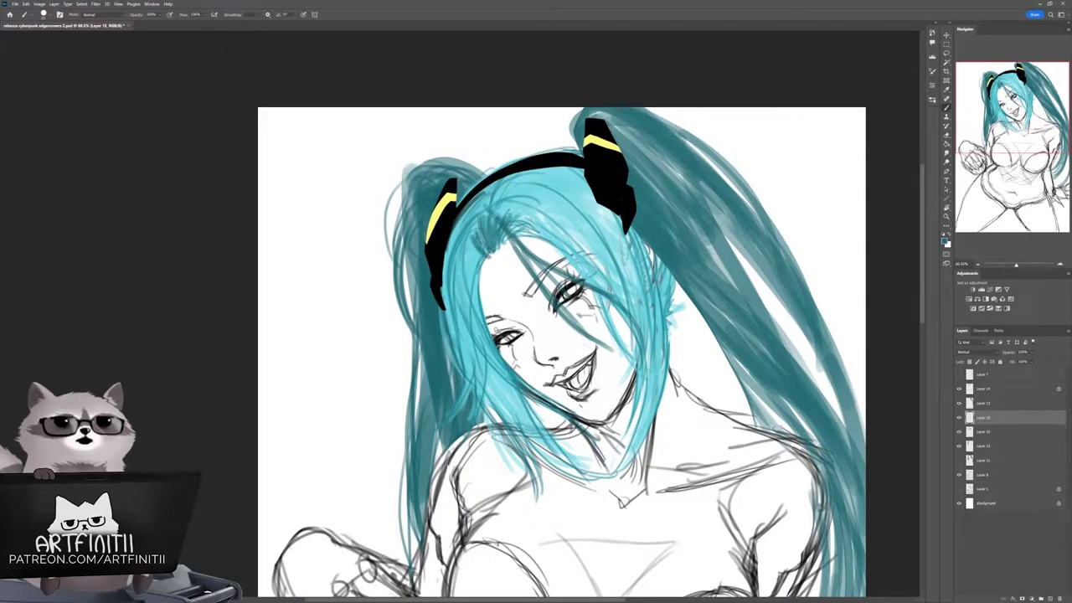
{"action": "left_click_drag", "start_coordinate": [478, 216], "coordinate": [545, 286]}
{"action": "left_click_drag", "start_coordinate": [503, 243], "coordinate": [575, 327]}
Step: Sample the lighter hair colour and add light-blue strands over the forehead and left eye
{"action": "left_click", "coordinate": [554, 233], "text": "alt"}
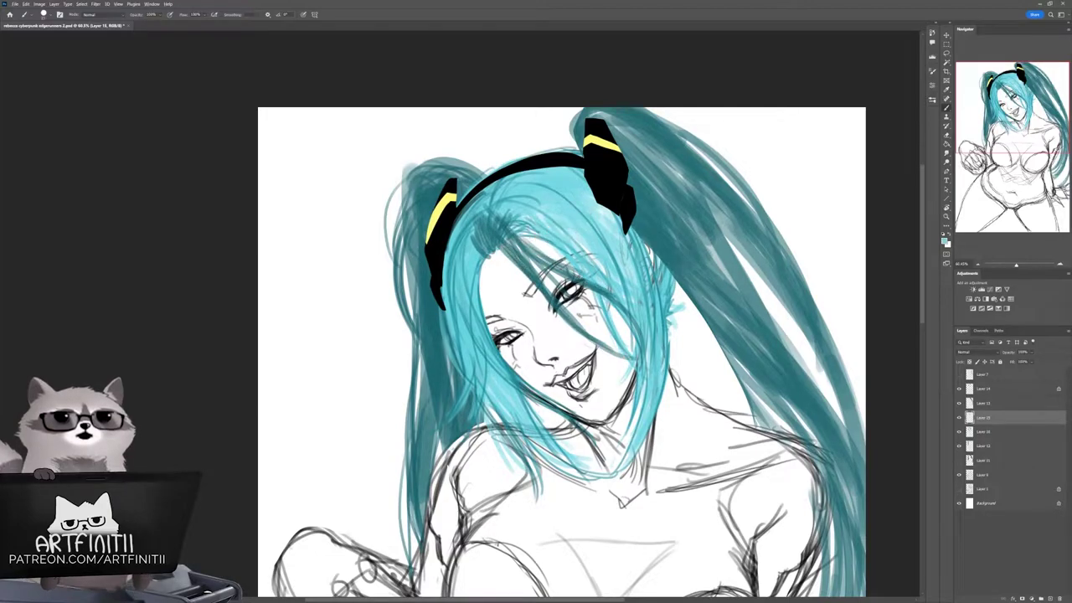
{"action": "left_click_drag", "start_coordinate": [501, 207], "coordinate": [577, 273]}
{"action": "left_click_drag", "start_coordinate": [553, 257], "coordinate": [628, 308]}
{"action": "mouse_move", "coordinate": [484, 216]}
{"action": "left_mouse_down"}
{"action": "mouse_move", "coordinate": [558, 266]}
{"action": "mouse_move", "coordinate": [638, 281]}
{"action": "left_mouse_up"}
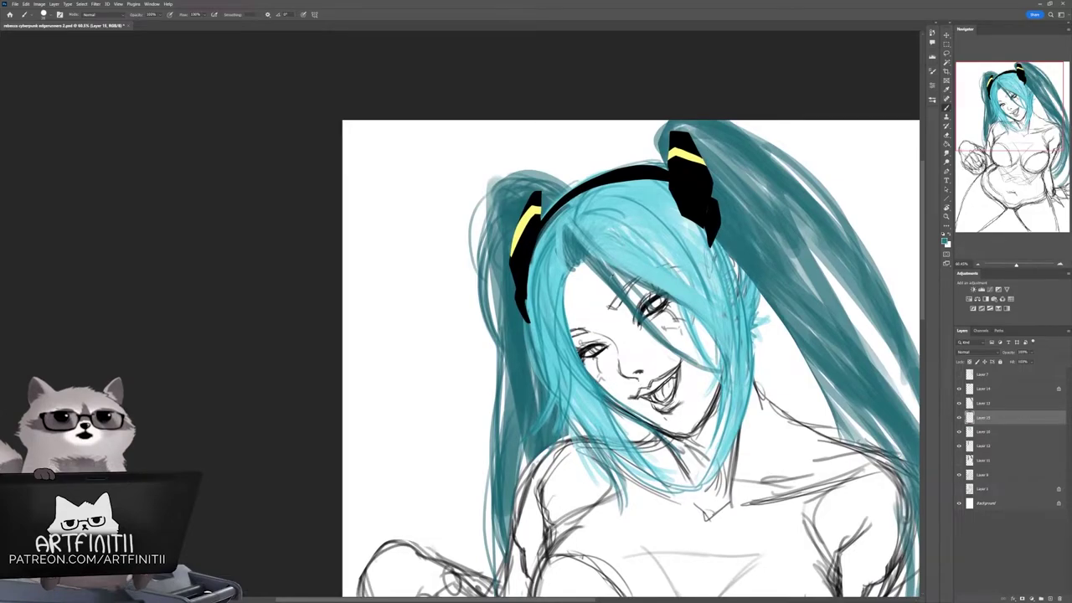
Step: Draw a lasso selection around the face, then clear it
{"action": "left_click_drag", "start_coordinate": [587, 335], "coordinate": [592, 263]}
{"action": "left_click_drag", "start_coordinate": [586, 335], "coordinate": [543, 306]}
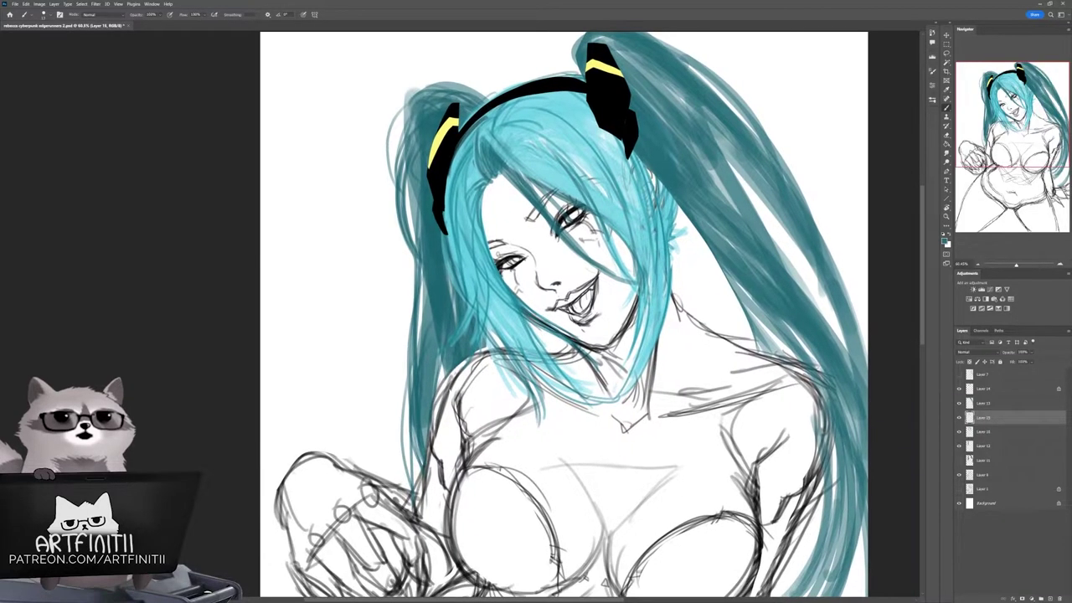
{"action": "key", "text": "l"}
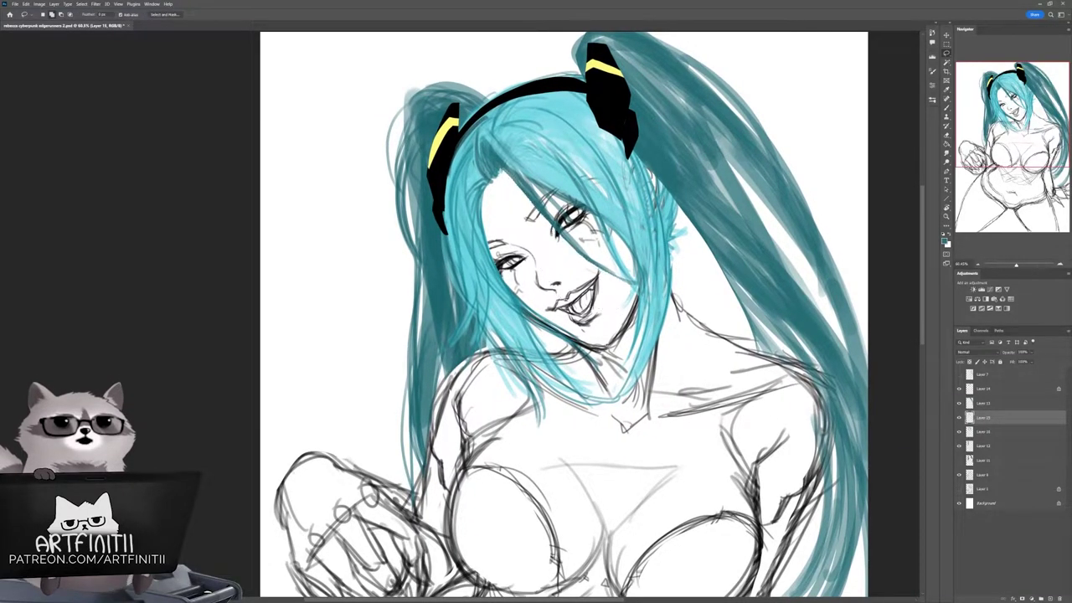
{"action": "mouse_move", "coordinate": [587, 335]}
{"action": "left_mouse_down"}
{"action": "mouse_move", "coordinate": [500, 347]}
{"action": "mouse_move", "coordinate": [525, 289]}
{"action": "left_mouse_up"}
{"action": "key", "text": "ctrl+d"}
{"action": "left_click_drag", "start_coordinate": [604, 359], "coordinate": [640, 381]}
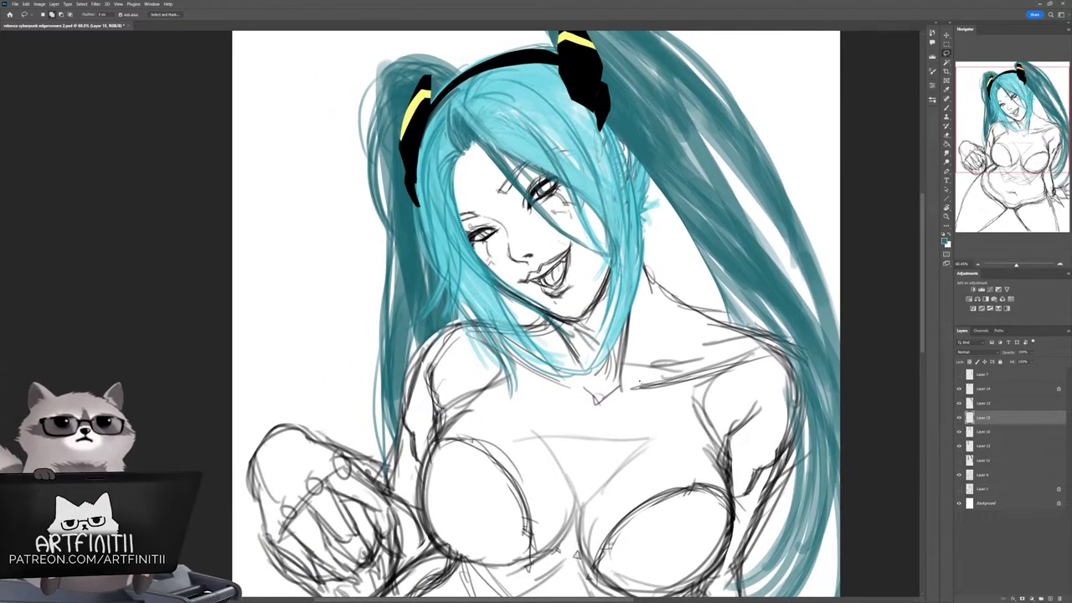
Step: Try moving Layer 10 up and down one slot, leaving it in its original order
{"action": "key", "text": "alt+bracketleft"}
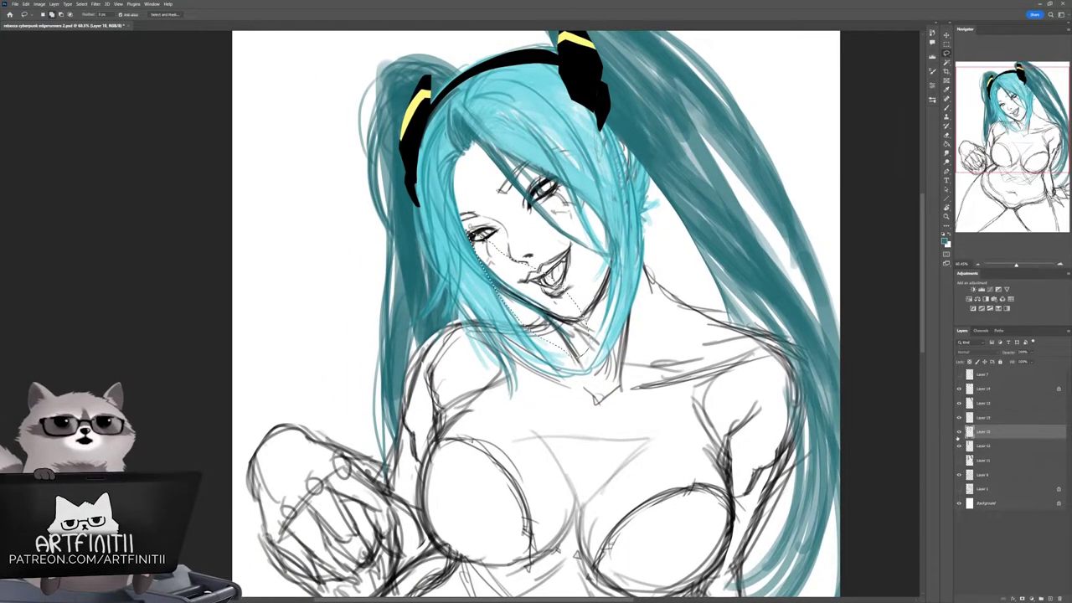
{"action": "key", "text": "ctrl+d"}
{"action": "mouse_move", "coordinate": [536, 319]}
{"action": "left_mouse_down"}
{"action": "mouse_move", "coordinate": [566, 354]}
{"action": "mouse_move", "coordinate": [527, 362]}
{"action": "mouse_move", "coordinate": [577, 361]}
{"action": "left_mouse_up"}
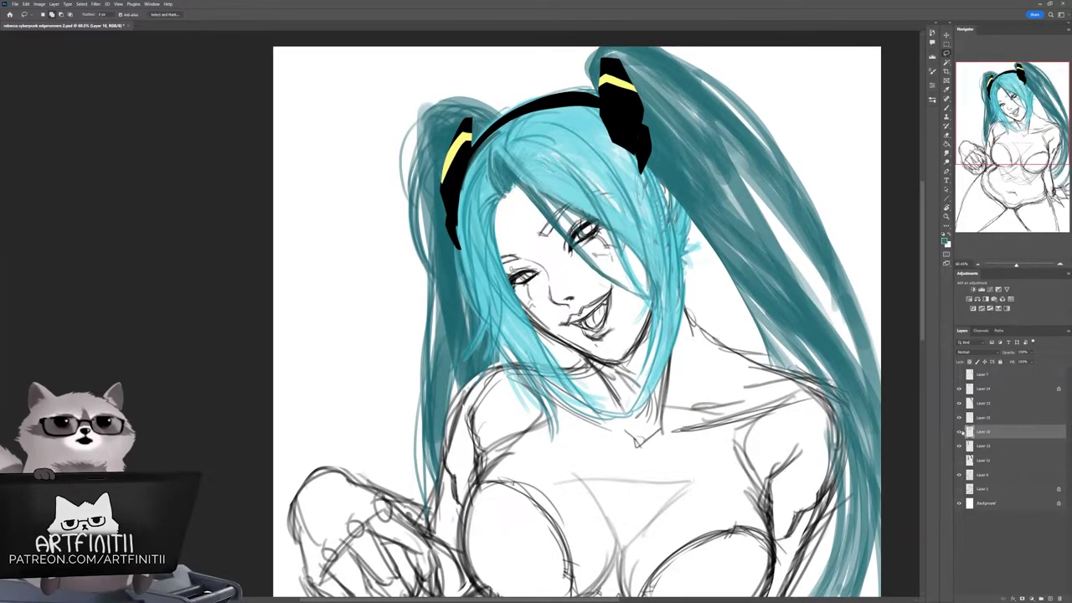
{"action": "key", "text": "ctrl+bracketright"}
{"action": "key", "text": "ctrl+bracketleft"}
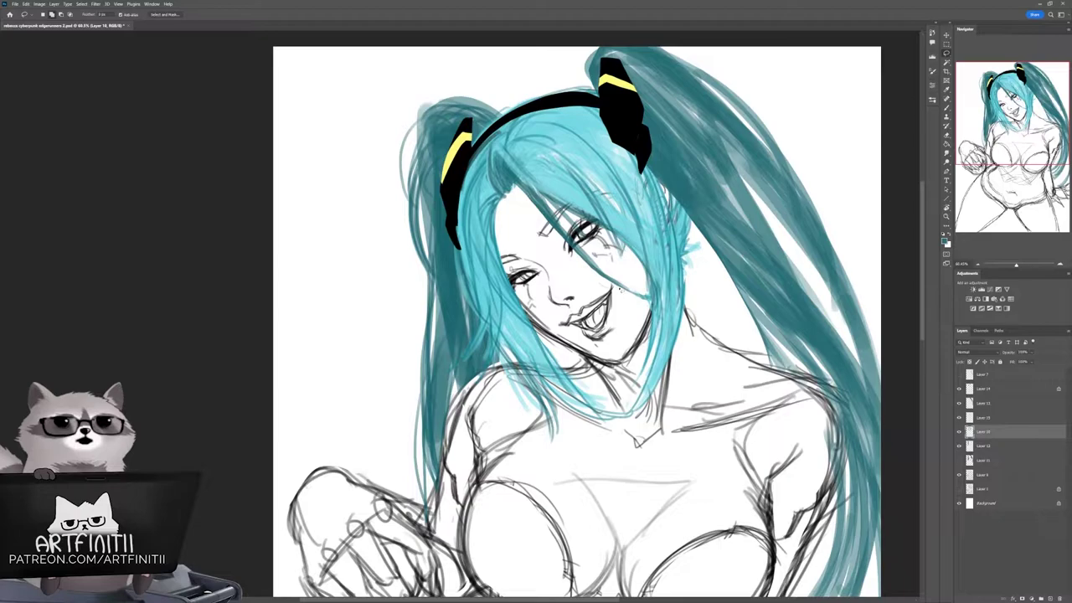
{"action": "key", "text": "ctrl+bracketright"}
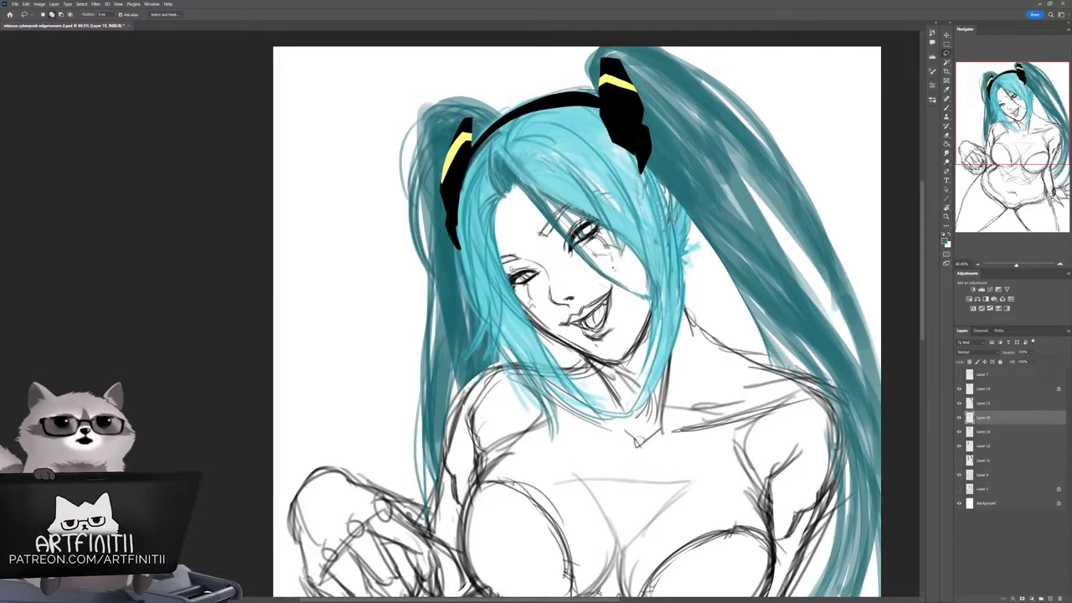
{"action": "key", "text": "ctrl+bracketleft"}
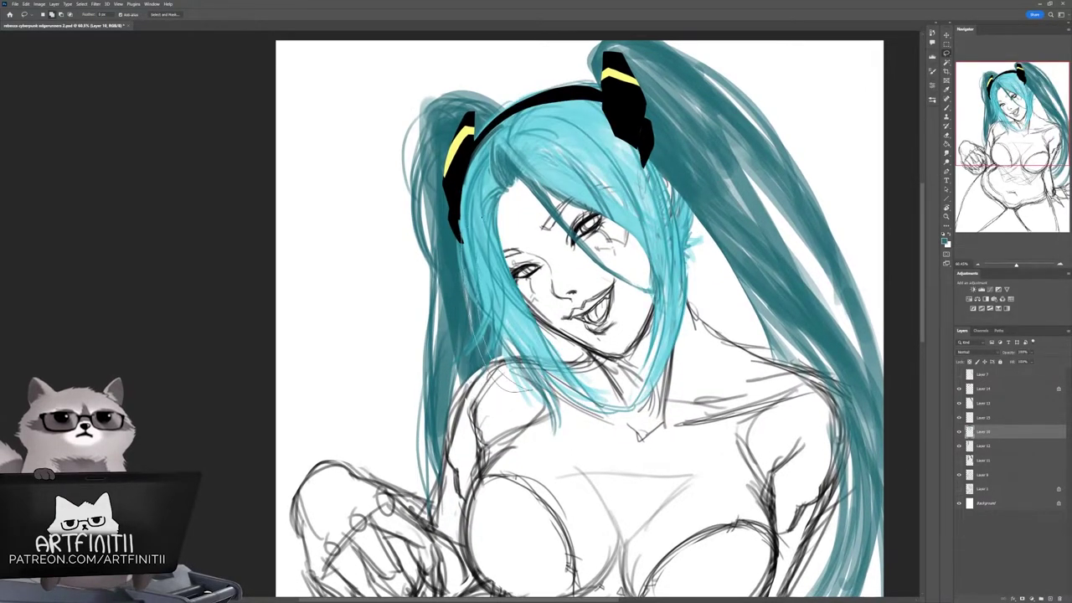
Step: Copy the selected hair onto its own layer and rotate it to the right
{"action": "key", "text": "b"}
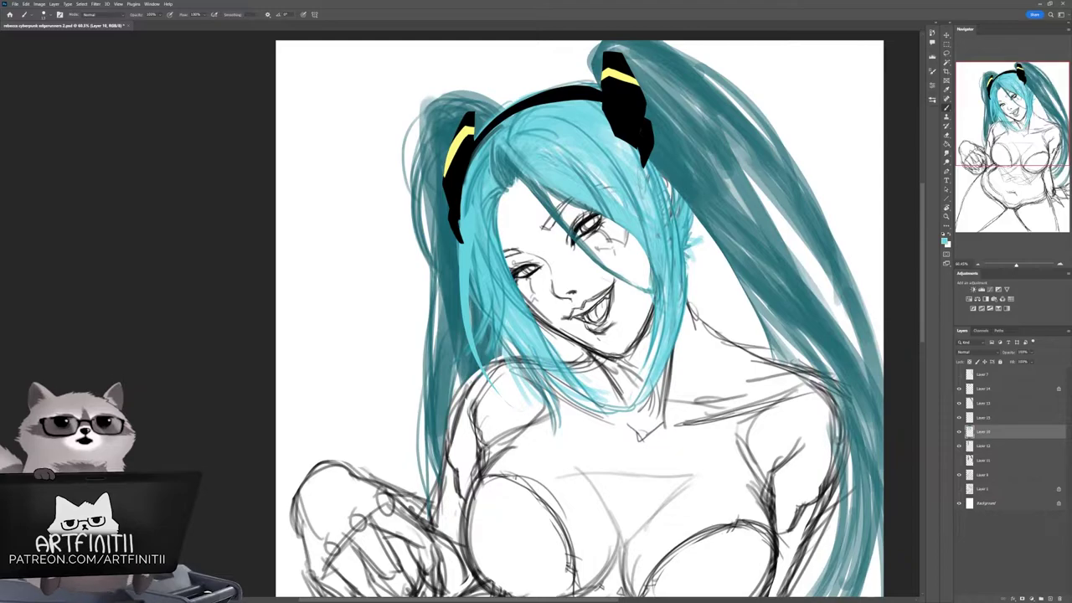
{"action": "scroll", "coordinate": [578, 319], "scroll_direction": "down", "scroll_amount": 3}
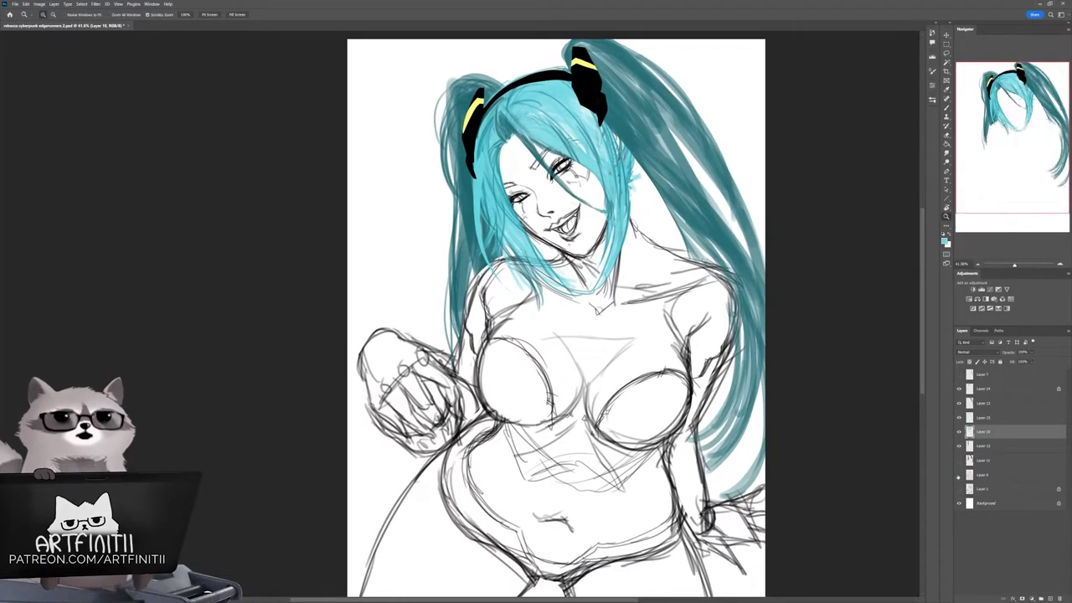
{"action": "key", "text": "l"}
{"action": "key", "text": "ctrl+j"}
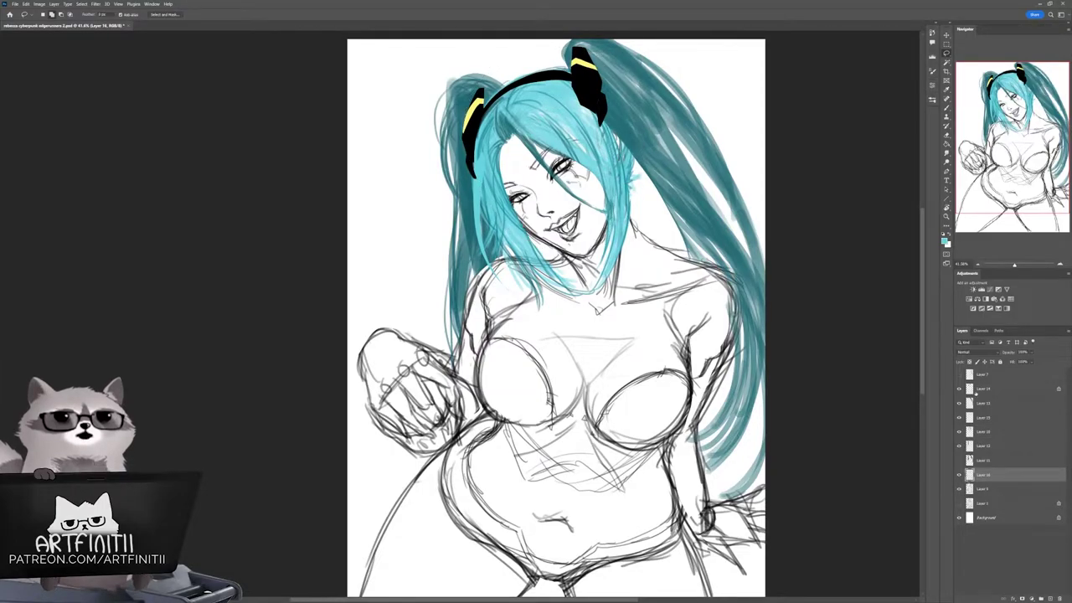
{"action": "key", "text": "ctrl+t"}
{"action": "left_click_drag", "start_coordinate": [773, 510], "coordinate": [713, 426]}
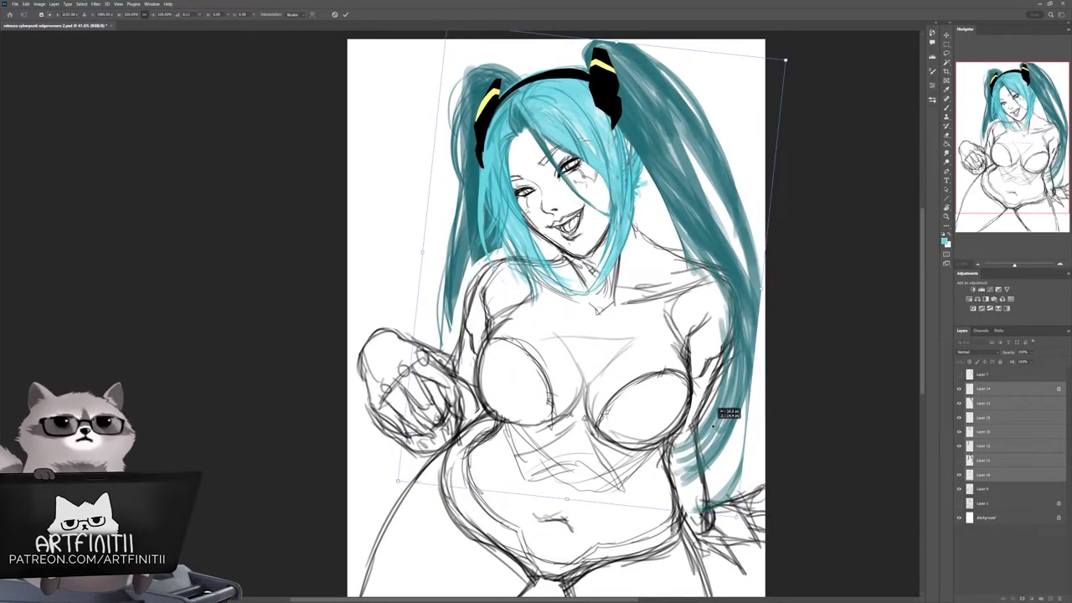
{"action": "key", "text": "Escape"}
Step: Make Layer 8 active, select near the neck, and toggle layer visibility to compare
{"action": "scroll", "coordinate": [556, 318], "scroll_direction": "down", "scroll_amount": 2}
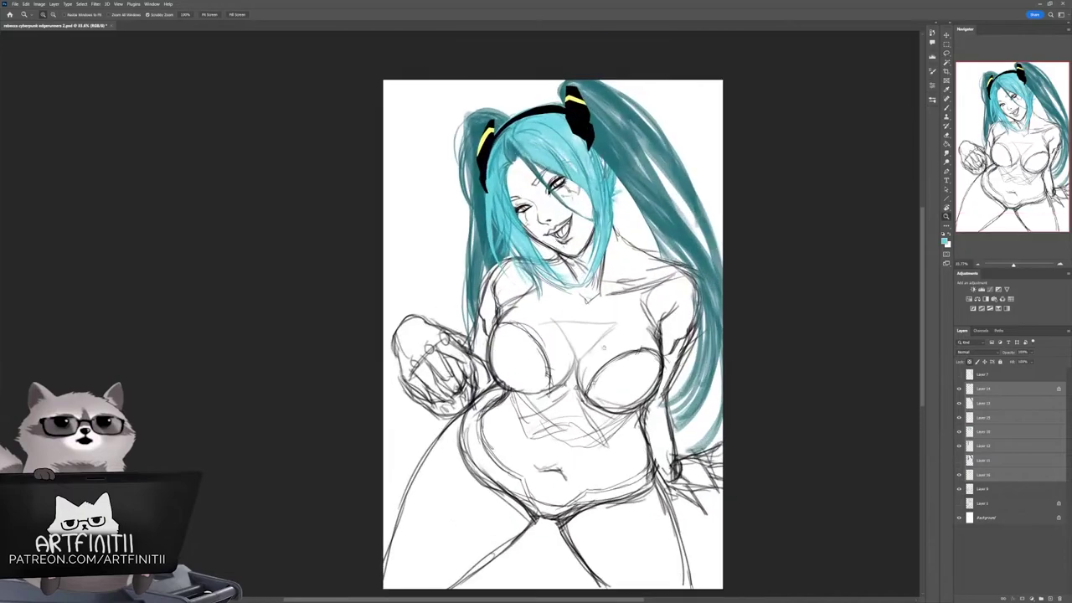
{"action": "left_click", "coordinate": [984, 488]}
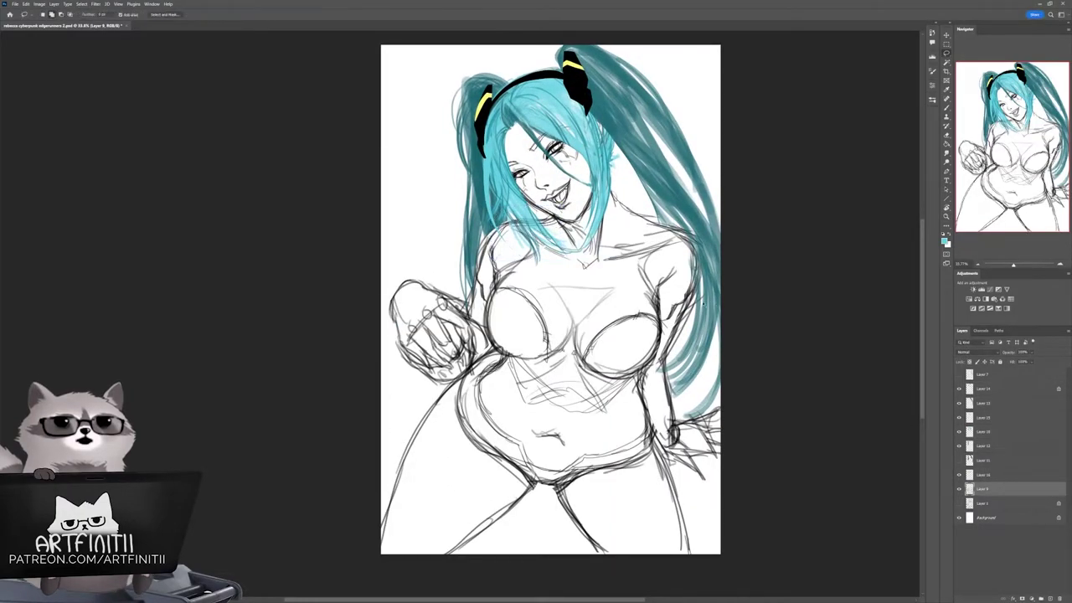
{"action": "left_click_drag", "start_coordinate": [521, 247], "coordinate": [495, 257]}
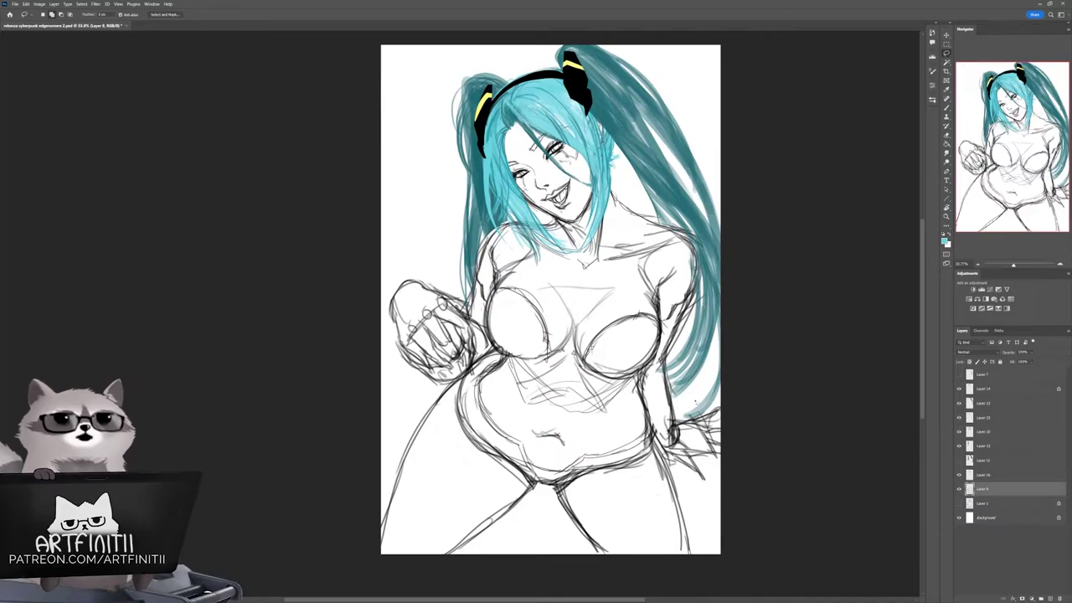
{"action": "left_click", "coordinate": [959, 460]}
{"action": "left_click", "coordinate": [959, 460]}
{"action": "left_click", "coordinate": [959, 474]}
{"action": "left_click", "coordinate": [959, 474]}
Step: Check the left hair and teal ponytail layers by toggling them, then make Layer 12 active
{"action": "left_click", "coordinate": [960, 446]}
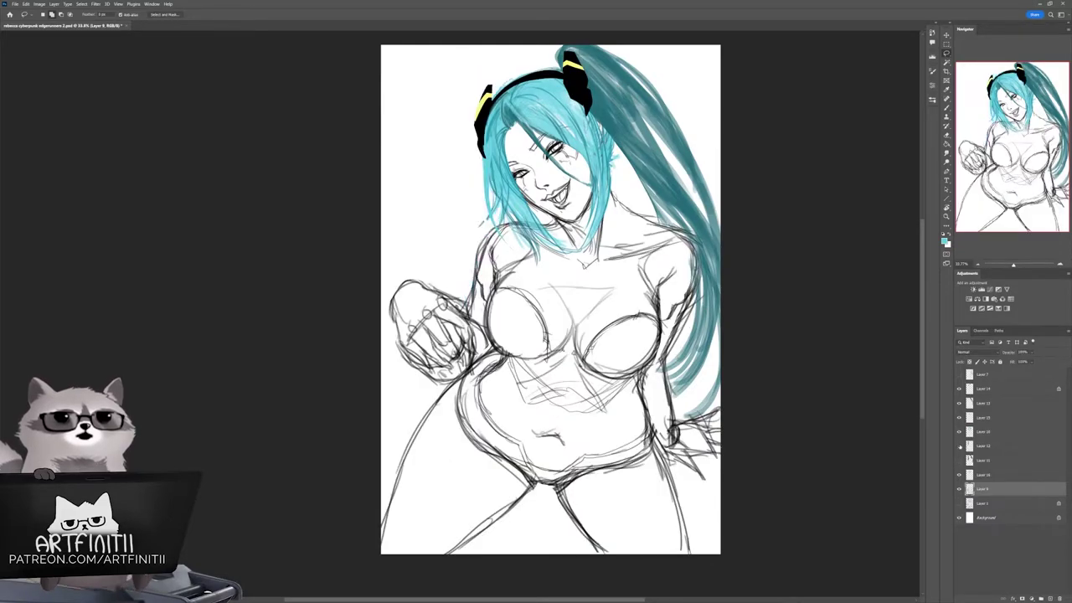
{"action": "left_click", "coordinate": [960, 446]}
{"action": "left_click", "coordinate": [960, 446]}
{"action": "left_click", "coordinate": [959, 418]}
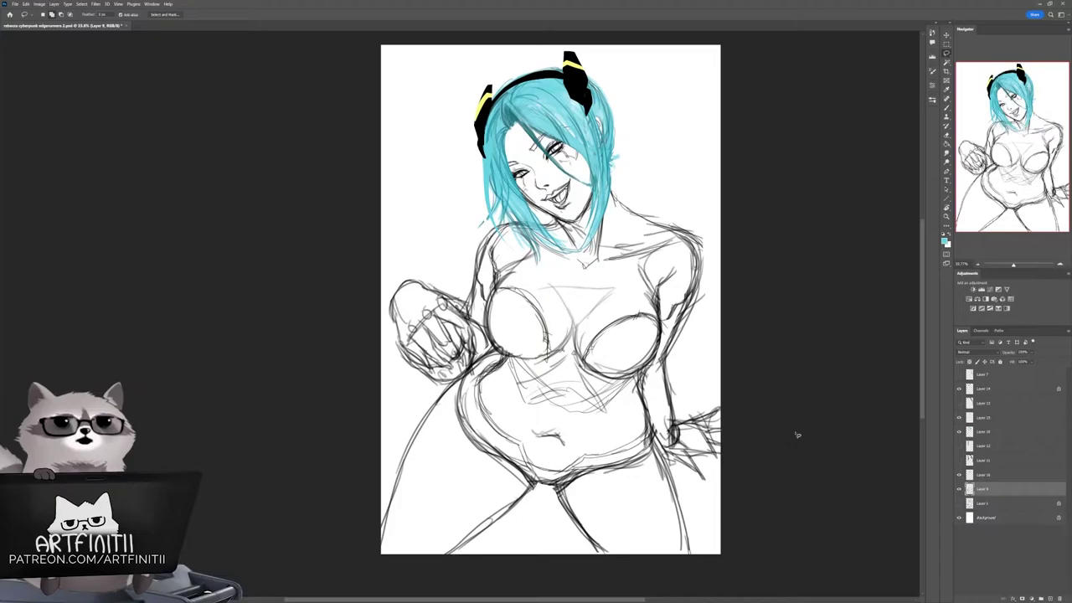
{"action": "key", "text": "ctrl+z"}
{"action": "left_click", "coordinate": [984, 447]}
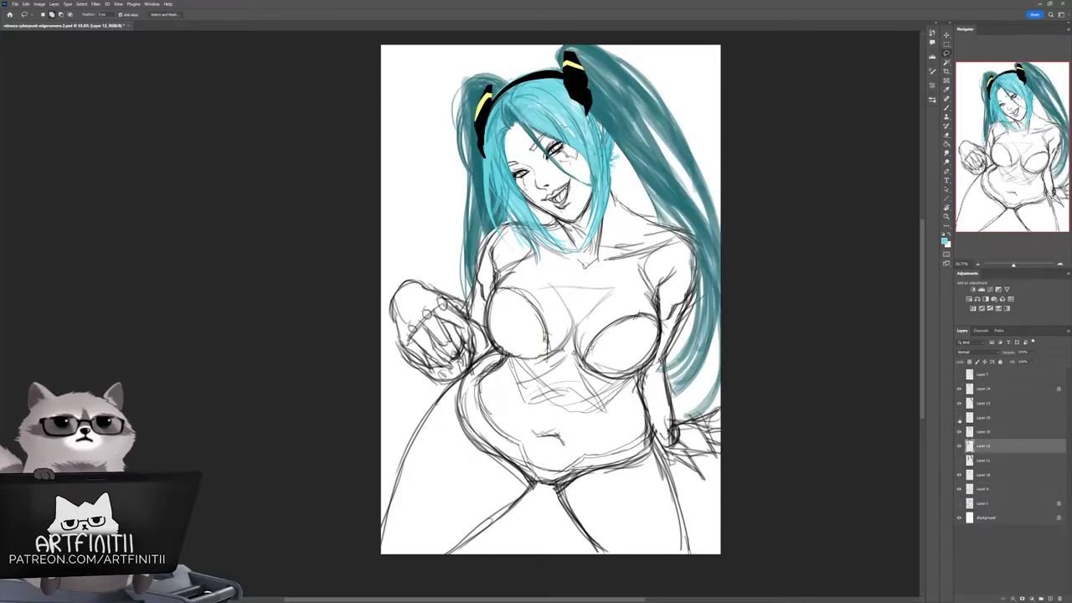
{"action": "scroll", "coordinate": [550, 192], "scroll_direction": "up", "scroll_amount": 3}
Step: Transform an oval selection over the left hair, then warp the headband on Layer 14
{"action": "left_click_drag", "start_coordinate": [337, 74], "coordinate": [650, 321]}
{"action": "key", "text": "ctrl+t"}
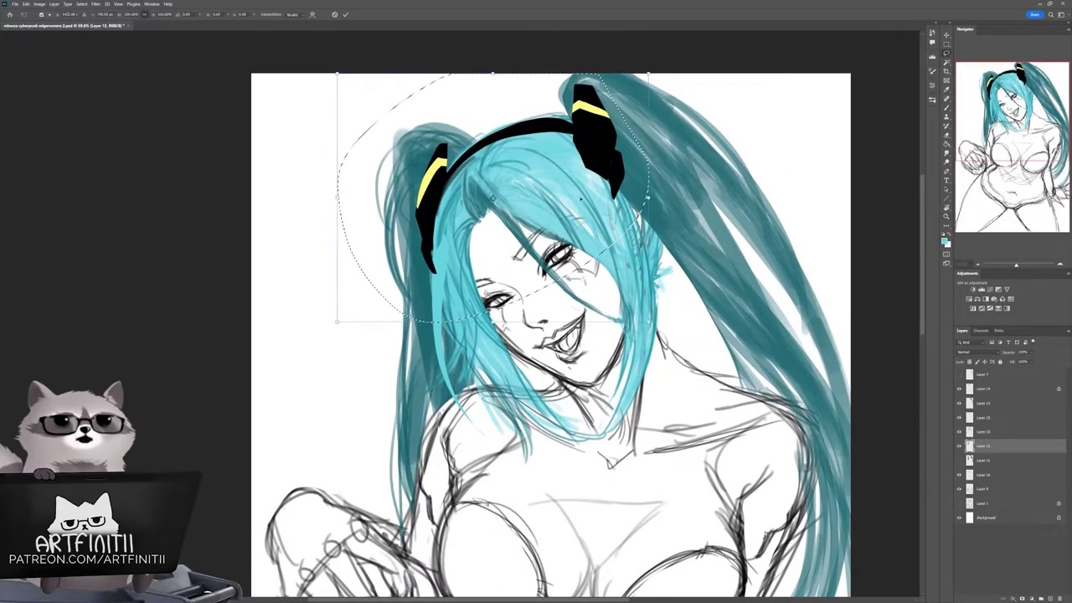
{"action": "key", "text": "Return"}
{"action": "key", "text": "alt+bracketright"}
{"action": "key", "text": "alt+bracketright"}
{"action": "key", "text": "alt+bracketright"}
{"action": "key", "text": "alt+bracketright"}
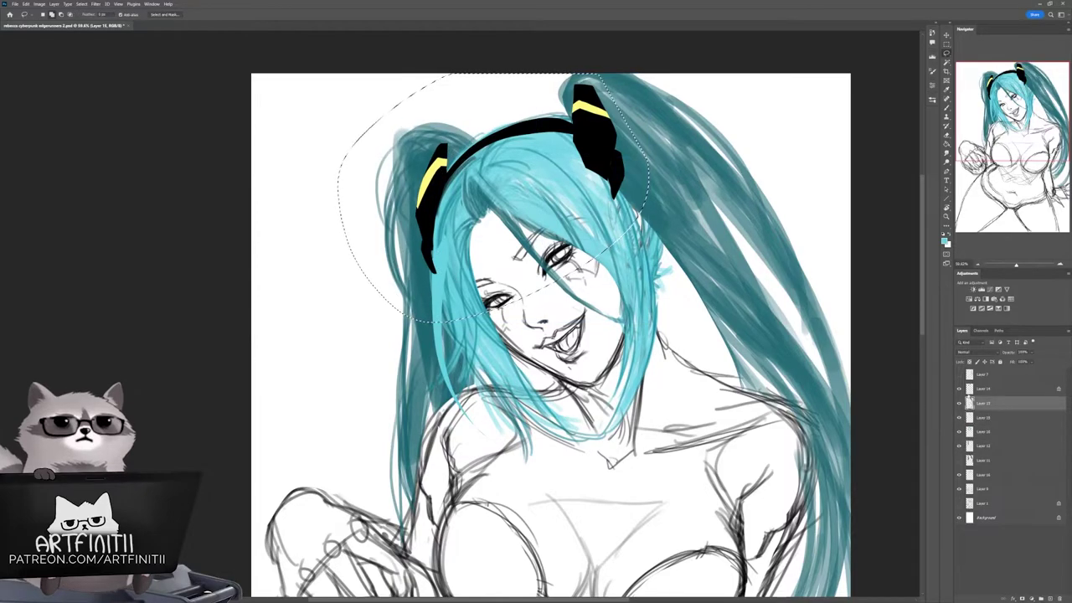
{"action": "key", "text": "ctrl+t"}
{"action": "left_click_drag", "start_coordinate": [495, 177], "coordinate": [545, 163]}
{"action": "key", "text": "Return"}
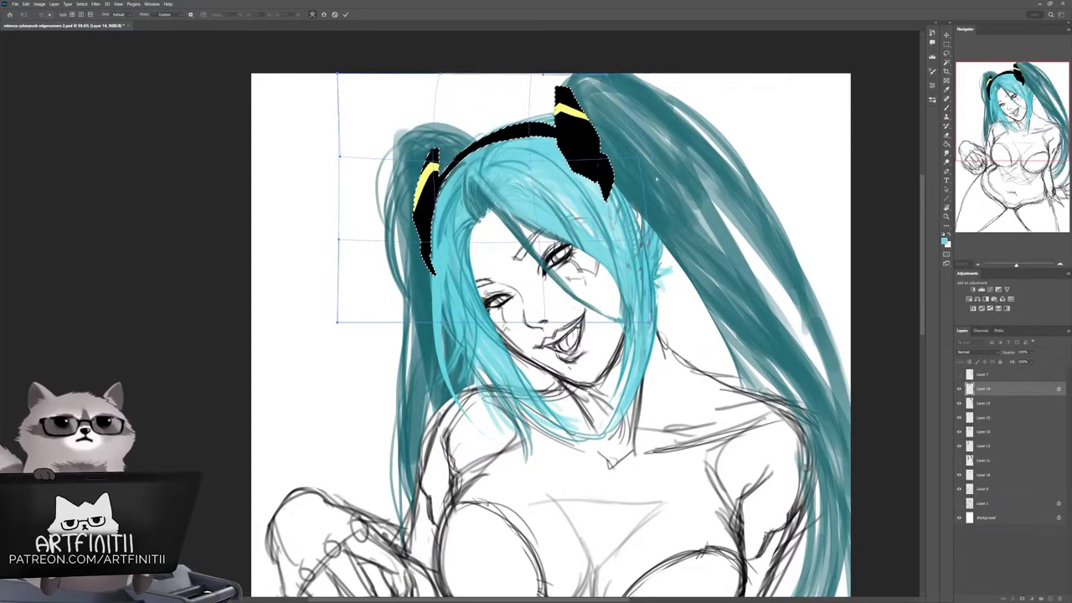
Step: Duplicate the cyan front-hair layer, comparing the figure with it hidden
{"action": "key", "text": "z"}
{"action": "left_click", "coordinate": [959, 431]}
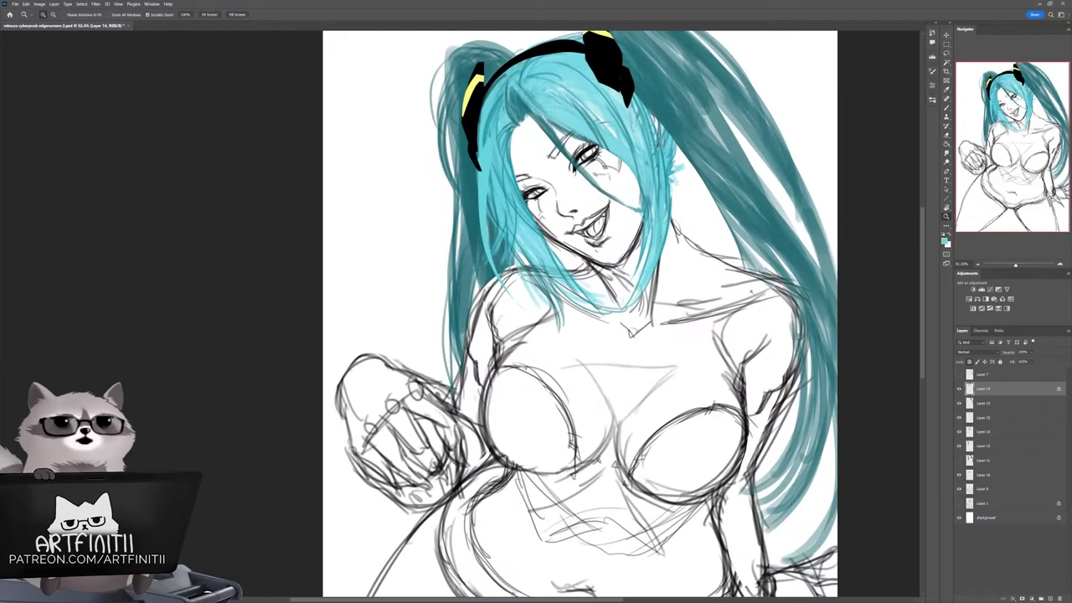
{"action": "key", "text": "ctrl+plus"}
{"action": "key", "text": "ctrl+j"}
{"action": "left_click", "coordinate": [959, 431]}
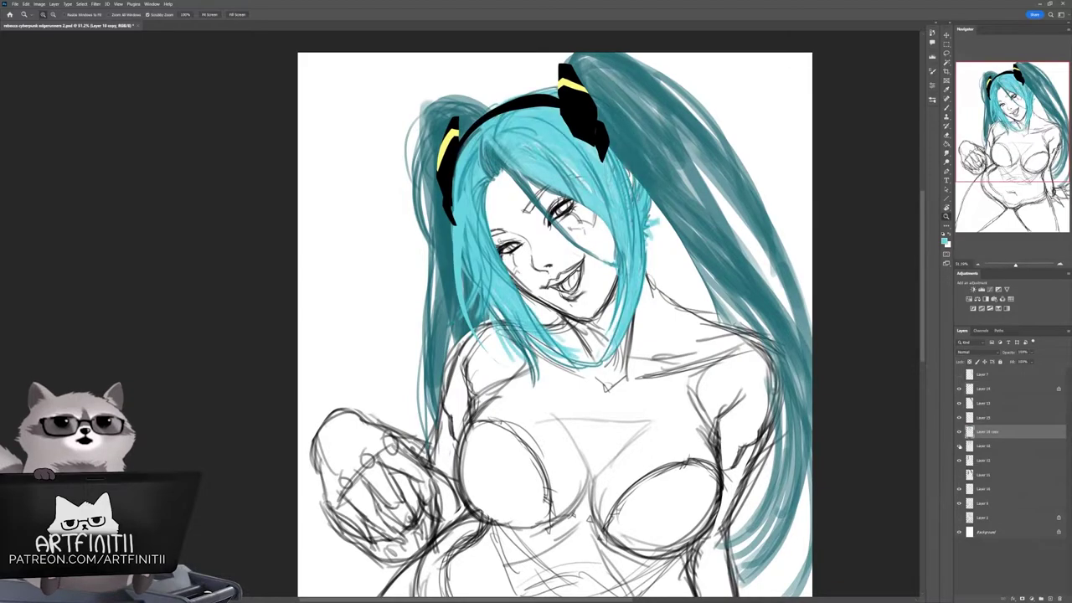
Step: Lasso narrow strips along the hair edges, then clear the selection and undo
{"action": "key", "text": "l"}
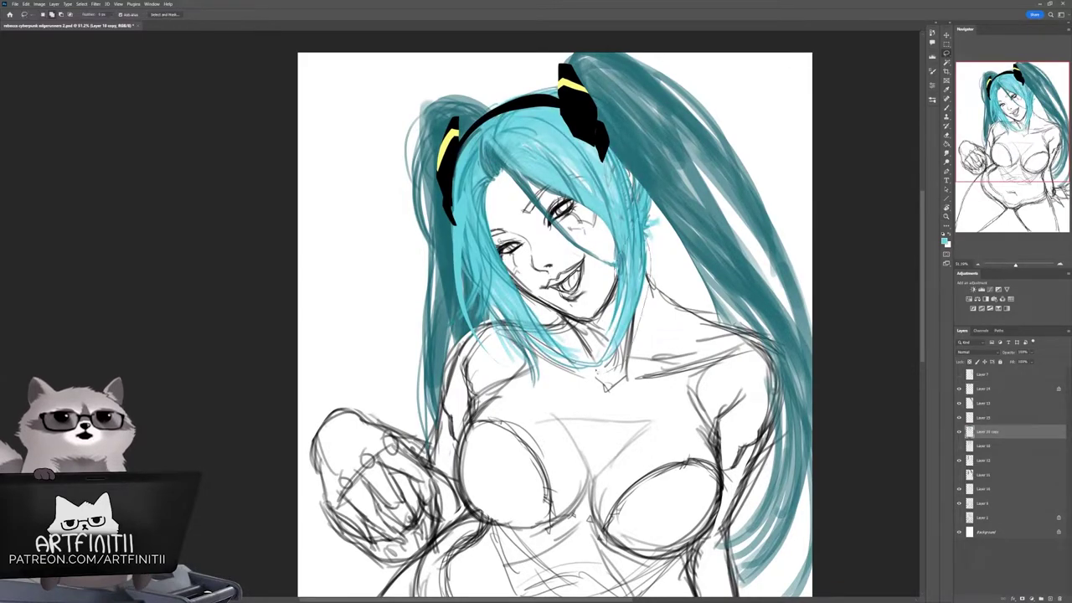
{"action": "left_click_drag", "start_coordinate": [644, 222], "coordinate": [626, 356]}
{"action": "left_click_drag", "start_coordinate": [587, 251], "coordinate": [637, 259]}
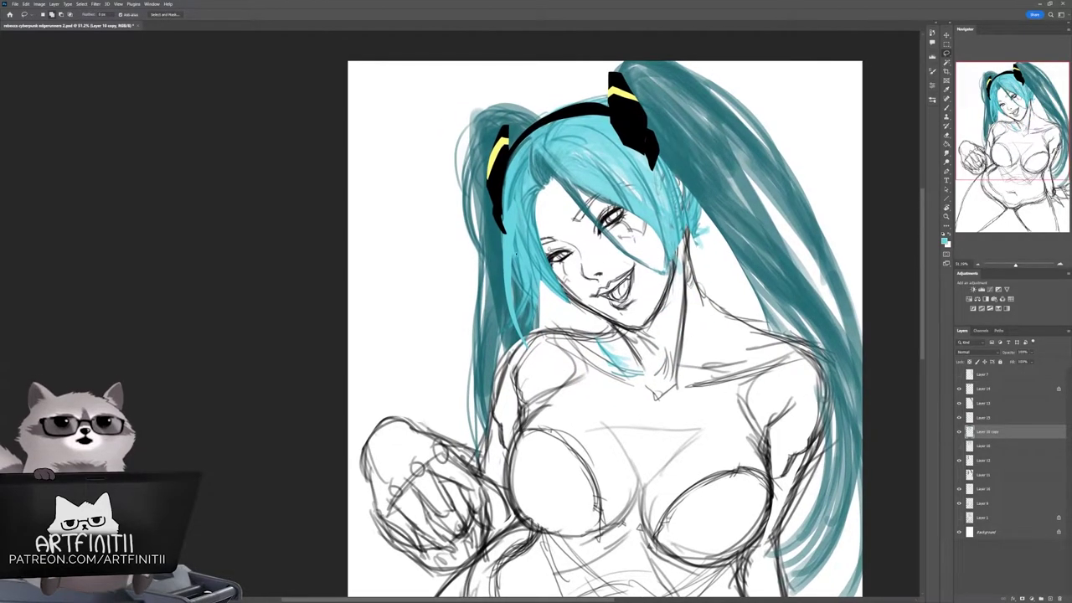
{"action": "mouse_move", "coordinate": [523, 220]}
{"action": "left_mouse_down"}
{"action": "mouse_move", "coordinate": [613, 336]}
{"action": "mouse_move", "coordinate": [545, 358]}
{"action": "left_mouse_up"}
{"action": "key", "text": "ctrl+d"}
{"action": "key", "text": "b"}
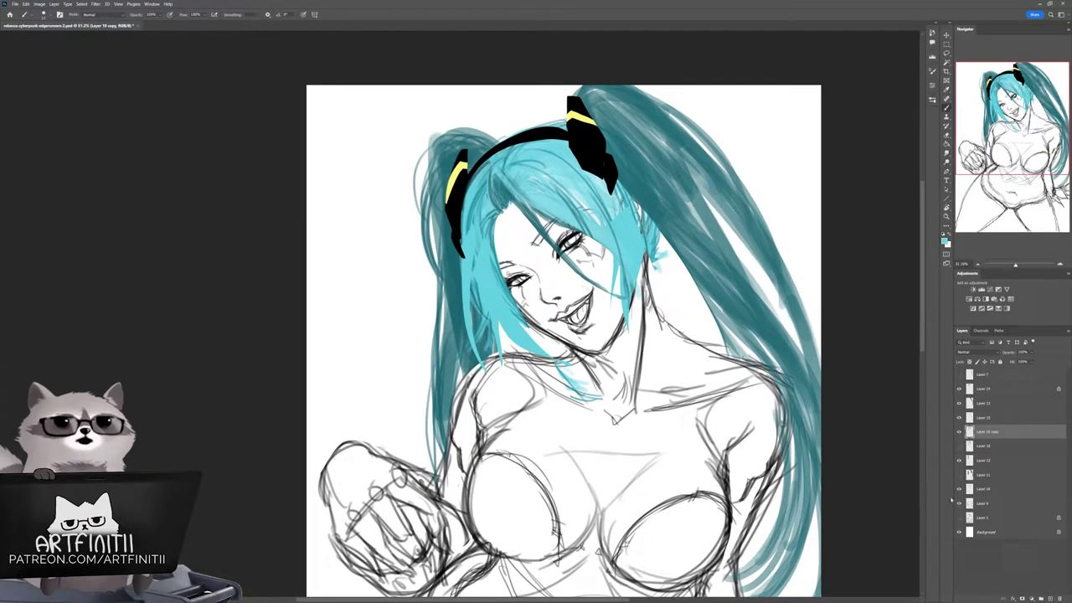
{"action": "key", "text": "ctrl+z"}
{"action": "key", "text": "ctrl+z"}
{"action": "key", "text": "ctrl+z"}
{"action": "left_click_drag", "start_coordinate": [921, 437], "coordinate": [1004, 452]}
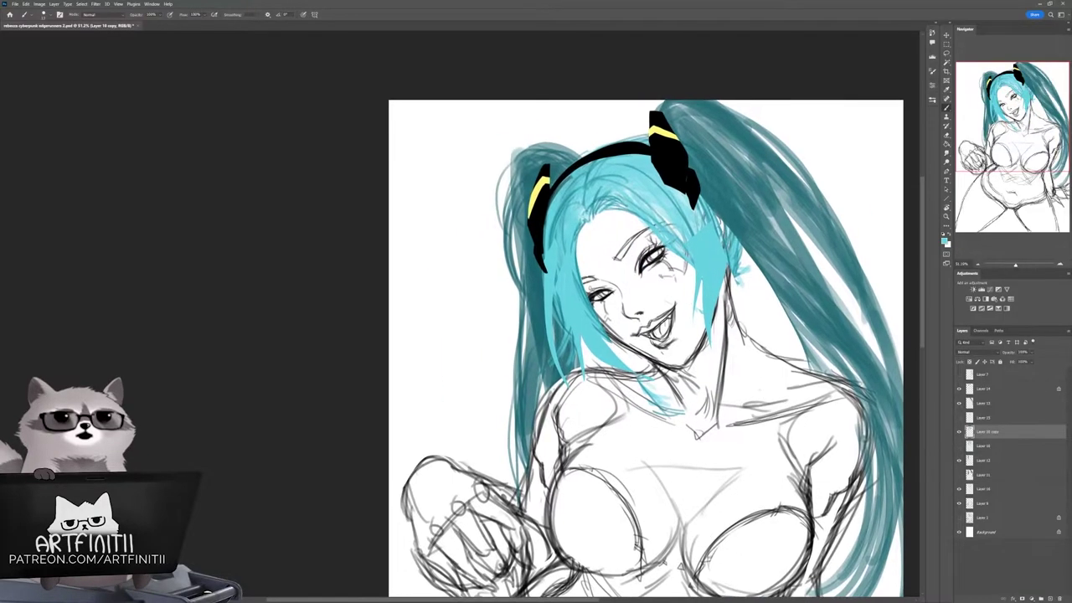
Step: Lasso the bangs and warp them into a new curve
{"action": "key", "text": "l"}
{"action": "key", "text": "ctrl+t"}
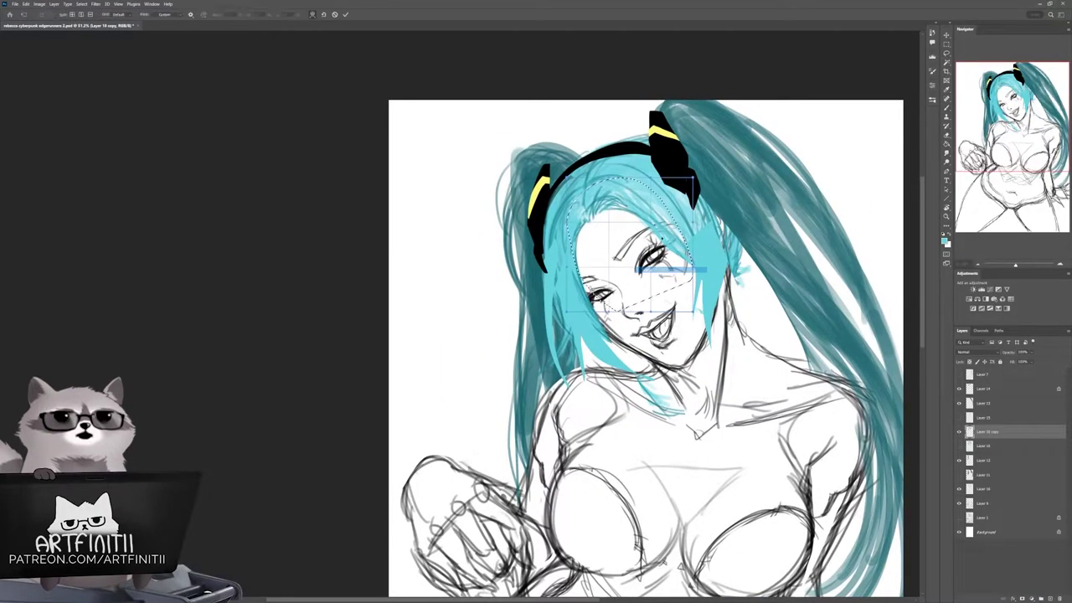
{"action": "left_click_drag", "start_coordinate": [672, 228], "coordinate": [728, 275]}
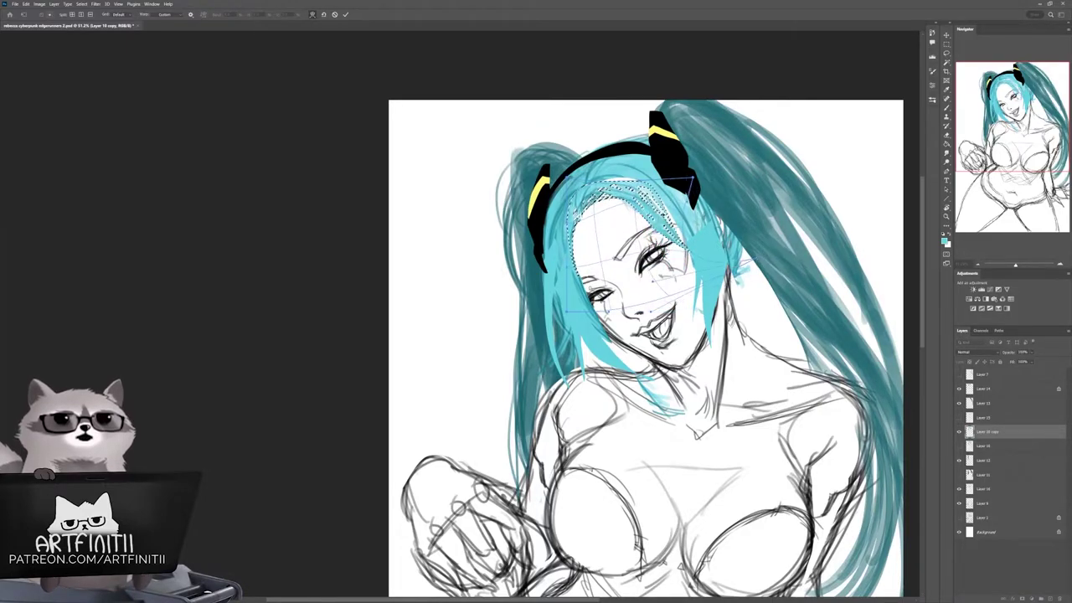
{"action": "key", "text": "Return"}
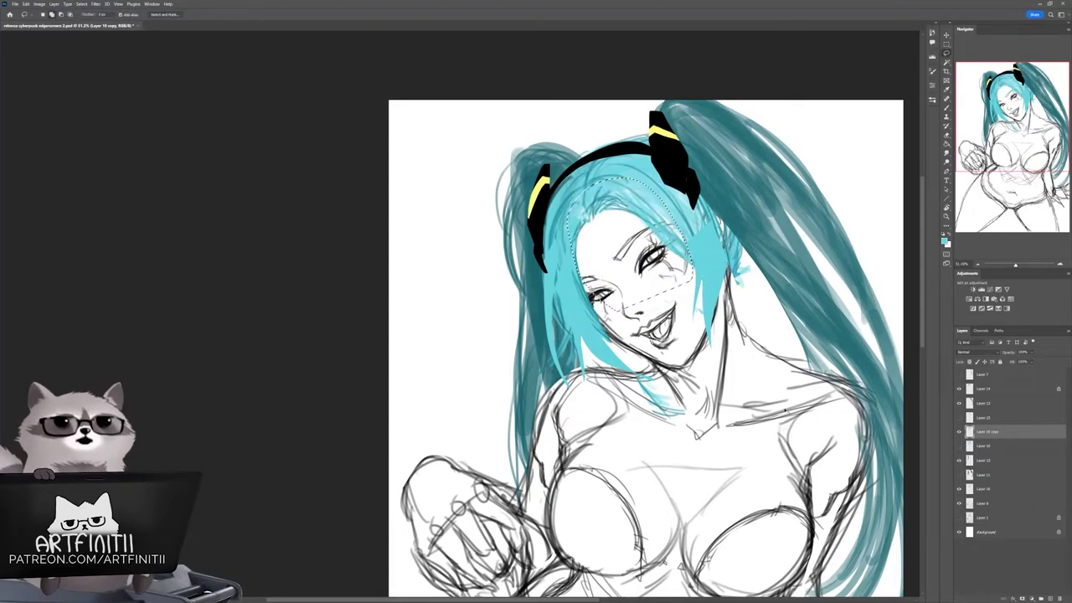
Step: Warp the bangs a second time via the Warp option, then deselect
{"action": "key", "text": "ctrl+t"}
{"action": "right_click", "coordinate": [595, 212]}
{"action": "left_click", "coordinate": [620, 277]}
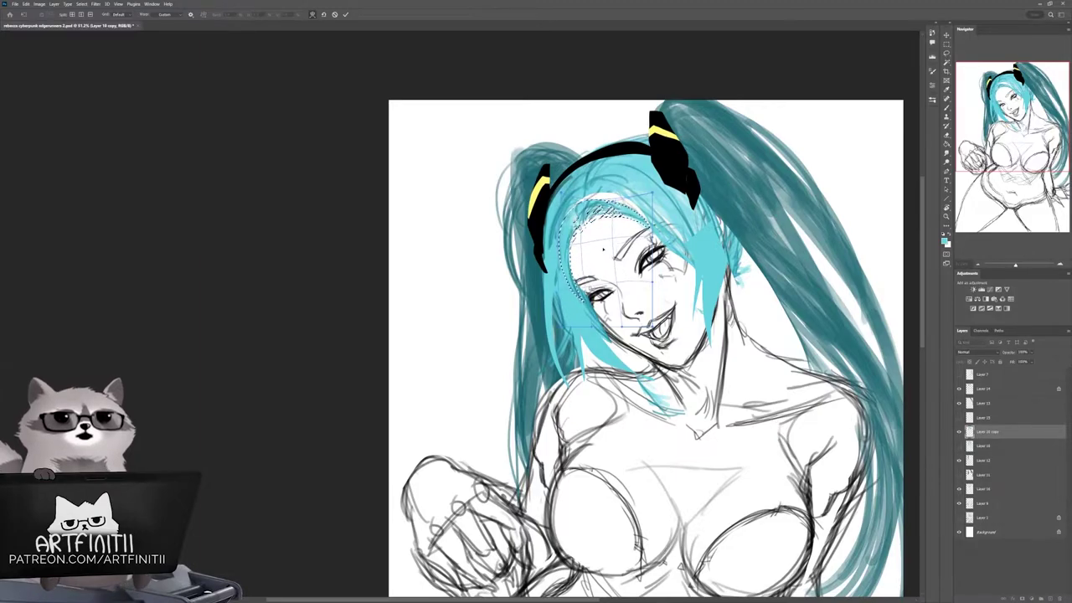
{"action": "key", "text": "Return"}
{"action": "key", "text": "ctrl+d"}
{"action": "key", "text": "b"}
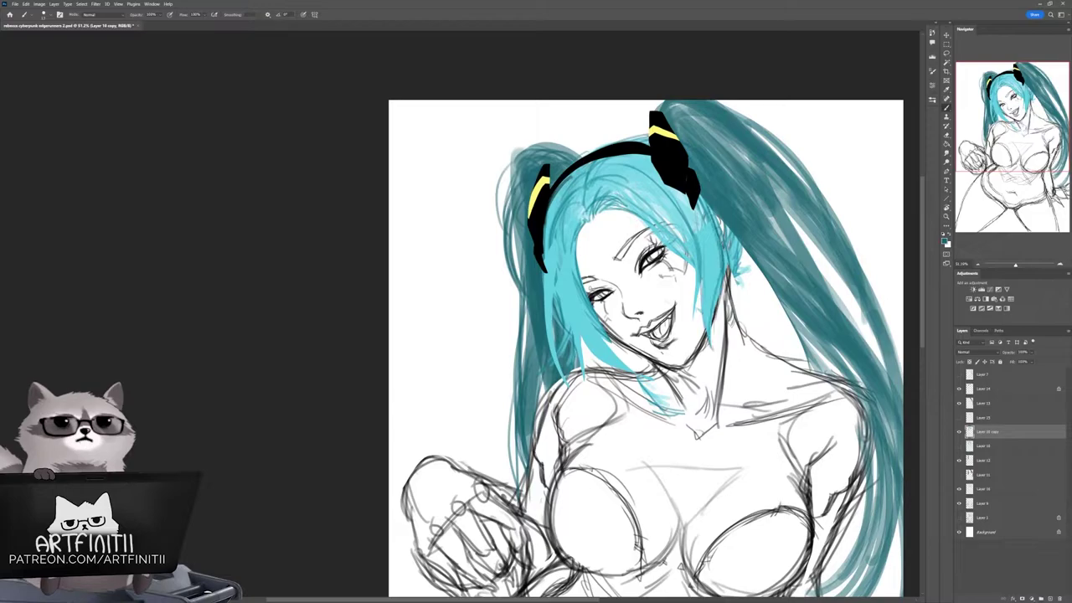
Step: Paint small touch-up strokes near the right eye and change the brush size
{"action": "left_click_drag", "start_coordinate": [653, 216], "coordinate": [692, 270]}
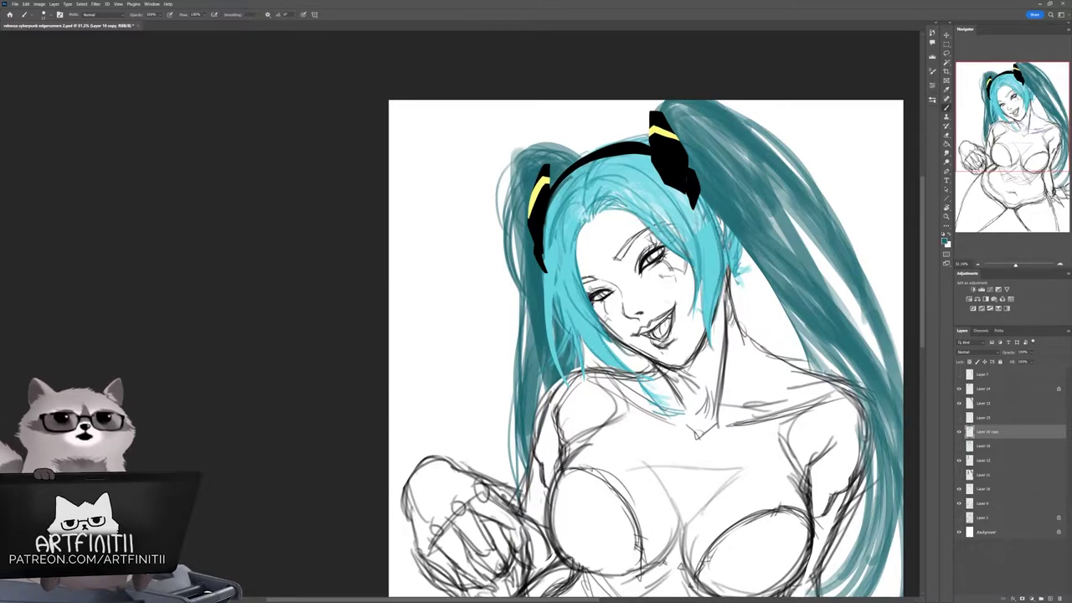
{"action": "mouse_move", "coordinate": [637, 335]}
{"action": "left_mouse_down"}
{"action": "mouse_move", "coordinate": [655, 300]}
{"action": "mouse_move", "coordinate": [575, 284]}
{"action": "left_mouse_up"}
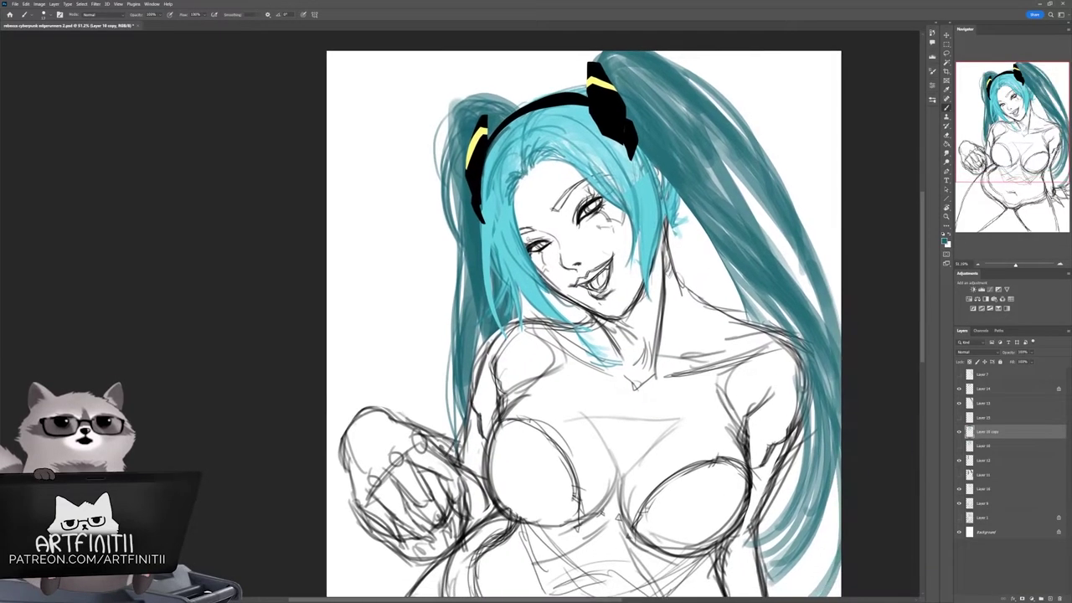
{"action": "left_click_drag", "start_coordinate": [577, 335], "coordinate": [649, 323]}
{"action": "key", "text": "l"}
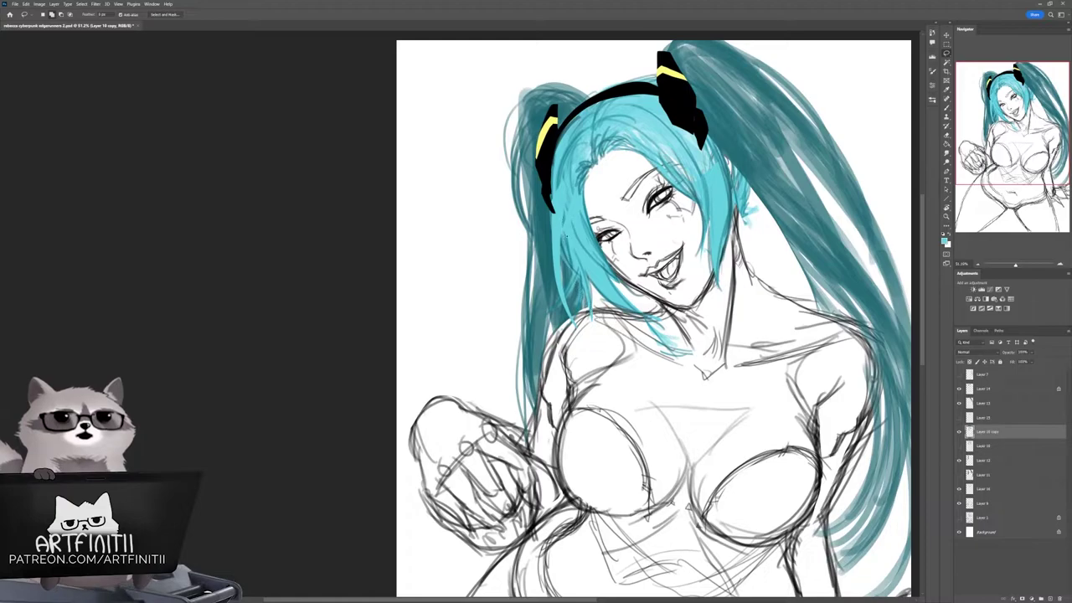
{"action": "key", "text": "b"}
{"action": "left_click_drag", "start_coordinate": [620, 318], "coordinate": [556, 345]}
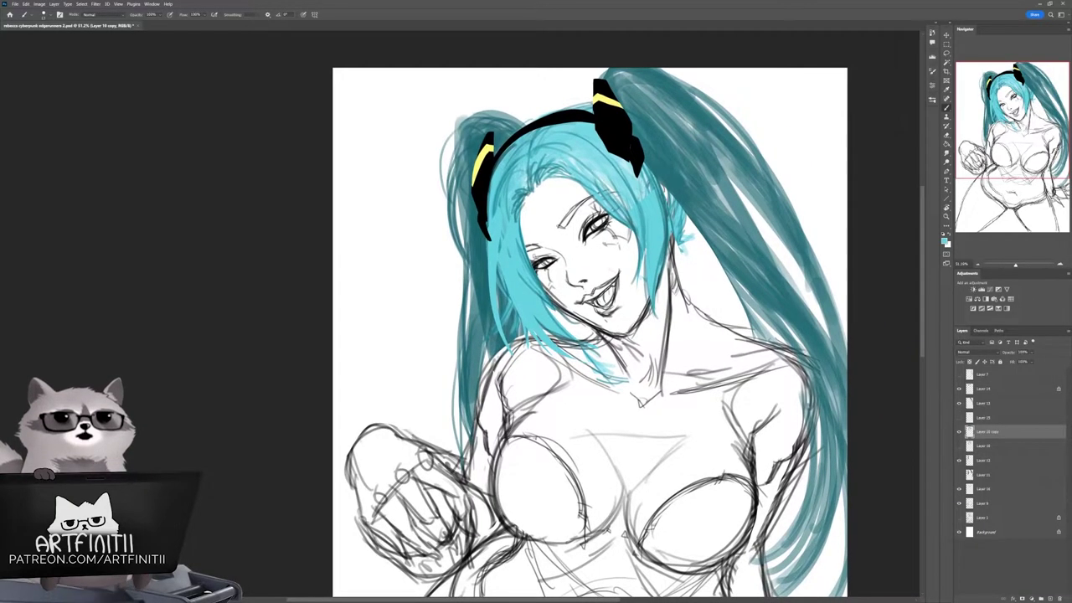
{"action": "left_click_drag", "start_coordinate": [556, 150], "coordinate": [540, 172]}
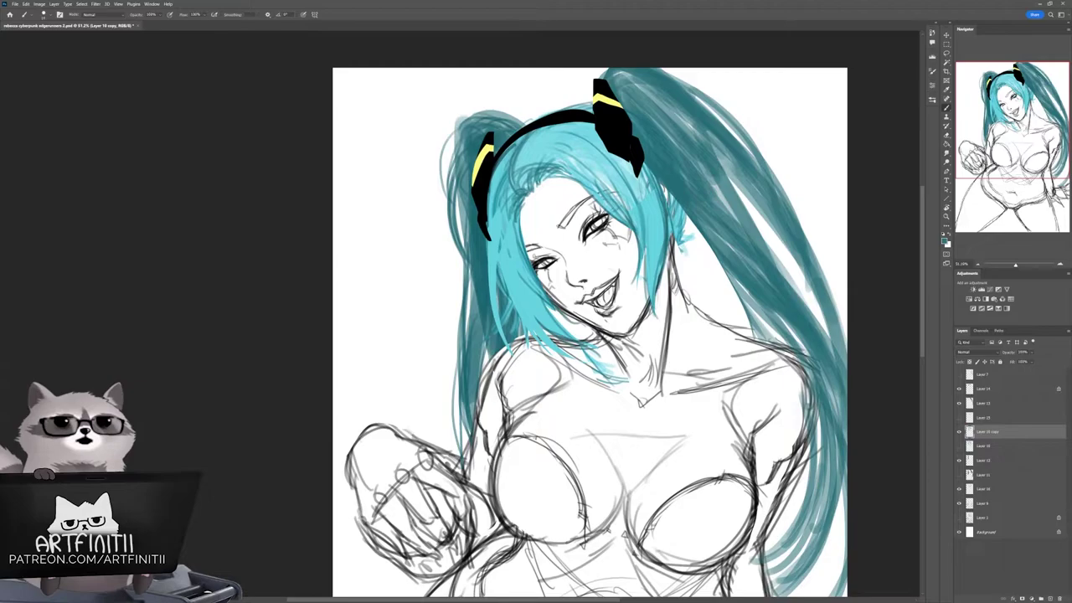
Step: Look over the figure and make the headband layer, Layer 14, active
{"action": "left_click_drag", "start_coordinate": [586, 335], "coordinate": [591, 307]}
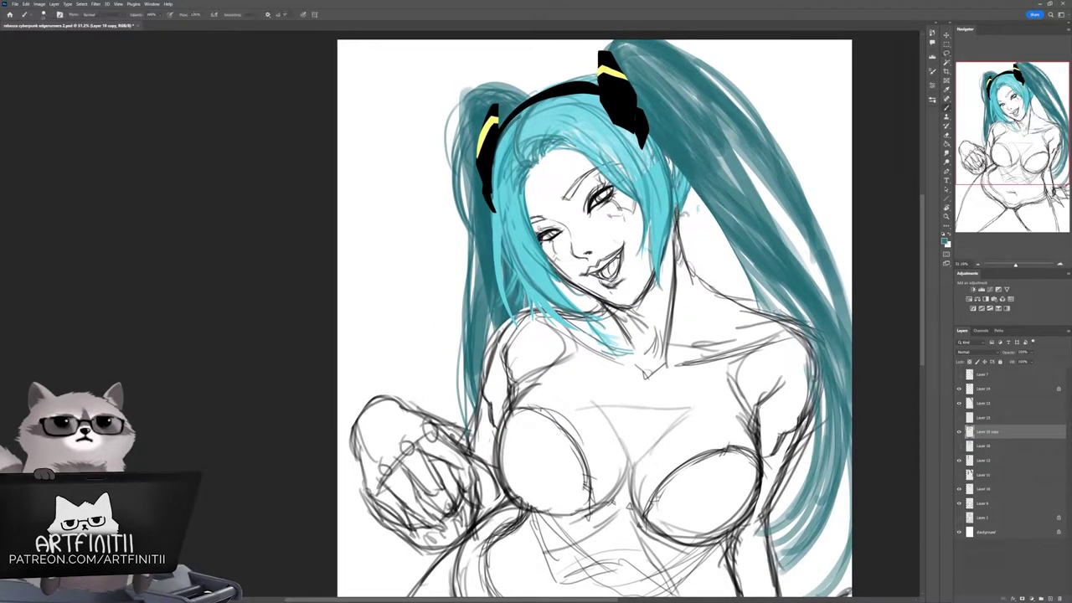
{"action": "left_click_drag", "start_coordinate": [533, 315], "coordinate": [562, 352]}
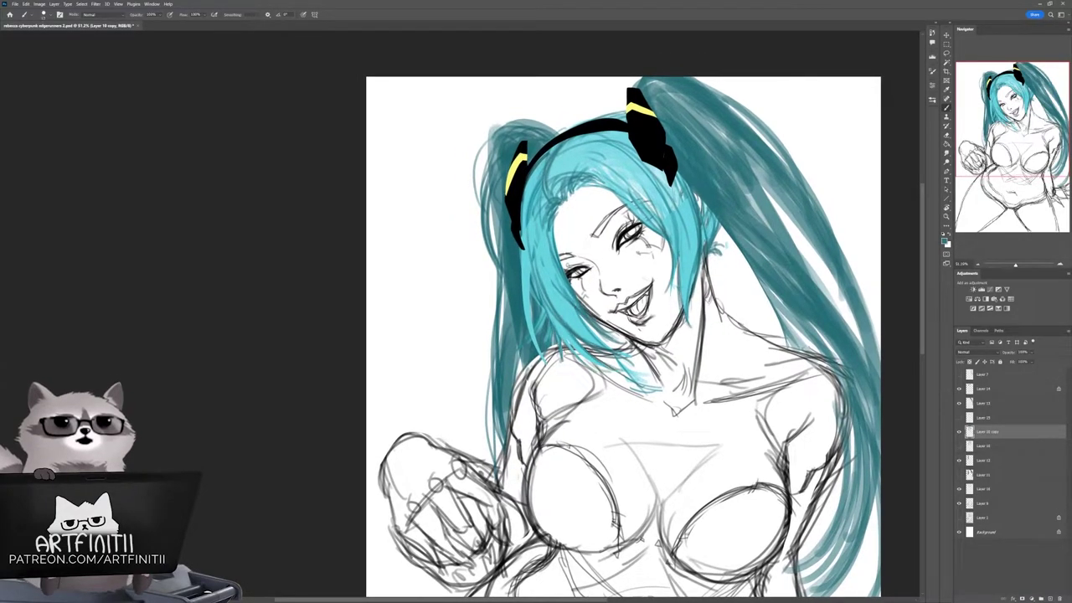
{"action": "left_click_drag", "start_coordinate": [699, 224], "coordinate": [719, 201]}
{"action": "key", "text": "l"}
{"action": "left_click_drag", "start_coordinate": [700, 369], "coordinate": [637, 356]}
{"action": "left_click", "coordinate": [984, 389]}
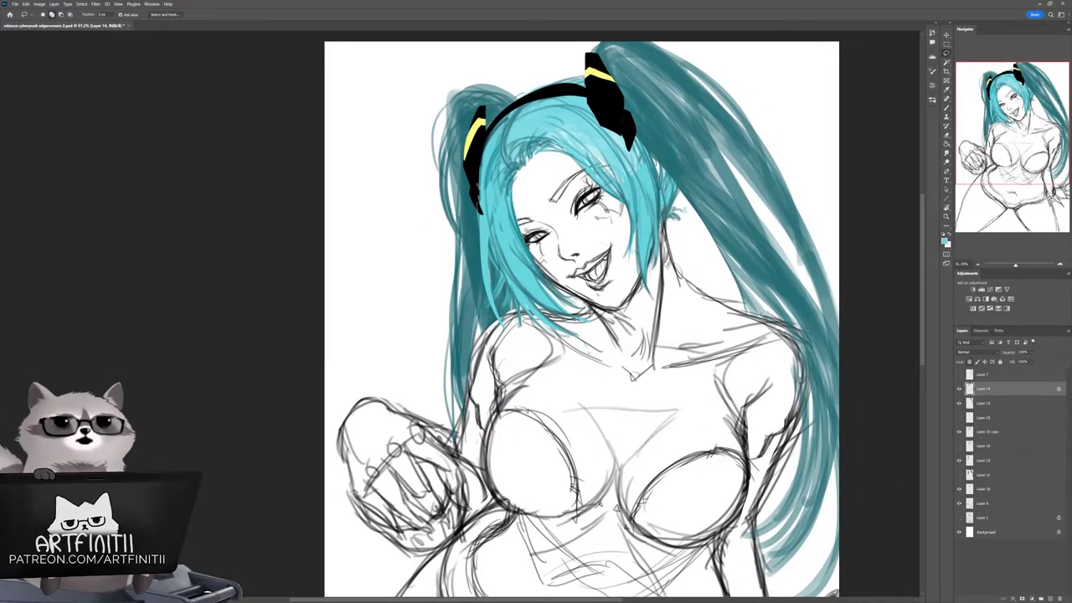
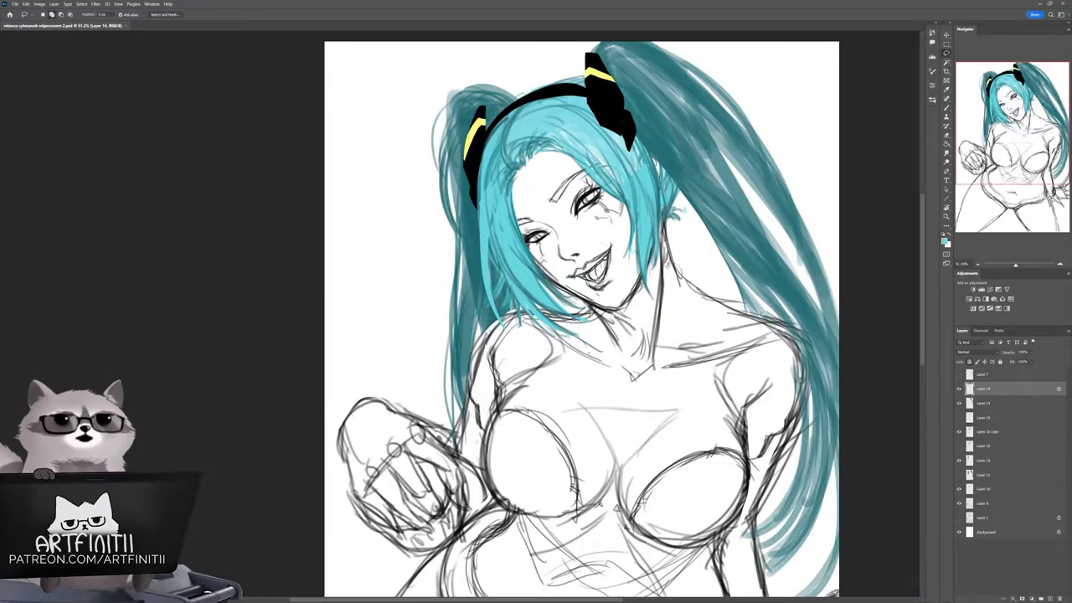
Step: Zoom in on the head and toggle the light-cyan hair to compare, with Layer 10 copy active
{"action": "mouse_move", "coordinate": [113, 367]}
{"action": "left_mouse_down"}
{"action": "mouse_move", "coordinate": [75, 367]}
{"action": "mouse_move", "coordinate": [104, 366]}
{"action": "left_mouse_up"}
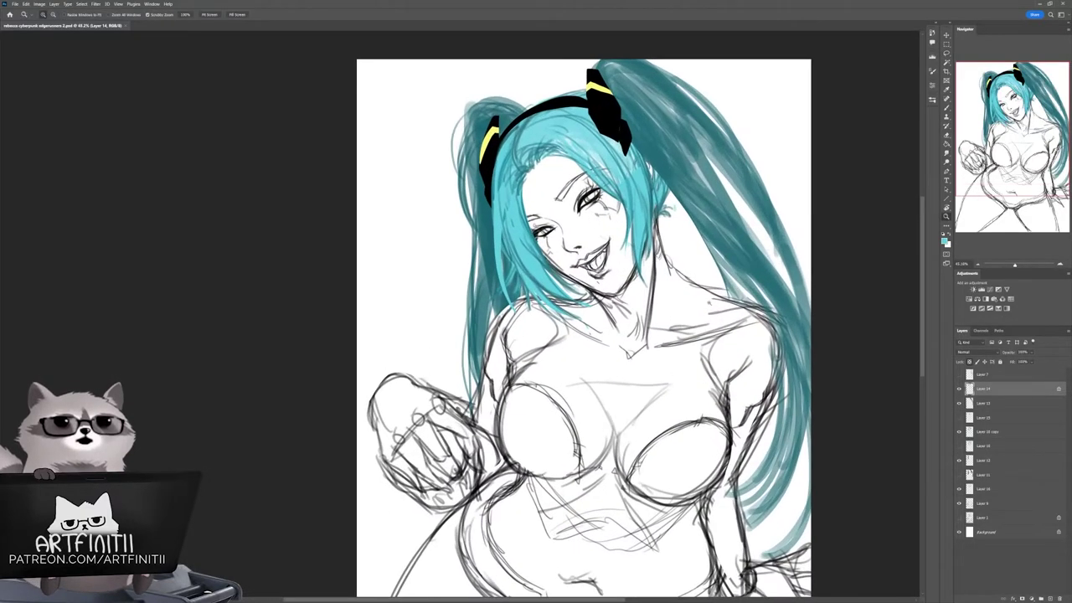
{"action": "left_click", "coordinate": [960, 433]}
{"action": "left_click", "coordinate": [960, 433]}
{"action": "key", "text": "ctrl+plus"}
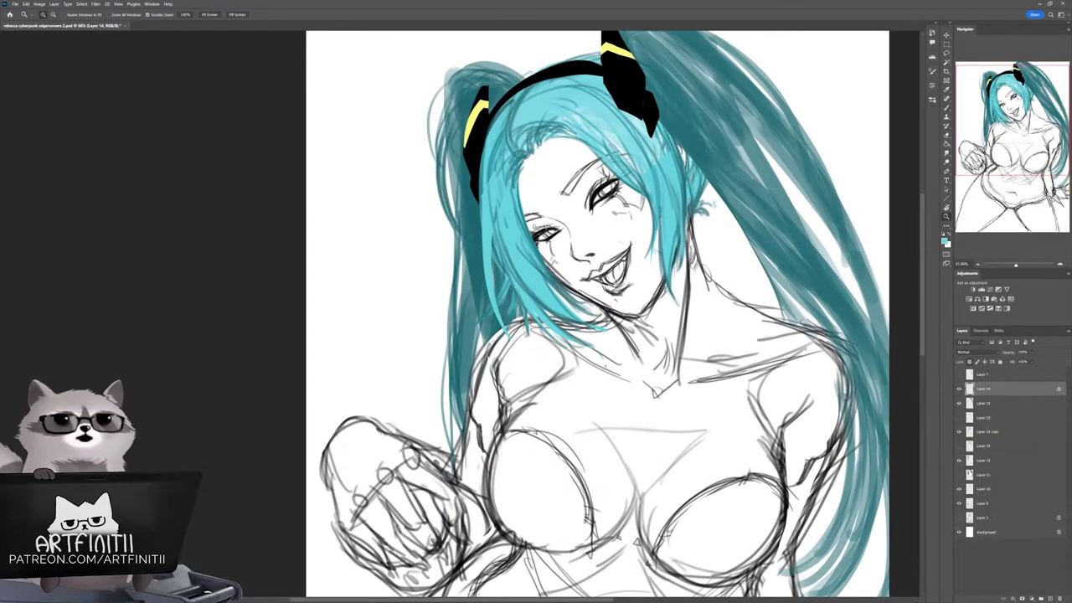
{"action": "key", "text": "l"}
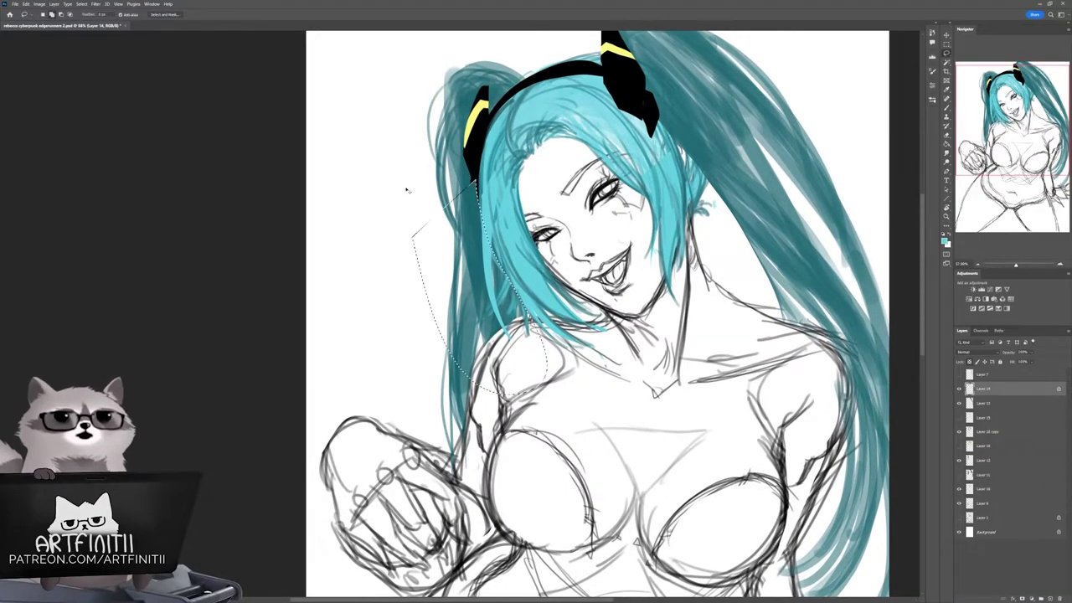
{"action": "left_click", "coordinate": [988, 432]}
{"action": "left_click", "coordinate": [960, 433]}
{"action": "left_click", "coordinate": [959, 432]}
{"action": "left_click_drag", "start_coordinate": [787, 341], "coordinate": [754, 418]}
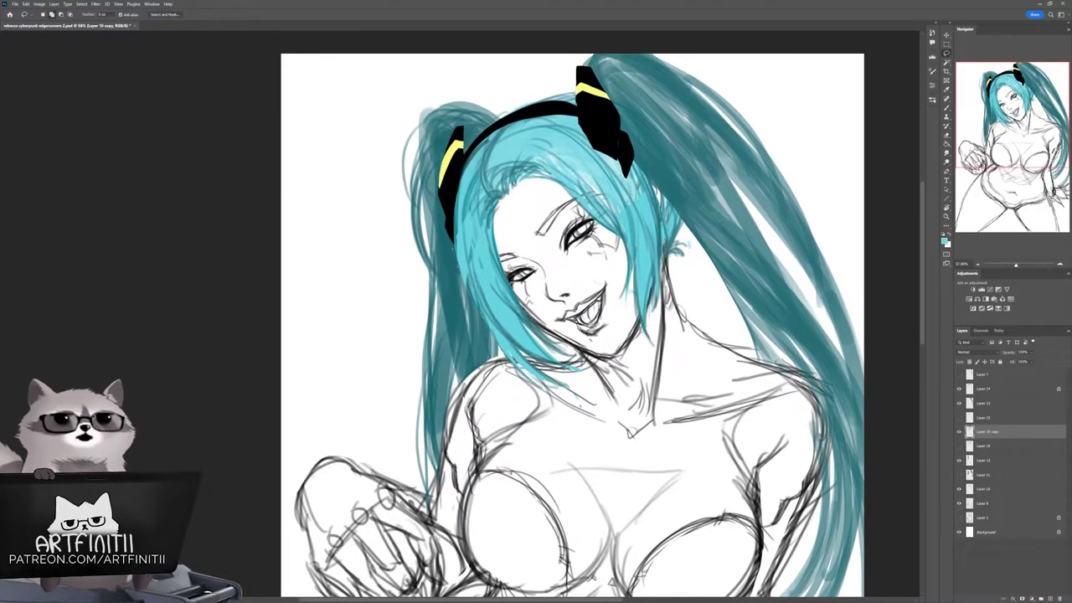
Step: Lasso a section of the ponytail, then zoom out and back in around the face
{"action": "left_click_drag", "start_coordinate": [575, 407], "coordinate": [453, 252]}
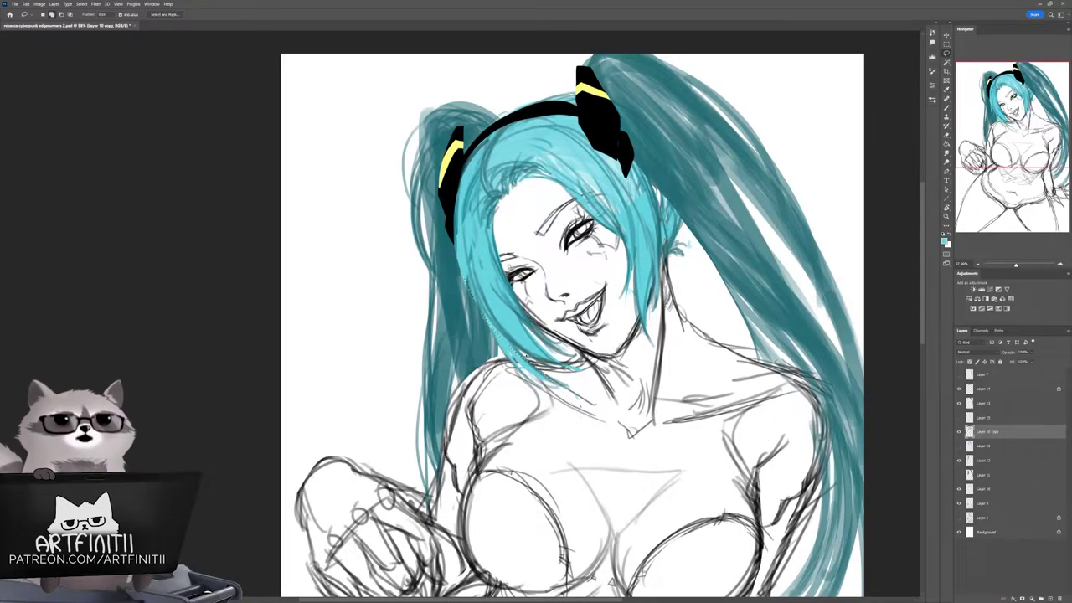
{"action": "left_click_drag", "start_coordinate": [526, 356], "coordinate": [586, 398]}
{"action": "mouse_move", "coordinate": [759, 428]}
{"action": "left_mouse_down"}
{"action": "mouse_move", "coordinate": [788, 443]}
{"action": "mouse_move", "coordinate": [763, 448]}
{"action": "left_mouse_up"}
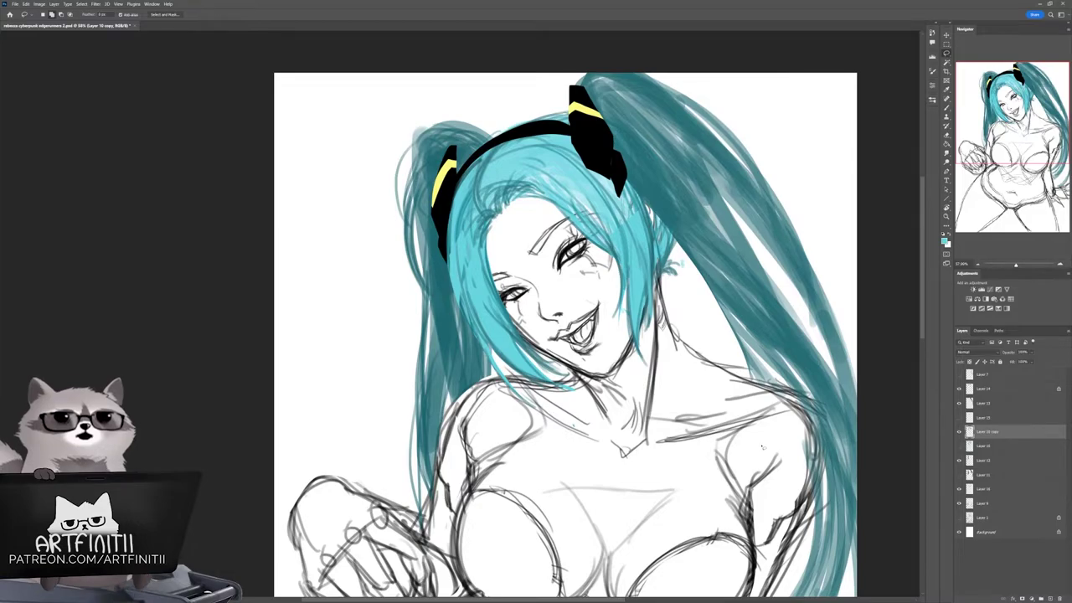
{"action": "key", "text": "z"}
{"action": "left_click", "coordinate": [961, 461]}
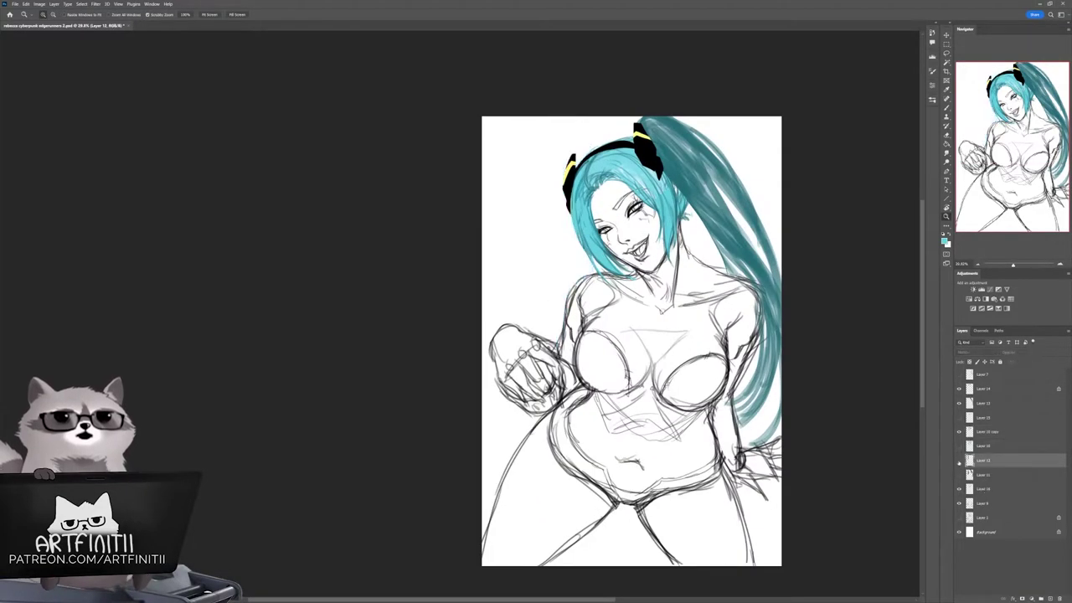
{"action": "left_click_drag", "start_coordinate": [622, 200], "coordinate": [675, 194]}
Step: Add a new layer above Layer 12, then delete Layer 12's teal left-pigtail fill
{"action": "key", "text": "ctrl+shift+alt+n"}
{"action": "key", "text": "b"}
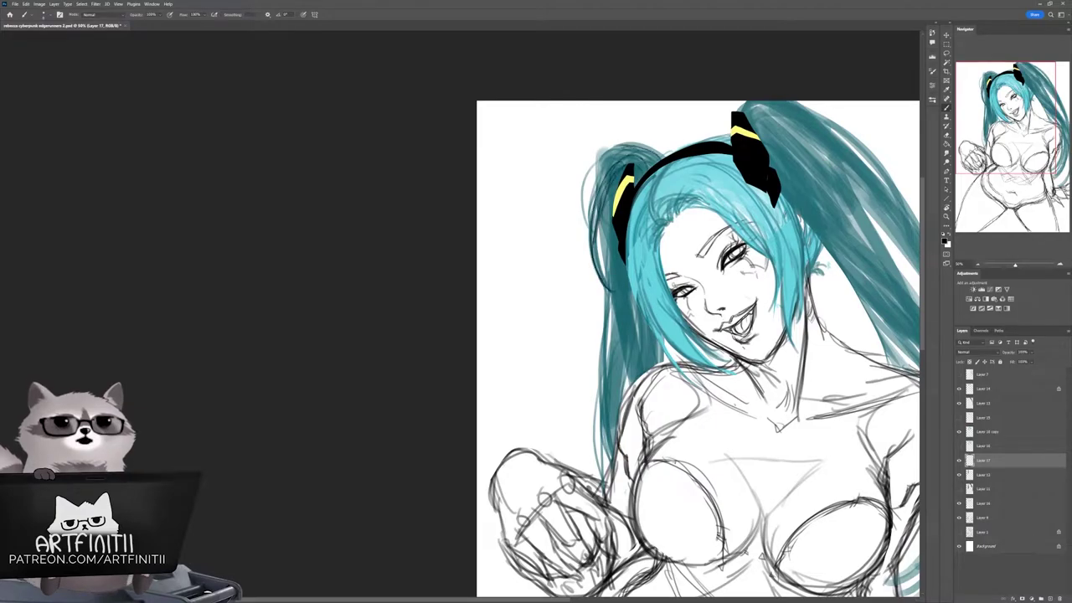
{"action": "mouse_move", "coordinate": [637, 335]}
{"action": "left_mouse_down"}
{"action": "mouse_move", "coordinate": [502, 276]}
{"action": "mouse_move", "coordinate": [511, 264]}
{"action": "left_mouse_up"}
{"action": "left_click", "coordinate": [988, 474]}
{"action": "left_click", "coordinate": [959, 474]}
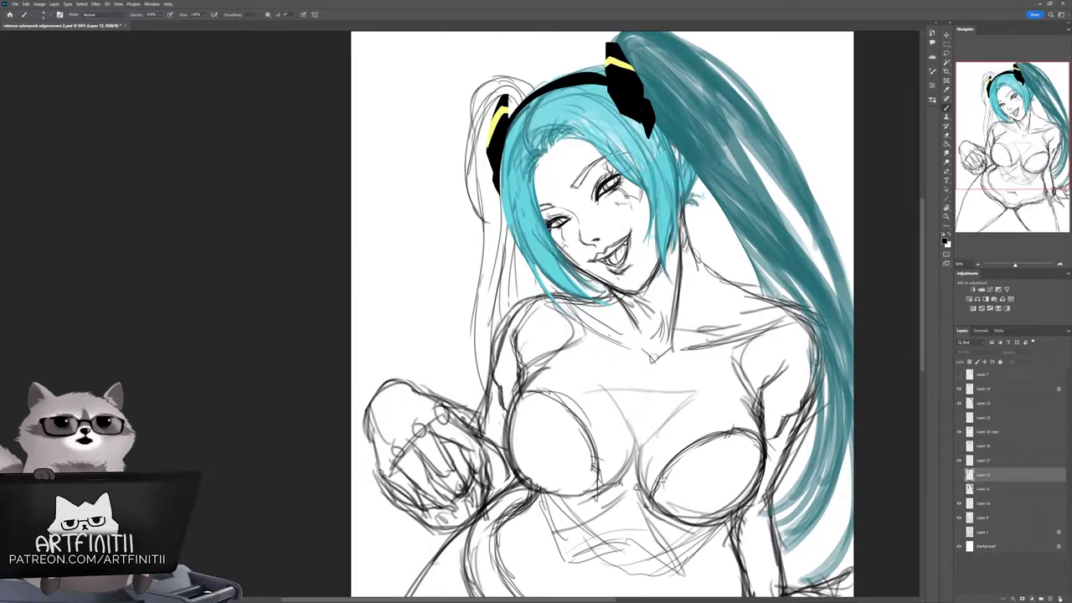
{"action": "left_click", "coordinate": [959, 474]}
{"action": "left_click", "coordinate": [988, 460]}
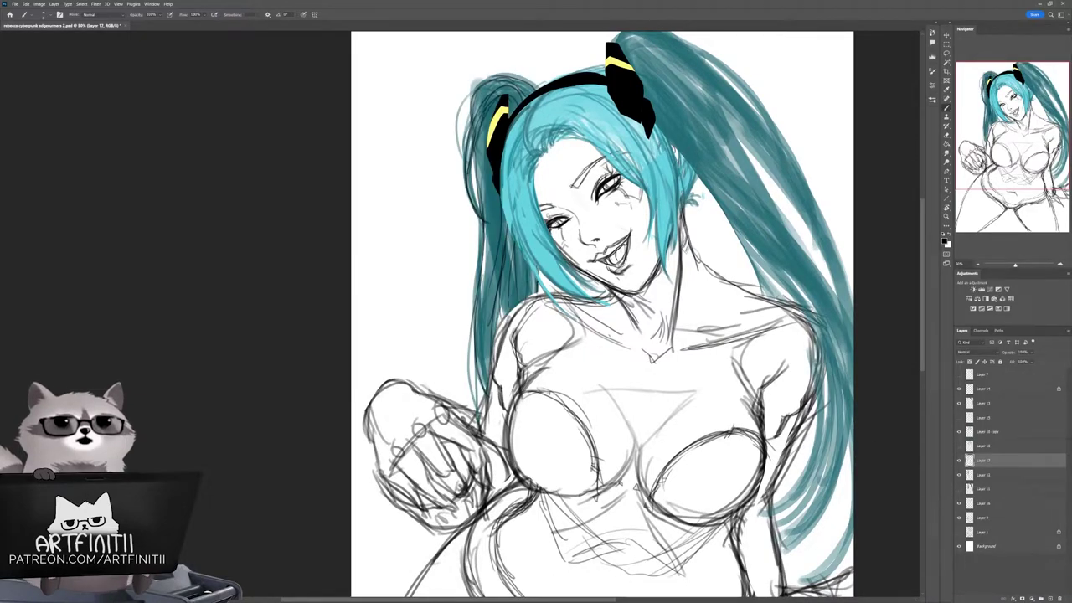
{"action": "left_click", "coordinate": [988, 474]}
{"action": "key", "text": "Delete"}
Step: Paint darker teal shading strokes down the right ponytail on Layer 13
{"action": "mouse_move", "coordinate": [636, 335]}
{"action": "left_mouse_down"}
{"action": "mouse_move", "coordinate": [522, 359]}
{"action": "mouse_move", "coordinate": [507, 304]}
{"action": "mouse_move", "coordinate": [460, 281]}
{"action": "mouse_move", "coordinate": [467, 180]}
{"action": "left_mouse_up"}
{"action": "left_click", "coordinate": [989, 403]}
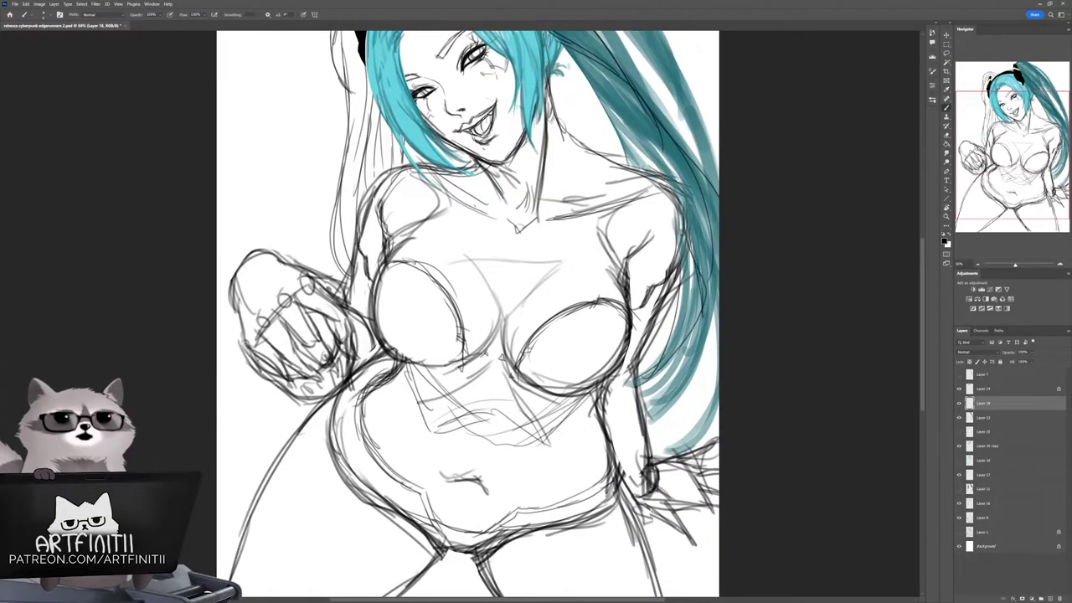
{"action": "scroll", "coordinate": [743, 342], "scroll_direction": "up", "scroll_amount": 5}
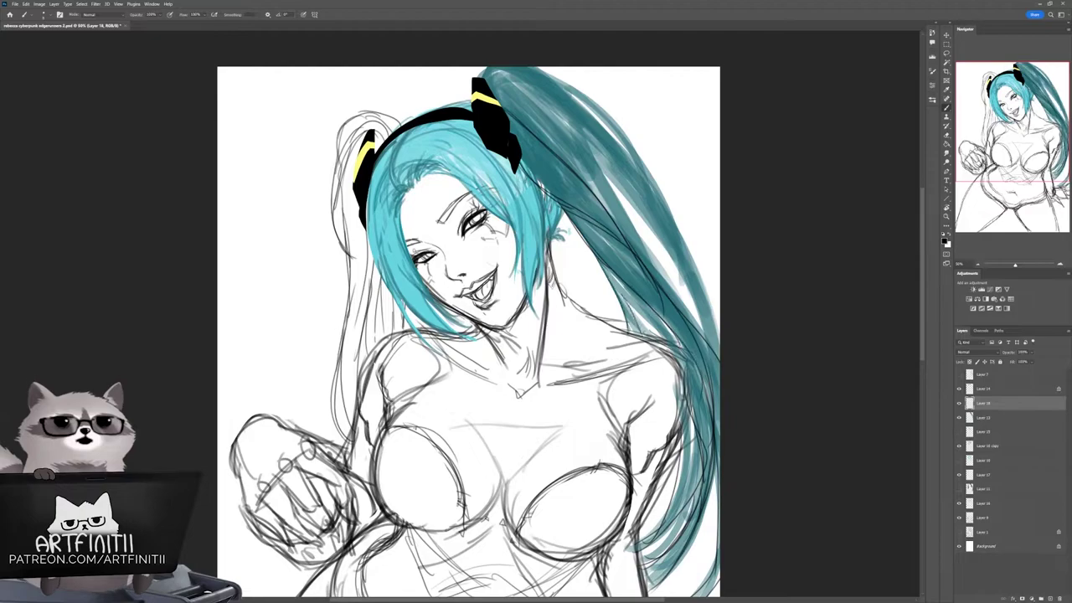
{"action": "left_click_drag", "start_coordinate": [620, 252], "coordinate": [650, 318]}
{"action": "left_click_drag", "start_coordinate": [536, 151], "coordinate": [704, 318]}
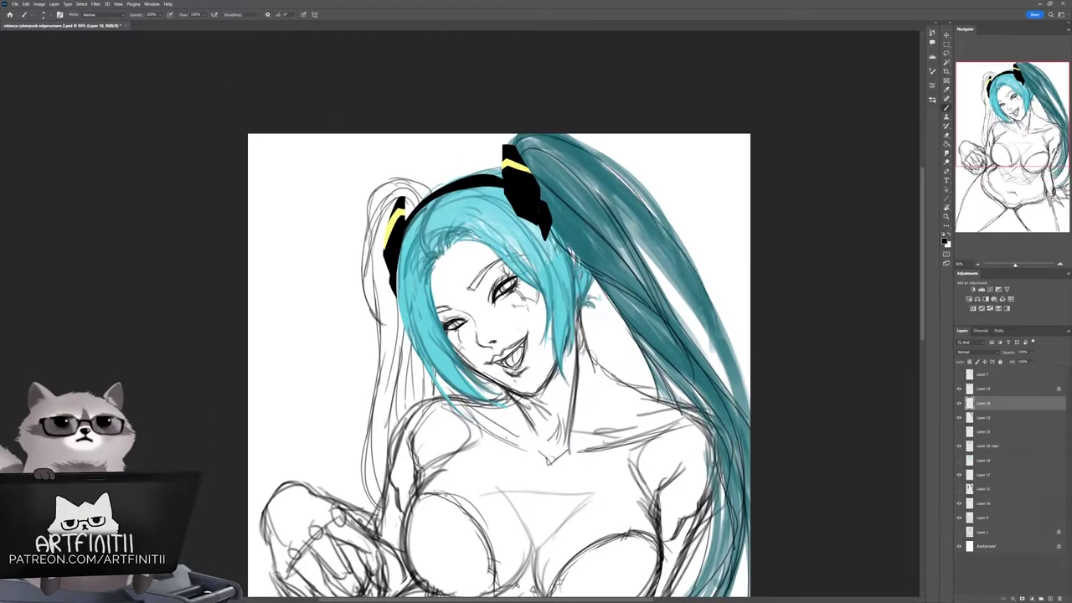
{"action": "left_click_drag", "start_coordinate": [629, 234], "coordinate": [737, 418]}
{"action": "left_click_drag", "start_coordinate": [586, 167], "coordinate": [720, 377]}
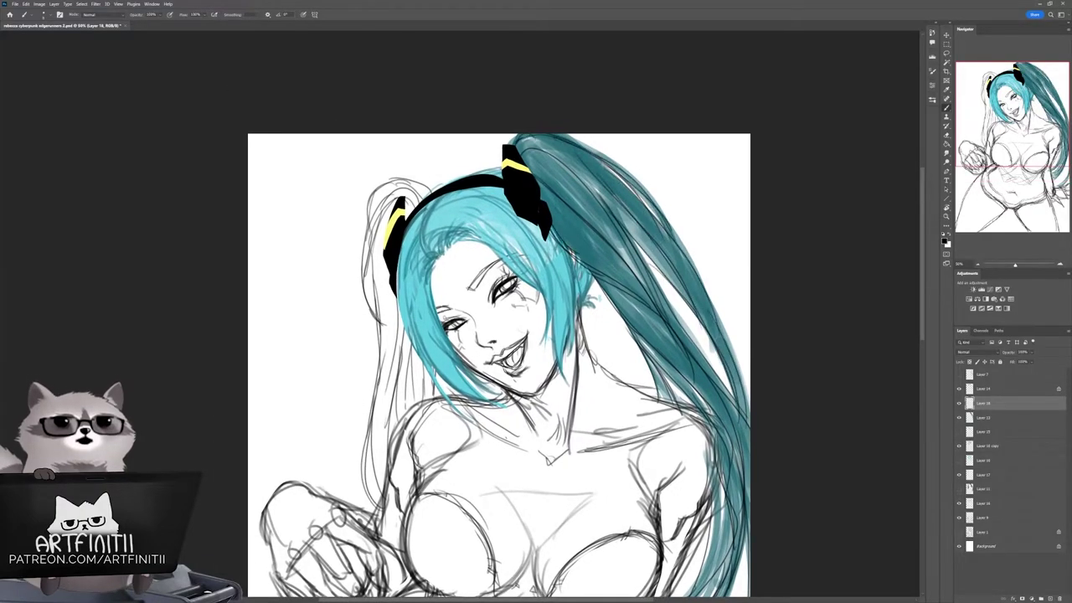
Step: Hide the teal ponytail layer and select it
{"action": "left_click_drag", "start_coordinate": [586, 335], "coordinate": [646, 293]}
{"action": "left_click", "coordinate": [959, 417]}
{"action": "left_click", "coordinate": [982, 417]}
Step: Remove the hidden teal ponytail layer with Ctrl+E and zoom out to the whole figure
{"action": "key", "text": "ctrl+e"}
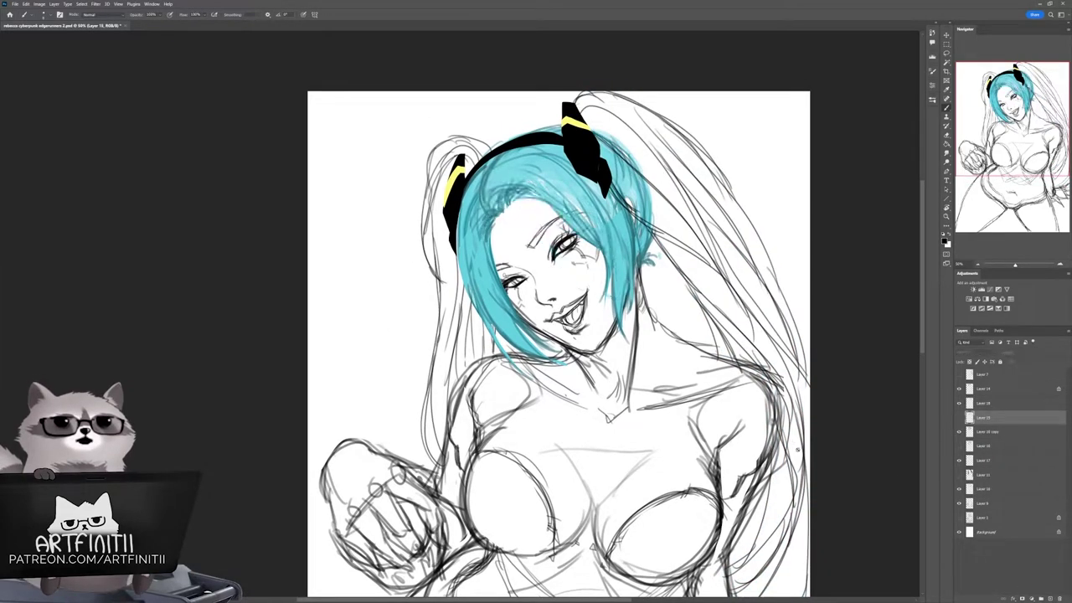
{"action": "key", "text": "z"}
{"action": "scroll", "coordinate": [654, 265], "scroll_direction": "down", "scroll_amount": 3}
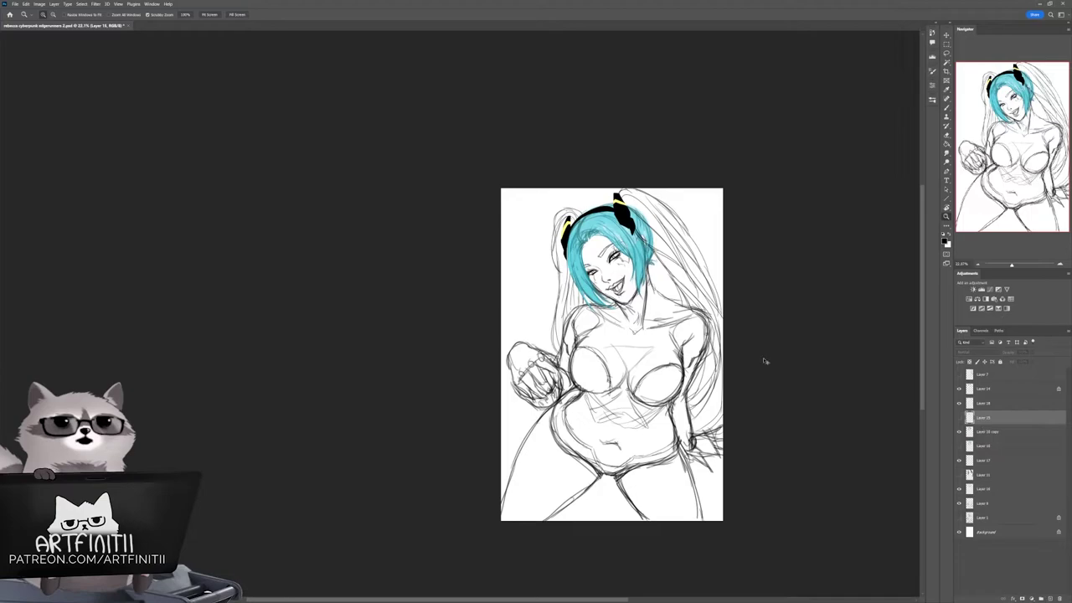
{"action": "scroll", "coordinate": [625, 254], "scroll_direction": "up", "scroll_amount": 3}
Step: Warp the fringe strands across the face, then undo back to the earlier fringe
{"action": "key", "text": "ctrl+t"}
{"action": "right_click", "coordinate": [655, 248]}
{"action": "left_click", "coordinate": [684, 383]}
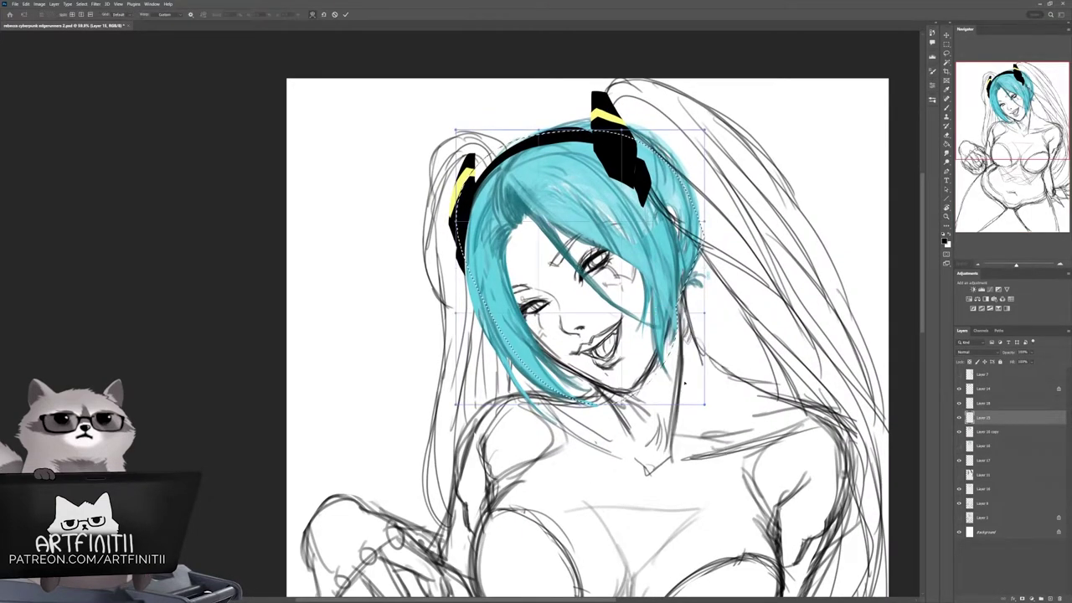
{"action": "left_click_drag", "start_coordinate": [586, 218], "coordinate": [545, 252]}
{"action": "left_click_drag", "start_coordinate": [702, 405], "coordinate": [743, 451]}
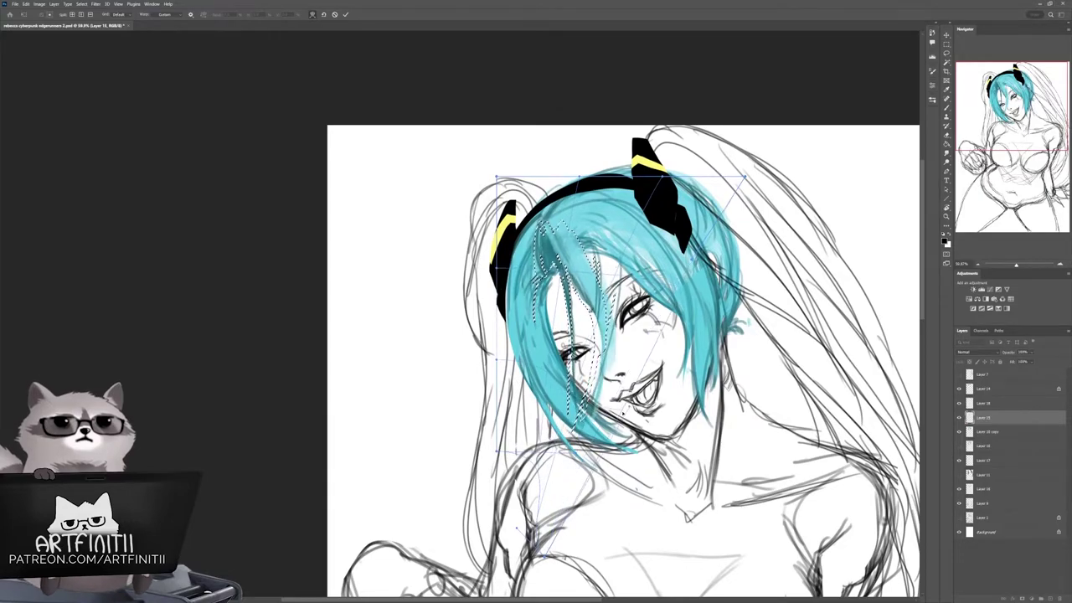
{"action": "key", "text": "Return"}
{"action": "key", "text": "l"}
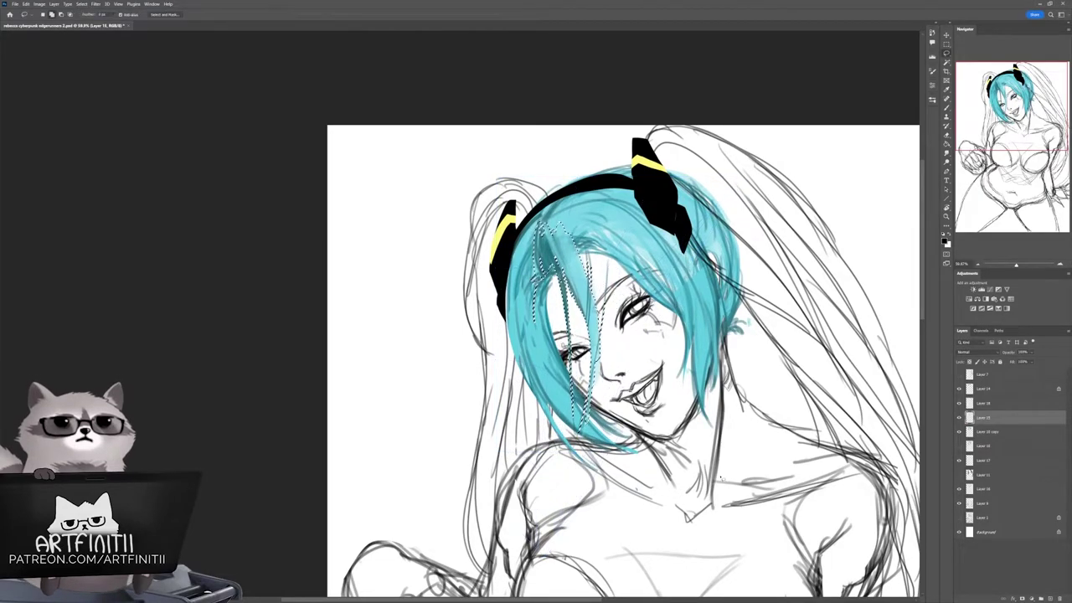
{"action": "key", "text": "ctrl+d"}
{"action": "key", "text": "ctrl+z"}
{"action": "key", "text": "ctrl+z"}
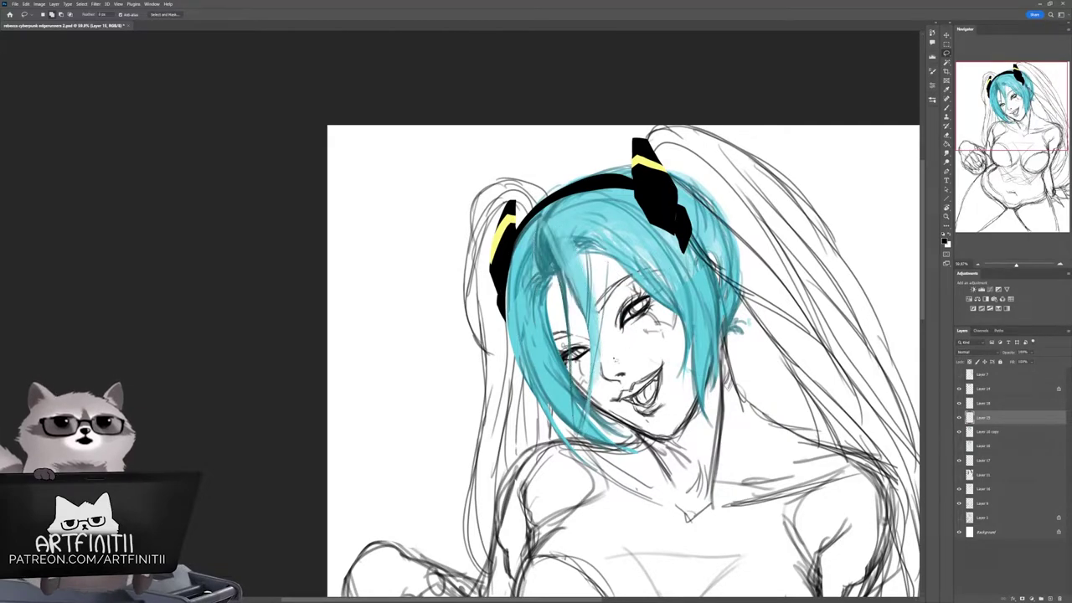
{"action": "key", "text": "ctrl+shift+z"}
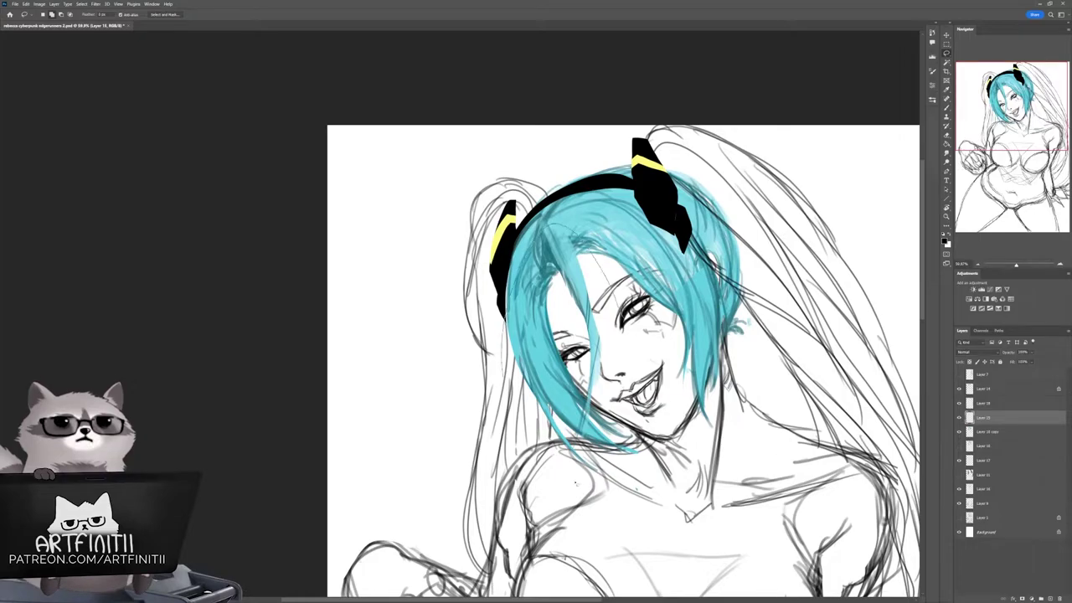
{"action": "key", "text": "ctrl+z"}
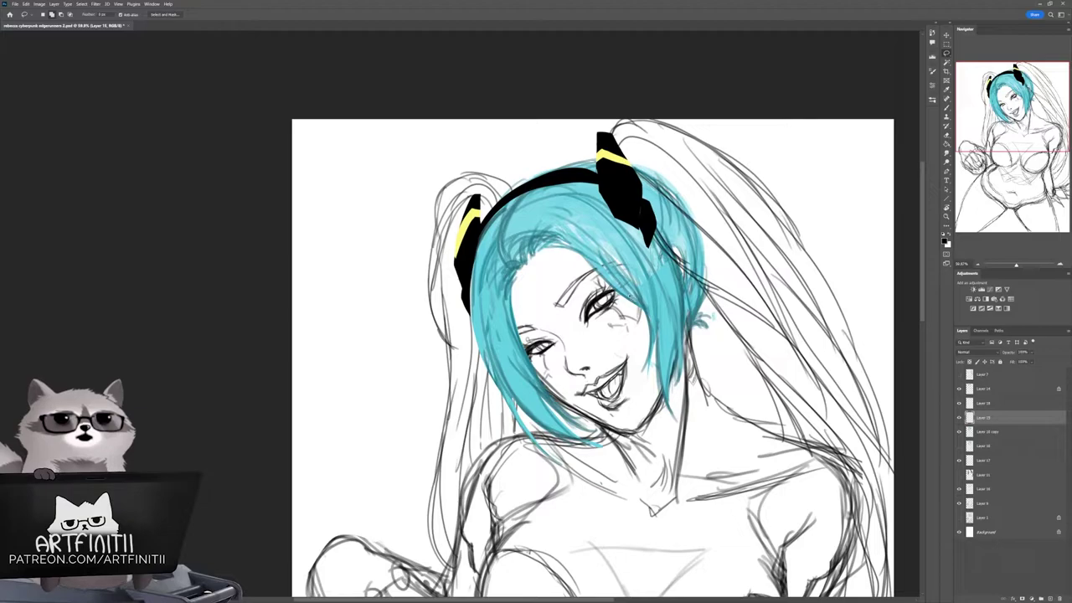
Step: Lasso a thin strand falling from the hair on Layer 15 and pick cyan
{"action": "key", "text": "alt+bracketleft"}
{"action": "left_click_drag", "start_coordinate": [743, 521], "coordinate": [754, 427]}
{"action": "key", "text": "alt+bracketright"}
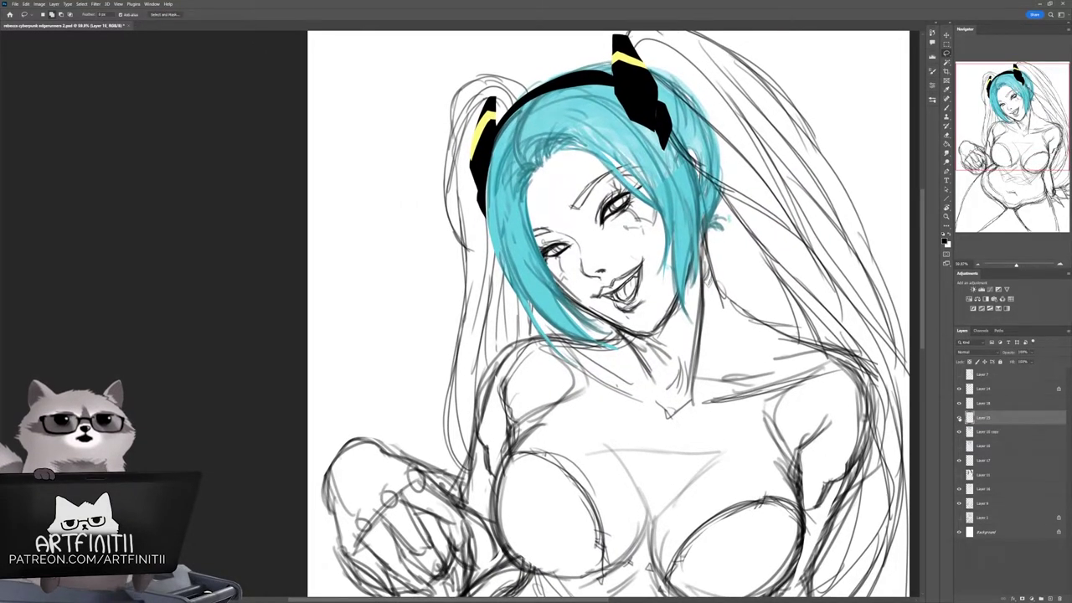
{"action": "mouse_move", "coordinate": [499, 213]}
{"action": "left_mouse_down"}
{"action": "mouse_move", "coordinate": [578, 394]}
{"action": "mouse_move", "coordinate": [640, 486]}
{"action": "mouse_move", "coordinate": [553, 352]}
{"action": "mouse_move", "coordinate": [501, 216]}
{"action": "mouse_move", "coordinate": [587, 394]}
{"action": "mouse_move", "coordinate": [535, 384]}
{"action": "mouse_move", "coordinate": [582, 369]}
{"action": "mouse_move", "coordinate": [620, 436]}
{"action": "mouse_move", "coordinate": [536, 302]}
{"action": "mouse_move", "coordinate": [635, 473]}
{"action": "left_mouse_up"}
{"action": "key", "text": "b"}
{"action": "left_click", "coordinate": [688, 318], "text": "alt"}
Step: Extend the cyan strand down to the chest and paint extra thin strands near the shoulder
{"action": "key", "text": "l"}
{"action": "key", "text": "ctrl+d"}
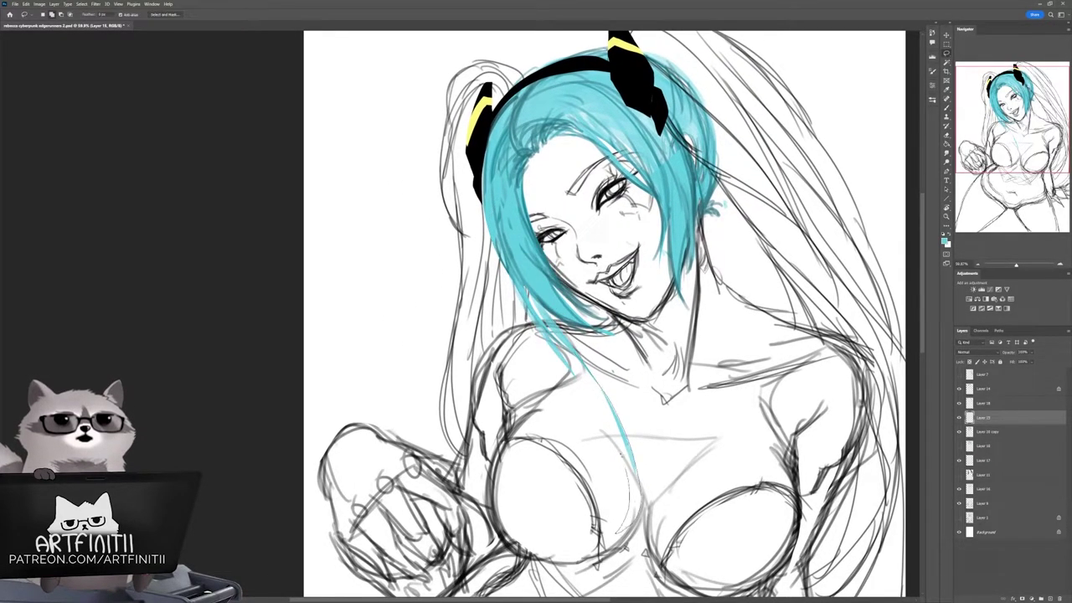
{"action": "mouse_move", "coordinate": [541, 298]}
{"action": "left_mouse_down"}
{"action": "mouse_move", "coordinate": [615, 429]}
{"action": "mouse_move", "coordinate": [632, 528]}
{"action": "left_mouse_up"}
{"action": "mouse_move", "coordinate": [658, 412]}
{"action": "left_mouse_down"}
{"action": "mouse_move", "coordinate": [599, 408]}
{"action": "mouse_move", "coordinate": [593, 379]}
{"action": "mouse_move", "coordinate": [564, 362]}
{"action": "left_mouse_up"}
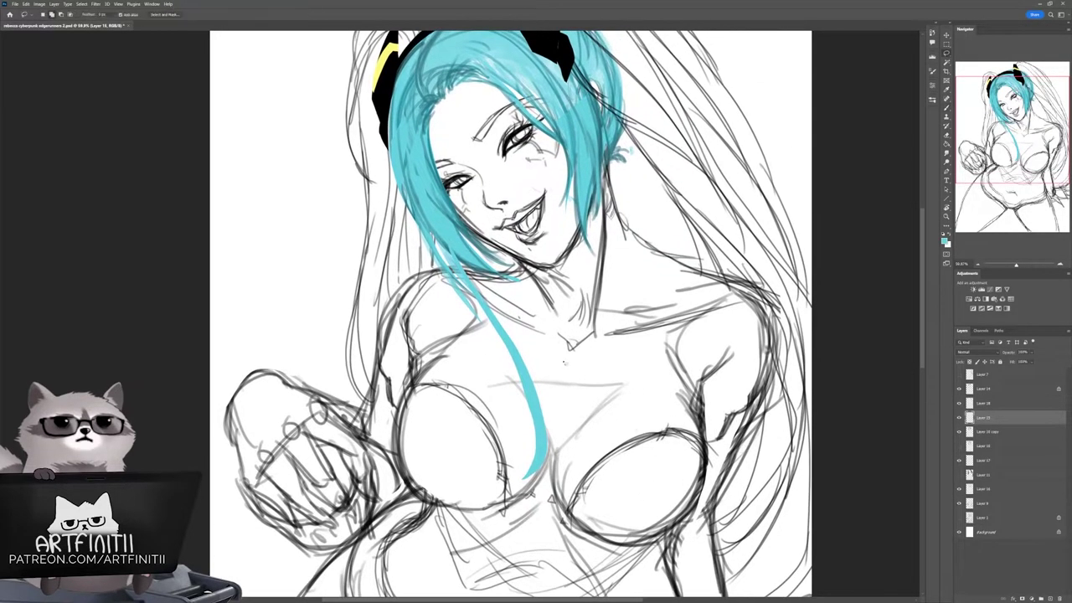
{"action": "key", "text": "ctrl+d"}
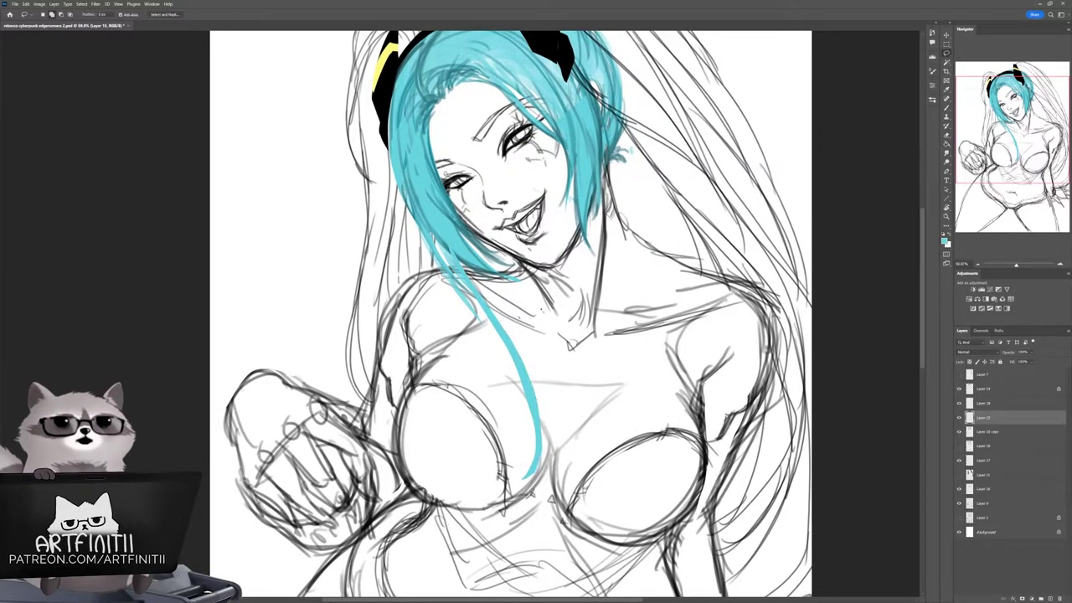
{"action": "key", "text": "b"}
{"action": "left_click_drag", "start_coordinate": [459, 233], "coordinate": [536, 444]}
{"action": "left_click_drag", "start_coordinate": [586, 335], "coordinate": [636, 350]}
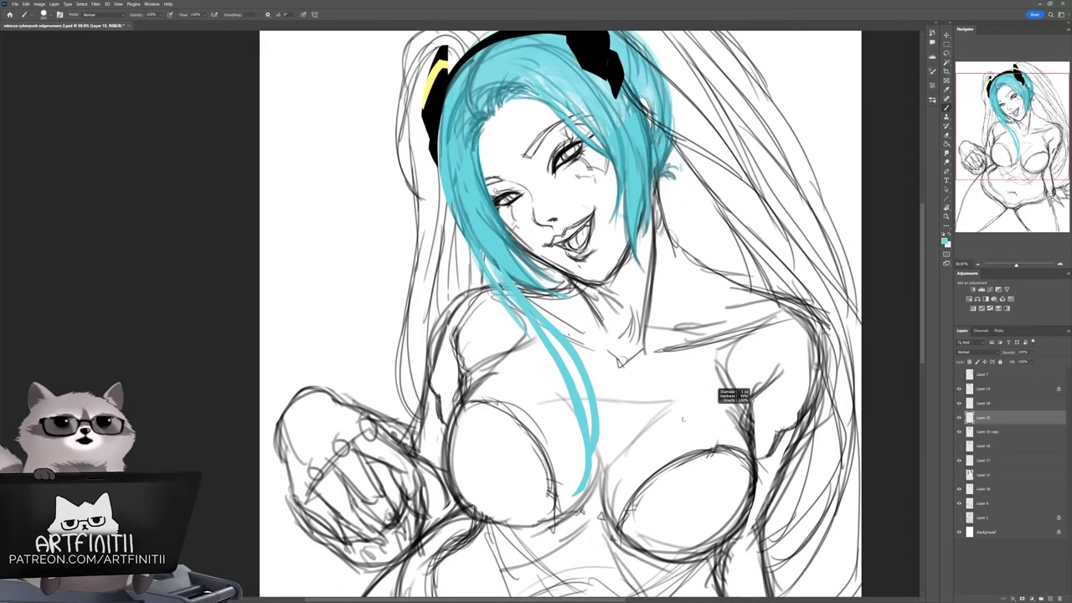
{"action": "mouse_move", "coordinate": [586, 319]}
{"action": "left_mouse_down"}
{"action": "mouse_move", "coordinate": [611, 393]}
{"action": "mouse_move", "coordinate": [605, 419]}
{"action": "left_mouse_up"}
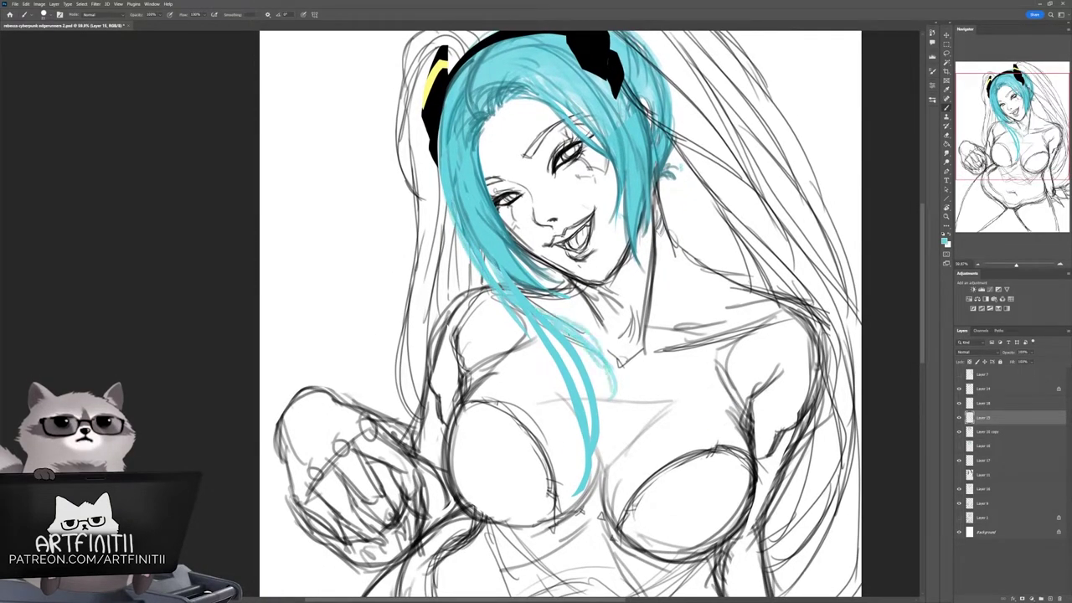
{"action": "mouse_move", "coordinate": [537, 335]}
{"action": "left_mouse_down"}
{"action": "mouse_move", "coordinate": [464, 335]}
{"action": "mouse_move", "coordinate": [527, 351]}
{"action": "left_mouse_up"}
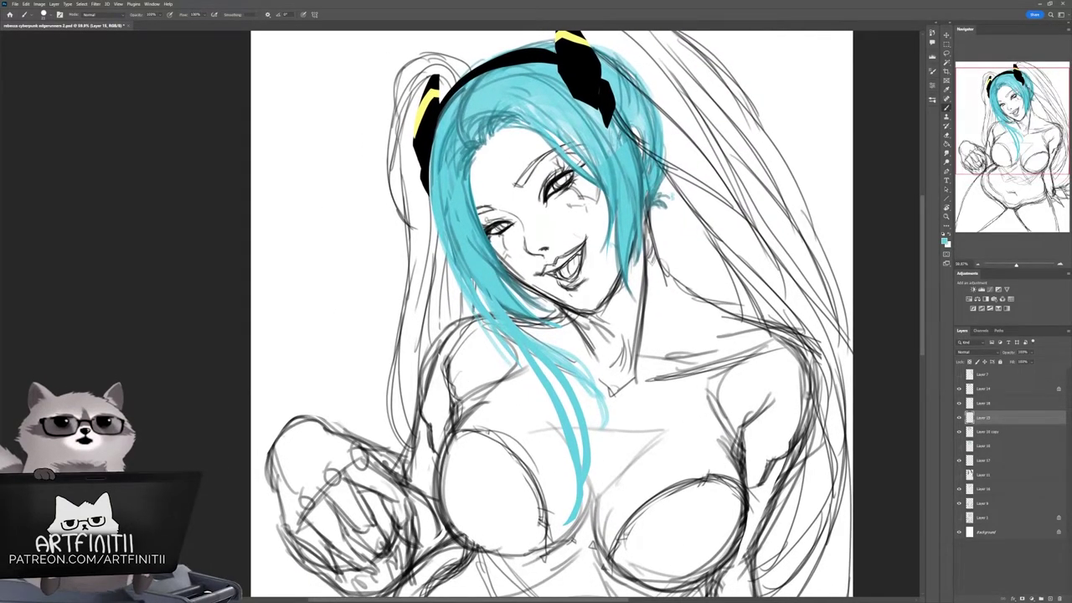
{"action": "left_click_drag", "start_coordinate": [645, 251], "coordinate": [723, 270]}
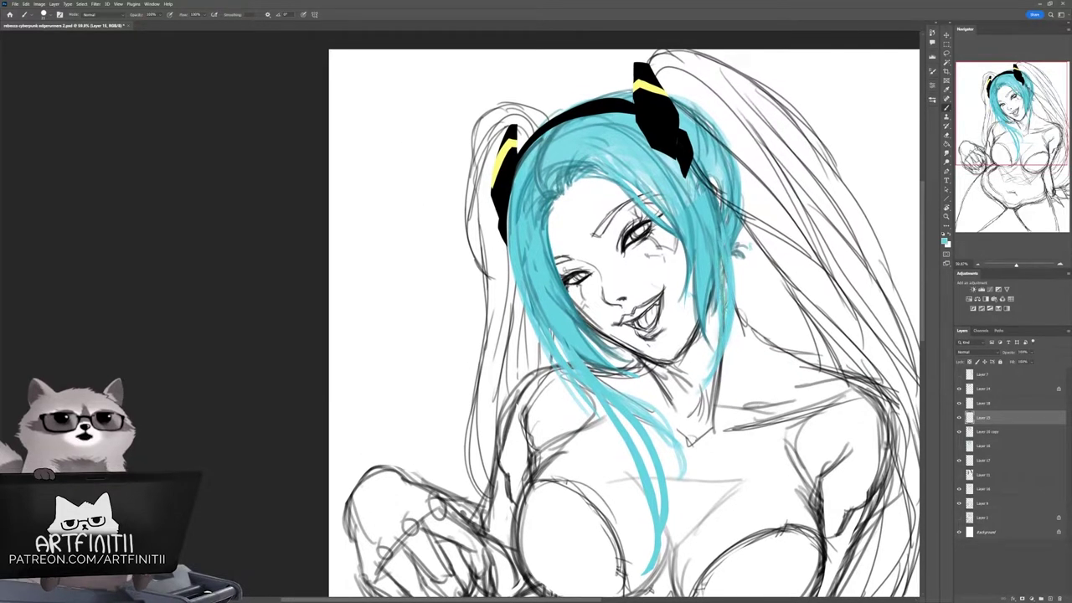
Step: Paint more cyan hair strands near the jaw and clear the selection
{"action": "key", "text": "l"}
{"action": "mouse_move", "coordinate": [785, 393]}
{"action": "left_mouse_down"}
{"action": "mouse_move", "coordinate": [722, 395]}
{"action": "mouse_move", "coordinate": [794, 354]}
{"action": "left_mouse_up"}
{"action": "key", "text": "b"}
{"action": "left_click_drag", "start_coordinate": [555, 266], "coordinate": [618, 348]}
{"action": "left_click_drag", "start_coordinate": [532, 231], "coordinate": [583, 295]}
{"action": "mouse_move", "coordinate": [770, 413]}
{"action": "left_mouse_down"}
{"action": "mouse_move", "coordinate": [691, 438]}
{"action": "mouse_move", "coordinate": [727, 430]}
{"action": "mouse_move", "coordinate": [751, 440]}
{"action": "mouse_move", "coordinate": [683, 465]}
{"action": "left_mouse_up"}
{"action": "key", "text": "l"}
{"action": "key", "text": "ctrl+d"}
Step: Merge Layer 15 copy down into Layer 15 and zoom out to the whole figure
{"action": "key", "text": "alt+bracketleft"}
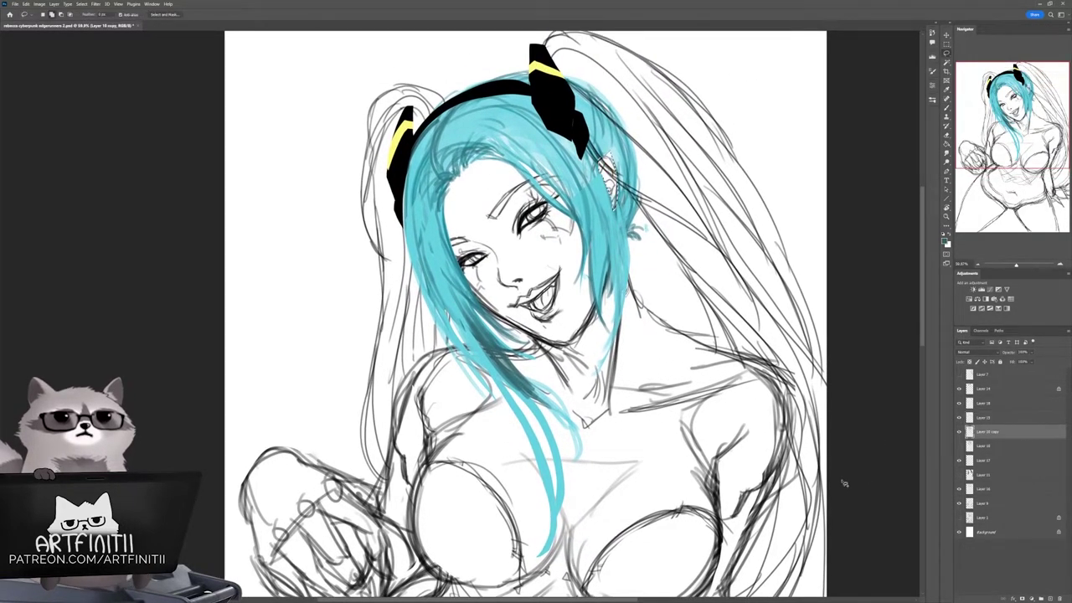
{"action": "left_click_drag", "start_coordinate": [830, 471], "coordinate": [885, 424]}
{"action": "key", "text": "ctrl+e"}
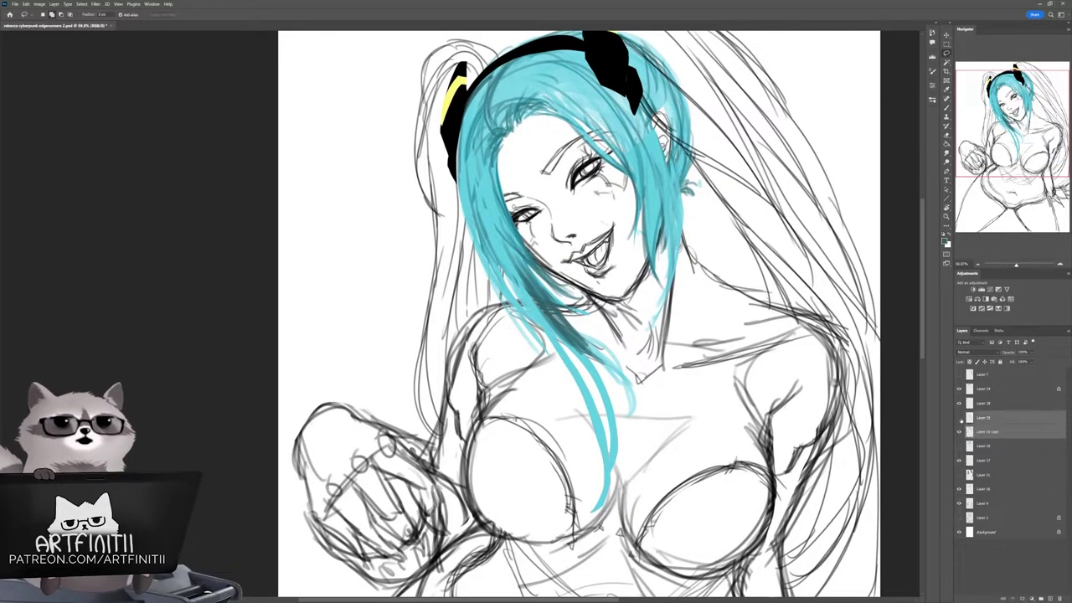
{"action": "mouse_move", "coordinate": [885, 425]}
{"action": "left_mouse_down"}
{"action": "mouse_move", "coordinate": [814, 499]}
{"action": "mouse_move", "coordinate": [872, 439]}
{"action": "left_mouse_up"}
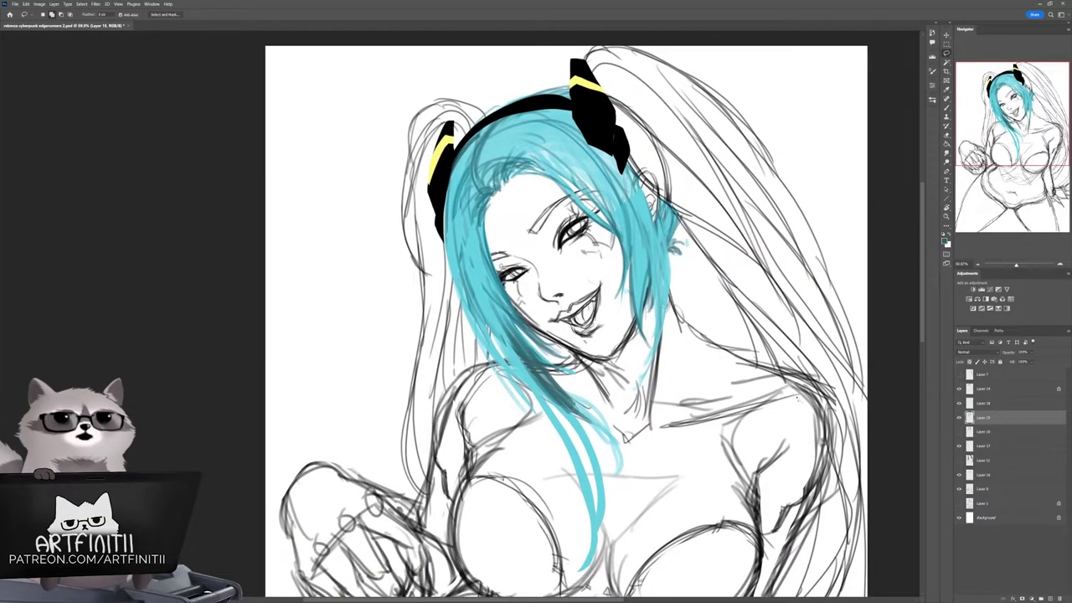
{"action": "key", "text": "ctrl+minus"}
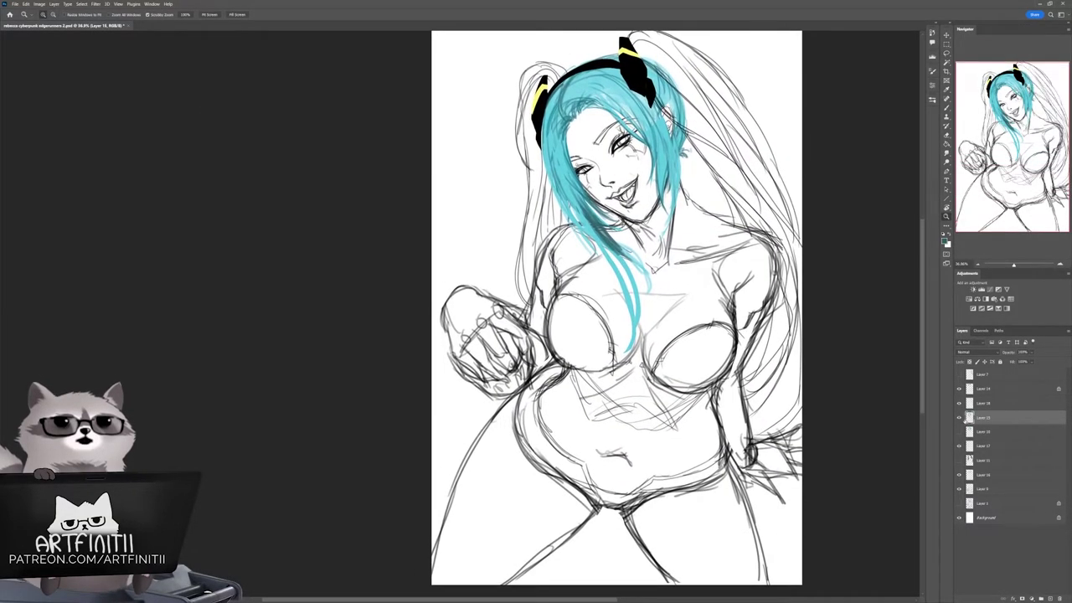
{"action": "left_click_drag", "start_coordinate": [855, 495], "coordinate": [804, 506]}
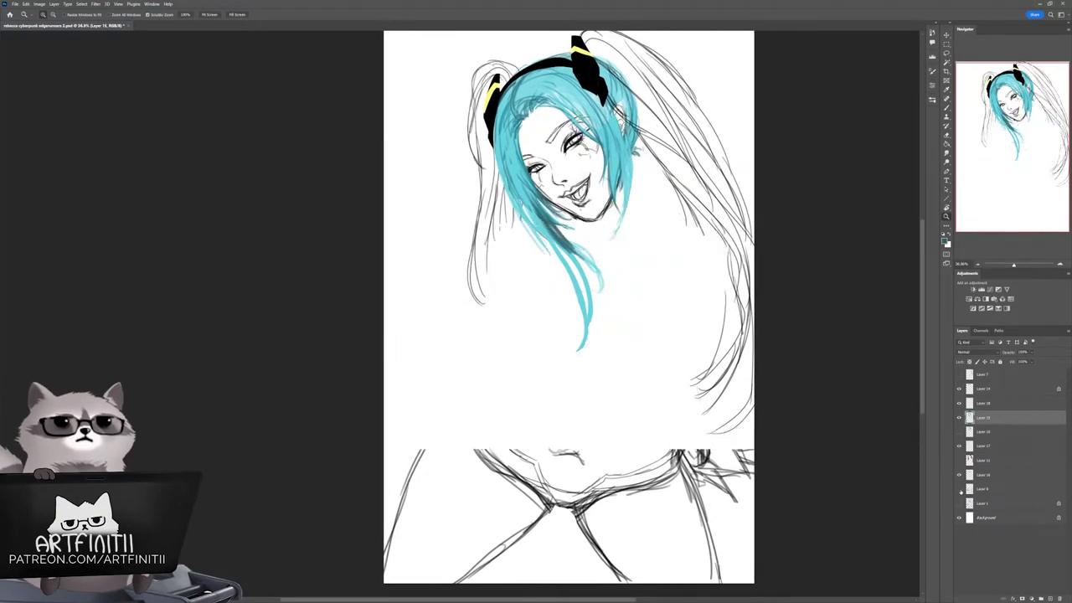
Step: Fade the sketch layer to 47% opacity and add a light grey filled layer beneath it
{"action": "left_click", "coordinate": [982, 489]}
{"action": "key", "text": "4"}
{"action": "key", "text": "7"}
{"action": "left_click", "coordinate": [1052, 598], "text": "ctrl"}
{"action": "right_click", "coordinate": [787, 194], "text": "alt+shift"}
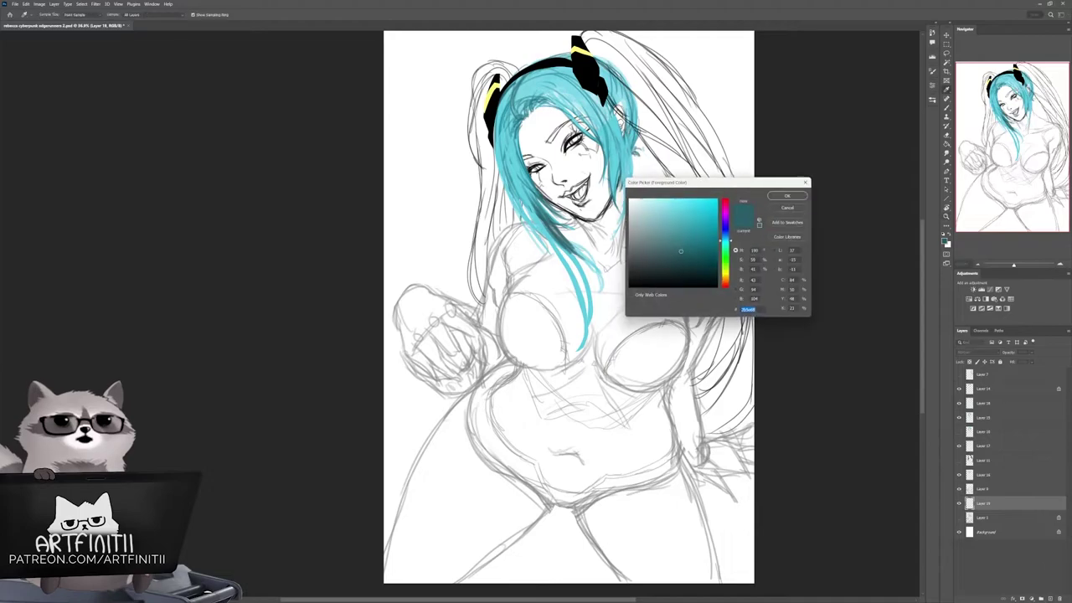
{"action": "key", "text": "alt+BackSpace"}
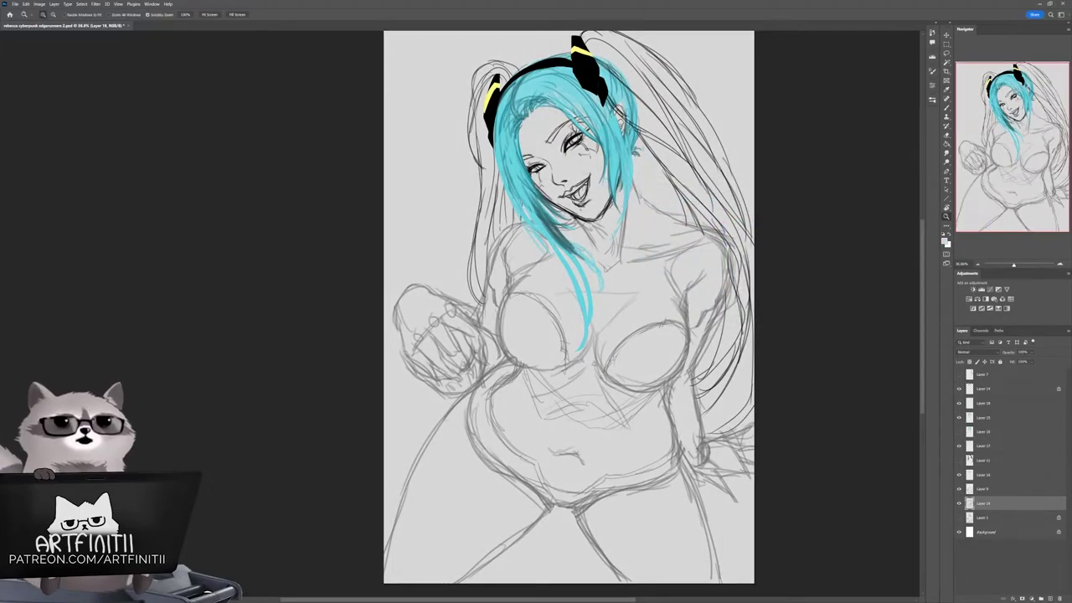
{"action": "left_click", "coordinate": [982, 489]}
Step: Pick a dark sketch colour, add Layer 20 above the sketch, and zoom in on the hand
{"action": "right_click", "coordinate": [788, 195], "text": "alt+shift"}
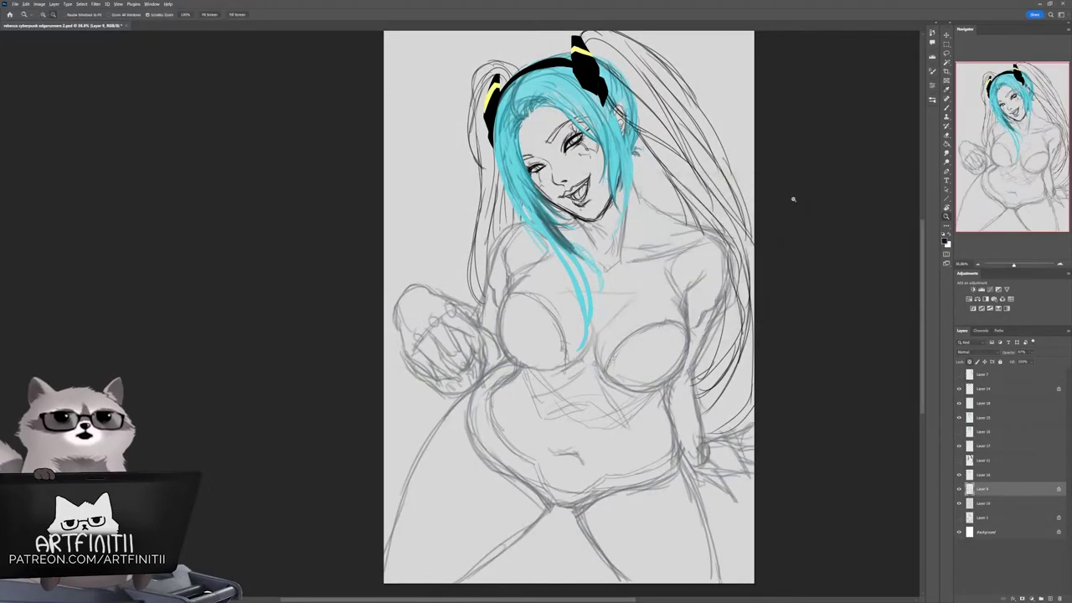
{"action": "left_click_drag", "start_coordinate": [792, 199], "coordinate": [763, 156]}
{"action": "left_click", "coordinate": [1052, 598]}
{"action": "left_click_drag", "start_coordinate": [637, 167], "coordinate": [586, 126]}
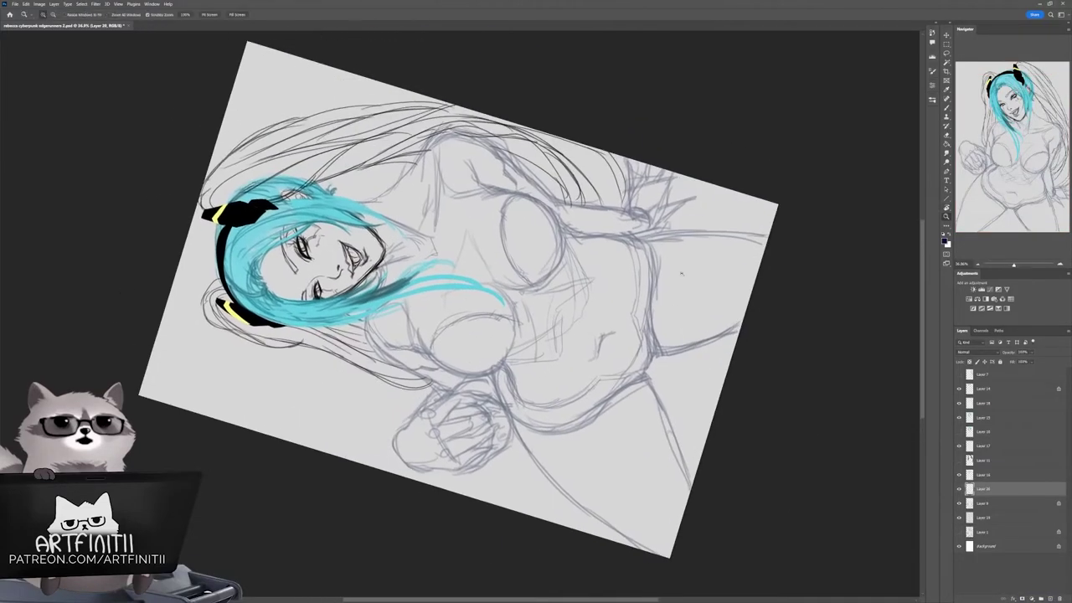
{"action": "left_click_drag", "start_coordinate": [687, 211], "coordinate": [754, 210]}
{"action": "key", "text": "b"}
Step: Sketch the hand's first lines: fingers, knuckles, thumb and finger strokes
{"action": "left_click_drag", "start_coordinate": [561, 314], "coordinate": [670, 320]}
{"action": "left_click_drag", "start_coordinate": [704, 257], "coordinate": [668, 366]}
{"action": "left_click_drag", "start_coordinate": [679, 289], "coordinate": [731, 269]}
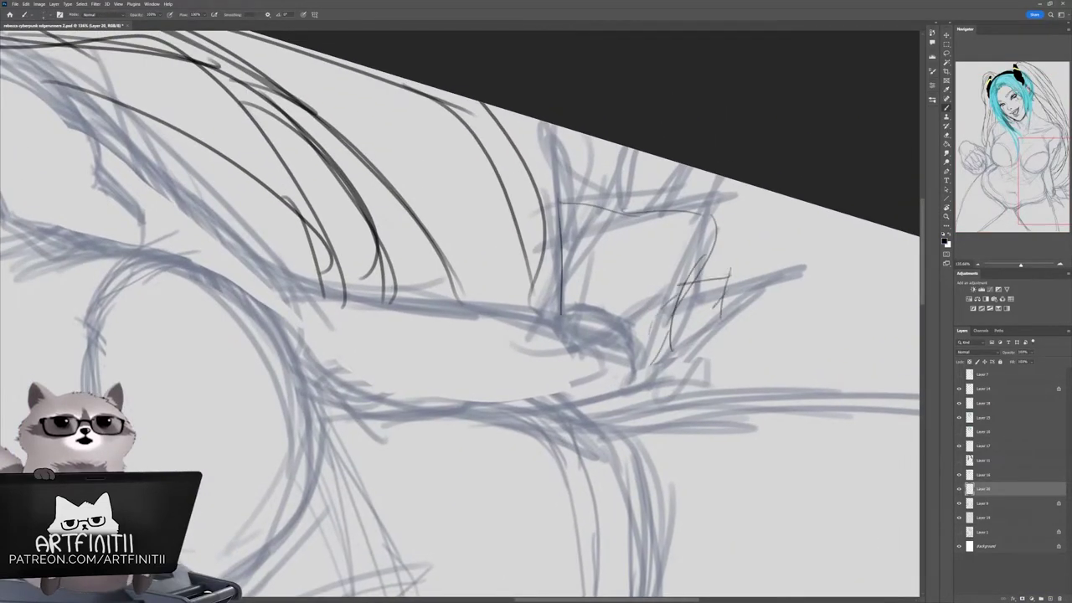
{"action": "left_click_drag", "start_coordinate": [714, 311], "coordinate": [668, 374]}
{"action": "left_click_drag", "start_coordinate": [709, 285], "coordinate": [782, 263]}
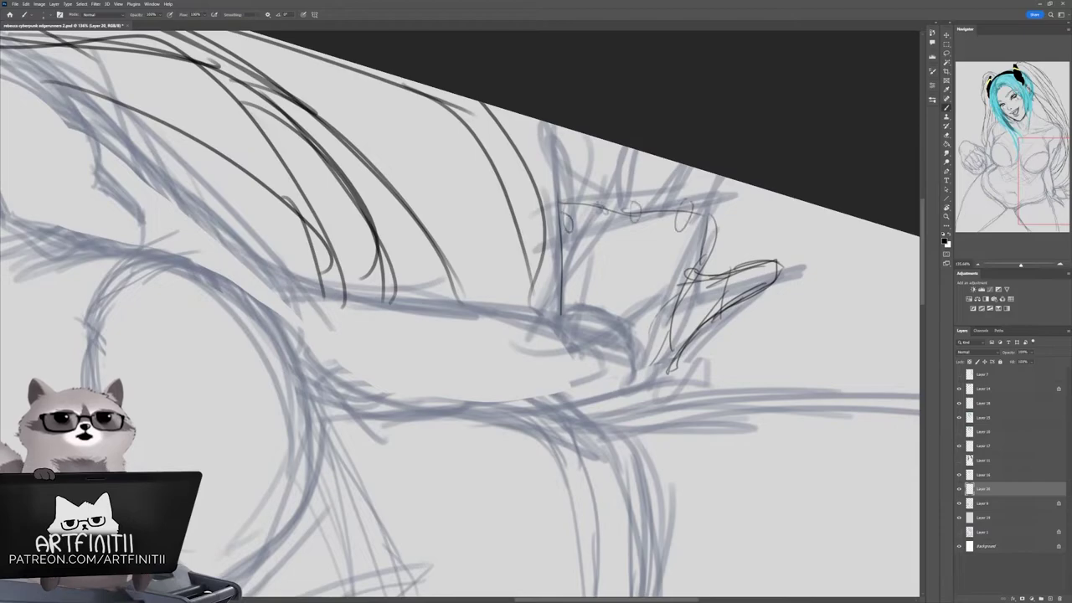
{"action": "left_click_drag", "start_coordinate": [690, 166], "coordinate": [652, 216]}
{"action": "left_click_drag", "start_coordinate": [711, 174], "coordinate": [706, 243]}
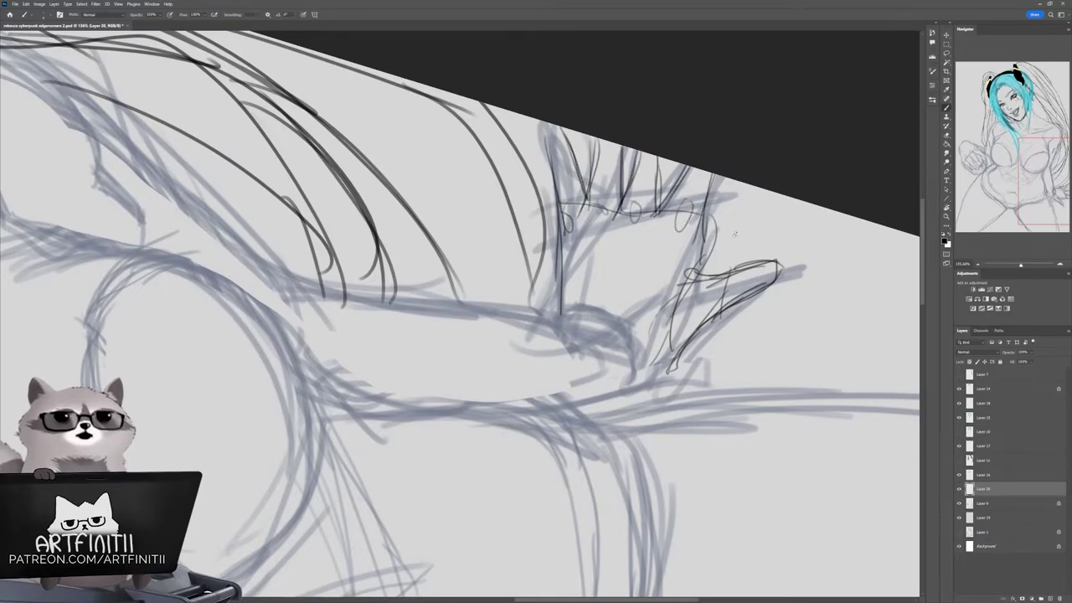
{"action": "left_click_drag", "start_coordinate": [670, 402], "coordinate": [797, 380]}
Step: Lasso and delete the unwanted hand strokes
{"action": "key", "text": "l"}
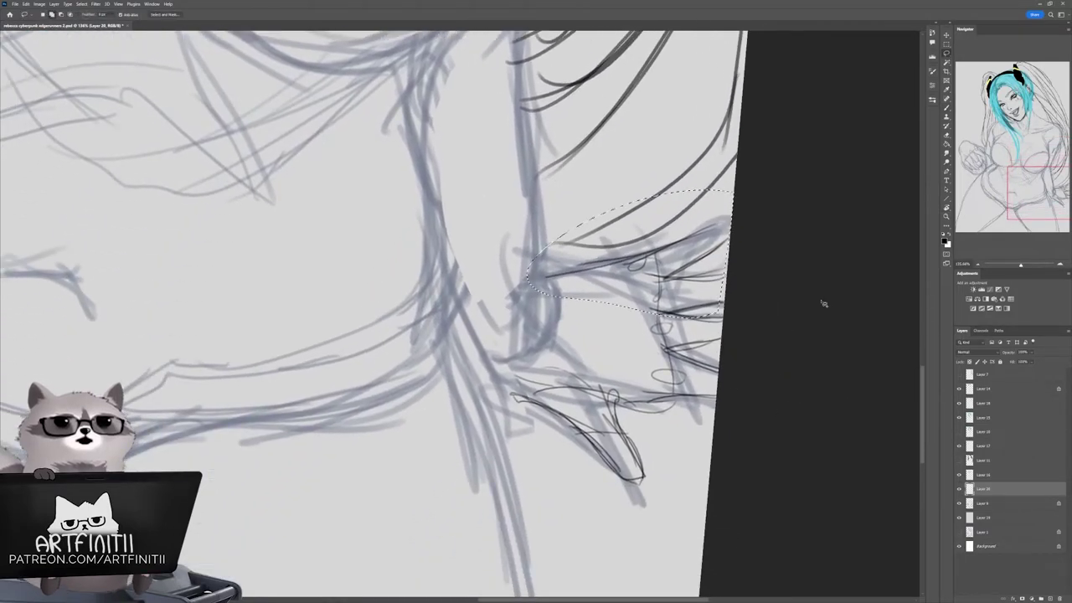
{"action": "key", "text": "Delete"}
{"action": "key", "text": "ctrl+d"}
{"action": "key", "text": "b"}
{"action": "left_click_drag", "start_coordinate": [823, 303], "coordinate": [754, 251]}
{"action": "mouse_move", "coordinate": [649, 227]}
{"action": "left_mouse_down"}
{"action": "mouse_move", "coordinate": [645, 277]}
{"action": "mouse_move", "coordinate": [599, 301]}
{"action": "left_mouse_up"}
Step: Redraw the top of the hand with finger lines and fingertips
{"action": "left_click_drag", "start_coordinate": [610, 223], "coordinate": [574, 312]}
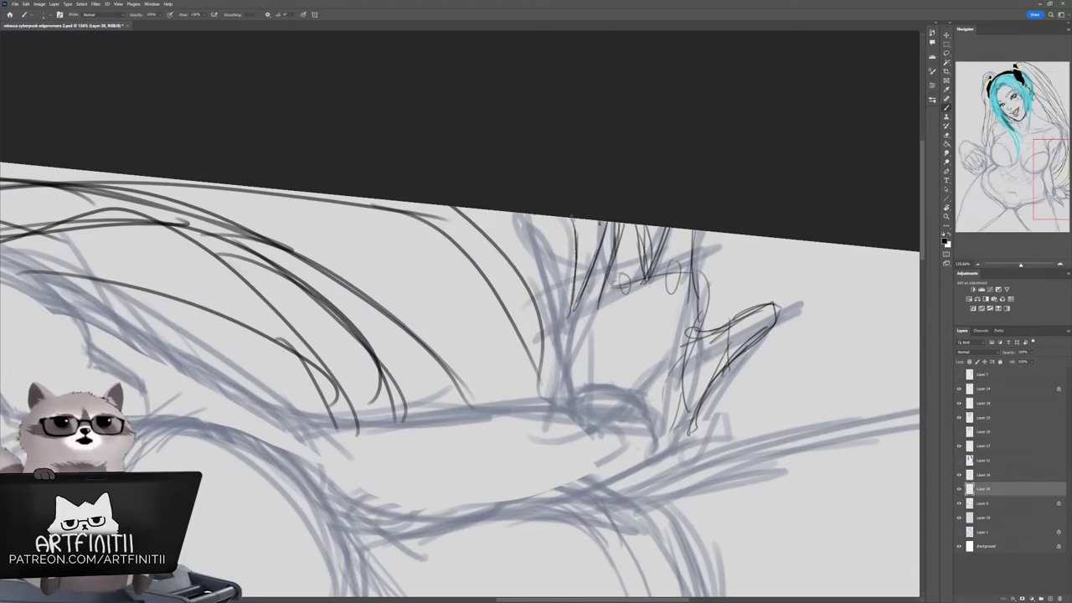
{"action": "left_click_drag", "start_coordinate": [600, 222], "coordinate": [562, 411]}
{"action": "left_click_drag", "start_coordinate": [578, 224], "coordinate": [566, 331]}
{"action": "left_click_drag", "start_coordinate": [574, 219], "coordinate": [565, 312]}
{"action": "left_click_drag", "start_coordinate": [602, 221], "coordinate": [606, 290]}
{"action": "left_click_drag", "start_coordinate": [654, 225], "coordinate": [644, 281]}
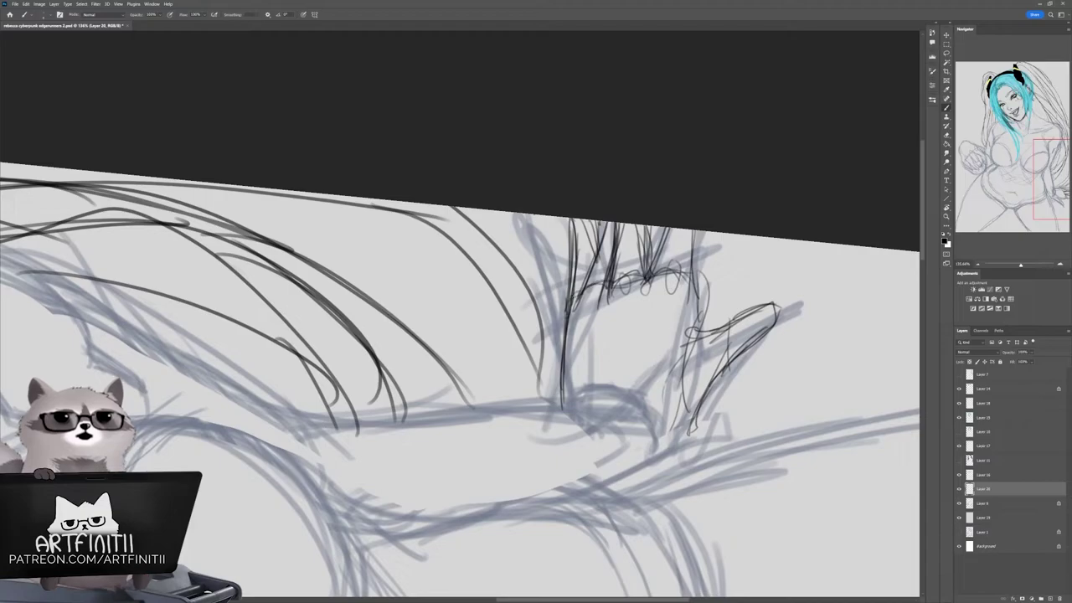
Step: Draw the thumb tip loop and the long side of the hand, redrawing the fingers more cleanly
{"action": "mouse_move", "coordinate": [758, 308]}
{"action": "left_mouse_down"}
{"action": "mouse_move", "coordinate": [673, 432]}
{"action": "mouse_move", "coordinate": [641, 465]}
{"action": "left_mouse_up"}
{"action": "mouse_move", "coordinate": [705, 234]}
{"action": "left_mouse_down"}
{"action": "mouse_move", "coordinate": [697, 339]}
{"action": "mouse_move", "coordinate": [692, 293]}
{"action": "left_mouse_up"}
{"action": "left_click_drag", "start_coordinate": [670, 228], "coordinate": [653, 281]}
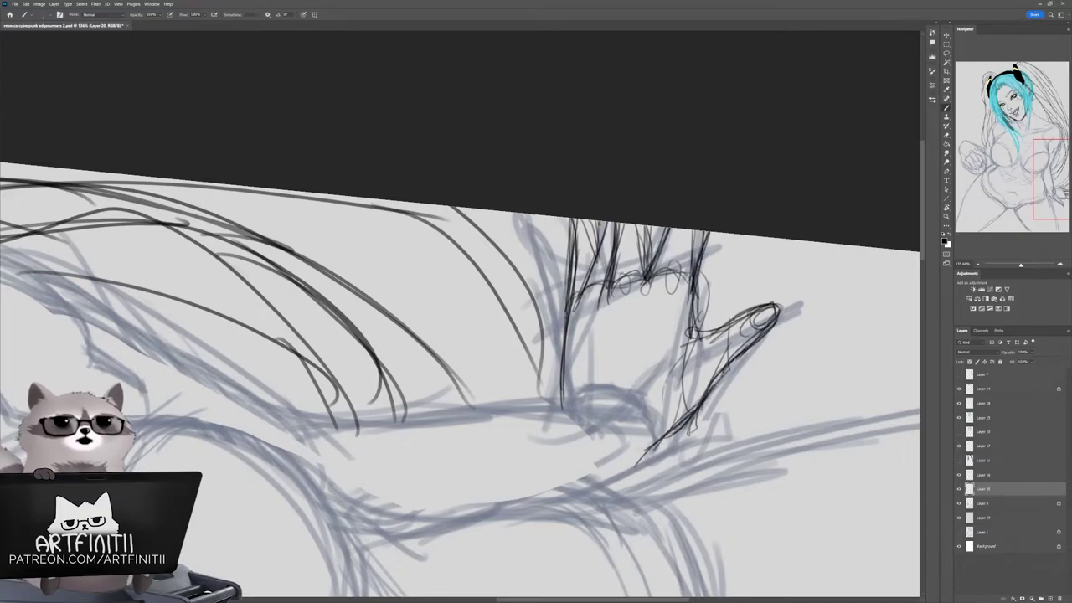
{"action": "key", "text": "ctrl+z"}
{"action": "key", "text": "ctrl+z"}
{"action": "left_click_drag", "start_coordinate": [572, 255], "coordinate": [566, 314]}
{"action": "mouse_move", "coordinate": [575, 220]}
{"action": "left_mouse_down"}
{"action": "mouse_move", "coordinate": [566, 313]}
{"action": "mouse_move", "coordinate": [587, 266]}
{"action": "left_mouse_up"}
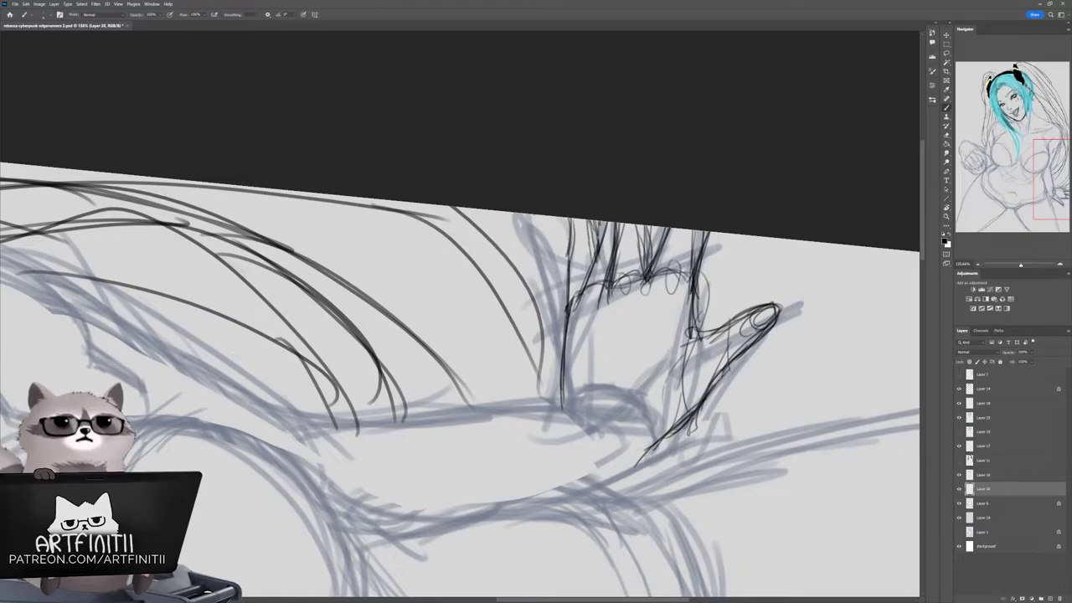
Step: Free Transform the redrawn hand strokes and commit
{"action": "mouse_move", "coordinate": [794, 365]}
{"action": "left_mouse_down"}
{"action": "mouse_move", "coordinate": [687, 330]}
{"action": "mouse_move", "coordinate": [742, 428]}
{"action": "left_mouse_up"}
{"action": "key", "text": "ctrl+t"}
{"action": "key", "text": "Return"}
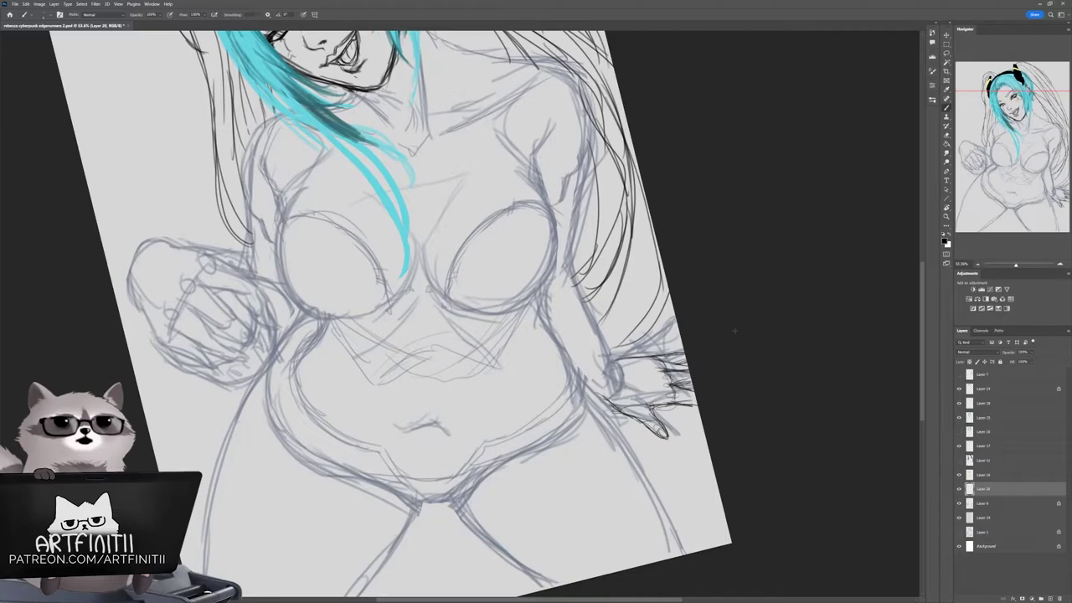
Step: Reset the rotated page view to upright and zoom out to the whole page
{"action": "key", "text": "r"}
{"action": "left_click_drag", "start_coordinate": [735, 331], "coordinate": [629, 456]}
{"action": "key", "text": "r"}
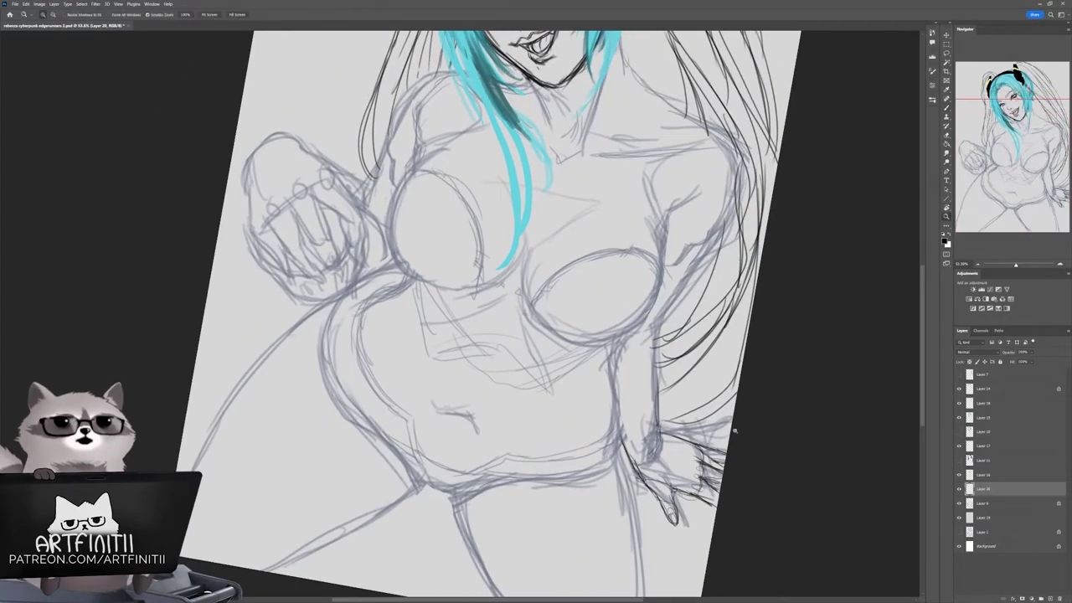
{"action": "key", "text": "Escape"}
{"action": "scroll", "coordinate": [553, 419], "scroll_direction": "up", "scroll_amount": 2}
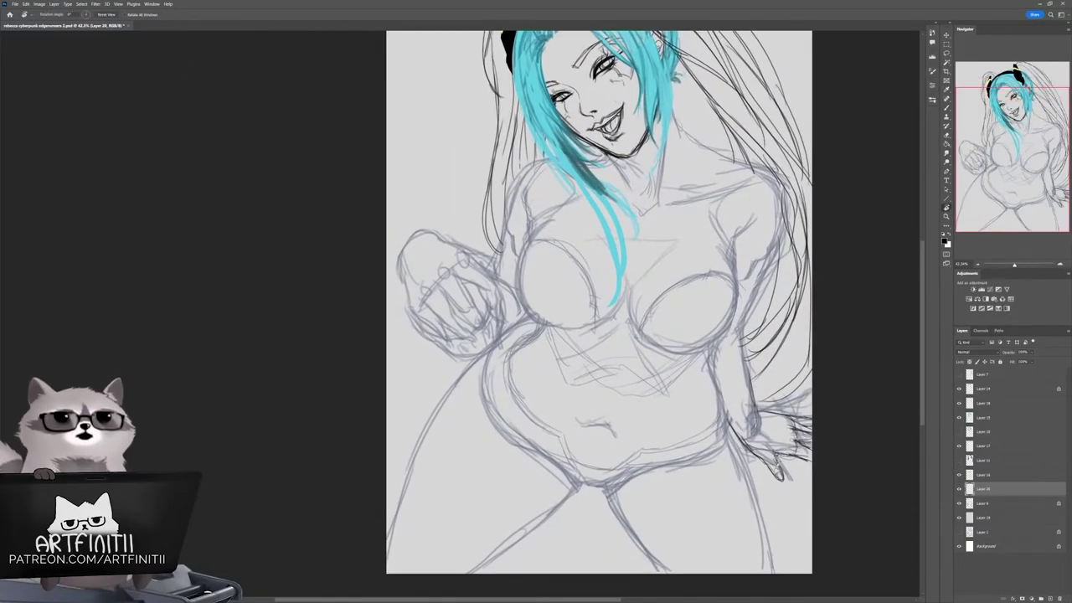
{"action": "key", "text": "z"}
{"action": "scroll", "coordinate": [599, 302], "scroll_direction": "down", "scroll_amount": 2}
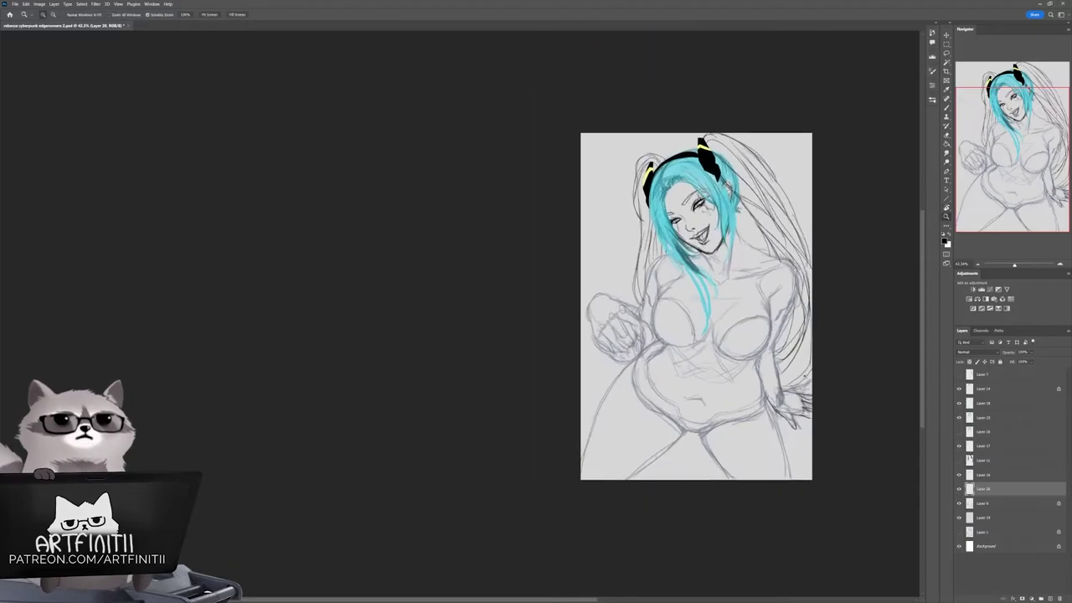
{"action": "scroll", "coordinate": [618, 295], "scroll_direction": "up", "scroll_amount": 1}
Step: Adjust the old sketched hand on the lower sketch layer, then move up to Layer 17
{"action": "key", "text": "alt+bracketleft"}
{"action": "key", "text": "l"}
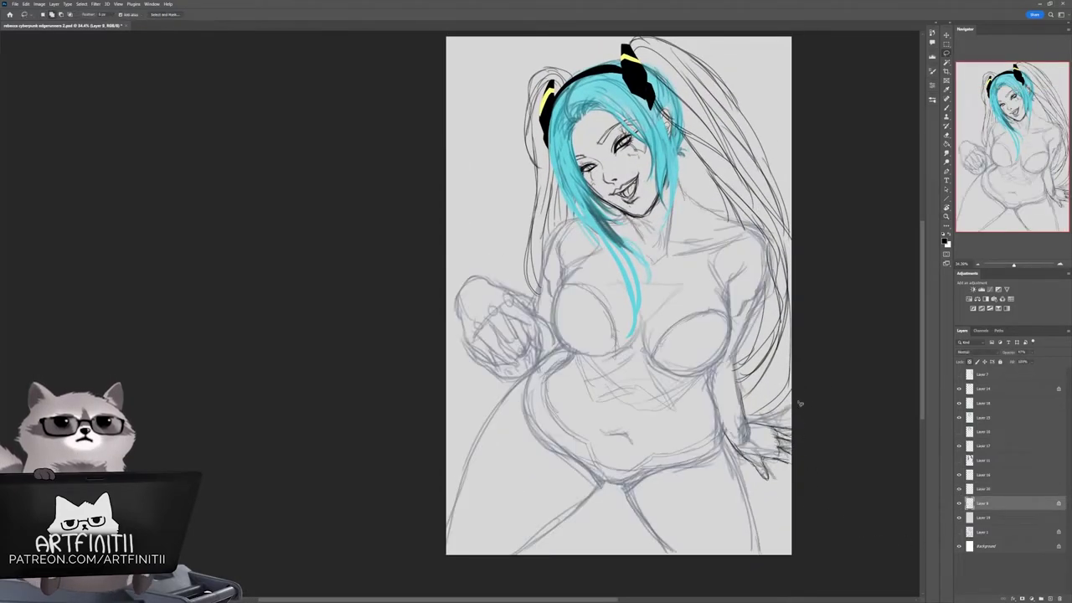
{"action": "key", "text": "ctrl+z"}
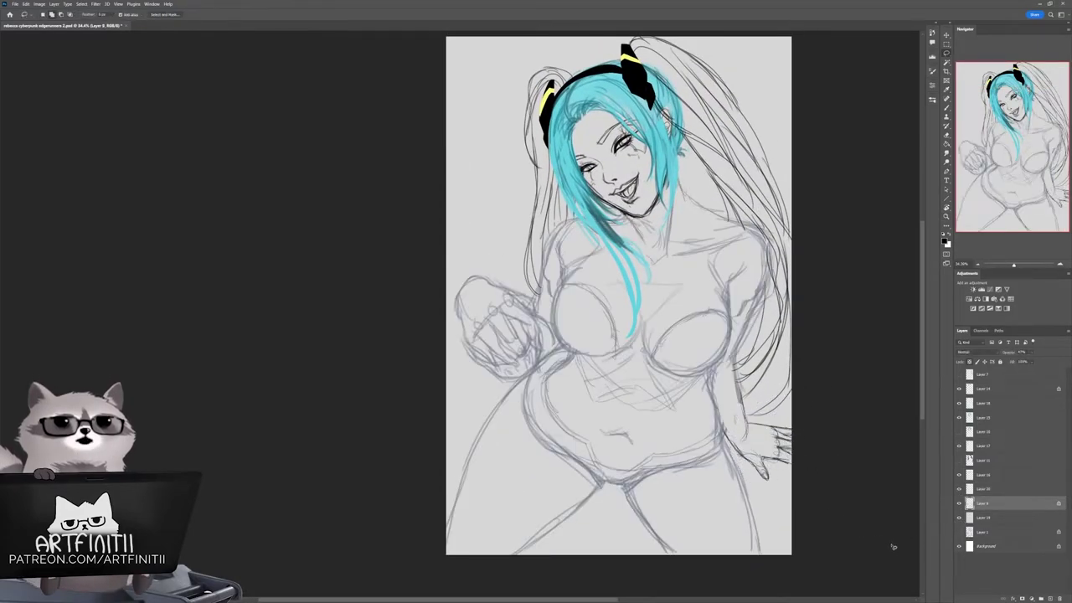
{"action": "key", "text": "alt+bracketright"}
{"action": "scroll", "coordinate": [833, 536], "scroll_direction": "up", "scroll_amount": 1}
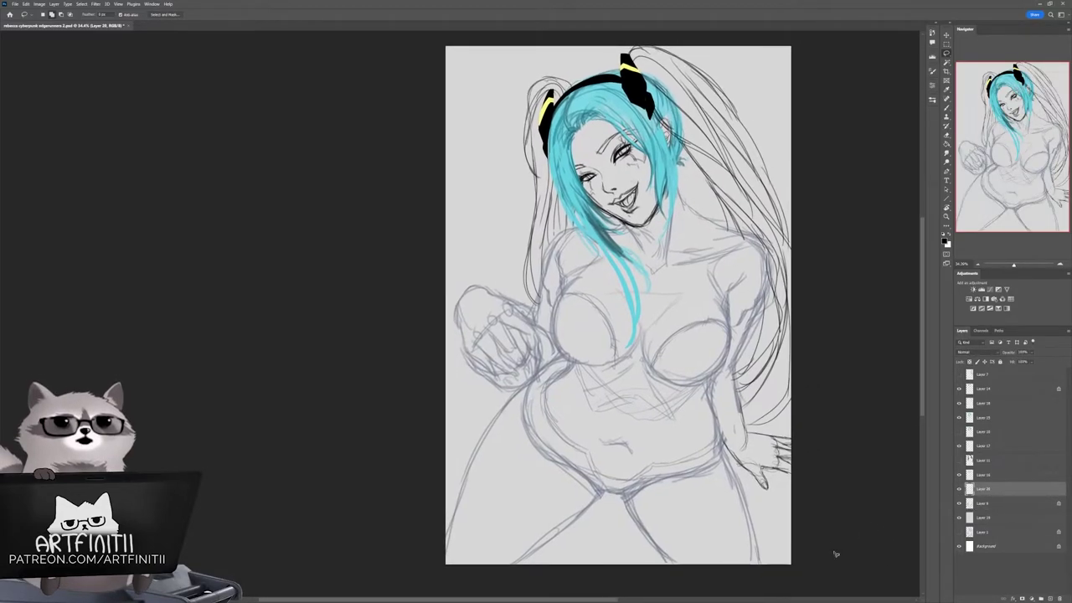
{"action": "key", "text": "alt+bracketright"}
{"action": "key", "text": "alt+bracketright"}
{"action": "key", "text": "alt+bracketright"}
Step: Briefly show and re-hide a sketch layer, then delete an unneeded layer
{"action": "key", "text": "b"}
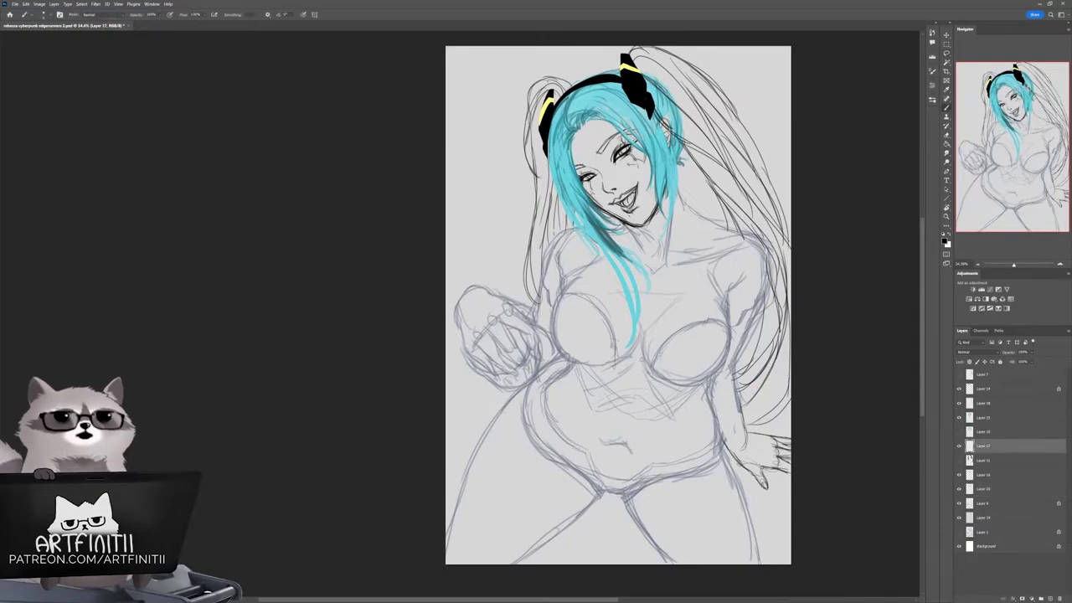
{"action": "left_click_drag", "start_coordinate": [764, 443], "coordinate": [797, 423]}
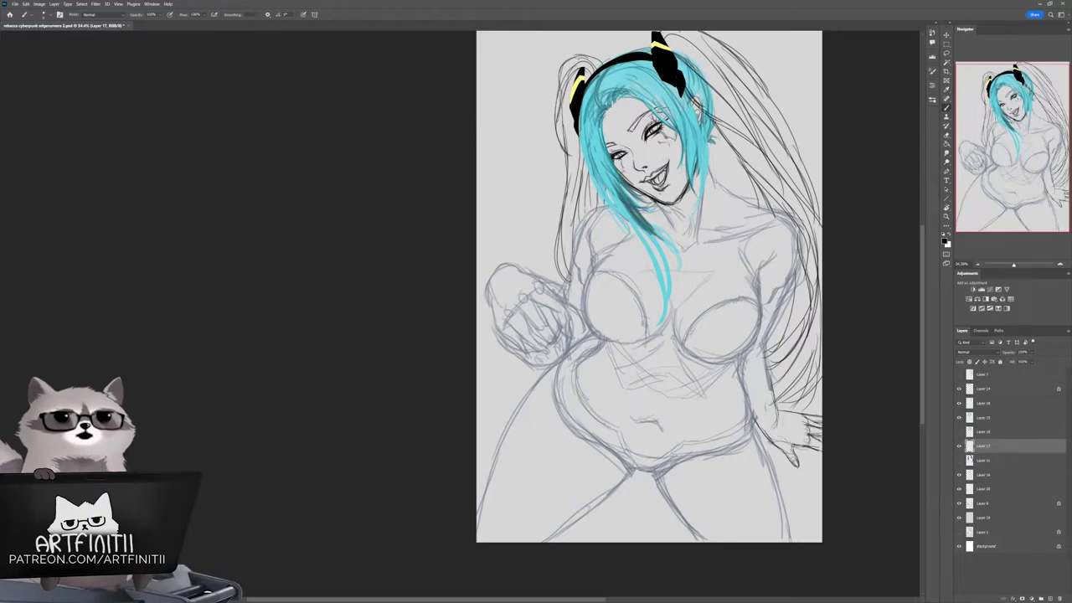
{"action": "left_click_drag", "start_coordinate": [204, 333], "coordinate": [157, 332]}
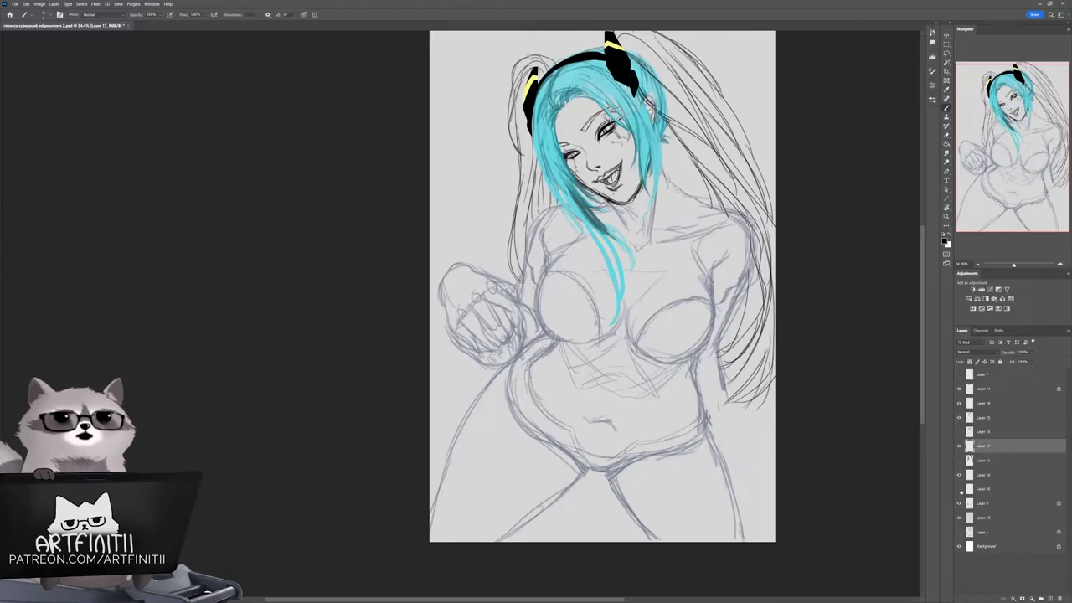
{"action": "left_click_drag", "start_coordinate": [157, 332], "coordinate": [202, 335]}
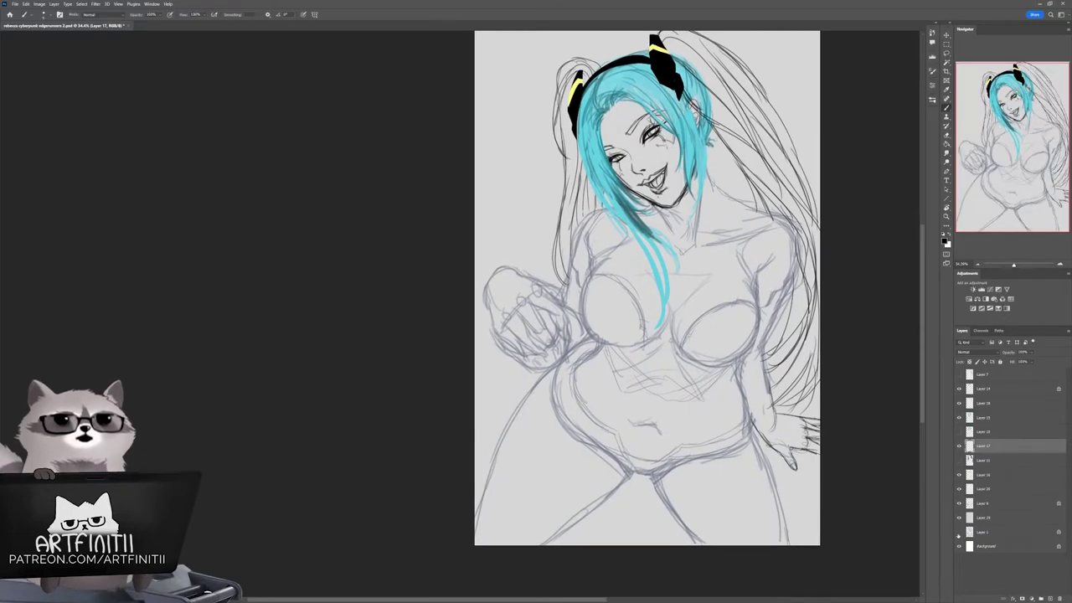
{"action": "left_click", "coordinate": [960, 460]}
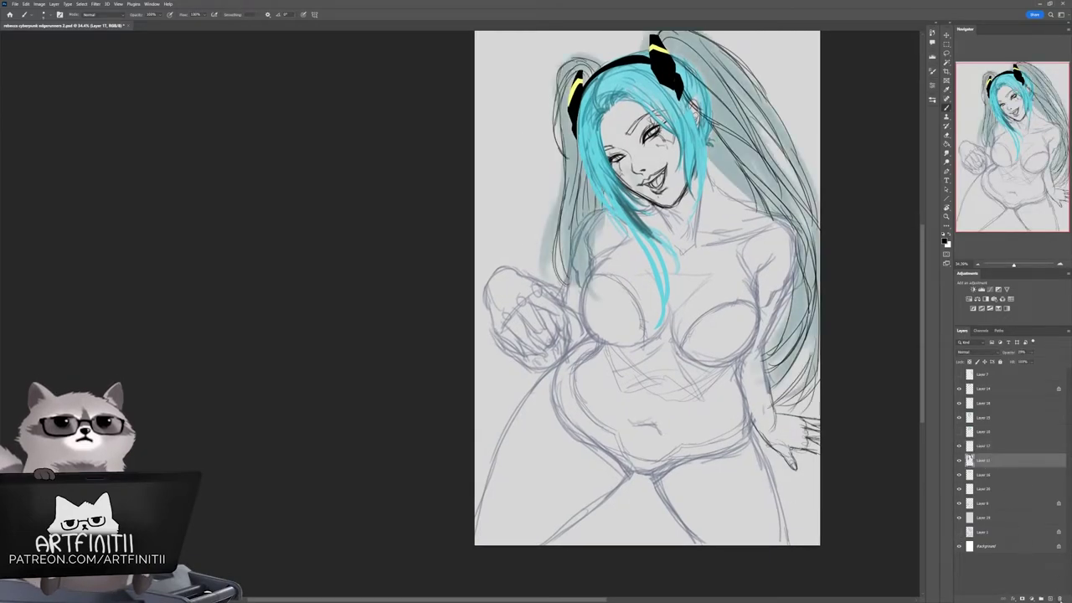
{"action": "left_click", "coordinate": [960, 450]}
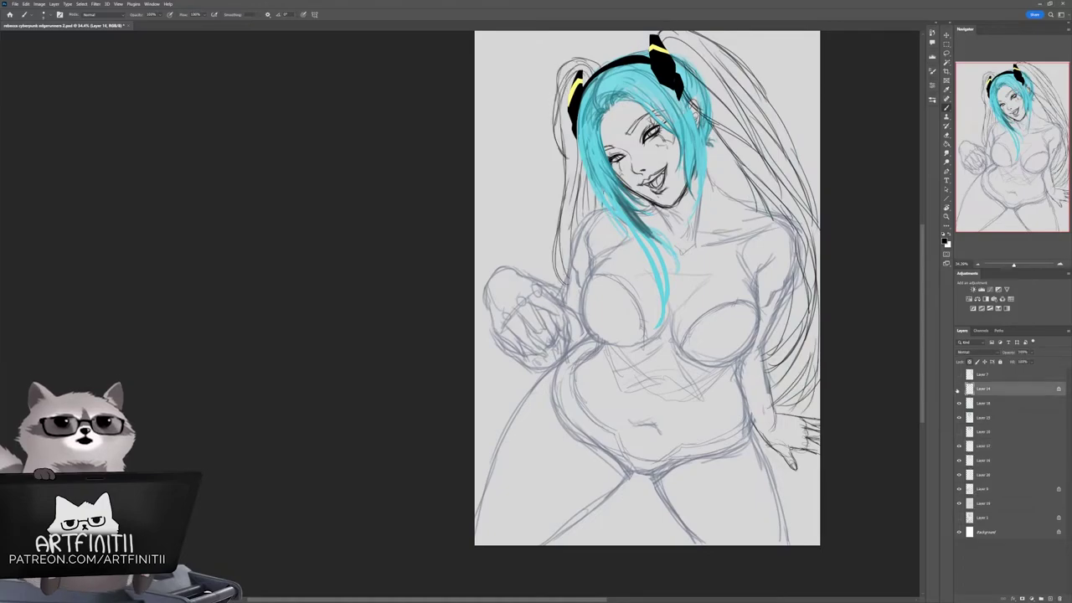
{"action": "key", "text": "Delete"}
Step: Select Layer 14, add blank Layer 21 above it, and zoom in on the face
{"action": "left_click", "coordinate": [982, 389]}
{"action": "scroll", "coordinate": [630, 289], "scroll_direction": "right", "scroll_amount": 1}
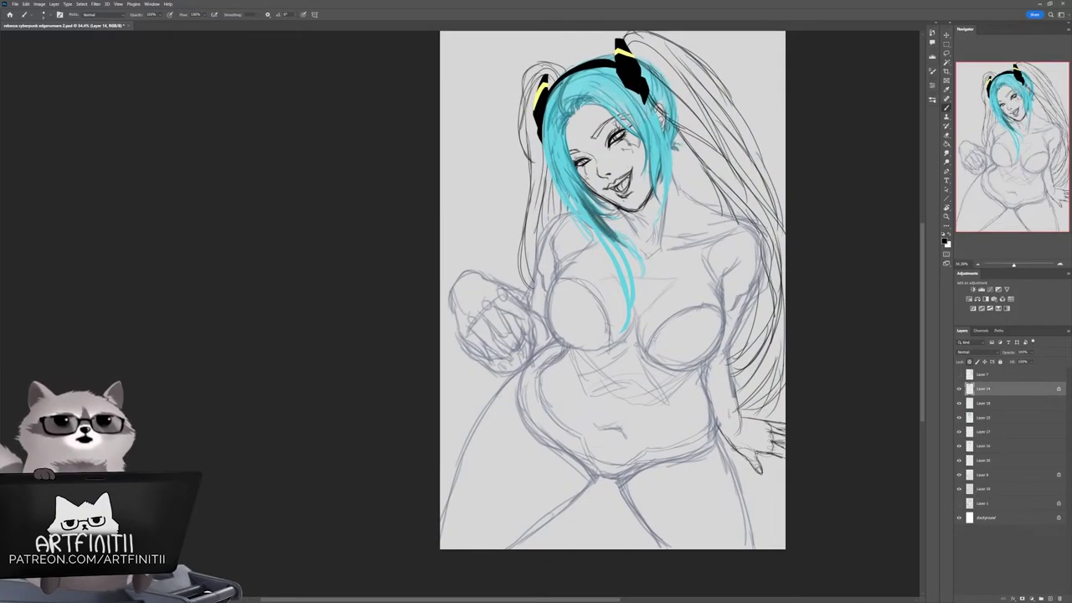
{"action": "left_click", "coordinate": [959, 388]}
{"action": "left_click", "coordinate": [960, 389]}
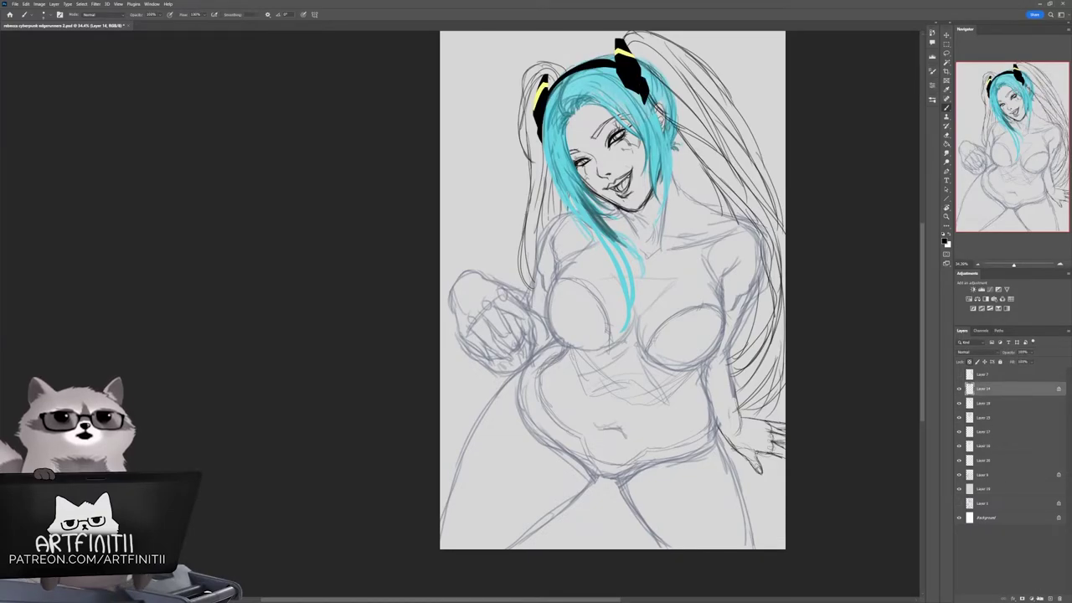
{"action": "left_click", "coordinate": [1046, 598]}
{"action": "left_click_drag", "start_coordinate": [540, 157], "coordinate": [590, 157]}
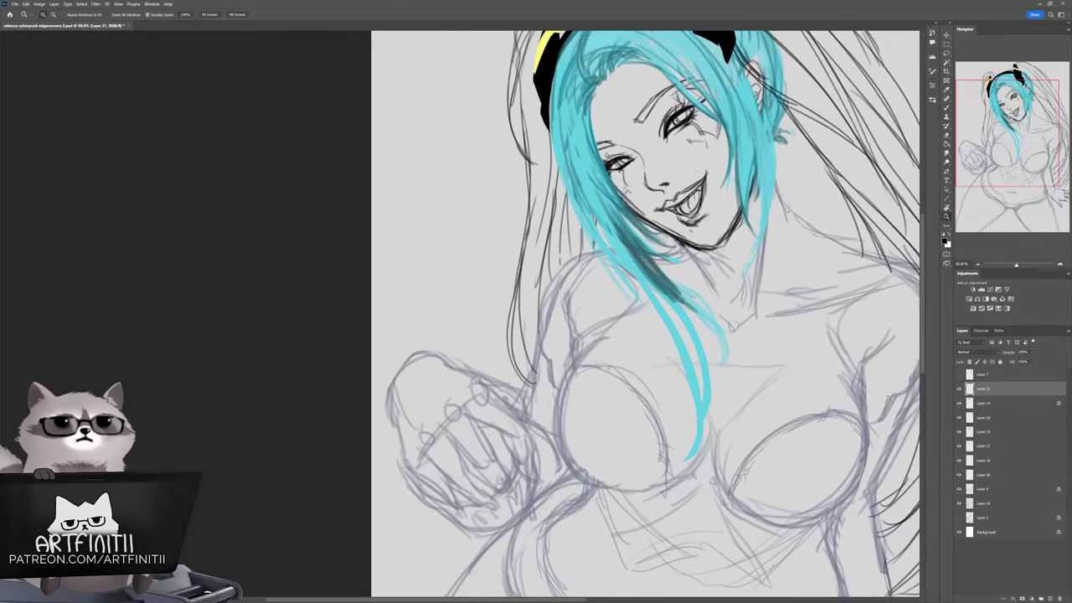
Step: Ink dark finger outlines and diagonal finger lines over the raised hand on Layer 21
{"action": "scroll", "coordinate": [565, 240], "scroll_direction": "up", "scroll_amount": 3}
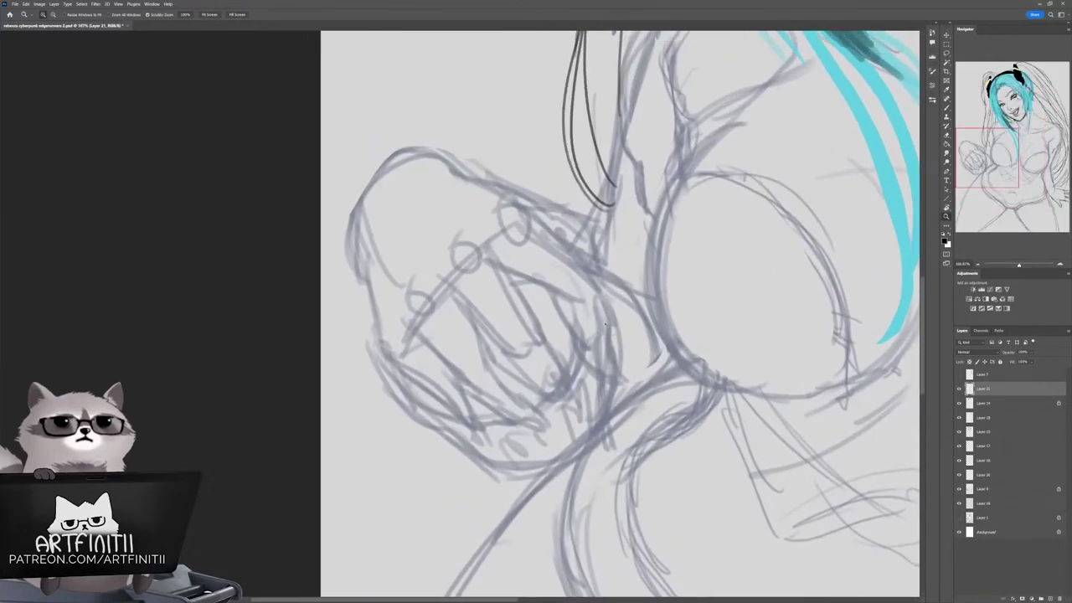
{"action": "key", "text": "b"}
{"action": "mouse_move", "coordinate": [514, 202]}
{"action": "left_mouse_down"}
{"action": "mouse_move", "coordinate": [420, 393]}
{"action": "mouse_move", "coordinate": [467, 394]}
{"action": "left_mouse_up"}
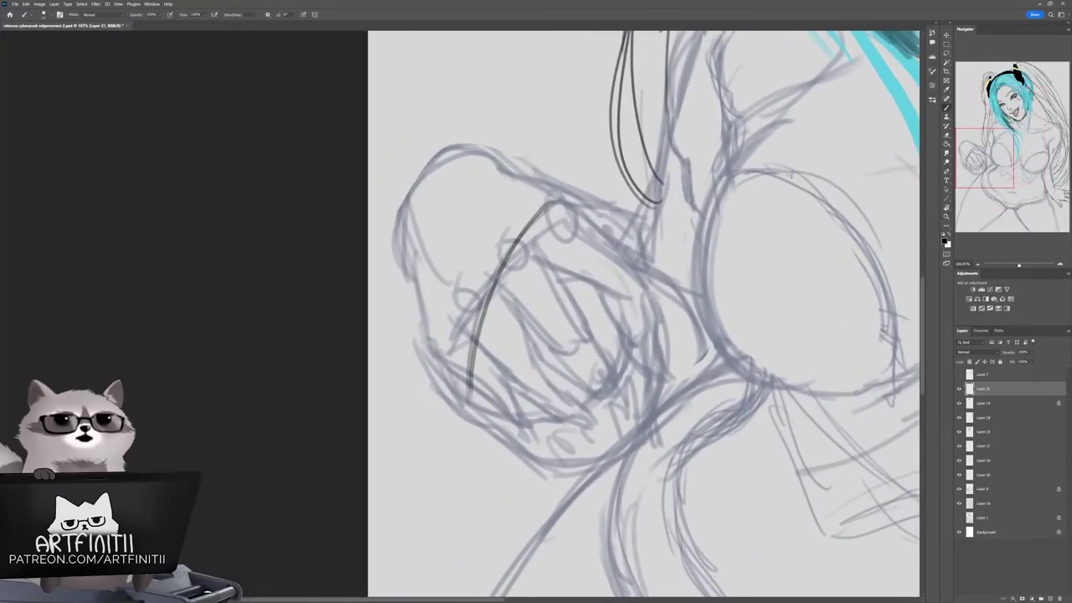
{"action": "mouse_move", "coordinate": [547, 198]}
{"action": "left_mouse_down"}
{"action": "mouse_move", "coordinate": [506, 309]}
{"action": "mouse_move", "coordinate": [475, 343]}
{"action": "mouse_move", "coordinate": [459, 404]}
{"action": "left_mouse_up"}
{"action": "left_click_drag", "start_coordinate": [543, 196], "coordinate": [623, 238]}
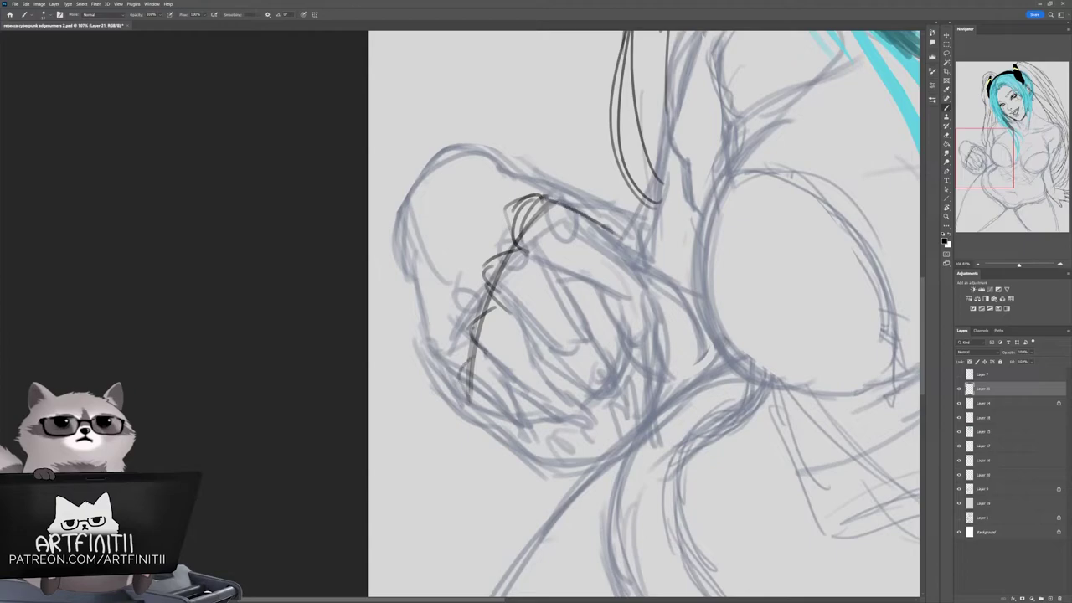
{"action": "left_click_drag", "start_coordinate": [553, 276], "coordinate": [610, 344]}
{"action": "left_click_drag", "start_coordinate": [498, 311], "coordinate": [612, 411]}
{"action": "left_click_drag", "start_coordinate": [590, 330], "coordinate": [643, 382]}
{"action": "left_click_drag", "start_coordinate": [564, 369], "coordinate": [649, 407]}
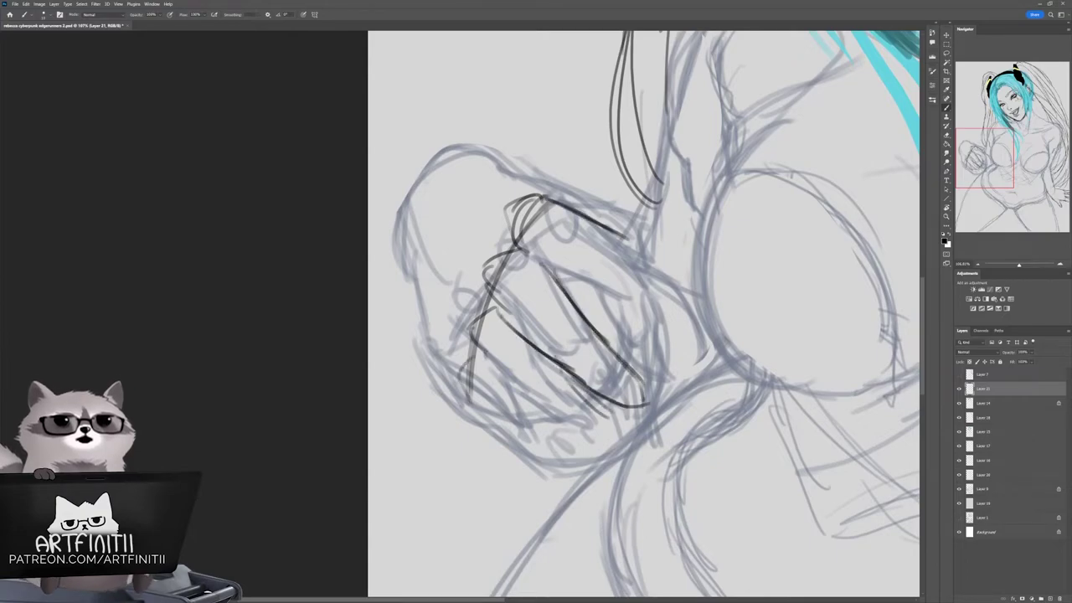
{"action": "mouse_move", "coordinate": [586, 335]}
{"action": "left_mouse_down"}
{"action": "mouse_move", "coordinate": [533, 282]}
{"action": "mouse_move", "coordinate": [417, 349]}
{"action": "mouse_move", "coordinate": [564, 370]}
{"action": "left_mouse_up"}
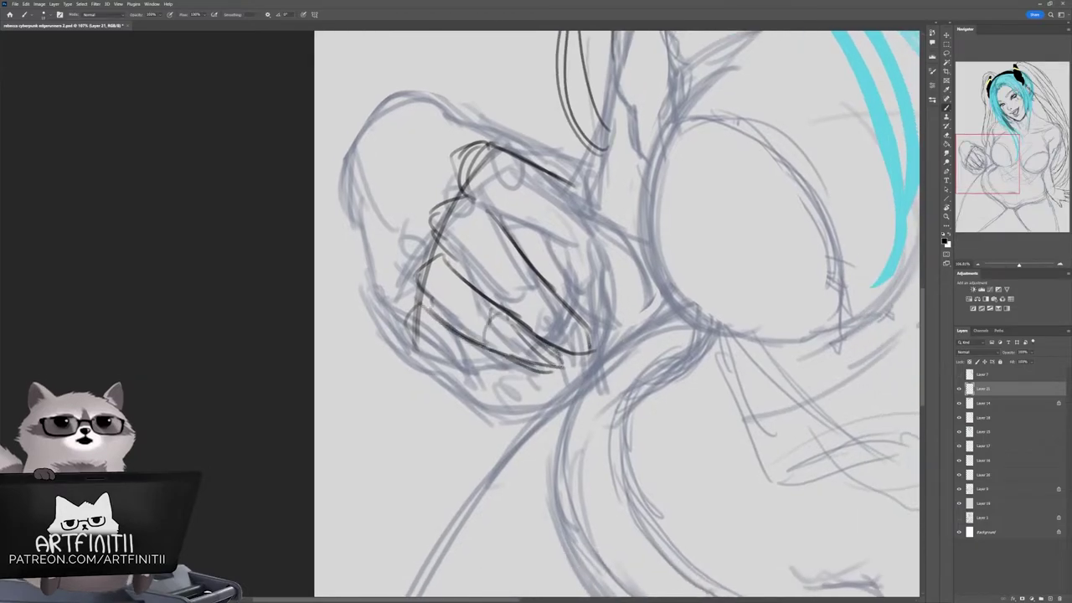
{"action": "left_click_drag", "start_coordinate": [409, 330], "coordinate": [523, 375]}
{"action": "left_click_drag", "start_coordinate": [501, 174], "coordinate": [568, 226]}
{"action": "left_click_drag", "start_coordinate": [524, 201], "coordinate": [591, 263]}
{"action": "left_click_drag", "start_coordinate": [561, 181], "coordinate": [610, 250]}
{"action": "mouse_move", "coordinate": [563, 246]}
{"action": "left_mouse_down"}
{"action": "mouse_move", "coordinate": [606, 247]}
{"action": "mouse_move", "coordinate": [623, 282]}
{"action": "left_mouse_up"}
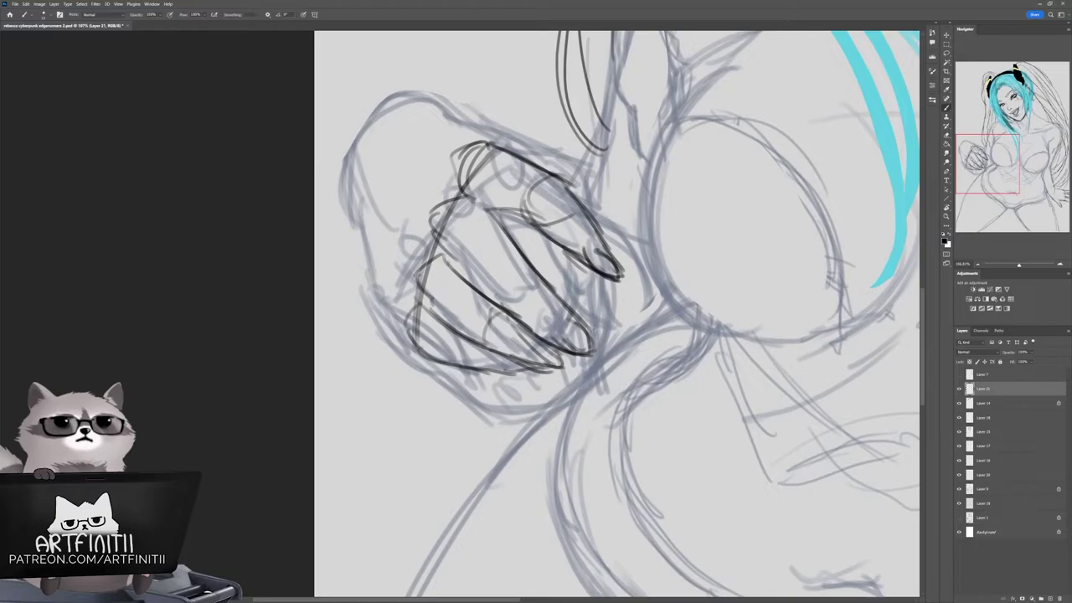
{"action": "mouse_move", "coordinate": [436, 352]}
{"action": "left_mouse_down"}
{"action": "mouse_move", "coordinate": [352, 245]}
{"action": "mouse_move", "coordinate": [342, 180]}
{"action": "mouse_move", "coordinate": [349, 155]}
{"action": "mouse_move", "coordinate": [385, 125]}
{"action": "mouse_move", "coordinate": [546, 140]}
{"action": "mouse_move", "coordinate": [613, 208]}
{"action": "left_mouse_up"}
Step: Sketch light guide lines across the hand, then outline its right edge and underside
{"action": "mouse_move", "coordinate": [499, 165]}
{"action": "left_mouse_down"}
{"action": "mouse_move", "coordinate": [593, 265]}
{"action": "mouse_move", "coordinate": [379, 377]}
{"action": "left_mouse_up"}
{"action": "left_click_drag", "start_coordinate": [425, 173], "coordinate": [332, 270]}
{"action": "left_click_drag", "start_coordinate": [479, 185], "coordinate": [484, 340]}
{"action": "left_click_drag", "start_coordinate": [364, 248], "coordinate": [602, 247]}
{"action": "left_click_drag", "start_coordinate": [536, 245], "coordinate": [474, 337]}
{"action": "left_click_drag", "start_coordinate": [569, 340], "coordinate": [542, 407]}
{"action": "left_click_drag", "start_coordinate": [605, 360], "coordinate": [542, 413]}
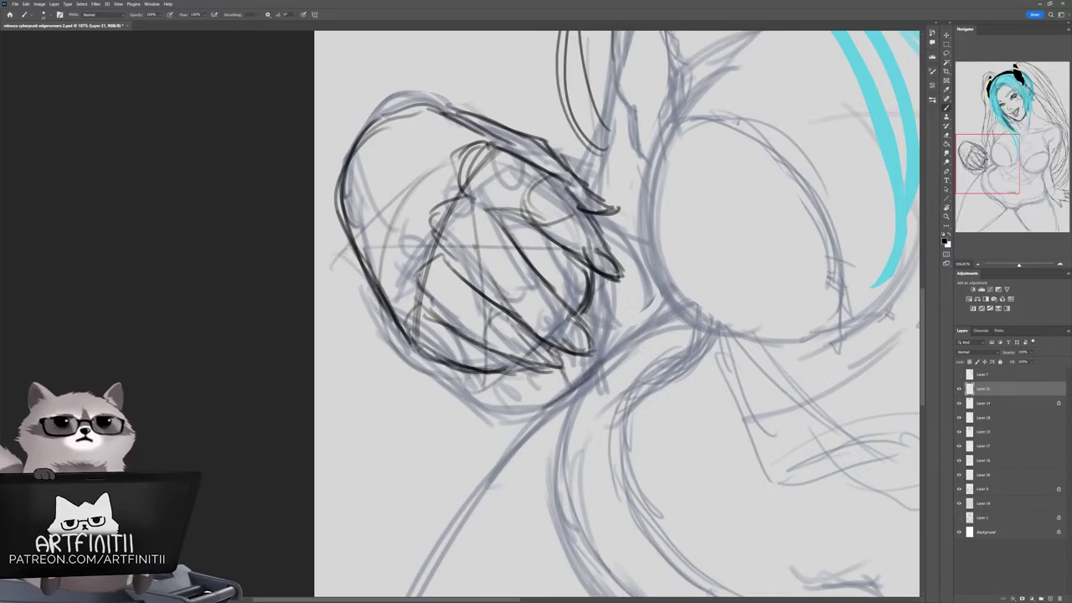
{"action": "left_click_drag", "start_coordinate": [610, 283], "coordinate": [606, 367]}
{"action": "left_click_drag", "start_coordinate": [524, 379], "coordinate": [454, 417]}
{"action": "left_click_drag", "start_coordinate": [607, 299], "coordinate": [556, 357]}
{"action": "left_click_drag", "start_coordinate": [548, 245], "coordinate": [471, 340]}
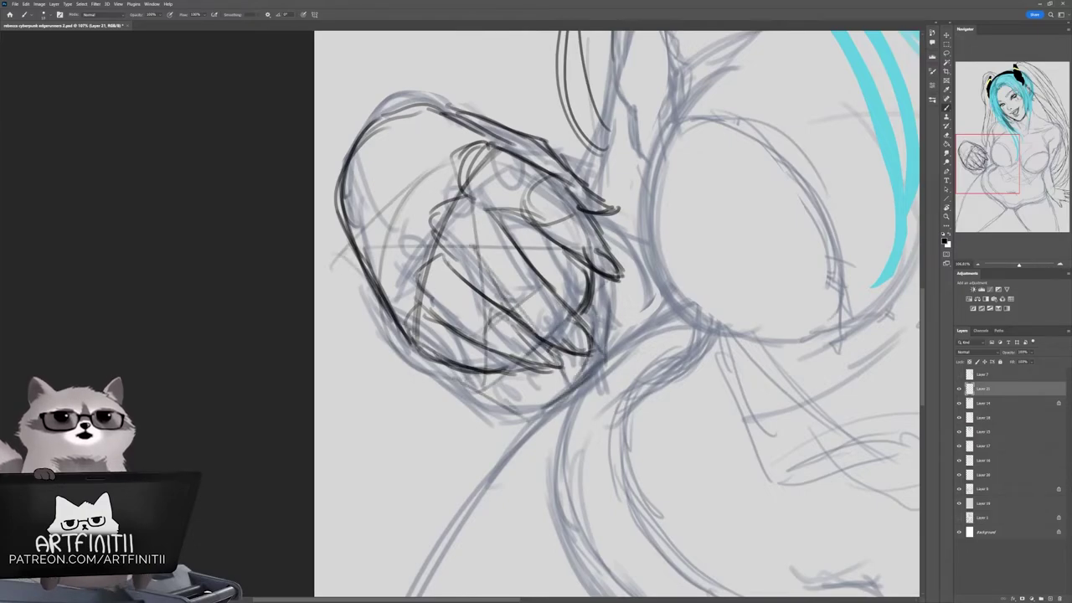
{"action": "left_click_drag", "start_coordinate": [609, 296], "coordinate": [582, 374]}
{"action": "left_click_drag", "start_coordinate": [571, 385], "coordinate": [491, 407]}
{"action": "left_click_drag", "start_coordinate": [607, 276], "coordinate": [601, 339]}
Step: Refine the hand's dark outlines around its lower right
{"action": "left_click_drag", "start_coordinate": [645, 409], "coordinate": [743, 436]}
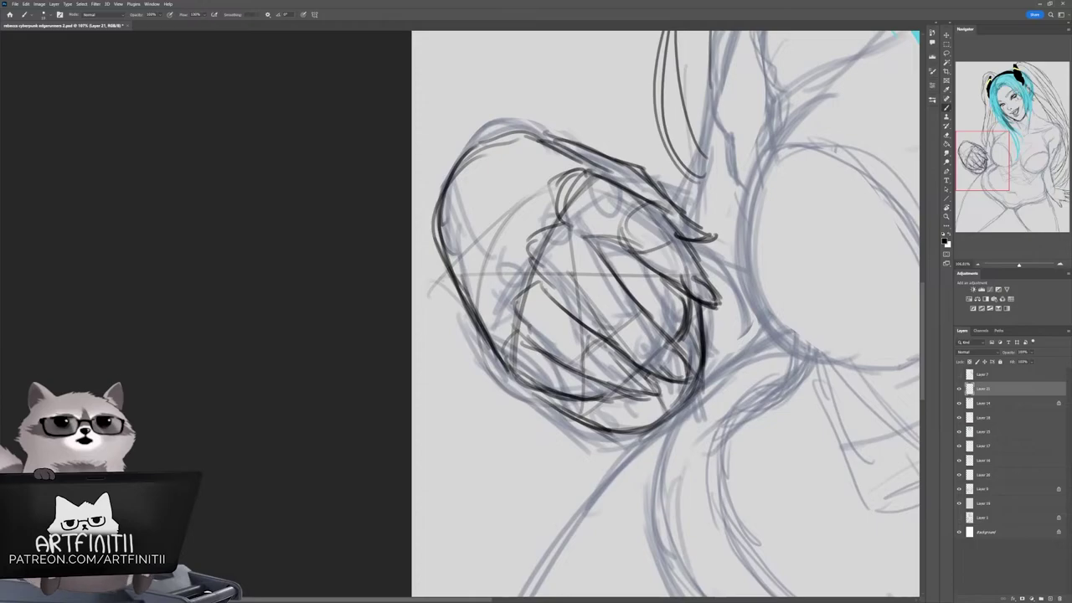
{"action": "left_click_drag", "start_coordinate": [655, 395], "coordinate": [637, 419]}
{"action": "left_click_drag", "start_coordinate": [653, 399], "coordinate": [603, 425]}
{"action": "mouse_move", "coordinate": [670, 335]}
{"action": "left_mouse_down"}
{"action": "mouse_move", "coordinate": [630, 394]}
{"action": "mouse_move", "coordinate": [650, 415]}
{"action": "left_mouse_up"}
{"action": "mouse_move", "coordinate": [652, 334]}
{"action": "left_mouse_down"}
{"action": "mouse_move", "coordinate": [565, 380]}
{"action": "mouse_move", "coordinate": [570, 348]}
{"action": "left_mouse_up"}
{"action": "left_click_drag", "start_coordinate": [554, 459], "coordinate": [529, 480]}
{"action": "left_click_drag", "start_coordinate": [636, 377], "coordinate": [660, 402]}
{"action": "left_click_drag", "start_coordinate": [724, 445], "coordinate": [721, 395]}
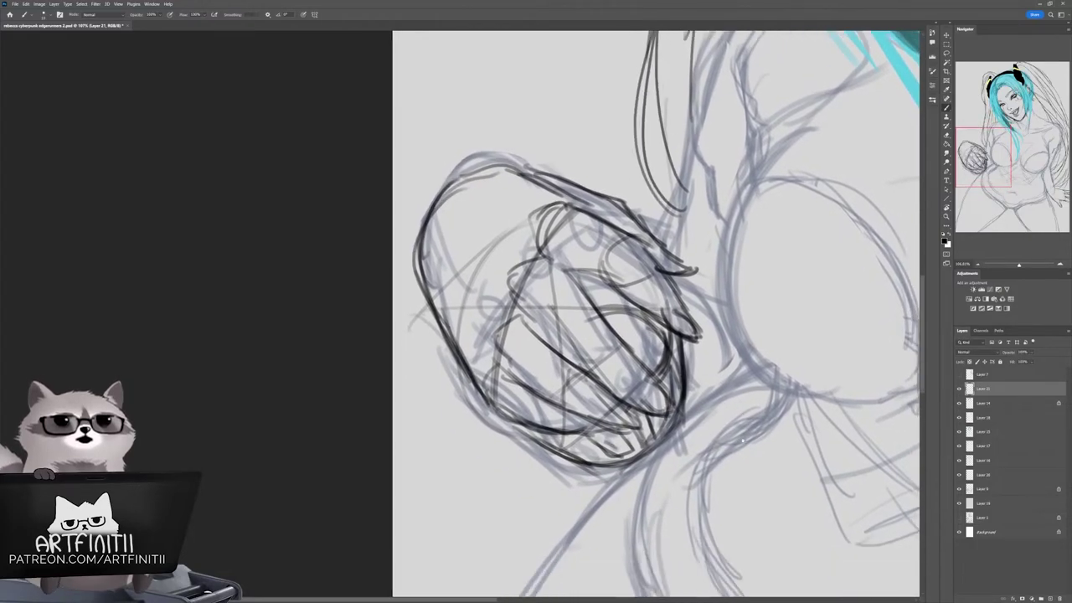
Step: Lasso the stray strokes inside the hand and delete them
{"action": "key", "text": "l"}
{"action": "mouse_move", "coordinate": [586, 431]}
{"action": "left_mouse_down"}
{"action": "mouse_move", "coordinate": [498, 406]}
{"action": "mouse_move", "coordinate": [507, 303]}
{"action": "left_mouse_up"}
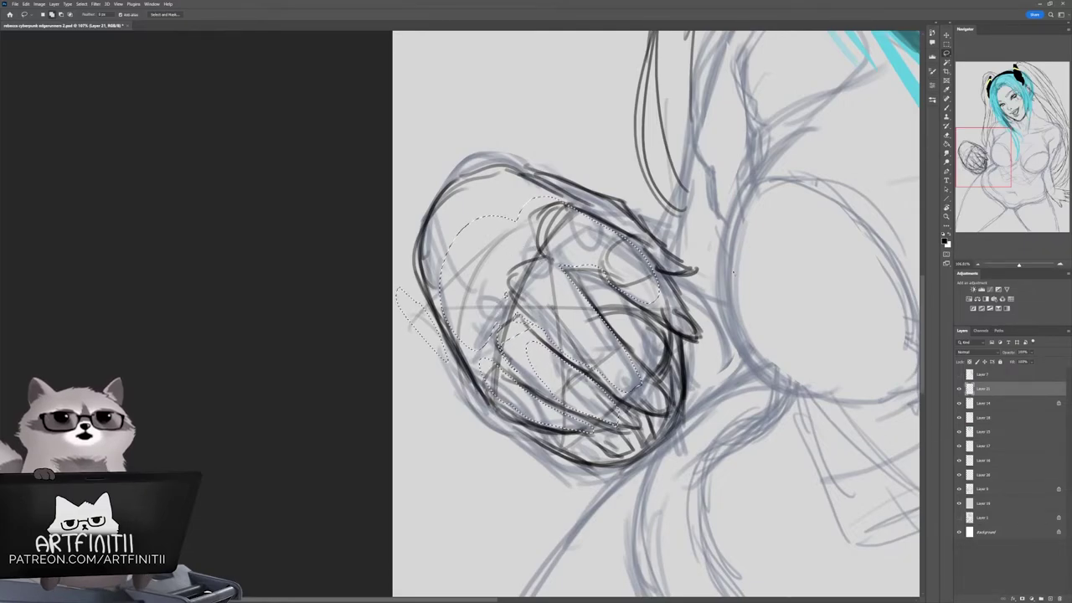
{"action": "key", "text": "Delete"}
{"action": "key", "text": "ctrl+d"}
Step: Add dark brush strokes along the hand's right side
{"action": "key", "text": "b"}
{"action": "left_click_drag", "start_coordinate": [799, 479], "coordinate": [828, 533]}
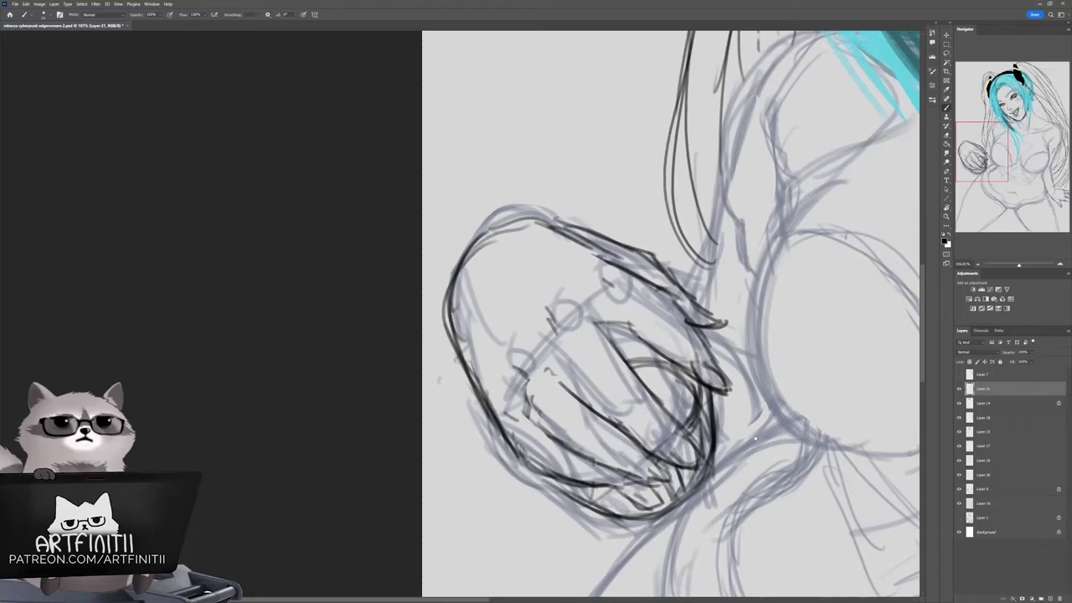
{"action": "scroll", "coordinate": [620, 335], "scroll_direction": "down", "scroll_amount": 3}
{"action": "mouse_move", "coordinate": [620, 419]}
{"action": "left_mouse_down"}
{"action": "mouse_move", "coordinate": [596, 324]}
{"action": "mouse_move", "coordinate": [628, 378]}
{"action": "mouse_move", "coordinate": [694, 370]}
{"action": "left_mouse_up"}
Step: On a new empty layer, draw a dark diagonal stroke across the hand
{"action": "left_click_drag", "start_coordinate": [670, 335], "coordinate": [630, 393]}
{"action": "key", "text": "ctrl+shift+alt+n"}
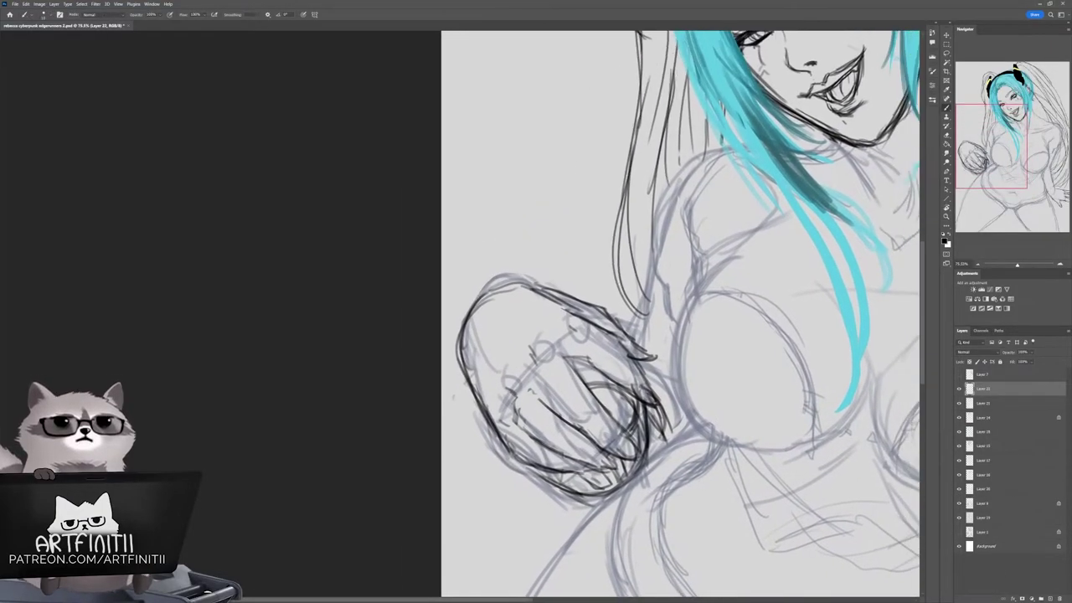
{"action": "mouse_move", "coordinate": [551, 280]}
{"action": "left_mouse_down"}
{"action": "mouse_move", "coordinate": [596, 399]}
{"action": "mouse_move", "coordinate": [591, 390]}
{"action": "left_mouse_up"}
{"action": "left_click_drag", "start_coordinate": [573, 325], "coordinate": [606, 410]}
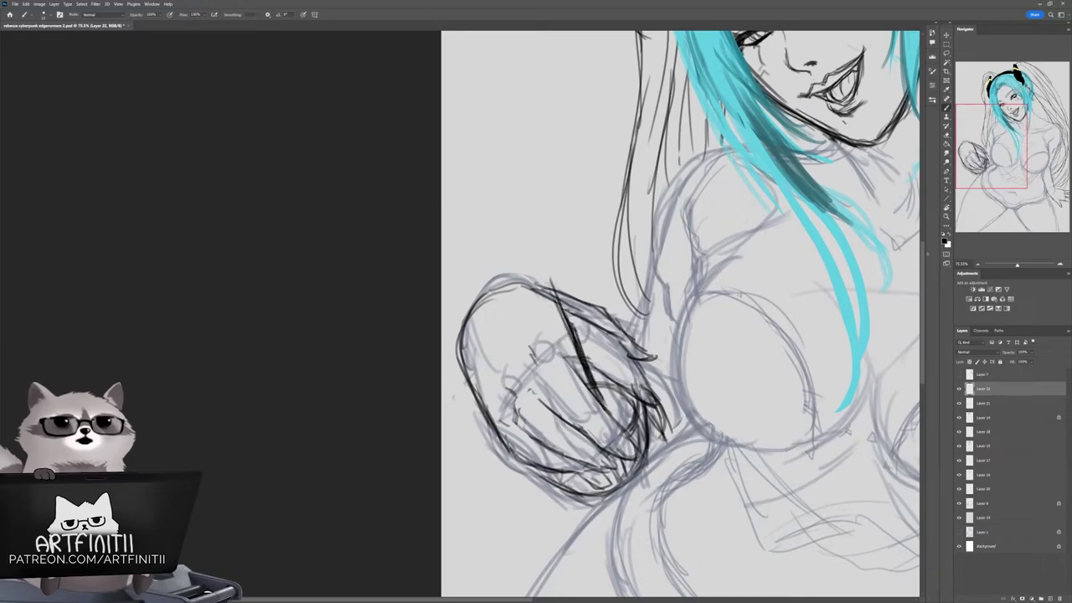
Step: Draw a purple loop on the hand, then add a small green mark
{"action": "key", "text": "alt+shift+c"}
{"action": "key", "text": "Return"}
{"action": "mouse_move", "coordinate": [546, 335]}
{"action": "left_mouse_down"}
{"action": "mouse_move", "coordinate": [565, 325]}
{"action": "mouse_move", "coordinate": [548, 319]}
{"action": "mouse_move", "coordinate": [586, 337]}
{"action": "mouse_move", "coordinate": [622, 381]}
{"action": "mouse_move", "coordinate": [690, 398]}
{"action": "left_mouse_up"}
{"action": "right_click", "coordinate": [675, 243], "text": "alt+shift"}
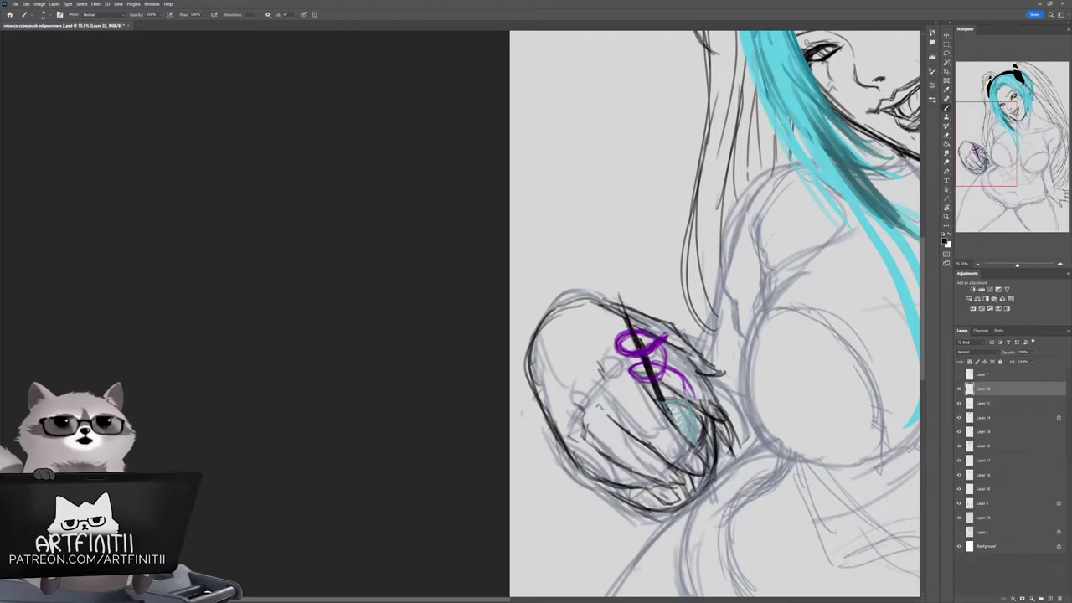
{"action": "left_click_drag", "start_coordinate": [712, 335], "coordinate": [624, 305]}
{"action": "right_click", "coordinate": [618, 308], "text": "alt+shift"}
Step: On Layer 9, lasso the leftover sketch lines around the arm and delete them
{"action": "key", "text": "z"}
{"action": "key", "text": "ctrl+minus"}
{"action": "key", "text": "ctrl+minus"}
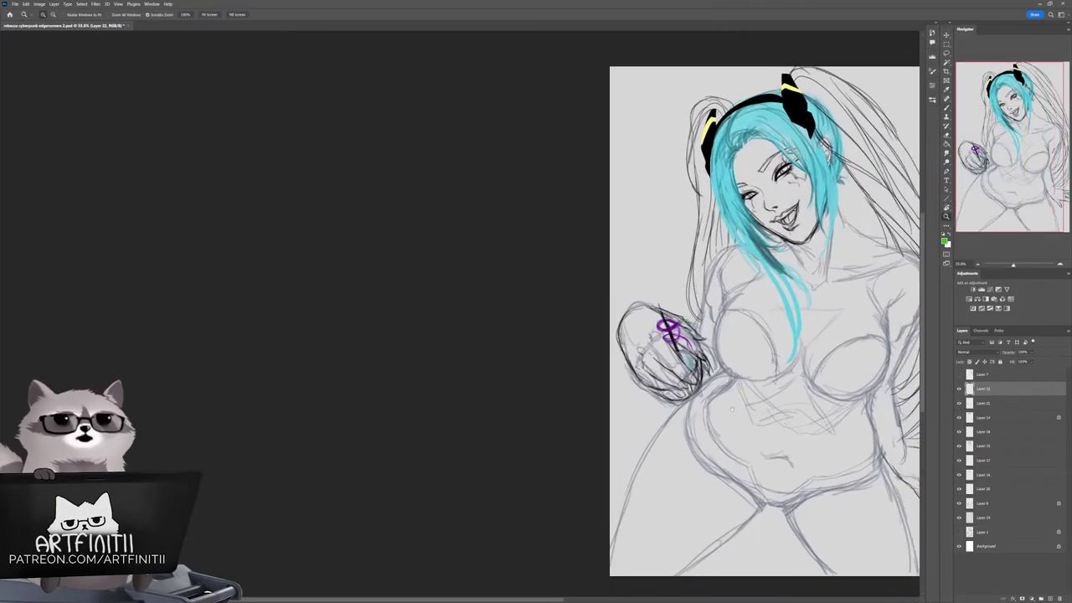
{"action": "left_click", "coordinate": [981, 503]}
{"action": "key", "text": "ctrl+plus"}
{"action": "key", "text": "l"}
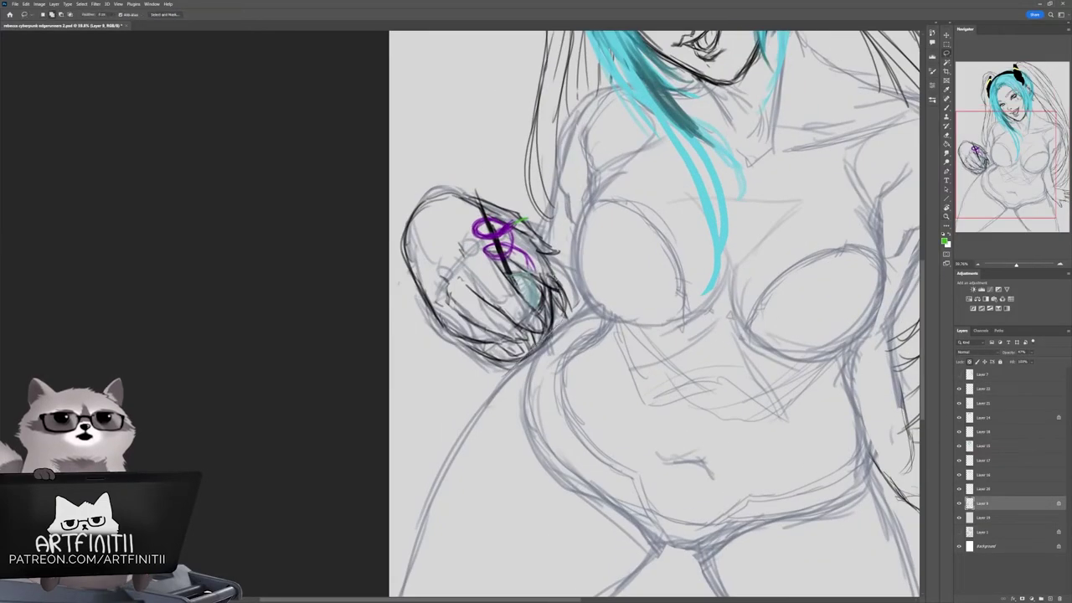
{"action": "left_click_drag", "start_coordinate": [399, 198], "coordinate": [502, 377]}
{"action": "key", "text": "Delete"}
Step: Zoom out to fit the whole canvas, cancelling the foreground Color Picker unchanged
{"action": "key", "text": "z"}
{"action": "key", "text": "ctrl+minus"}
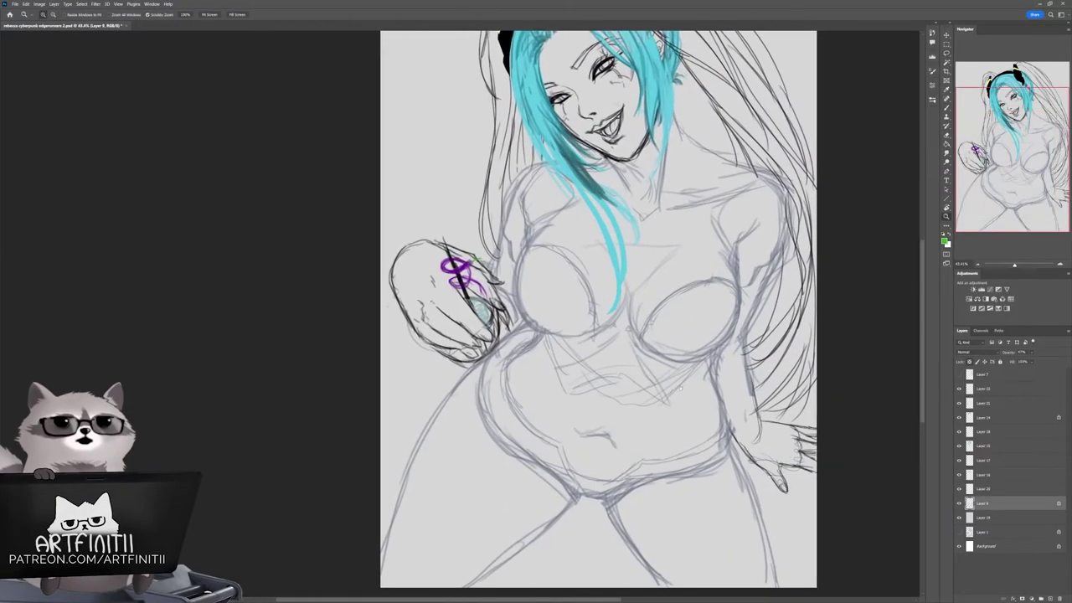
{"action": "scroll", "coordinate": [608, 310], "scroll_direction": "up", "scroll_amount": 1}
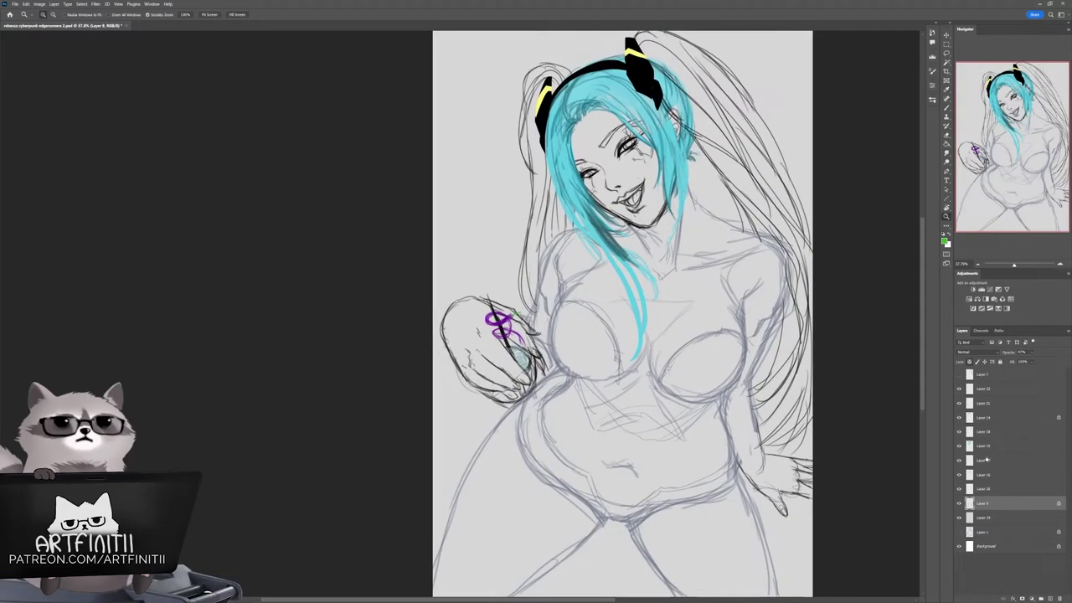
{"action": "left_click", "coordinate": [946, 242]}
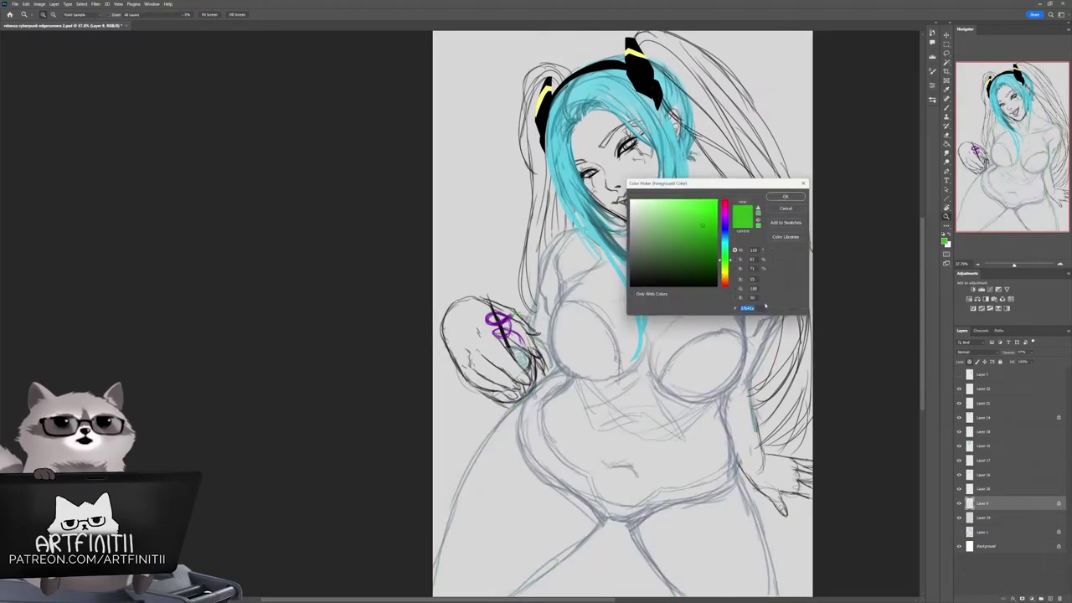
{"action": "key", "text": "Escape"}
{"action": "key", "text": "ctrl+minus"}
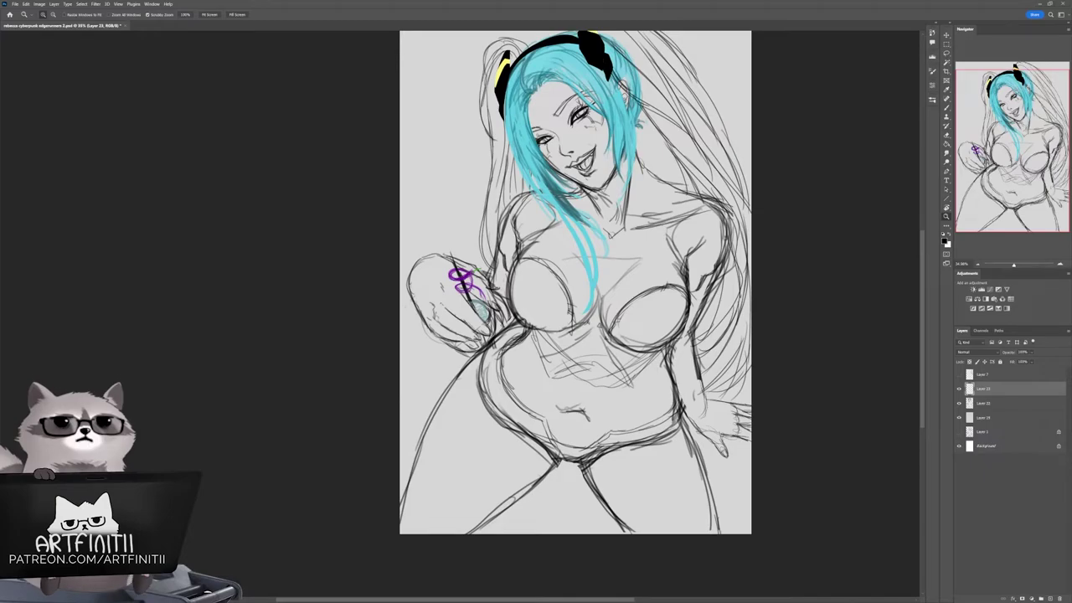
Step: Sketch loose jacket lines over the right shoulder and to the left of the hair
{"action": "key", "text": "b"}
{"action": "right_click", "coordinate": [682, 251], "text": "alt+shift"}
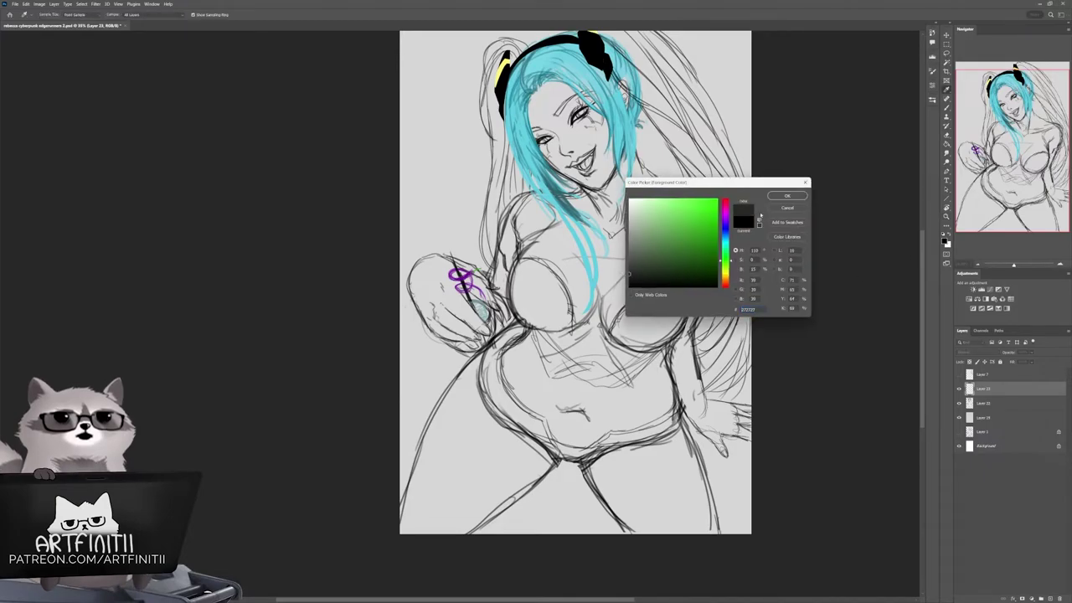
{"action": "mouse_move", "coordinate": [696, 125]}
{"action": "left_mouse_down"}
{"action": "mouse_move", "coordinate": [653, 188]}
{"action": "mouse_move", "coordinate": [641, 180]}
{"action": "mouse_move", "coordinate": [658, 233]}
{"action": "left_mouse_up"}
{"action": "left_click_drag", "start_coordinate": [712, 153], "coordinate": [652, 247]}
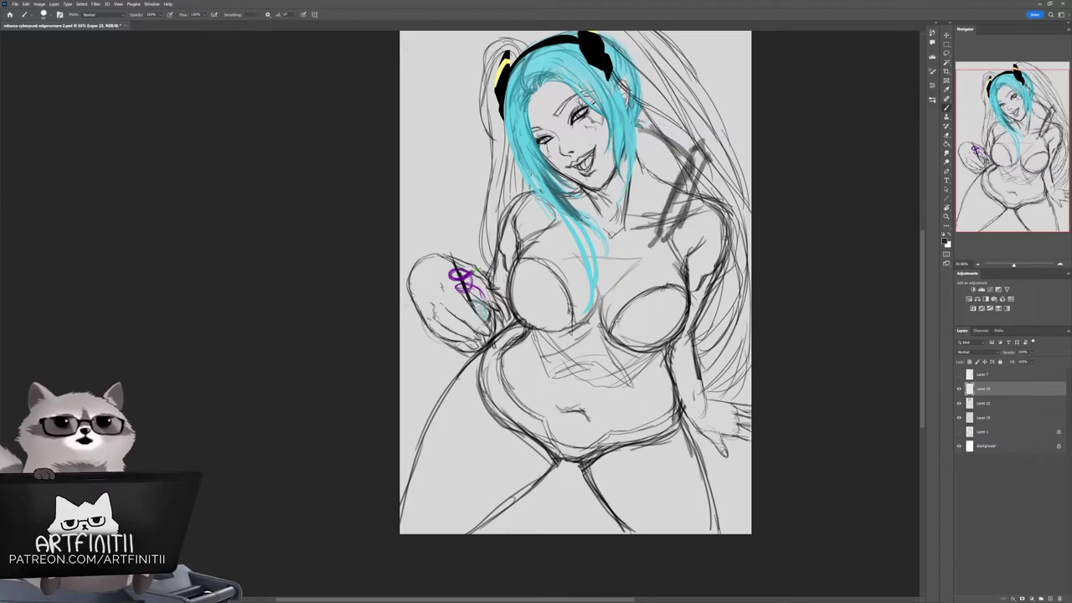
{"action": "left_click_drag", "start_coordinate": [536, 193], "coordinate": [569, 213]}
{"action": "left_click_drag", "start_coordinate": [586, 277], "coordinate": [586, 254]}
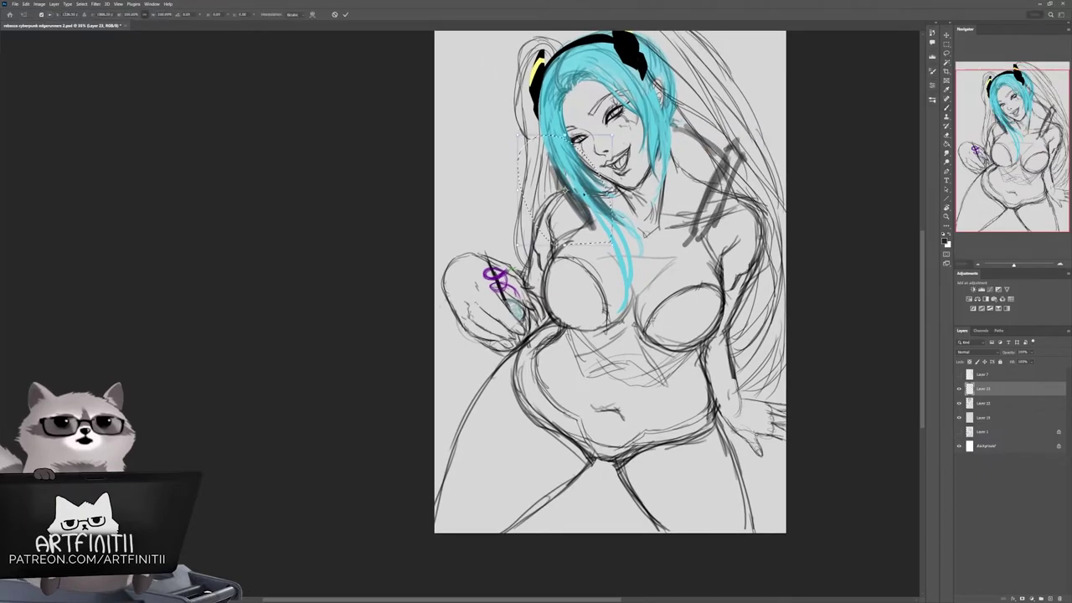
{"action": "left_click_drag", "start_coordinate": [543, 172], "coordinate": [582, 223]}
Step: Draw the jacket collar over the right shoulder and the jacket edge left of the hair
{"action": "key", "text": "l"}
{"action": "key", "text": "b"}
{"action": "left_click_drag", "start_coordinate": [713, 223], "coordinate": [694, 255]}
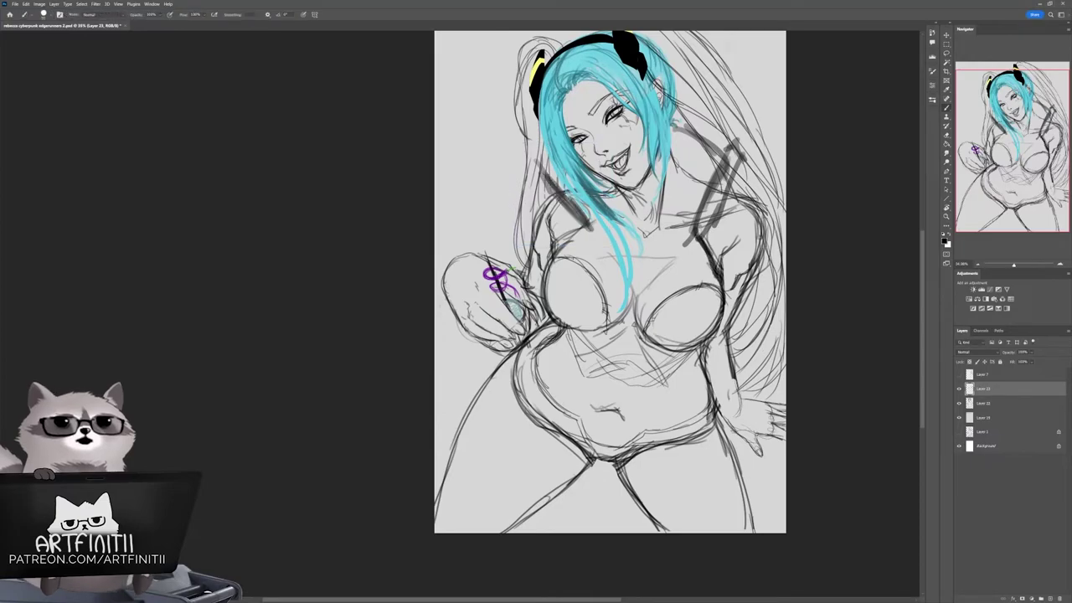
{"action": "left_click_drag", "start_coordinate": [742, 206], "coordinate": [705, 260]}
{"action": "left_click_drag", "start_coordinate": [730, 178], "coordinate": [727, 222]}
{"action": "mouse_move", "coordinate": [701, 157]}
{"action": "left_mouse_down"}
{"action": "mouse_move", "coordinate": [670, 213]}
{"action": "mouse_move", "coordinate": [682, 231]}
{"action": "left_mouse_up"}
{"action": "left_click_drag", "start_coordinate": [734, 132], "coordinate": [685, 152]}
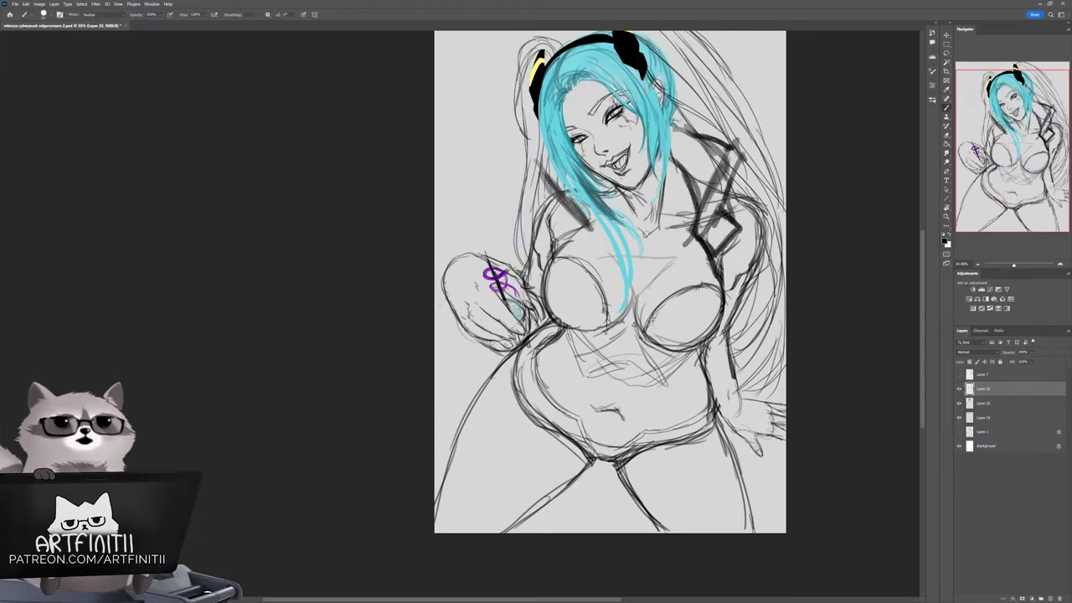
{"action": "left_click_drag", "start_coordinate": [572, 152], "coordinate": [536, 202]}
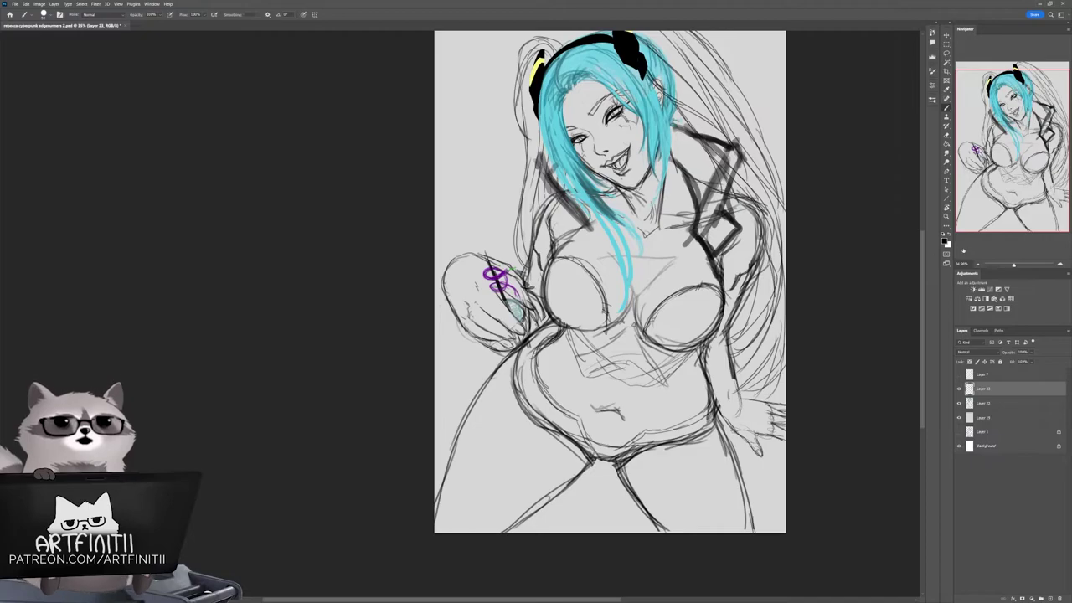
Step: Try a green stroke on the shoulder, then undo it
{"action": "right_click", "coordinate": [679, 252], "text": "alt+shift"}
{"action": "left_click_drag", "start_coordinate": [700, 174], "coordinate": [693, 210]}
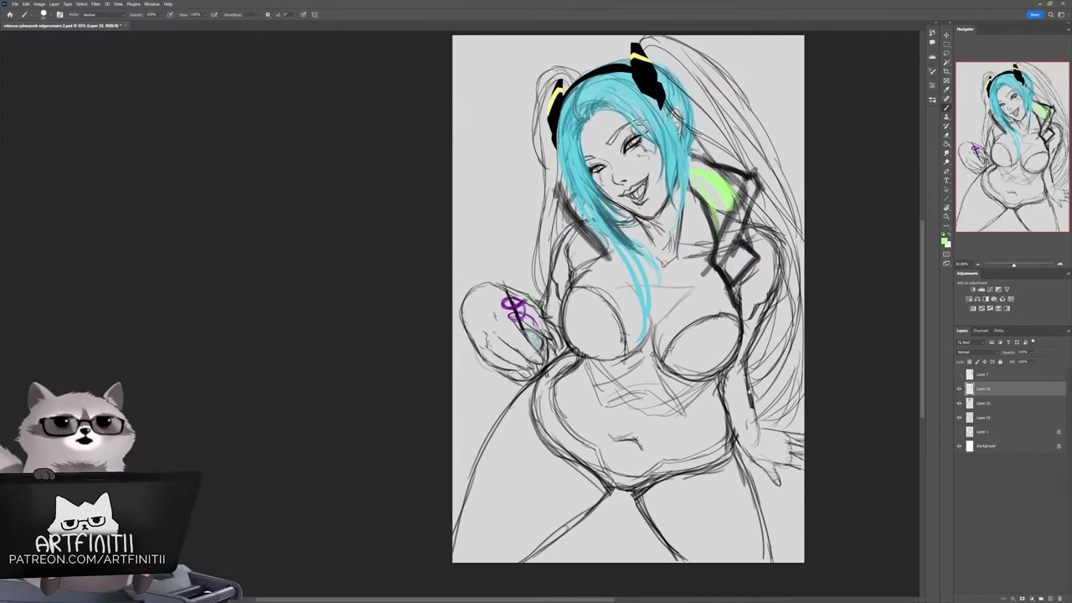
{"action": "key", "text": "ctrl+z"}
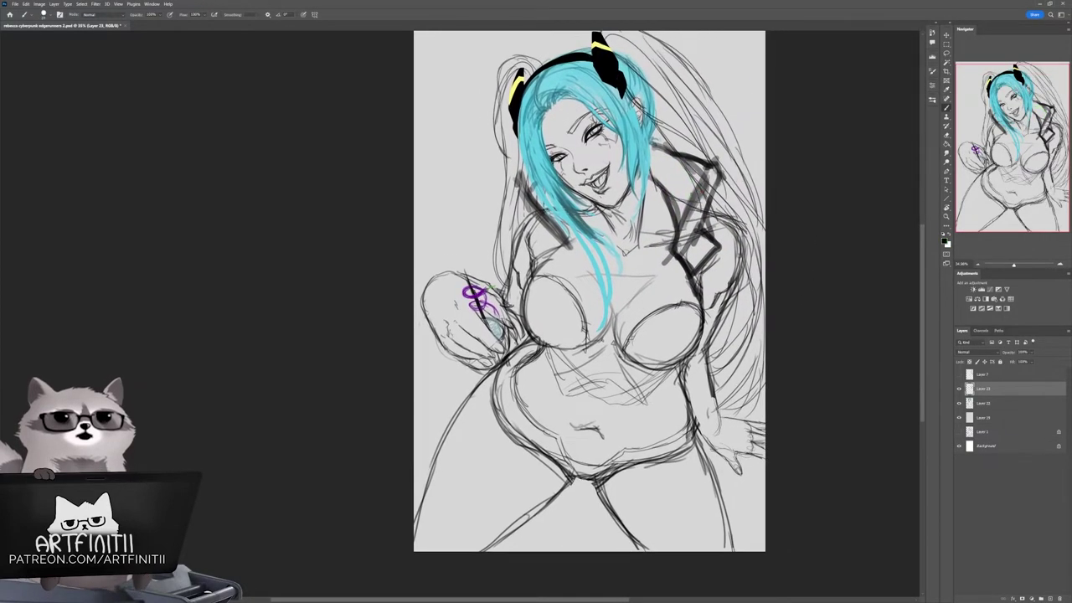
Step: Shade the left shoulder, left jacket and raised arm dark
{"action": "left_click_drag", "start_coordinate": [589, 291], "coordinate": [574, 268]}
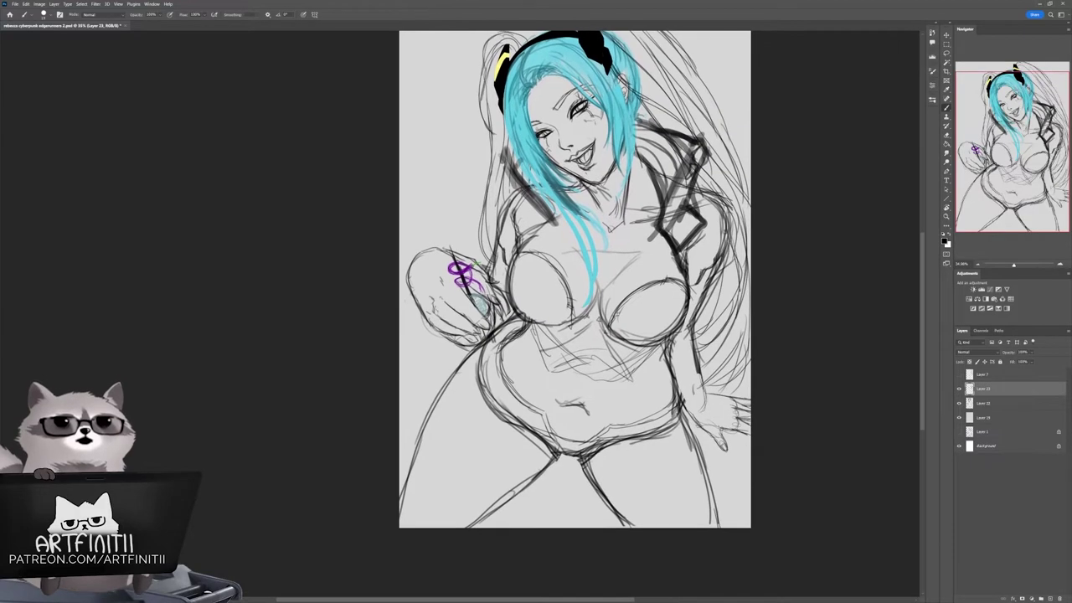
{"action": "left_click_drag", "start_coordinate": [675, 228], "coordinate": [695, 283]}
{"action": "left_click_drag", "start_coordinate": [720, 394], "coordinate": [787, 423]}
{"action": "left_click_drag", "start_coordinate": [603, 229], "coordinate": [566, 261]}
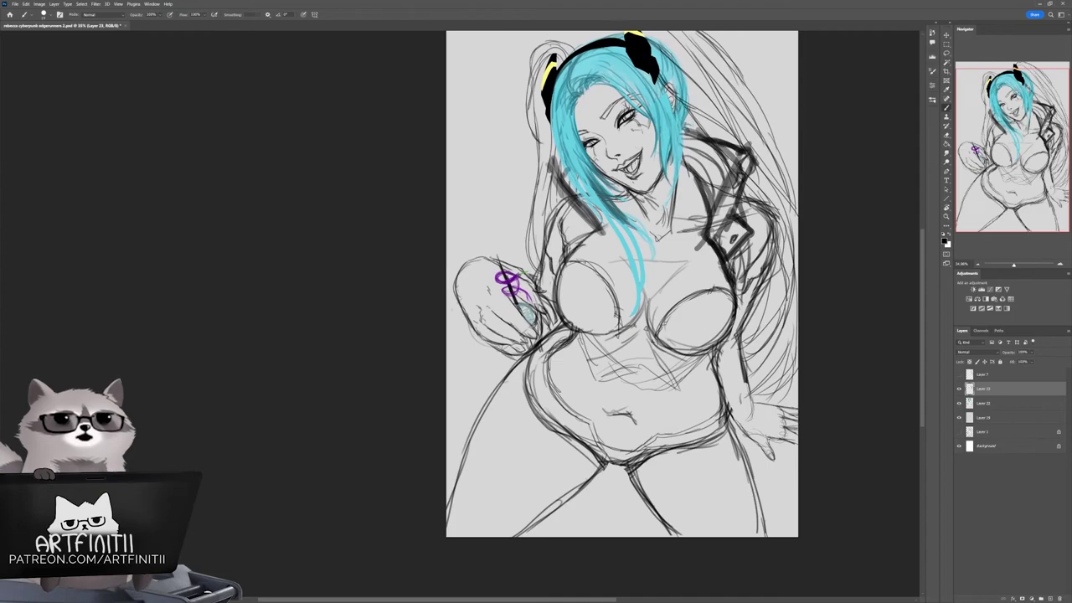
{"action": "mouse_move", "coordinate": [550, 221]}
{"action": "left_mouse_down"}
{"action": "mouse_move", "coordinate": [536, 290]}
{"action": "mouse_move", "coordinate": [543, 256]}
{"action": "left_mouse_up"}
{"action": "mouse_move", "coordinate": [534, 255]}
{"action": "left_mouse_down"}
{"action": "mouse_move", "coordinate": [508, 265]}
{"action": "mouse_move", "coordinate": [544, 336]}
{"action": "left_mouse_up"}
{"action": "mouse_move", "coordinate": [530, 322]}
{"action": "left_mouse_down"}
{"action": "mouse_move", "coordinate": [467, 364]}
{"action": "mouse_move", "coordinate": [470, 374]}
{"action": "left_mouse_up"}
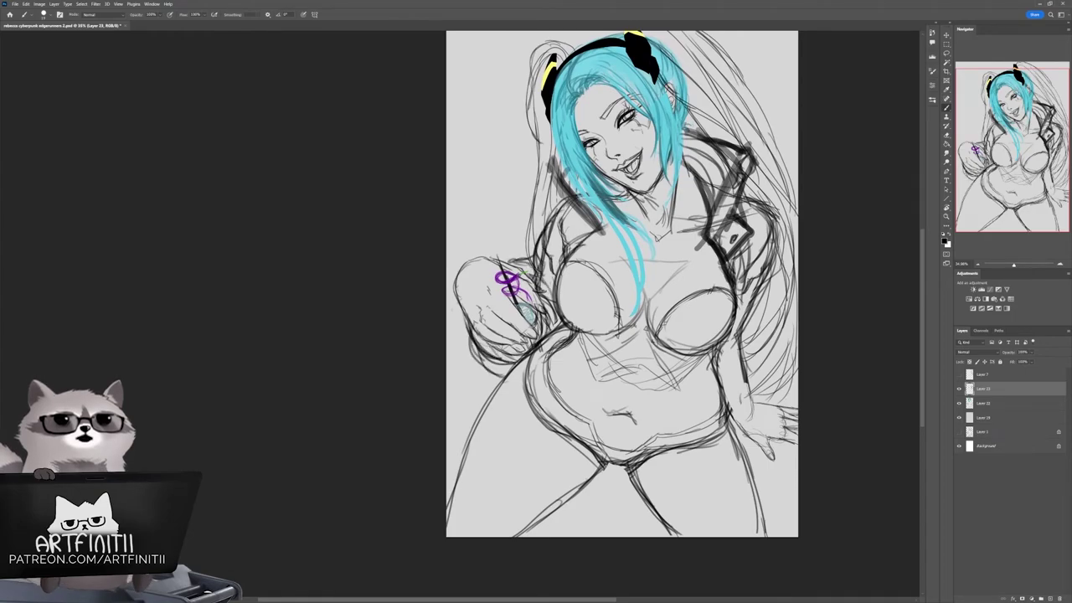
{"action": "left_click_drag", "start_coordinate": [489, 320], "coordinate": [466, 364]}
{"action": "left_click_drag", "start_coordinate": [802, 379], "coordinate": [780, 404]}
{"action": "left_click_drag", "start_coordinate": [536, 235], "coordinate": [492, 276]}
{"action": "mouse_move", "coordinate": [594, 235]}
{"action": "left_mouse_down"}
{"action": "mouse_move", "coordinate": [528, 303]}
{"action": "mouse_move", "coordinate": [506, 274]}
{"action": "mouse_move", "coordinate": [513, 364]}
{"action": "left_mouse_up"}
{"action": "left_click_drag", "start_coordinate": [495, 360], "coordinate": [448, 393]}
Step: Shade the right side of the jacket dark from shoulder downward
{"action": "left_click_drag", "start_coordinate": [534, 253], "coordinate": [488, 292]}
{"action": "left_click_drag", "start_coordinate": [636, 335], "coordinate": [589, 338]}
{"action": "left_click_drag", "start_coordinate": [670, 183], "coordinate": [619, 279]}
{"action": "left_click_drag", "start_coordinate": [683, 166], "coordinate": [612, 259]}
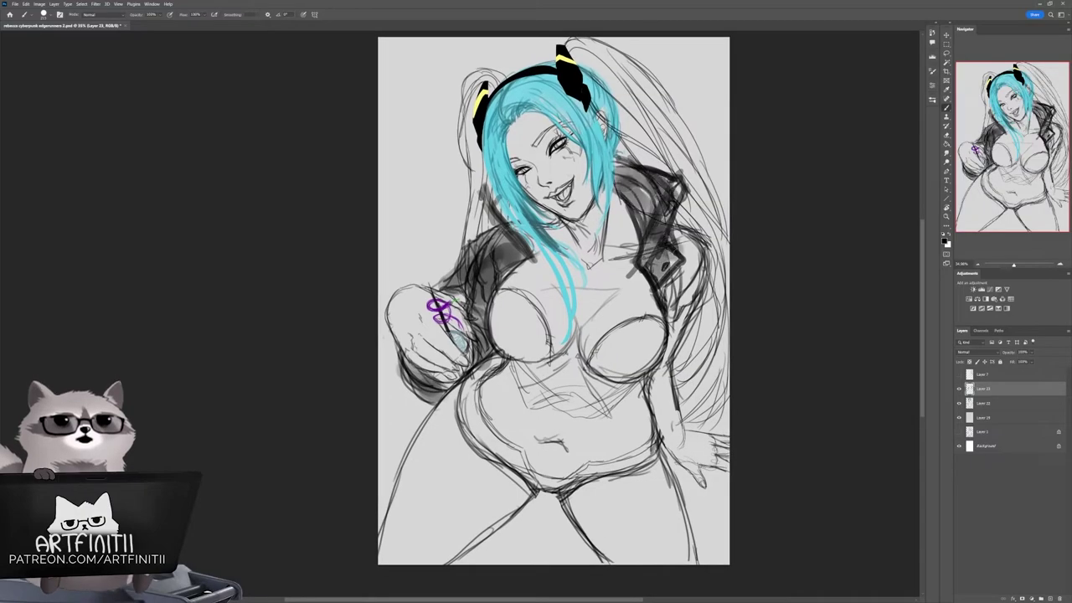
{"action": "left_click_drag", "start_coordinate": [709, 230], "coordinate": [659, 327]}
{"action": "left_click_drag", "start_coordinate": [722, 283], "coordinate": [678, 436]}
{"action": "left_click_drag", "start_coordinate": [716, 382], "coordinate": [662, 456]}
{"action": "left_click_drag", "start_coordinate": [689, 296], "coordinate": [646, 451]}
Step: Paint dark grey down the right jacket side and the left jacket below the raised arm
{"action": "left_click_drag", "start_coordinate": [692, 260], "coordinate": [666, 329]}
{"action": "left_click_drag", "start_coordinate": [699, 376], "coordinate": [640, 493]}
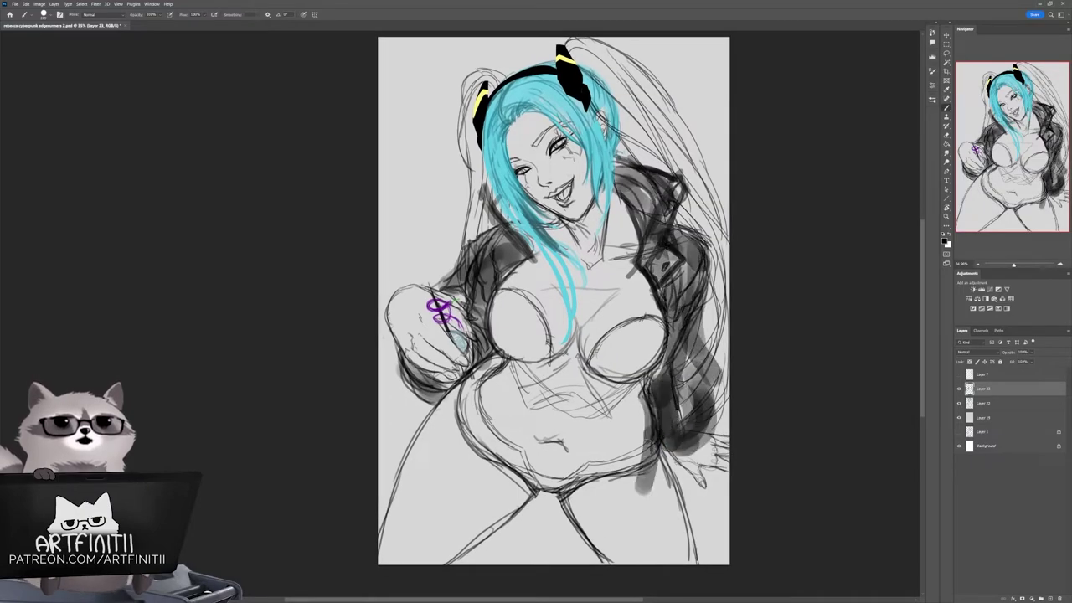
{"action": "left_click_drag", "start_coordinate": [694, 435], "coordinate": [635, 536]}
{"action": "mouse_move", "coordinate": [700, 425]}
{"action": "left_mouse_down"}
{"action": "mouse_move", "coordinate": [658, 502]}
{"action": "mouse_move", "coordinate": [633, 519]}
{"action": "left_mouse_up"}
{"action": "left_click_drag", "start_coordinate": [499, 352], "coordinate": [474, 428]}
{"action": "mouse_move", "coordinate": [484, 369]}
{"action": "left_mouse_down"}
{"action": "mouse_move", "coordinate": [416, 486]}
{"action": "mouse_move", "coordinate": [534, 369]}
{"action": "mouse_move", "coordinate": [477, 502]}
{"action": "left_mouse_up"}
Step: Shade both jacket panels and darken their inner edges beside the chest
{"action": "left_click_drag", "start_coordinate": [553, 352], "coordinate": [494, 520]}
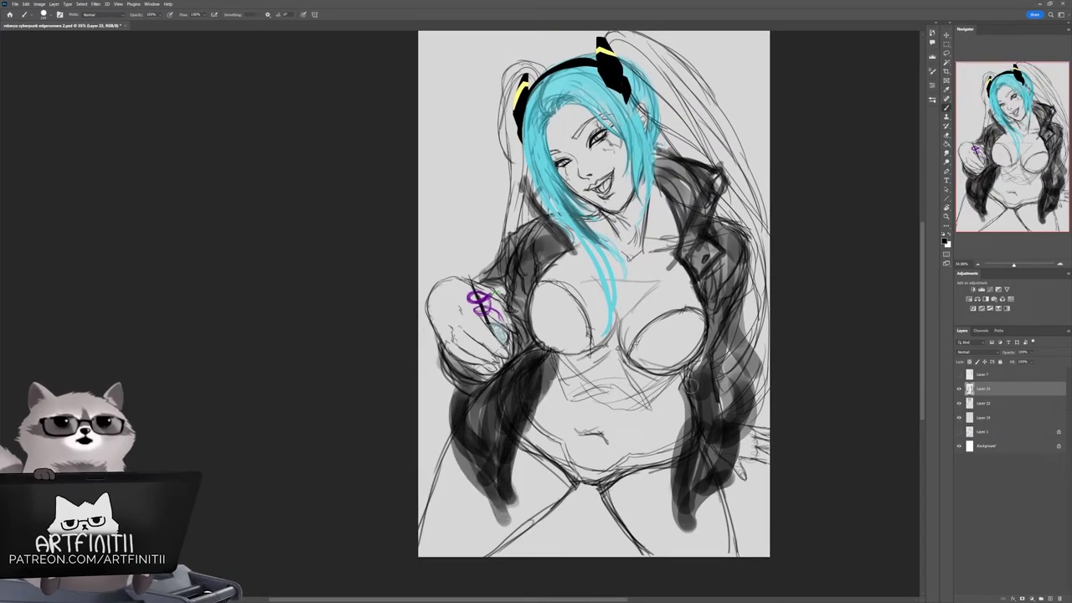
{"action": "left_click_drag", "start_coordinate": [698, 369], "coordinate": [671, 519]}
{"action": "left_click_drag", "start_coordinate": [731, 361], "coordinate": [704, 498]}
{"action": "left_click_drag", "start_coordinate": [748, 251], "coordinate": [726, 338]}
{"action": "left_click_drag", "start_coordinate": [745, 302], "coordinate": [722, 484]}
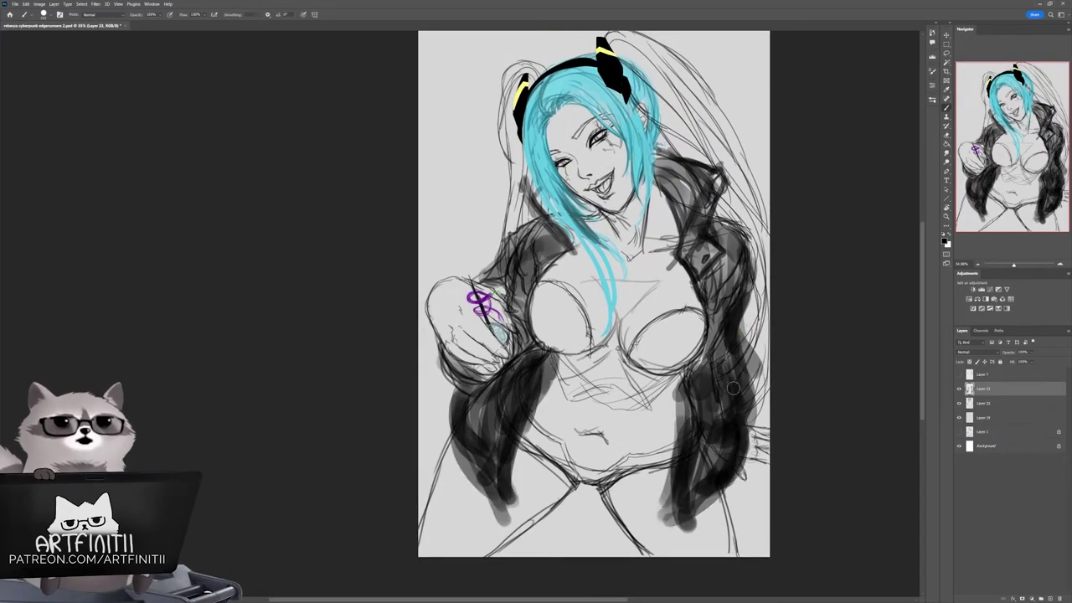
{"action": "left_click_drag", "start_coordinate": [705, 249], "coordinate": [693, 370]}
{"action": "left_click_drag", "start_coordinate": [705, 273], "coordinate": [680, 401]}
{"action": "mouse_move", "coordinate": [572, 241]}
{"action": "left_mouse_down"}
{"action": "mouse_move", "coordinate": [530, 368]}
{"action": "mouse_move", "coordinate": [538, 377]}
{"action": "left_mouse_up"}
{"action": "left_click_drag", "start_coordinate": [696, 409], "coordinate": [708, 391]}
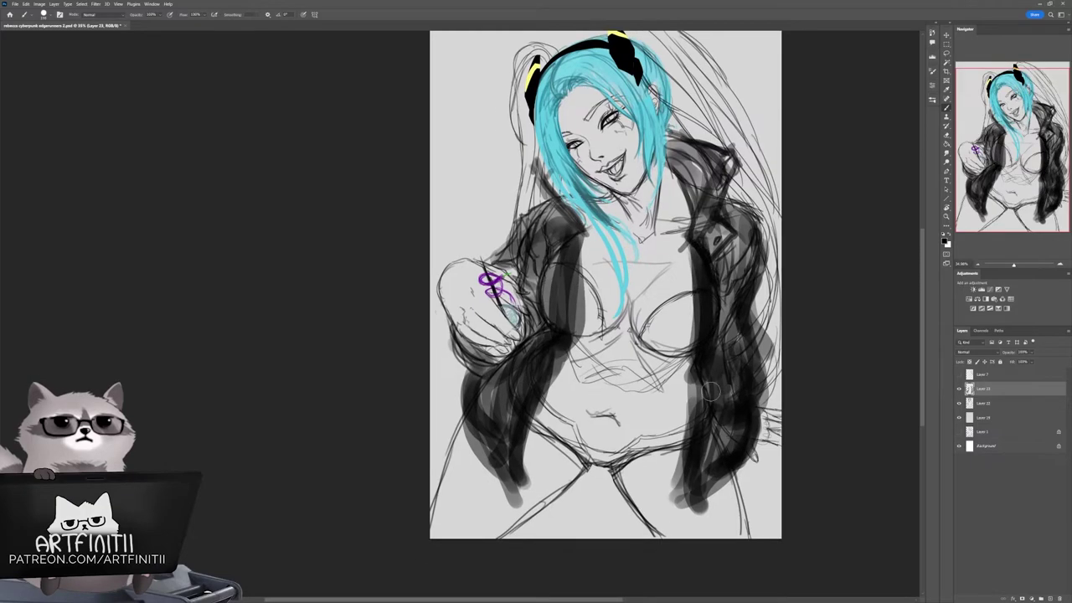
Step: Paint light strokes over the chest area between the jacket panels
{"action": "left_click_drag", "start_coordinate": [582, 224], "coordinate": [543, 356]}
{"action": "left_click_drag", "start_coordinate": [578, 226], "coordinate": [557, 352]}
{"action": "mouse_move", "coordinate": [720, 238]}
{"action": "left_mouse_down"}
{"action": "mouse_move", "coordinate": [687, 382]}
{"action": "mouse_move", "coordinate": [690, 362]}
{"action": "left_mouse_up"}
{"action": "left_click_drag", "start_coordinate": [698, 369], "coordinate": [708, 335]}
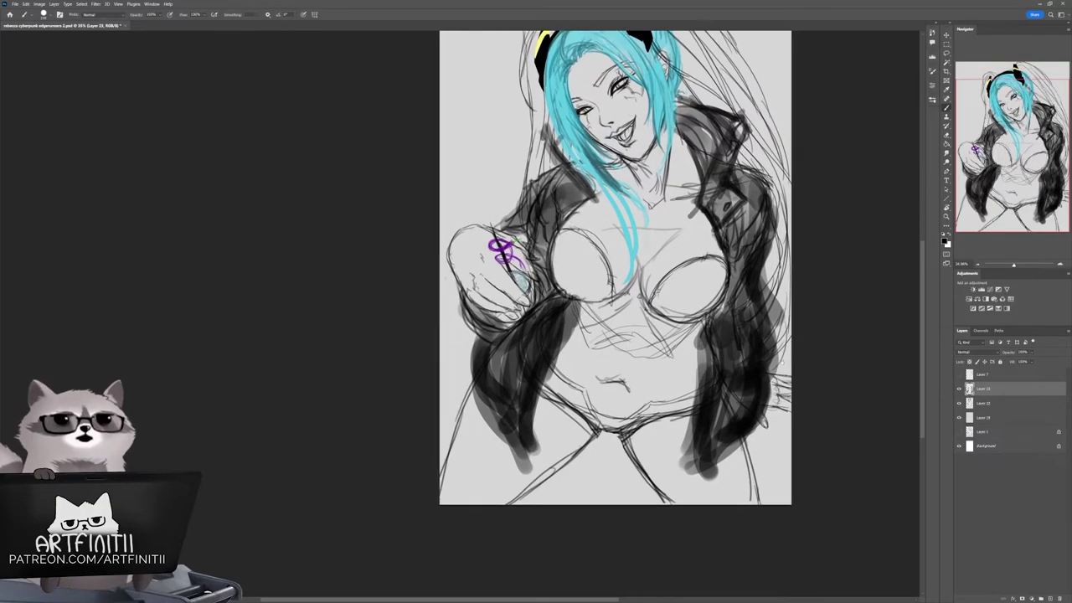
Step: Darken both jacket shoulders with hatched strokes and add dark strokes on both sides
{"action": "left_click_drag", "start_coordinate": [720, 428], "coordinate": [695, 467]}
{"action": "left_click_drag", "start_coordinate": [708, 119], "coordinate": [655, 157]}
{"action": "mouse_move", "coordinate": [536, 178]}
{"action": "left_mouse_down"}
{"action": "mouse_move", "coordinate": [546, 235]}
{"action": "mouse_move", "coordinate": [509, 284]}
{"action": "left_mouse_up"}
{"action": "mouse_move", "coordinate": [526, 239]}
{"action": "left_mouse_down"}
{"action": "mouse_move", "coordinate": [509, 287]}
{"action": "mouse_move", "coordinate": [513, 325]}
{"action": "left_mouse_up"}
{"action": "left_click_drag", "start_coordinate": [527, 278], "coordinate": [516, 355]}
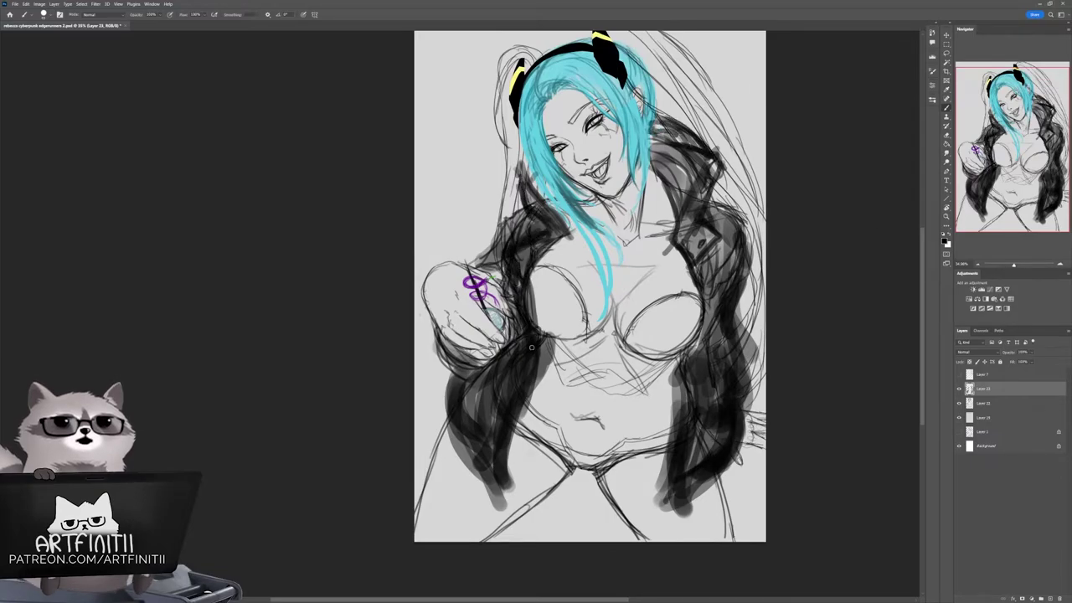
{"action": "left_click_drag", "start_coordinate": [541, 245], "coordinate": [528, 341]}
{"action": "left_click_drag", "start_coordinate": [701, 254], "coordinate": [686, 379]}
{"action": "left_click_drag", "start_coordinate": [786, 337], "coordinate": [820, 357]}
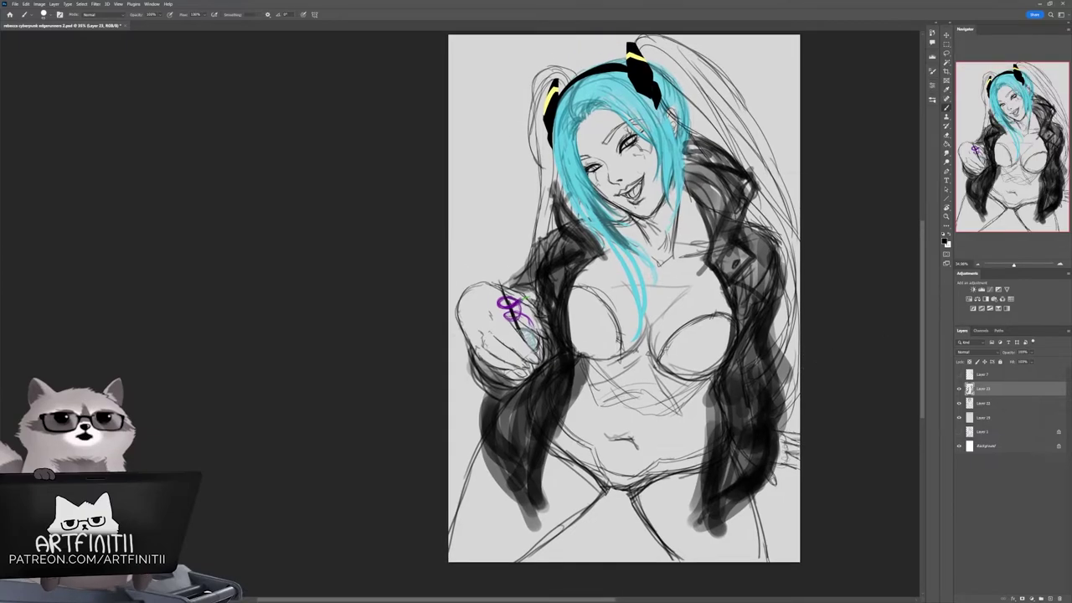
{"action": "right_click", "coordinate": [687, 218], "text": "alt+shift"}
Step: Paint bright green stripes on both jacket shoulders and along both jacket edges
{"action": "mouse_move", "coordinate": [691, 149]}
{"action": "left_mouse_down"}
{"action": "mouse_move", "coordinate": [737, 194]}
{"action": "mouse_move", "coordinate": [719, 214]}
{"action": "left_mouse_up"}
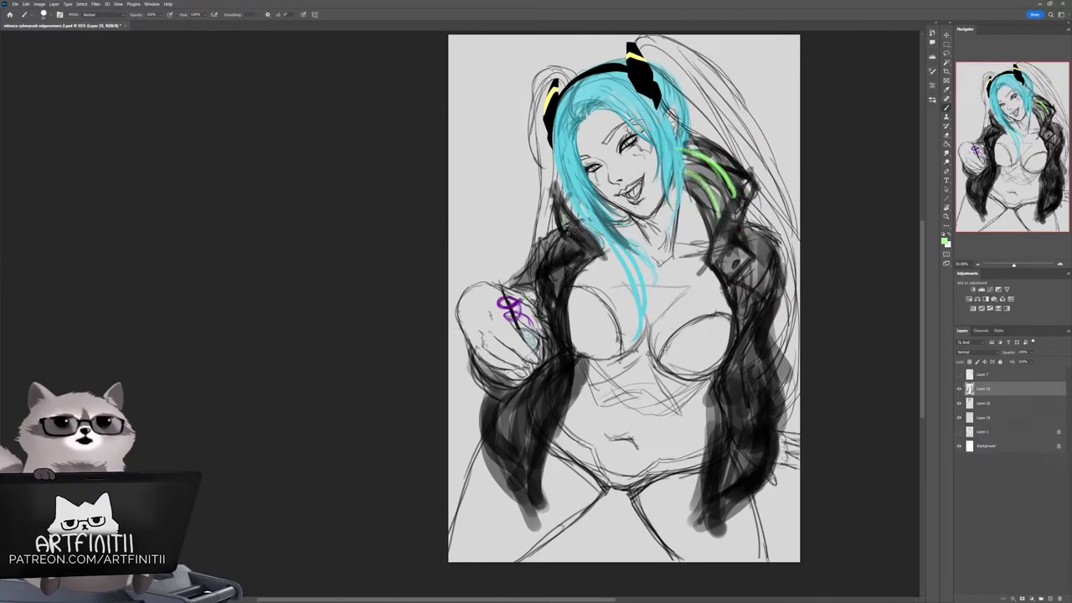
{"action": "left_click_drag", "start_coordinate": [571, 251], "coordinate": [538, 280]}
{"action": "left_click_drag", "start_coordinate": [559, 283], "coordinate": [550, 288]}
{"action": "left_click_drag", "start_coordinate": [824, 436], "coordinate": [699, 419]}
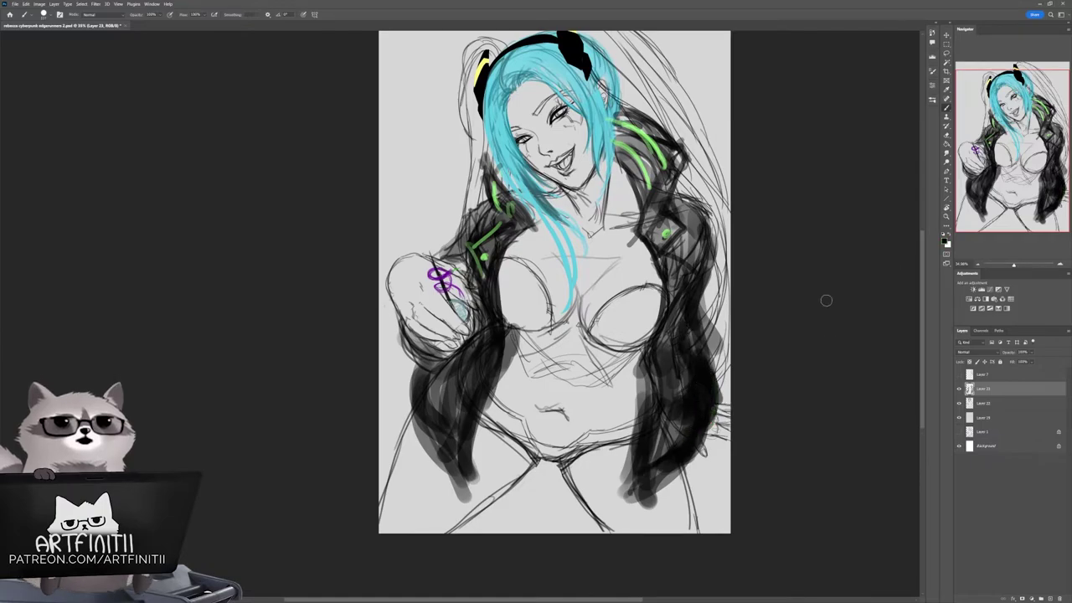
{"action": "left_click", "coordinate": [653, 144], "text": "alt"}
{"action": "mouse_move", "coordinate": [729, 363]}
{"action": "left_mouse_down"}
{"action": "mouse_move", "coordinate": [695, 411]}
{"action": "mouse_move", "coordinate": [744, 350]}
{"action": "mouse_move", "coordinate": [690, 416]}
{"action": "left_mouse_up"}
{"action": "left_click_drag", "start_coordinate": [500, 396], "coordinate": [463, 307]}
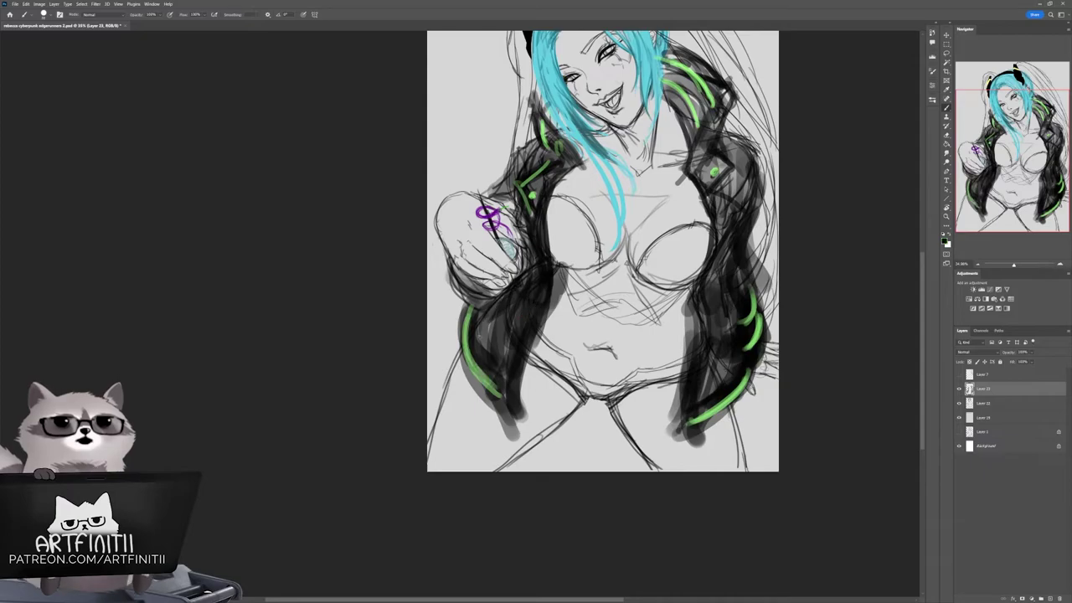
Step: Switch to white and paint light grey highlight lines along the jacket
{"action": "key", "text": "x"}
{"action": "mouse_move", "coordinate": [485, 356]}
{"action": "left_mouse_down"}
{"action": "mouse_move", "coordinate": [515, 289]}
{"action": "mouse_move", "coordinate": [541, 311]}
{"action": "left_mouse_up"}
{"action": "mouse_move", "coordinate": [738, 284]}
{"action": "left_mouse_down"}
{"action": "mouse_move", "coordinate": [692, 345]}
{"action": "mouse_move", "coordinate": [696, 397]}
{"action": "left_mouse_up"}
{"action": "mouse_move", "coordinate": [712, 258]}
{"action": "left_mouse_down"}
{"action": "mouse_move", "coordinate": [696, 293]}
{"action": "mouse_move", "coordinate": [717, 152]}
{"action": "mouse_move", "coordinate": [739, 101]}
{"action": "left_mouse_up"}
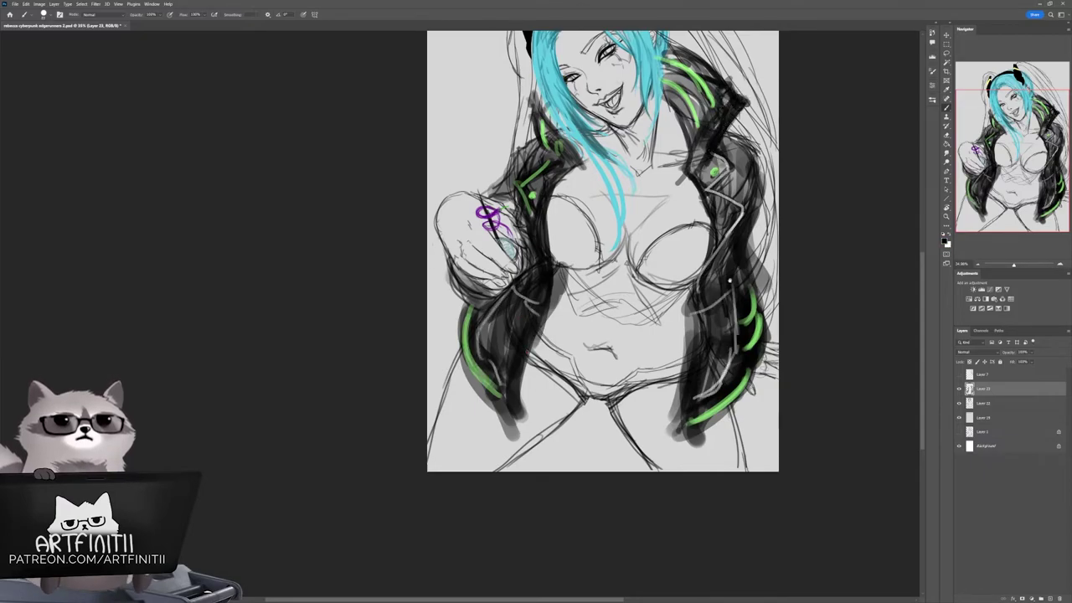
{"action": "left_click_drag", "start_coordinate": [603, 251], "coordinate": [644, 310]}
{"action": "left_click_drag", "start_coordinate": [835, 430], "coordinate": [804, 404]}
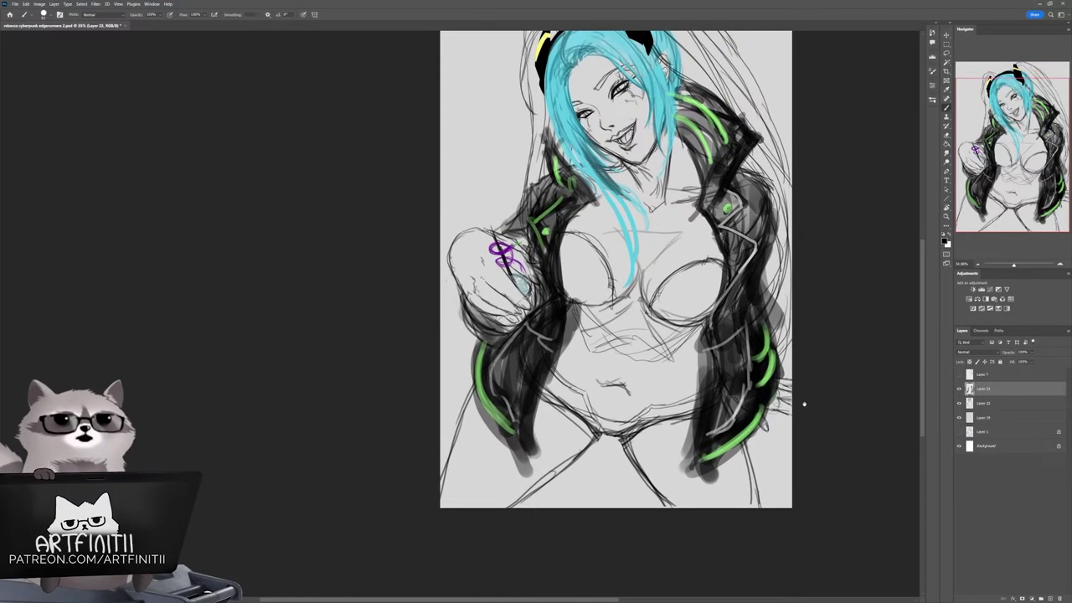
Step: Clear the selection, then lasso the lower right sleeve and stretch it downward and left
{"action": "key", "text": "l"}
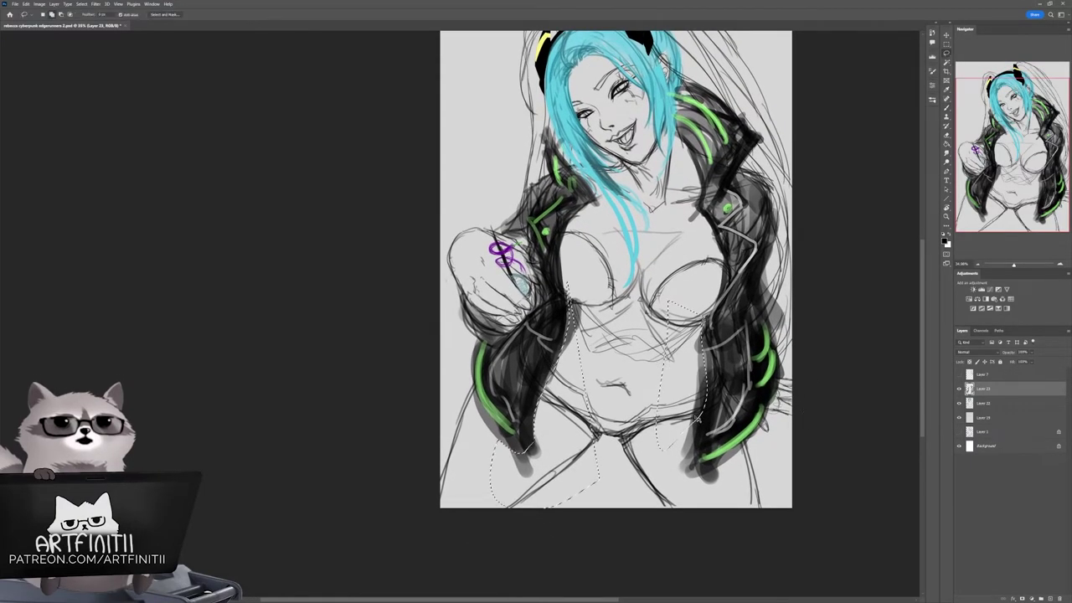
{"action": "key", "text": "ctrl+d"}
{"action": "mouse_move", "coordinate": [807, 423]}
{"action": "left_mouse_down"}
{"action": "mouse_move", "coordinate": [846, 419]}
{"action": "mouse_move", "coordinate": [800, 431]}
{"action": "mouse_move", "coordinate": [852, 429]}
{"action": "mouse_move", "coordinate": [775, 435]}
{"action": "mouse_move", "coordinate": [790, 450]}
{"action": "left_mouse_up"}
{"action": "key", "text": "b"}
{"action": "key", "text": "l"}
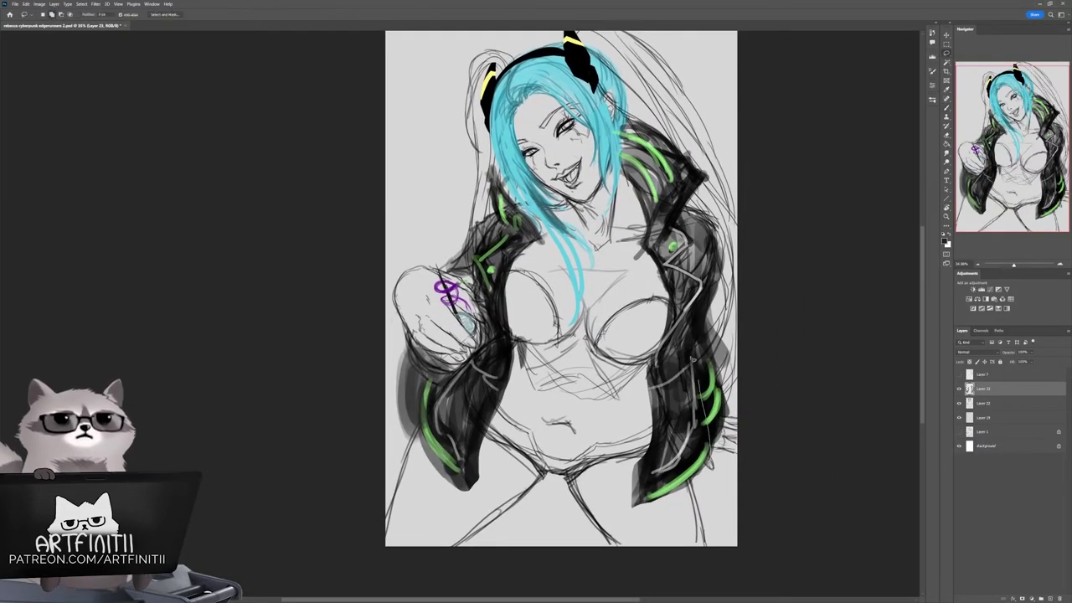
{"action": "left_click_drag", "start_coordinate": [683, 314], "coordinate": [602, 381]}
{"action": "key", "text": "ctrl+t"}
{"action": "mouse_move", "coordinate": [653, 519]}
{"action": "left_mouse_down"}
{"action": "mouse_move", "coordinate": [610, 574]}
{"action": "mouse_move", "coordinate": [622, 575]}
{"action": "mouse_move", "coordinate": [597, 566]}
{"action": "left_mouse_up"}
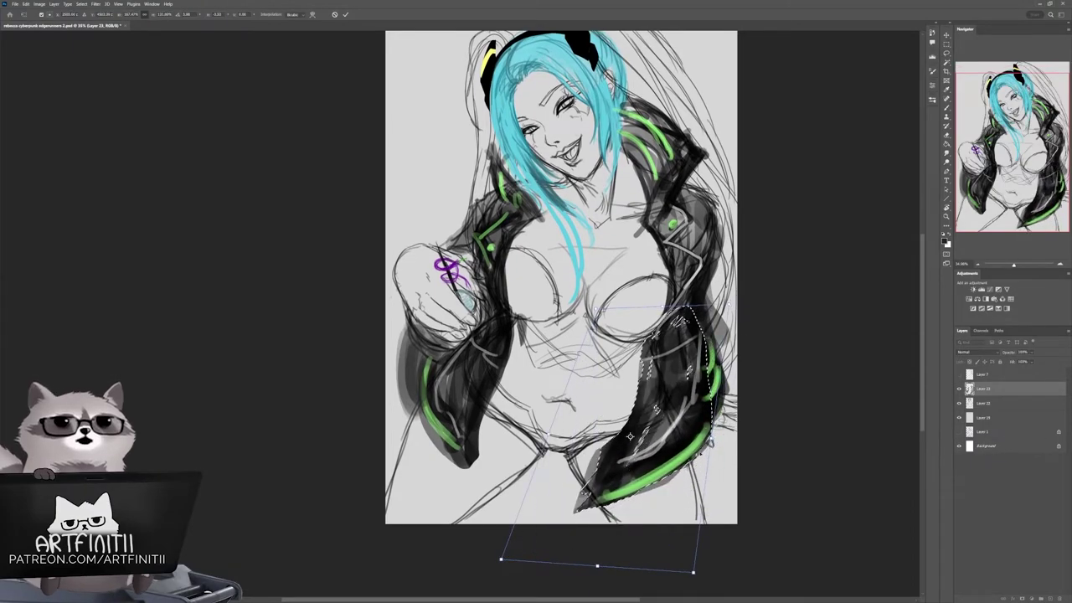
{"action": "key", "text": "Return"}
Step: Start a second transform on the lower sleeve, then cancel it and drop the selection
{"action": "left_click_drag", "start_coordinate": [637, 400], "coordinate": [536, 448]}
{"action": "key", "text": "ctrl+t"}
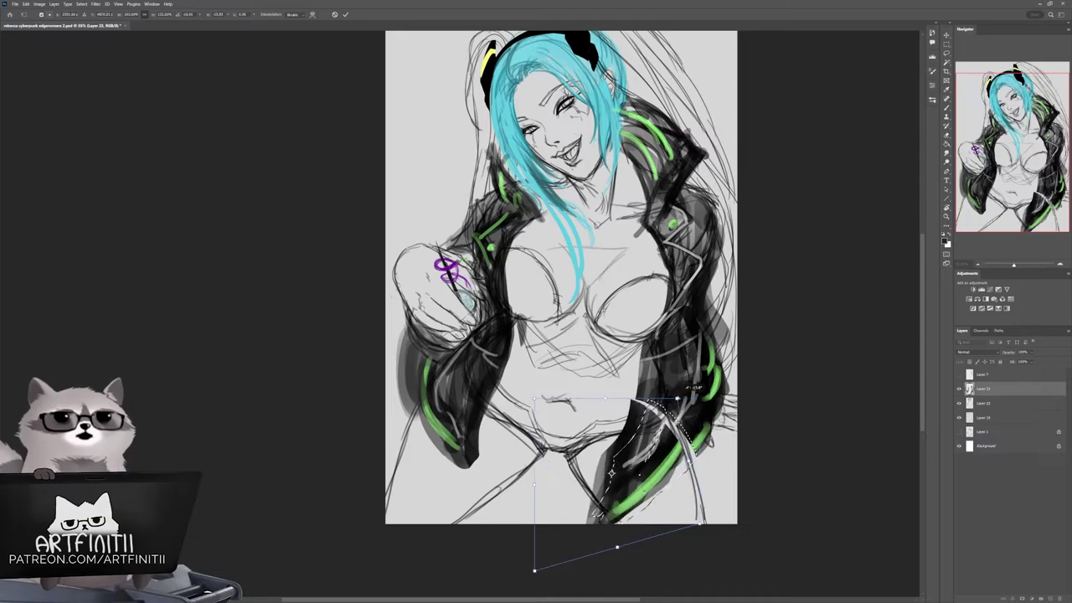
{"action": "right_click", "coordinate": [664, 471]}
{"action": "key", "text": "Escape"}
{"action": "key", "text": "ctrl+z"}
{"action": "key", "text": "b"}
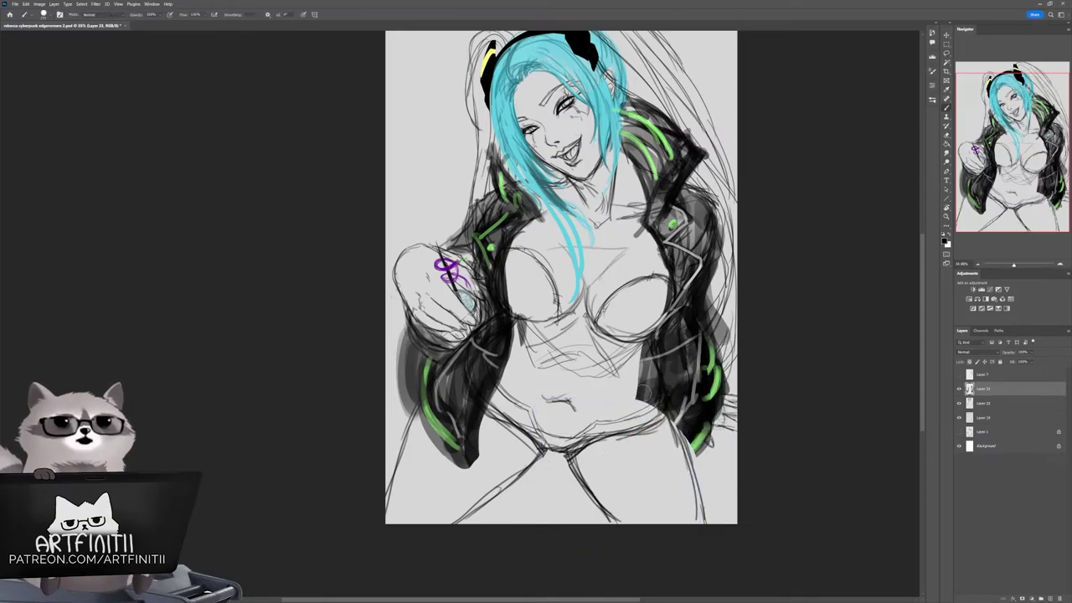
Step: Shade the lower right jacket past the hip and paint black strokes left of the hair
{"action": "mouse_move", "coordinate": [645, 402]}
{"action": "left_mouse_down"}
{"action": "mouse_move", "coordinate": [662, 469]}
{"action": "mouse_move", "coordinate": [603, 503]}
{"action": "mouse_move", "coordinate": [680, 432]}
{"action": "mouse_move", "coordinate": [636, 486]}
{"action": "mouse_move", "coordinate": [603, 502]}
{"action": "mouse_move", "coordinate": [708, 435]}
{"action": "mouse_move", "coordinate": [745, 437]}
{"action": "left_mouse_up"}
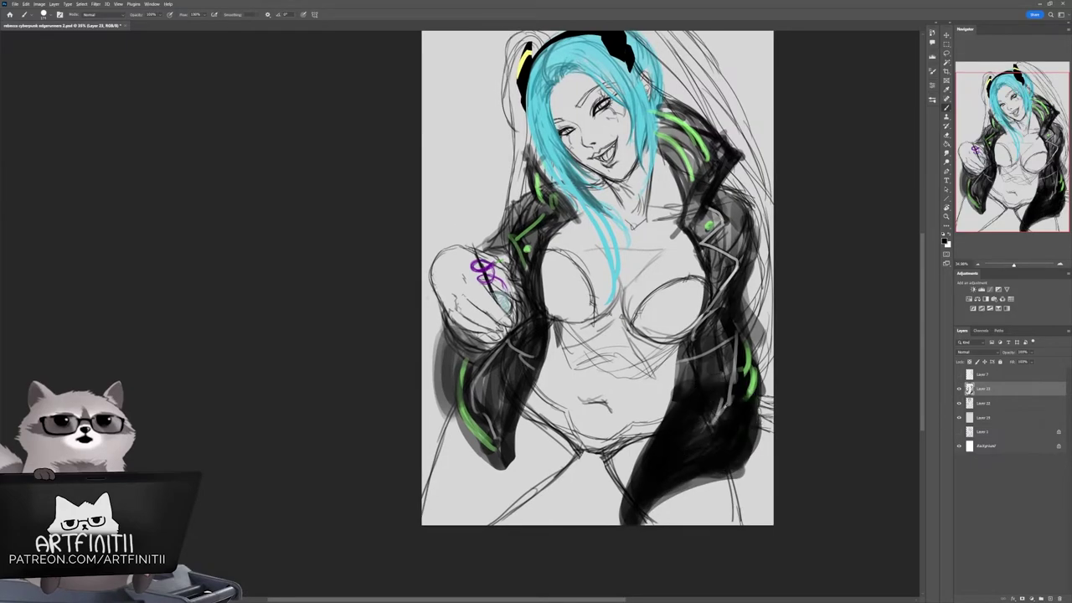
{"action": "right_click", "coordinate": [708, 433], "text": "alt"}
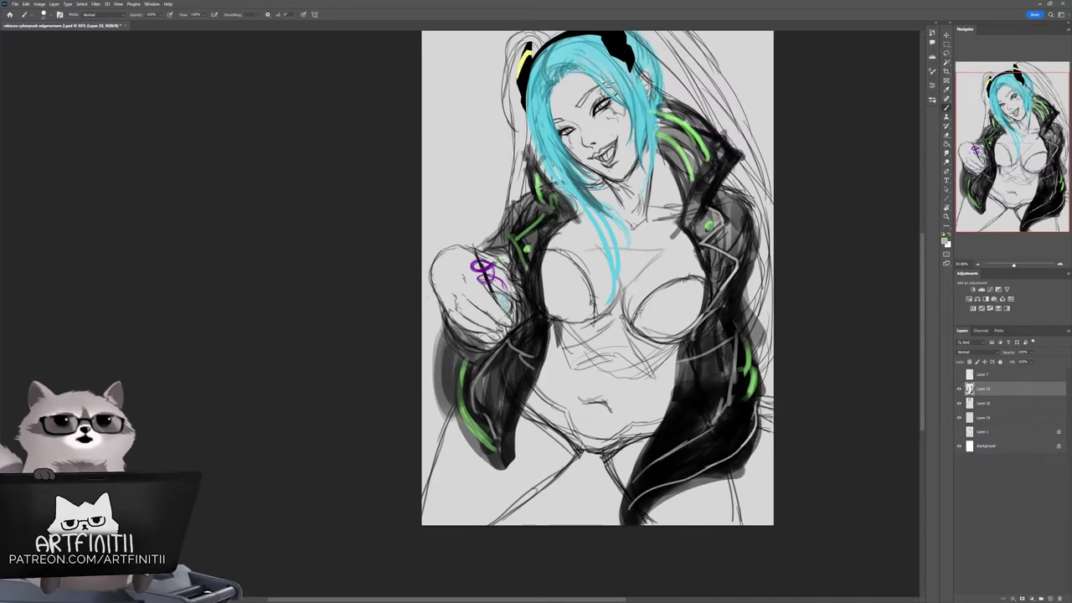
{"action": "left_click_drag", "start_coordinate": [708, 433], "coordinate": [741, 458]}
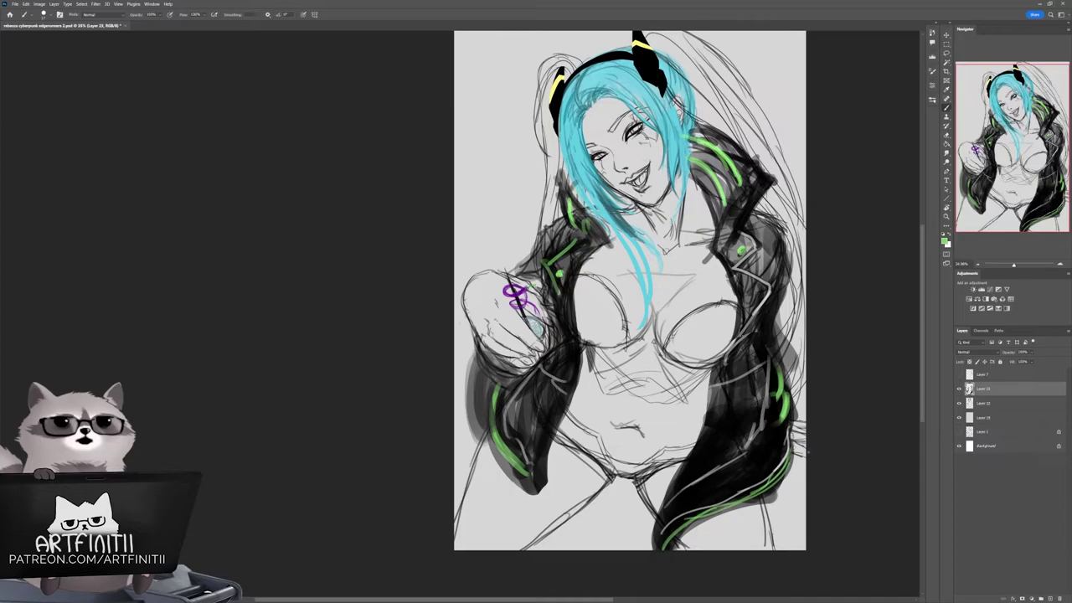
{"action": "mouse_move", "coordinate": [827, 451]}
{"action": "left_mouse_down"}
{"action": "mouse_move", "coordinate": [757, 451]}
{"action": "mouse_move", "coordinate": [841, 455]}
{"action": "left_mouse_up"}
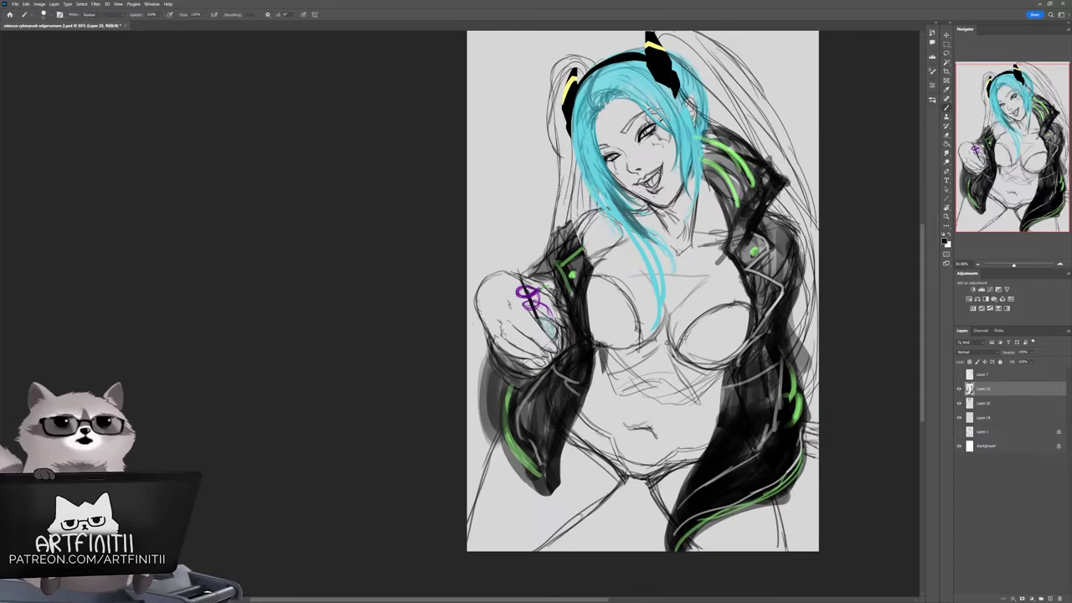
{"action": "mouse_move", "coordinate": [541, 191]}
{"action": "left_mouse_down"}
{"action": "mouse_move", "coordinate": [600, 270]}
{"action": "mouse_move", "coordinate": [570, 193]}
{"action": "mouse_move", "coordinate": [557, 239]}
{"action": "mouse_move", "coordinate": [578, 261]}
{"action": "left_mouse_up"}
Step: Paint a tall black collar around the hair on both sides
{"action": "left_click_drag", "start_coordinate": [578, 262], "coordinate": [622, 278]}
{"action": "key", "text": "l"}
{"action": "left_click_drag", "start_coordinate": [557, 164], "coordinate": [536, 251]}
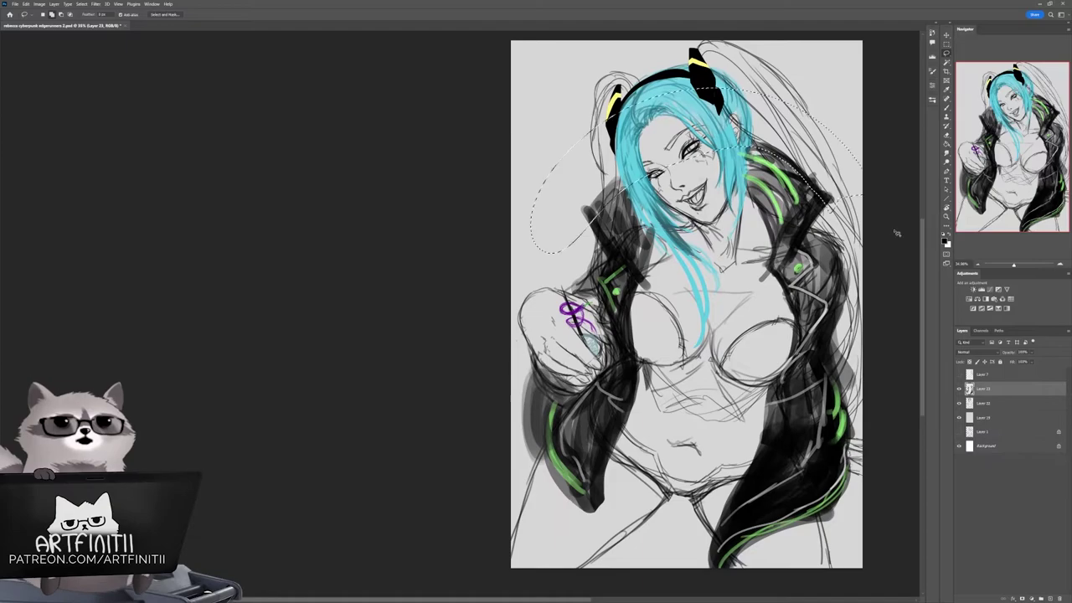
{"action": "key", "text": "b"}
{"action": "left_click_drag", "start_coordinate": [620, 201], "coordinate": [557, 259]}
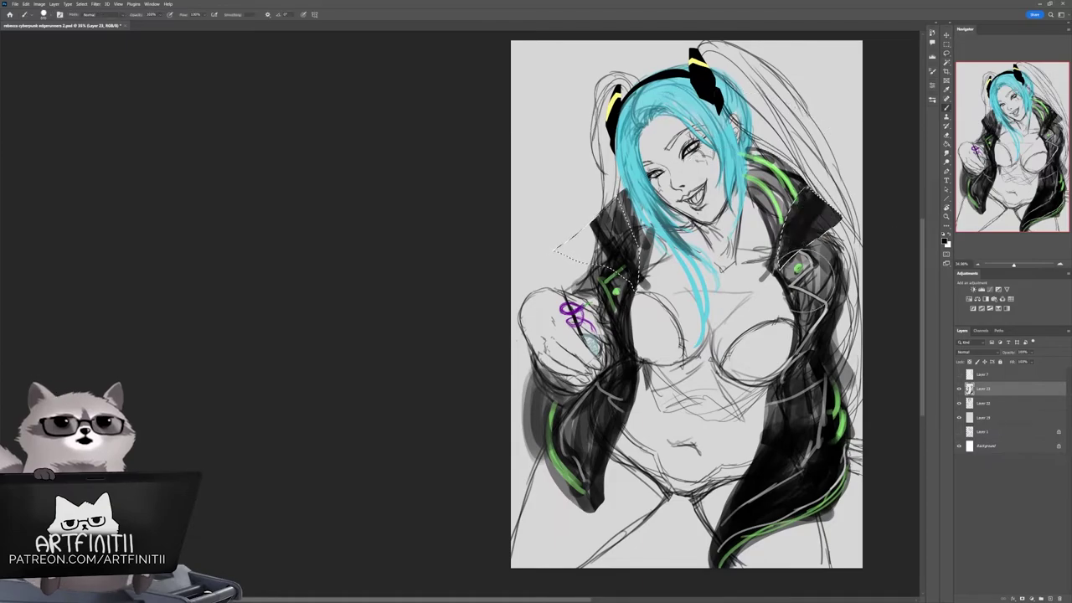
{"action": "left_click_drag", "start_coordinate": [783, 193], "coordinate": [833, 306]}
{"action": "left_click_drag", "start_coordinate": [754, 335], "coordinate": [723, 325]}
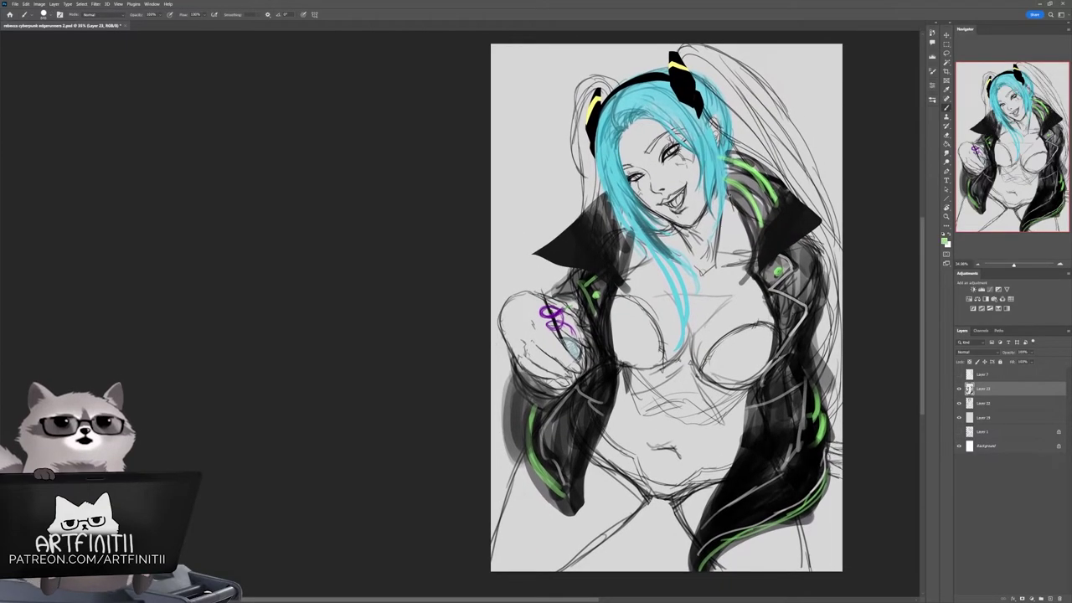
Step: Add green stripes on the left collar and repaint the left sleeve cuff inside an outline
{"action": "mouse_move", "coordinate": [610, 208]}
{"action": "left_mouse_down"}
{"action": "mouse_move", "coordinate": [553, 253]}
{"action": "mouse_move", "coordinate": [569, 252]}
{"action": "left_mouse_up"}
{"action": "left_click_drag", "start_coordinate": [813, 480], "coordinate": [780, 434]}
{"action": "left_click_drag", "start_coordinate": [750, 400], "coordinate": [776, 397]}
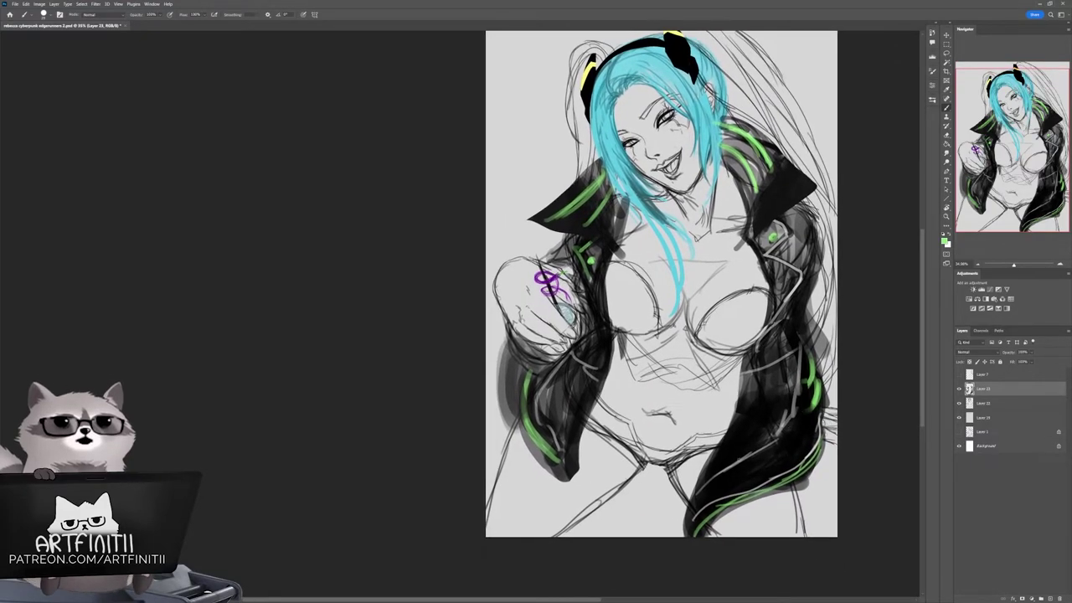
{"action": "mouse_move", "coordinate": [563, 481]}
{"action": "left_mouse_down"}
{"action": "mouse_move", "coordinate": [543, 501]}
{"action": "mouse_move", "coordinate": [509, 368]}
{"action": "mouse_move", "coordinate": [548, 411]}
{"action": "mouse_move", "coordinate": [544, 486]}
{"action": "left_mouse_up"}
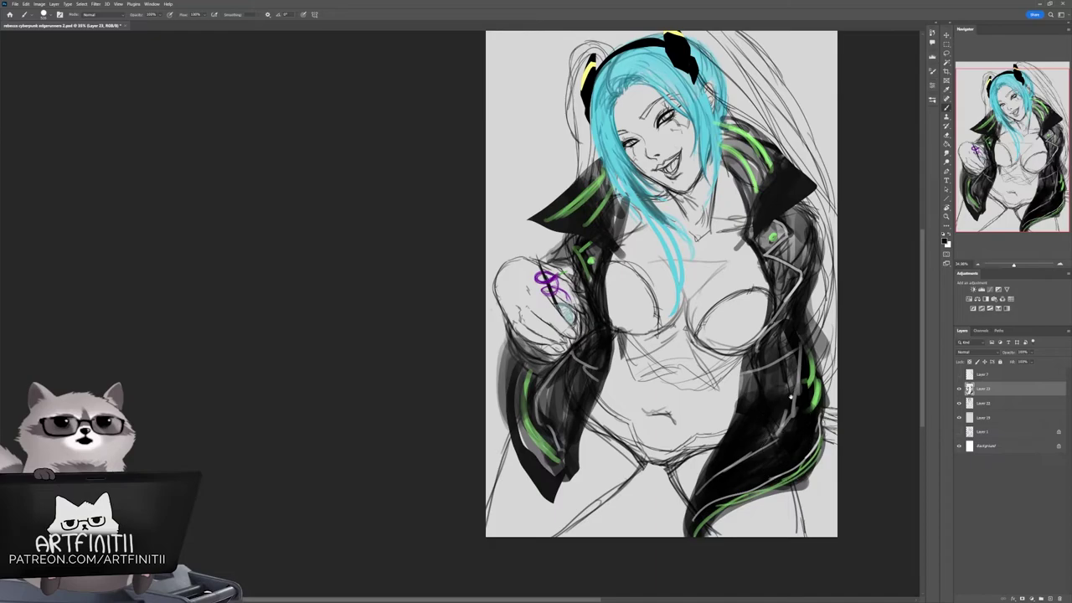
{"action": "left_click_drag", "start_coordinate": [774, 461], "coordinate": [764, 483]}
{"action": "key", "text": "l"}
{"action": "left_click_drag", "start_coordinate": [554, 260], "coordinate": [484, 329]}
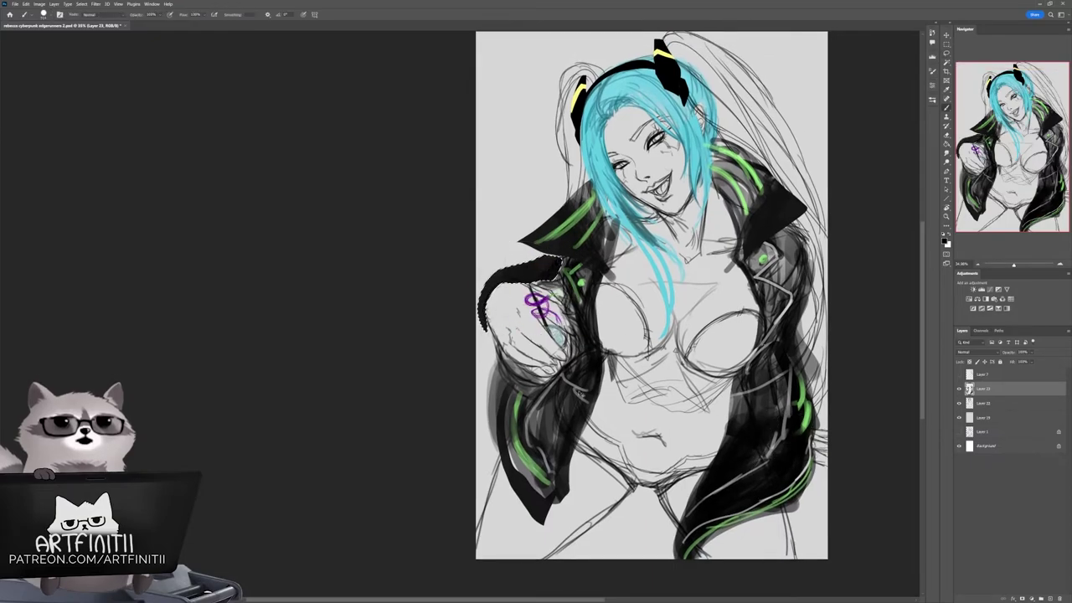
Step: Darken the sleeve around the raised fist, add green cuff trim, and shade the lapel and left chest
{"action": "key", "text": "b"}
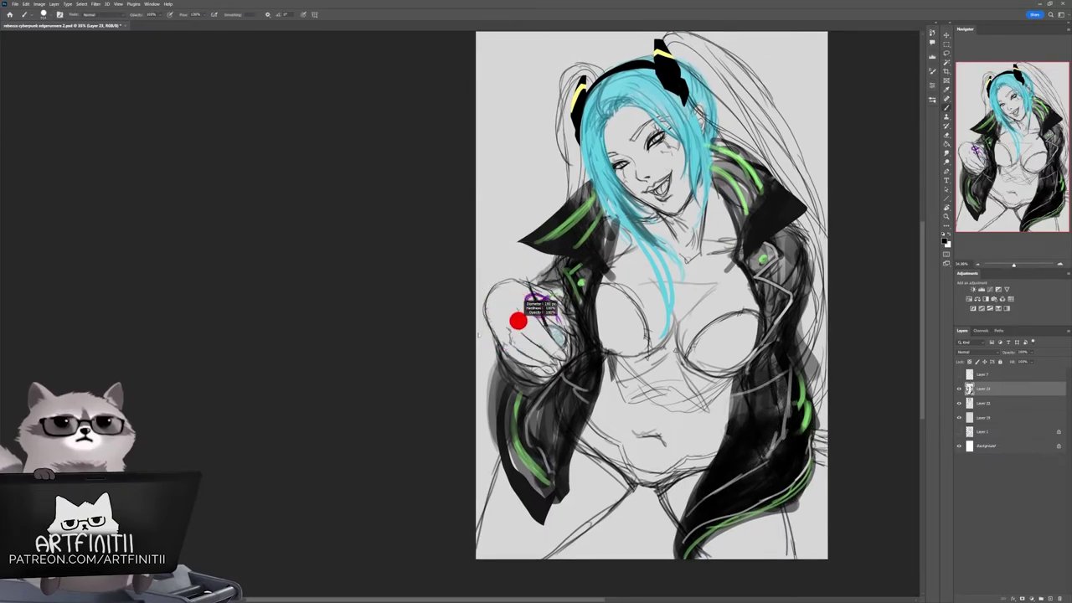
{"action": "mouse_move", "coordinate": [507, 276]}
{"action": "left_mouse_down"}
{"action": "mouse_move", "coordinate": [478, 323]}
{"action": "mouse_move", "coordinate": [494, 377]}
{"action": "mouse_move", "coordinate": [570, 268]}
{"action": "left_mouse_up"}
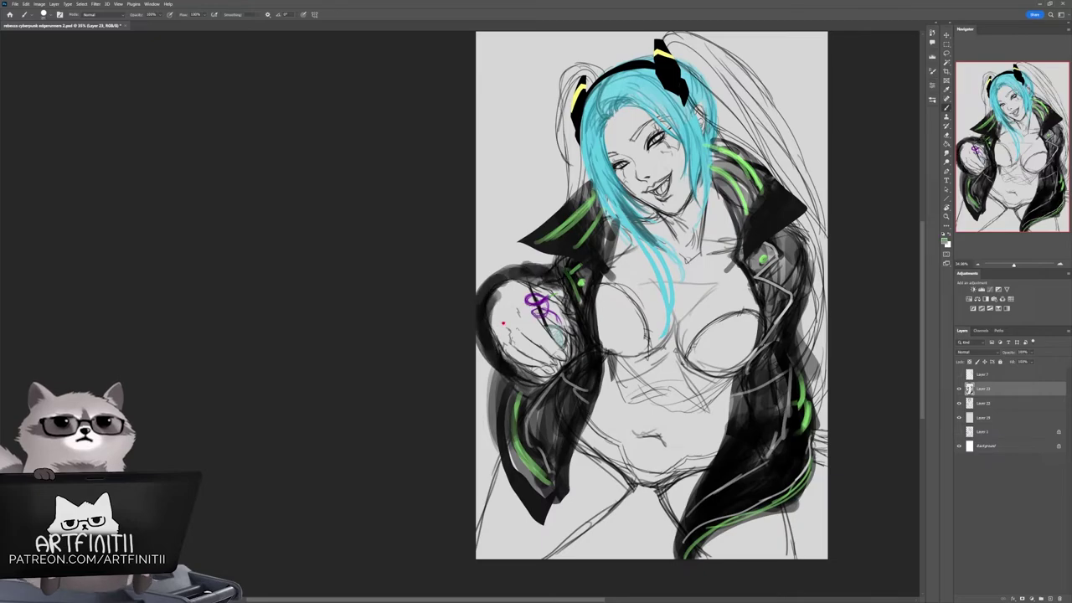
{"action": "left_click_drag", "start_coordinate": [486, 335], "coordinate": [542, 275]}
{"action": "left_click_drag", "start_coordinate": [868, 484], "coordinate": [780, 449]}
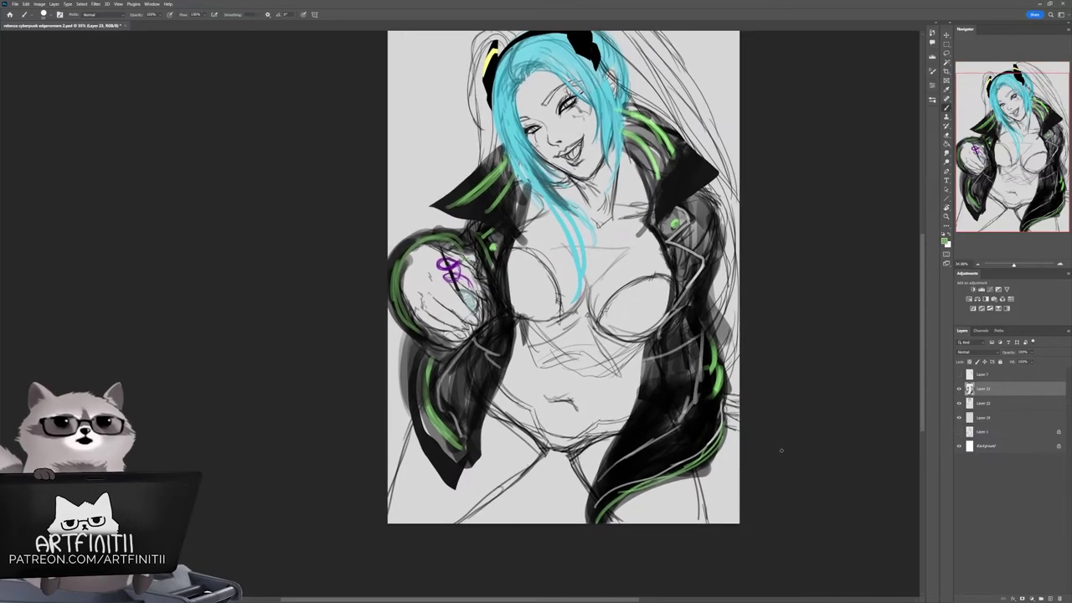
{"action": "mouse_move", "coordinate": [692, 239]}
{"action": "left_mouse_down"}
{"action": "mouse_move", "coordinate": [661, 368]}
{"action": "mouse_move", "coordinate": [706, 275]}
{"action": "left_mouse_up"}
{"action": "left_click_drag", "start_coordinate": [805, 408], "coordinate": [765, 402]}
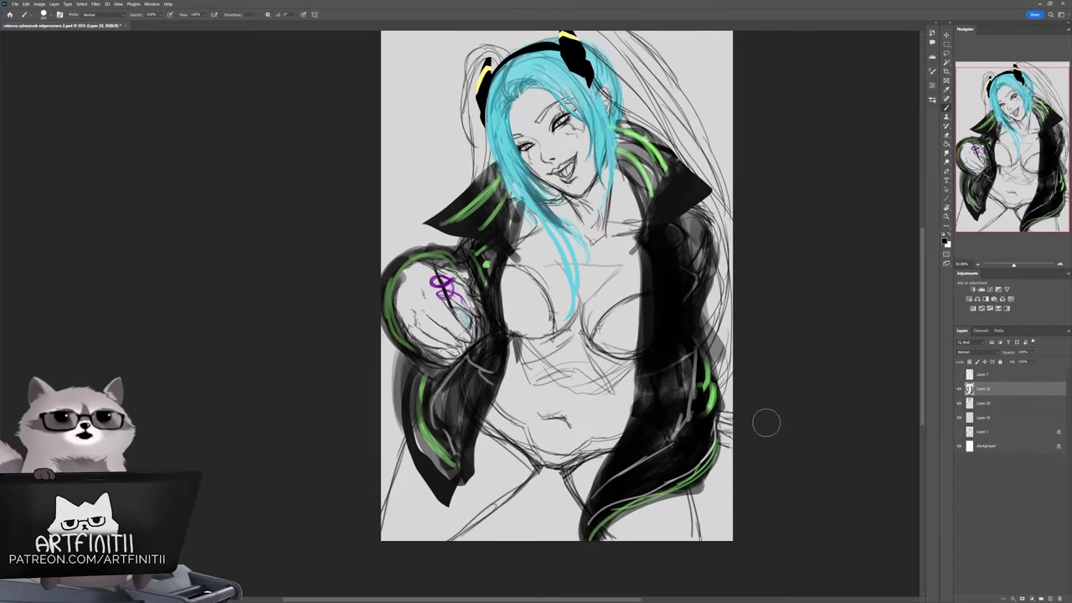
{"action": "mouse_move", "coordinate": [511, 335]}
{"action": "left_mouse_down"}
{"action": "mouse_move", "coordinate": [504, 247]}
{"action": "mouse_move", "coordinate": [545, 219]}
{"action": "mouse_move", "coordinate": [507, 360]}
{"action": "left_mouse_up"}
{"action": "left_click_drag", "start_coordinate": [641, 164], "coordinate": [637, 360]}
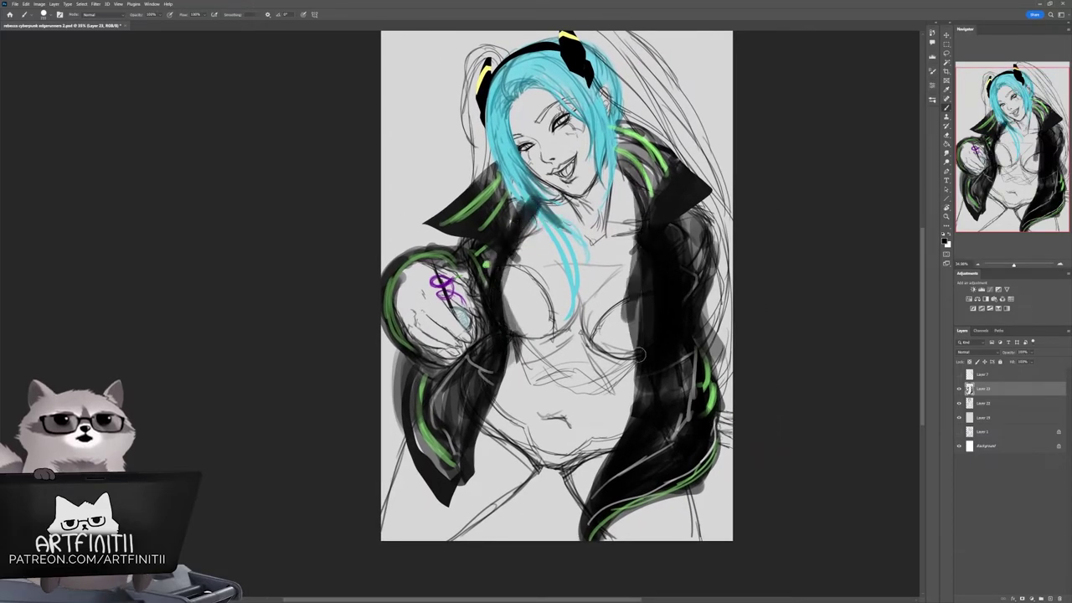
{"action": "left_click_drag", "start_coordinate": [638, 243], "coordinate": [635, 432]}
{"action": "left_click_drag", "start_coordinate": [787, 356], "coordinate": [747, 390]}
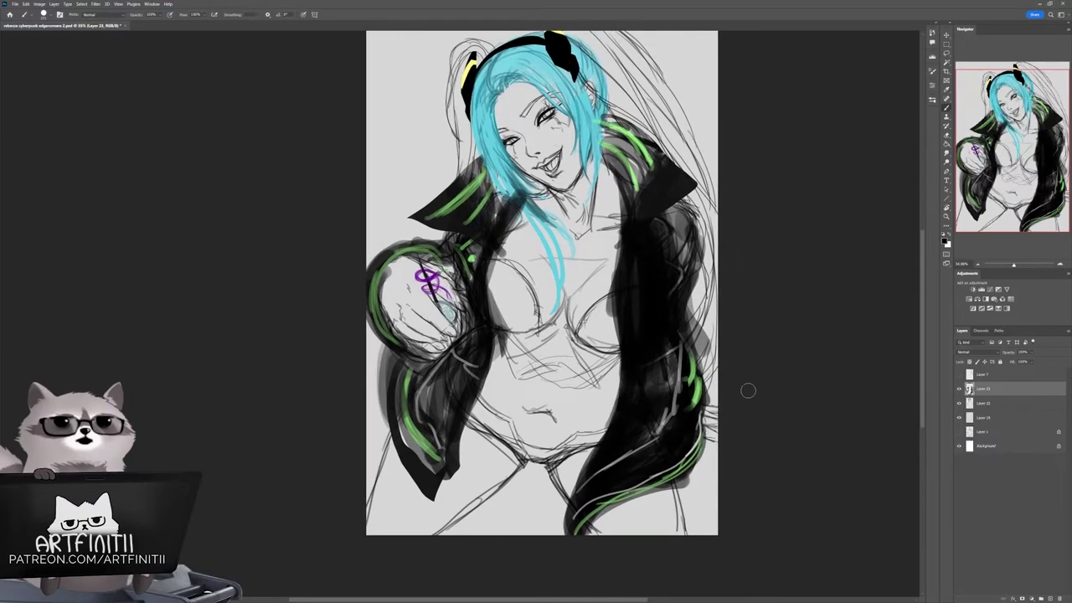
Step: Undo the inner-lapel shading and lighten the right lapel with grey strokes, comparing against the sketch
{"action": "key", "text": "l"}
{"action": "key", "text": "ctrl+z"}
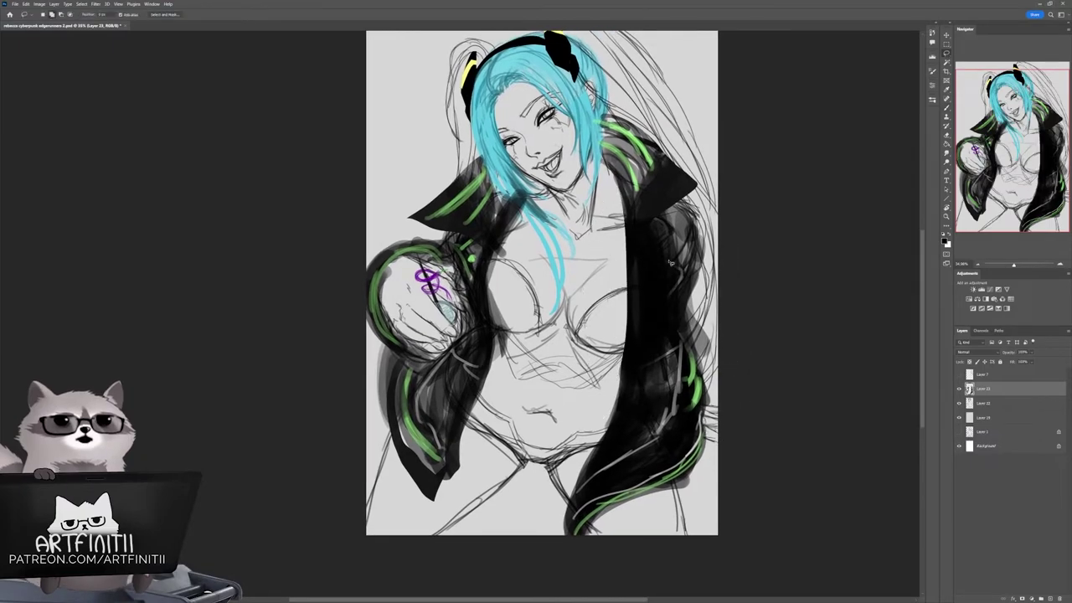
{"action": "mouse_move", "coordinate": [657, 225]}
{"action": "left_mouse_down"}
{"action": "mouse_move", "coordinate": [674, 274]}
{"action": "mouse_move", "coordinate": [631, 276]}
{"action": "mouse_move", "coordinate": [670, 319]}
{"action": "mouse_move", "coordinate": [645, 369]}
{"action": "mouse_move", "coordinate": [710, 343]}
{"action": "left_mouse_up"}
{"action": "key", "text": "b"}
{"action": "mouse_move", "coordinate": [683, 205]}
{"action": "left_mouse_down"}
{"action": "mouse_move", "coordinate": [689, 322]}
{"action": "mouse_move", "coordinate": [688, 310]}
{"action": "left_mouse_up"}
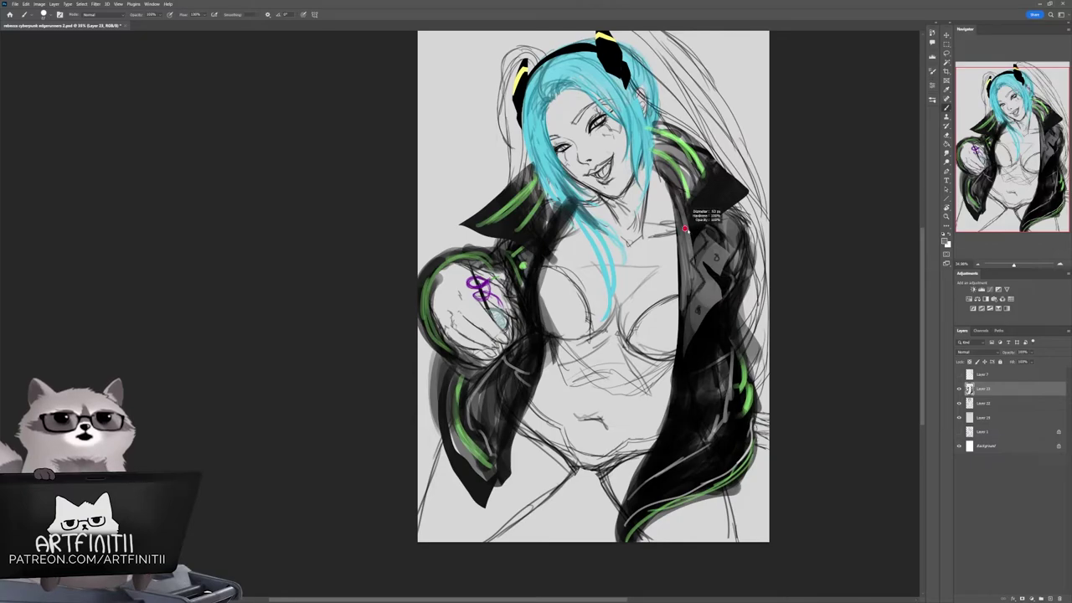
{"action": "mouse_move", "coordinate": [774, 402]}
{"action": "left_mouse_down"}
{"action": "mouse_move", "coordinate": [814, 382]}
{"action": "mouse_move", "coordinate": [799, 406]}
{"action": "mouse_move", "coordinate": [823, 393]}
{"action": "mouse_move", "coordinate": [787, 395]}
{"action": "mouse_move", "coordinate": [804, 433]}
{"action": "mouse_move", "coordinate": [823, 390]}
{"action": "left_mouse_up"}
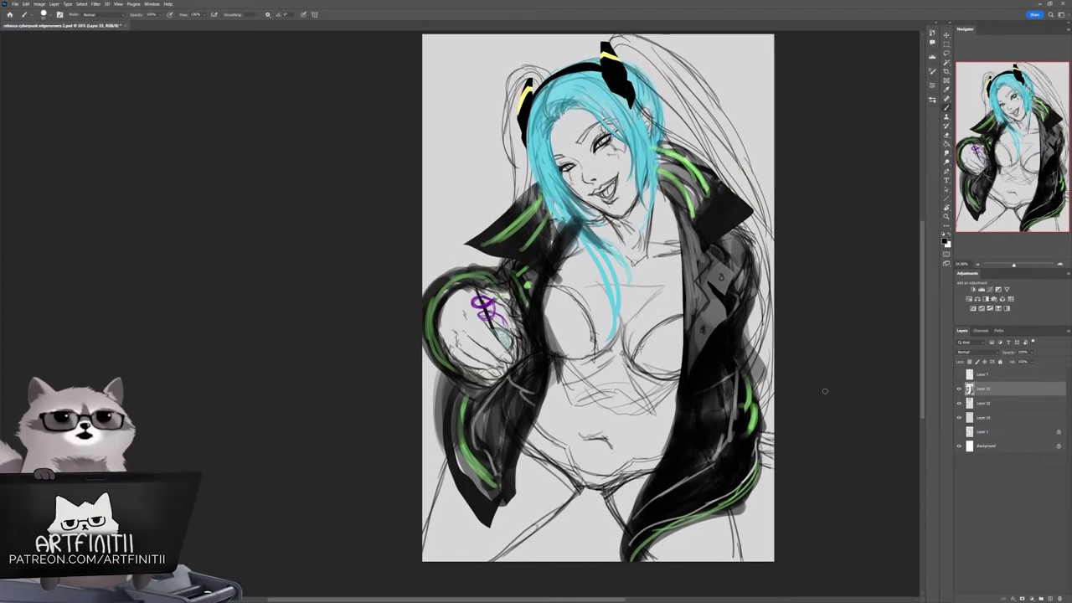
{"action": "left_click", "coordinate": [960, 389]}
{"action": "left_click", "coordinate": [960, 390]}
Step: Add black shading along the jacket's right edge and dark strokes at the neck, then repaint the right collar
{"action": "right_click", "coordinate": [725, 339], "text": "alt"}
{"action": "mouse_move", "coordinate": [790, 331]}
{"action": "left_mouse_down"}
{"action": "mouse_move", "coordinate": [783, 448]}
{"action": "mouse_move", "coordinate": [790, 407]}
{"action": "left_mouse_up"}
{"action": "right_click", "coordinate": [785, 414], "text": "alt"}
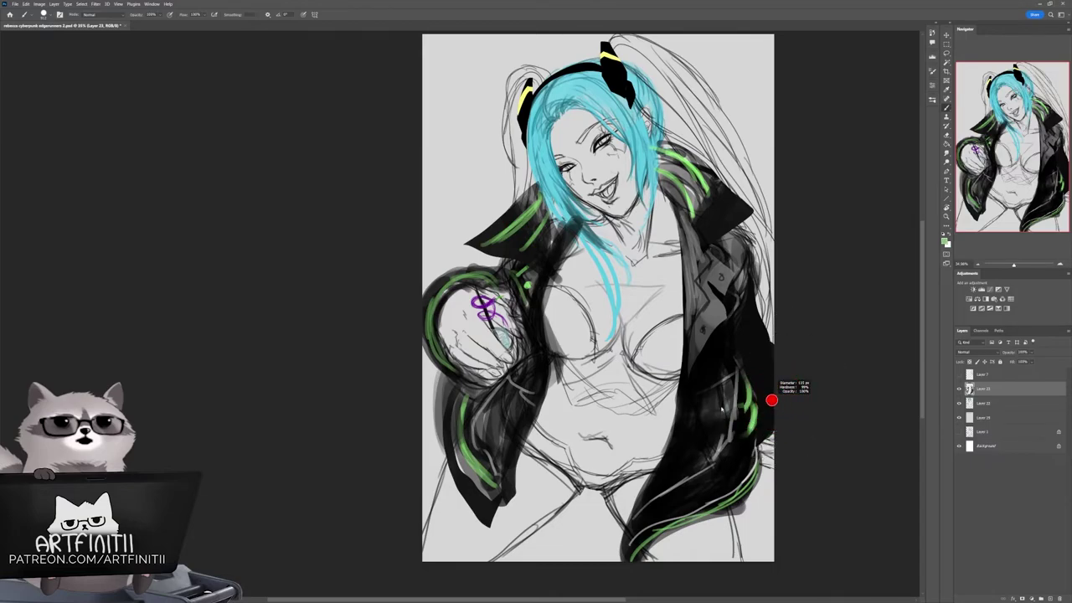
{"action": "left_click_drag", "start_coordinate": [805, 395], "coordinate": [830, 424]}
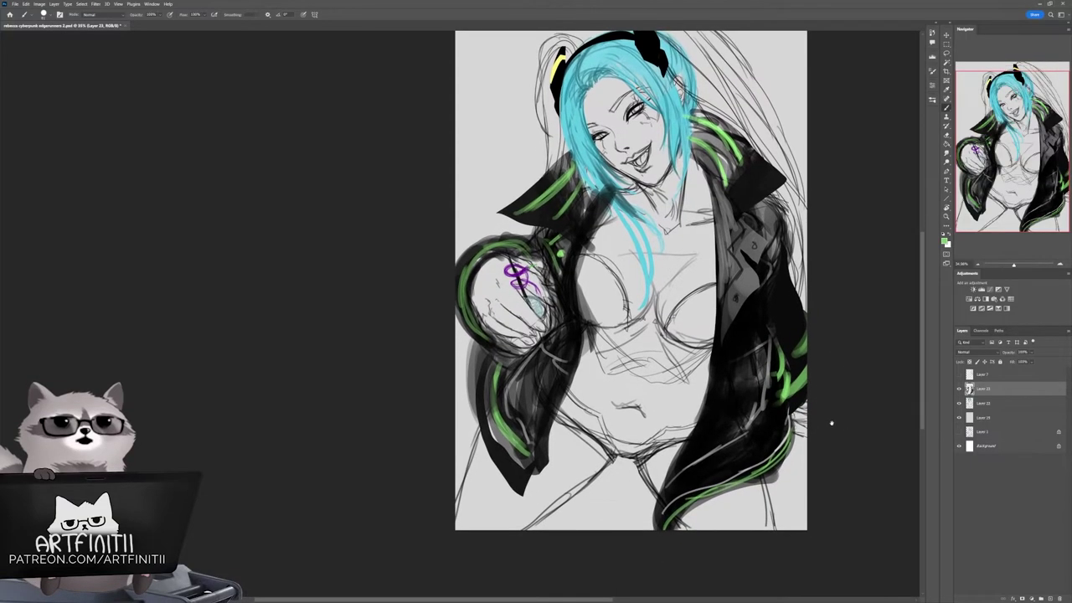
{"action": "right_click", "coordinate": [711, 443], "text": "alt"}
{"action": "mouse_move", "coordinate": [610, 208]}
{"action": "left_mouse_down"}
{"action": "mouse_move", "coordinate": [580, 284]}
{"action": "mouse_move", "coordinate": [585, 317]}
{"action": "left_mouse_up"}
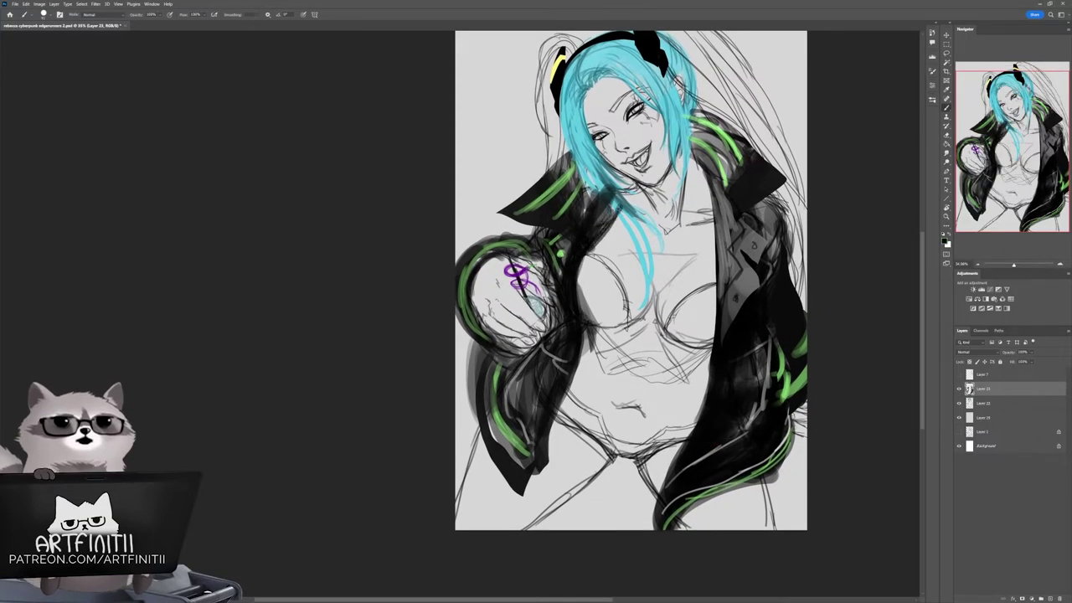
{"action": "left_click_drag", "start_coordinate": [770, 320], "coordinate": [746, 333]}
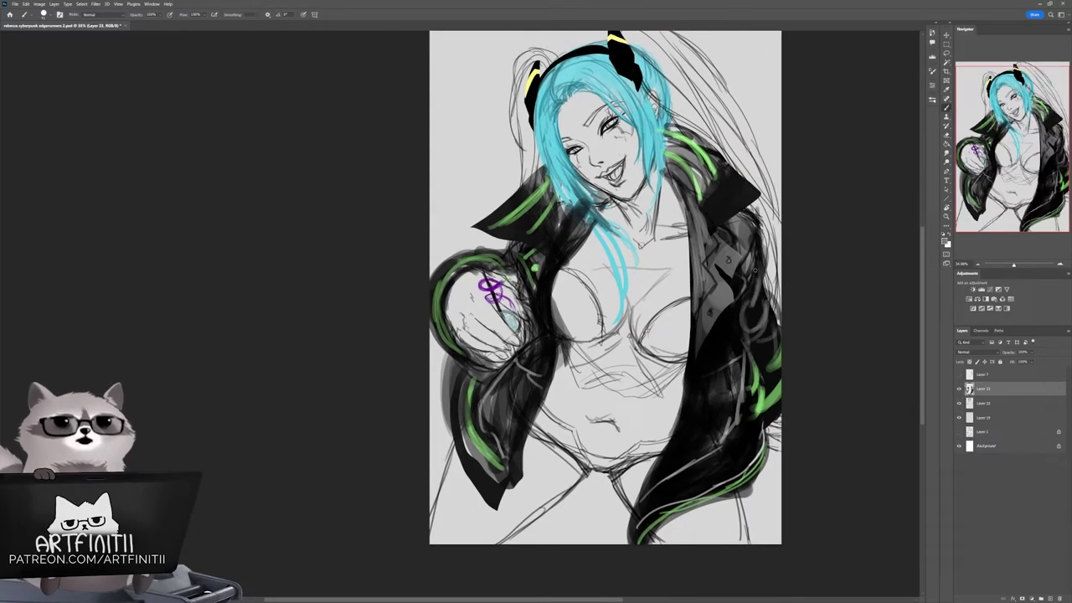
{"action": "left_click_drag", "start_coordinate": [754, 269], "coordinate": [840, 439]}
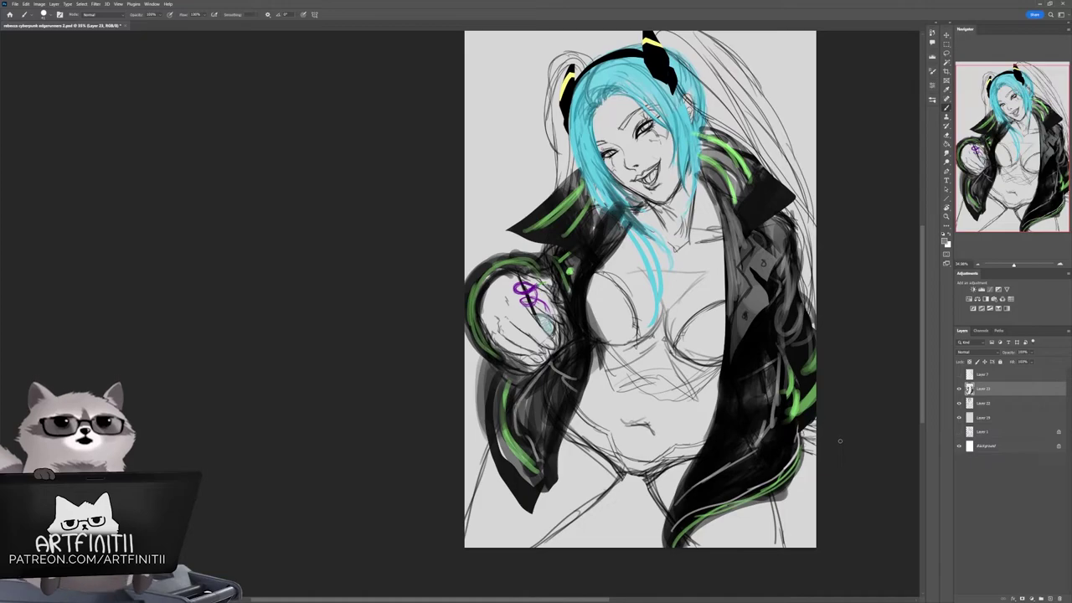
{"action": "left_click_drag", "start_coordinate": [720, 134], "coordinate": [791, 202]}
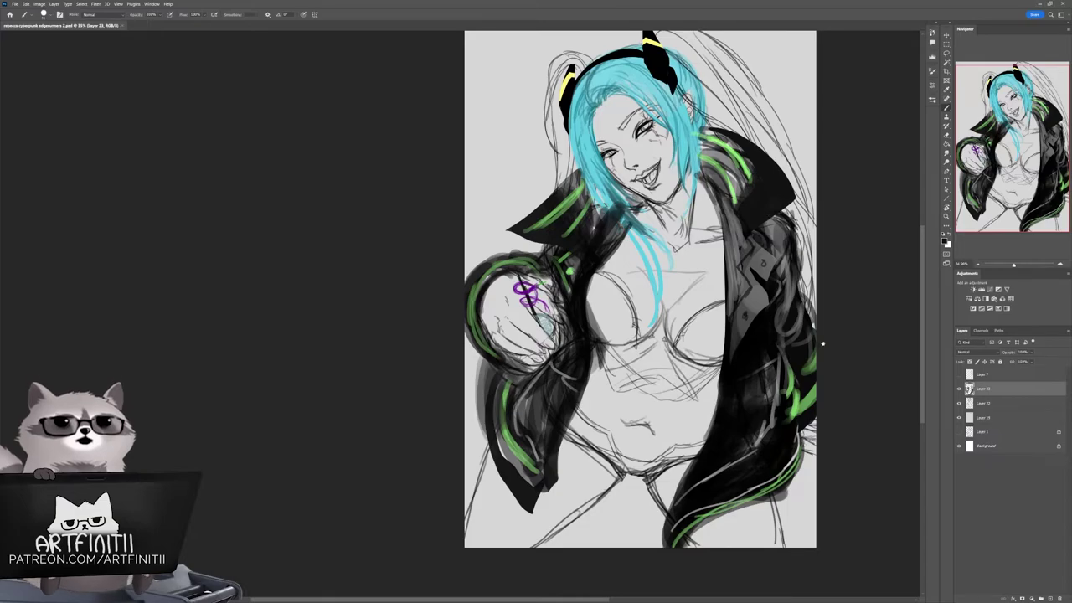
{"action": "left_click_drag", "start_coordinate": [822, 343], "coordinate": [792, 343]}
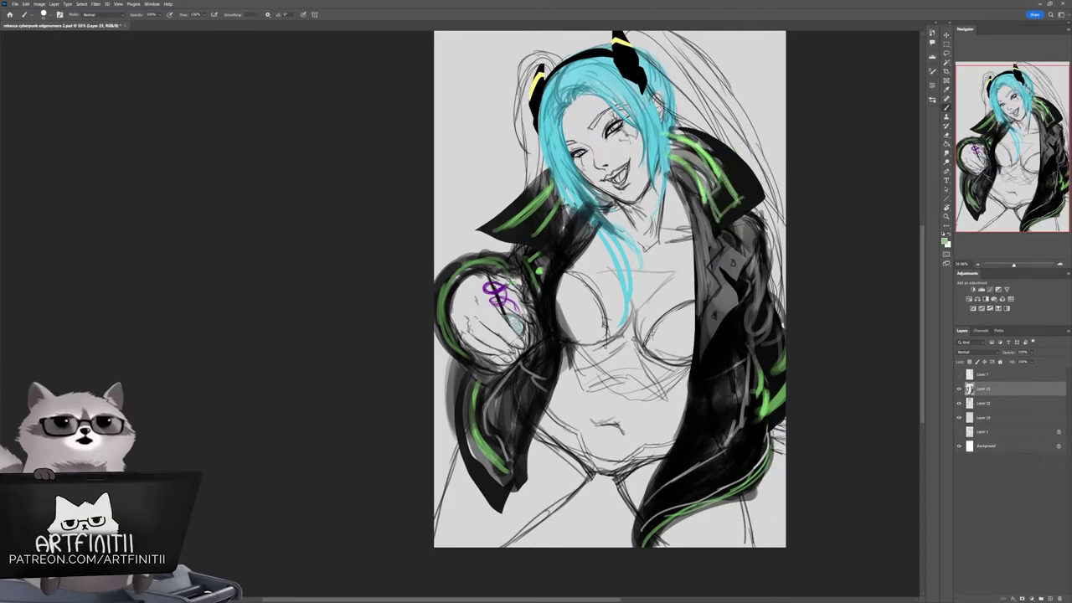
Step: Check the sketch under the jacket, then open Liquify on Layer 22
{"action": "left_click_drag", "start_coordinate": [815, 426], "coordinate": [840, 461]}
{"action": "key", "text": "ctrl+comma"}
{"action": "key", "text": "ctrl+comma"}
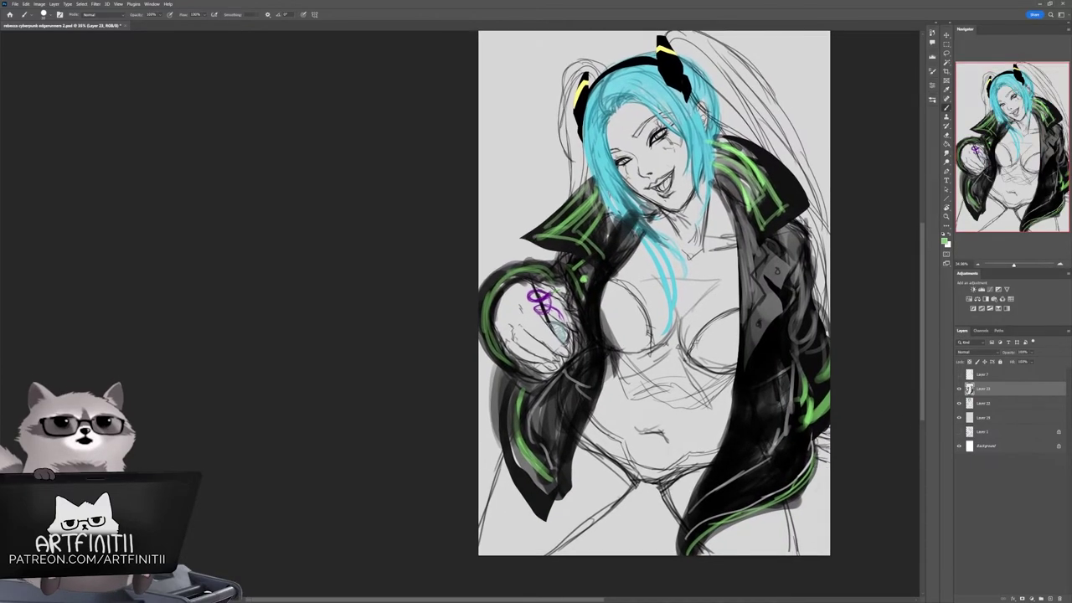
{"action": "key", "text": "l"}
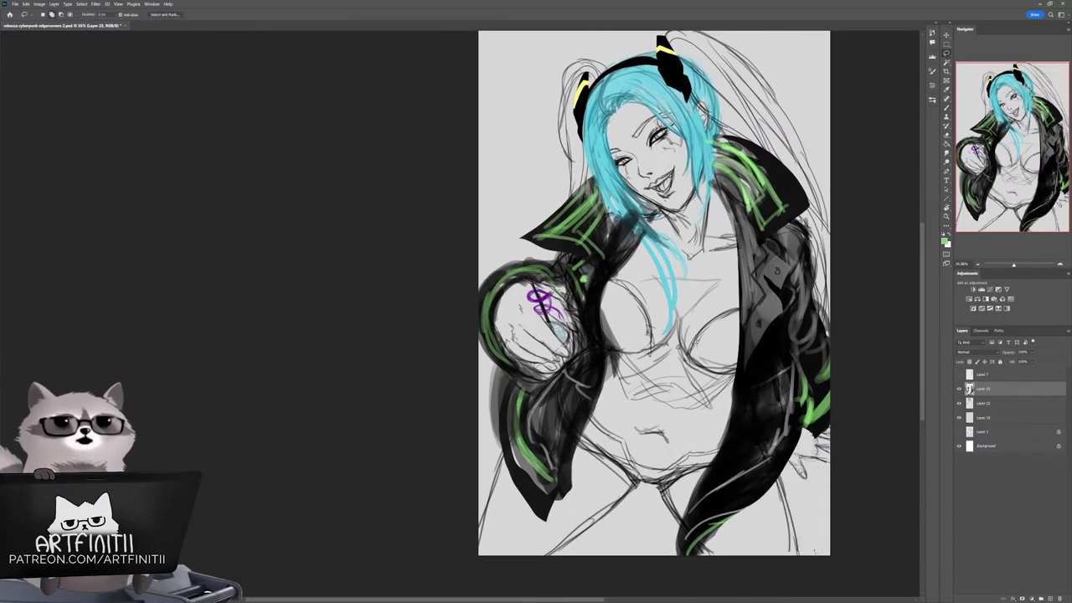
{"action": "left_click_drag", "start_coordinate": [841, 462], "coordinate": [811, 464]}
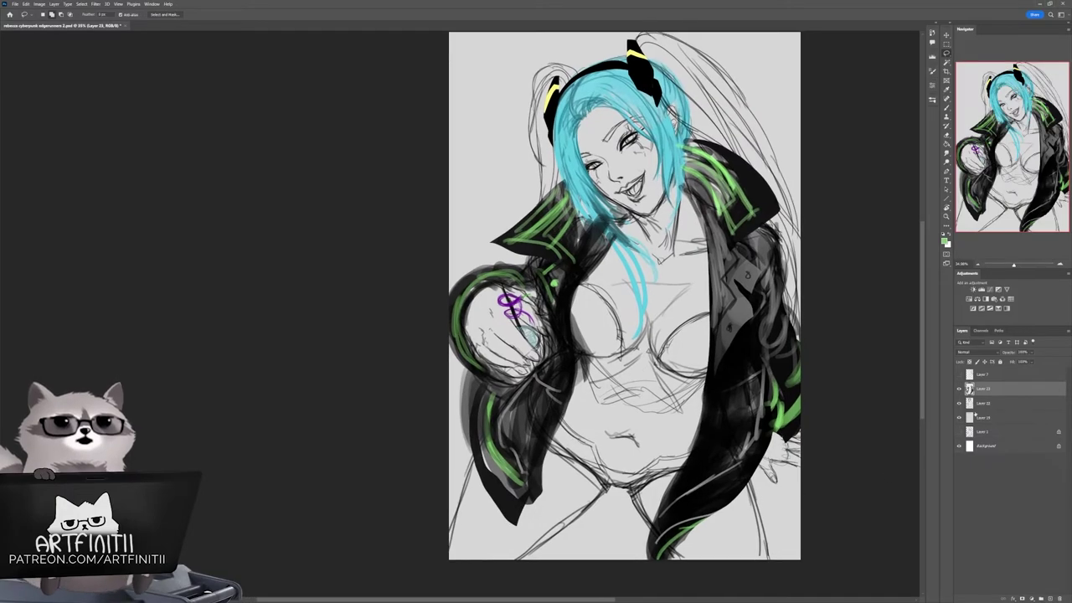
{"action": "left_click", "coordinate": [964, 404]}
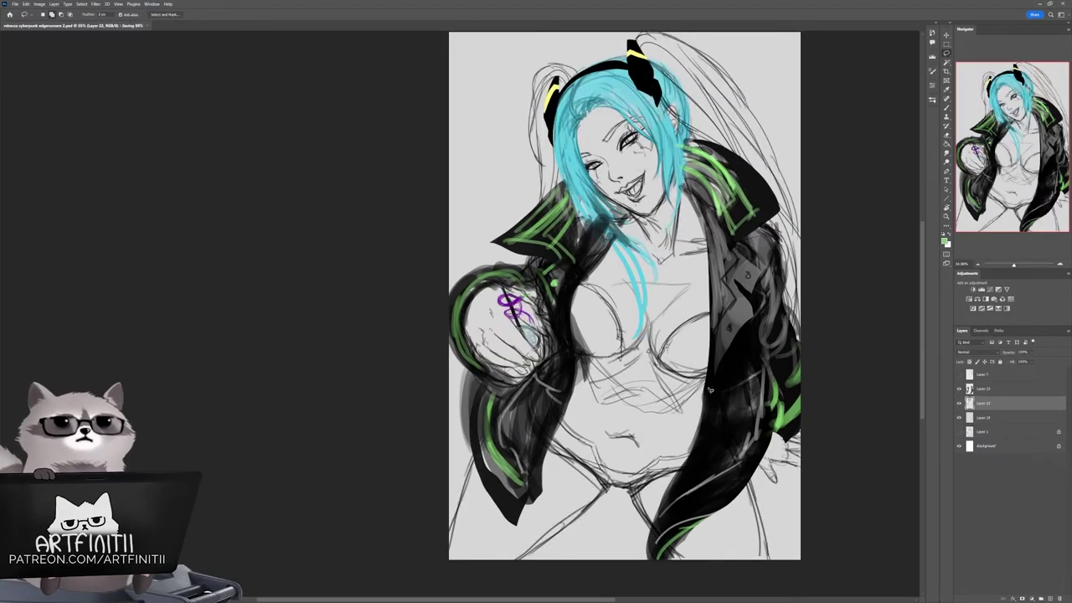
{"action": "key", "text": "shift+ctrl+x"}
Step: Exit Liquify without changes, lasso the face, and dismiss Free Transform leaving it untouched
{"action": "key", "text": "ctrl+plus"}
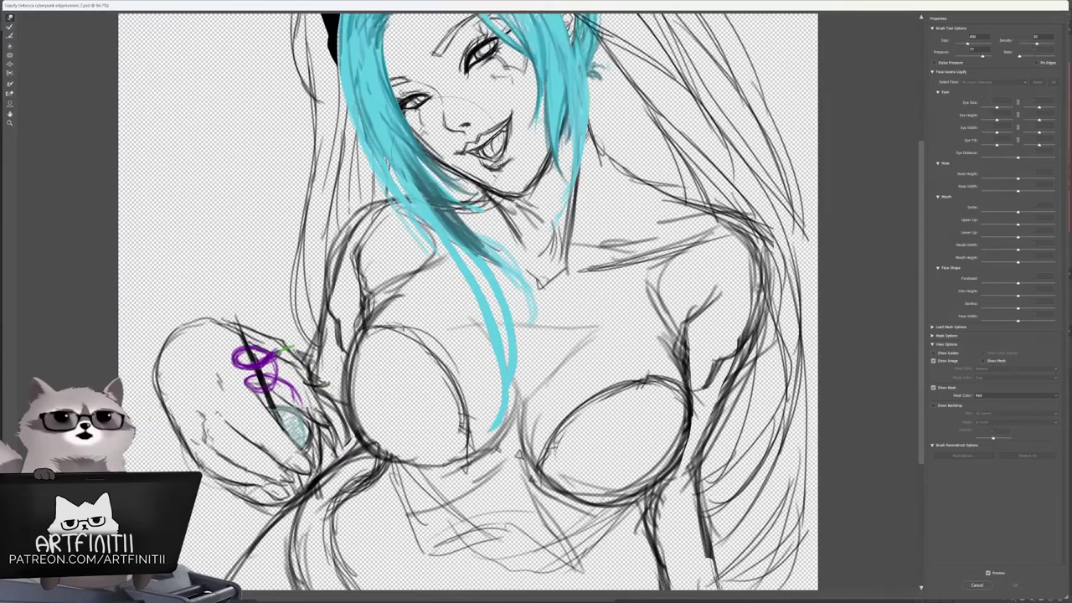
{"action": "scroll", "coordinate": [468, 302], "scroll_direction": "up", "scroll_amount": 1}
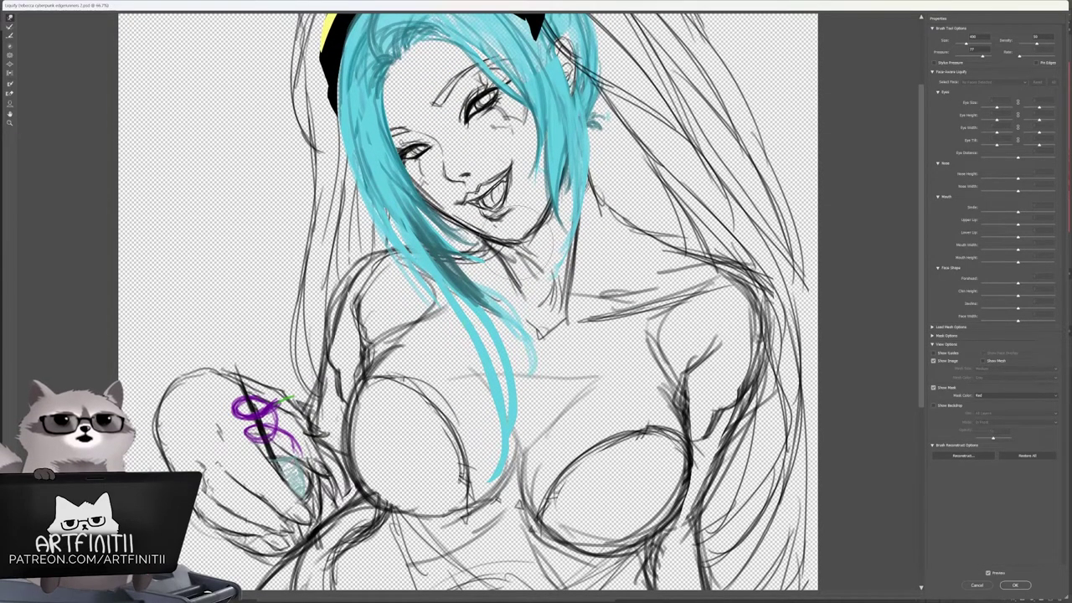
{"action": "key", "text": "Return"}
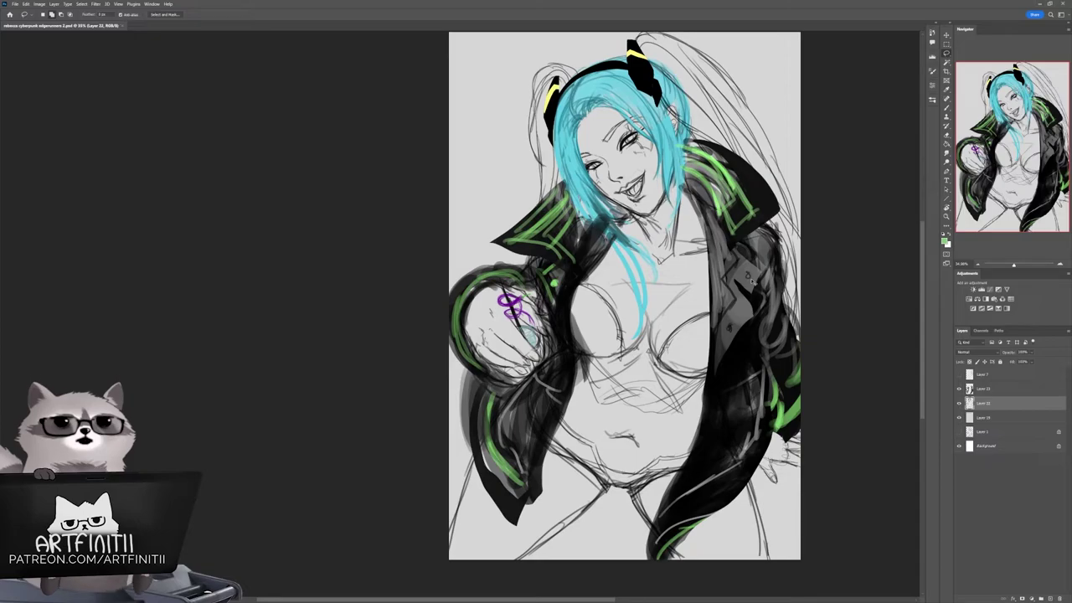
{"action": "scroll", "coordinate": [632, 117], "scroll_direction": "up", "scroll_amount": 3}
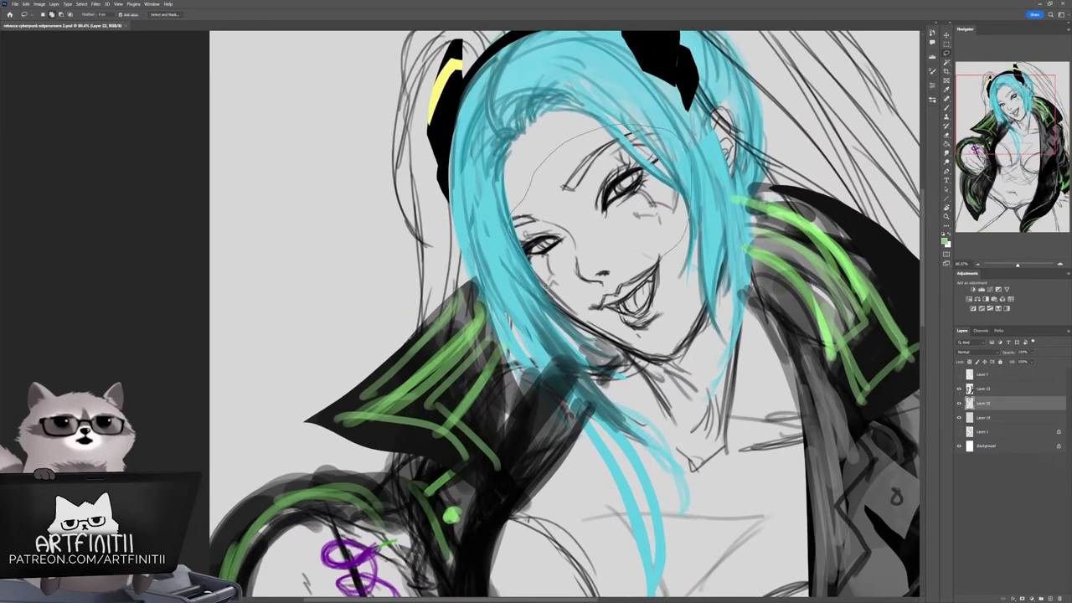
{"action": "left_click_drag", "start_coordinate": [616, 127], "coordinate": [609, 129]}
{"action": "key", "text": "ctrl+t"}
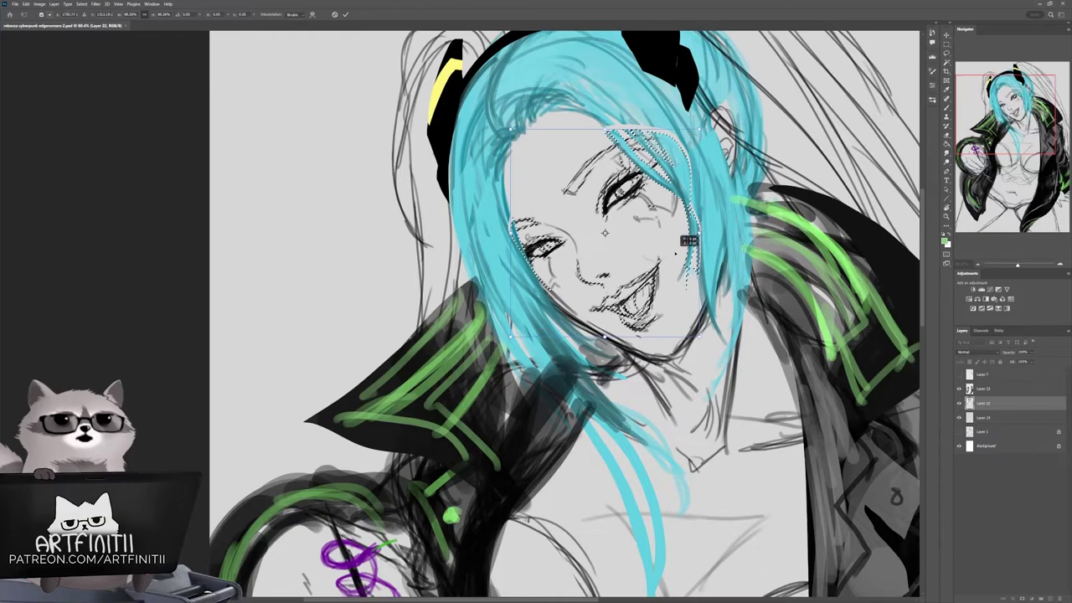
{"action": "key", "text": "Return"}
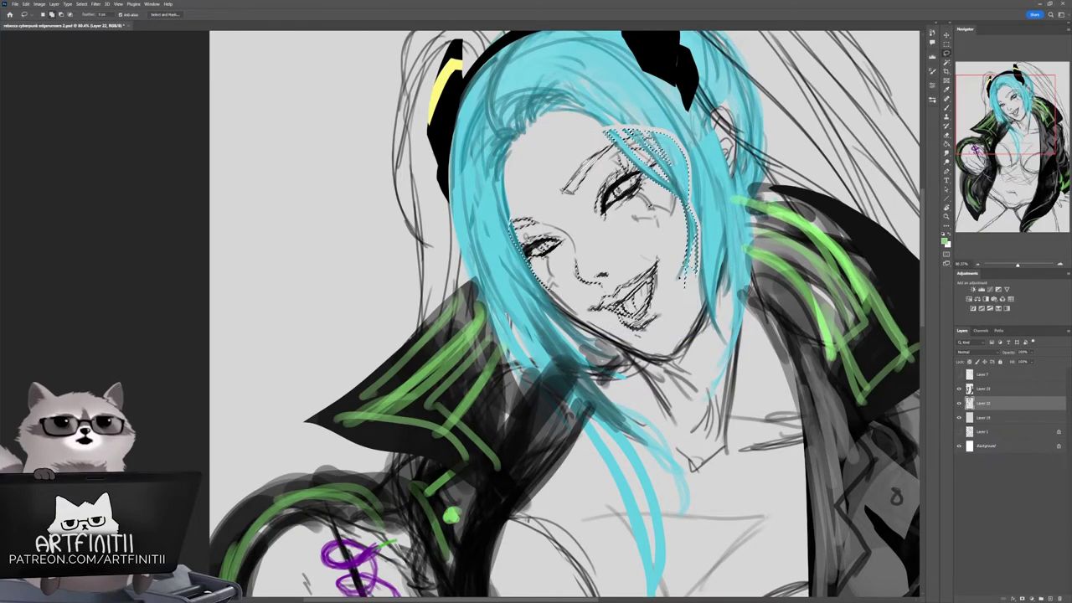
Step: Save the document, toggle the jacket layer, deselect, and add a new blank layer
{"action": "left_click_drag", "start_coordinate": [620, 251], "coordinate": [466, 248]}
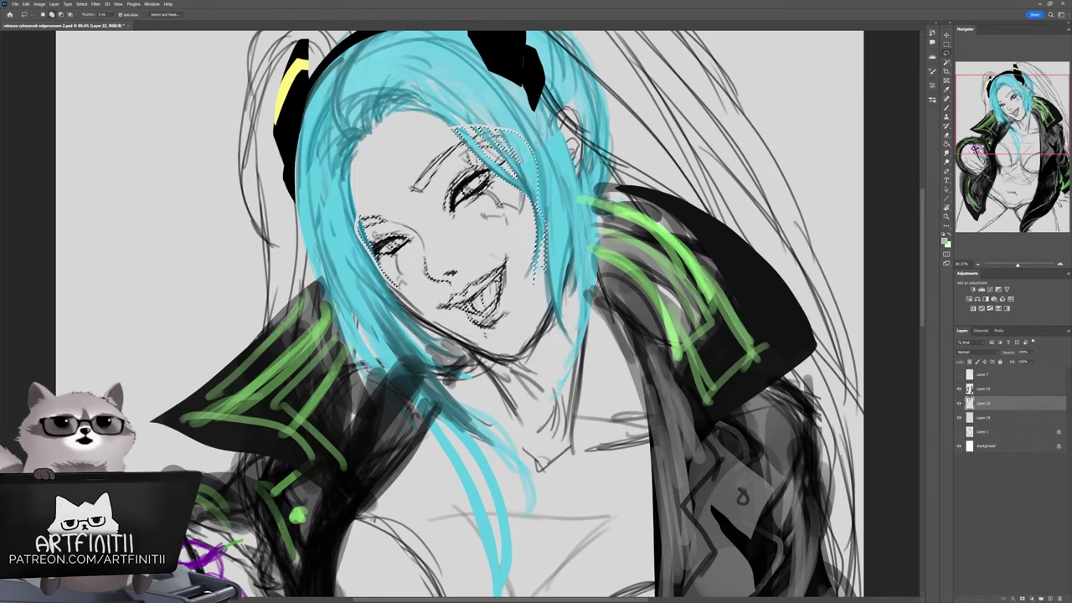
{"action": "key", "text": "ctrl+s"}
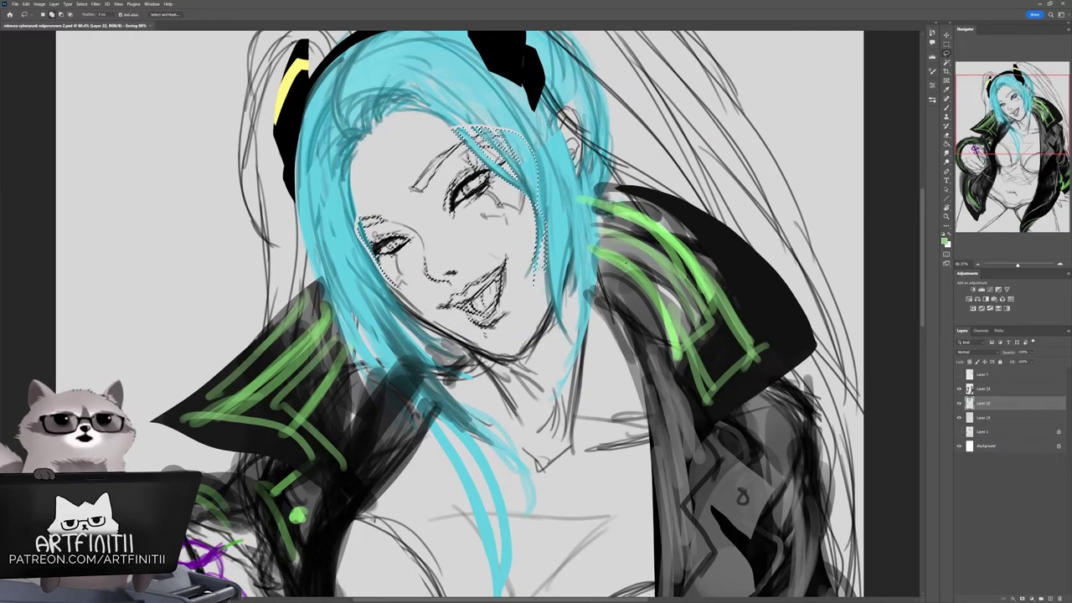
{"action": "key", "text": "ctrl+0"}
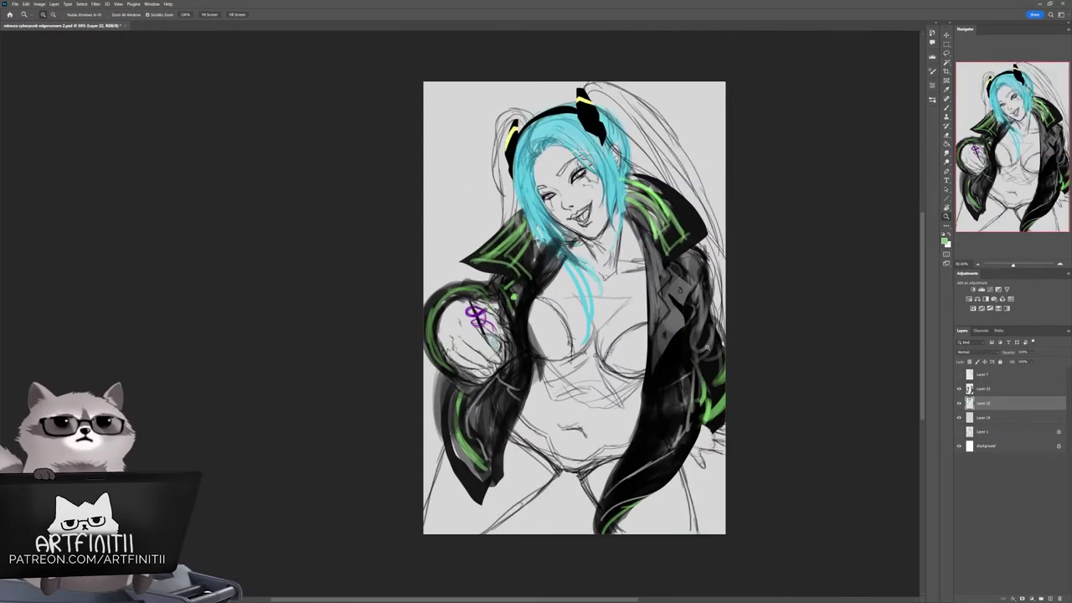
{"action": "left_click", "coordinate": [959, 389]}
{"action": "key", "text": "l"}
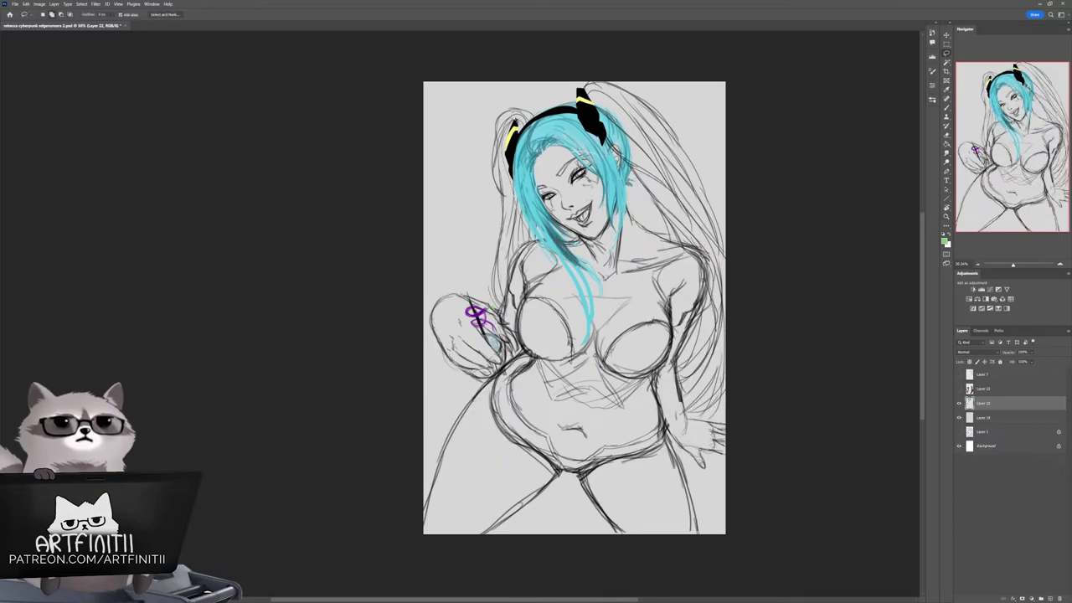
{"action": "key", "text": "ctrl+d"}
{"action": "key", "text": "ctrl+shift+alt+n"}
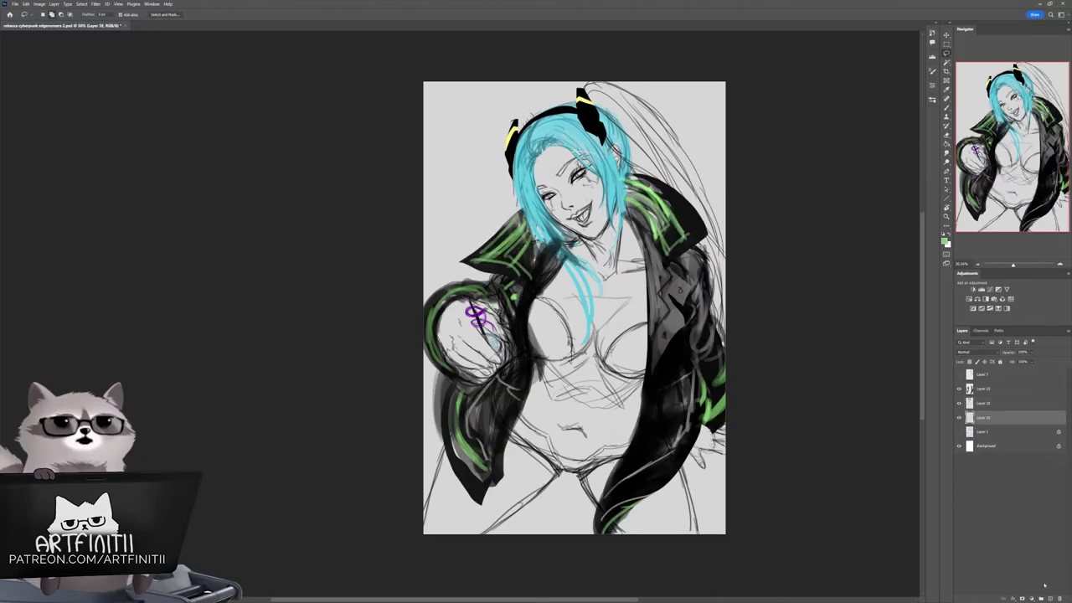
Step: Sample the hair's blue and paint a soft blue stroke beside the hair, then deselect
{"action": "key", "text": "b"}
{"action": "left_click", "coordinate": [548, 163], "text": "alt"}
{"action": "left_click_drag", "start_coordinate": [498, 141], "coordinate": [494, 236]}
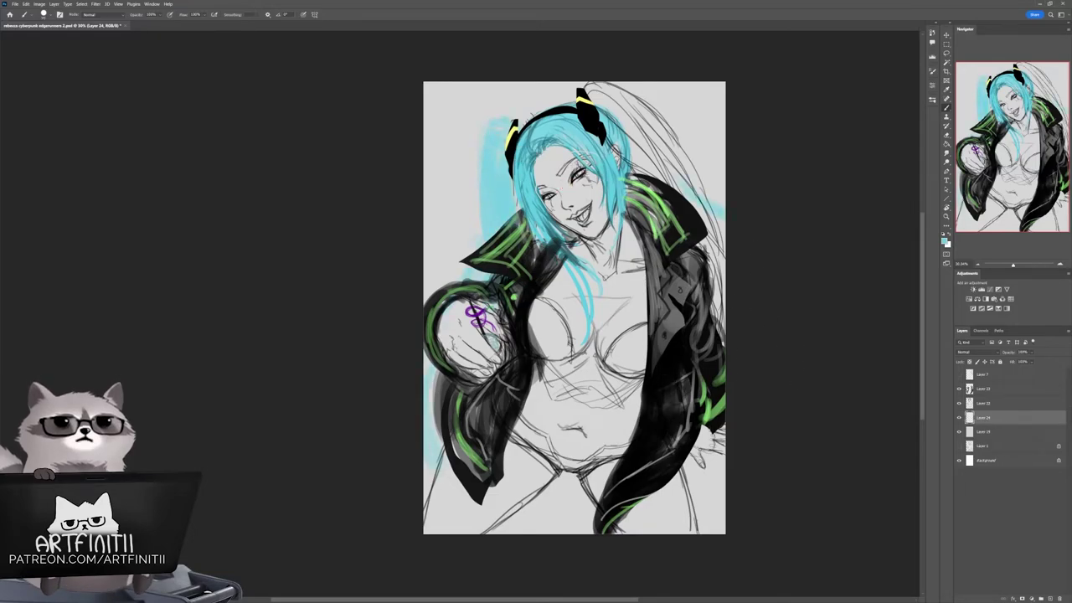
{"action": "mouse_move", "coordinate": [575, 307]}
{"action": "left_mouse_down"}
{"action": "mouse_move", "coordinate": [637, 321]}
{"action": "mouse_move", "coordinate": [656, 310]}
{"action": "left_mouse_up"}
{"action": "key", "text": "l"}
{"action": "key", "text": "ctrl+d"}
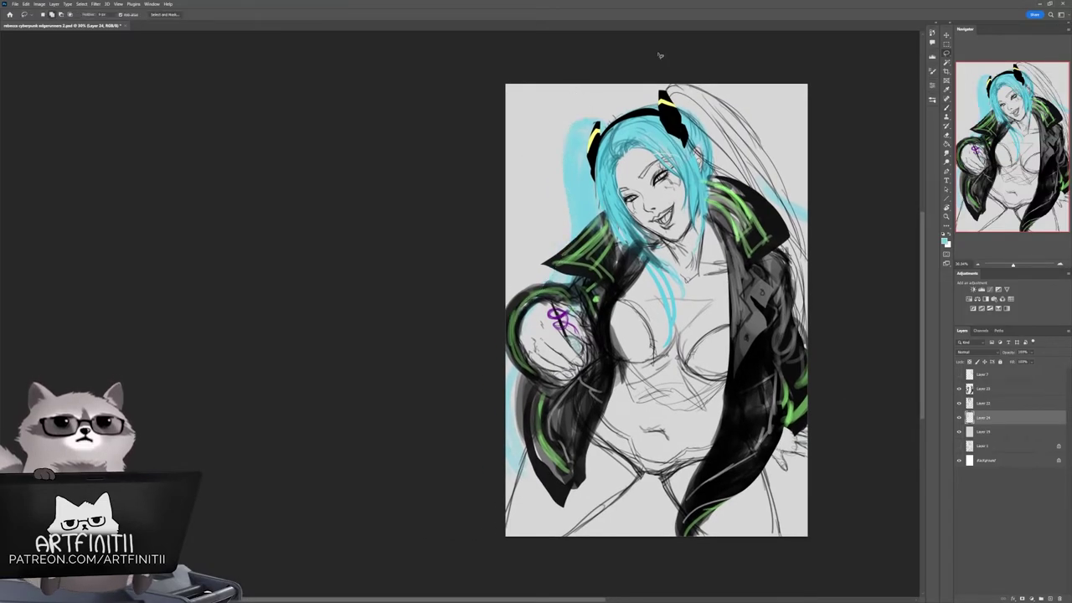
{"action": "key", "text": "b"}
Step: Hide the black jacket layer and draw a thin line left of the hair
{"action": "left_click_drag", "start_coordinate": [756, 429], "coordinate": [760, 415]}
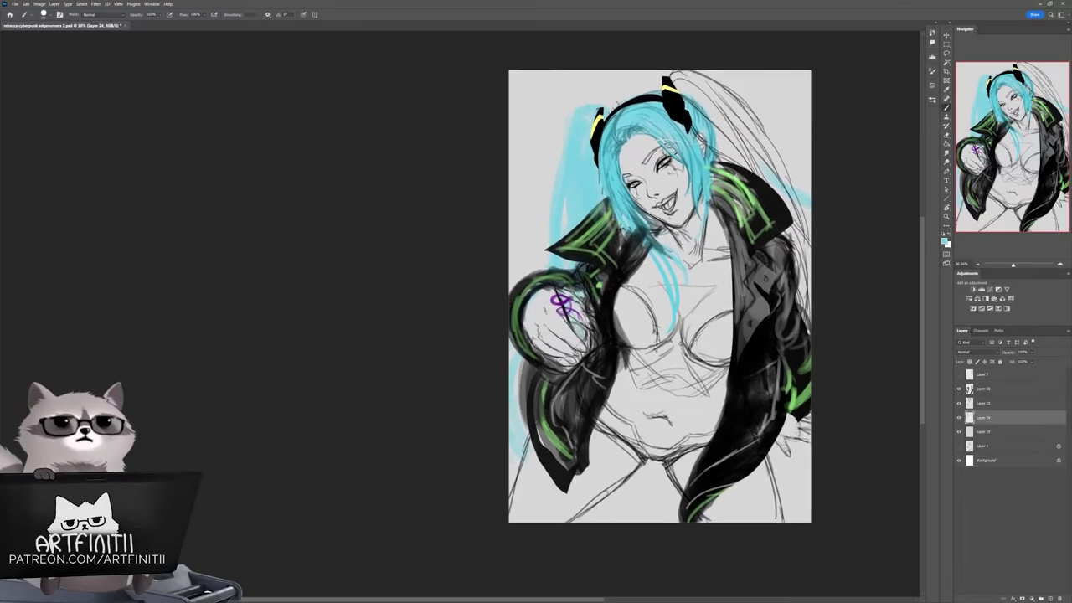
{"action": "left_click", "coordinate": [959, 417]}
{"action": "left_click_drag", "start_coordinate": [818, 453], "coordinate": [783, 452]}
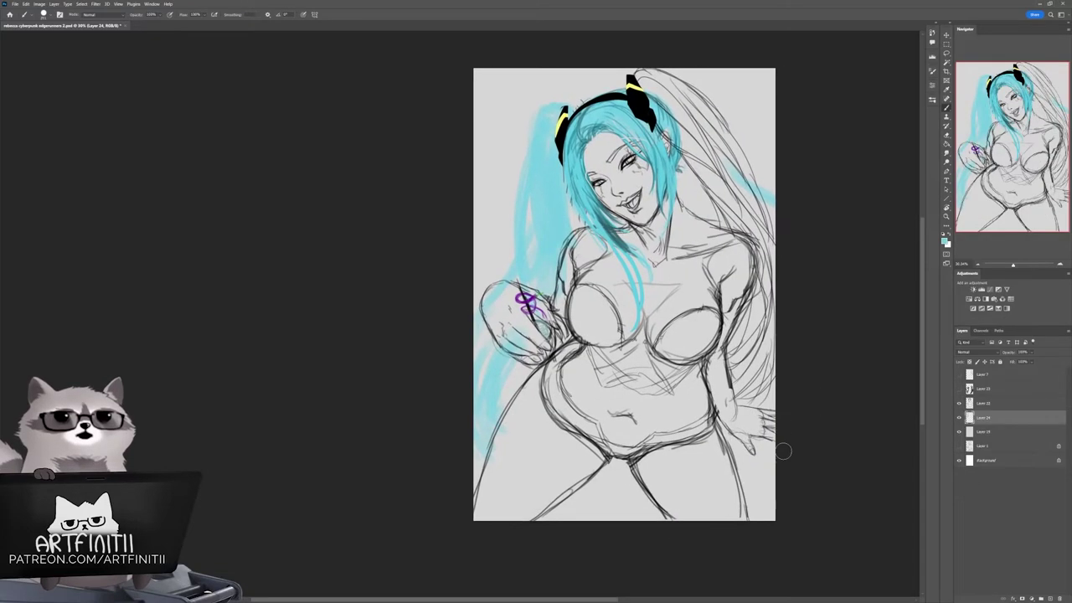
{"action": "scroll", "coordinate": [611, 210], "scroll_direction": "up", "scroll_amount": 3}
{"action": "left_click_drag", "start_coordinate": [543, 116], "coordinate": [523, 377]}
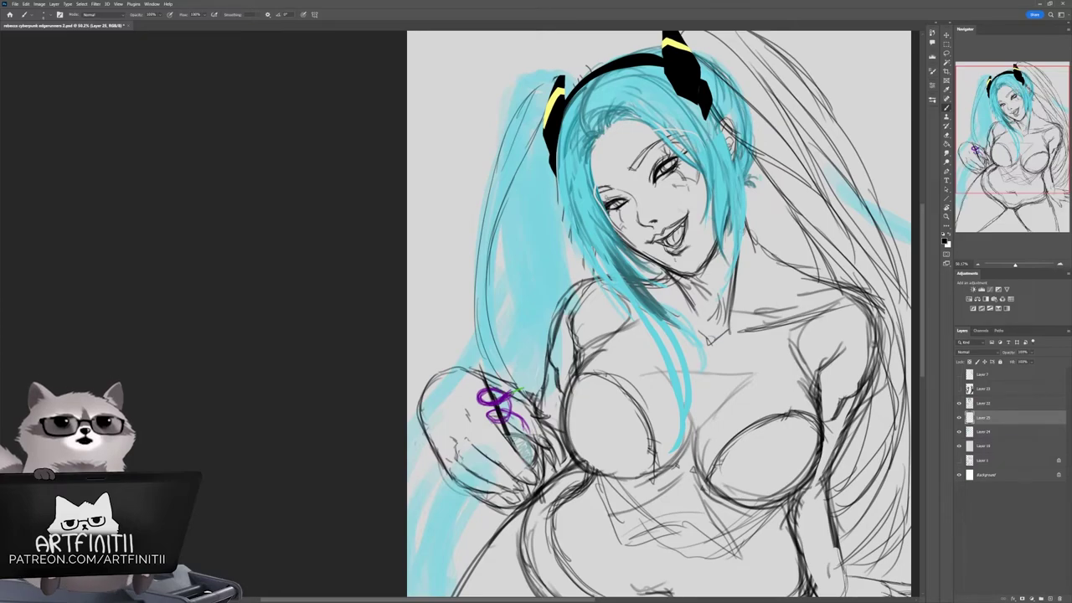
{"action": "left_click_drag", "start_coordinate": [654, 318], "coordinate": [644, 370]}
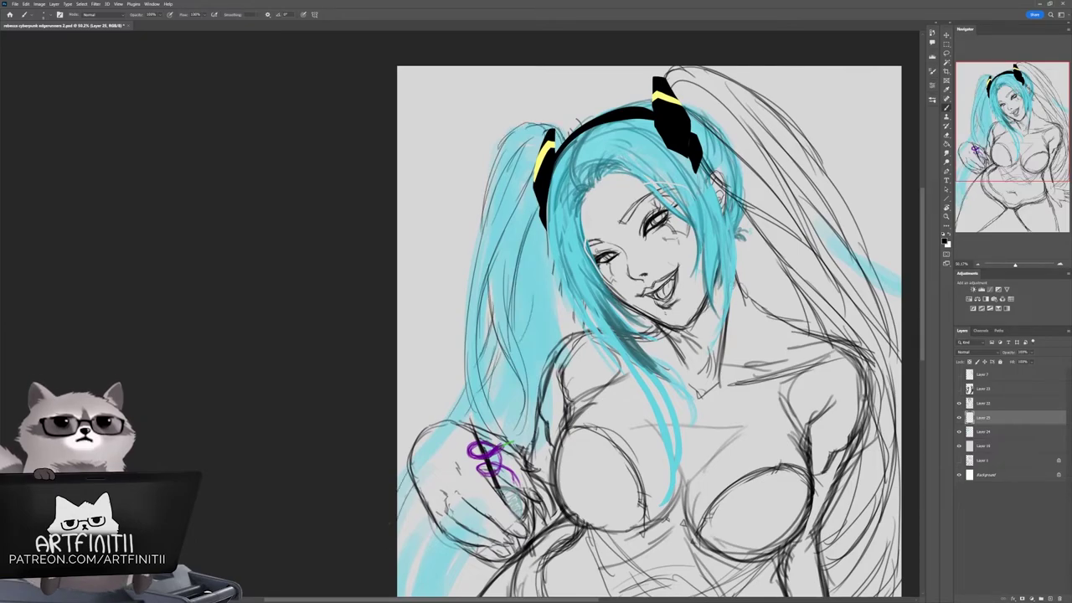
{"action": "left_click_drag", "start_coordinate": [644, 371], "coordinate": [707, 85]}
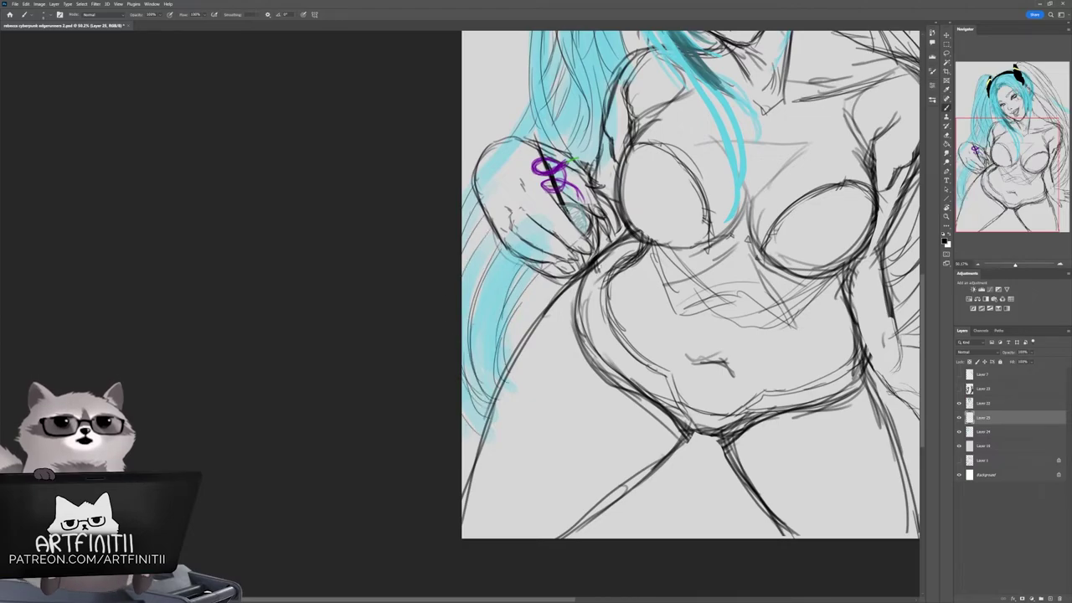
{"action": "left_click_drag", "start_coordinate": [690, 285], "coordinate": [643, 453]}
{"action": "left_click_drag", "start_coordinate": [643, 335], "coordinate": [605, 444]}
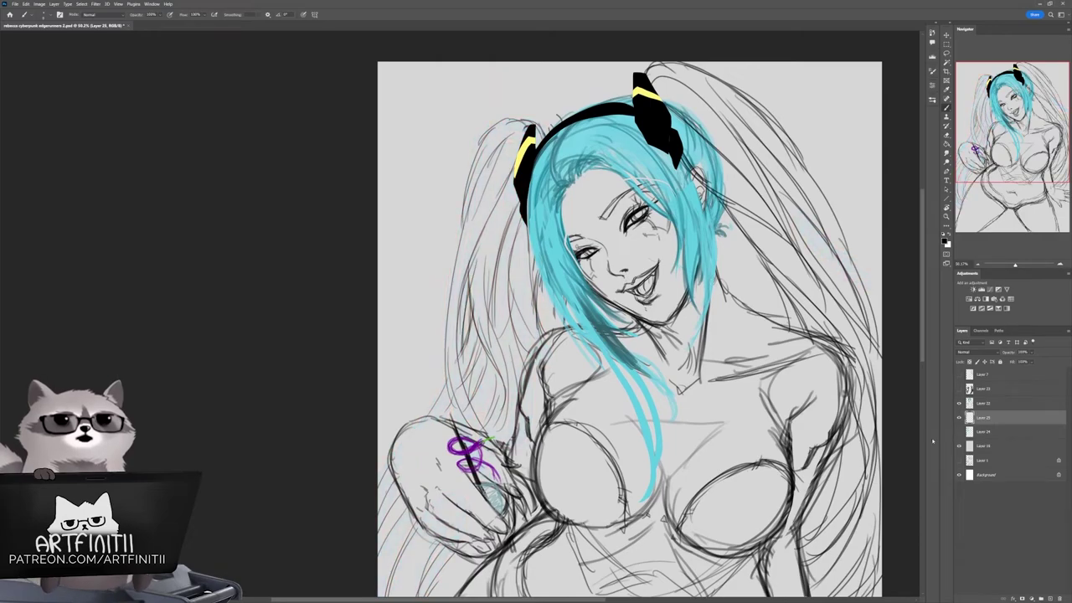
{"action": "scroll", "coordinate": [630, 330], "scroll_direction": "down", "scroll_amount": 3}
{"action": "scroll", "coordinate": [612, 319], "scroll_direction": "up", "scroll_amount": 2}
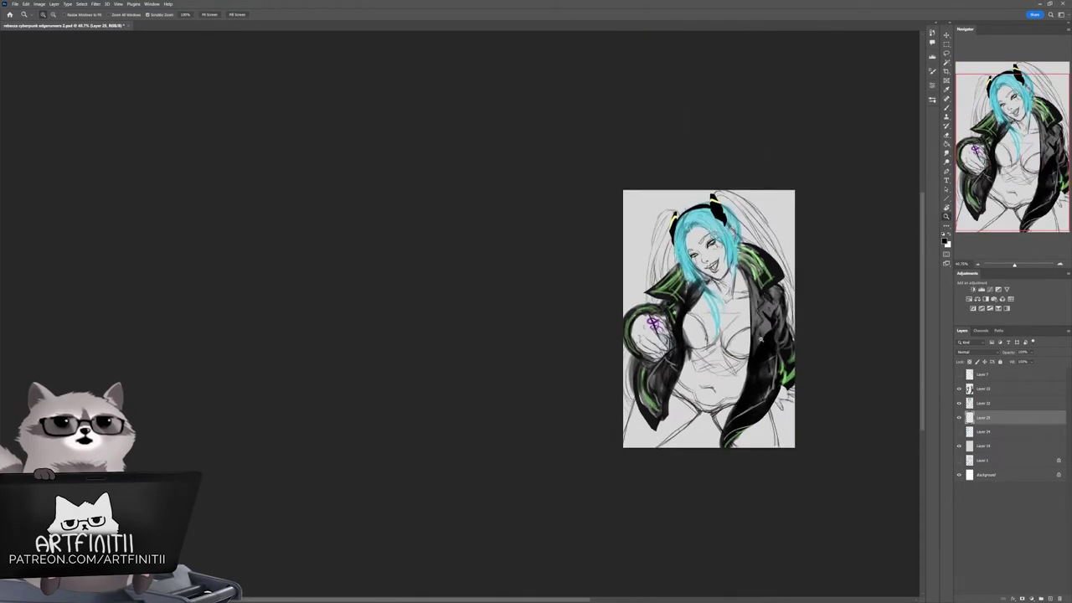
Step: Delete the old black headband, then lasso a thicker band along the hair top and fill it black
{"action": "scroll", "coordinate": [682, 321], "scroll_direction": "up", "scroll_amount": 3}
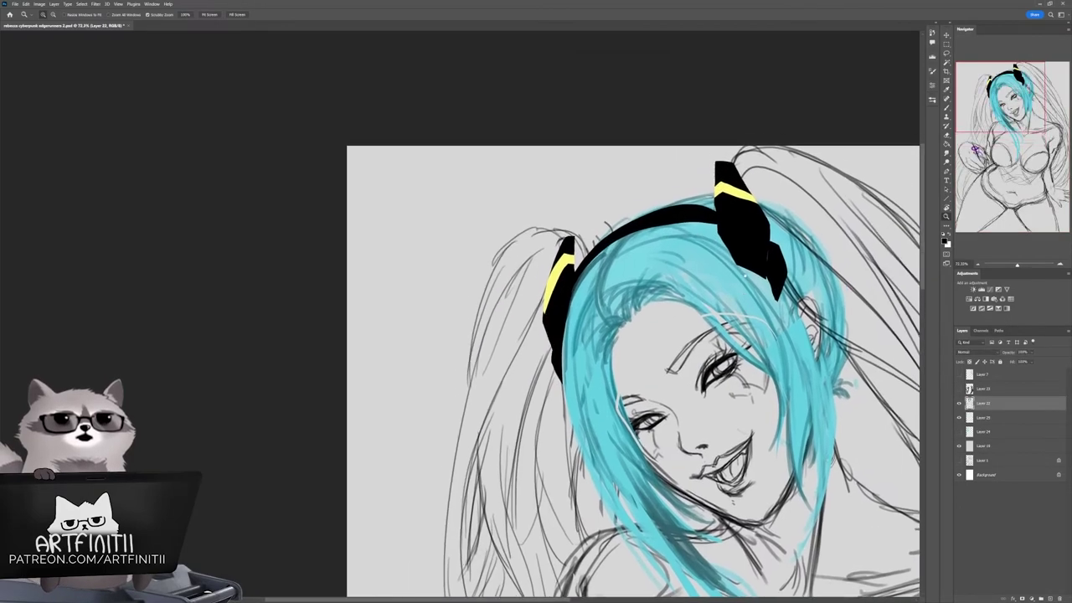
{"action": "key", "text": "Delete"}
{"action": "key", "text": "ctrl+d"}
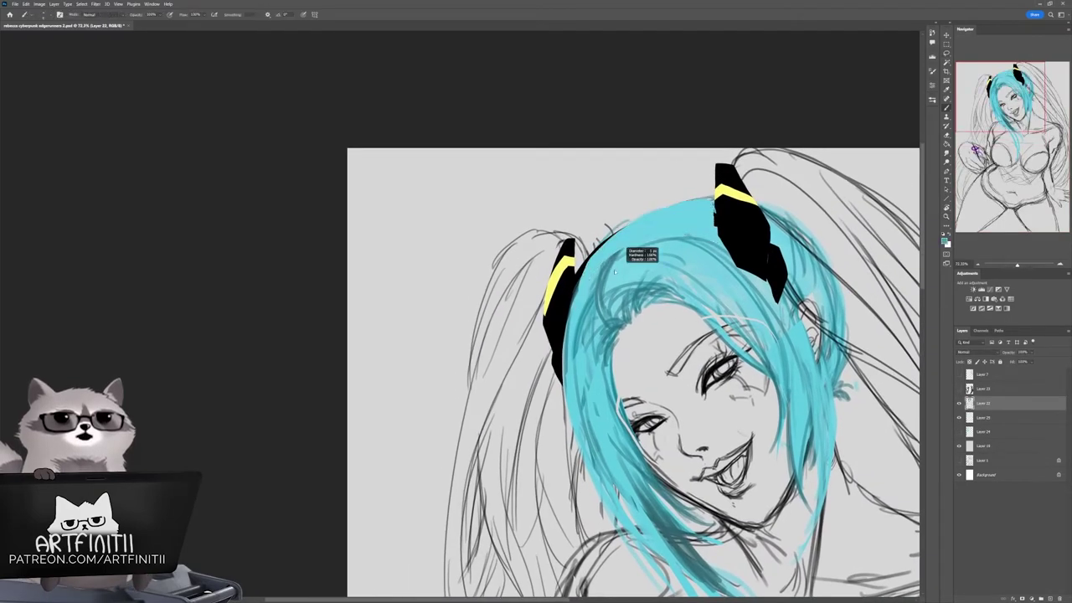
{"action": "mouse_move", "coordinate": [633, 360]}
{"action": "left_mouse_down"}
{"action": "mouse_move", "coordinate": [712, 338]}
{"action": "mouse_move", "coordinate": [552, 319]}
{"action": "left_mouse_up"}
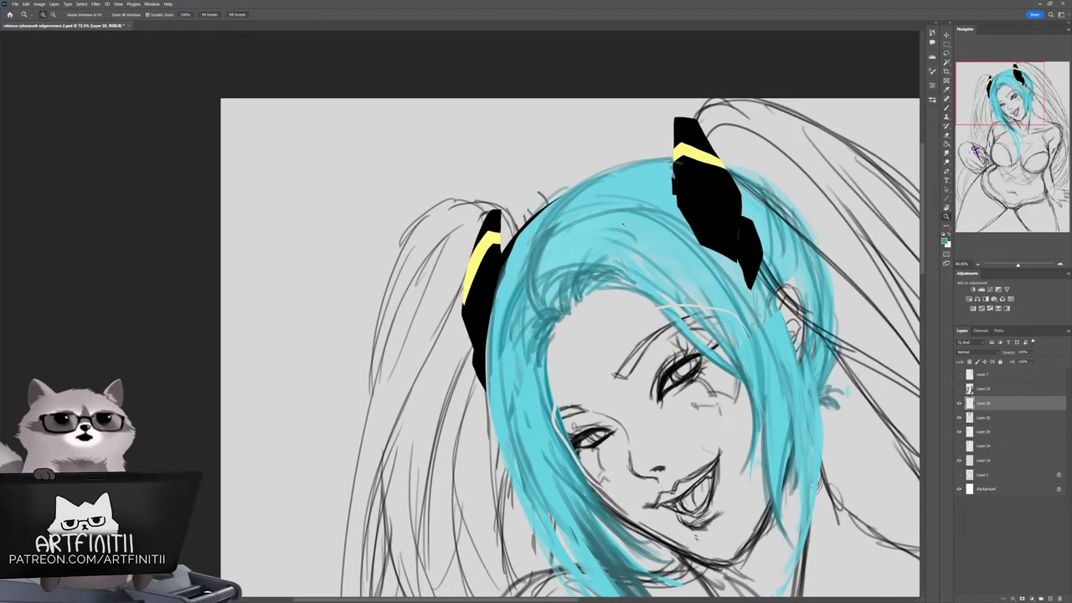
{"action": "key", "text": "l"}
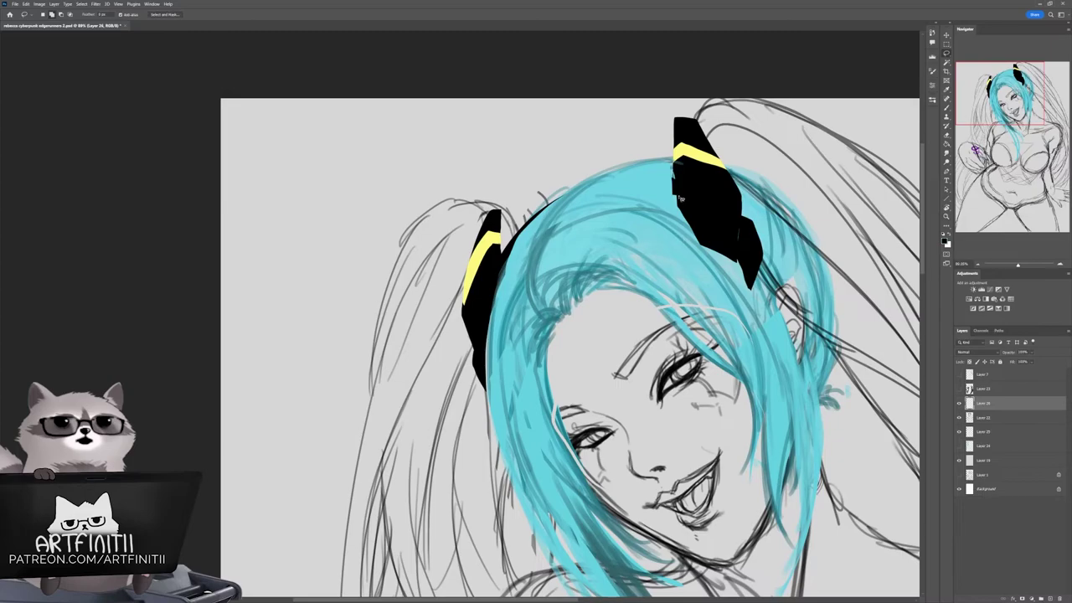
{"action": "left_click_drag", "start_coordinate": [701, 211], "coordinate": [678, 180]}
{"action": "key", "text": "b"}
{"action": "key", "text": "alt+BackSpace"}
{"action": "key", "text": "z"}
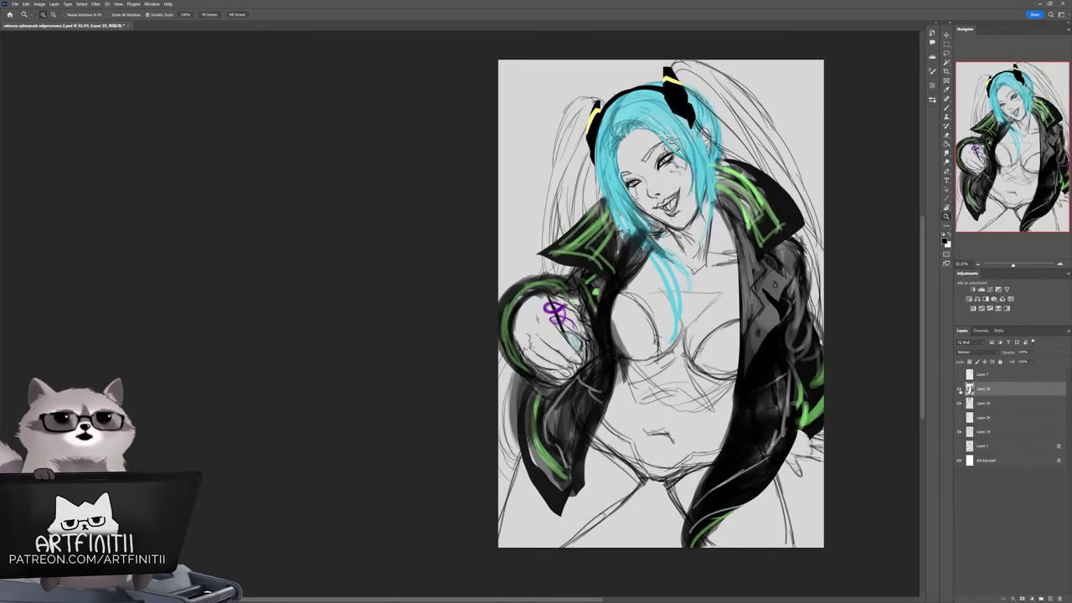
Step: Darken the jacket's right edge with a brush stroke and clear the selection
{"action": "left_click_drag", "start_coordinate": [795, 262], "coordinate": [812, 339]}
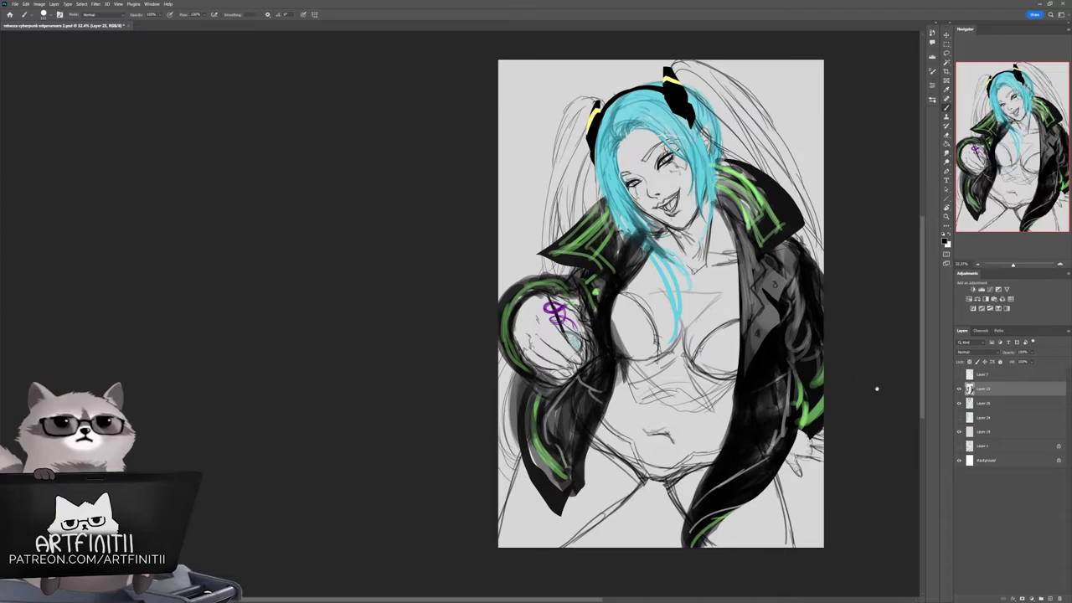
{"action": "left_click_drag", "start_coordinate": [877, 389], "coordinate": [840, 392]}
{"action": "key", "text": "l"}
{"action": "key", "text": "ctrl+d"}
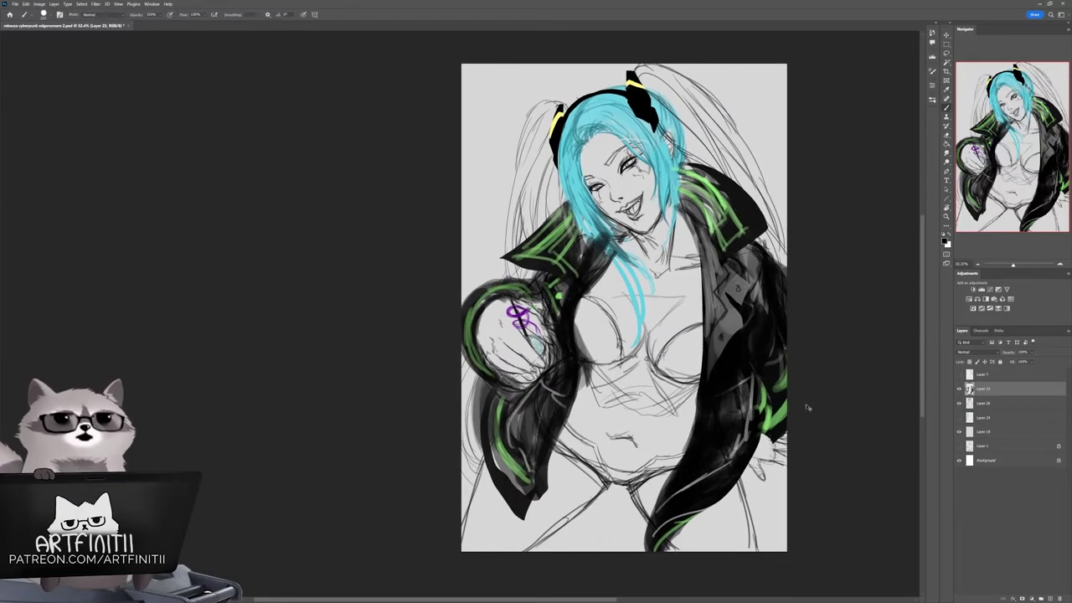
{"action": "mouse_move", "coordinate": [800, 416]}
{"action": "left_mouse_down"}
{"action": "mouse_move", "coordinate": [813, 395]}
{"action": "mouse_move", "coordinate": [834, 410]}
{"action": "mouse_move", "coordinate": [796, 414]}
{"action": "mouse_move", "coordinate": [834, 410]}
{"action": "mouse_move", "coordinate": [860, 384]}
{"action": "mouse_move", "coordinate": [783, 421]}
{"action": "mouse_move", "coordinate": [816, 403]}
{"action": "left_mouse_up"}
Step: Switch between Layer 26 and jacket Layer 23, toggling the jacket's visibility to compare
{"action": "left_click", "coordinate": [971, 403]}
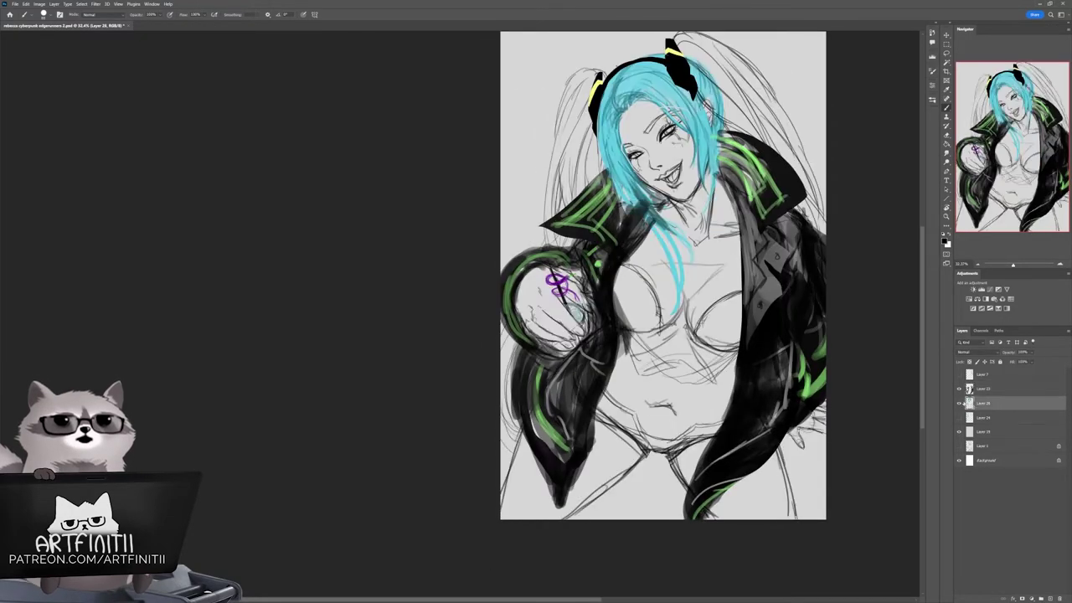
{"action": "key", "text": "alt+bracketright"}
{"action": "left_click_drag", "start_coordinate": [872, 458], "coordinate": [844, 467]}
{"action": "key", "text": "alt+bracketleft"}
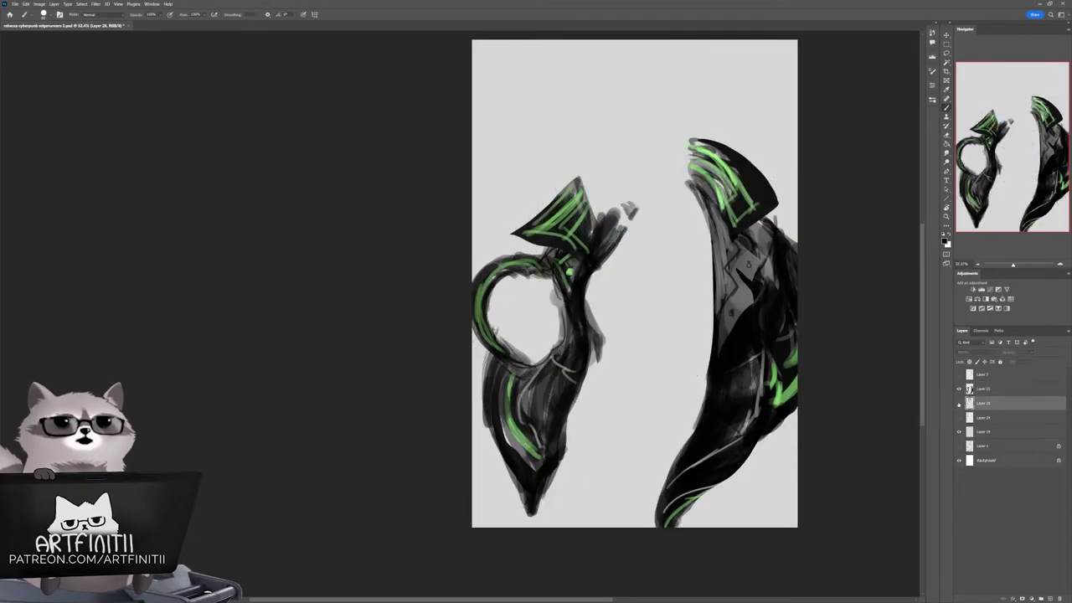
{"action": "key", "text": "alt+bracketright"}
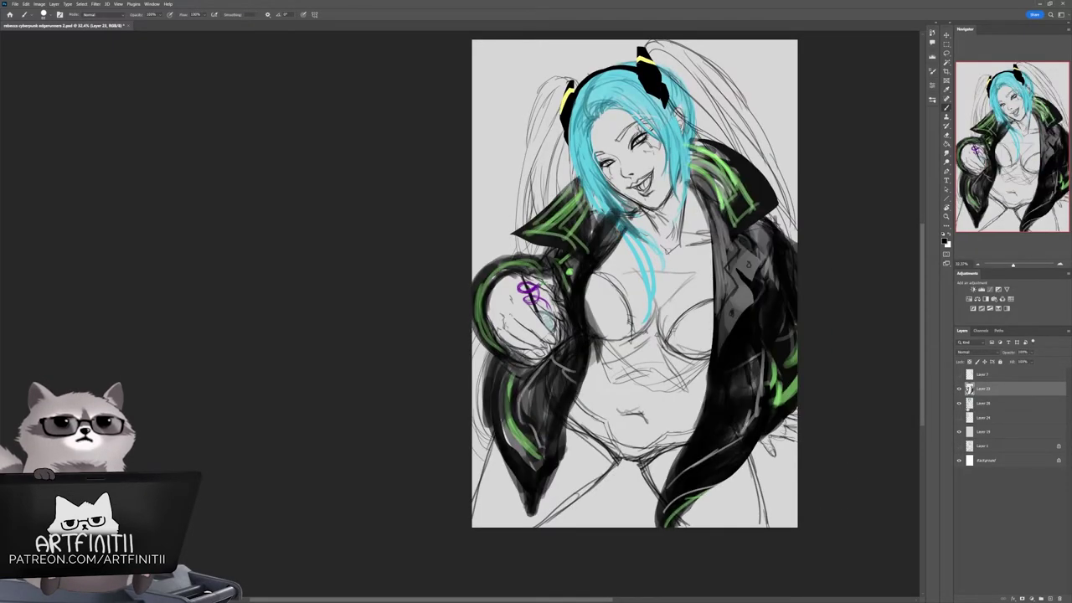
{"action": "left_click", "coordinate": [959, 389]}
{"action": "left_click", "coordinate": [960, 389]}
{"action": "left_click_drag", "start_coordinate": [978, 511], "coordinate": [938, 521]}
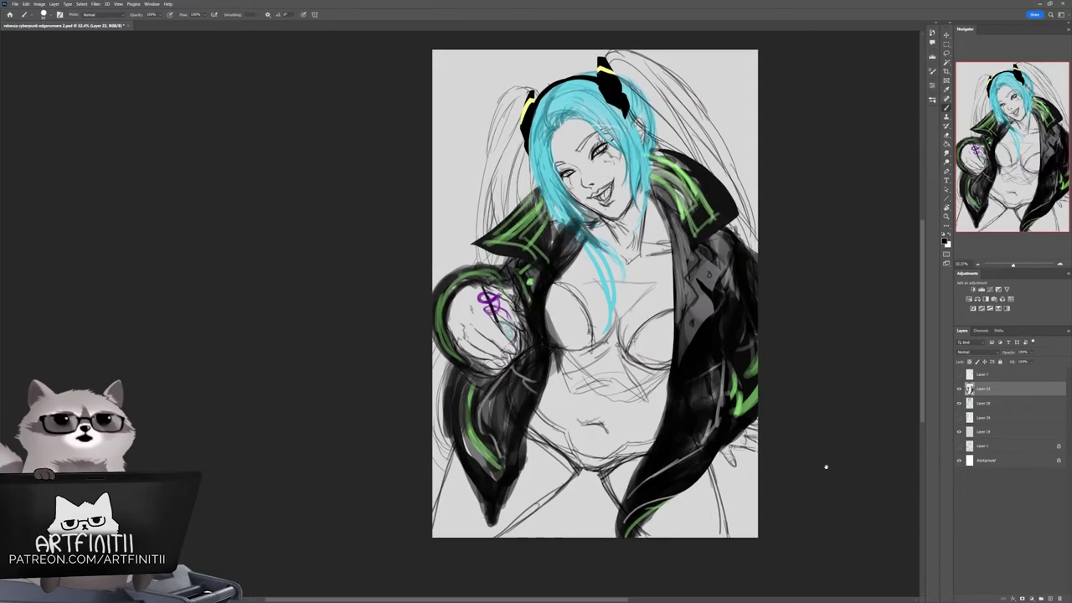
Step: Add new empty Layer 27, hide jacket Layer 23, and start renaming it coat
{"action": "key", "text": "ctrl+shift+alt+n"}
{"action": "left_click_drag", "start_coordinate": [728, 411], "coordinate": [766, 415]}
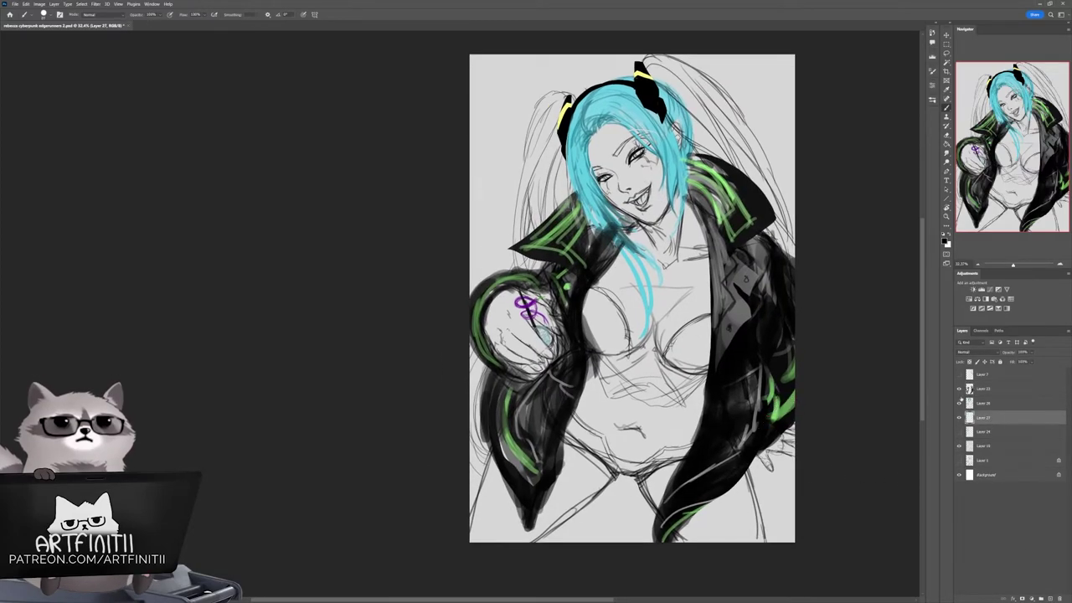
{"action": "left_click", "coordinate": [959, 389]}
{"action": "double_click", "coordinate": [982, 389]}
Step: Make Layer 27 active and name it bg base, keeping the jacket hidden
{"action": "left_click", "coordinate": [984, 417]}
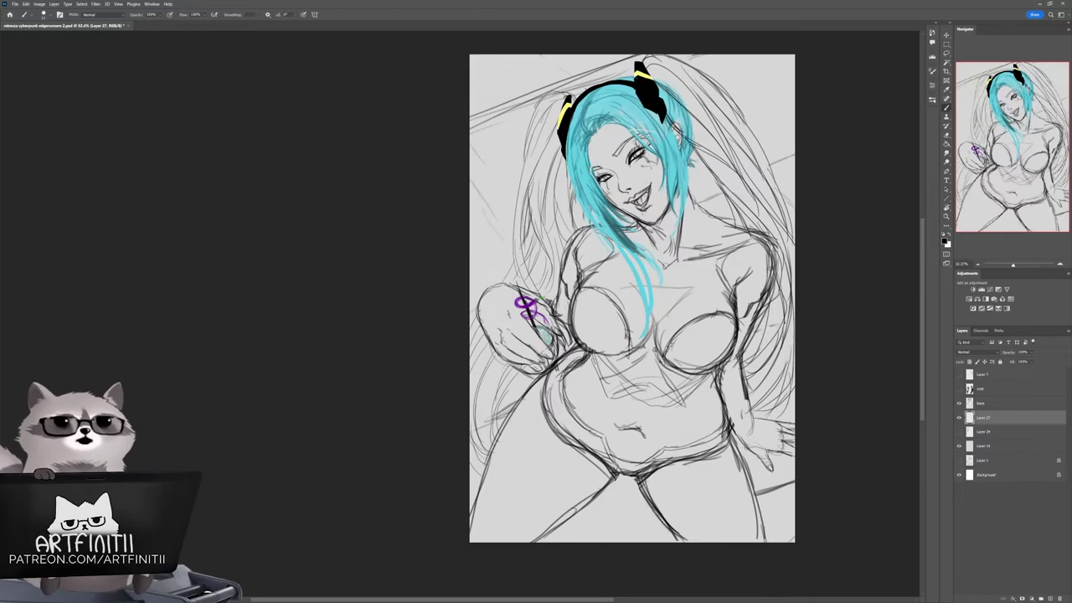
{"action": "mouse_move", "coordinate": [464, 427]}
{"action": "left_mouse_down"}
{"action": "mouse_move", "coordinate": [464, 441]}
{"action": "mouse_move", "coordinate": [482, 416]}
{"action": "left_mouse_up"}
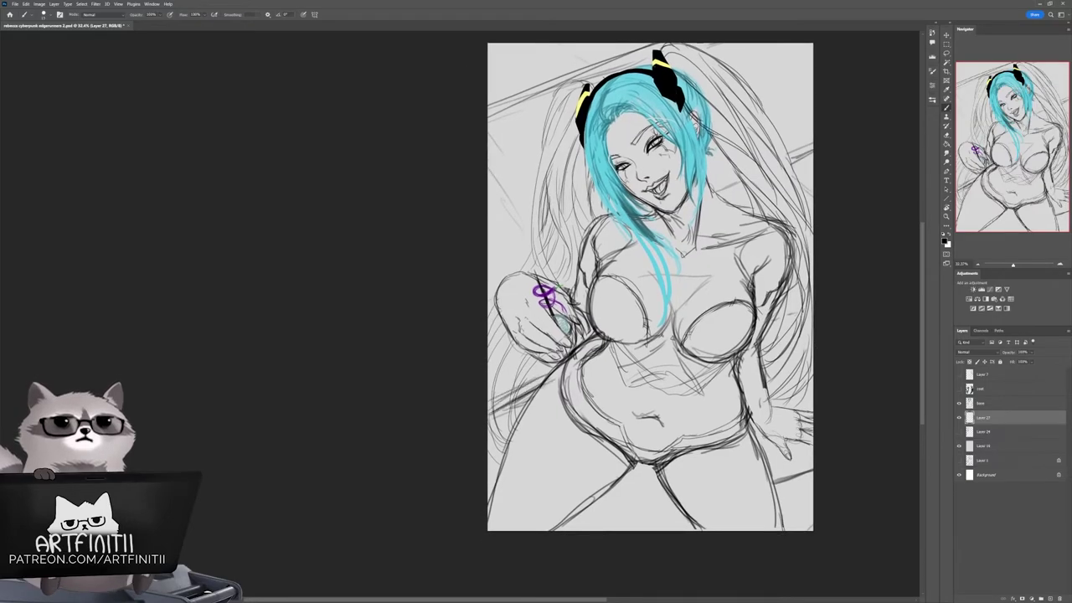
{"action": "left_click_drag", "start_coordinate": [826, 209], "coordinate": [779, 219]}
{"action": "left_click_drag", "start_coordinate": [805, 380], "coordinate": [821, 372]}
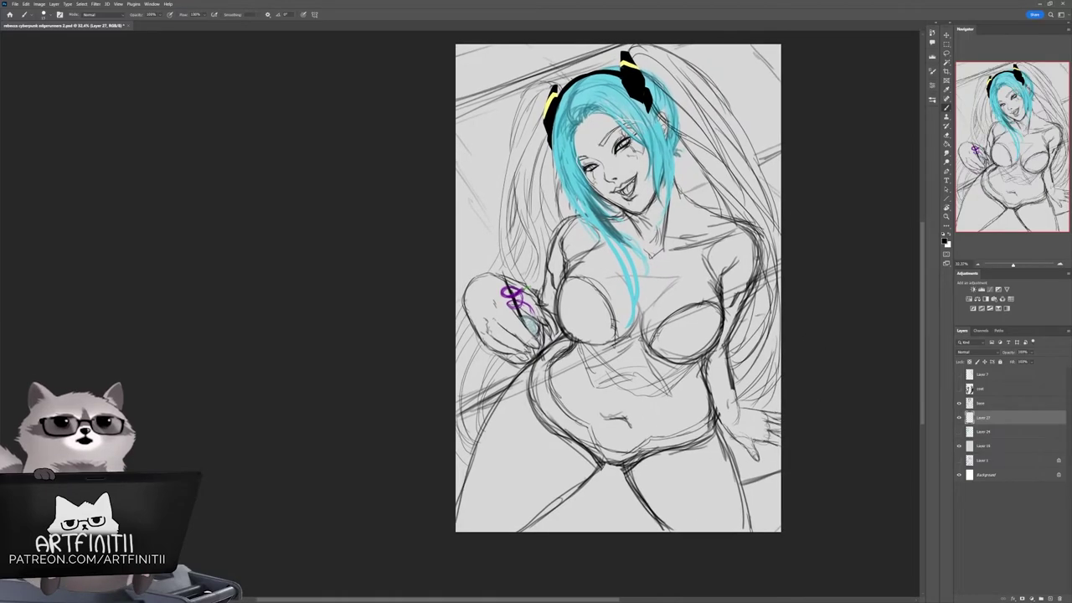
Step: Add a Black & White adjustment layer and set the base layer to Multiply blending
{"action": "left_click", "coordinate": [980, 403]}
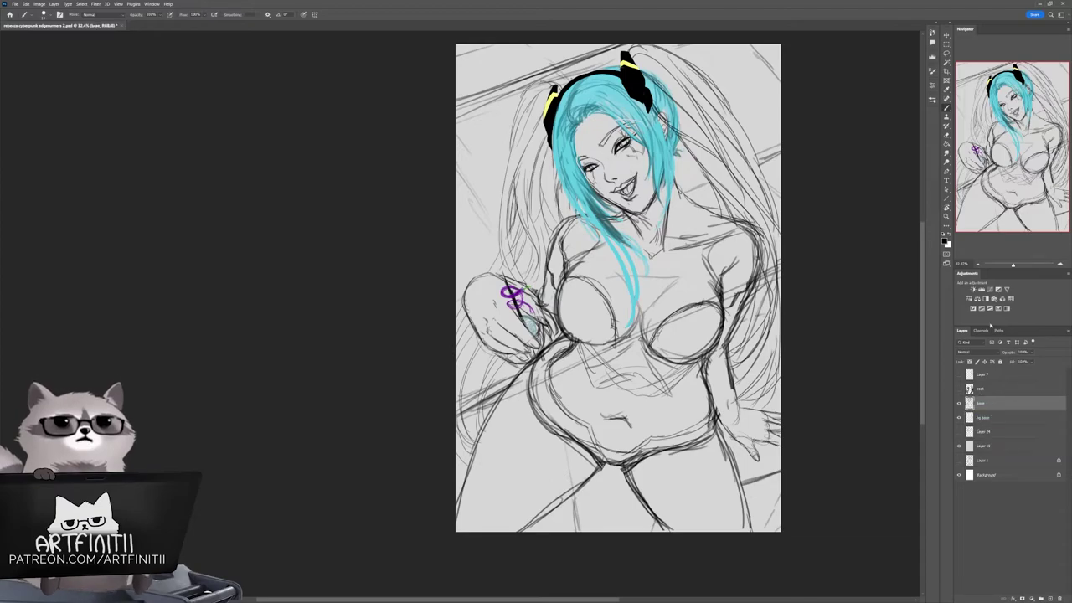
{"action": "left_click", "coordinate": [986, 302]}
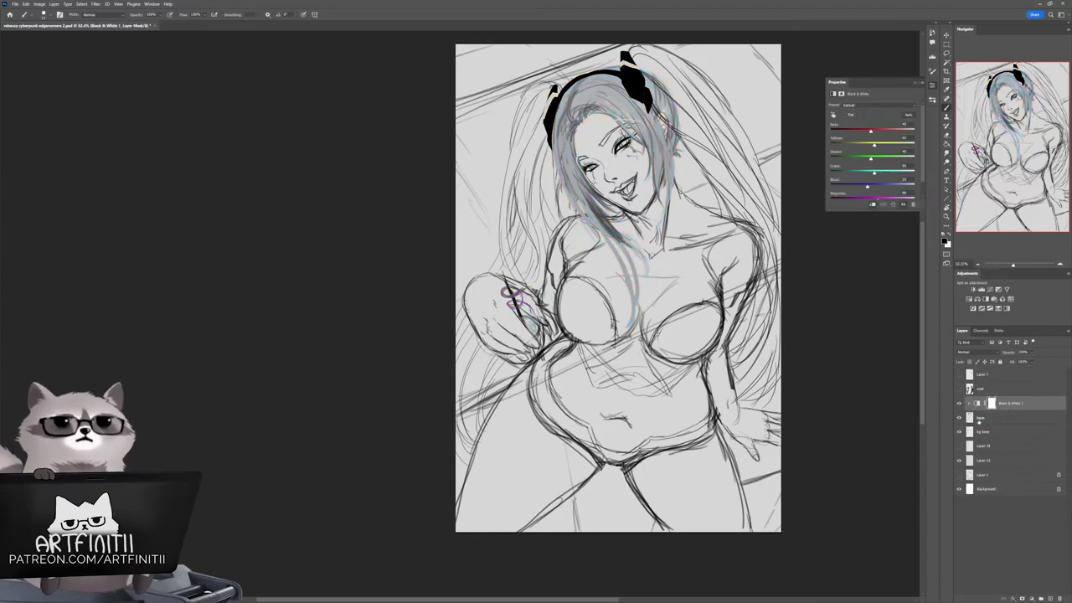
{"action": "left_click", "coordinate": [980, 418]}
{"action": "left_click", "coordinate": [965, 352]}
{"action": "left_click", "coordinate": [971, 374]}
{"action": "left_click", "coordinate": [1011, 403]}
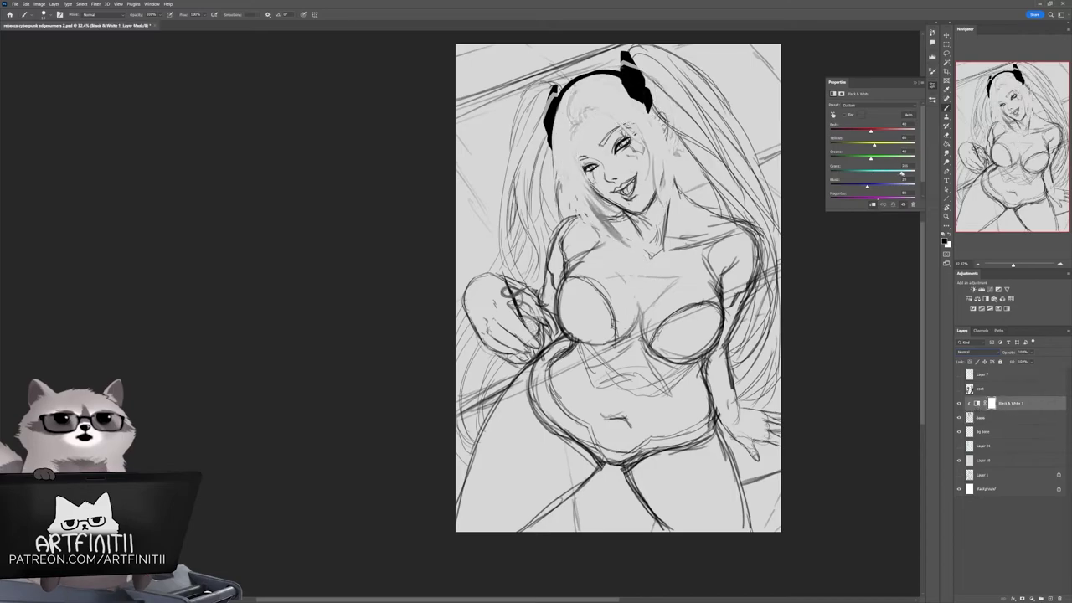
Step: Raise the Black & White Blues value and hide Layer 19's grey tone
{"action": "scroll", "coordinate": [860, 272], "scroll_direction": "up", "scroll_amount": 1}
{"action": "left_click_drag", "start_coordinate": [867, 186], "coordinate": [881, 185]}
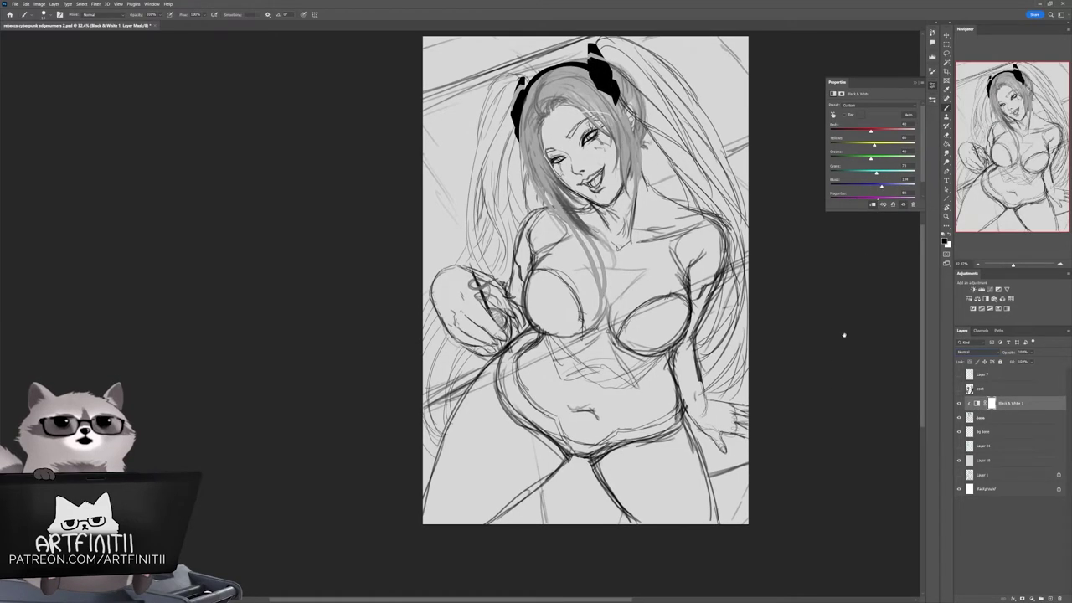
{"action": "scroll", "coordinate": [829, 540], "scroll_direction": "down", "scroll_amount": 1}
{"action": "left_click", "coordinate": [979, 460]}
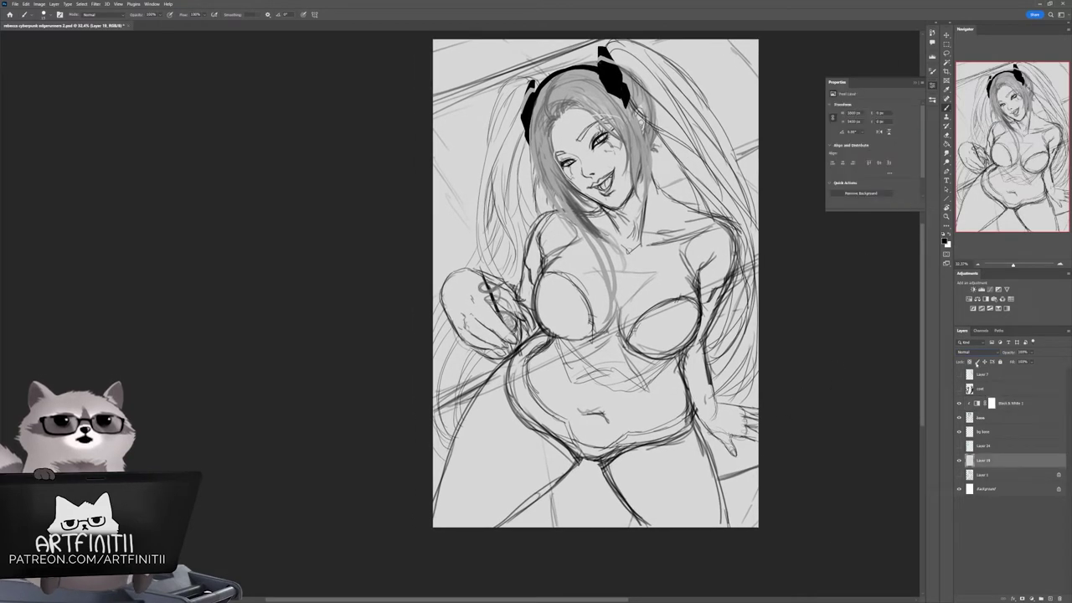
{"action": "left_click", "coordinate": [960, 461]}
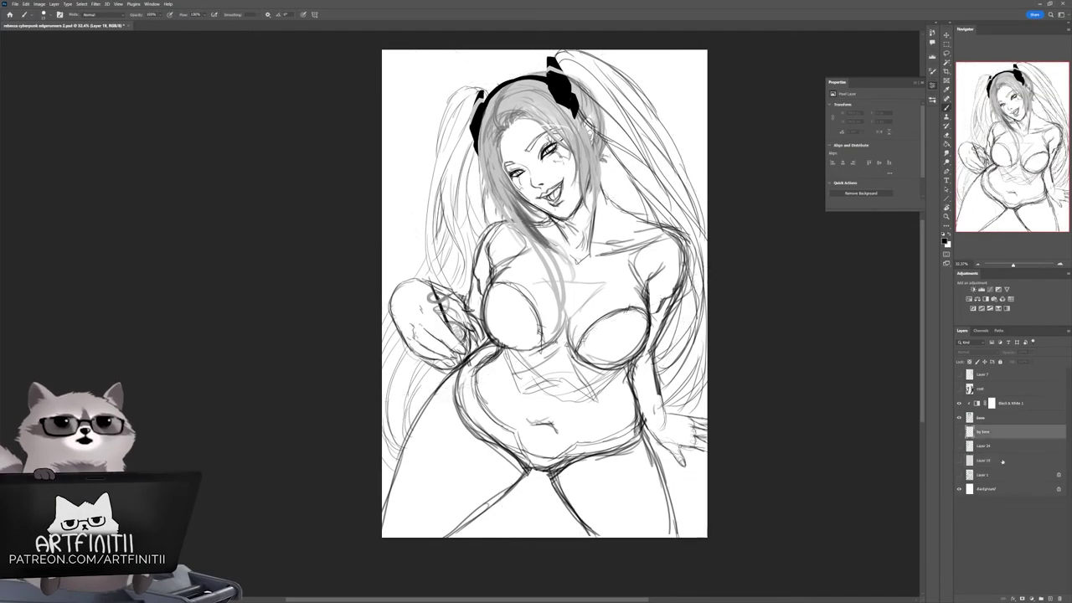
Step: Lasso a narrow selection along the grey hair strand
{"action": "scroll", "coordinate": [545, 251], "scroll_direction": "up", "scroll_amount": 3}
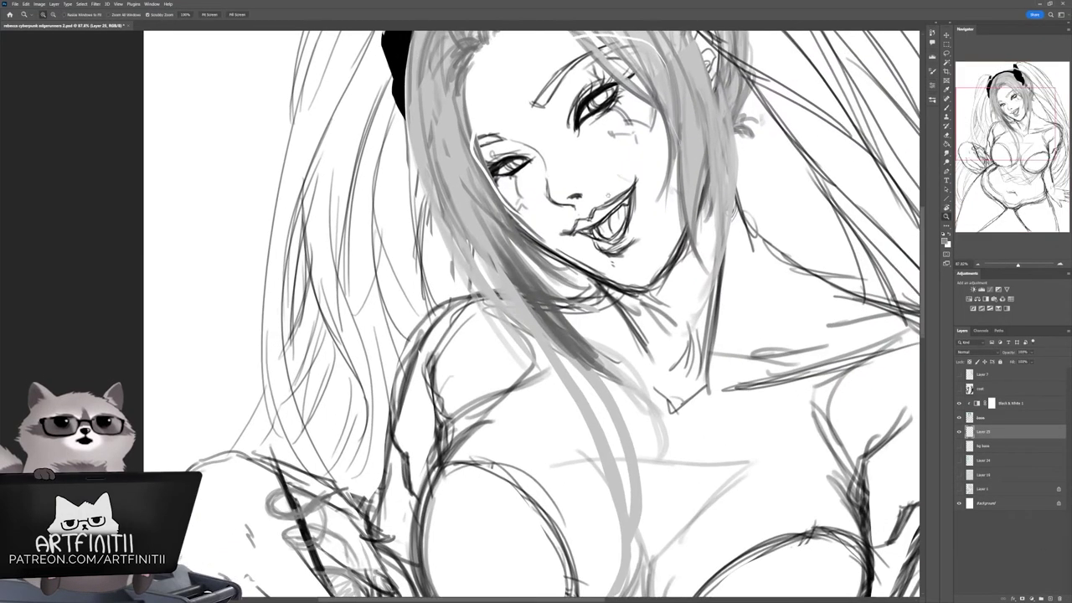
{"action": "key", "text": "l"}
{"action": "mouse_move", "coordinate": [512, 484]}
{"action": "left_mouse_down"}
{"action": "mouse_move", "coordinate": [547, 482]}
{"action": "mouse_move", "coordinate": [572, 519]}
{"action": "mouse_move", "coordinate": [444, 230]}
{"action": "mouse_move", "coordinate": [460, 302]}
{"action": "mouse_move", "coordinate": [482, 440]}
{"action": "left_mouse_up"}
{"action": "mouse_move", "coordinate": [360, 92]}
{"action": "left_mouse_down"}
{"action": "mouse_move", "coordinate": [436, 209]}
{"action": "mouse_move", "coordinate": [492, 373]}
{"action": "mouse_move", "coordinate": [368, 109]}
{"action": "left_mouse_up"}
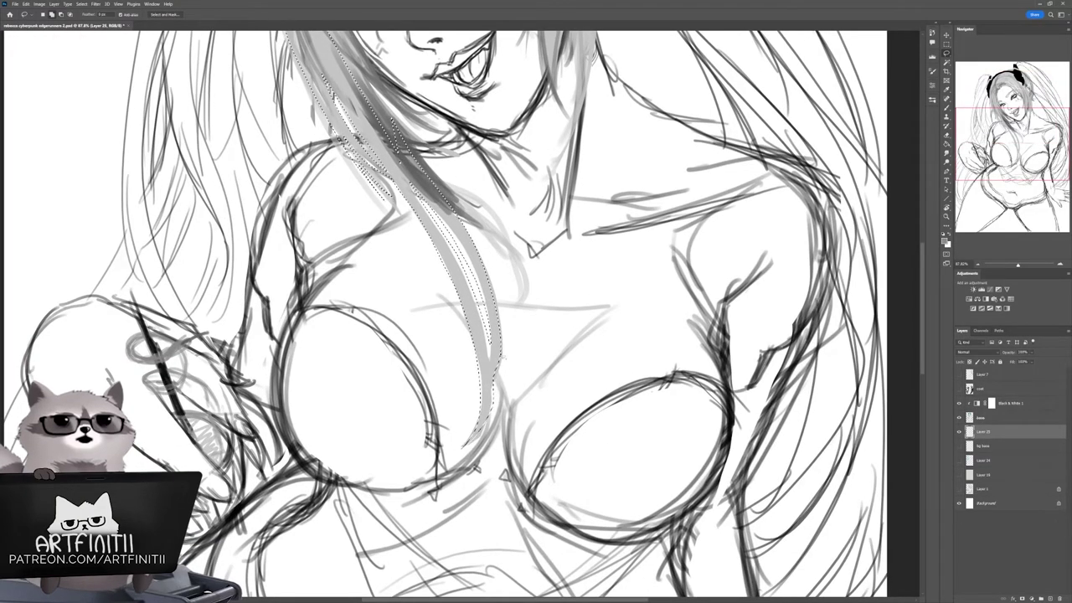
{"action": "scroll", "coordinate": [461, 314], "scroll_direction": "up", "scroll_amount": 3}
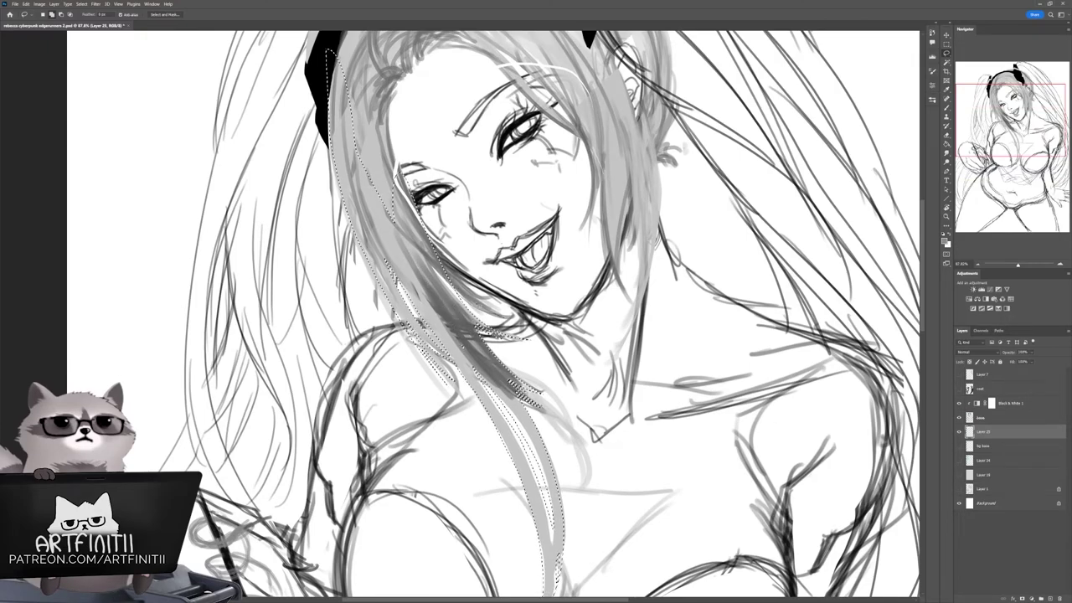
{"action": "scroll", "coordinate": [503, 314], "scroll_direction": "up", "scroll_amount": 2}
{"action": "scroll", "coordinate": [502, 314], "scroll_direction": "left", "scroll_amount": 3}
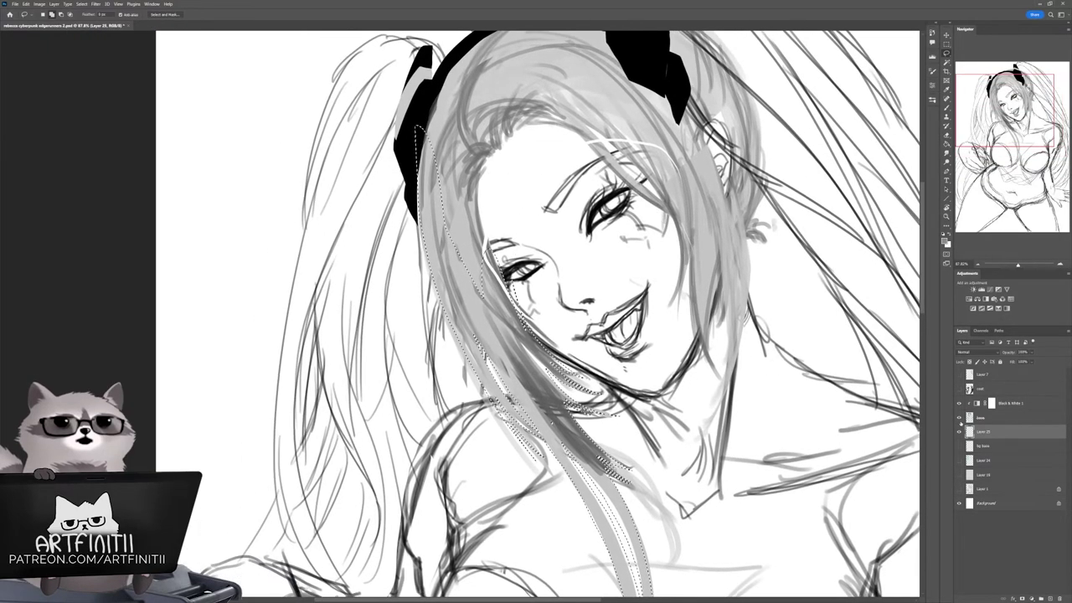
Step: Fade the sketch to pale grey with opacity key 5 and lasso the full hair, head top and long strand
{"action": "key", "text": "5"}
{"action": "scroll", "coordinate": [772, 433], "scroll_direction": "right", "scroll_amount": 2}
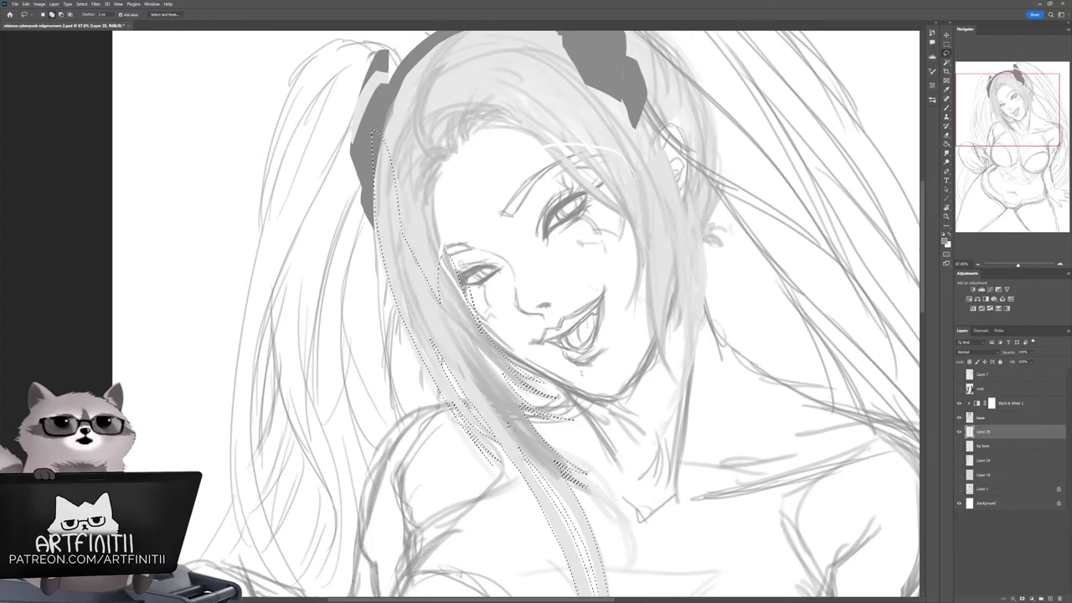
{"action": "left_click_drag", "start_coordinate": [379, 136], "coordinate": [435, 272]}
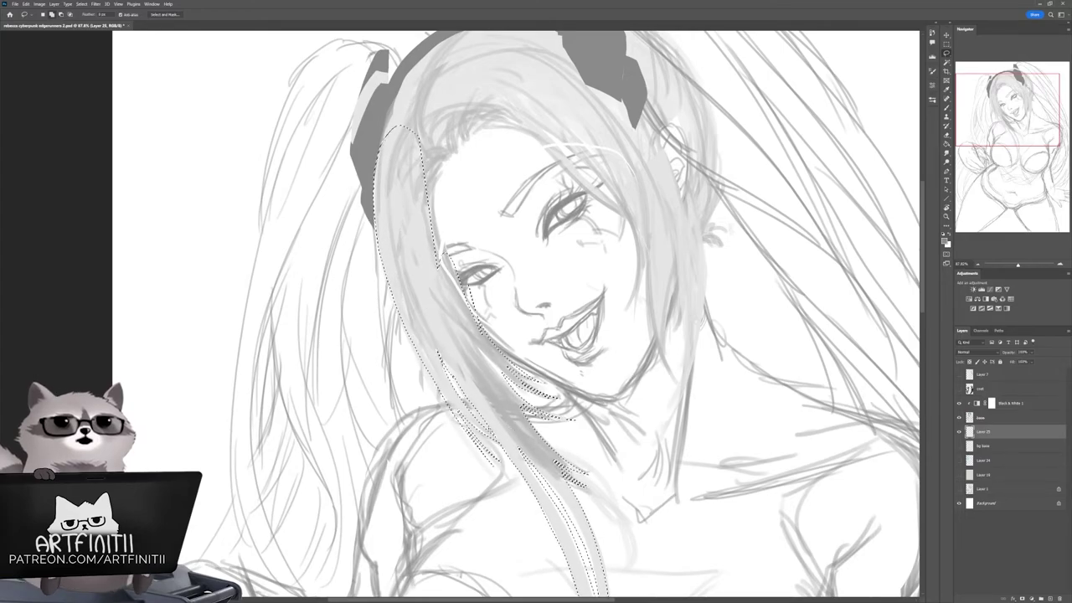
{"action": "scroll", "coordinate": [670, 167], "scroll_direction": "right", "scroll_amount": 2}
{"action": "mouse_move", "coordinate": [670, 108]}
{"action": "left_mouse_down"}
{"action": "mouse_move", "coordinate": [649, 377]}
{"action": "mouse_move", "coordinate": [622, 481]}
{"action": "mouse_move", "coordinate": [373, 177]}
{"action": "left_mouse_up"}
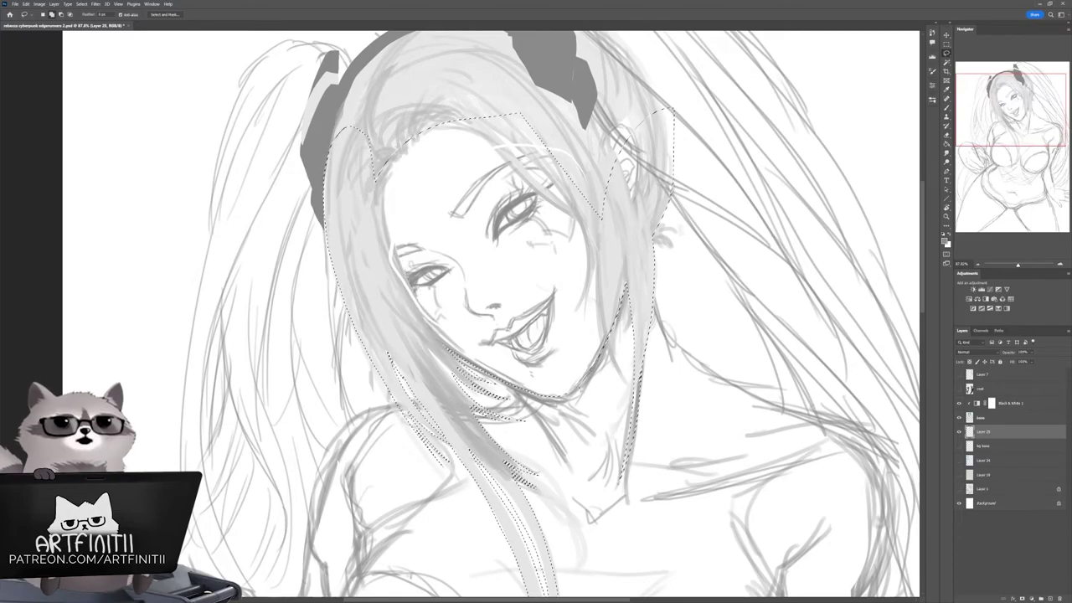
{"action": "mouse_move", "coordinate": [660, 90]}
{"action": "left_mouse_down"}
{"action": "mouse_move", "coordinate": [644, 220]}
{"action": "mouse_move", "coordinate": [649, 373]}
{"action": "left_mouse_up"}
{"action": "mouse_move", "coordinate": [311, 322]}
{"action": "left_mouse_down"}
{"action": "mouse_move", "coordinate": [496, 140]}
{"action": "mouse_move", "coordinate": [638, 221]}
{"action": "mouse_move", "coordinate": [651, 305]}
{"action": "left_mouse_up"}
{"action": "mouse_move", "coordinate": [586, 591]}
{"action": "left_mouse_down"}
{"action": "mouse_move", "coordinate": [624, 390]}
{"action": "mouse_move", "coordinate": [624, 588]}
{"action": "mouse_move", "coordinate": [586, 360]}
{"action": "mouse_move", "coordinate": [603, 335]}
{"action": "mouse_move", "coordinate": [543, 381]}
{"action": "mouse_move", "coordinate": [519, 478]}
{"action": "left_mouse_up"}
Step: Fill the hair selection with flat pink and deselect
{"action": "left_click", "coordinate": [946, 240]}
{"action": "key", "text": "Return"}
{"action": "key", "text": "alt+BackSpace"}
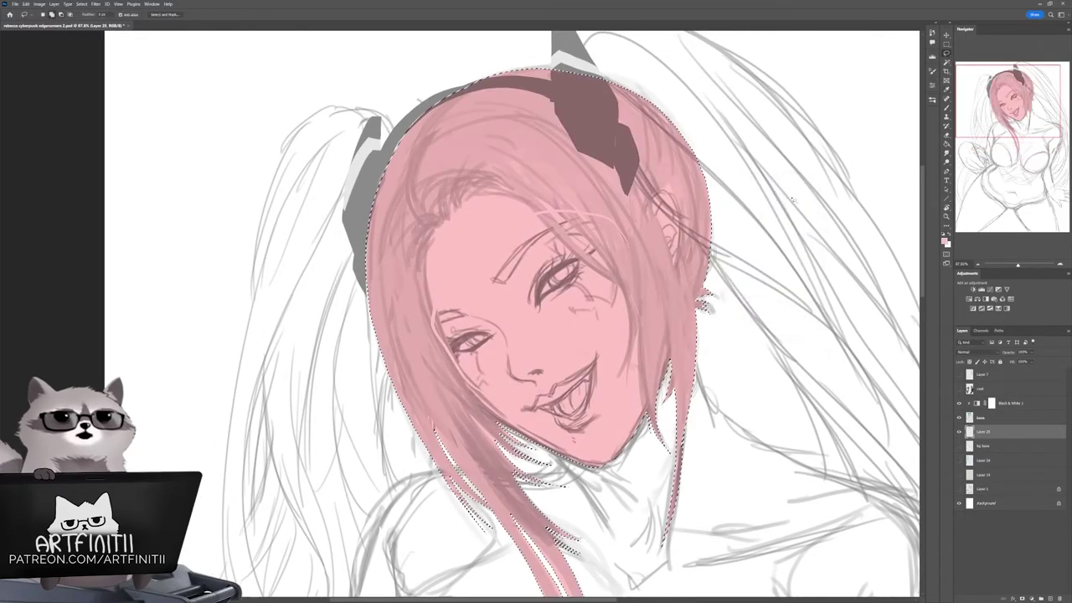
{"action": "key", "text": "ctrl+d"}
{"action": "key", "text": "z"}
{"action": "left_click_drag", "start_coordinate": [662, 92], "coordinate": [587, 93]}
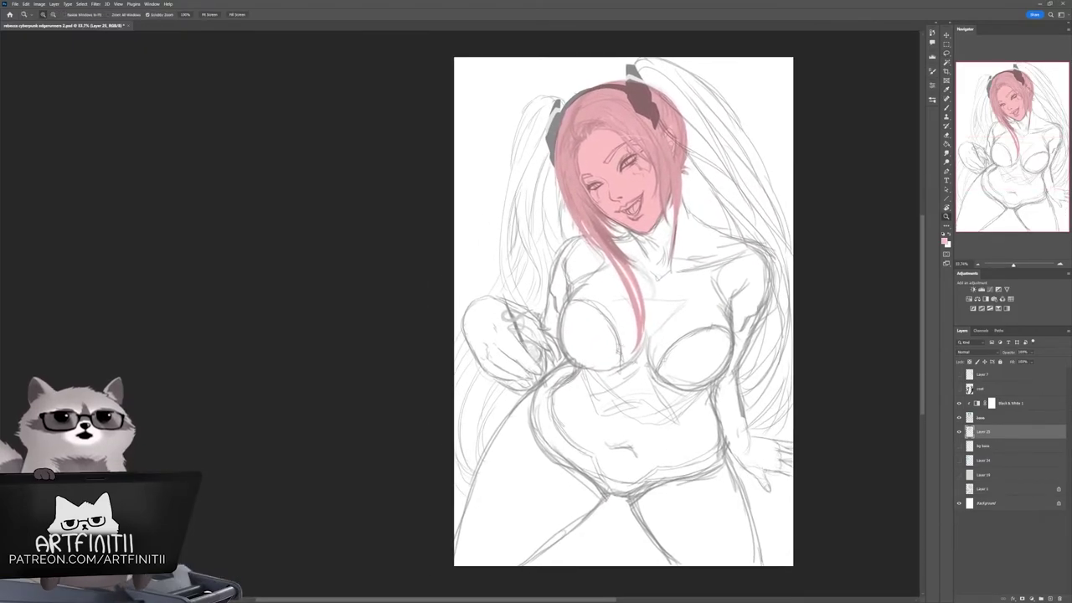
{"action": "left_click_drag", "start_coordinate": [628, 48], "coordinate": [712, 49]}
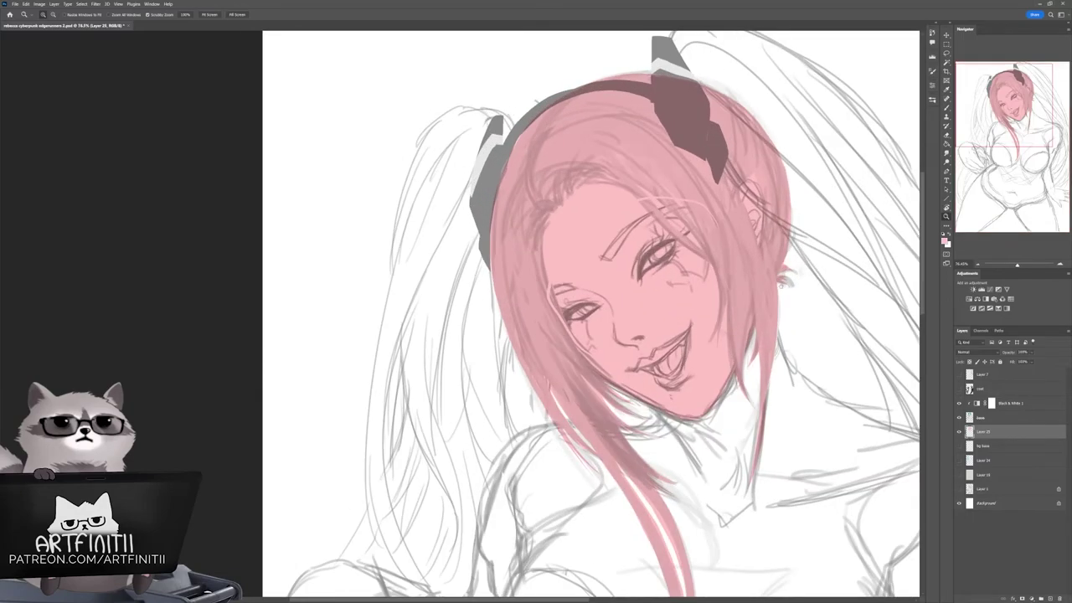
Step: Add a new empty layer and zoom out to view the whole figure
{"action": "key", "text": "l"}
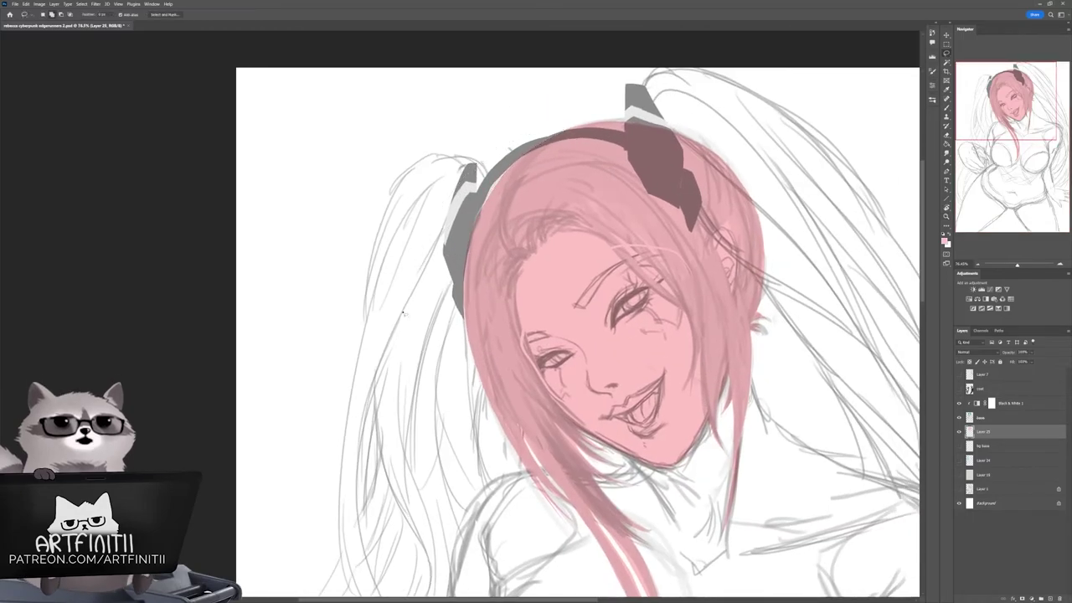
{"action": "key", "text": "ctrl+shift+alt+n"}
{"action": "key", "text": "z"}
{"action": "left_click_drag", "start_coordinate": [712, 419], "coordinate": [666, 420]}
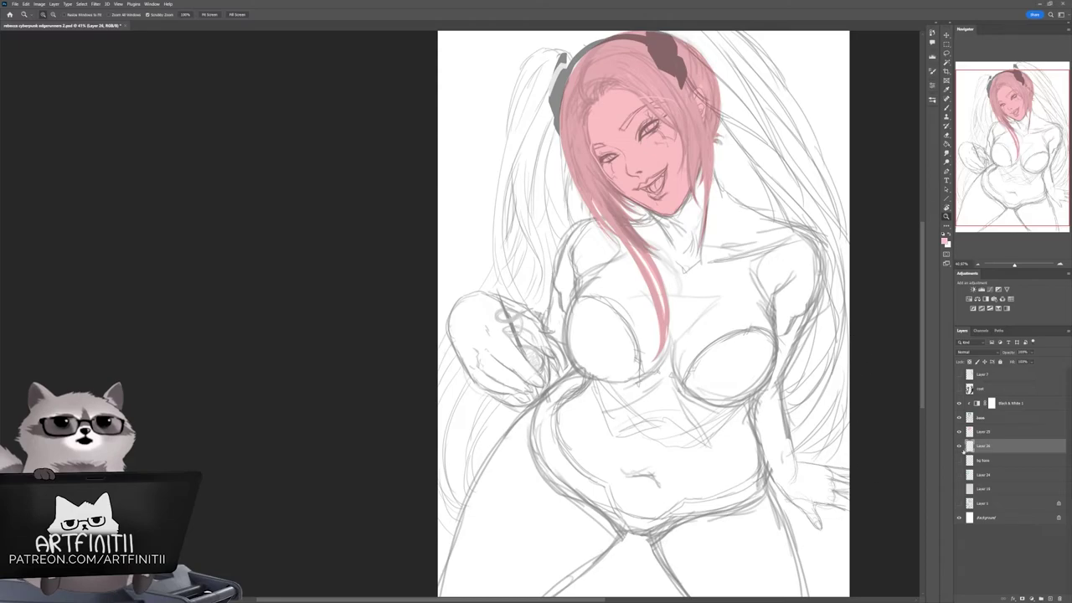
Step: Lasso the body outline on Layer 26, from the neck down along the left and bottom edges
{"action": "left_click_drag", "start_coordinate": [586, 268], "coordinate": [662, 268]}
{"action": "key", "text": "l"}
{"action": "left_click_drag", "start_coordinate": [549, 268], "coordinate": [640, 247]}
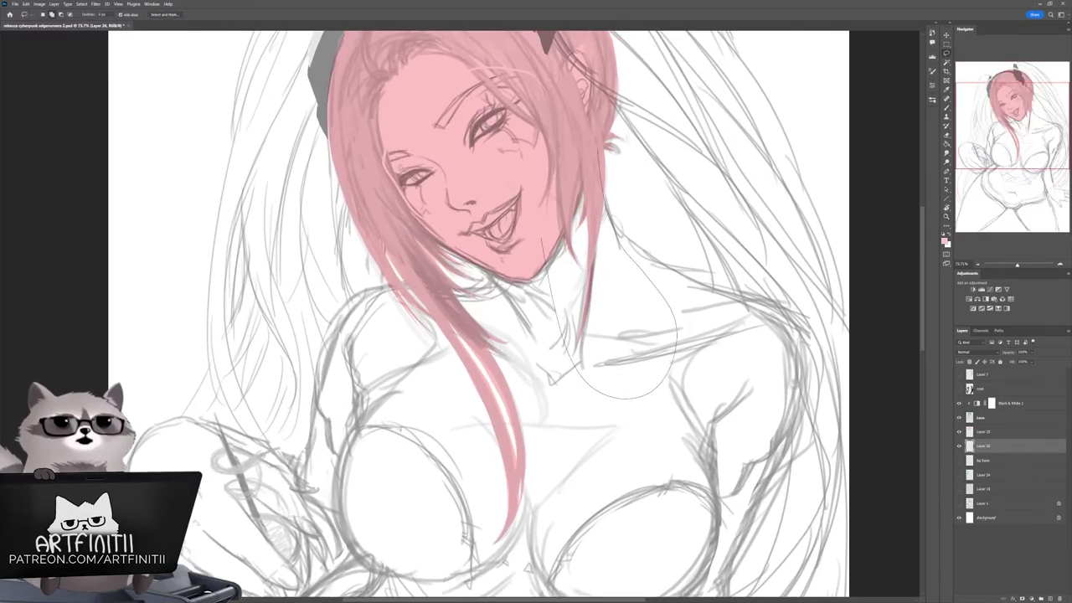
{"action": "mouse_move", "coordinate": [620, 398]}
{"action": "left_mouse_down"}
{"action": "mouse_move", "coordinate": [478, 251]}
{"action": "mouse_move", "coordinate": [351, 394]}
{"action": "mouse_move", "coordinate": [319, 469]}
{"action": "mouse_move", "coordinate": [381, 415]}
{"action": "mouse_move", "coordinate": [511, 186]}
{"action": "mouse_move", "coordinate": [553, 8]}
{"action": "mouse_move", "coordinate": [520, 152]}
{"action": "mouse_move", "coordinate": [539, 168]}
{"action": "mouse_move", "coordinate": [587, 352]}
{"action": "mouse_move", "coordinate": [536, 284]}
{"action": "mouse_move", "coordinate": [553, 197]}
{"action": "mouse_move", "coordinate": [524, 179]}
{"action": "mouse_move", "coordinate": [795, 57]}
{"action": "left_mouse_up"}
{"action": "mouse_move", "coordinate": [620, 503]}
{"action": "left_mouse_down"}
{"action": "mouse_move", "coordinate": [606, 452]}
{"action": "mouse_move", "coordinate": [191, 516]}
{"action": "mouse_move", "coordinate": [494, 323]}
{"action": "mouse_move", "coordinate": [536, 376]}
{"action": "mouse_move", "coordinate": [486, 369]}
{"action": "mouse_move", "coordinate": [631, 529]}
{"action": "mouse_move", "coordinate": [562, 415]}
{"action": "left_mouse_up"}
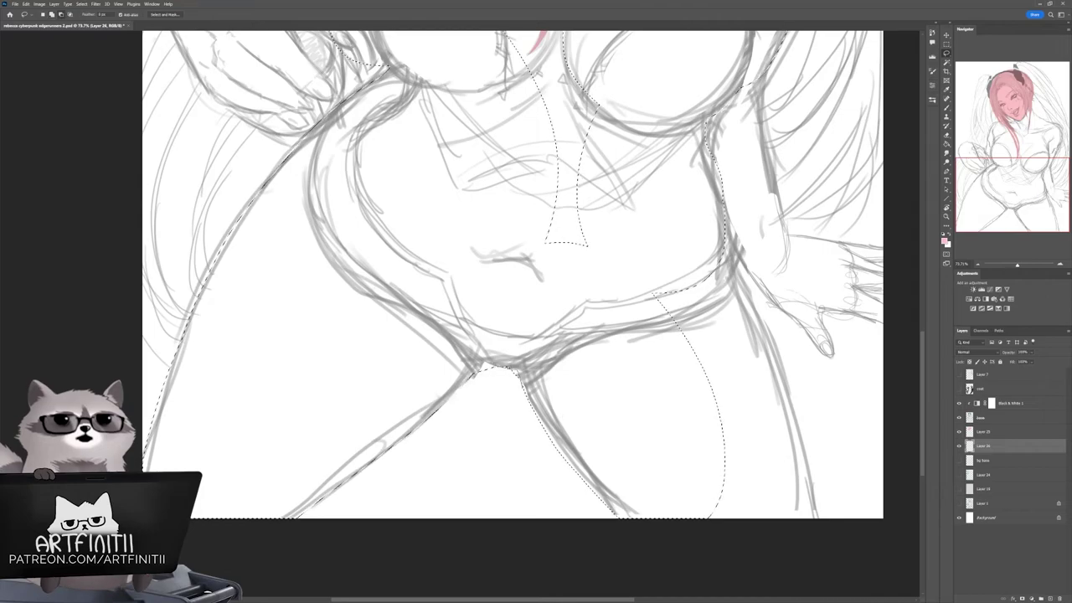
{"action": "scroll", "coordinate": [513, 275], "scroll_direction": "down", "scroll_amount": 3}
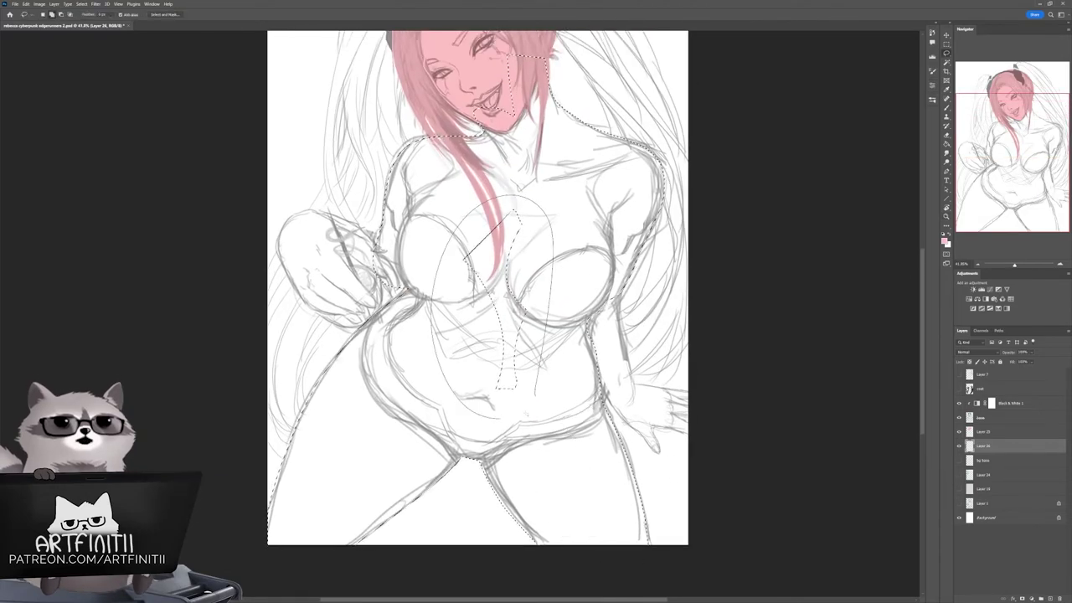
{"action": "mouse_move", "coordinate": [477, 284]}
{"action": "left_mouse_down"}
{"action": "mouse_move", "coordinate": [569, 335]}
{"action": "mouse_move", "coordinate": [545, 352]}
{"action": "mouse_move", "coordinate": [571, 369]}
{"action": "mouse_move", "coordinate": [617, 349]}
{"action": "left_mouse_up"}
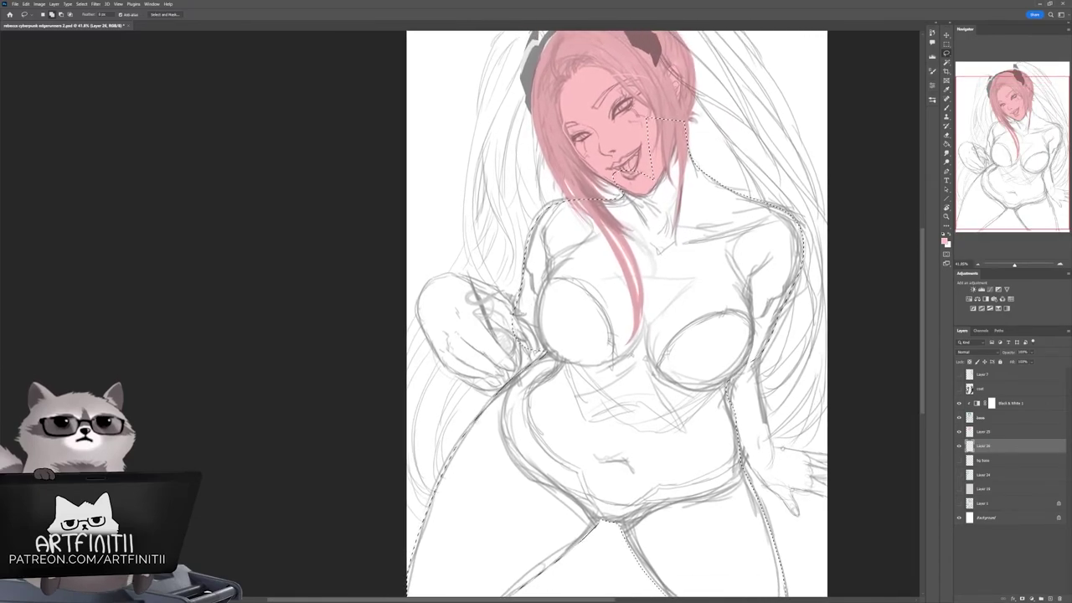
Step: Fill the body selection with flat mid grey and deselect
{"action": "left_click", "coordinate": [944, 241]}
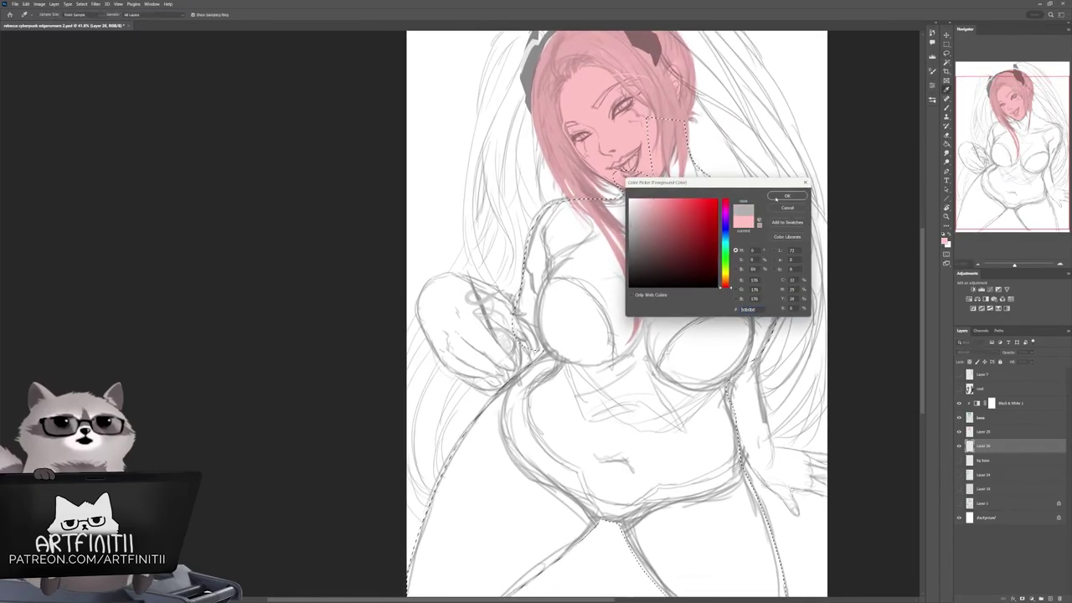
{"action": "key", "text": "Return"}
{"action": "key", "text": "alt+BackSpace"}
{"action": "key", "text": "ctrl+d"}
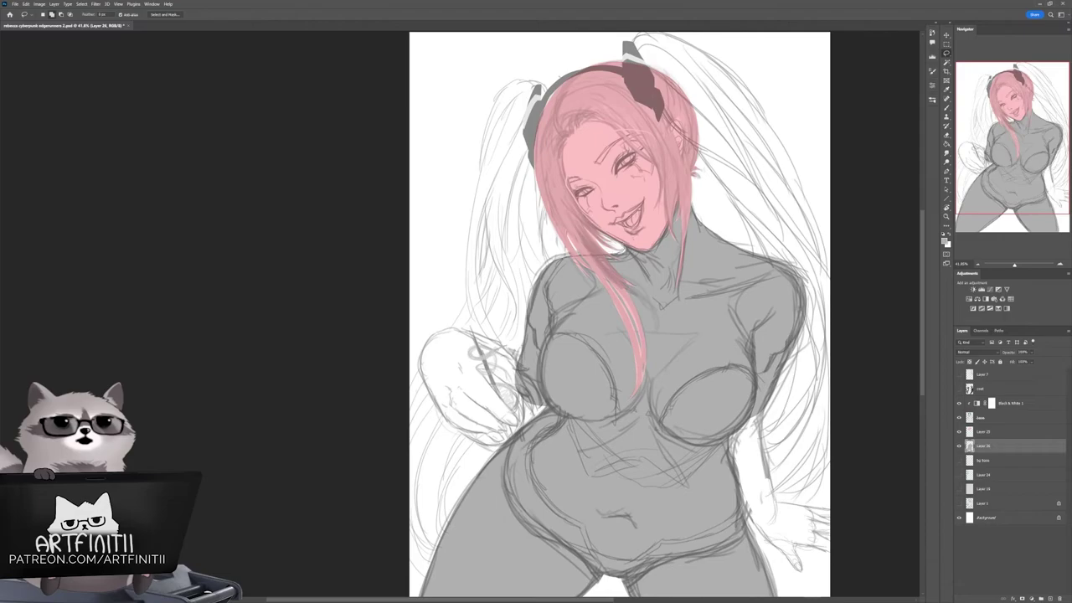
{"action": "key", "text": "ctrl+d"}
Step: Add a new empty layer, Layer 27, beneath the body fill
{"action": "key", "text": "ctrl+shift+d"}
{"action": "key", "text": "b"}
{"action": "scroll", "coordinate": [620, 314], "scroll_direction": "down", "scroll_amount": 5}
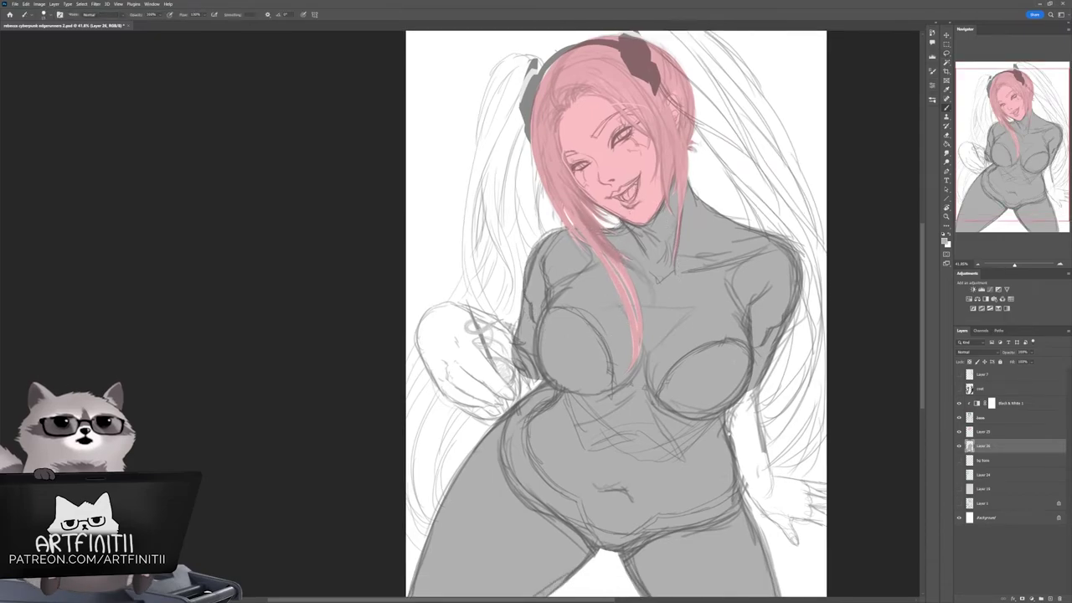
{"action": "key", "text": "ctrl+shift+alt+n"}
{"action": "scroll", "coordinate": [402, 314], "scroll_direction": "up", "scroll_amount": 3}
Step: Lasso the raised fist and arm on a tilted canvas and fill it dark grey
{"action": "scroll", "coordinate": [402, 314], "scroll_direction": "right", "scroll_amount": 3}
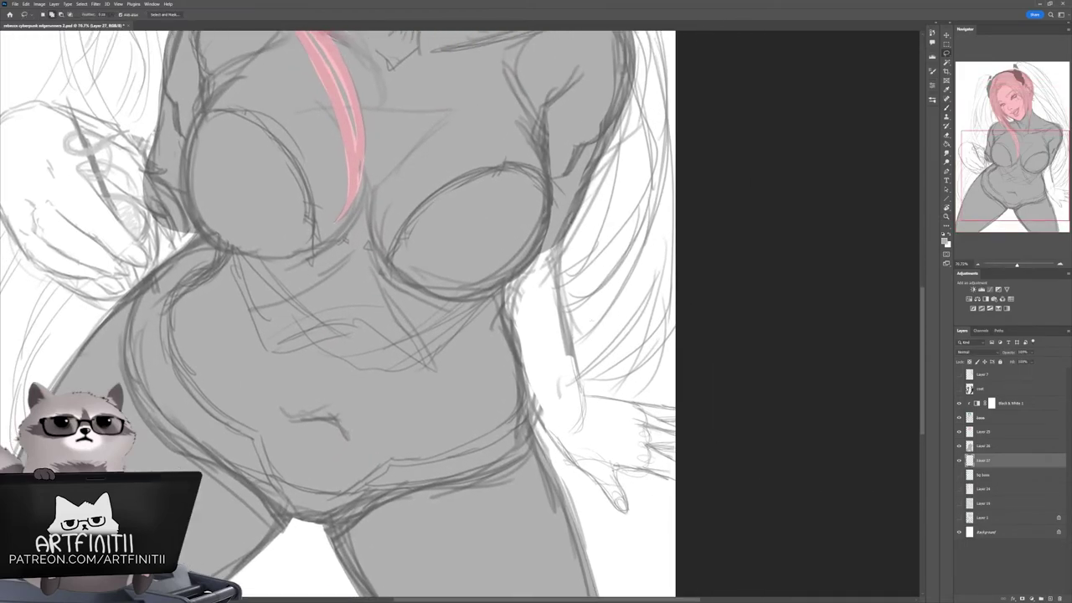
{"action": "key", "text": "r"}
{"action": "left_click_drag", "start_coordinate": [692, 394], "coordinate": [563, 533]}
{"action": "scroll", "coordinate": [564, 533], "scroll_direction": "up", "scroll_amount": 3}
{"action": "key", "text": "l"}
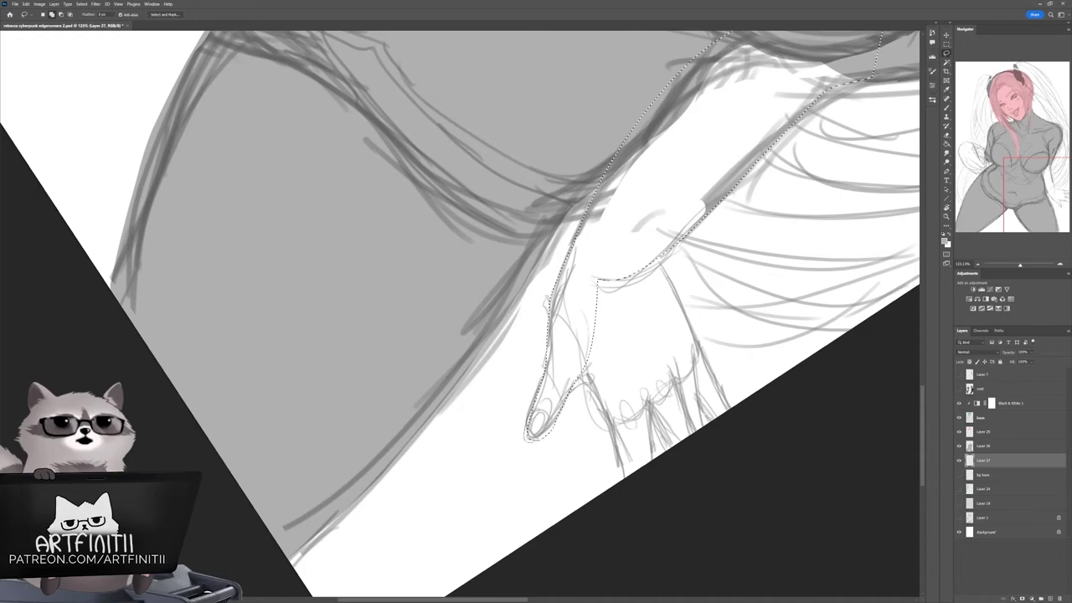
{"action": "left_click_drag", "start_coordinate": [598, 345], "coordinate": [587, 379]}
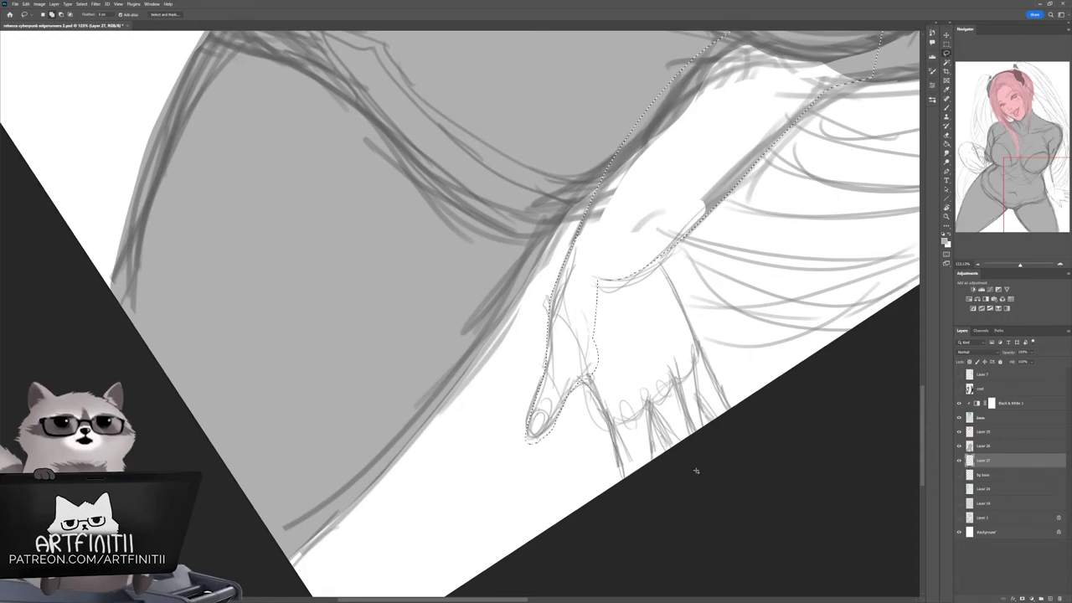
{"action": "left_click_drag", "start_coordinate": [624, 310], "coordinate": [699, 423]}
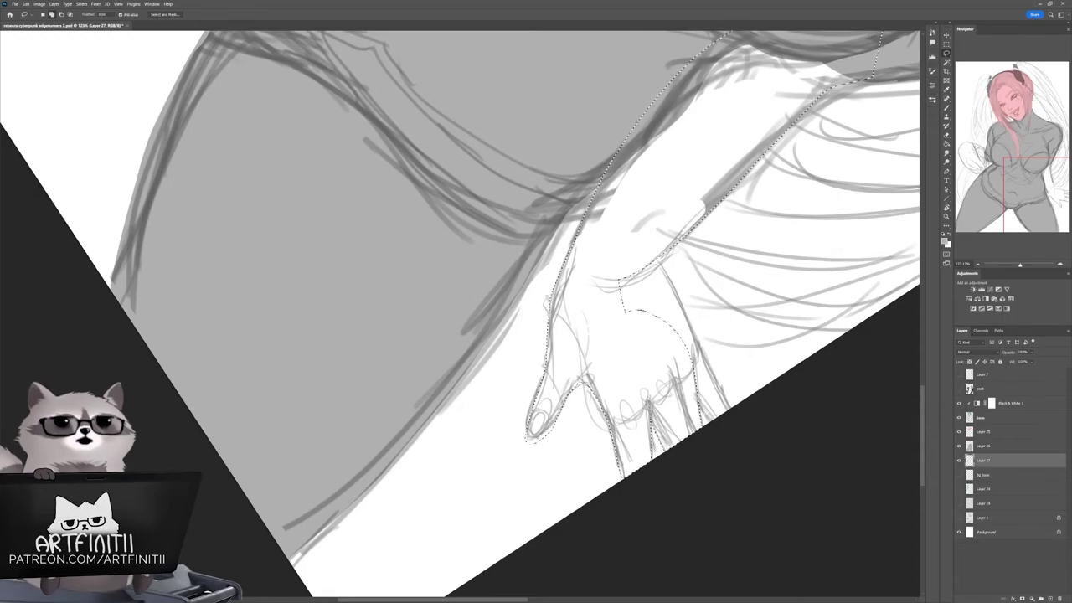
{"action": "key", "text": "r"}
{"action": "key", "text": "Escape"}
{"action": "key", "text": "ctrl+0"}
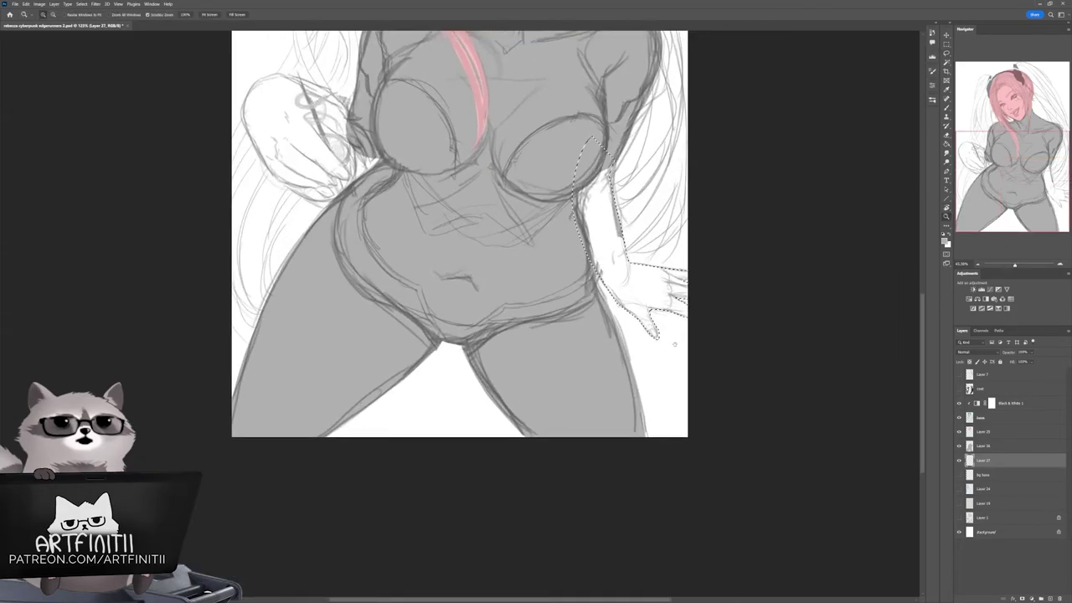
{"action": "key", "text": "Return"}
{"action": "key", "text": "alt+BackSpace"}
{"action": "key", "text": "ctrl+d"}
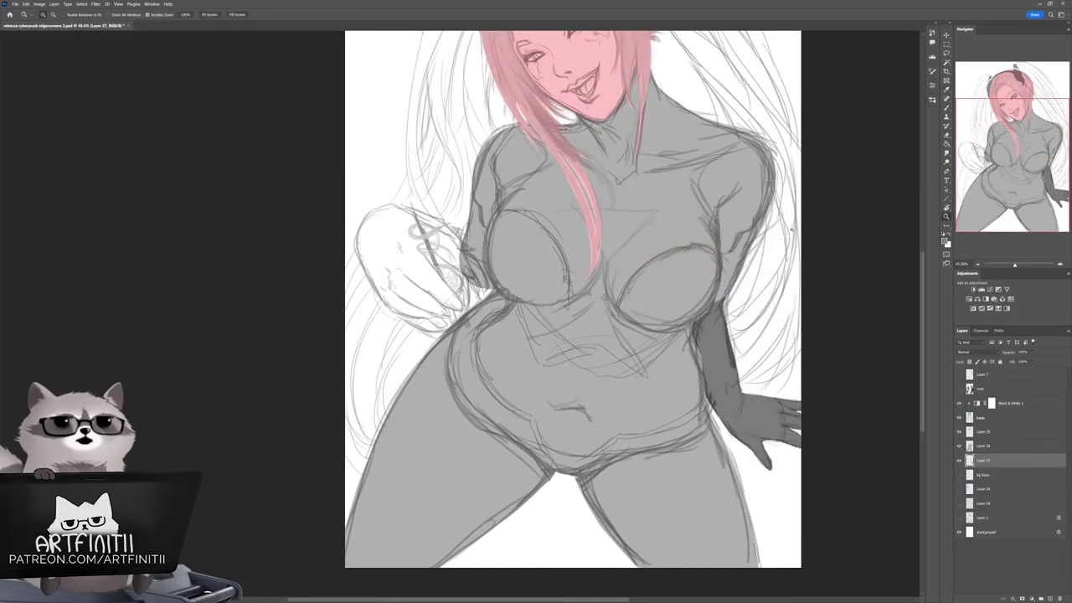
Step: On Layer 26, select the other hand and fill it with a darker grey
{"action": "left_click_drag", "start_coordinate": [560, 344], "coordinate": [732, 394]}
{"action": "key", "text": "l"}
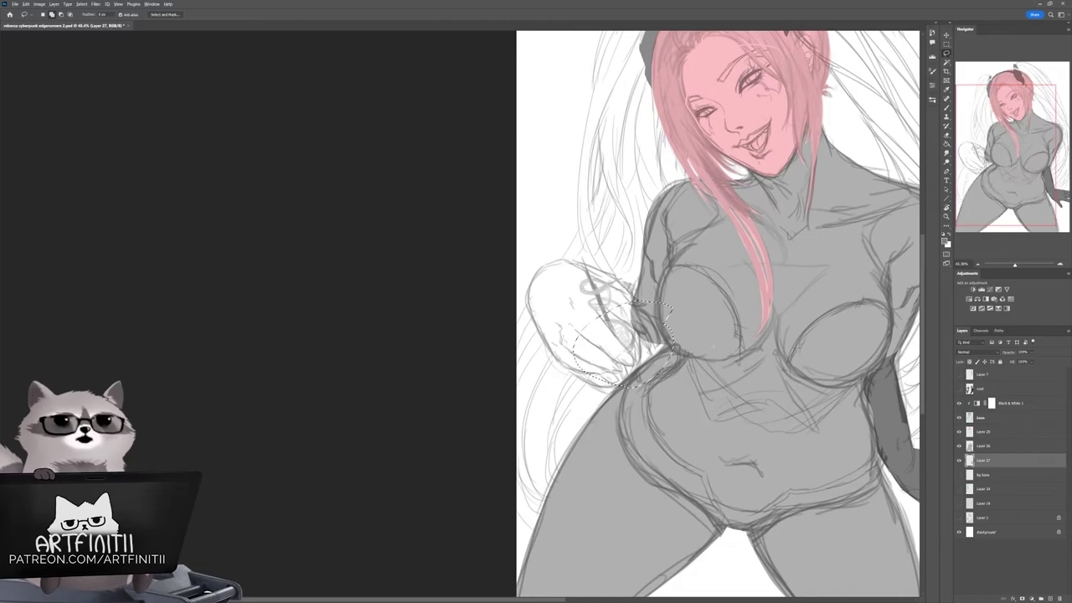
{"action": "key", "text": "alt+BackSpace"}
{"action": "left_click", "coordinate": [981, 449]}
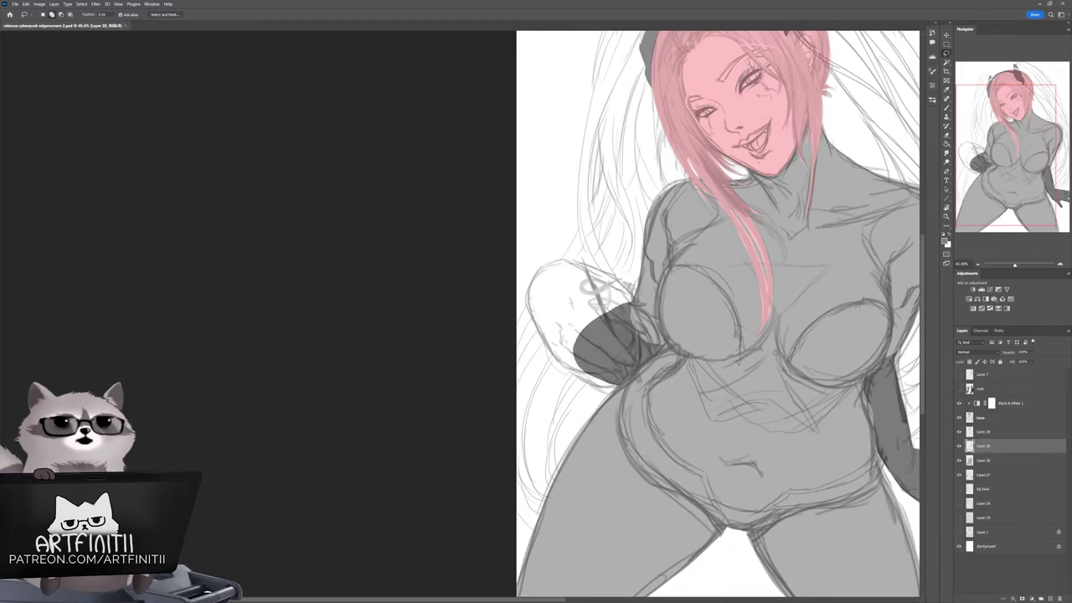
{"action": "scroll", "coordinate": [597, 321], "scroll_direction": "up", "scroll_amount": 3}
{"action": "key", "text": "r"}
{"action": "left_click_drag", "start_coordinate": [727, 459], "coordinate": [636, 368]}
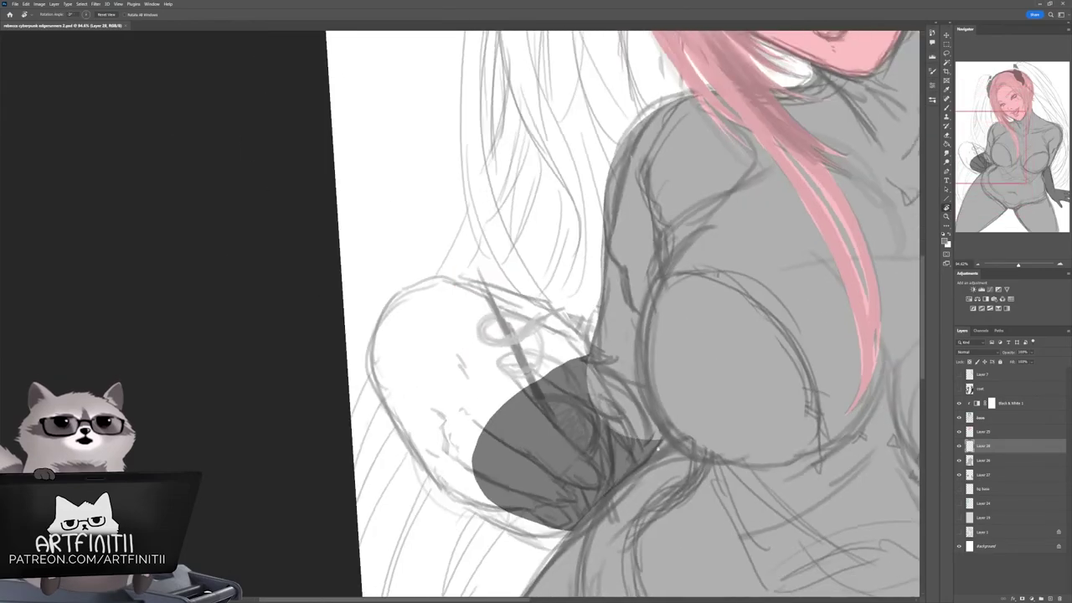
{"action": "key", "text": "z"}
{"action": "scroll", "coordinate": [622, 362], "scroll_direction": "up", "scroll_amount": 2}
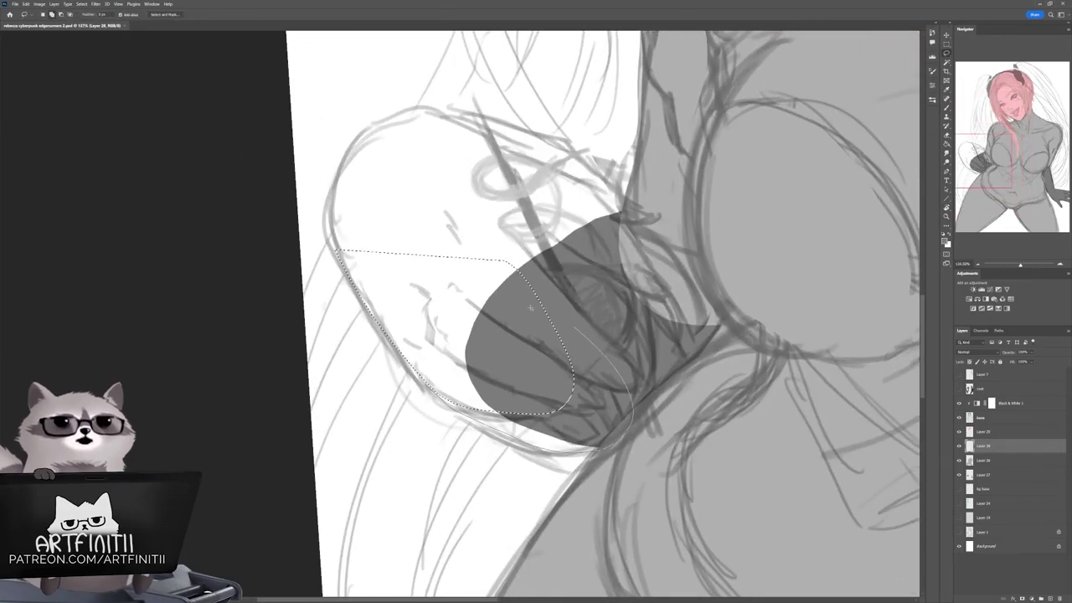
{"action": "mouse_move", "coordinate": [335, 250]}
{"action": "left_mouse_down"}
{"action": "mouse_move", "coordinate": [620, 418]}
{"action": "mouse_move", "coordinate": [645, 285]}
{"action": "mouse_move", "coordinate": [466, 257]}
{"action": "left_mouse_up"}
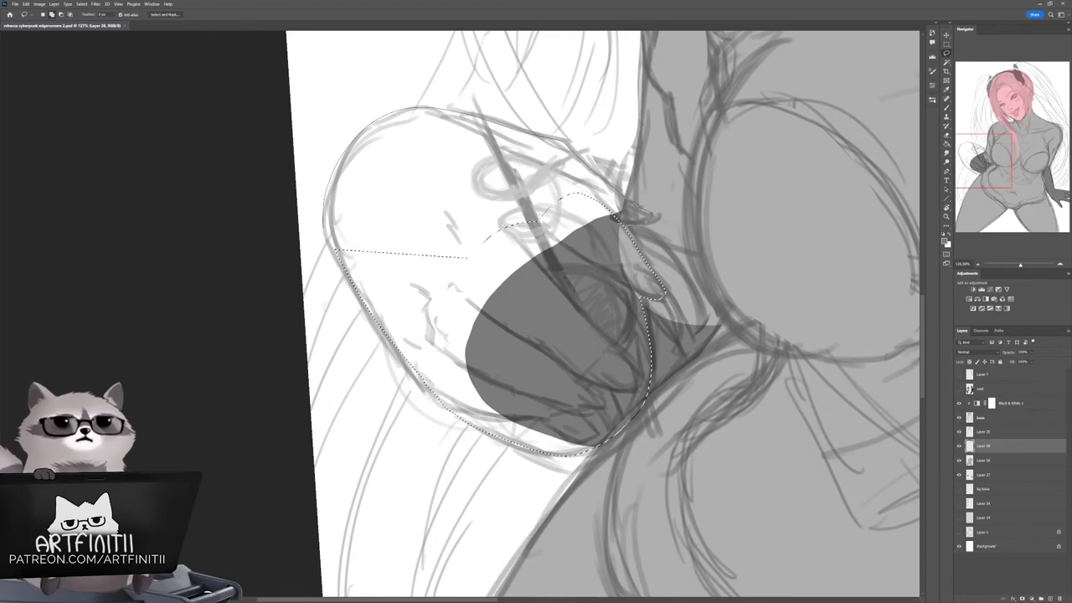
{"action": "left_click_drag", "start_coordinate": [339, 245], "coordinate": [637, 216]}
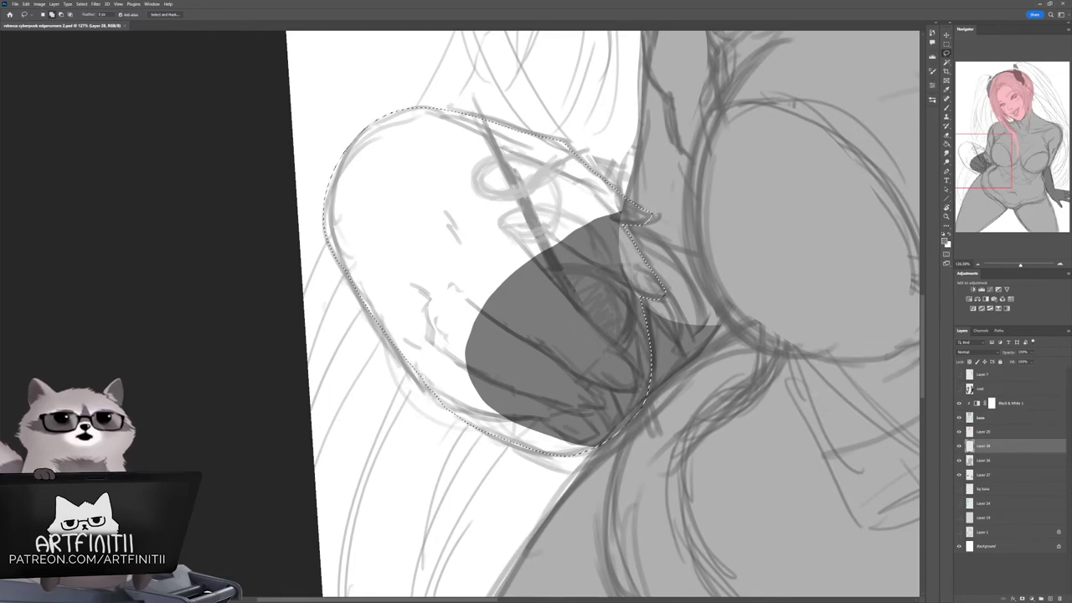
{"action": "key", "text": "Return"}
{"action": "key", "text": "alt+BackSpace"}
{"action": "key", "text": "z"}
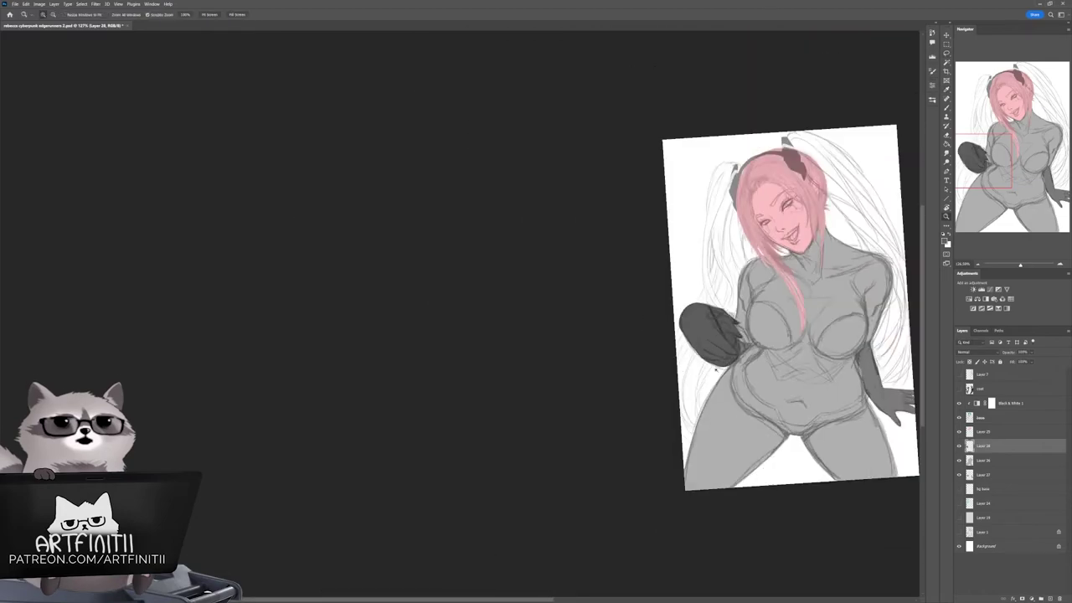
{"action": "left_click_drag", "start_coordinate": [715, 370], "coordinate": [648, 214]}
Step: Zoom out to the whole figure and step the active layer down to bg base
{"action": "key", "text": "alt+bracketleft"}
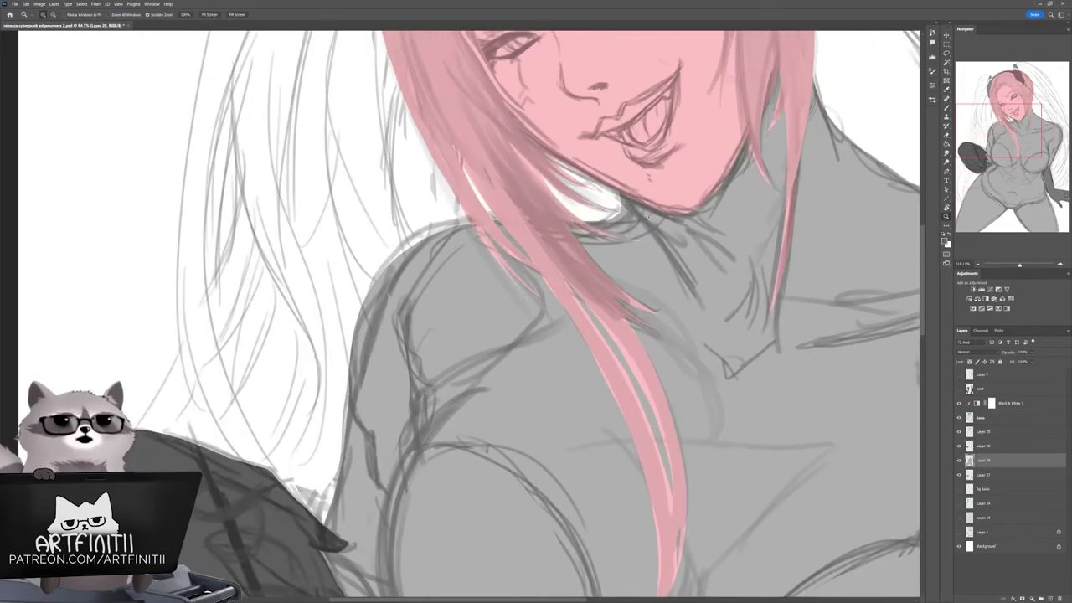
{"action": "key", "text": "l"}
{"action": "key", "text": "z"}
{"action": "key", "text": "ctrl+minus"}
{"action": "key", "text": "ctrl+minus"}
{"action": "key", "text": "ctrl+minus"}
{"action": "key", "text": "ctrl+minus"}
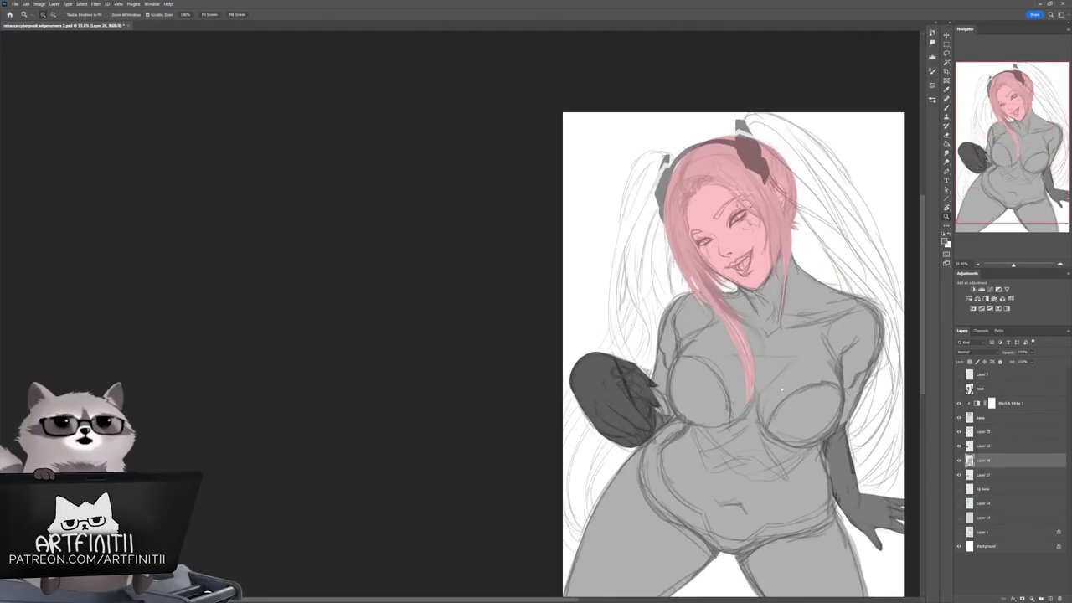
{"action": "left_click_drag", "start_coordinate": [913, 480], "coordinate": [885, 490]}
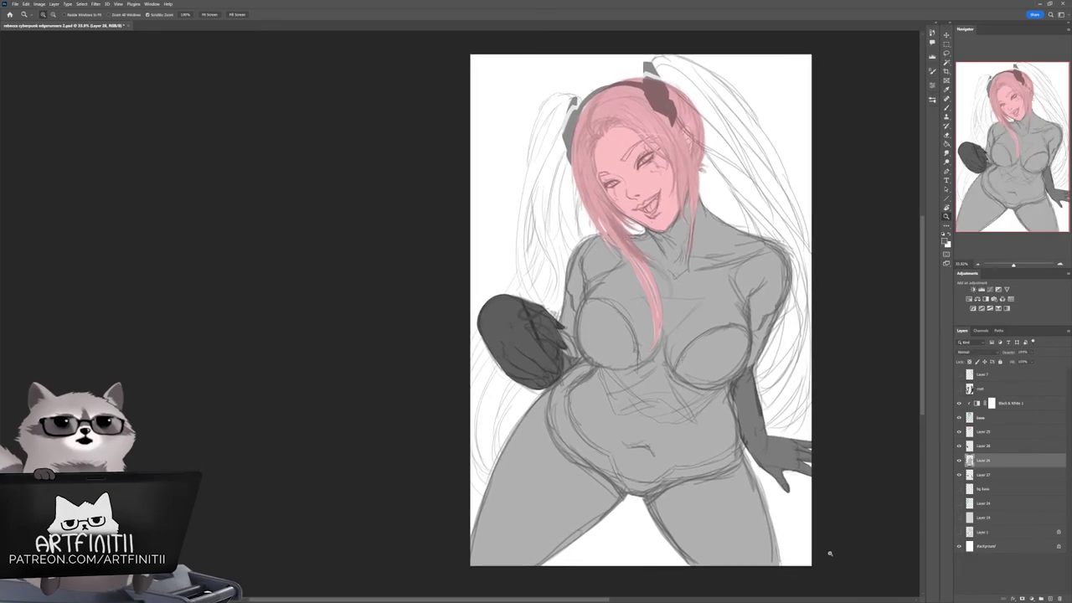
{"action": "key", "text": "alt+bracketleft"}
{"action": "key", "text": "alt+bracketleft"}
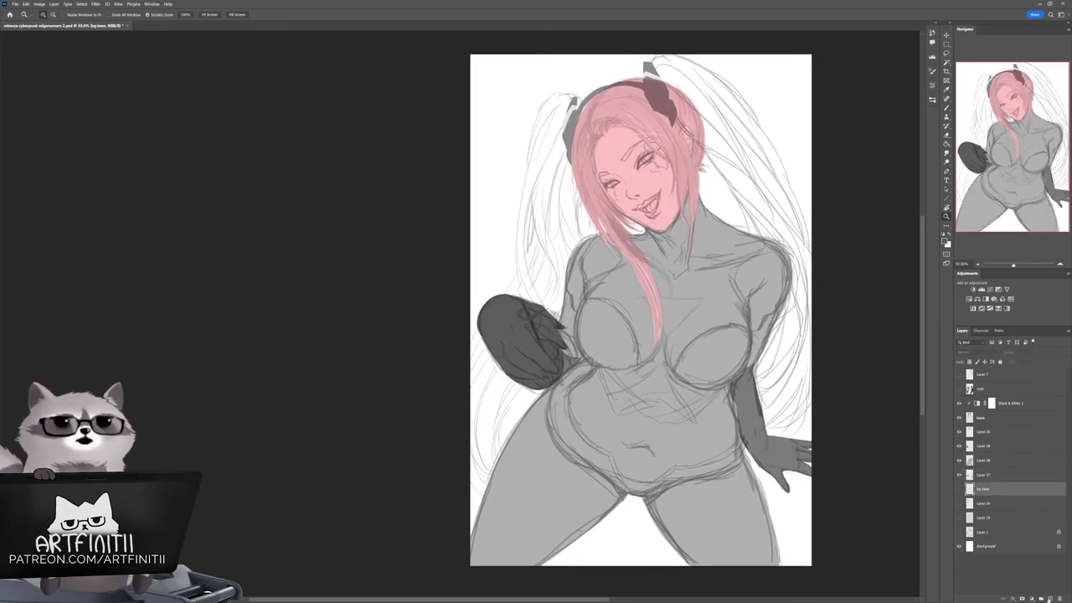
Step: Lasso the left ponytail and fill it with dark grey
{"action": "key", "text": "ctrl+plus"}
{"action": "key", "text": "l"}
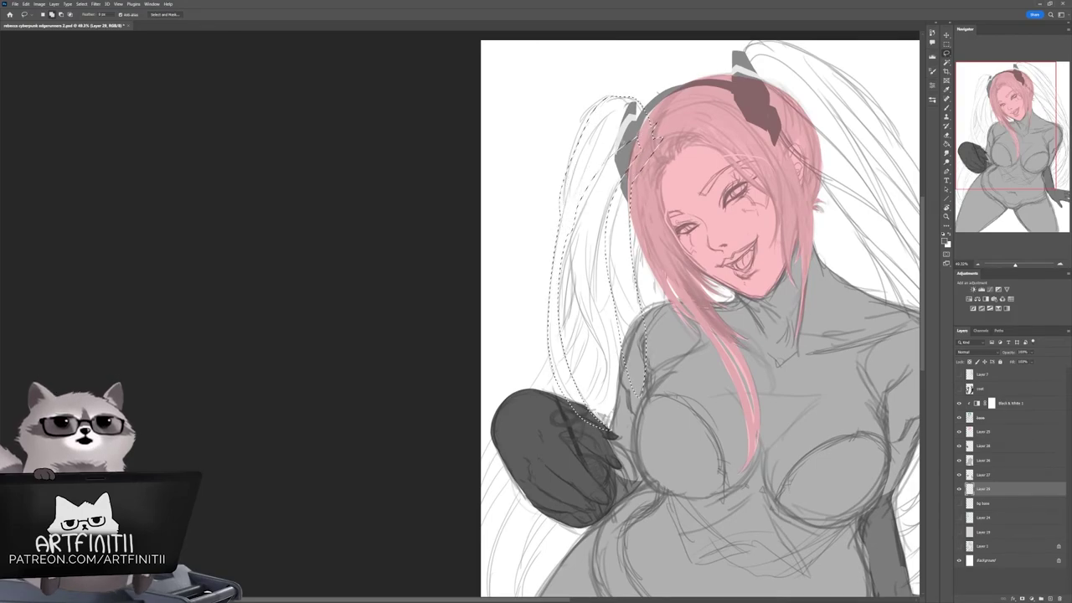
{"action": "scroll", "coordinate": [701, 314], "scroll_direction": "down", "scroll_amount": 2}
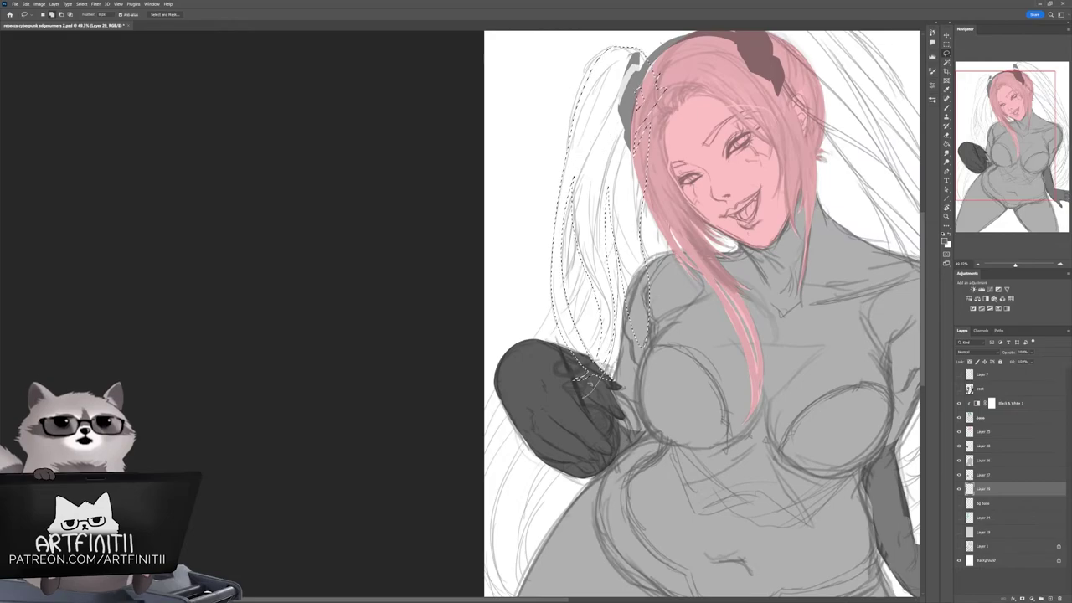
{"action": "left_click_drag", "start_coordinate": [586, 379], "coordinate": [635, 270]}
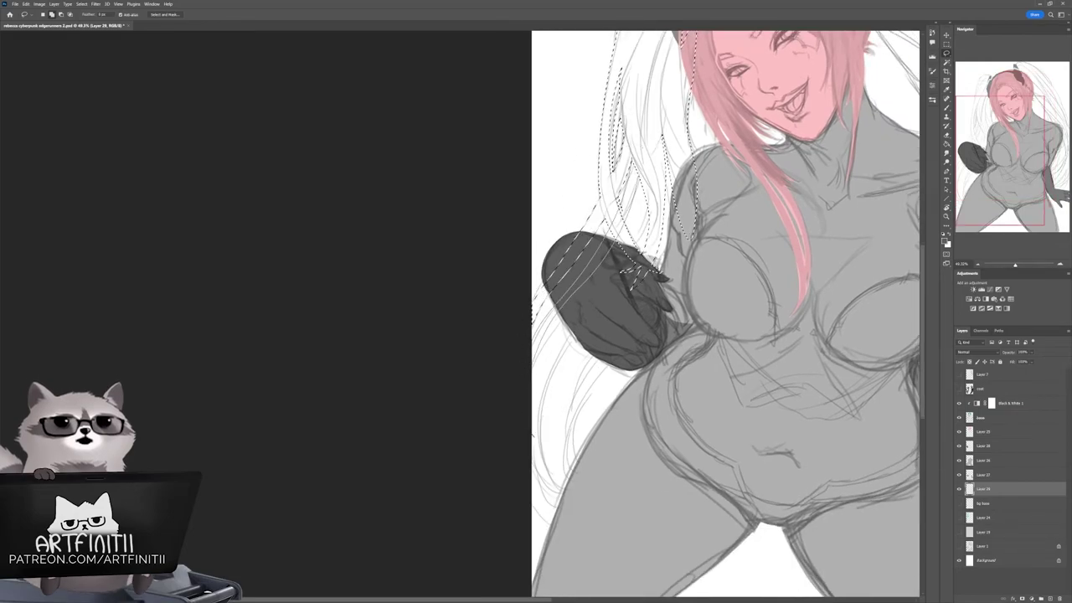
{"action": "left_click_drag", "start_coordinate": [726, 314], "coordinate": [769, 318]}
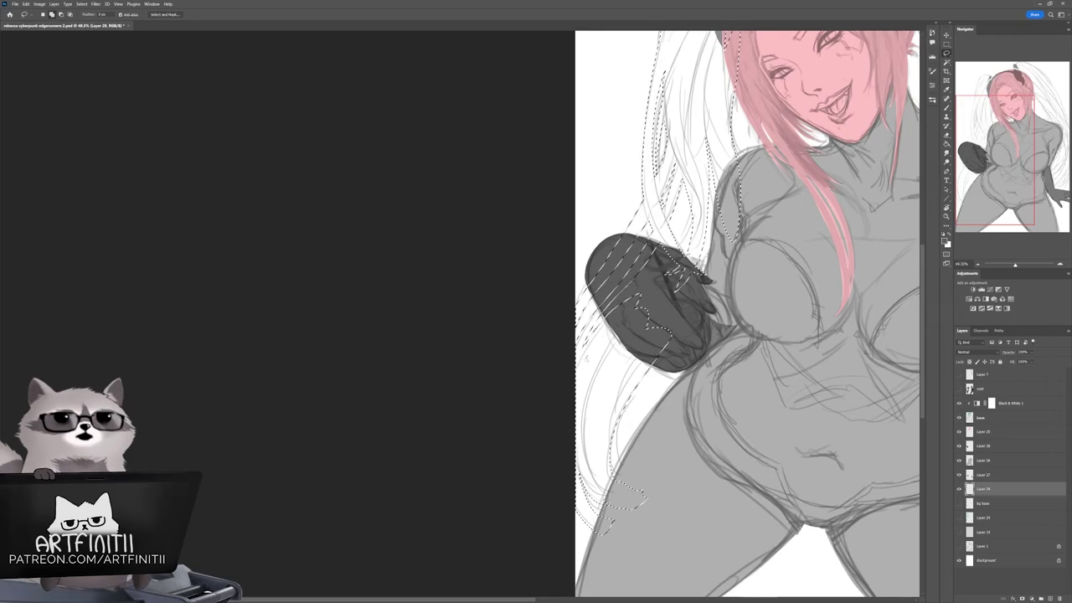
{"action": "left_click_drag", "start_coordinate": [636, 335], "coordinate": [578, 419]}
{"action": "key", "text": "i"}
{"action": "left_click", "coordinate": [946, 241]}
{"action": "key", "text": "Return"}
{"action": "key", "text": "alt+BackSpace"}
{"action": "key", "text": "ctrl+d"}
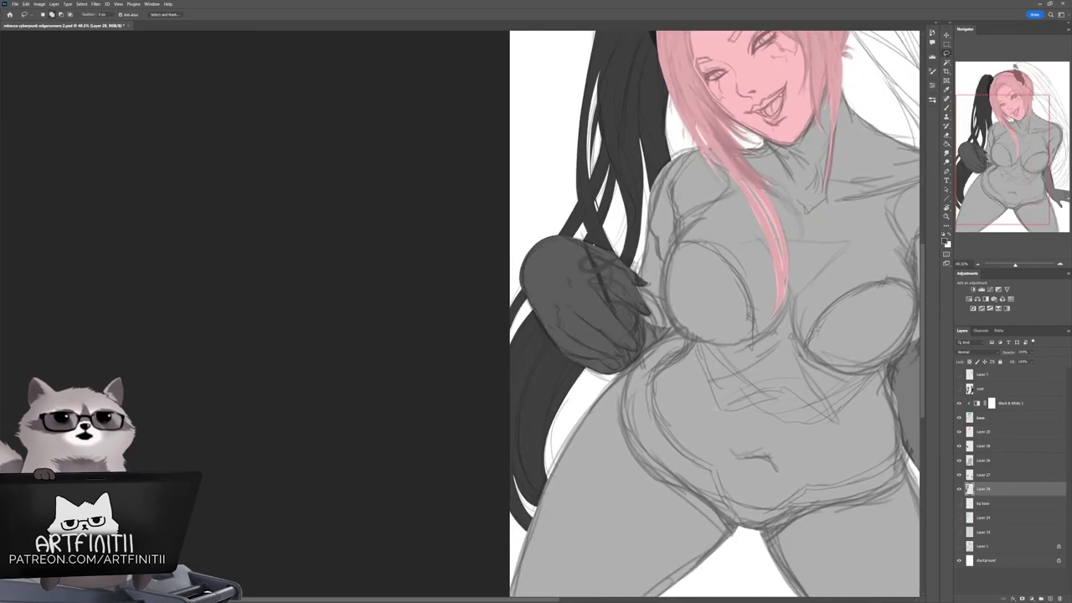
Step: Fill the adjoining left-tail area dark grey, drop the stray hair selection, and reframe the view
{"action": "key", "text": "l"}
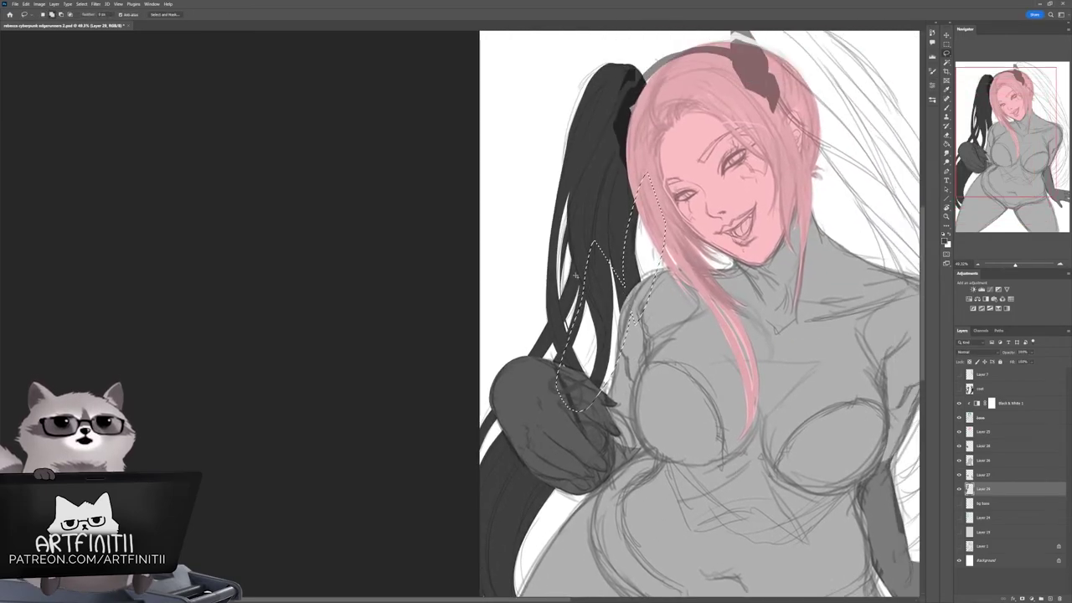
{"action": "key", "text": "alt+BackSpace"}
{"action": "key", "text": "ctrl+d"}
{"action": "scroll", "coordinate": [571, 331], "scroll_direction": "up", "scroll_amount": 2}
{"action": "left_click_drag", "start_coordinate": [645, 272], "coordinate": [635, 348]}
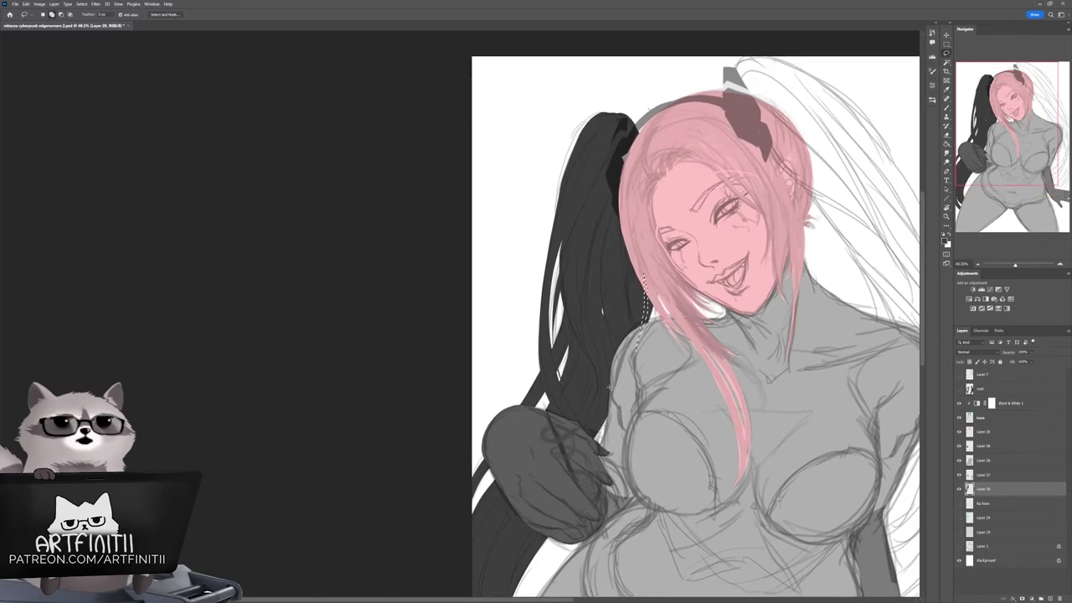
{"action": "scroll", "coordinate": [603, 319], "scroll_direction": "down", "scroll_amount": 3}
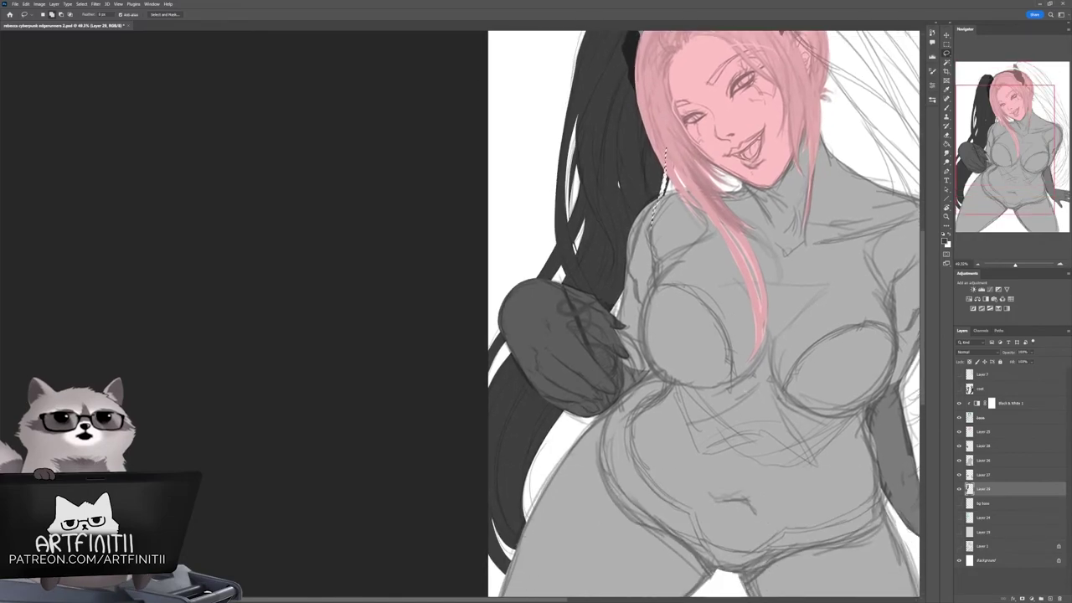
{"action": "scroll", "coordinate": [602, 319], "scroll_direction": "up", "scroll_amount": 2}
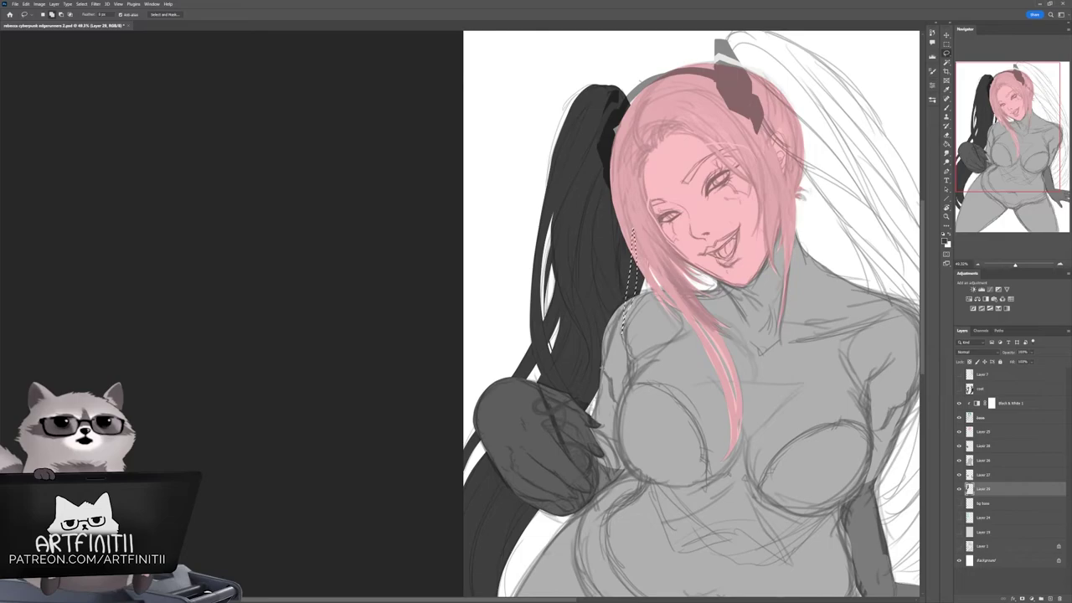
{"action": "mouse_move", "coordinate": [603, 320]}
{"action": "left_mouse_down"}
{"action": "mouse_move", "coordinate": [675, 263]}
{"action": "mouse_move", "coordinate": [701, 210]}
{"action": "mouse_move", "coordinate": [632, 492]}
{"action": "left_mouse_up"}
{"action": "key", "text": "ctrl+d"}
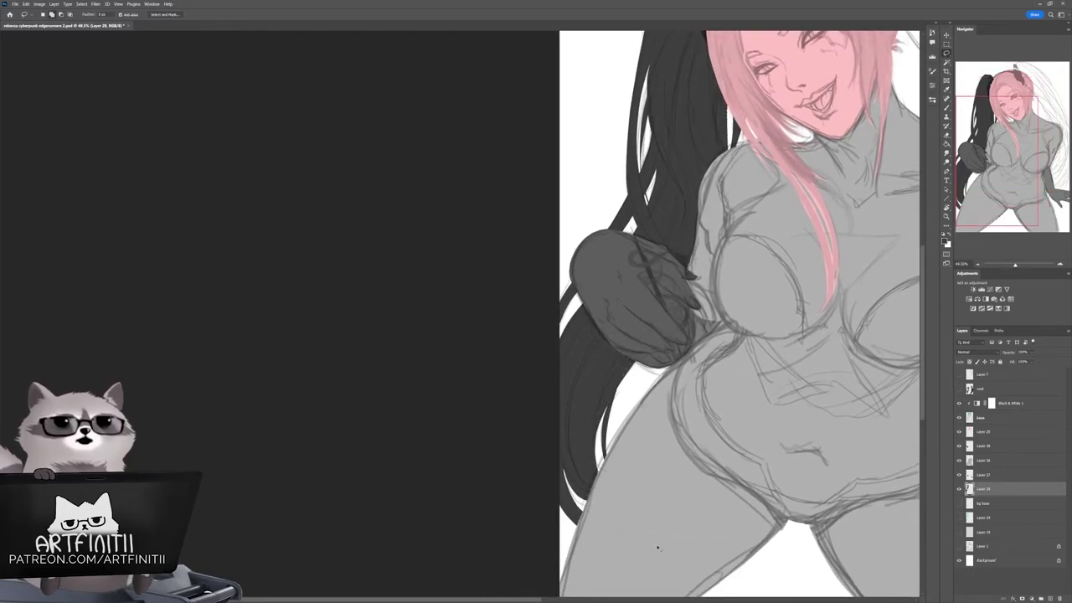
{"action": "left_click_drag", "start_coordinate": [670, 251], "coordinate": [424, 392]}
{"action": "left_click_drag", "start_coordinate": [436, 144], "coordinate": [577, 156]}
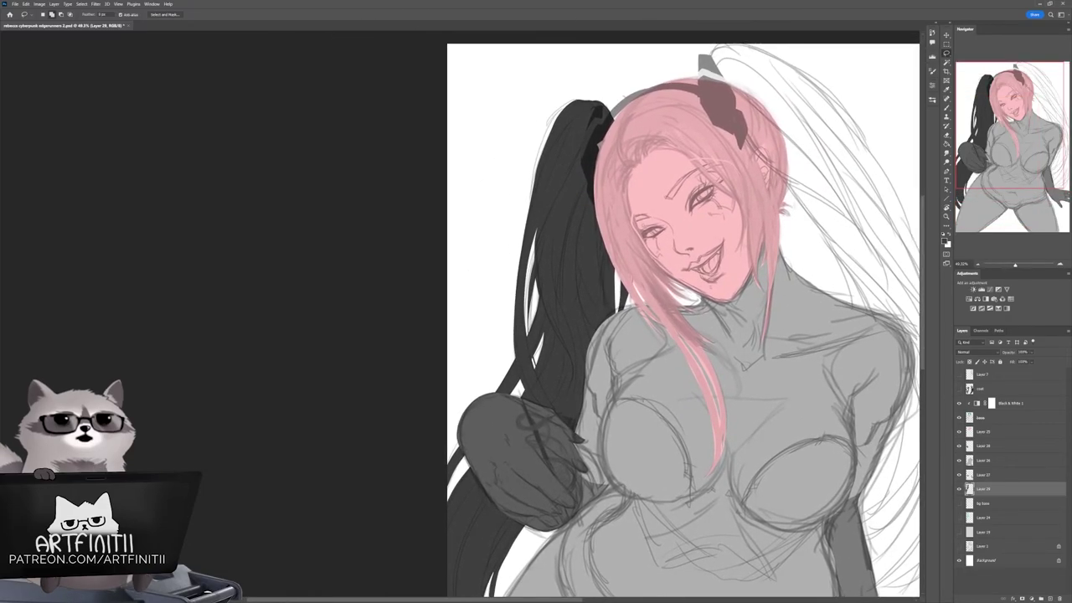
{"action": "scroll", "coordinate": [588, 366], "scroll_direction": "up", "scroll_amount": 3}
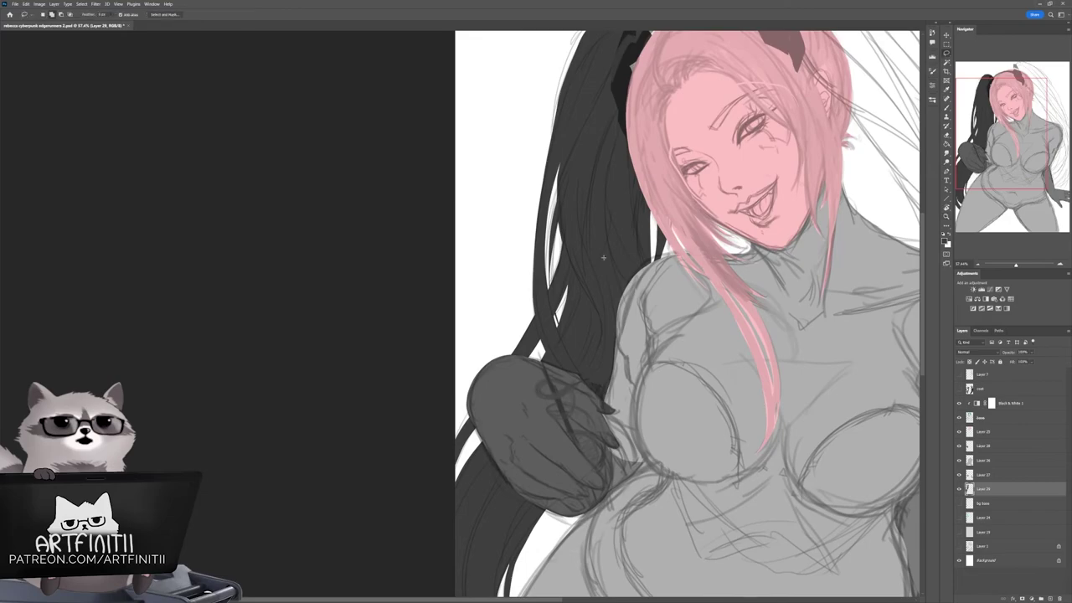
{"action": "mouse_move", "coordinate": [589, 366]}
{"action": "left_mouse_down"}
{"action": "mouse_move", "coordinate": [689, 290]}
{"action": "mouse_move", "coordinate": [685, 215]}
{"action": "left_mouse_up"}
{"action": "key", "text": "z"}
{"action": "scroll", "coordinate": [799, 499], "scroll_direction": "down", "scroll_amount": 4}
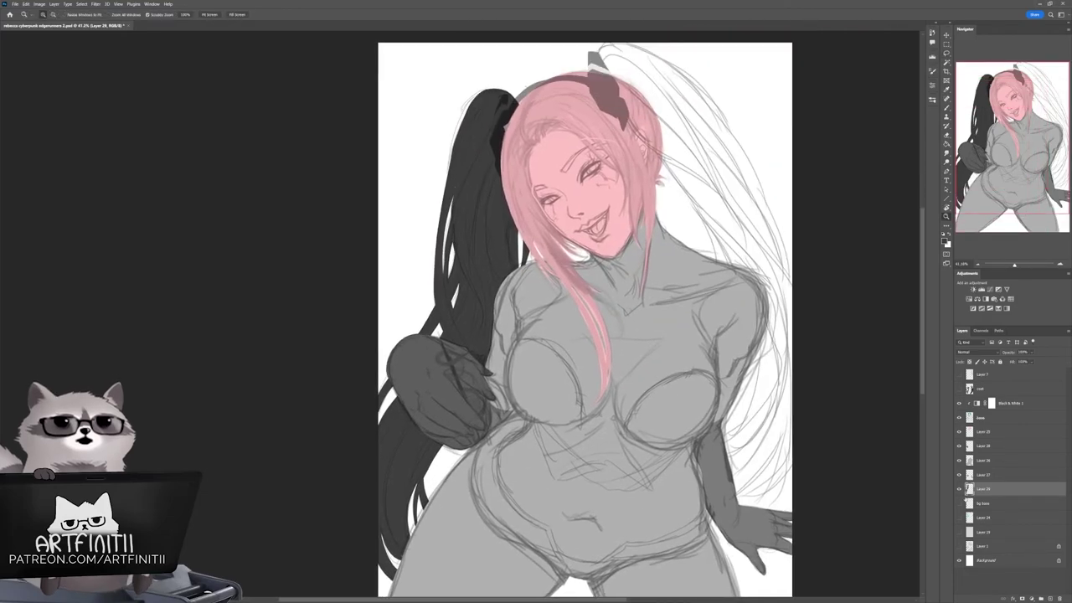
Step: On Layer 25, lasso the right twin tail with the canvas rotated and fill it dark grey
{"action": "left_click", "coordinate": [980, 431]}
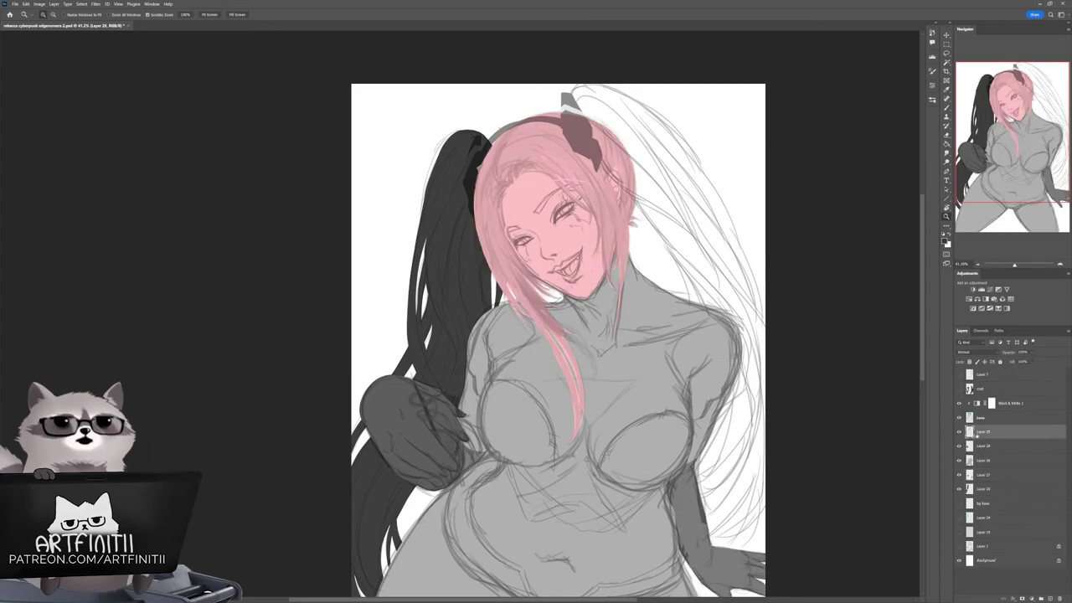
{"action": "left_click_drag", "start_coordinate": [737, 419], "coordinate": [703, 519]}
{"action": "key", "text": "l"}
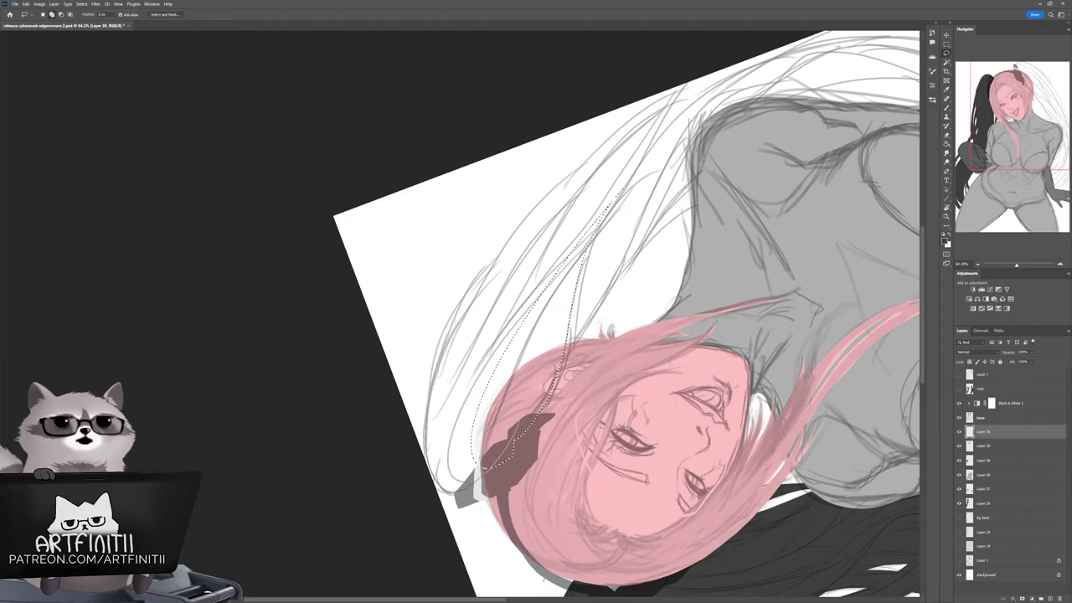
{"action": "left_click_drag", "start_coordinate": [508, 251], "coordinate": [505, 258]}
{"action": "mouse_move", "coordinate": [586, 336]}
{"action": "left_mouse_down"}
{"action": "mouse_move", "coordinate": [819, 363]}
{"action": "mouse_move", "coordinate": [737, 460]}
{"action": "mouse_move", "coordinate": [662, 412]}
{"action": "mouse_move", "coordinate": [684, 325]}
{"action": "left_mouse_up"}
{"action": "key", "text": "r"}
{"action": "key", "text": "l"}
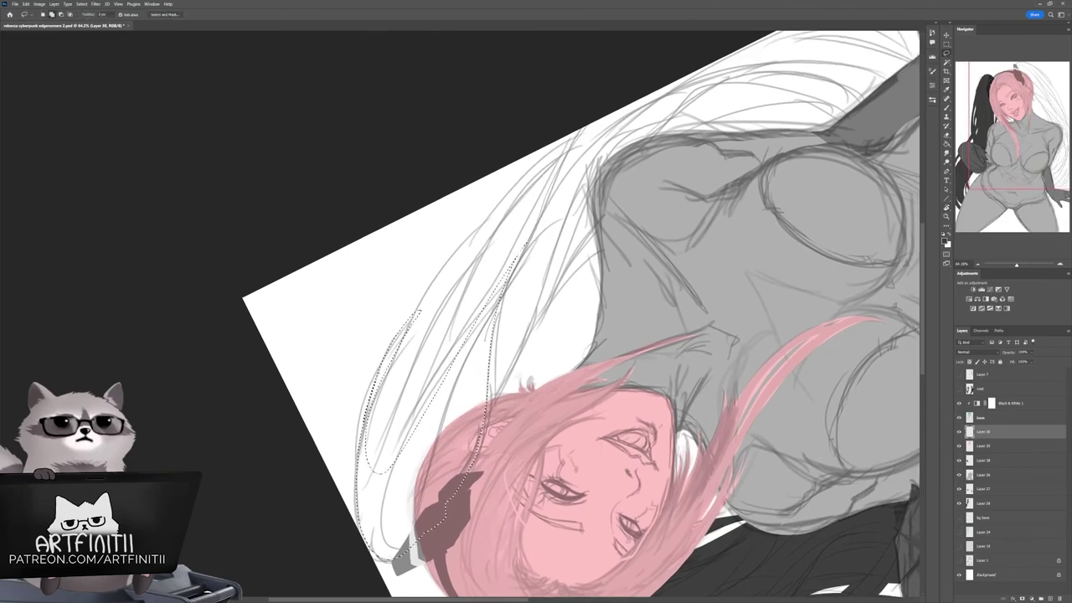
{"action": "key", "text": "alt+BackSpace"}
{"action": "key", "text": "ctrl+d"}
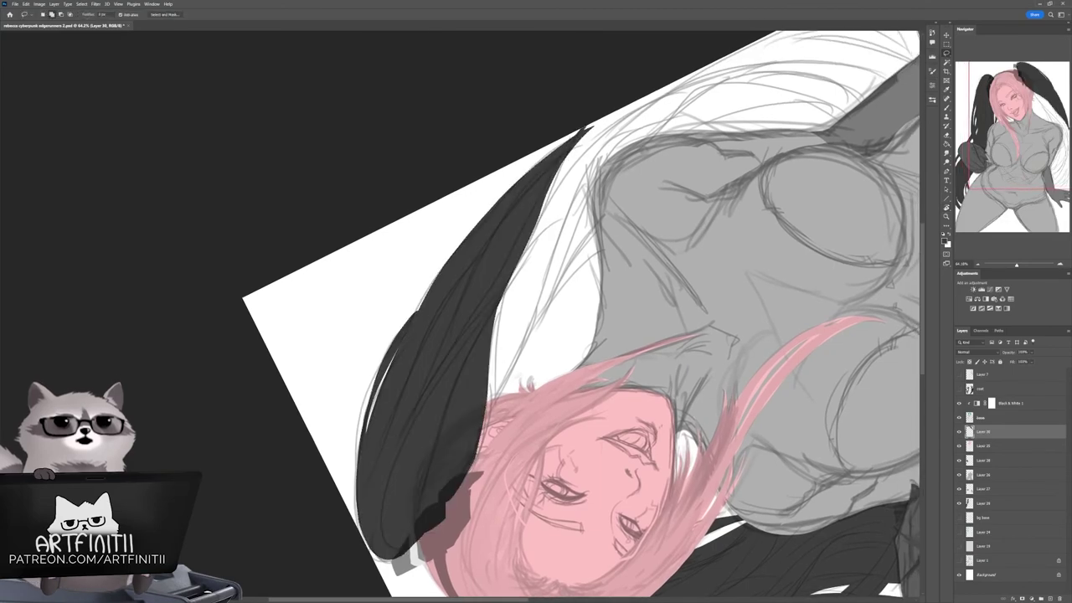
Step: Outline the right tail's top edge along the hair and create new Layer 31
{"action": "mouse_move", "coordinate": [586, 335]}
{"action": "left_mouse_down"}
{"action": "mouse_move", "coordinate": [518, 353]}
{"action": "mouse_move", "coordinate": [526, 336]}
{"action": "left_mouse_up"}
{"action": "key", "text": "r"}
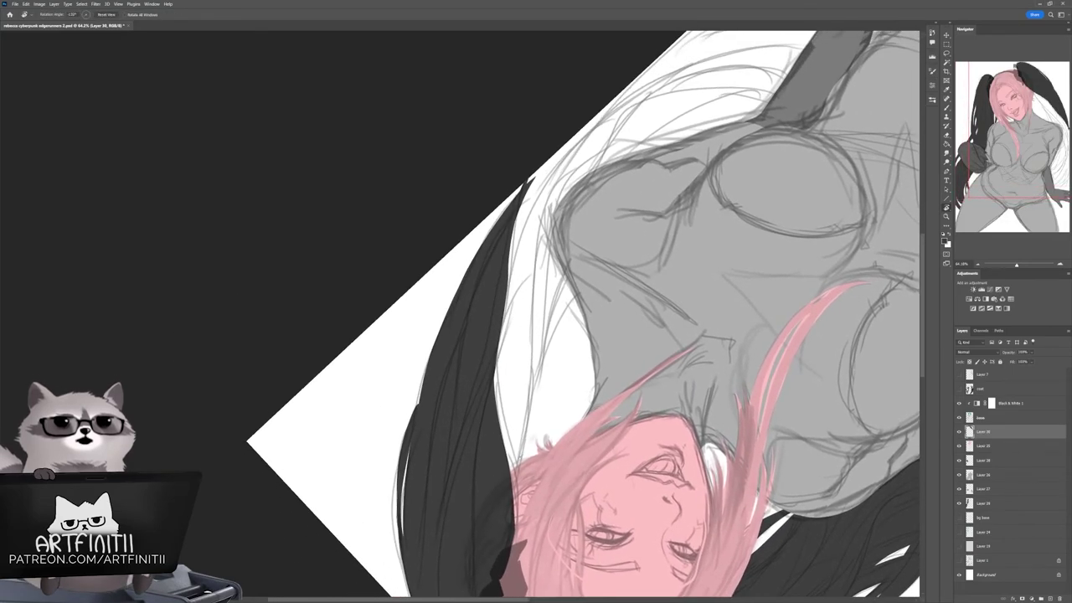
{"action": "mouse_move", "coordinate": [586, 209]}
{"action": "left_mouse_down"}
{"action": "mouse_move", "coordinate": [670, 84]}
{"action": "mouse_move", "coordinate": [708, 139]}
{"action": "mouse_move", "coordinate": [813, 118]}
{"action": "left_mouse_up"}
{"action": "scroll", "coordinate": [536, 318], "scroll_direction": "down", "scroll_amount": 5}
{"action": "key", "text": "r"}
{"action": "left_click_drag", "start_coordinate": [419, 251], "coordinate": [586, 210]}
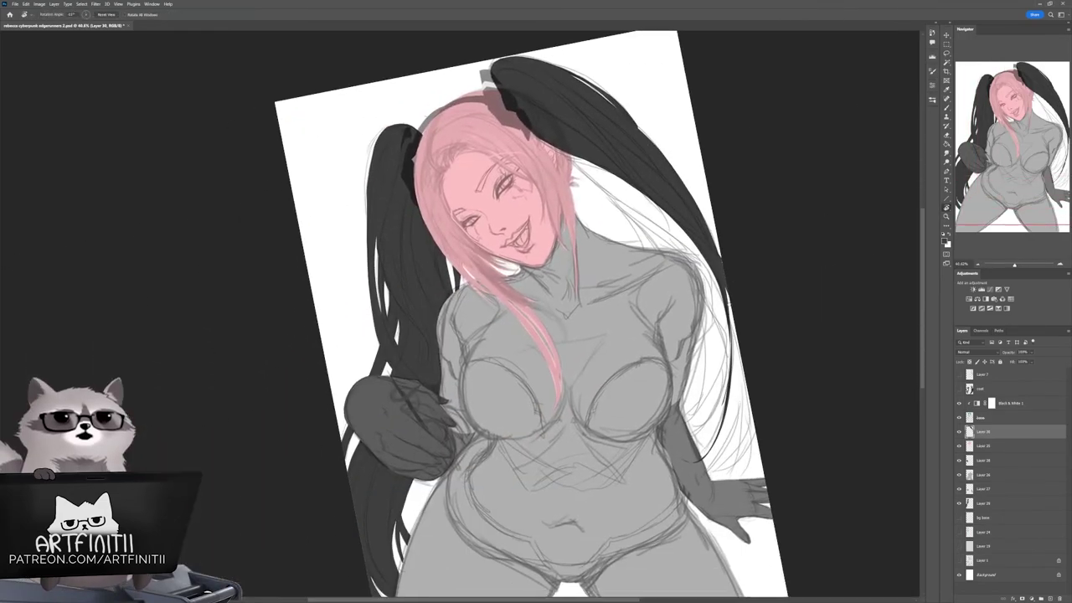
{"action": "mouse_move", "coordinate": [728, 201]}
{"action": "left_mouse_down"}
{"action": "mouse_move", "coordinate": [742, 421]}
{"action": "mouse_move", "coordinate": [687, 231]}
{"action": "mouse_move", "coordinate": [809, 328]}
{"action": "mouse_move", "coordinate": [826, 364]}
{"action": "mouse_move", "coordinate": [807, 436]}
{"action": "mouse_move", "coordinate": [790, 423]}
{"action": "left_mouse_up"}
{"action": "key", "text": "r"}
{"action": "left_click", "coordinate": [984, 503]}
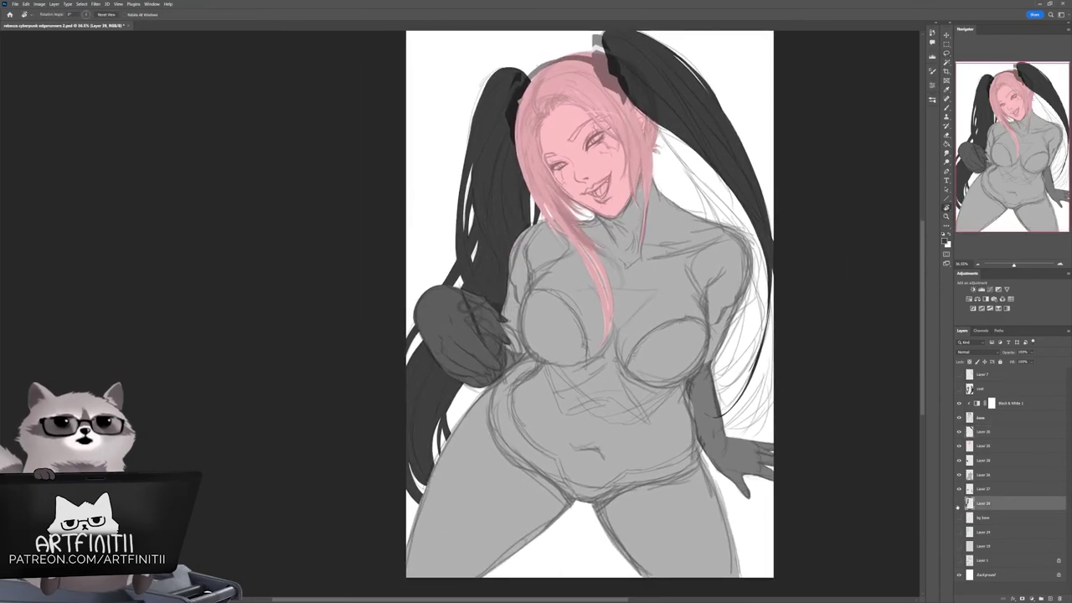
{"action": "key", "text": "ctrl+shift+alt+n"}
Step: Lasso the right tail's edge and paint dark hair strands inside the selection
{"action": "left_click_drag", "start_coordinate": [711, 193], "coordinate": [425, 297]}
{"action": "scroll", "coordinate": [424, 296], "scroll_direction": "up", "scroll_amount": 3}
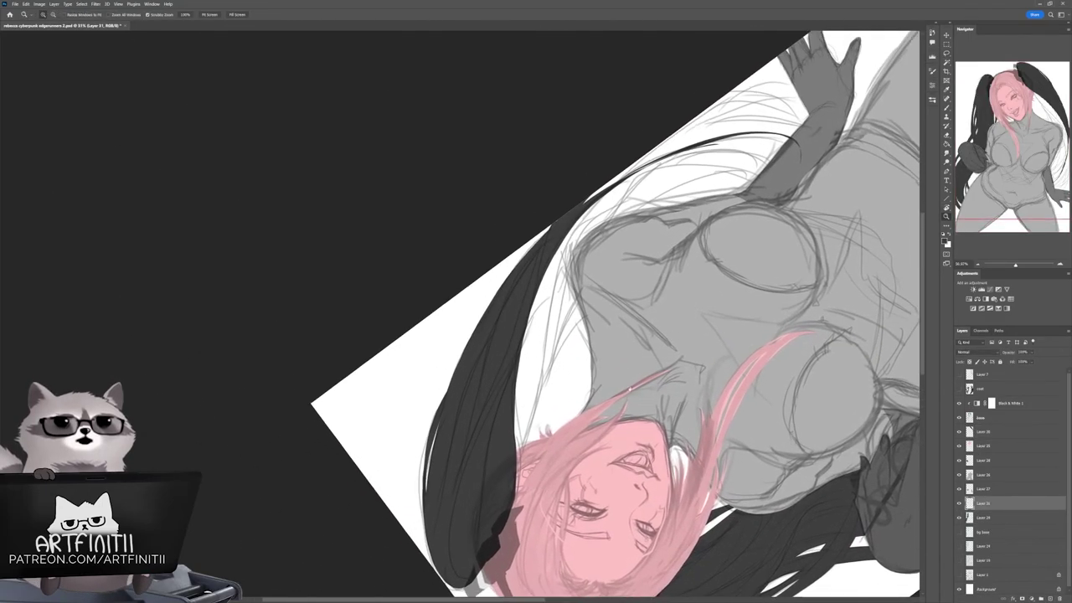
{"action": "key", "text": "l"}
{"action": "mouse_move", "coordinate": [503, 463]}
{"action": "left_mouse_down"}
{"action": "mouse_move", "coordinate": [536, 402]}
{"action": "mouse_move", "coordinate": [587, 243]}
{"action": "mouse_move", "coordinate": [758, 222]}
{"action": "left_mouse_up"}
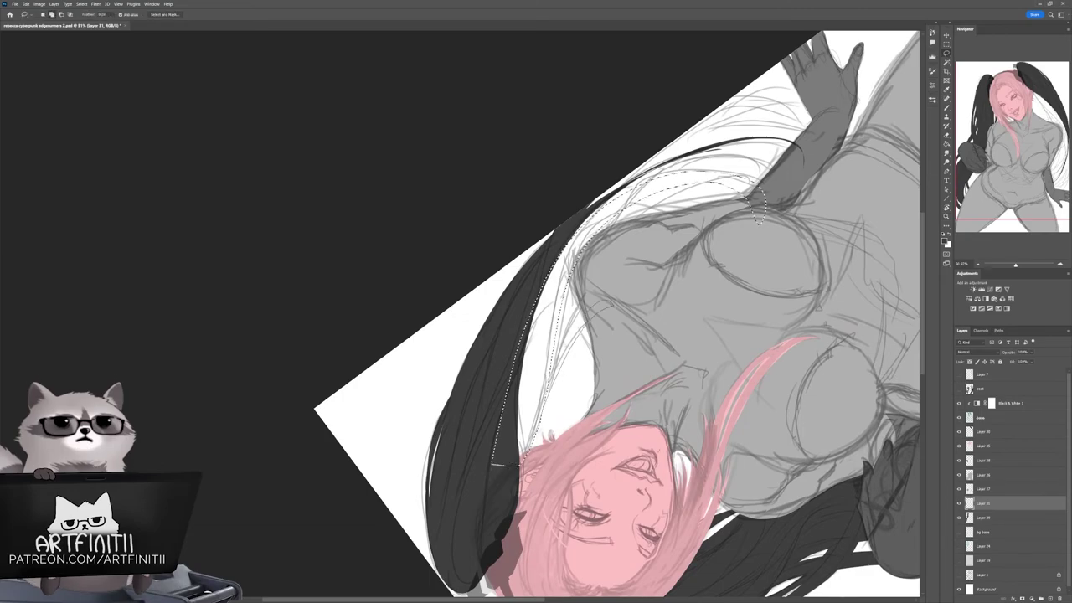
{"action": "scroll", "coordinate": [612, 314], "scroll_direction": "up", "scroll_amount": 2}
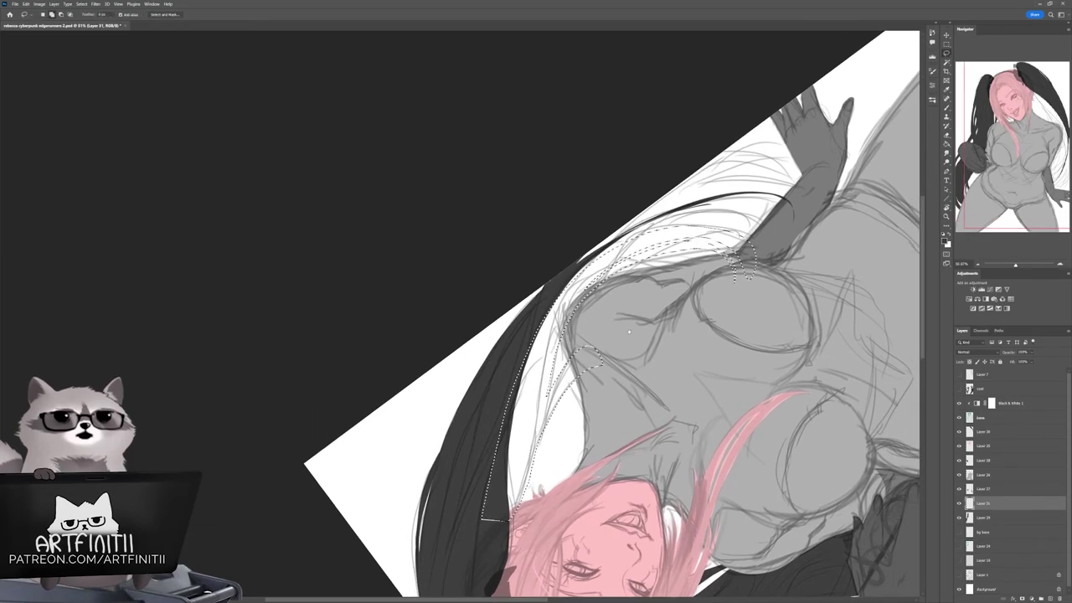
{"action": "key", "text": "b"}
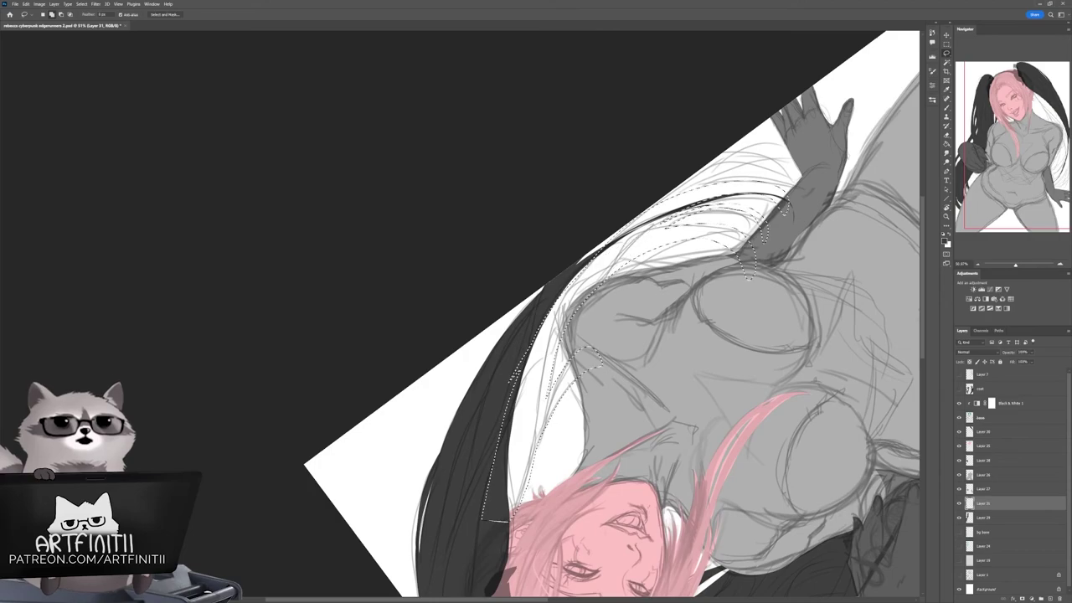
{"action": "mouse_move", "coordinate": [670, 210]}
{"action": "left_mouse_down"}
{"action": "mouse_move", "coordinate": [796, 197]}
{"action": "mouse_move", "coordinate": [489, 433]}
{"action": "left_mouse_up"}
{"action": "key", "text": "ctrl+d"}
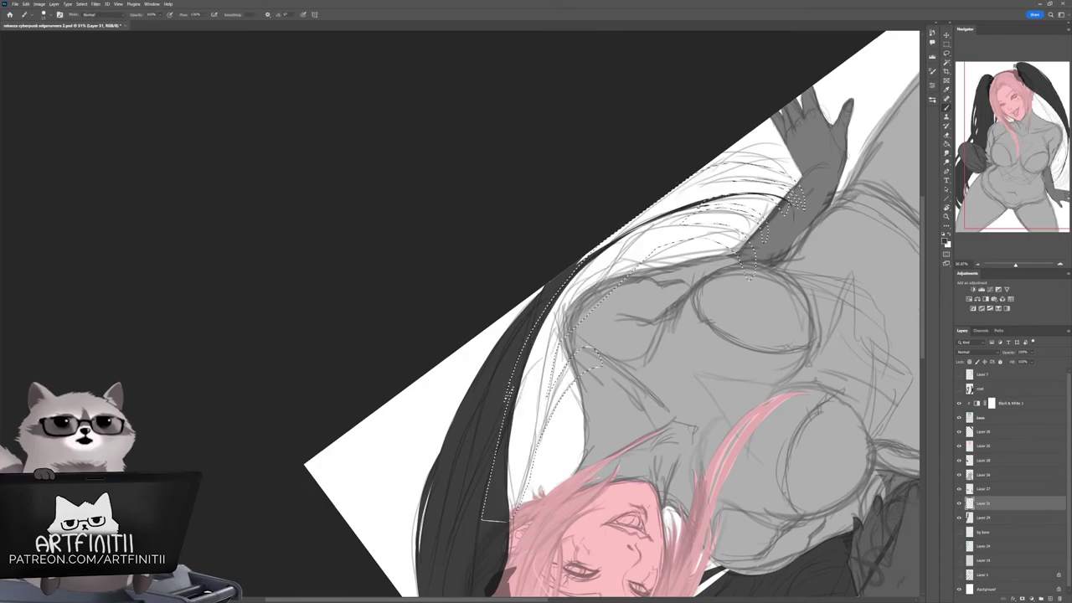
Step: Rotate the canvas back toward upright and restore the selection on the right hair
{"action": "right_click", "coordinate": [670, 251], "text": "alt+shift"}
{"action": "key", "text": "r"}
{"action": "mouse_move", "coordinate": [503, 277]}
{"action": "left_mouse_down"}
{"action": "mouse_move", "coordinate": [459, 312]}
{"action": "mouse_move", "coordinate": [684, 316]}
{"action": "left_mouse_up"}
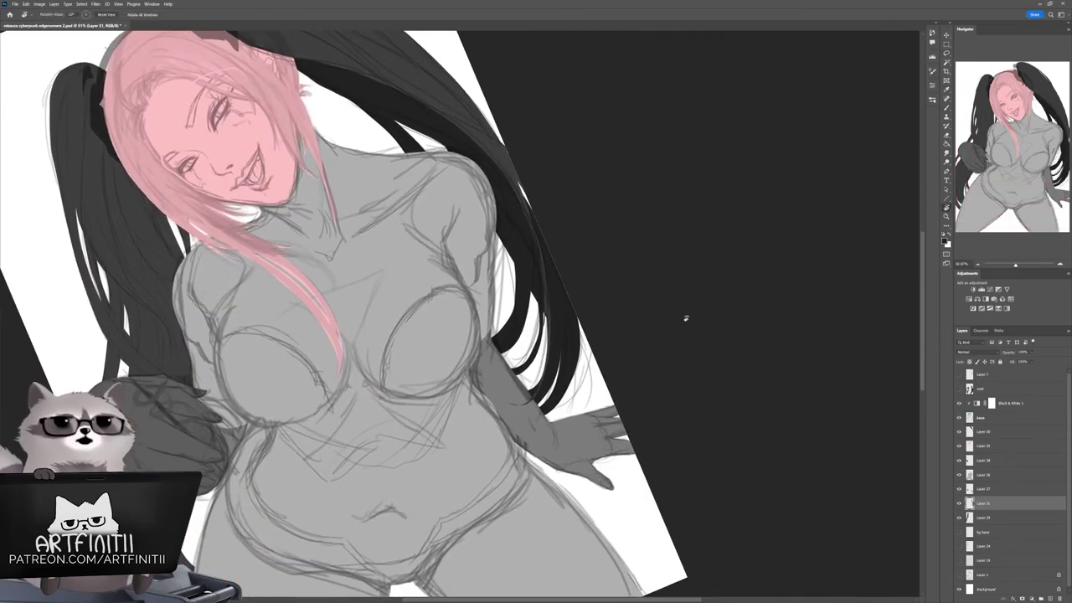
{"action": "key", "text": "l"}
{"action": "key", "text": "ctrl+shift+d"}
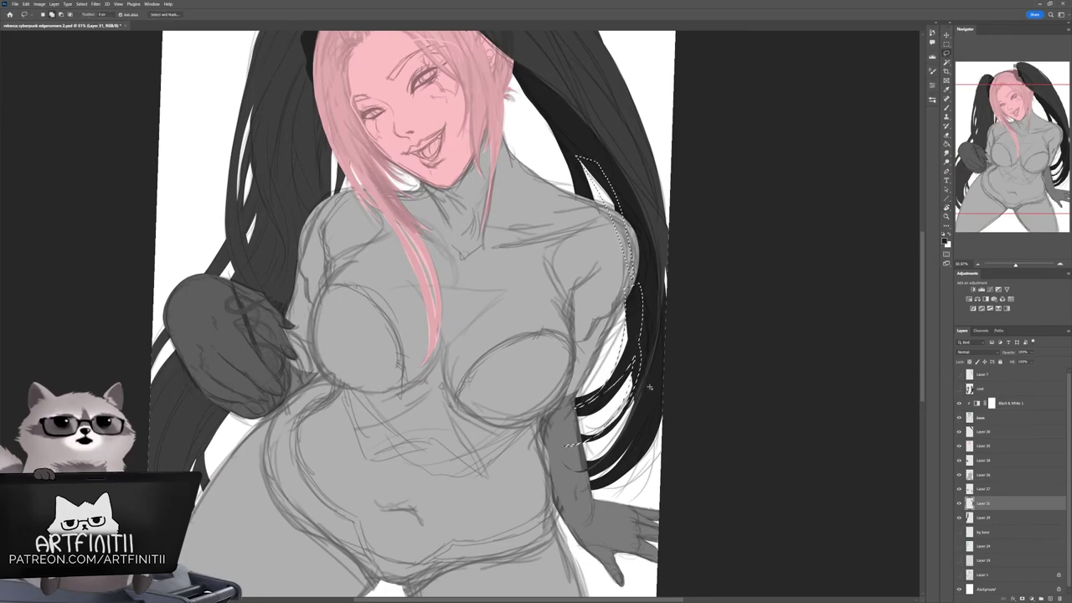
{"action": "key", "text": "b"}
Step: Brush dark strokes into the right ponytail's gaps, then zoom out and select Layer 30
{"action": "left_click_drag", "start_coordinate": [620, 409], "coordinate": [578, 443]}
{"action": "left_click_drag", "start_coordinate": [616, 159], "coordinate": [569, 394]}
{"action": "left_click_drag", "start_coordinate": [666, 368], "coordinate": [740, 411]}
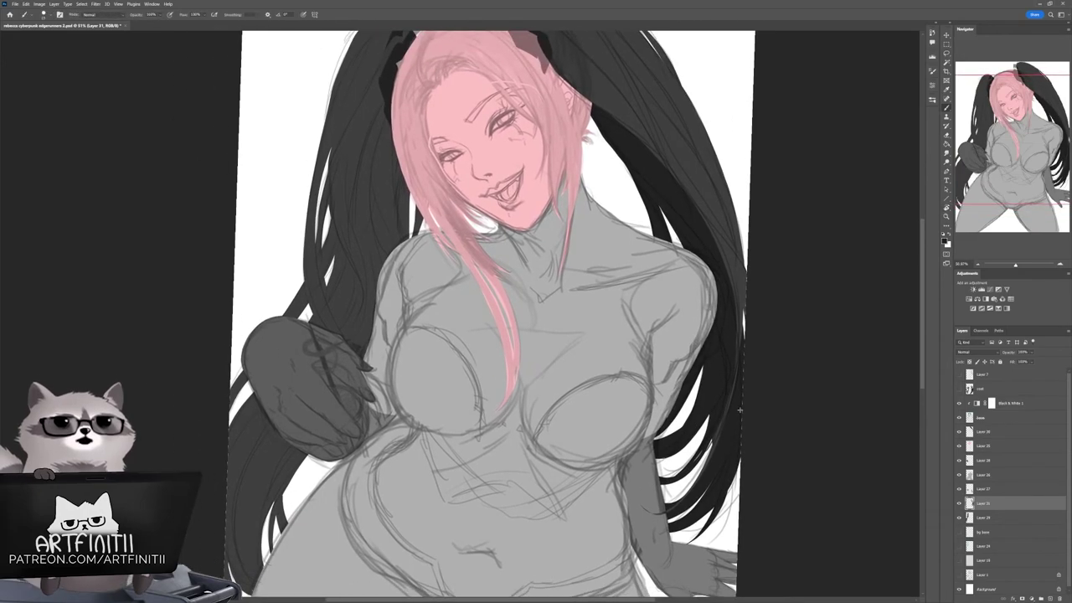
{"action": "left_click_drag", "start_coordinate": [662, 456], "coordinate": [638, 193]}
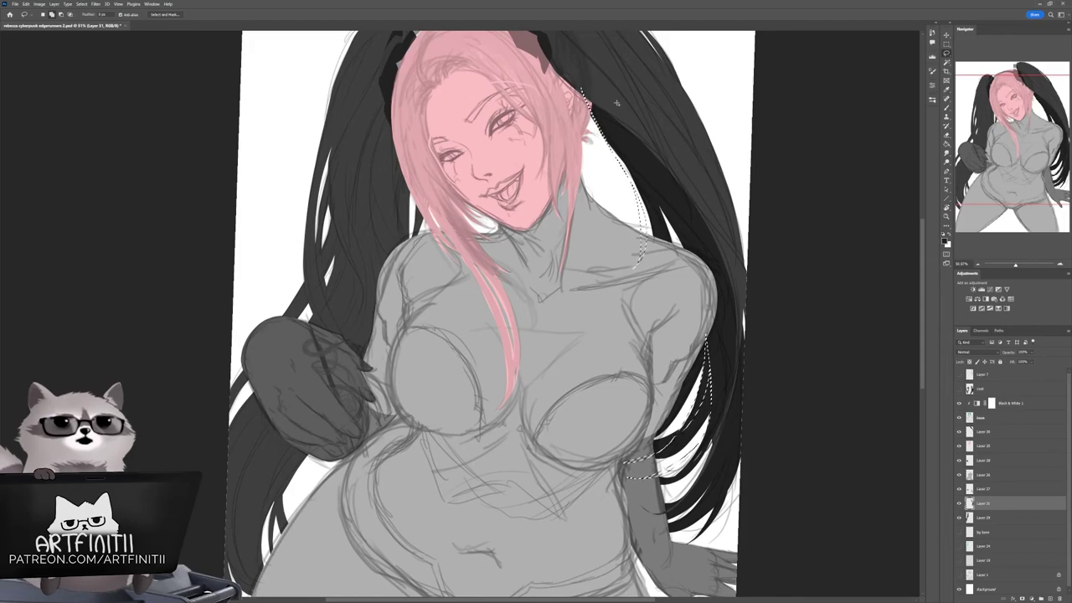
{"action": "left_click_drag", "start_coordinate": [695, 377], "coordinate": [615, 103]}
{"action": "scroll", "coordinate": [741, 379], "scroll_direction": "up", "scroll_amount": 1}
{"action": "scroll", "coordinate": [741, 379], "scroll_direction": "down", "scroll_amount": 3}
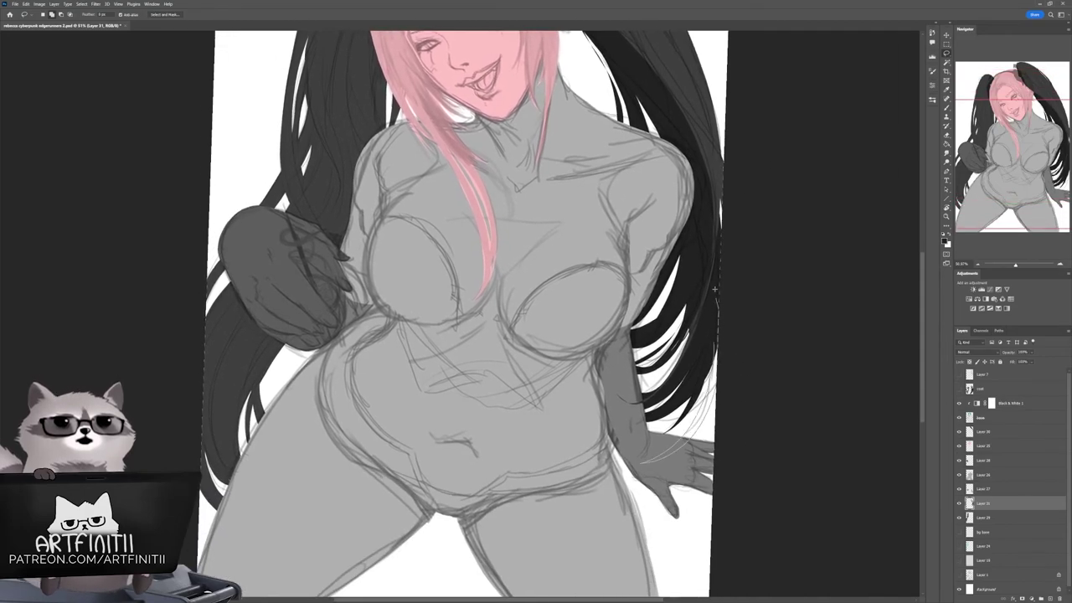
{"action": "scroll", "coordinate": [742, 371], "scroll_direction": "down", "scroll_amount": 3}
{"action": "key", "text": "r"}
{"action": "key", "text": "Escape"}
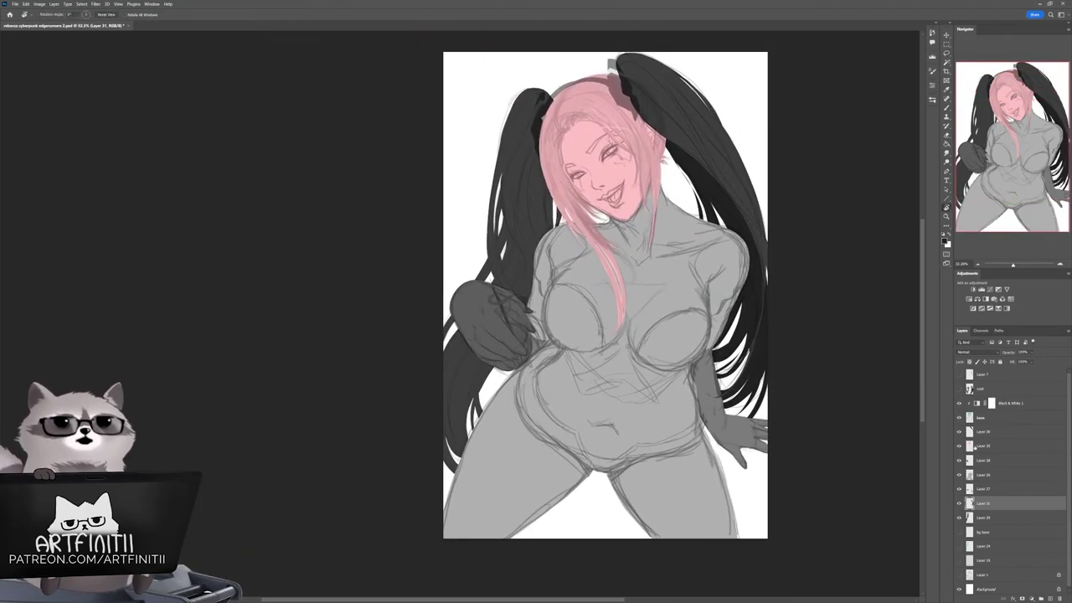
{"action": "left_click", "coordinate": [984, 432]}
Step: On a new layer above Layer 30, lasso both headband pieces beside the ponytails and fill them red
{"action": "key", "text": "l"}
{"action": "scroll", "coordinate": [607, 76], "scroll_direction": "up", "scroll_amount": 4}
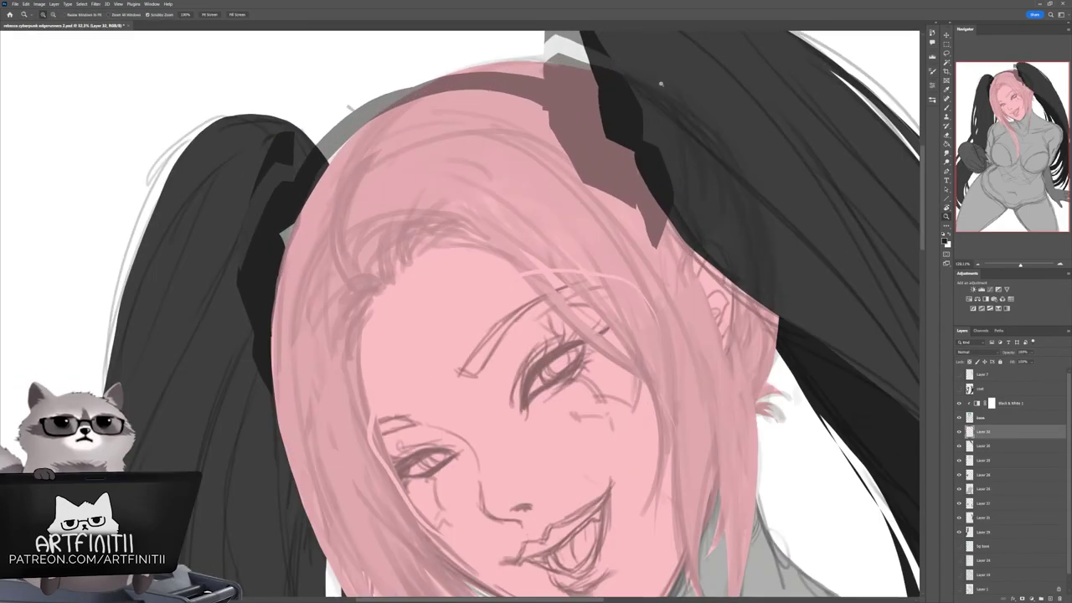
{"action": "key", "text": "ctrl+shift+alt+n"}
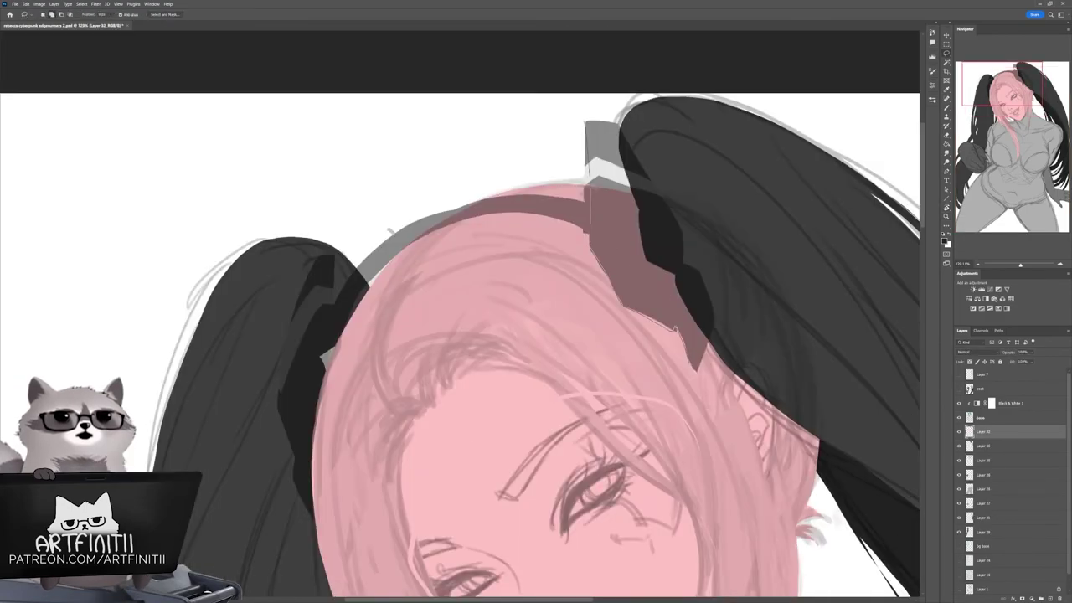
{"action": "left_click", "coordinate": [623, 135]}
{"action": "left_click_drag", "start_coordinate": [311, 521], "coordinate": [496, 472]}
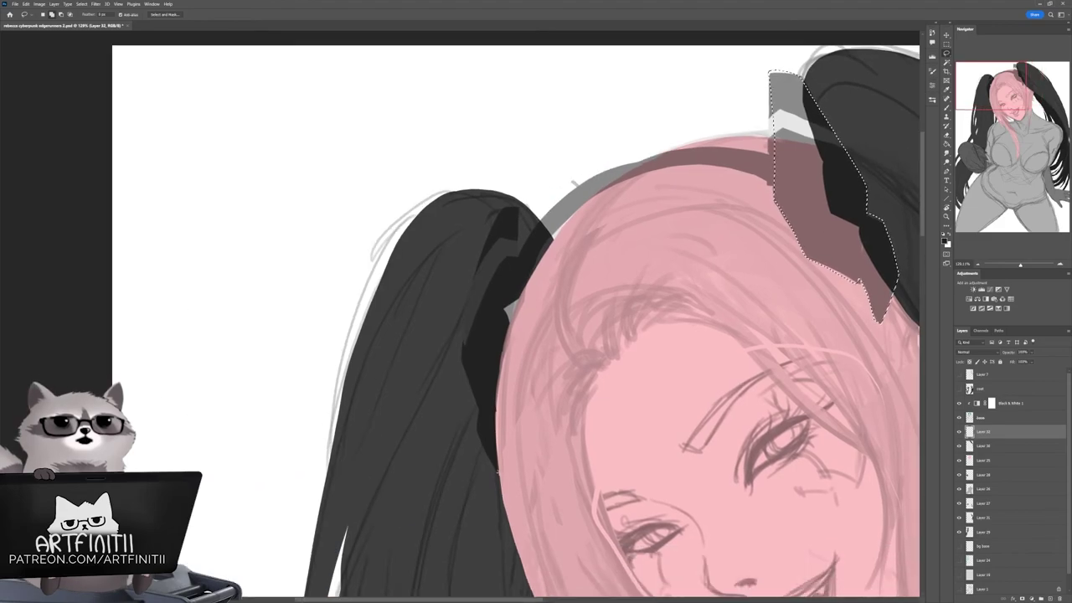
{"action": "left_click_drag", "start_coordinate": [502, 419], "coordinate": [372, 477]}
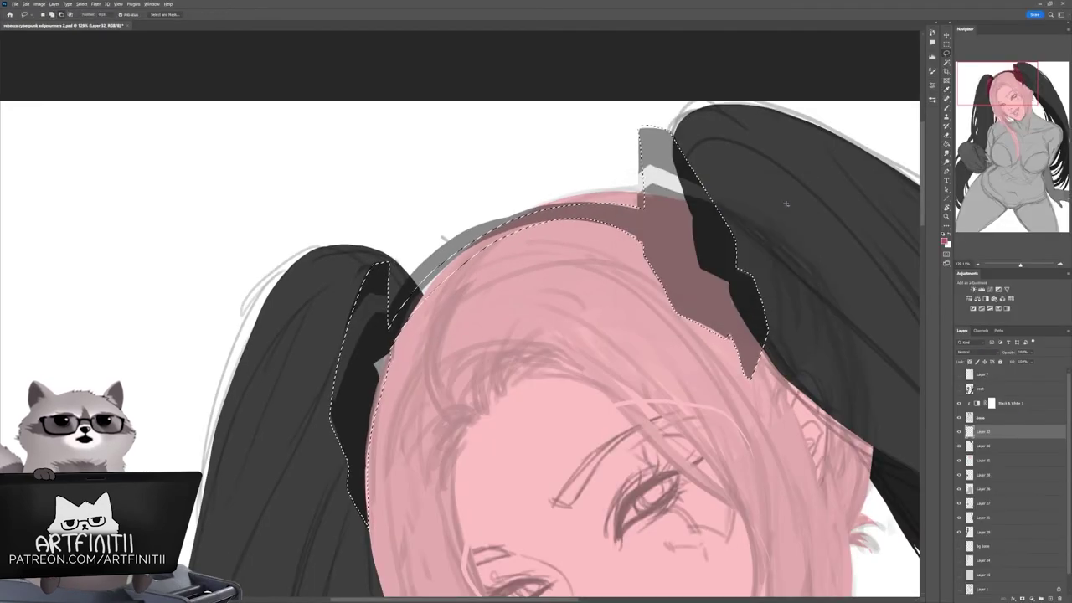
{"action": "key", "text": "alt+BackSpace"}
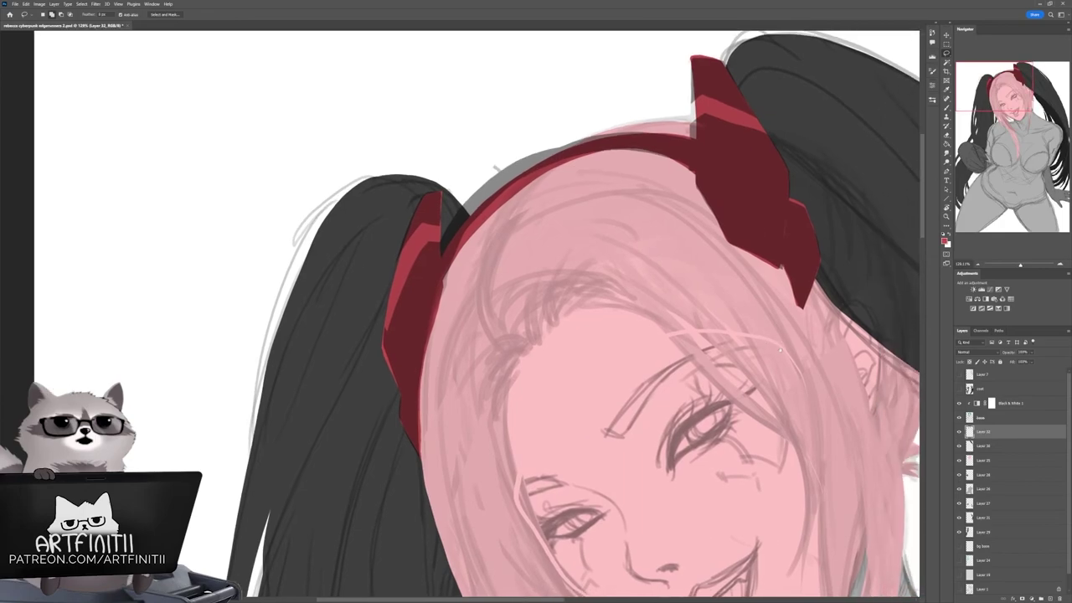
{"action": "key", "text": "r"}
{"action": "left_click_drag", "start_coordinate": [779, 350], "coordinate": [871, 402]}
{"action": "key", "text": "z"}
{"action": "left_click", "coordinate": [963, 460]}
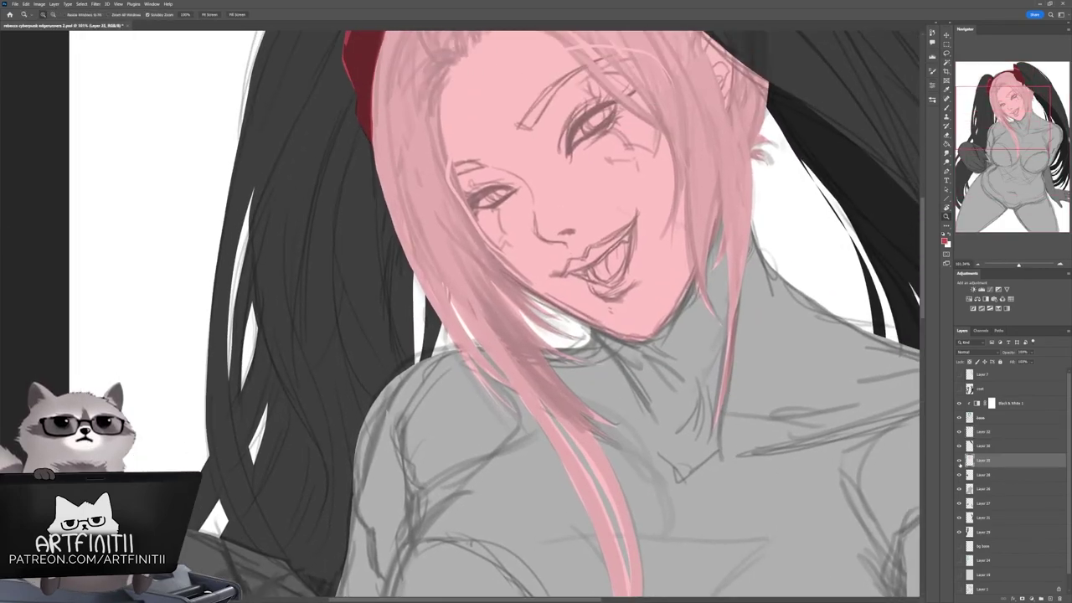
{"action": "left_click_drag", "start_coordinate": [503, 335], "coordinate": [561, 293]}
{"action": "key", "text": "l"}
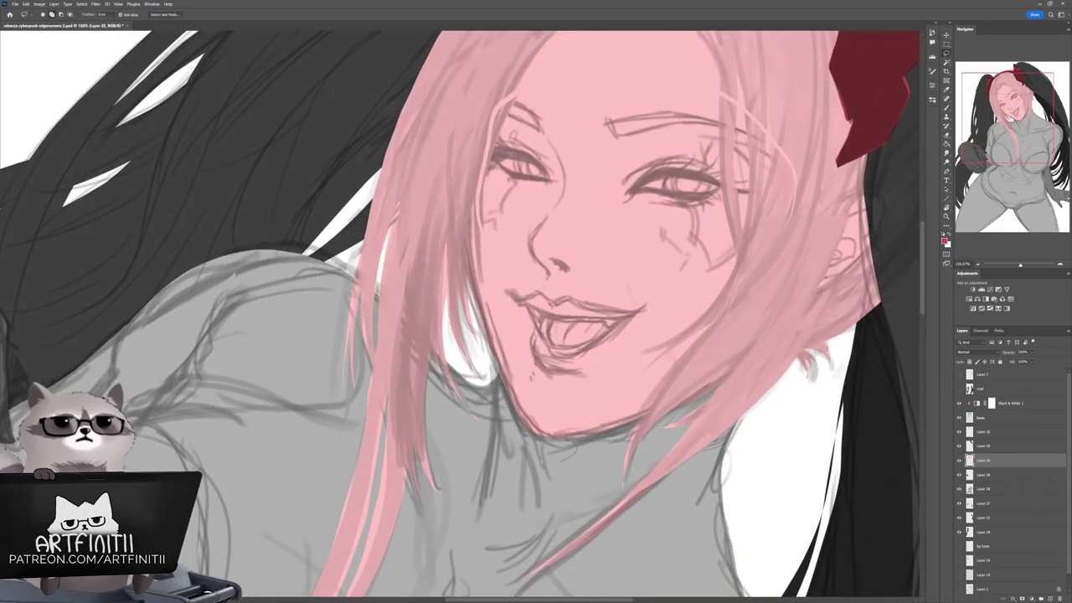
{"action": "key", "text": "z"}
{"action": "left_click_drag", "start_coordinate": [461, 314], "coordinate": [644, 425]}
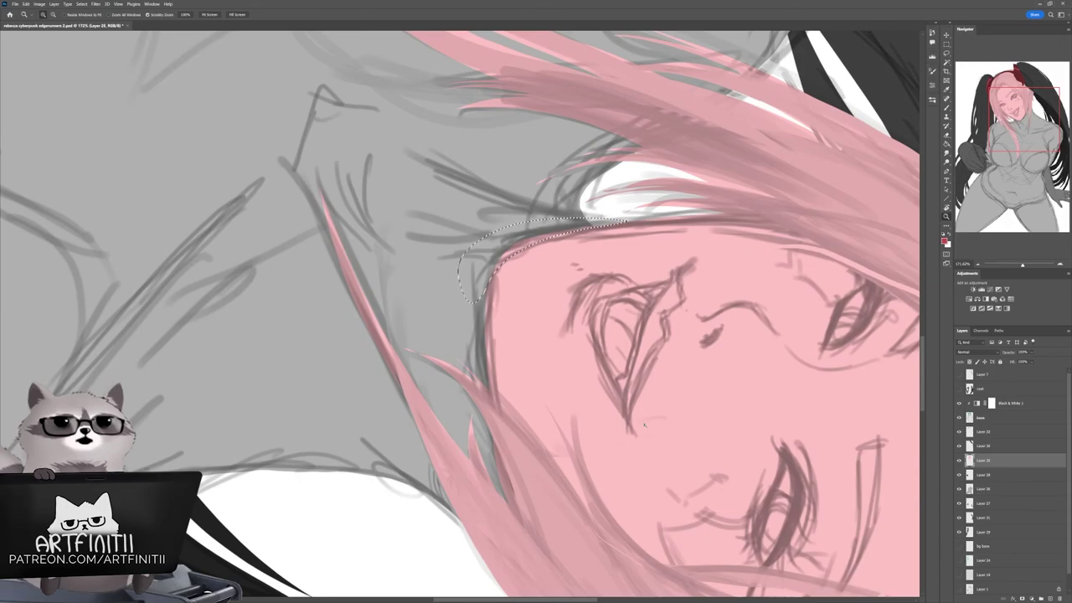
{"action": "key", "text": "l"}
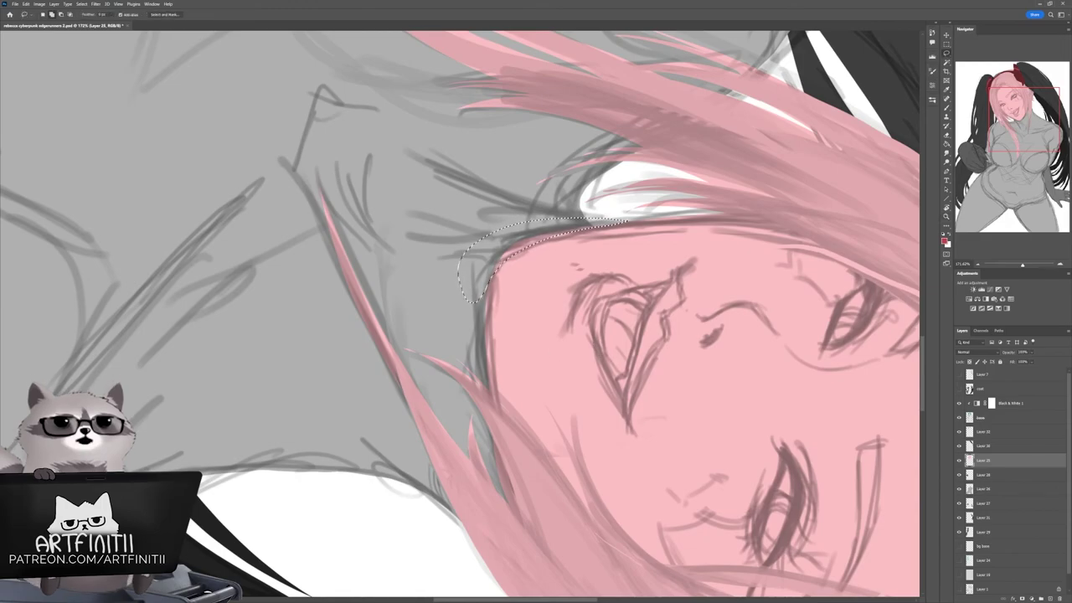
{"action": "key", "text": "z"}
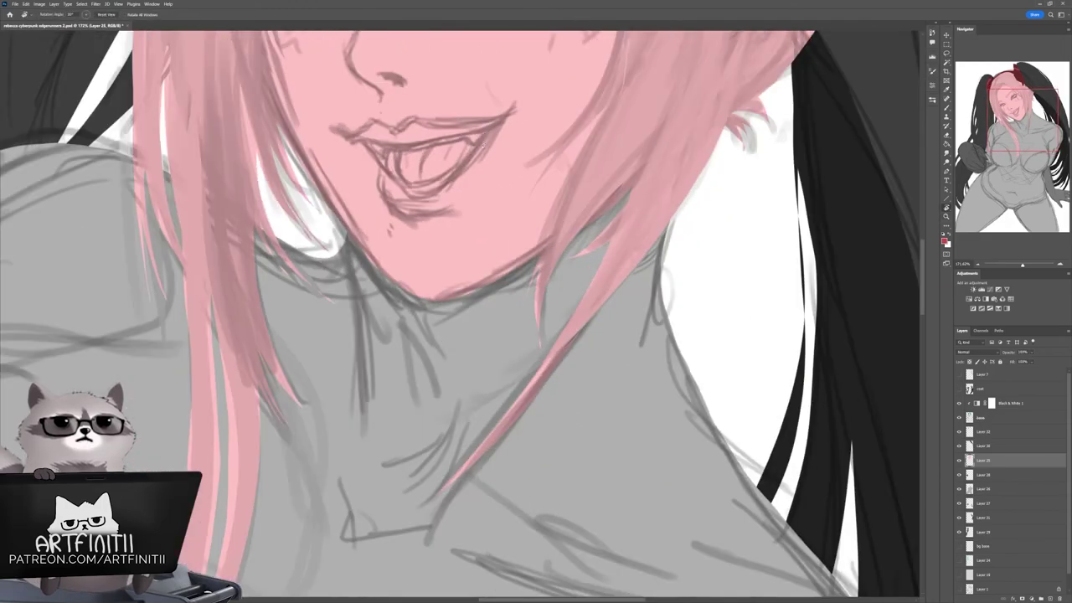
{"action": "key", "text": "r"}
{"action": "left_click_drag", "start_coordinate": [536, 335], "coordinate": [842, 357]}
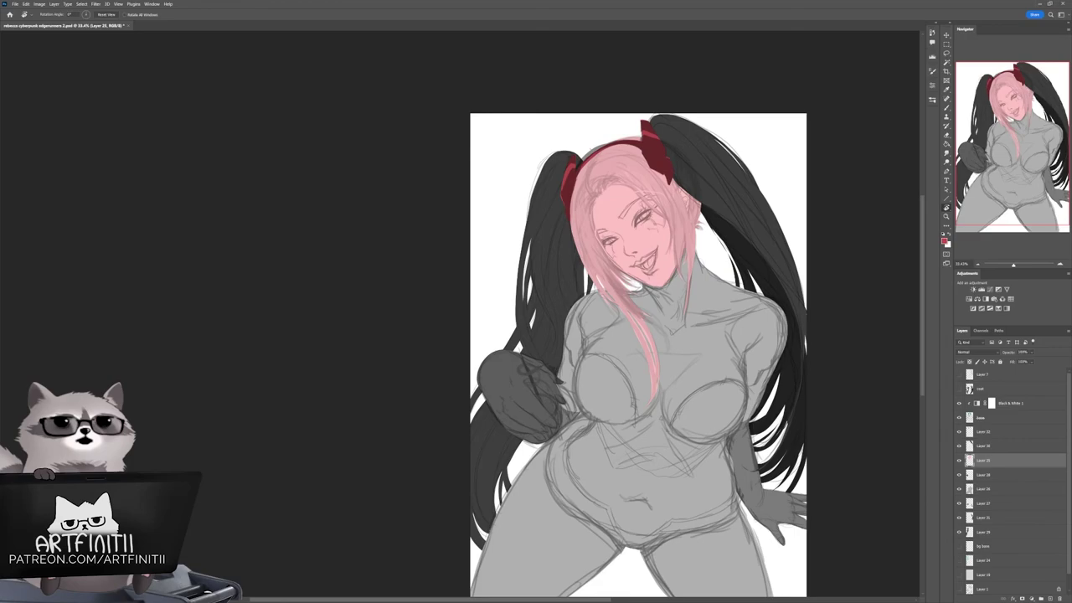
Step: Turn the red headband flat layer grey
{"action": "key", "text": "z"}
{"action": "left_click_drag", "start_coordinate": [605, 353], "coordinate": [594, 353]}
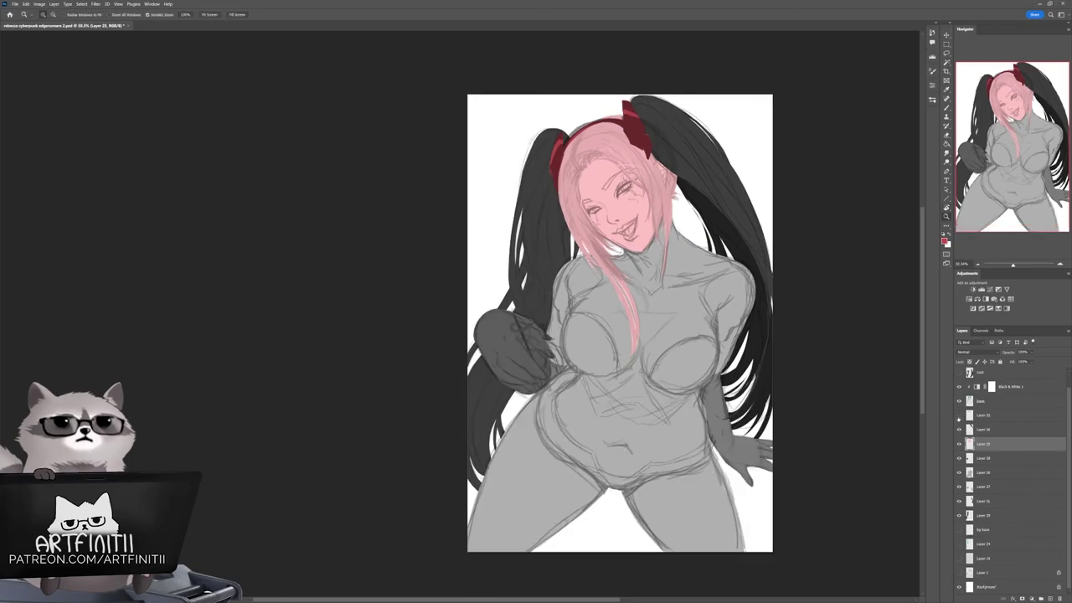
{"action": "left_click_drag", "start_coordinate": [824, 415], "coordinate": [809, 404]}
{"action": "key", "text": "alt+bracketright"}
{"action": "key", "text": "alt+bracketright"}
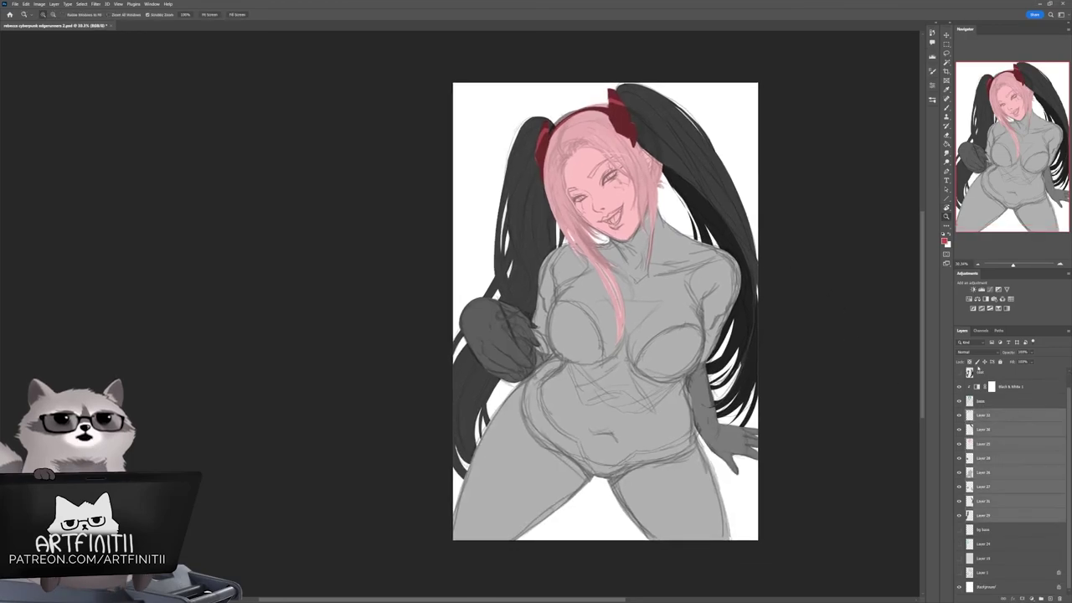
{"action": "key", "text": "i"}
{"action": "left_click", "coordinate": [775, 207]}
Step: Grey out the pink hair, dark hand, right hair and dark left ponytail fills
{"action": "key", "text": "b"}
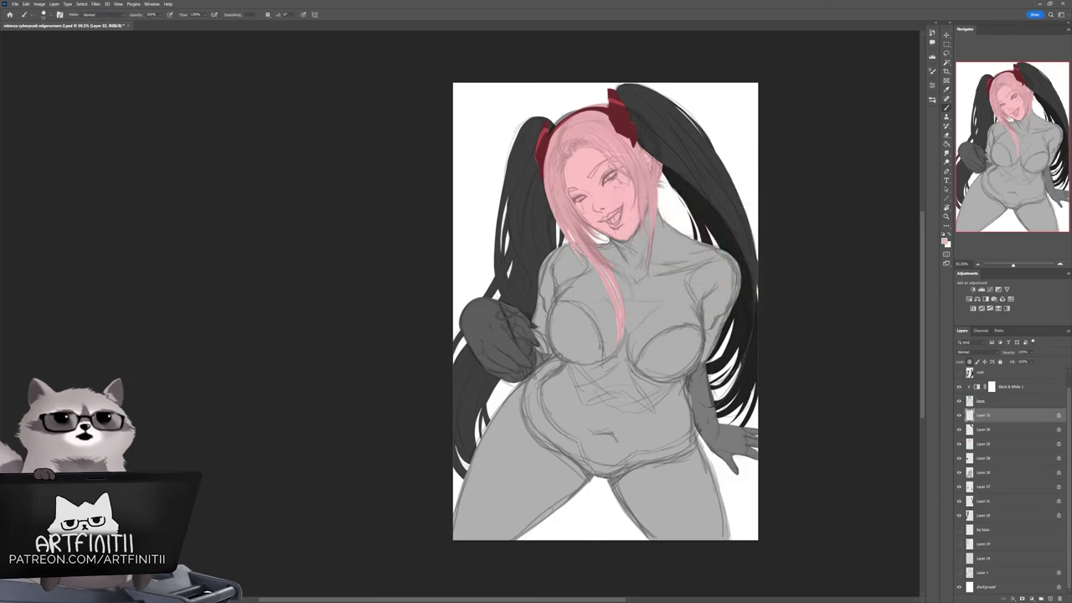
{"action": "key", "text": "alt+bracketleft"}
{"action": "key", "text": "alt+bracketleft"}
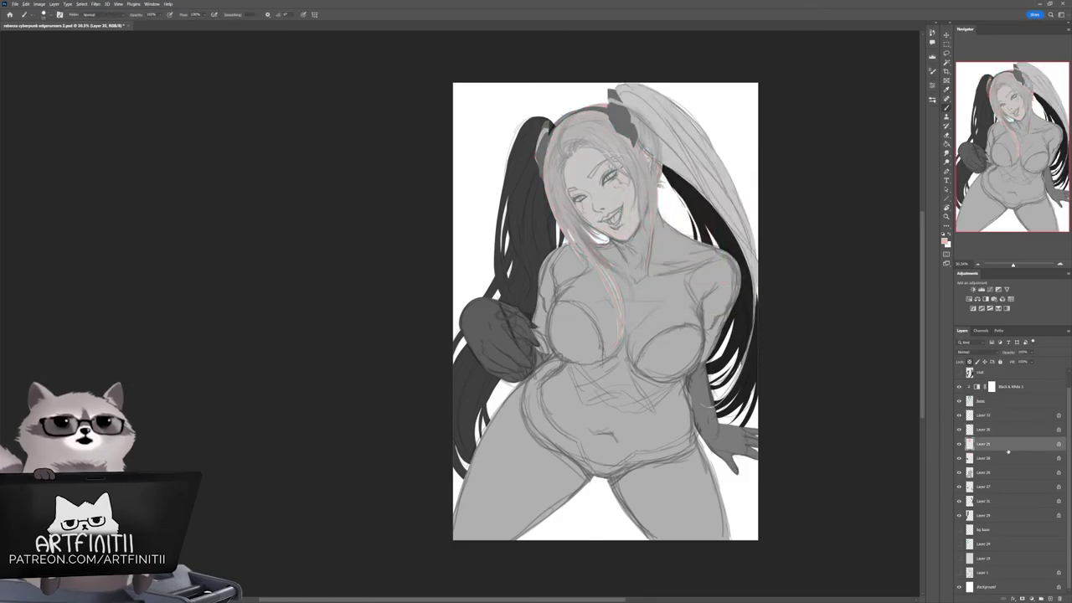
{"action": "left_click", "coordinate": [1000, 458]}
{"action": "left_click", "coordinate": [993, 473]}
{"action": "left_click", "coordinate": [994, 487]}
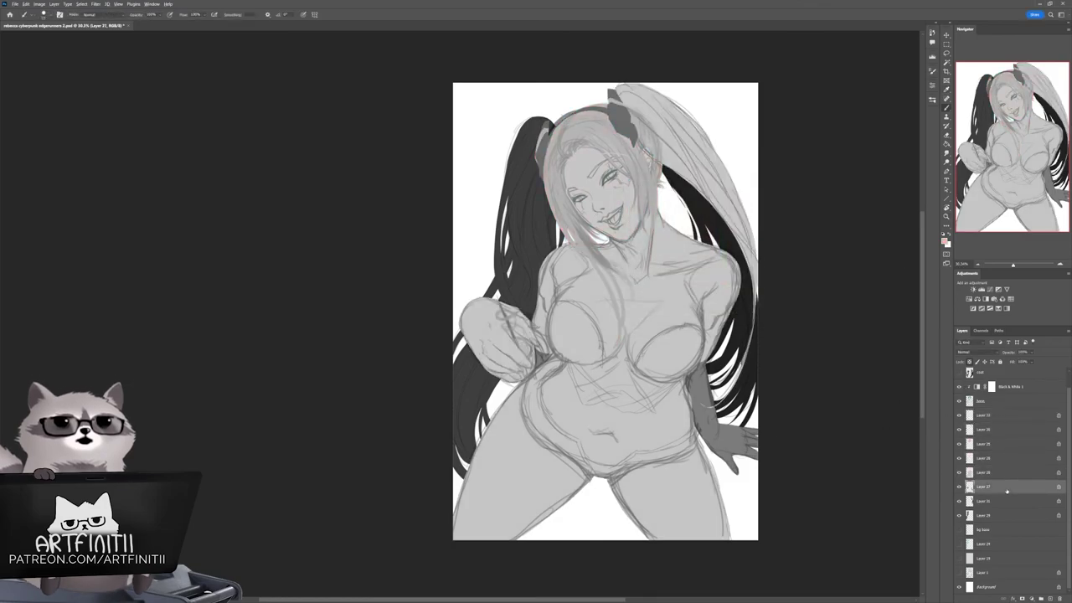
{"action": "left_click", "coordinate": [995, 501]}
{"action": "left_click", "coordinate": [997, 516]}
{"action": "key", "text": "shift+alt+BackSpace"}
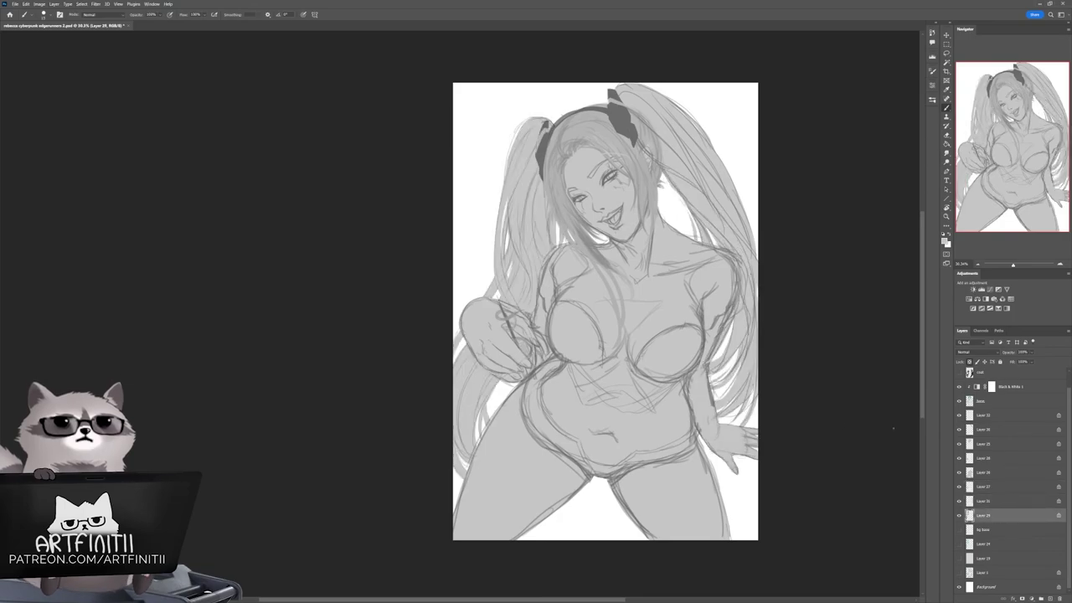
{"action": "left_click", "coordinate": [999, 404]}
Step: Group Layer 32 through Layer 29 into a single layer group
{"action": "key", "text": "ctrl+minus"}
{"action": "key", "text": "ctrl+plus"}
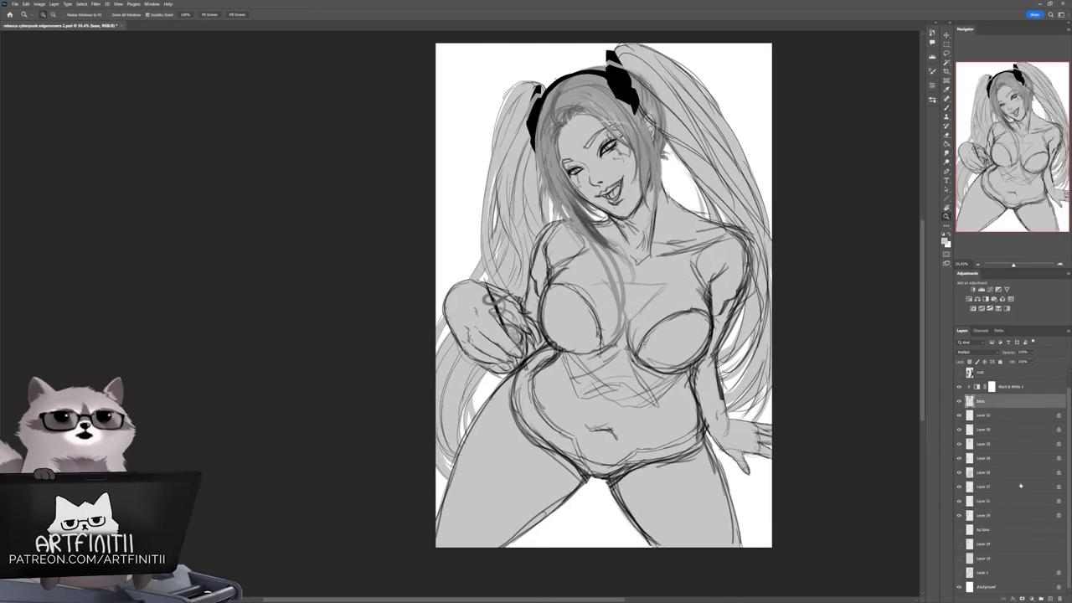
{"action": "scroll", "coordinate": [727, 327], "scroll_direction": "down", "scroll_amount": 3}
{"action": "scroll", "coordinate": [801, 408], "scroll_direction": "up", "scroll_amount": 2}
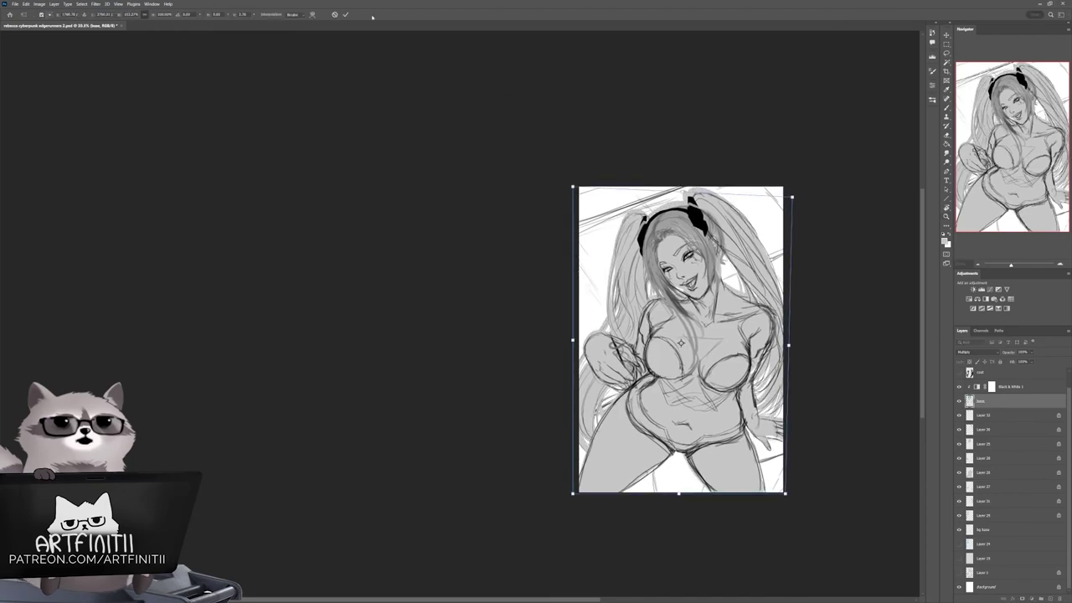
{"action": "left_click", "coordinate": [989, 515]}
{"action": "left_click", "coordinate": [996, 417], "text": "shift"}
{"action": "key", "text": "ctrl+g"}
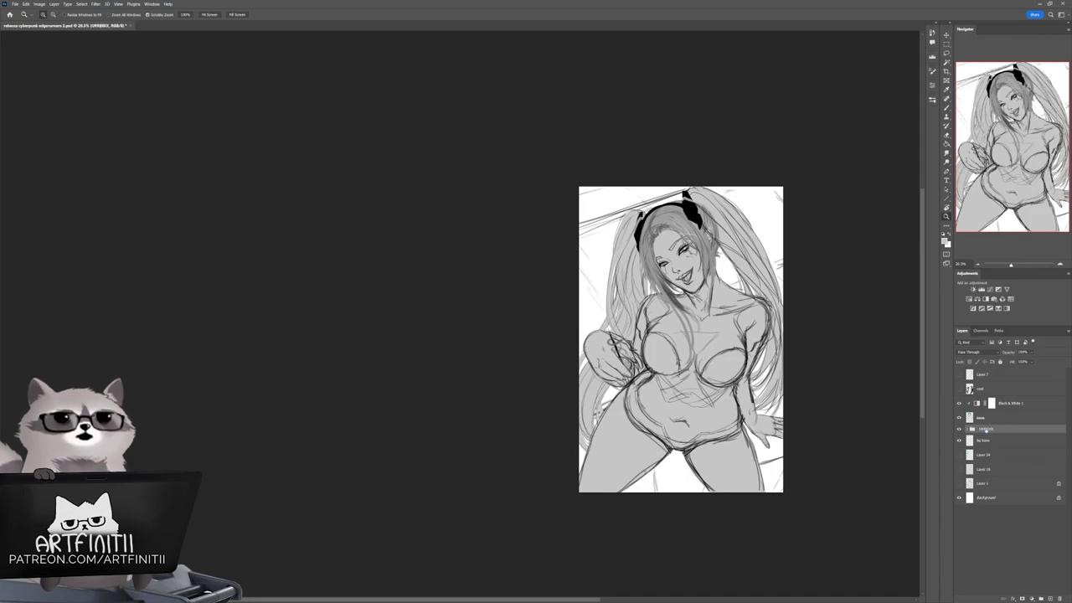
Step: Show Layer 24's teal strokes and toggle sketch layers to compare against the figure
{"action": "left_click", "coordinate": [959, 455]}
{"action": "left_click", "coordinate": [987, 454]}
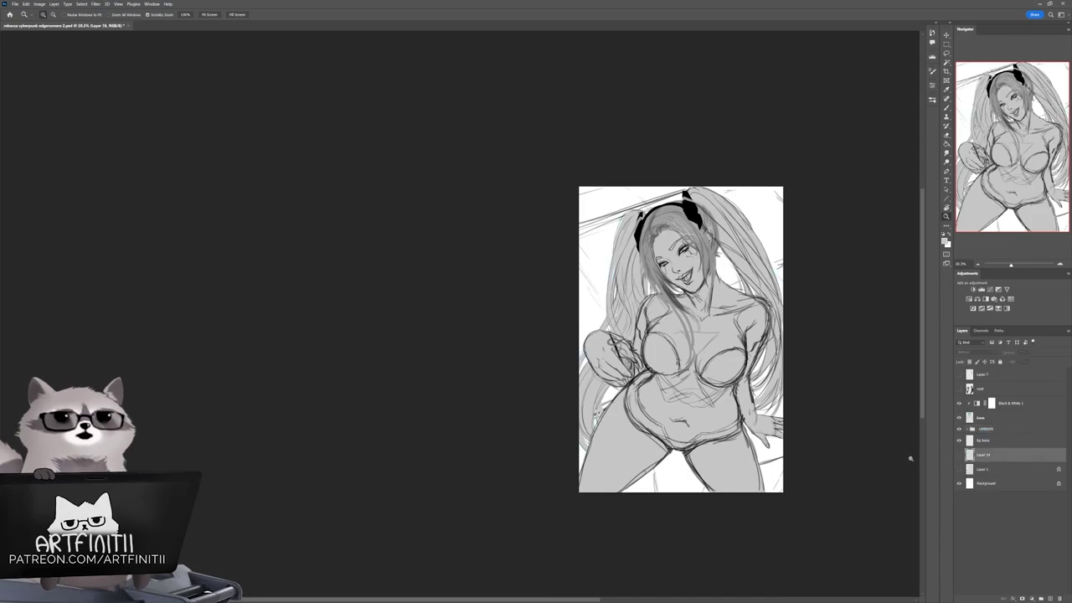
{"action": "scroll", "coordinate": [879, 429], "scroll_direction": "up", "scroll_amount": 3}
{"action": "left_click", "coordinate": [959, 455]}
{"action": "left_click", "coordinate": [959, 455]}
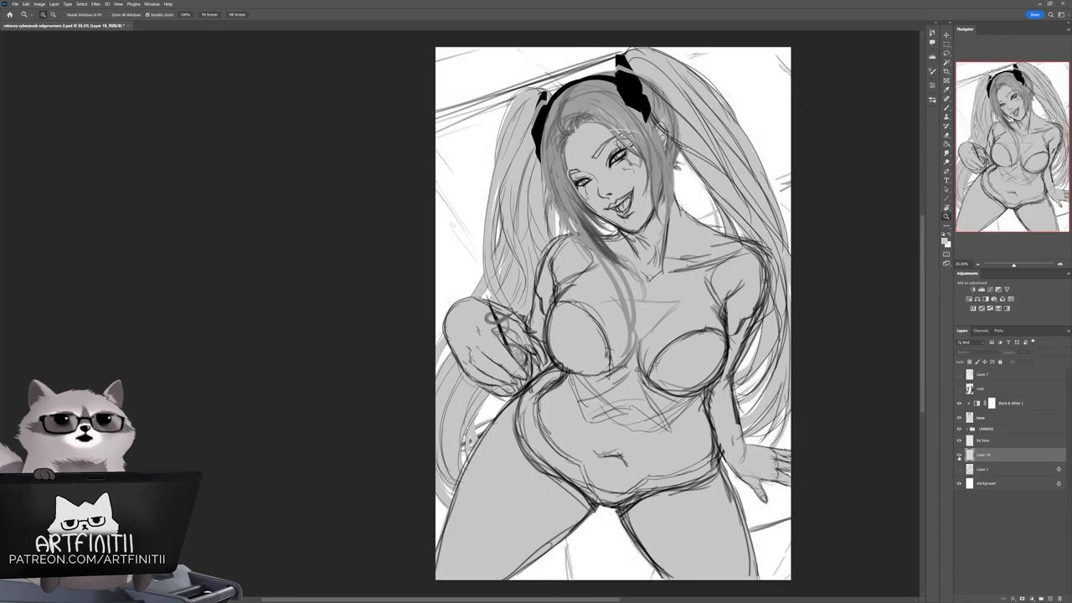
{"action": "left_click", "coordinate": [959, 455]}
{"action": "left_click", "coordinate": [959, 455]}
{"action": "left_click", "coordinate": [988, 483]}
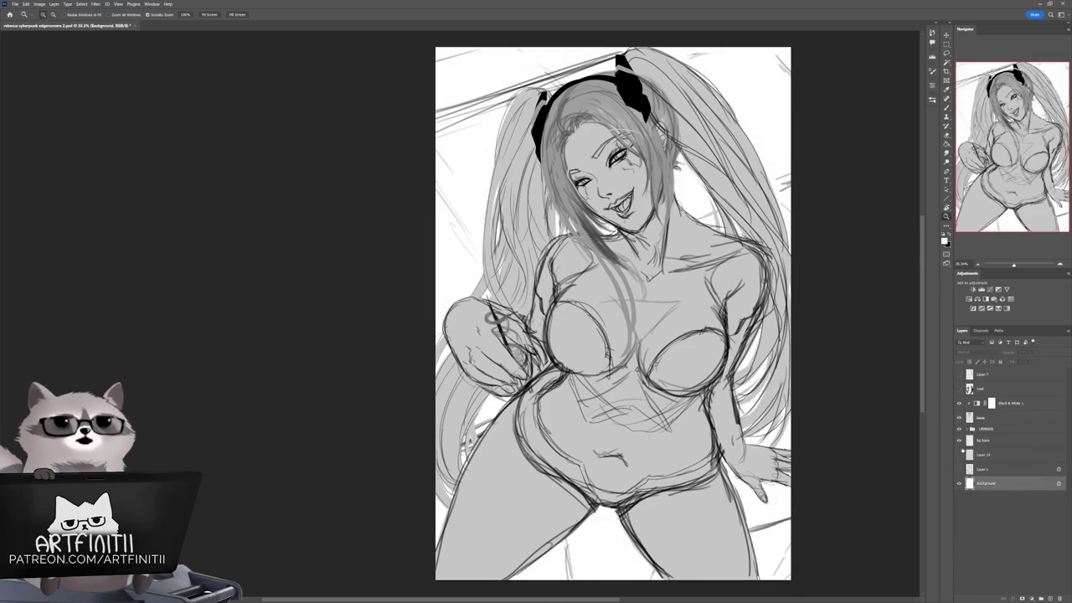
{"action": "left_click", "coordinate": [959, 440]}
{"action": "left_click", "coordinate": [959, 440]}
{"action": "left_click", "coordinate": [959, 440]}
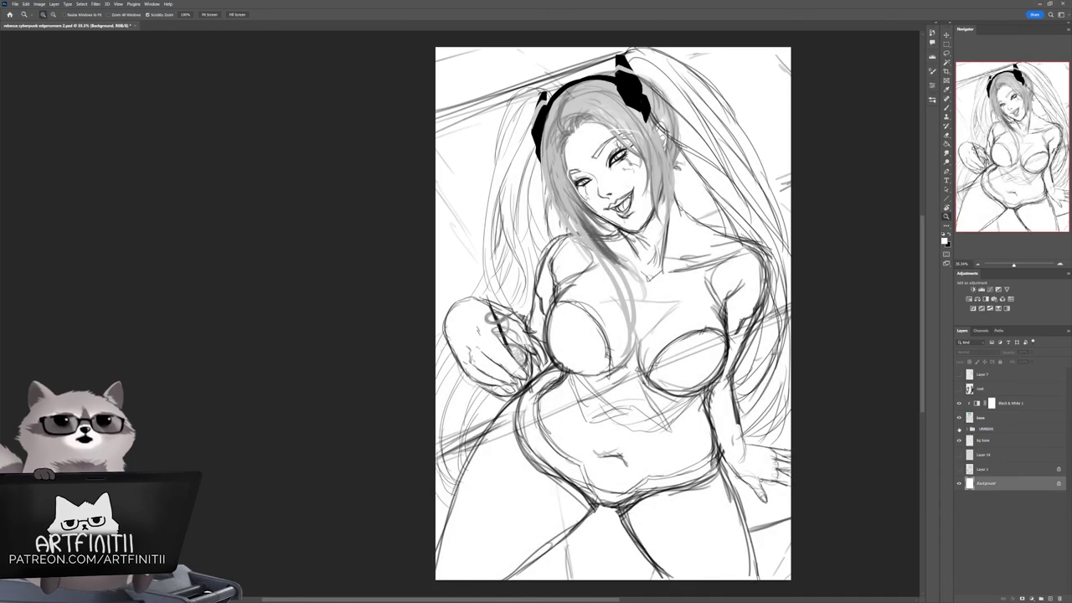
{"action": "left_click", "coordinate": [959, 439]}
Step: Reveal the black-and-green jacket and make the coat layer active
{"action": "left_click", "coordinate": [959, 403]}
{"action": "left_click", "coordinate": [959, 402]}
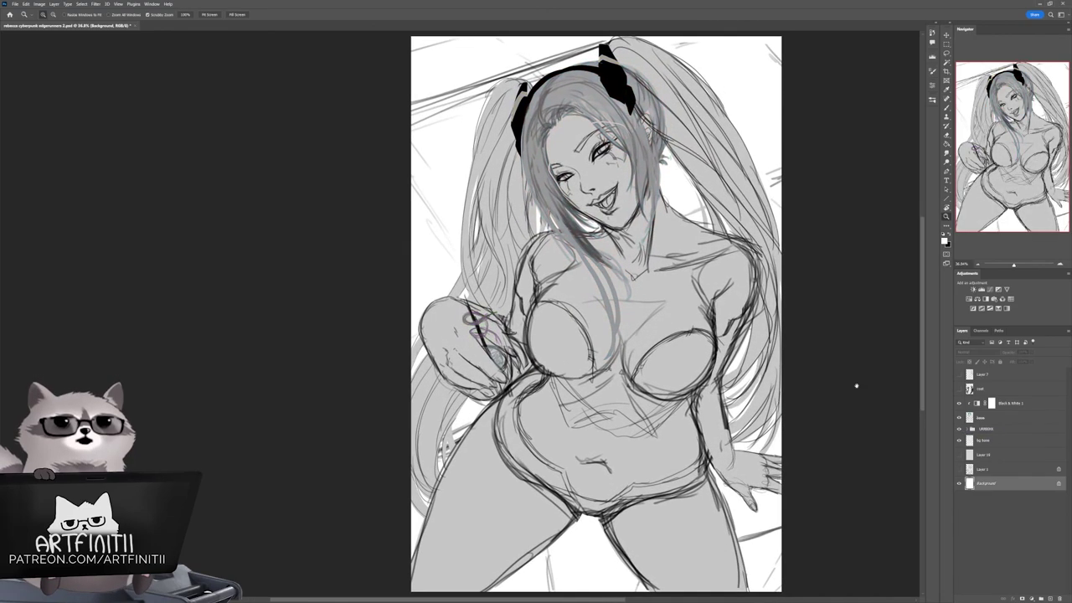
{"action": "left_click", "coordinate": [959, 388]}
{"action": "left_click", "coordinate": [968, 388]}
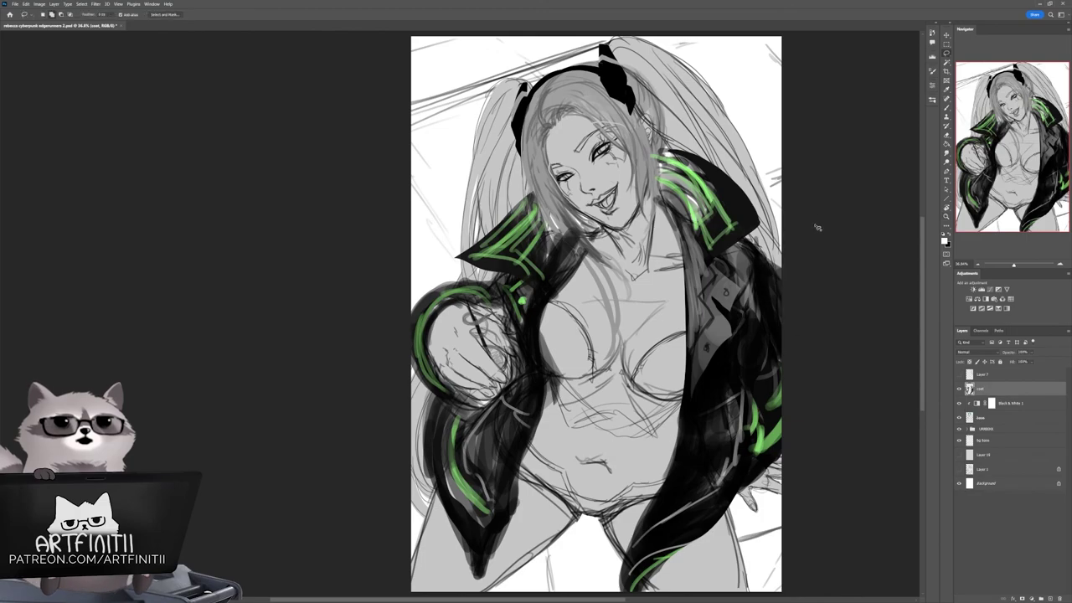
{"action": "key", "text": "z"}
{"action": "mouse_move", "coordinate": [866, 374]}
{"action": "left_mouse_down"}
{"action": "mouse_move", "coordinate": [847, 374]}
{"action": "mouse_move", "coordinate": [866, 374]}
{"action": "left_mouse_up"}
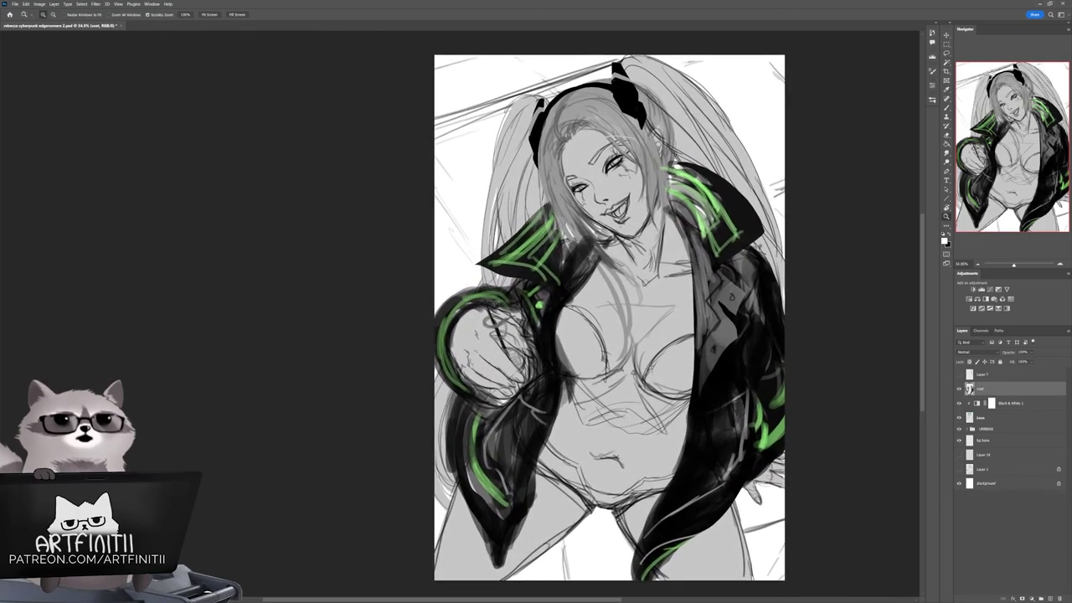